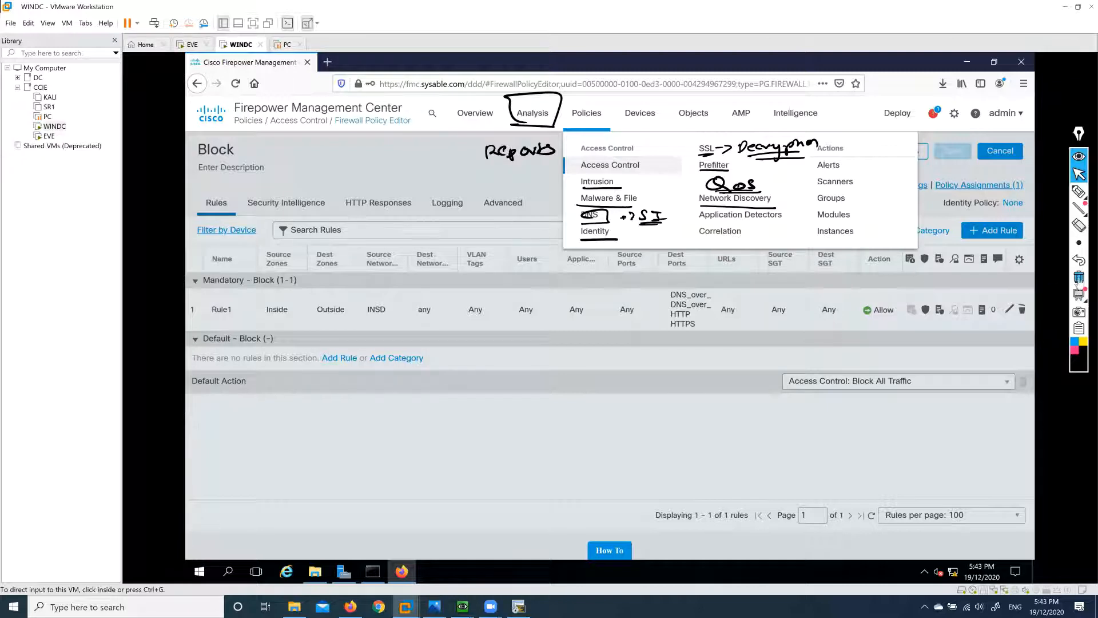
# Look through the list of policy types without choosing one.
pyautogui.click(1079, 278)
pyautogui.click(642, 367)
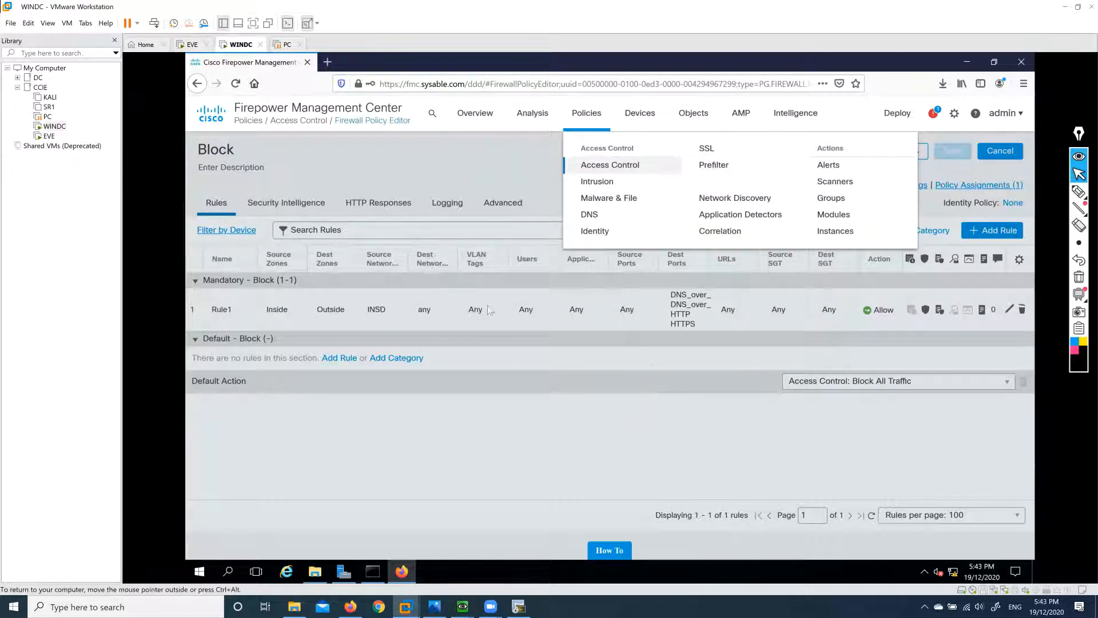
pyautogui.click(530, 397)
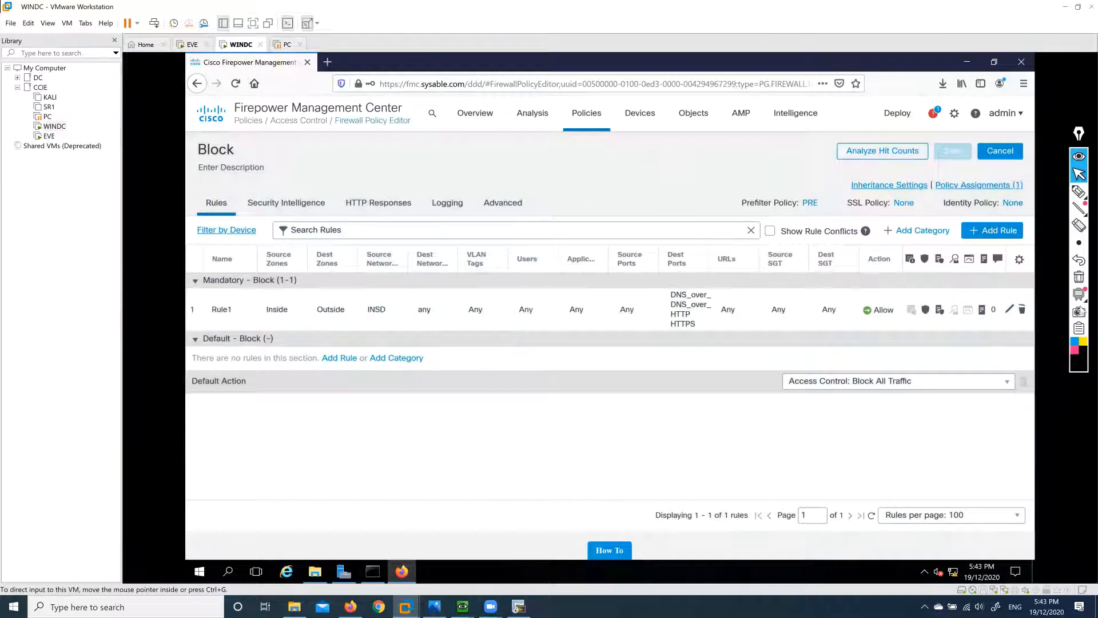
pyautogui.click(587, 112)
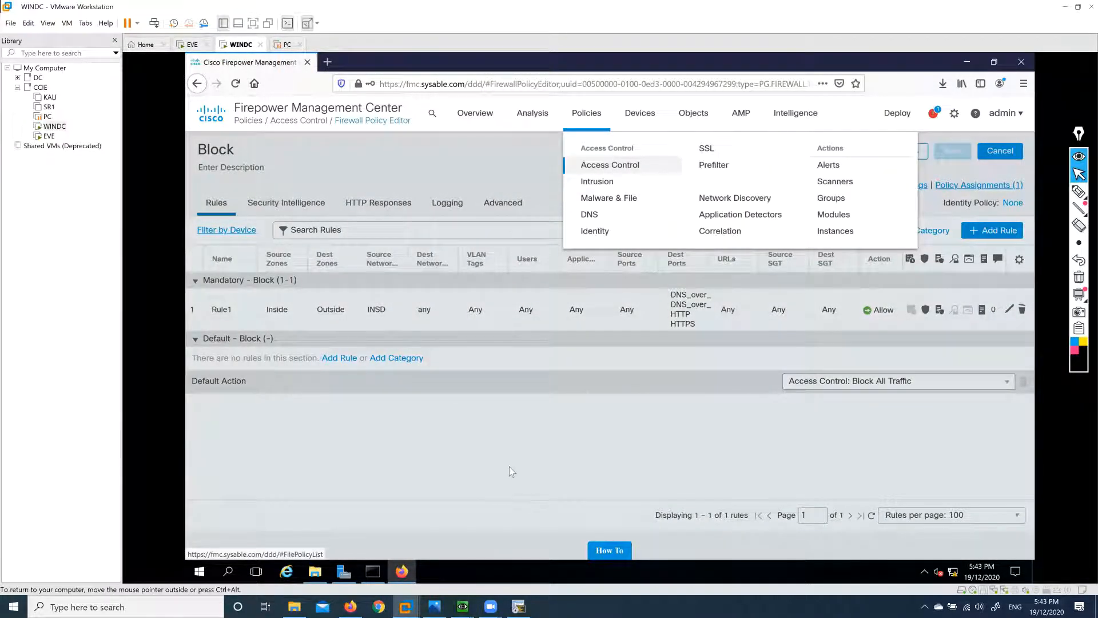
pyautogui.click(509, 465)
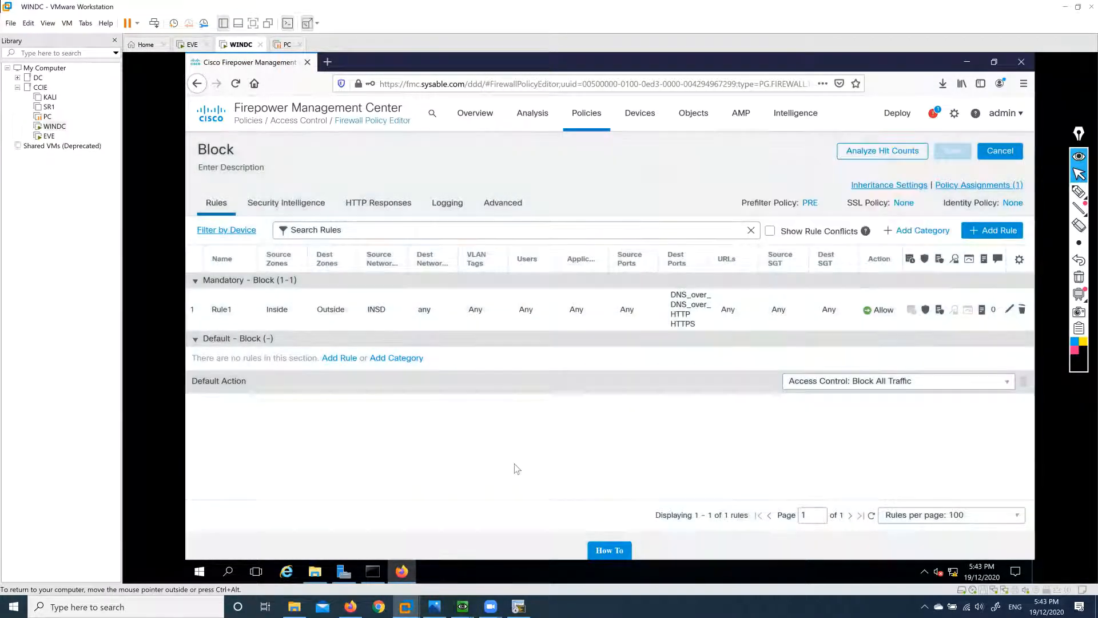
# Open Rule1 for editing, then leave it without saving any changes.
pyautogui.click(1010, 311)
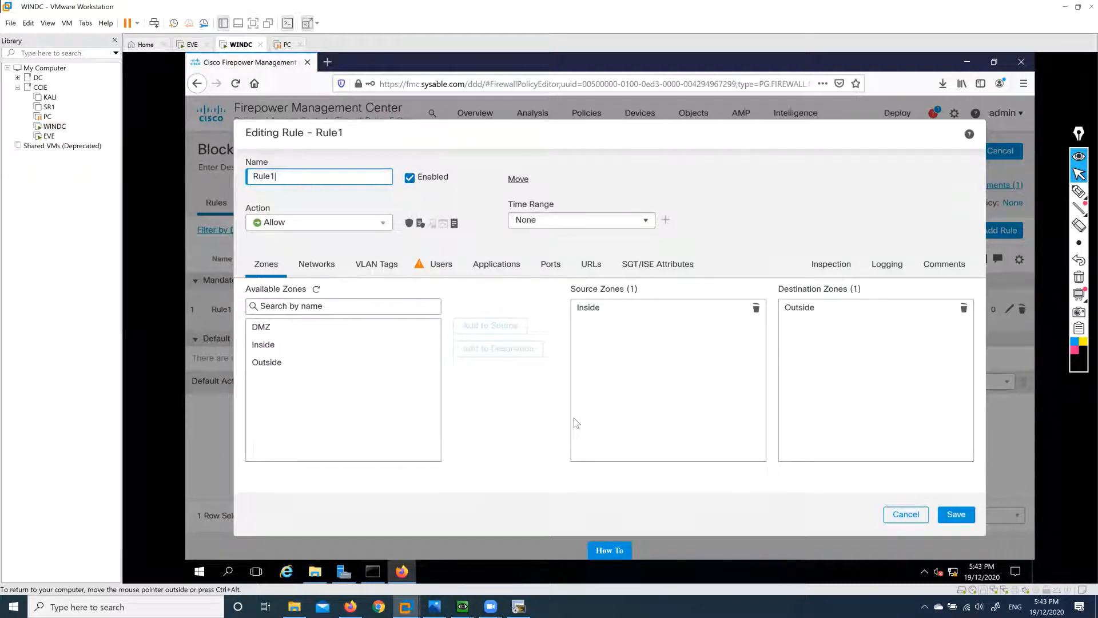
pyautogui.click(922, 515)
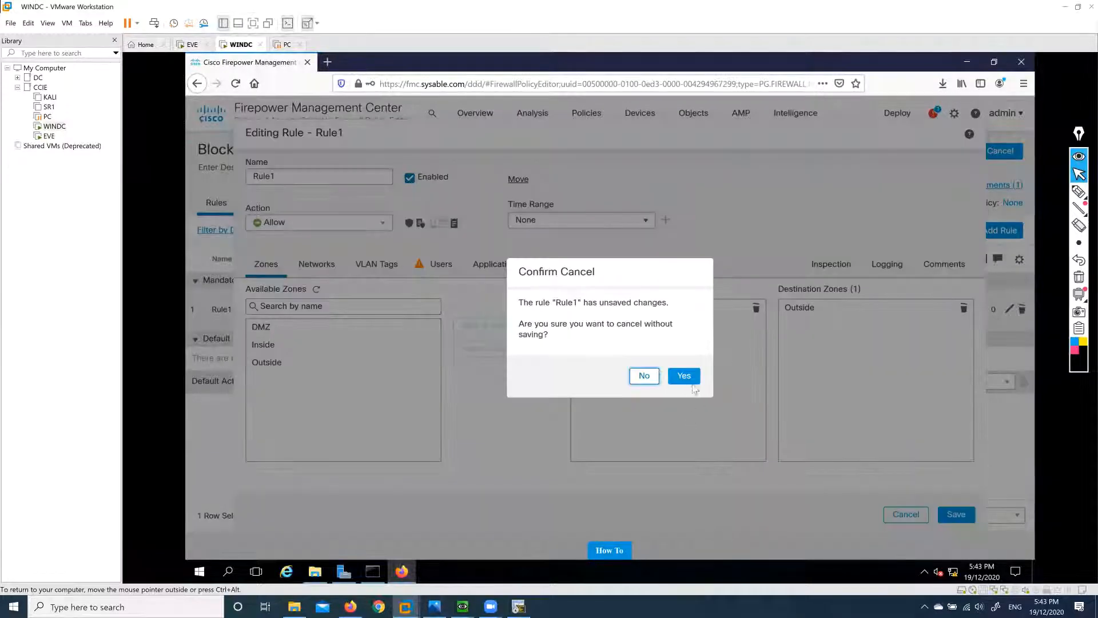
pyautogui.click(686, 379)
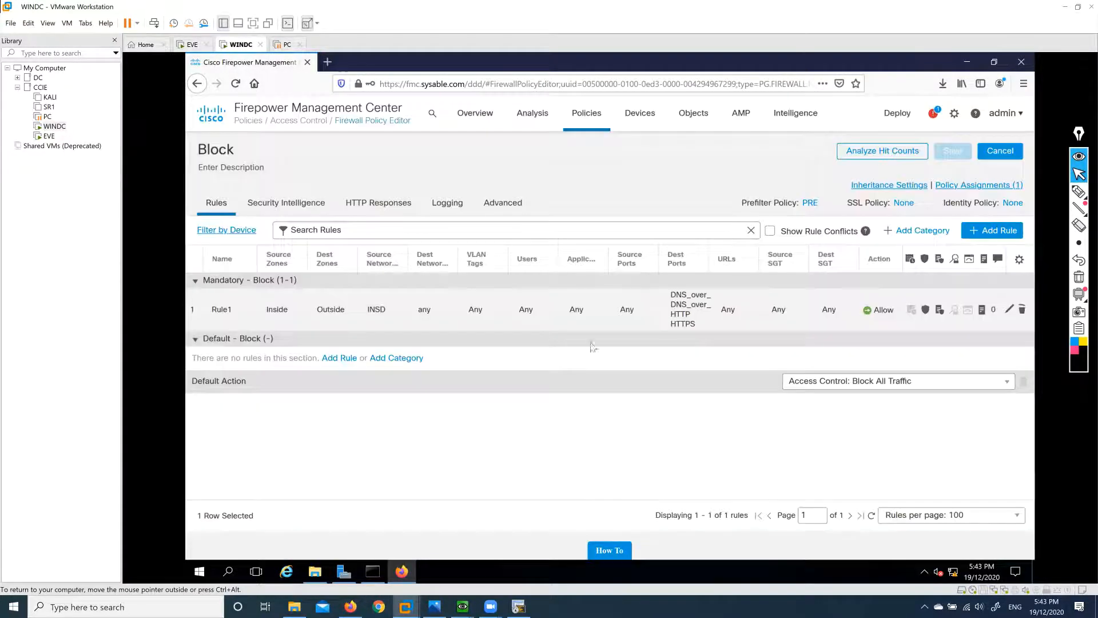
# Blacklist Dmz1 for any zone in Security Intelligence, remove it again, and save Block.
pyautogui.click(294, 210)
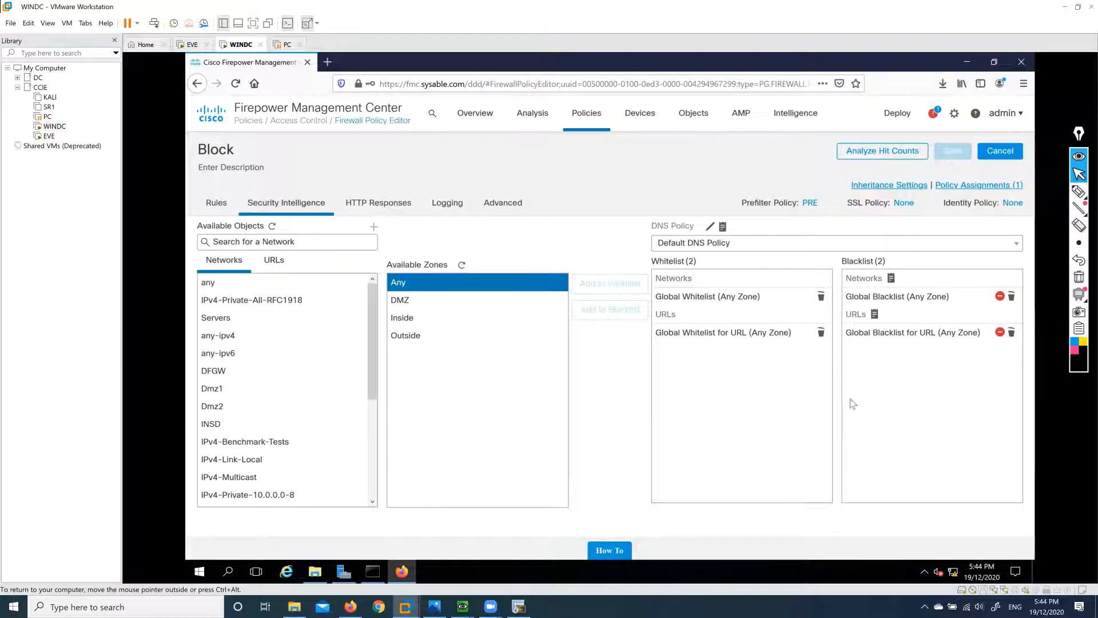
pyautogui.click(238, 400)
pyautogui.click(237, 394)
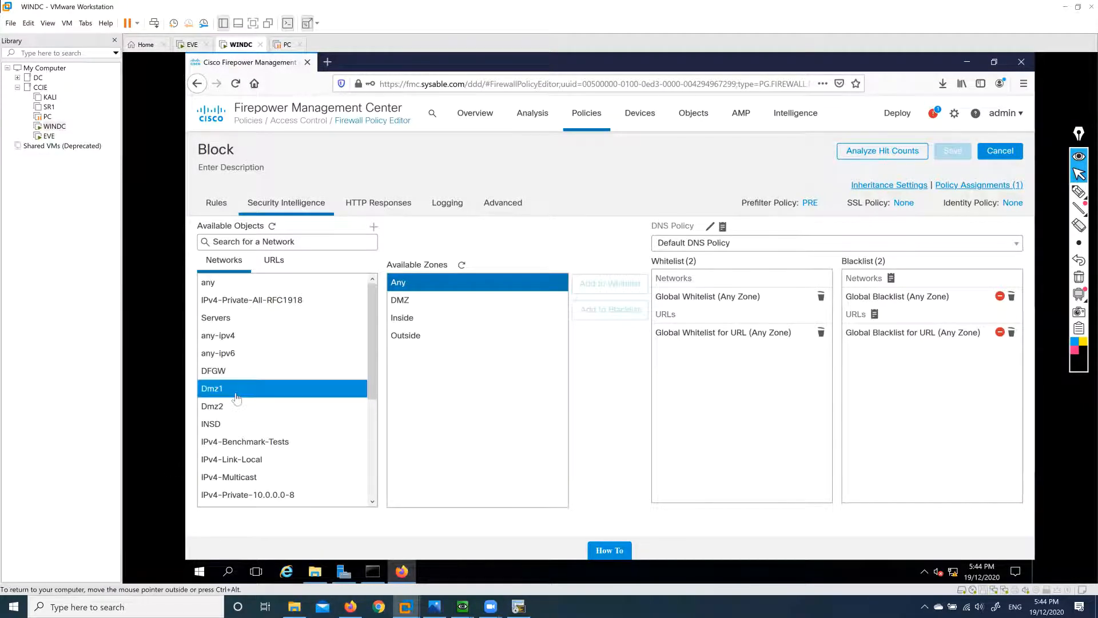
pyautogui.keyDown('ctrl'); pyautogui.click(565, 321); pyautogui.keyUp('ctrl')
pyautogui.keyDown('ctrl'); pyautogui.click(567, 321); pyautogui.keyUp('ctrl')
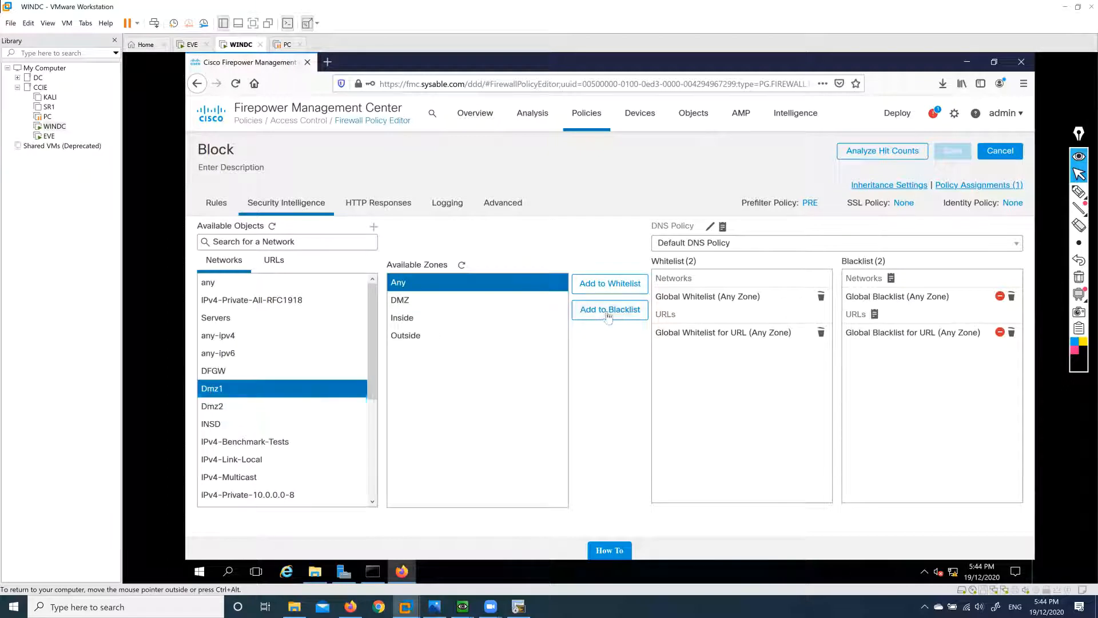
pyautogui.click(608, 315)
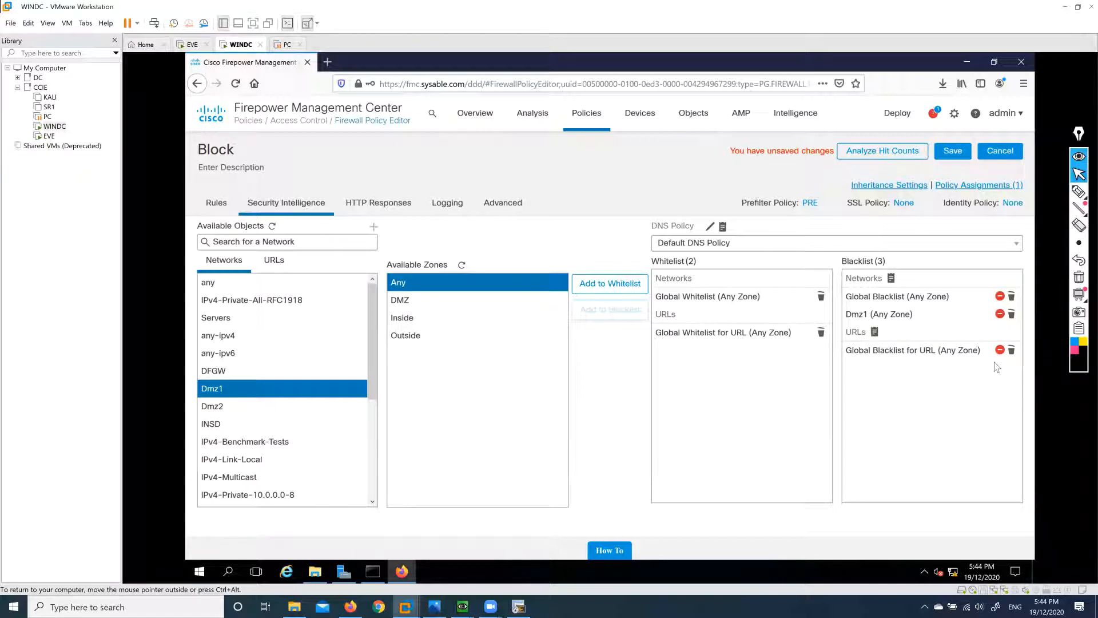
pyautogui.click(1011, 314)
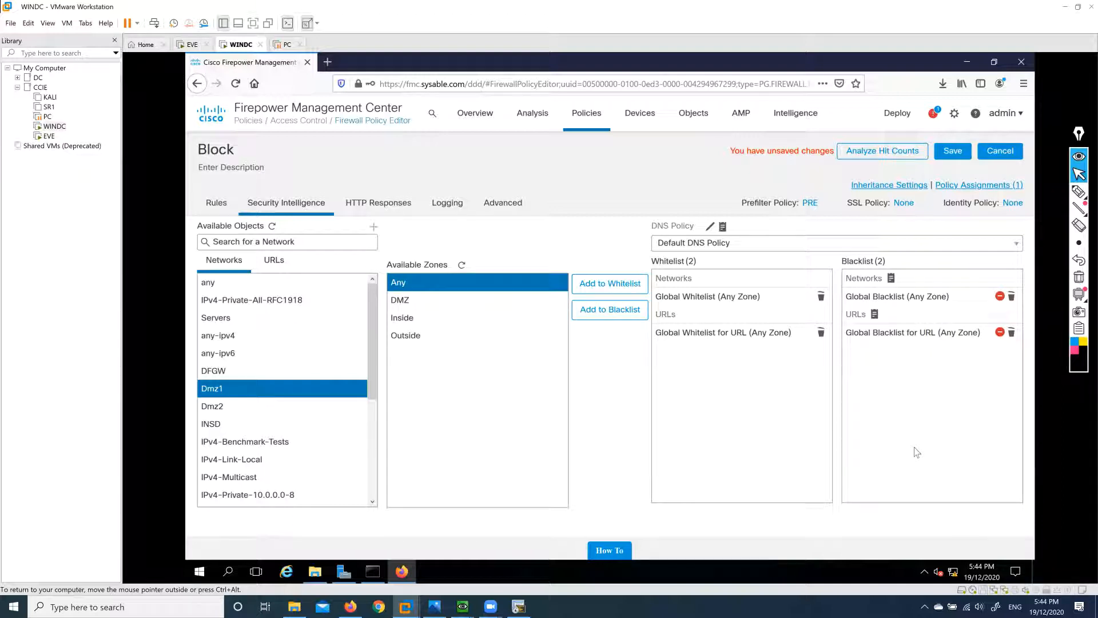
pyautogui.click(953, 150)
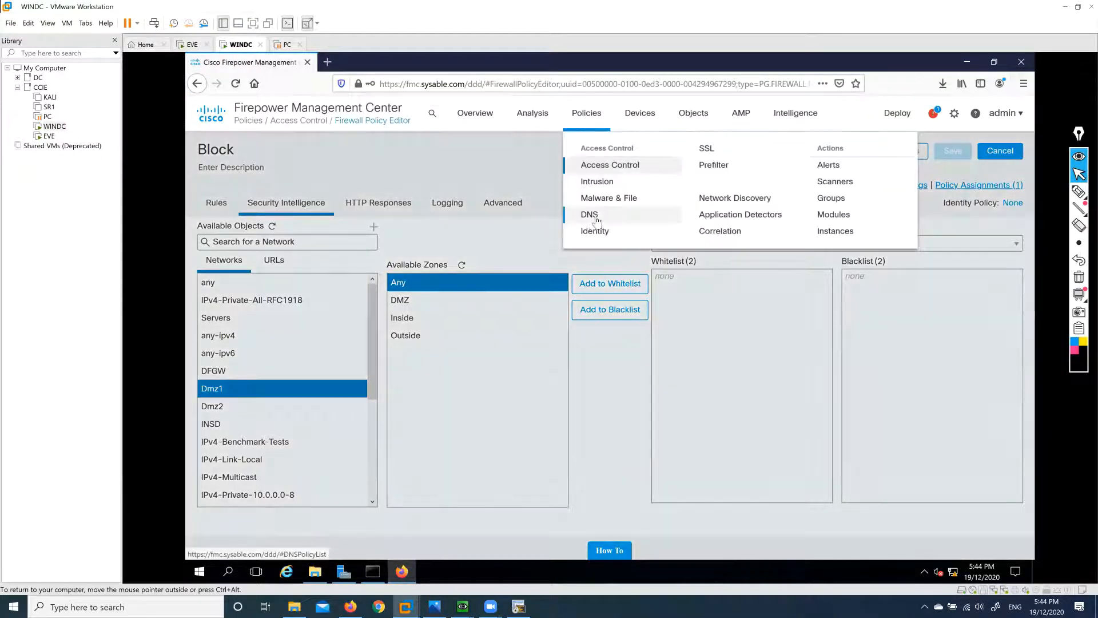
# Create and save a new DNS policy named DDNS.
pyautogui.click(594, 219)
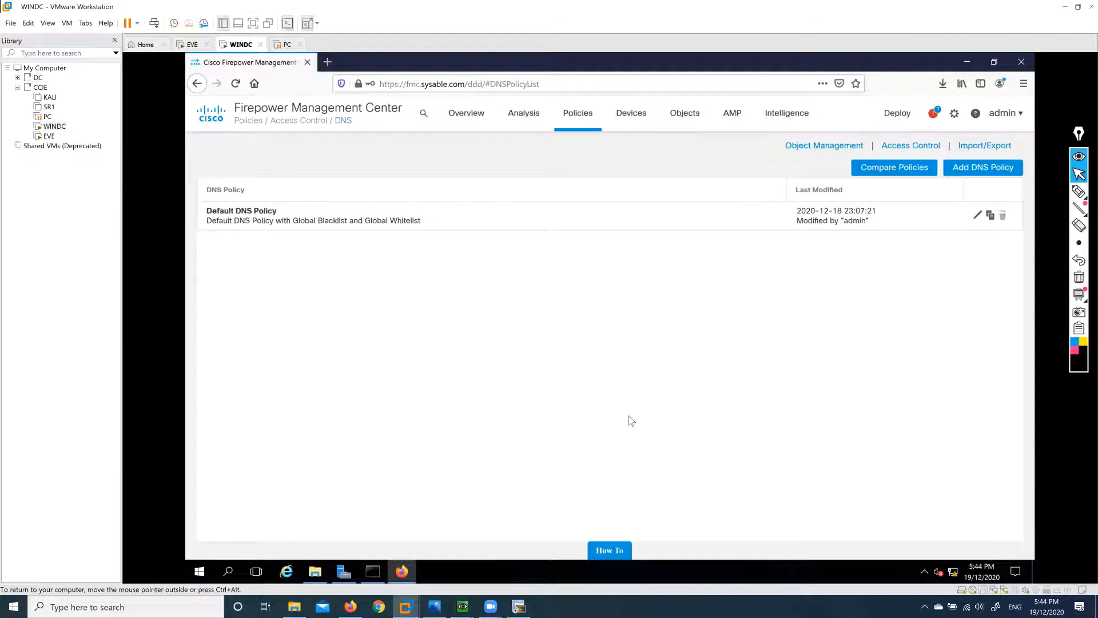
pyautogui.click(982, 167)
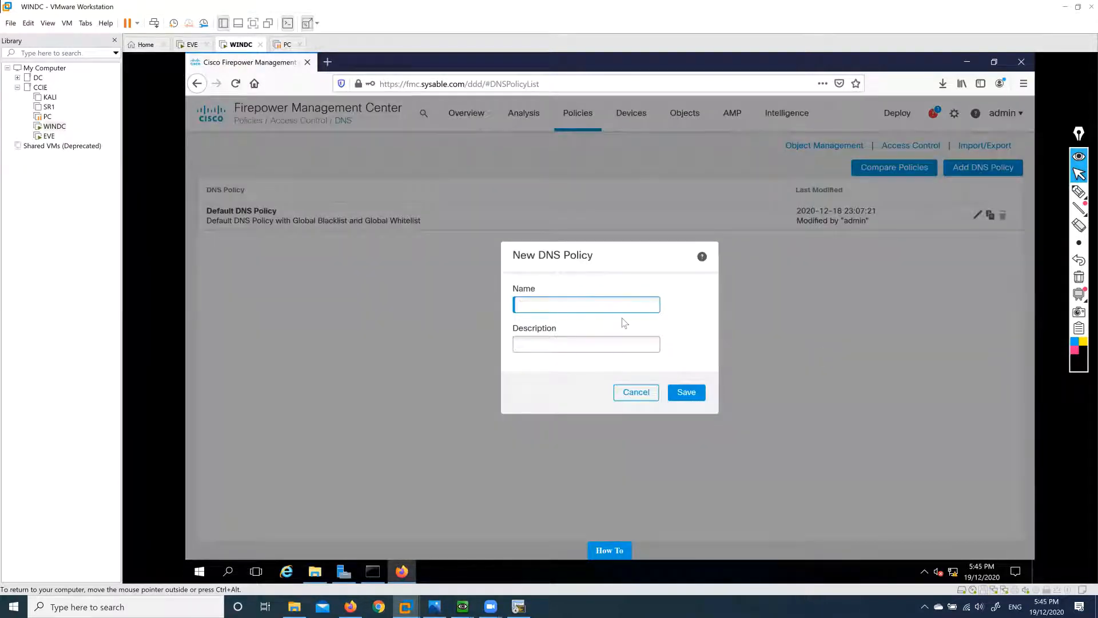
pyautogui.write('DDNS')
pyautogui.click(687, 392)
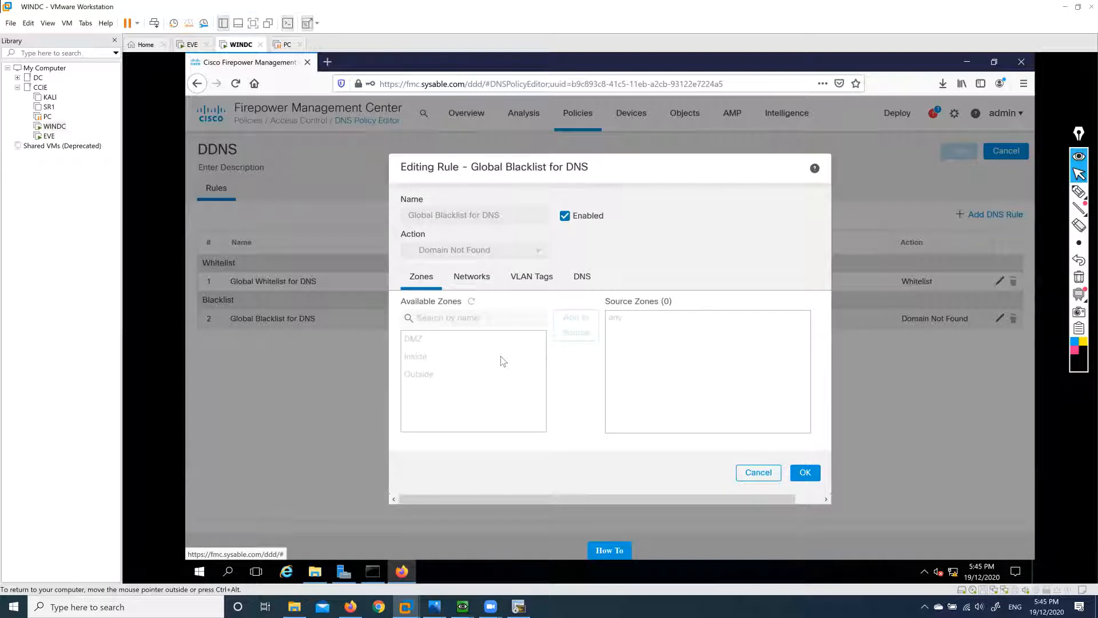
# Inspect the Global Blacklist for DNS rule's Networks settings, then cancel without changes.
pyautogui.click(470, 283)
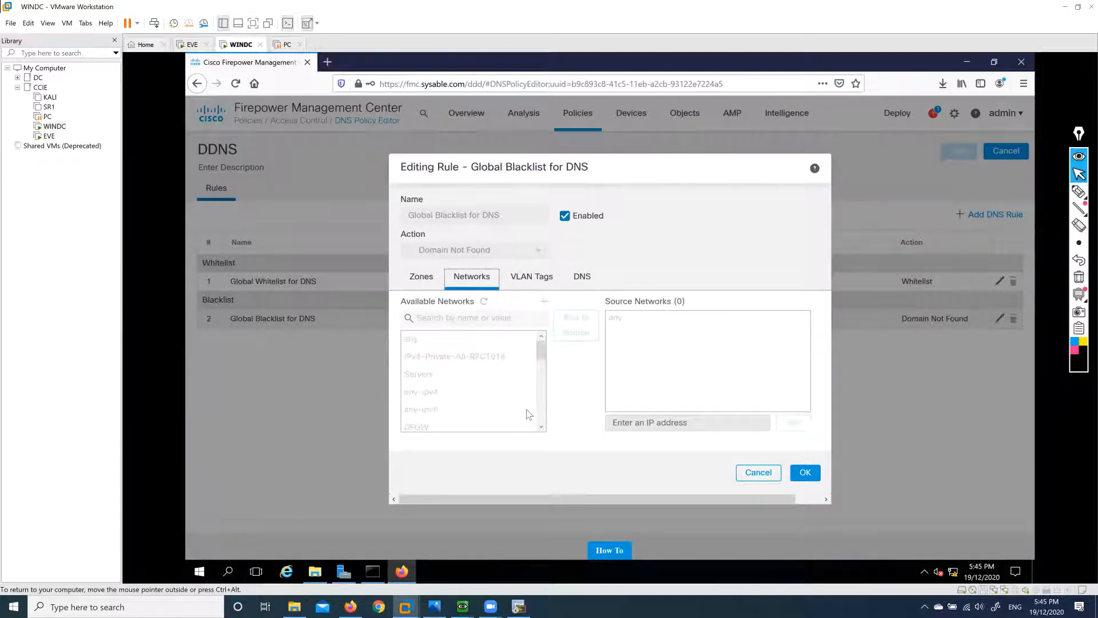
pyautogui.scroll(-3, 467, 378)
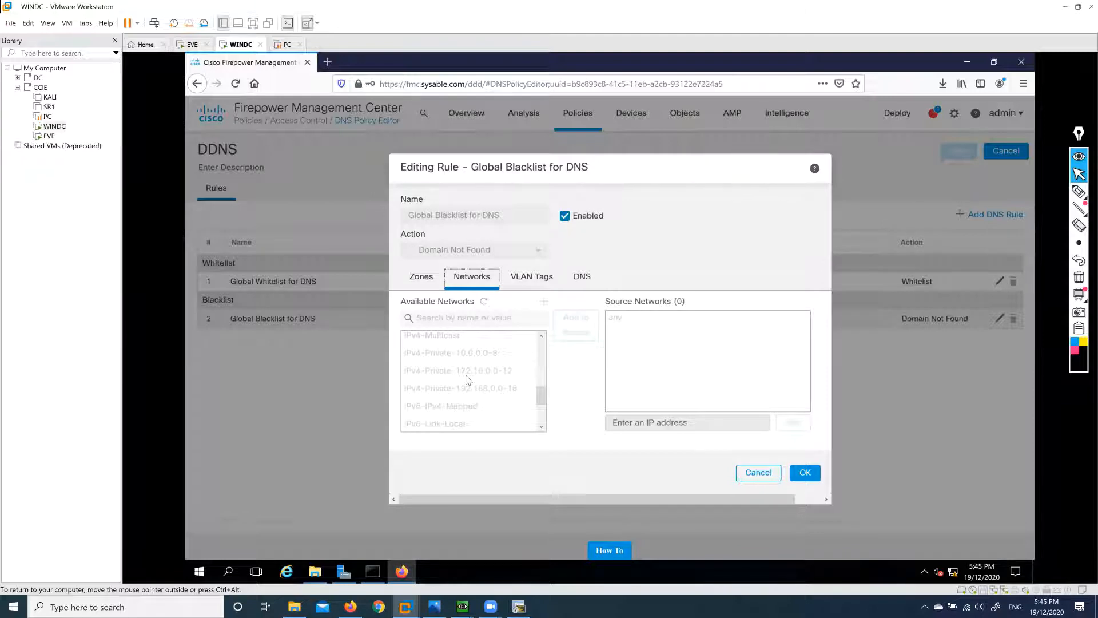
pyautogui.click(752, 477)
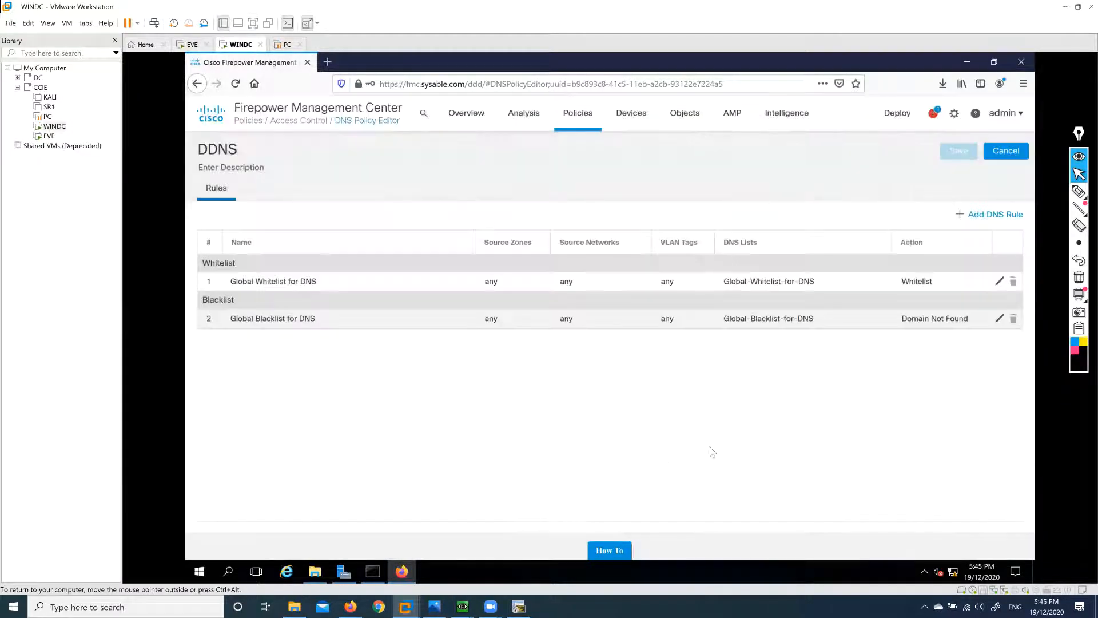
# Start a new DNS rule with Domain Not Found action and Outside and Inside source zones.
pyautogui.click(986, 219)
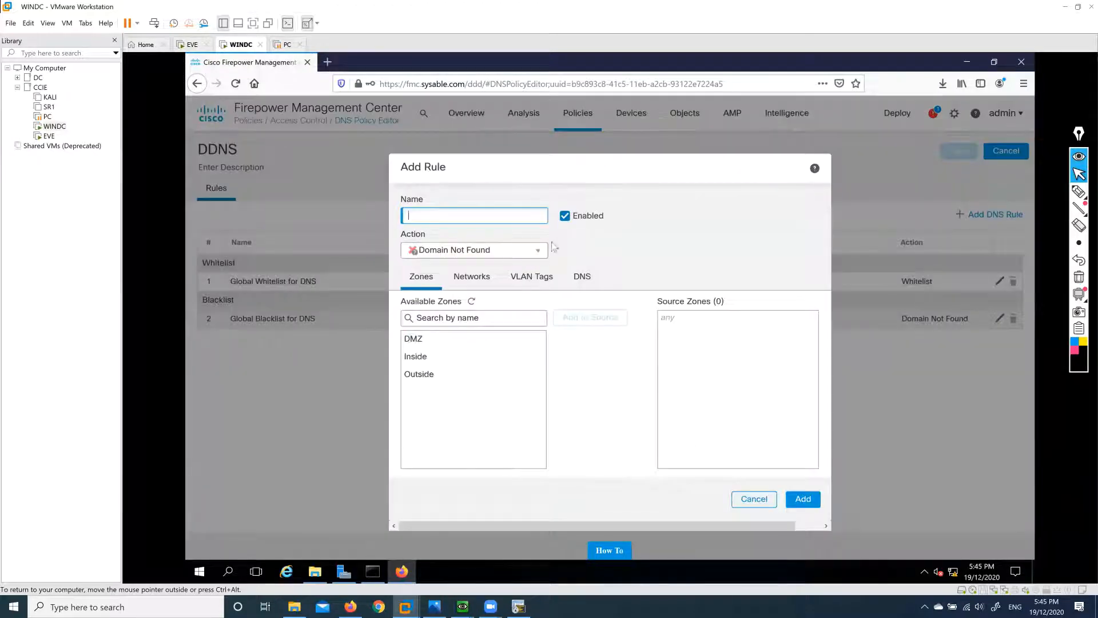
pyautogui.click(538, 253)
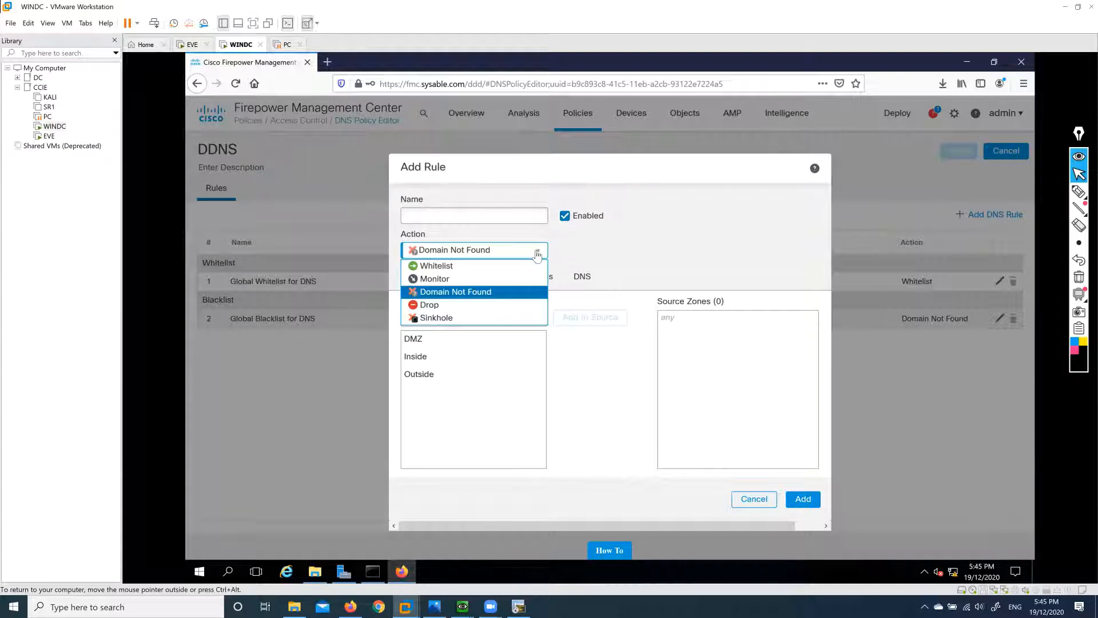
pyautogui.click(476, 292)
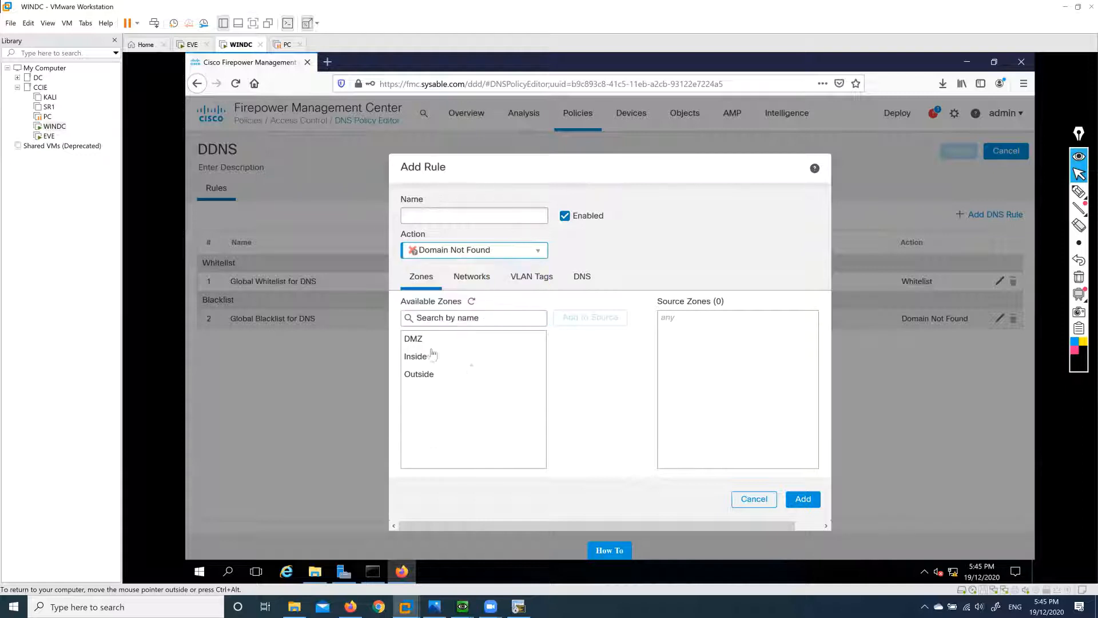
pyautogui.click(455, 341)
pyautogui.click(435, 374)
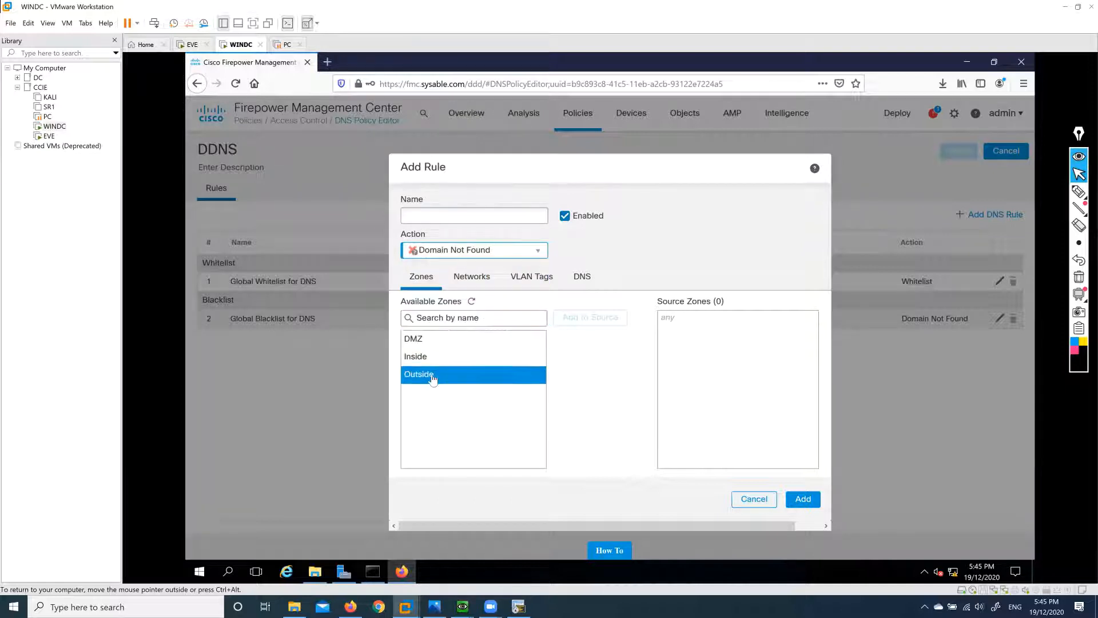
pyautogui.click(590, 318)
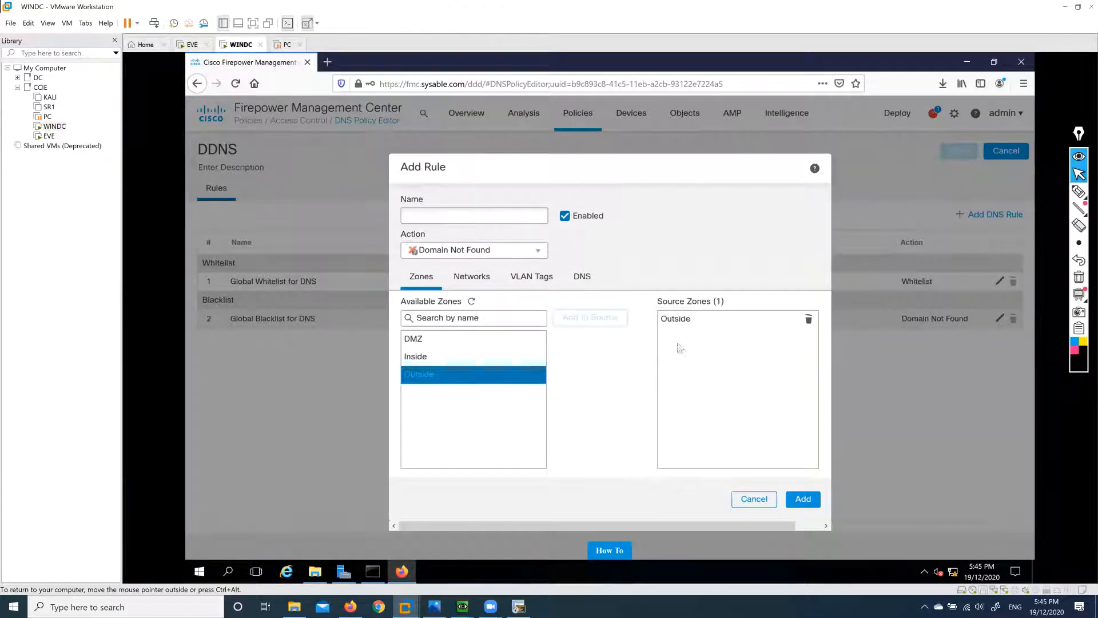
pyautogui.click(473, 356)
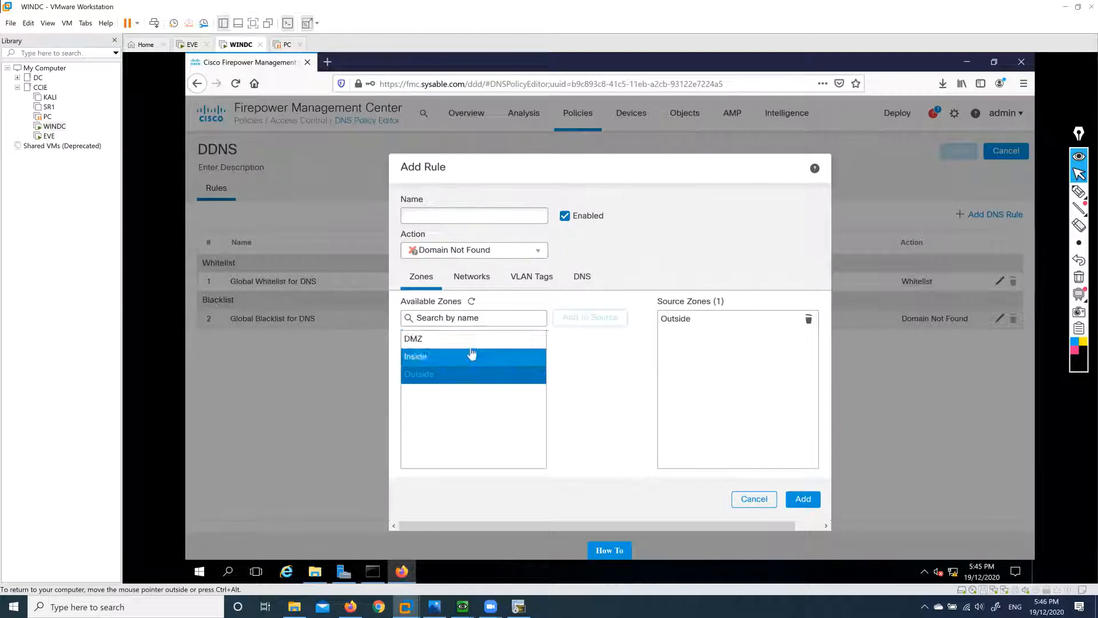
pyautogui.click(589, 318)
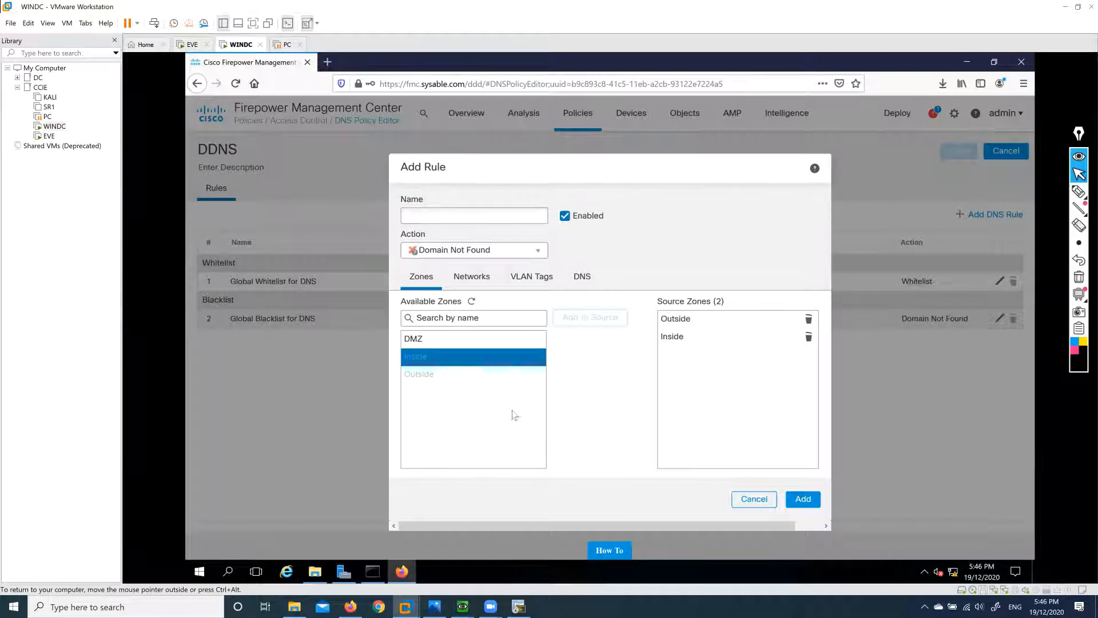
pyautogui.click(538, 252)
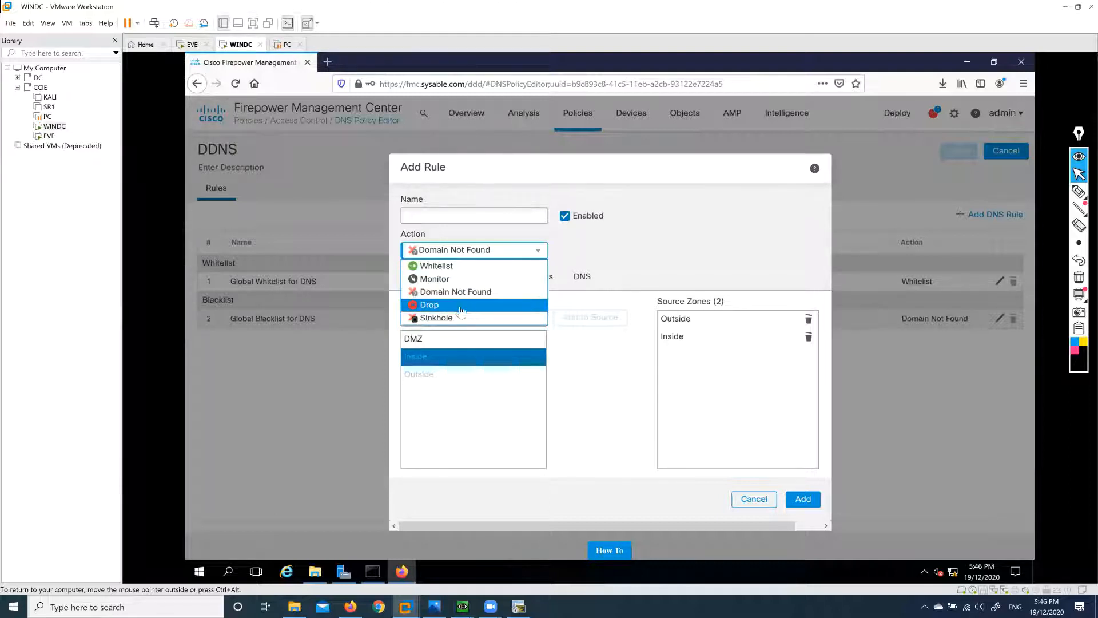
pyautogui.click(479, 417)
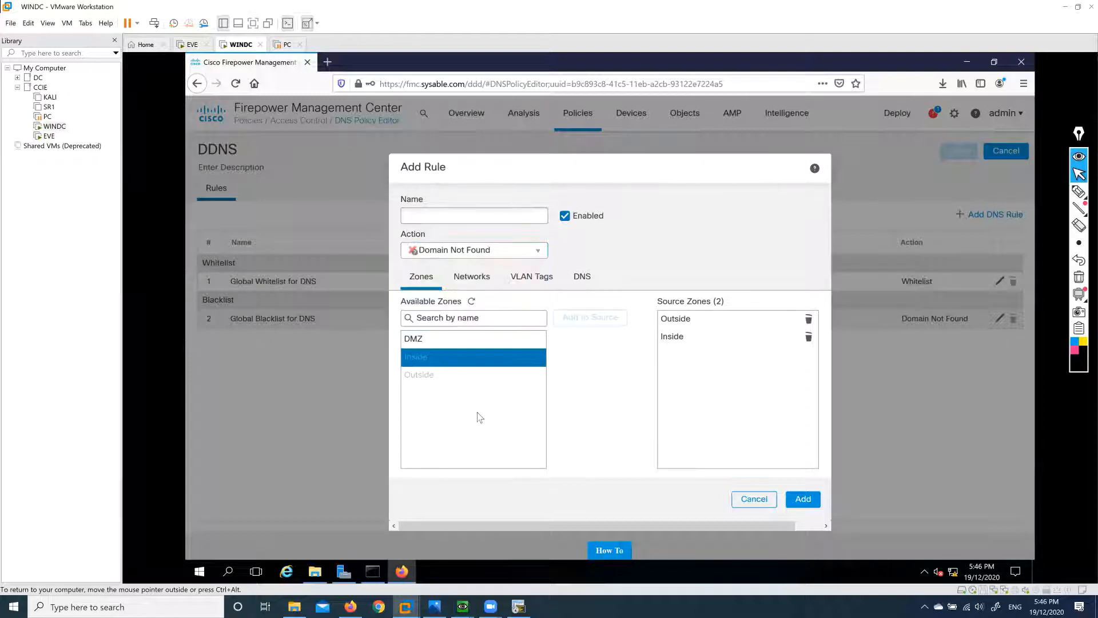
# Add INSD source network and Global-Blacklist-for-DNS, name the rule Rule1, and add it.
pyautogui.click(471, 277)
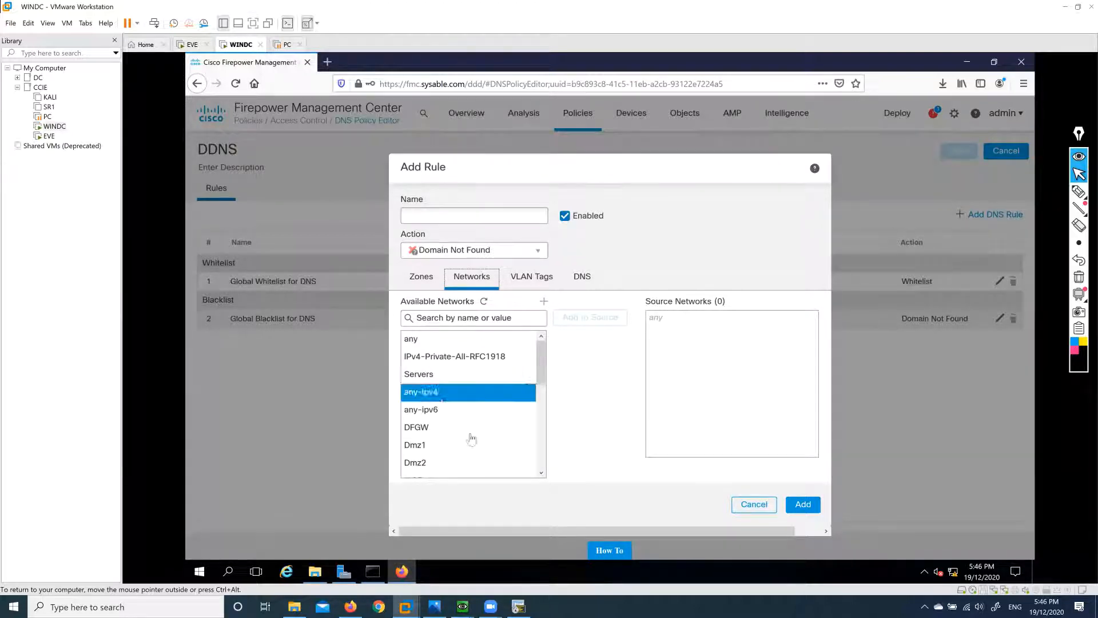
pyautogui.scroll(-1, 461, 426)
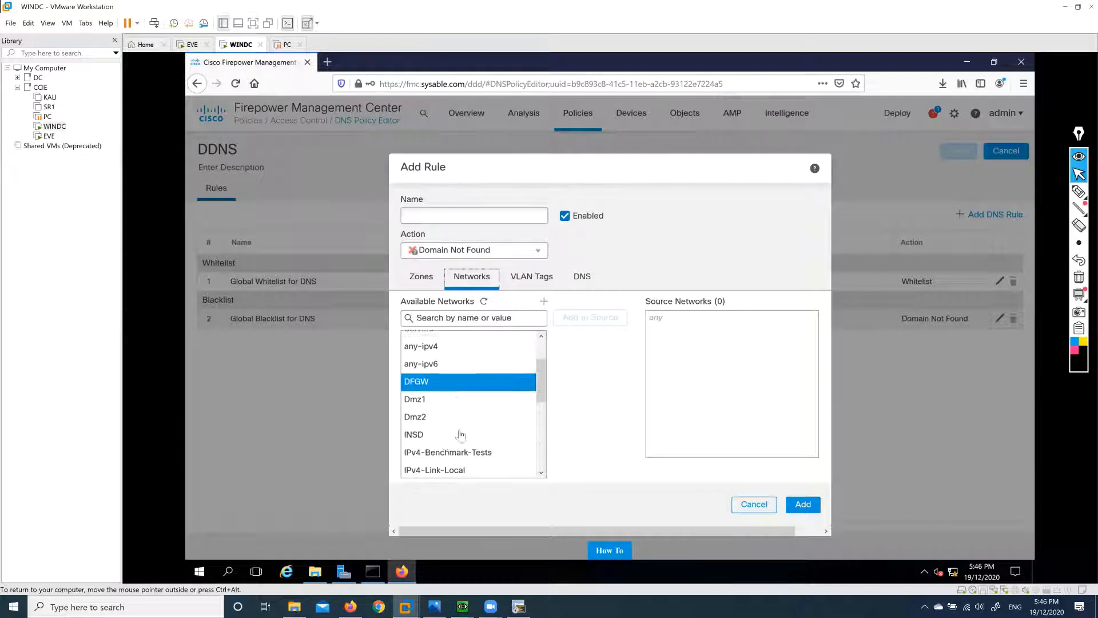
pyautogui.click(429, 432)
pyautogui.click(595, 319)
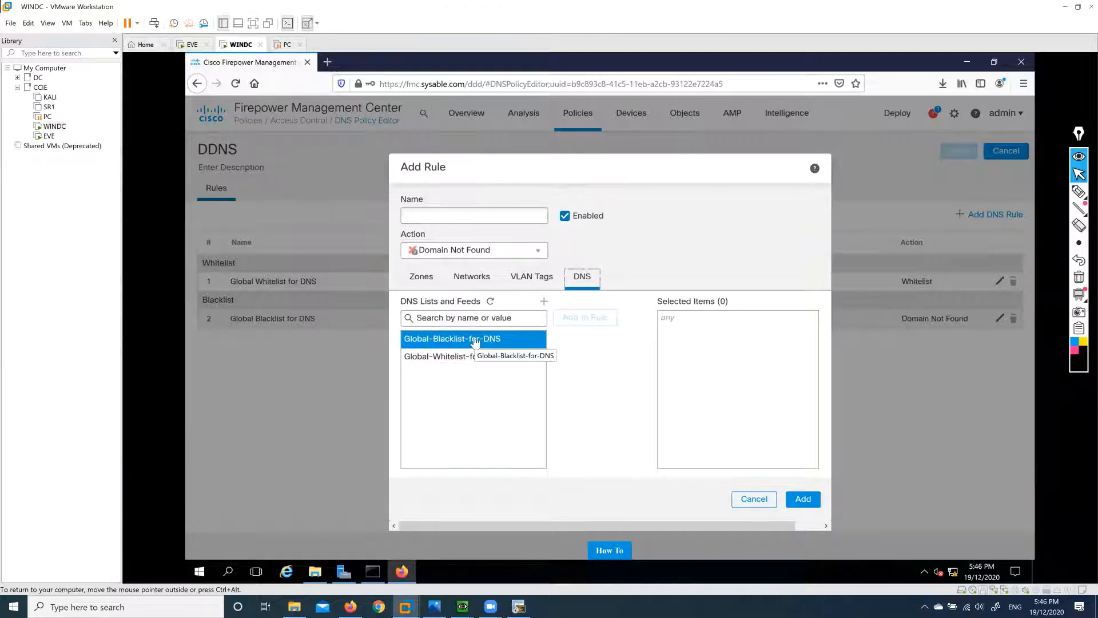
pyautogui.click(475, 341)
pyautogui.click(595, 321)
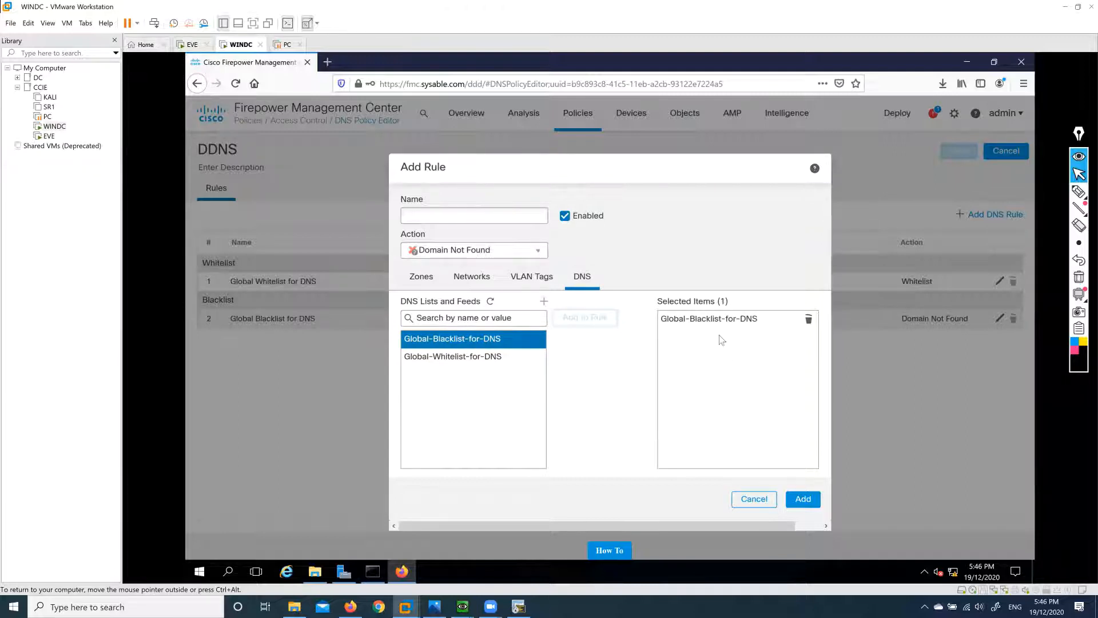
pyautogui.click(513, 222)
pyautogui.write('Rule1')
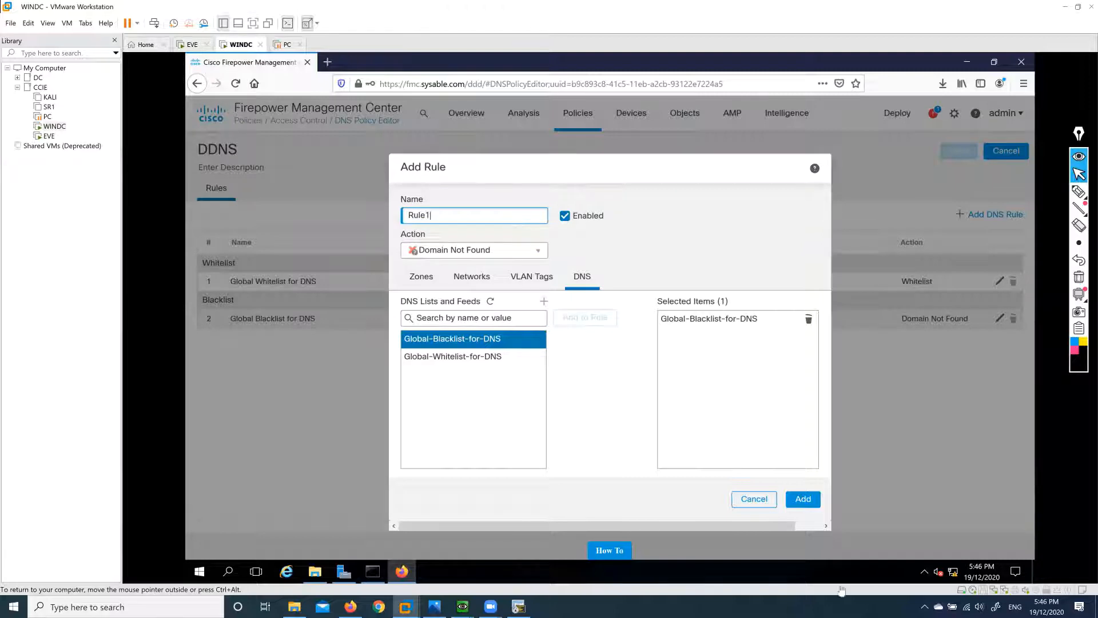
pyautogui.click(803, 498)
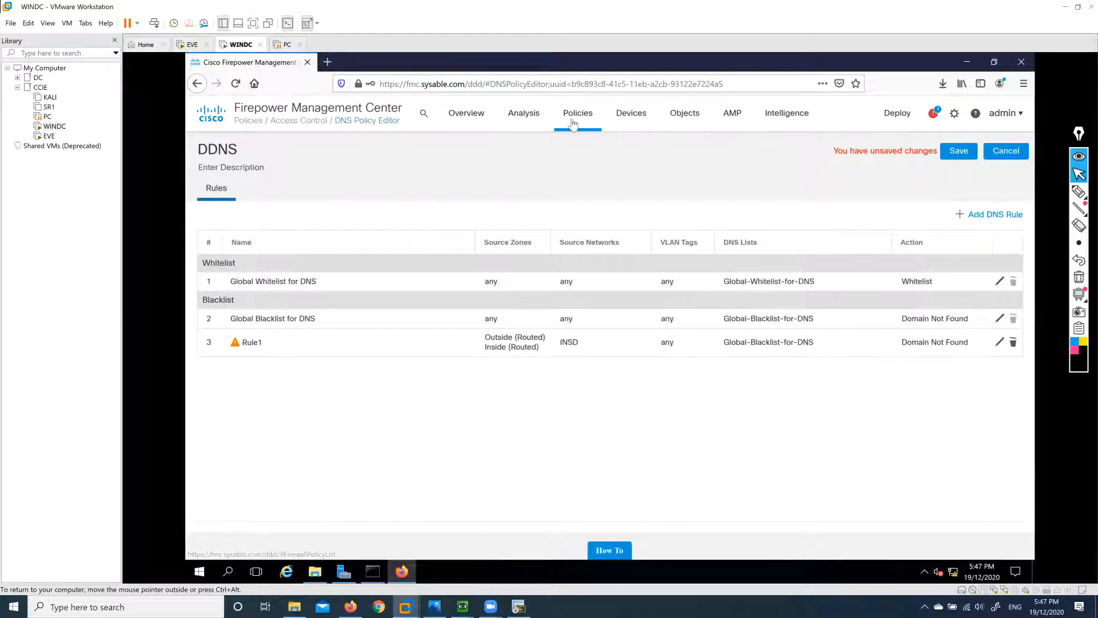
# Browse the top menus, then choose Analysis > Security Intelligence Events, prompting an unsaved-changes warning.
pyautogui.moveTo(573, 124)
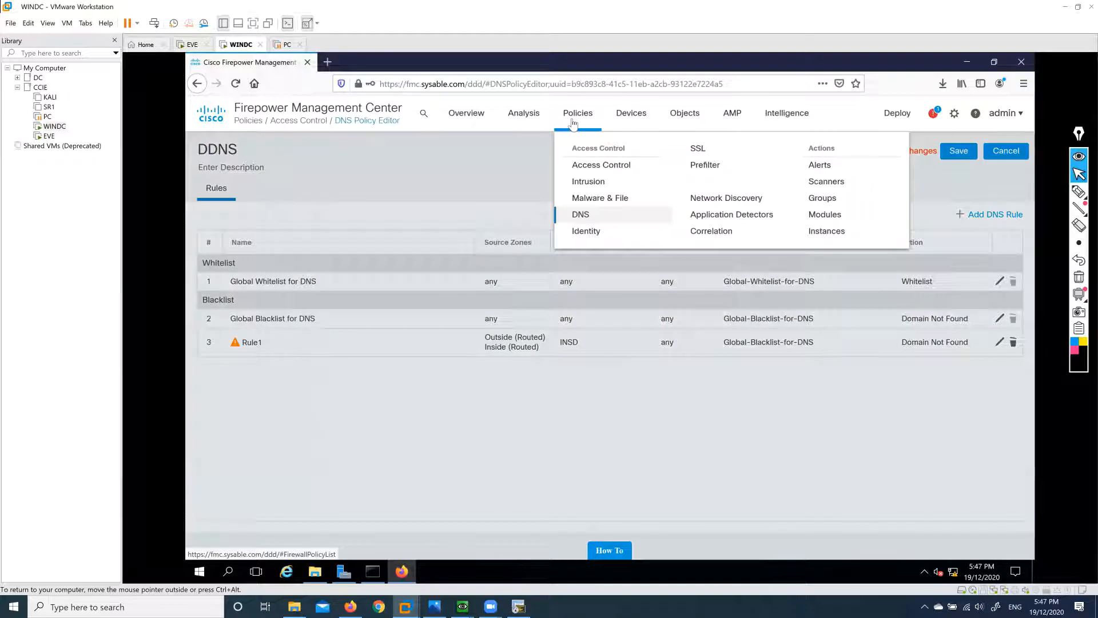
pyautogui.moveTo(531, 119)
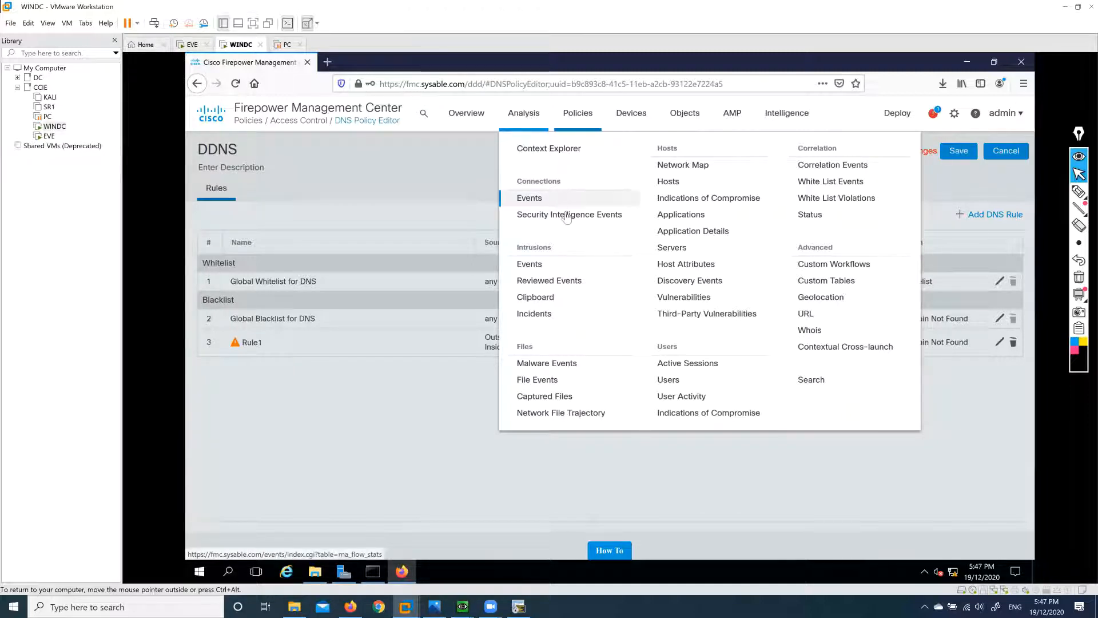
pyautogui.moveTo(630, 120)
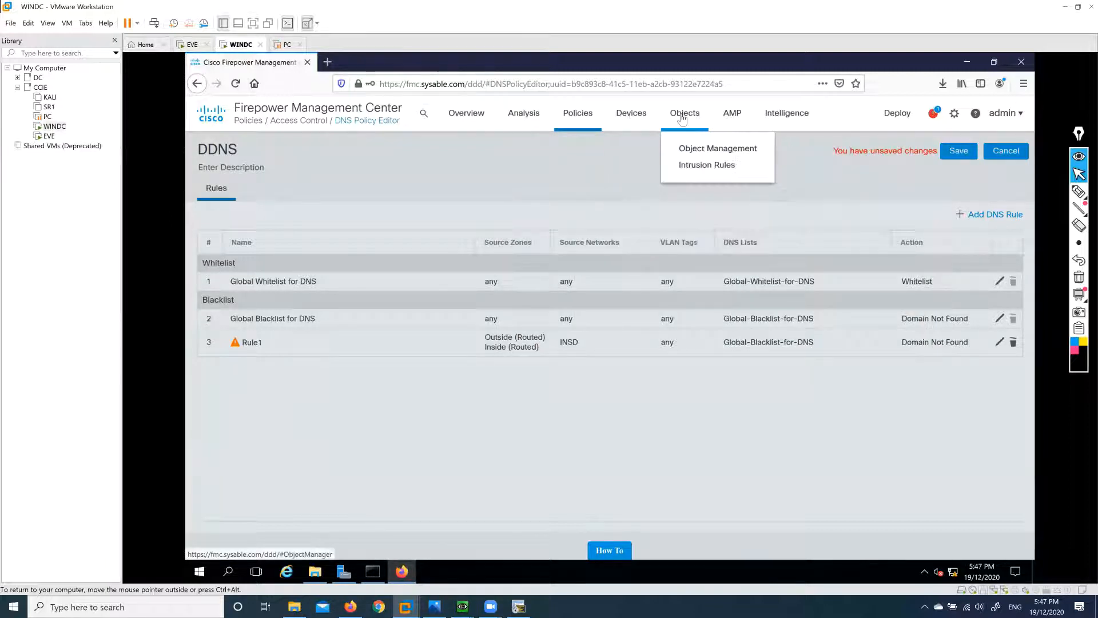
pyautogui.moveTo(781, 119)
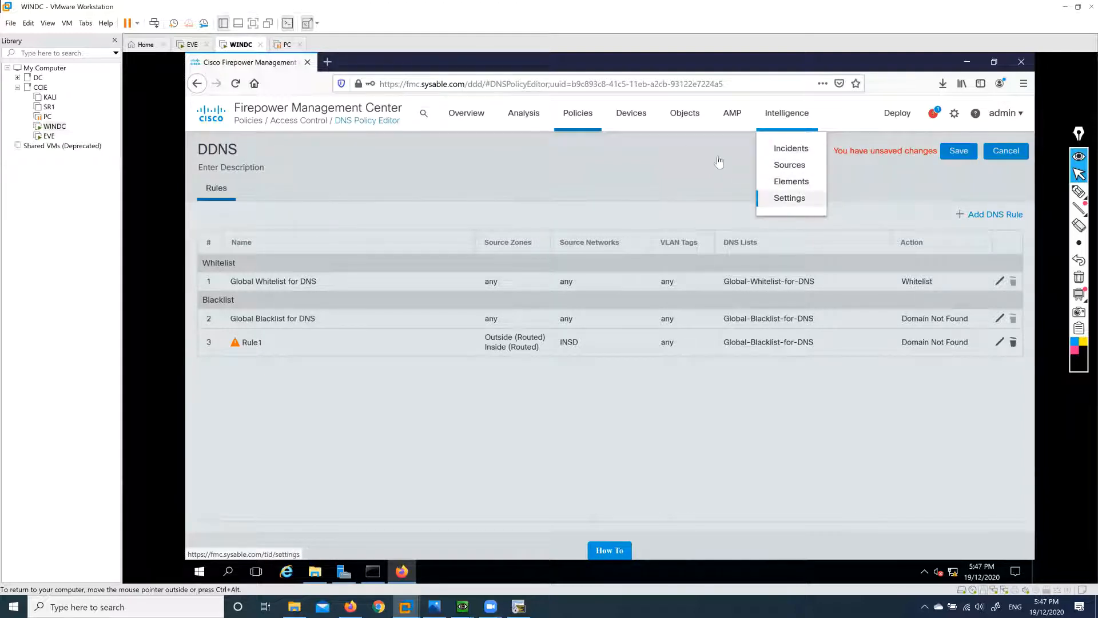
pyautogui.moveTo(472, 129)
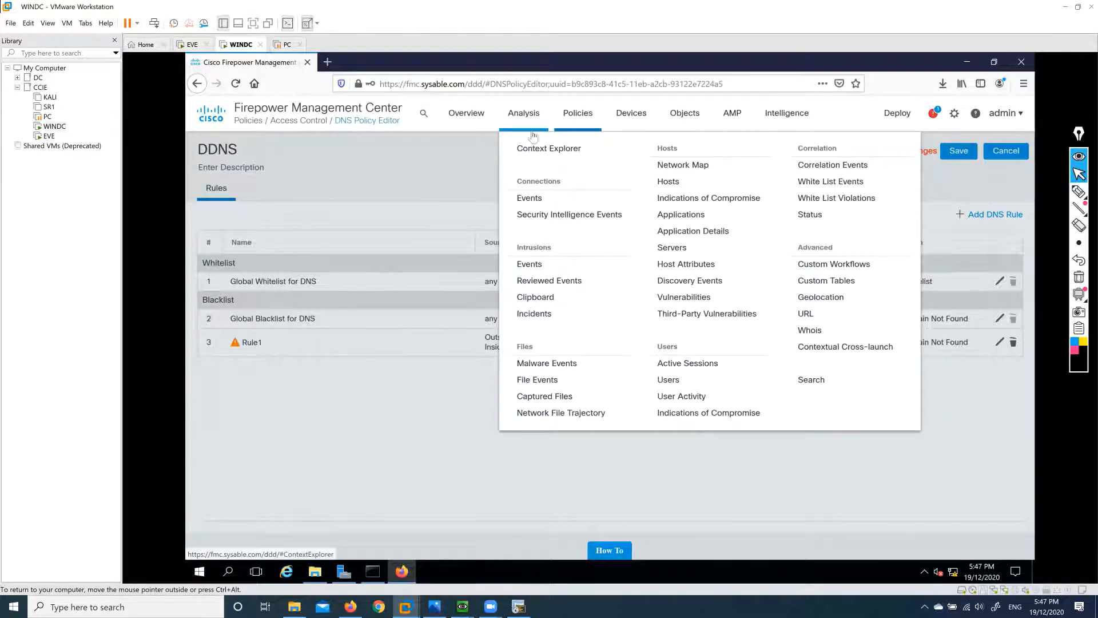
pyautogui.click(567, 216)
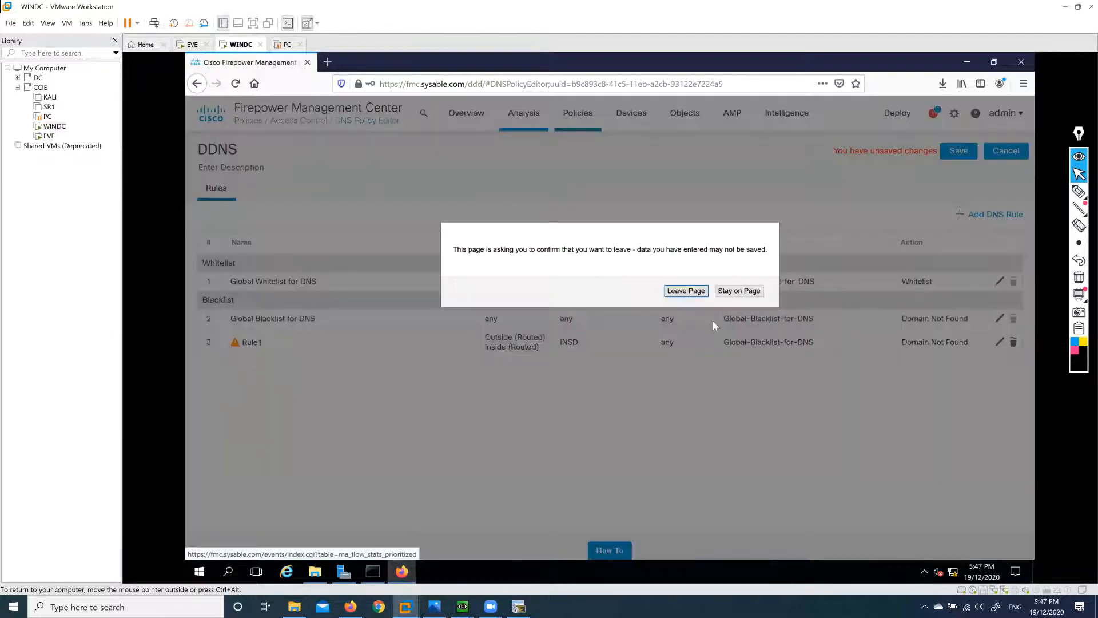
# Discard the unsaved DDNS edits and go to System > Health > Blacklist.
pyautogui.click(686, 291)
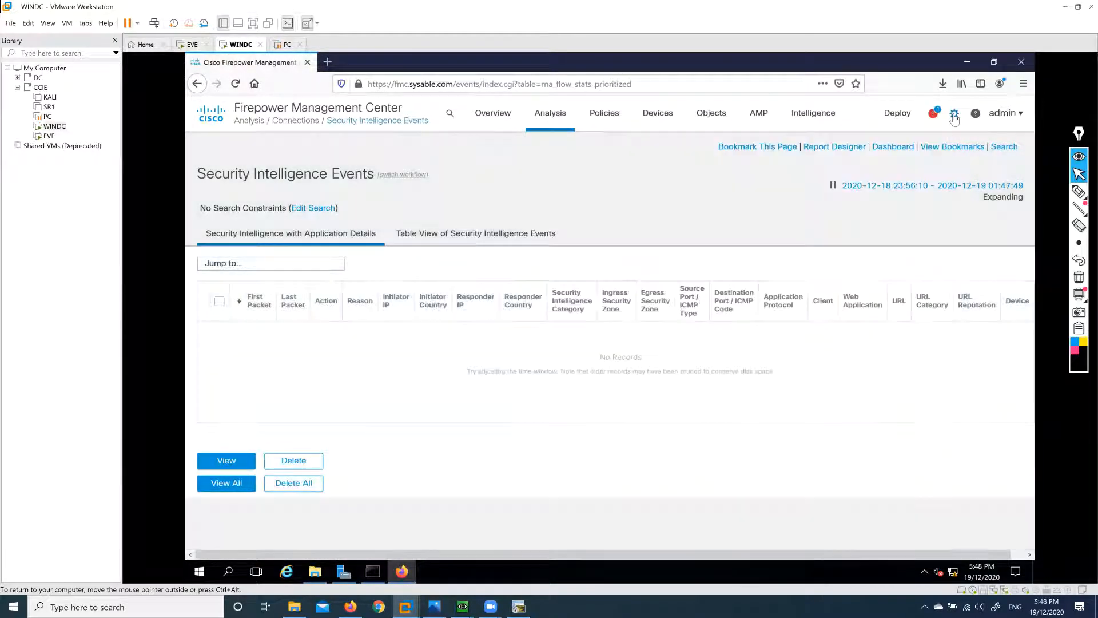
pyautogui.moveTo(954, 117)
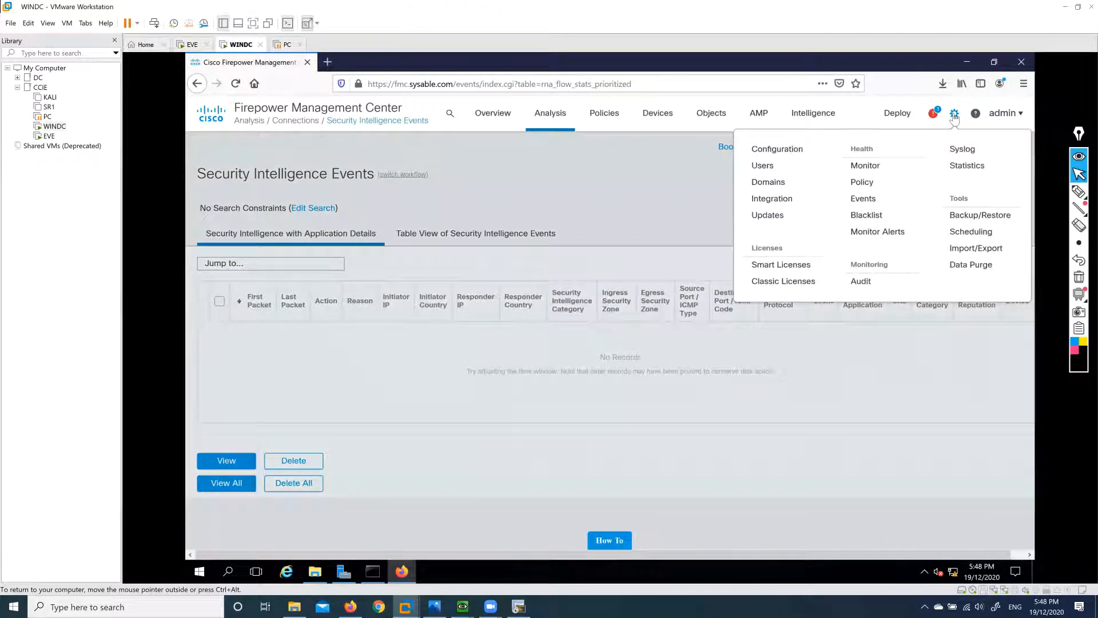
pyautogui.click(870, 217)
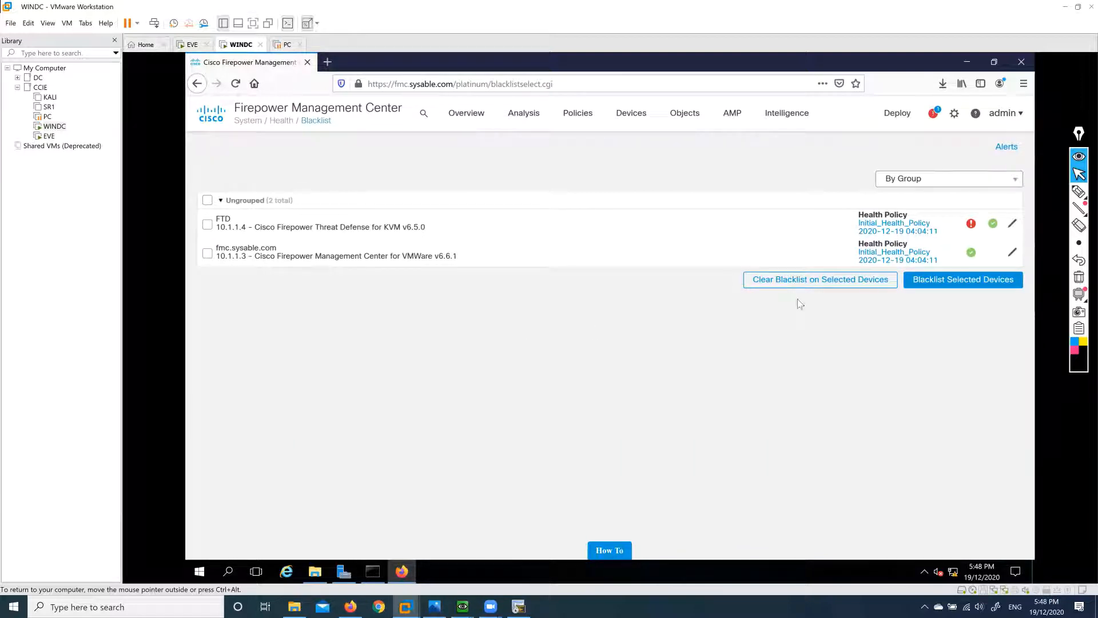
# Open the Platform Settings policy under the Devices menu.
pyautogui.click(955, 114)
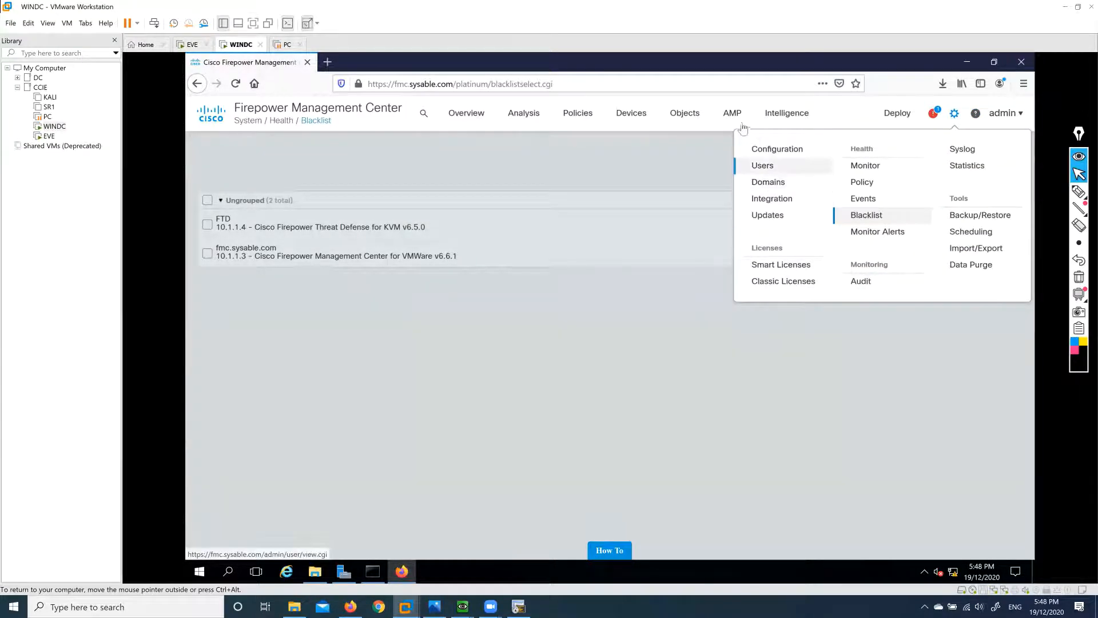
pyautogui.moveTo(676, 117)
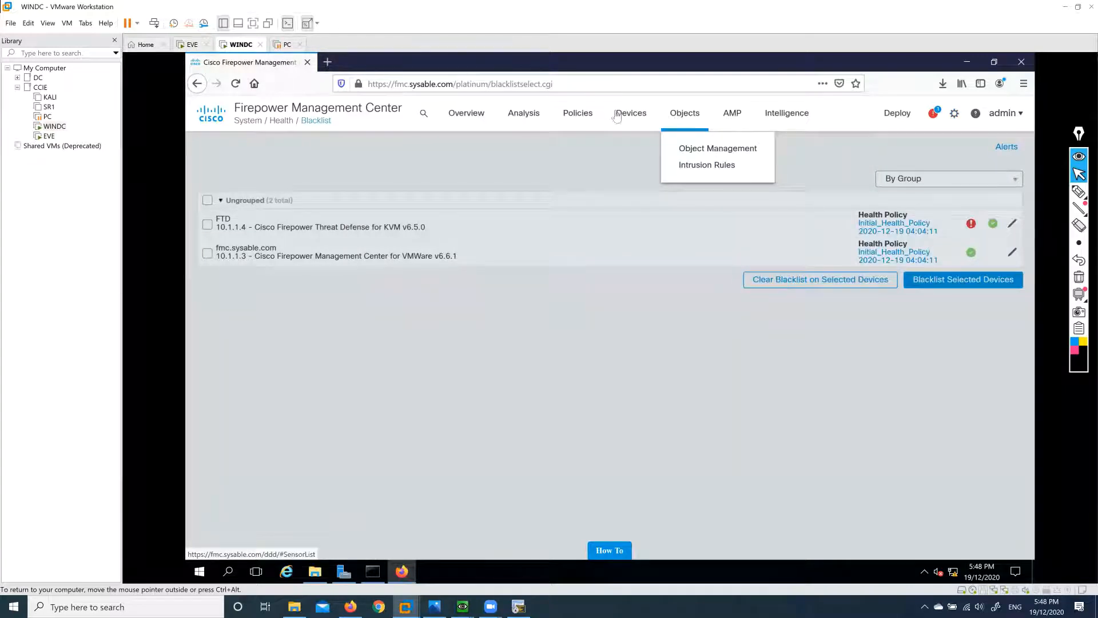
pyautogui.moveTo(624, 119)
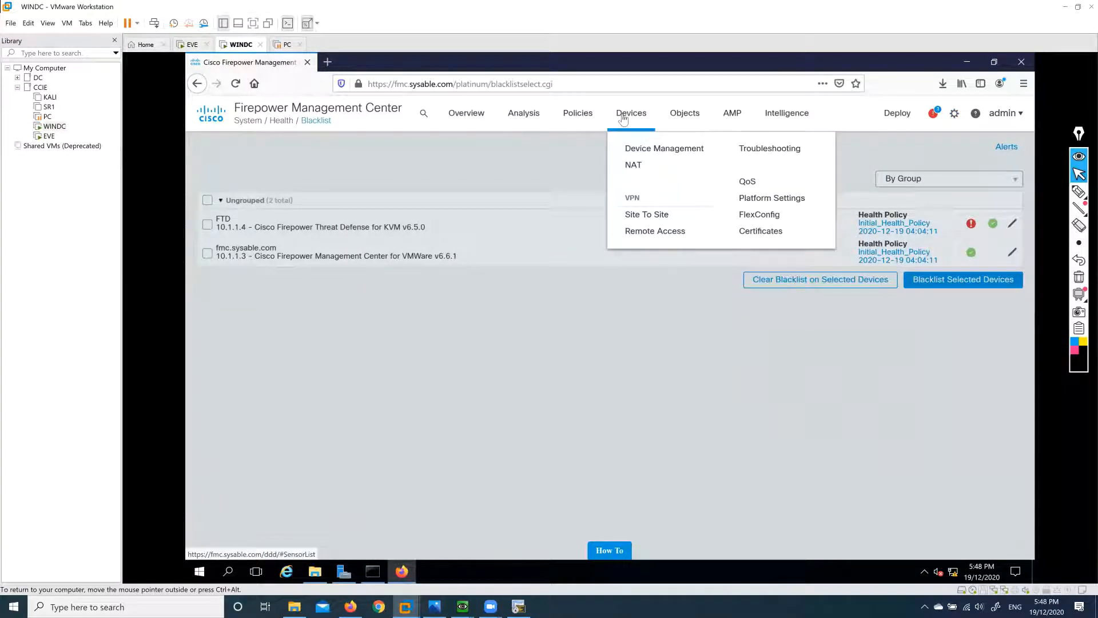
pyautogui.click(778, 198)
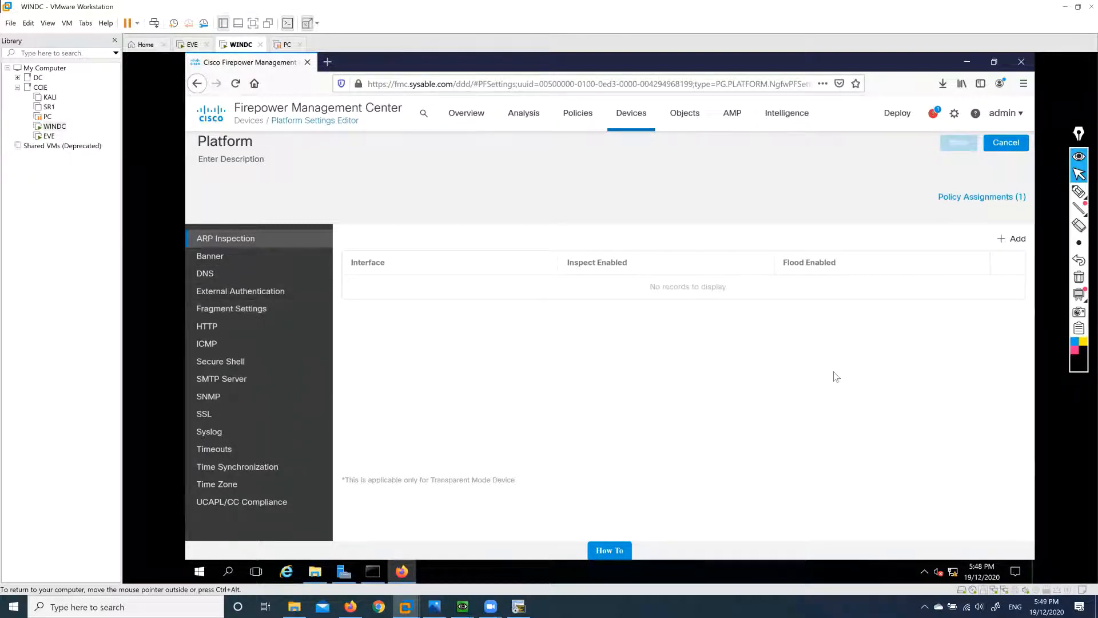
# Go to Policies > DNS to list Default DNS Policy and DDNS.
pyautogui.moveTo(629, 117)
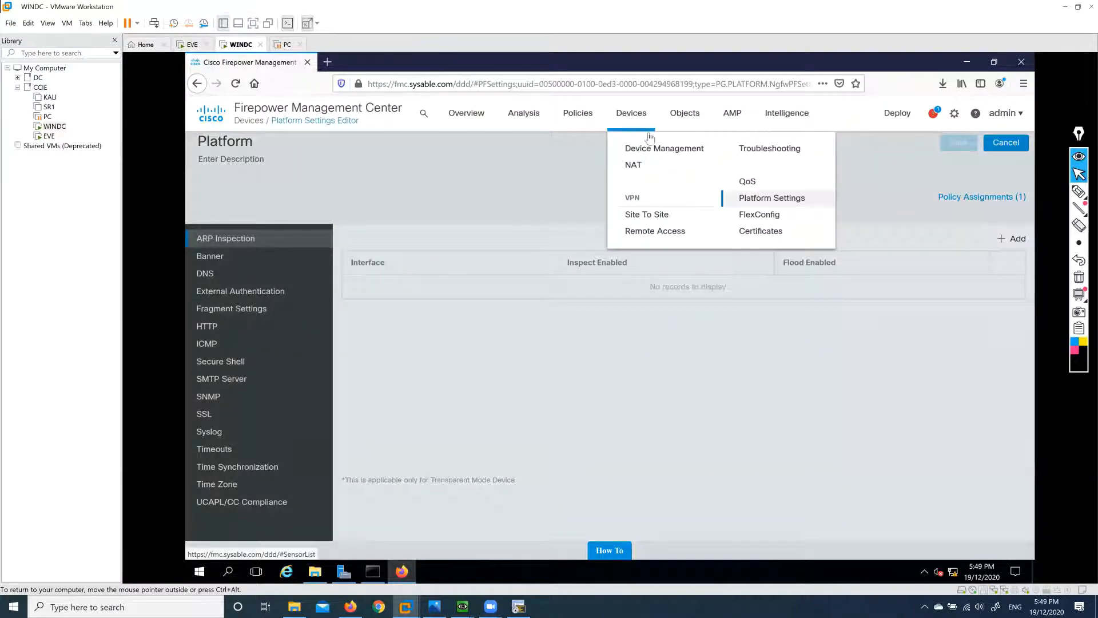
pyautogui.moveTo(577, 122)
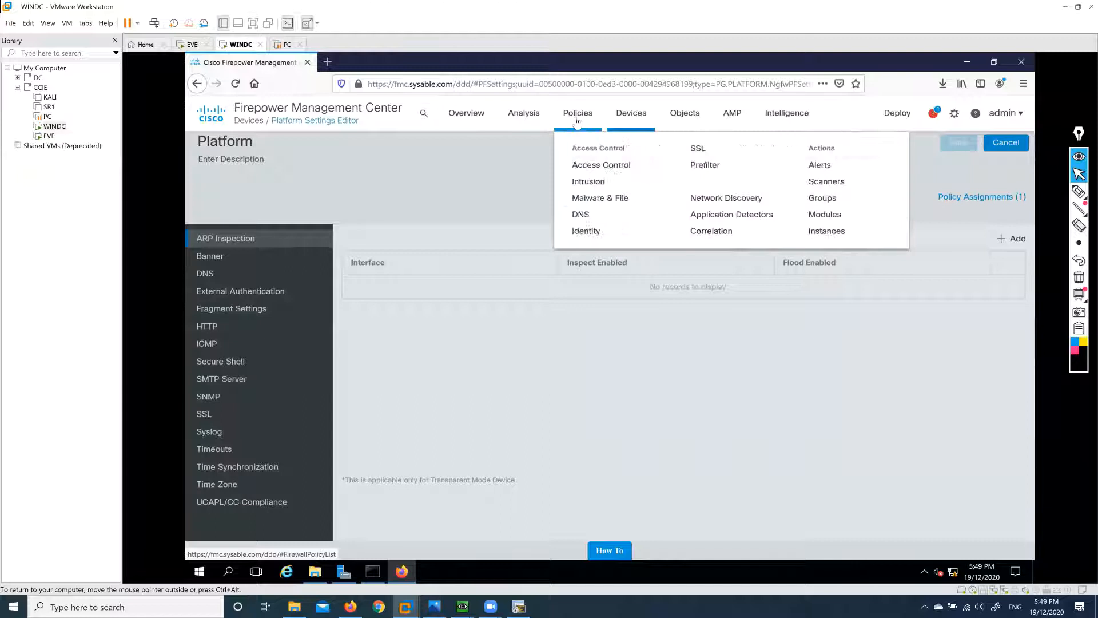
pyautogui.click(584, 215)
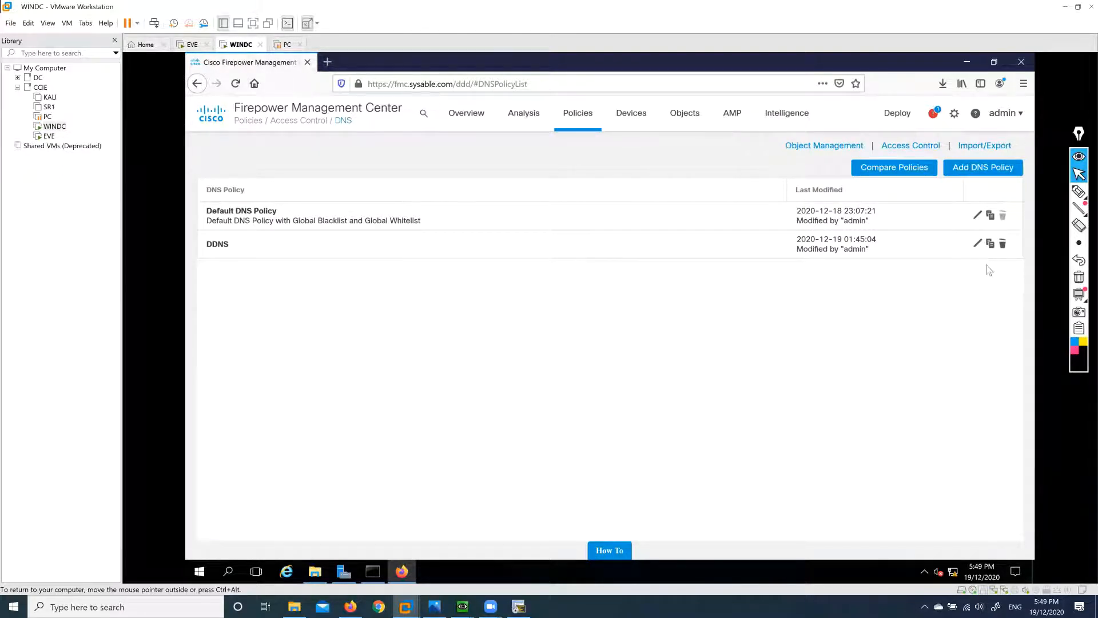
# Edit the Block policy from Policies > Access Control to view its Rule1.
pyautogui.click(579, 117)
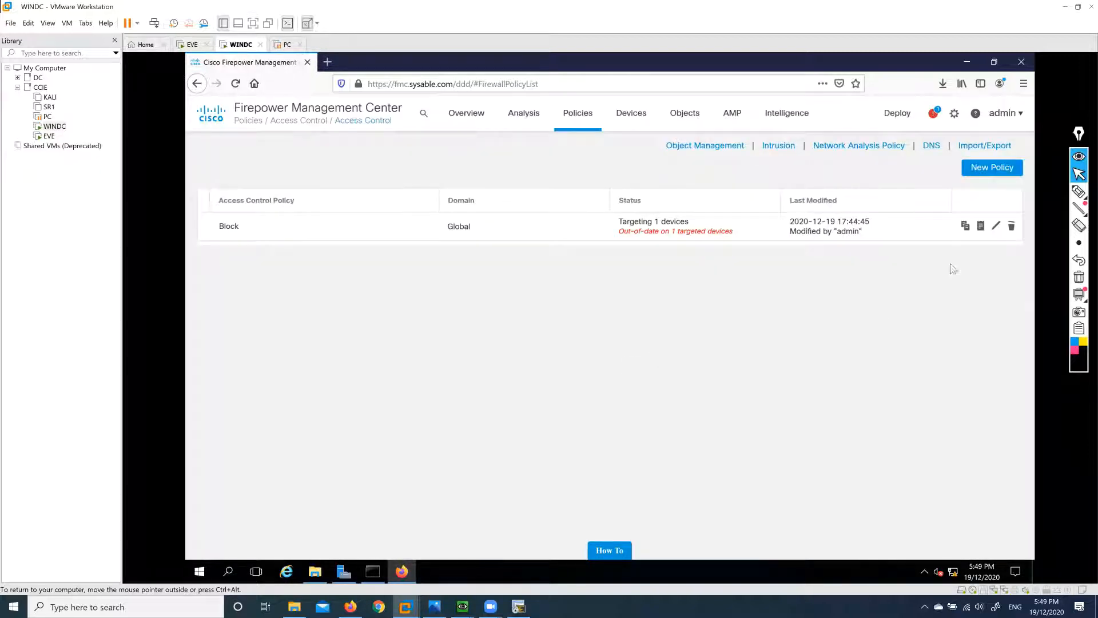
pyautogui.click(996, 226)
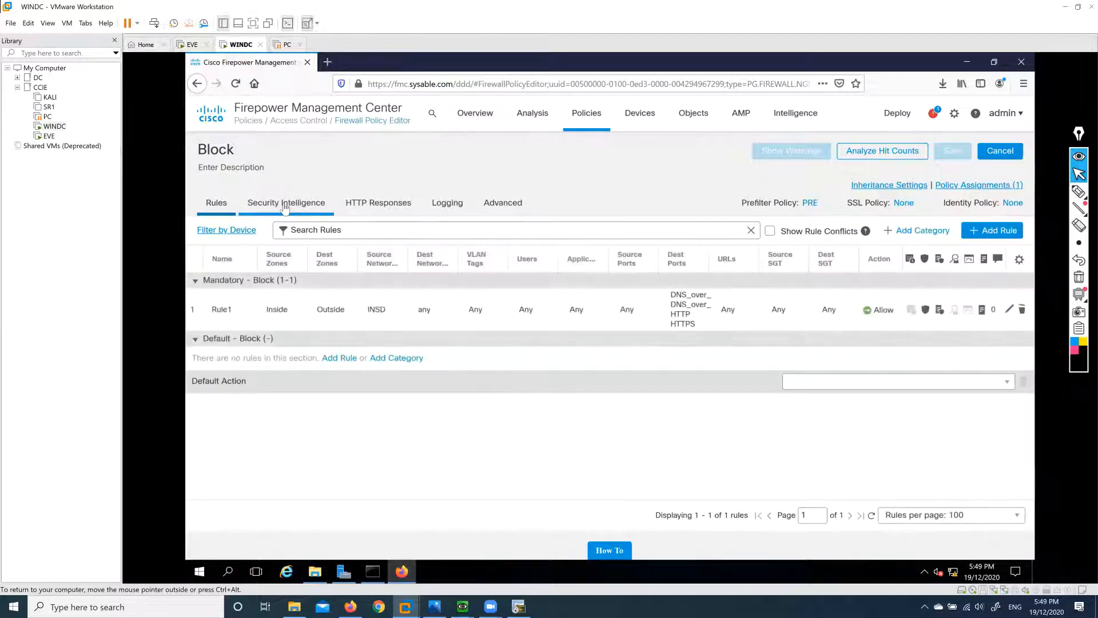
# Try DDNS as Block's Security Intelligence DNS policy, revert to Default DNS Policy, and save.
pyautogui.click(285, 206)
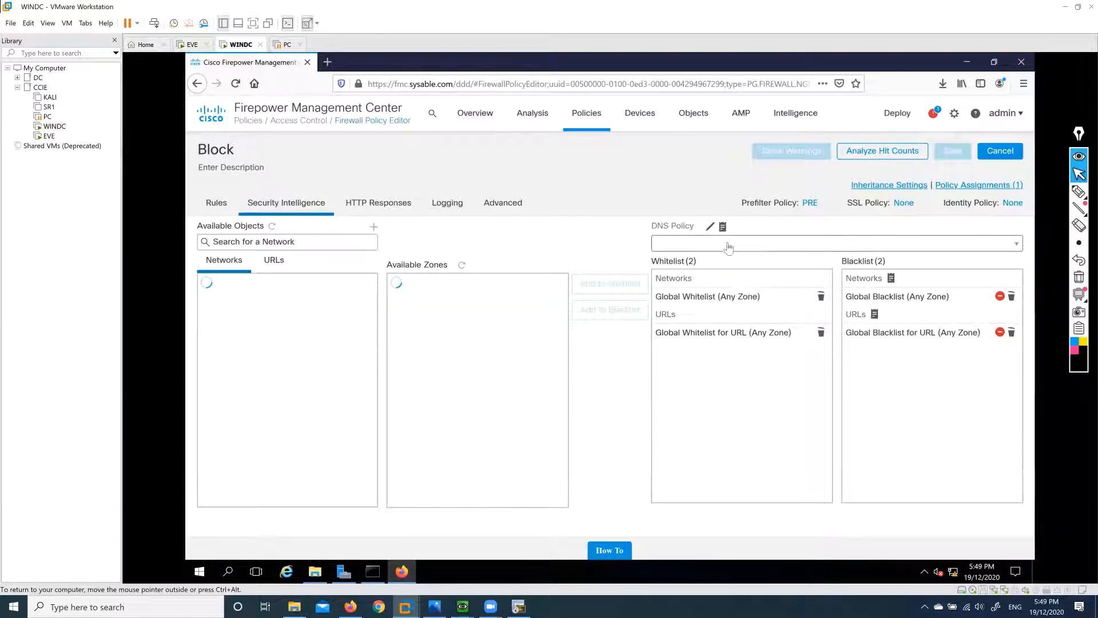
pyautogui.click(765, 248)
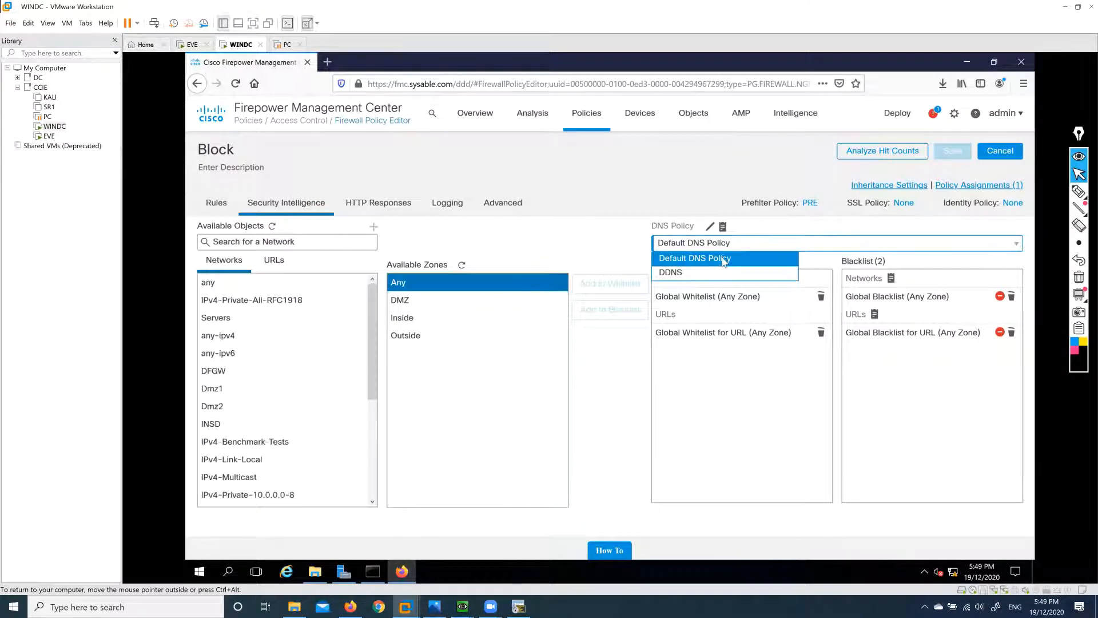
pyautogui.click(724, 260)
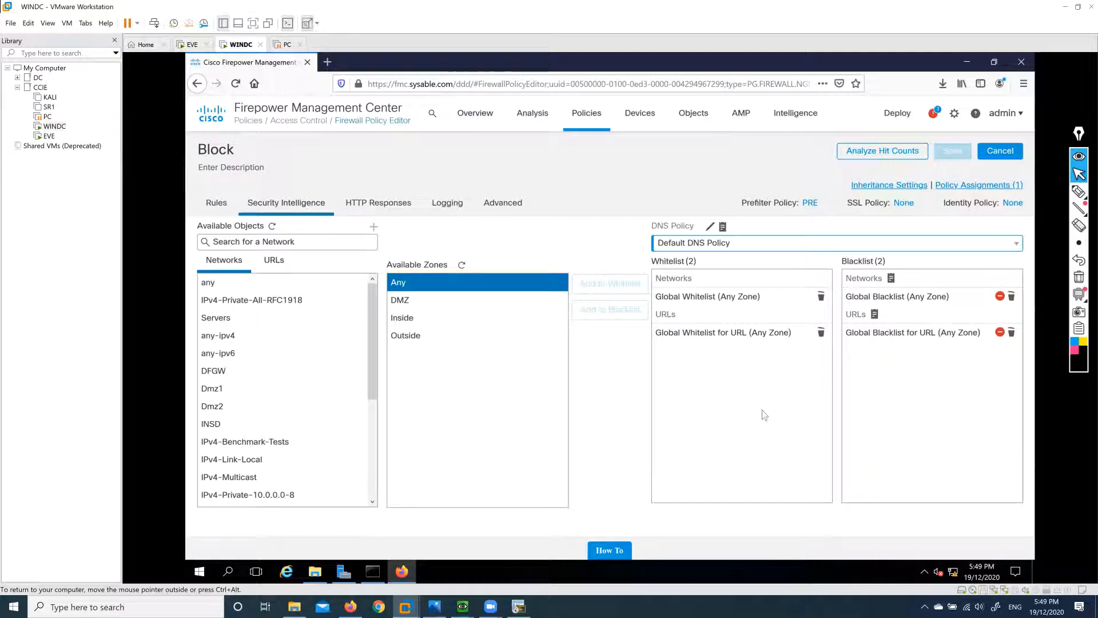
pyautogui.click(733, 247)
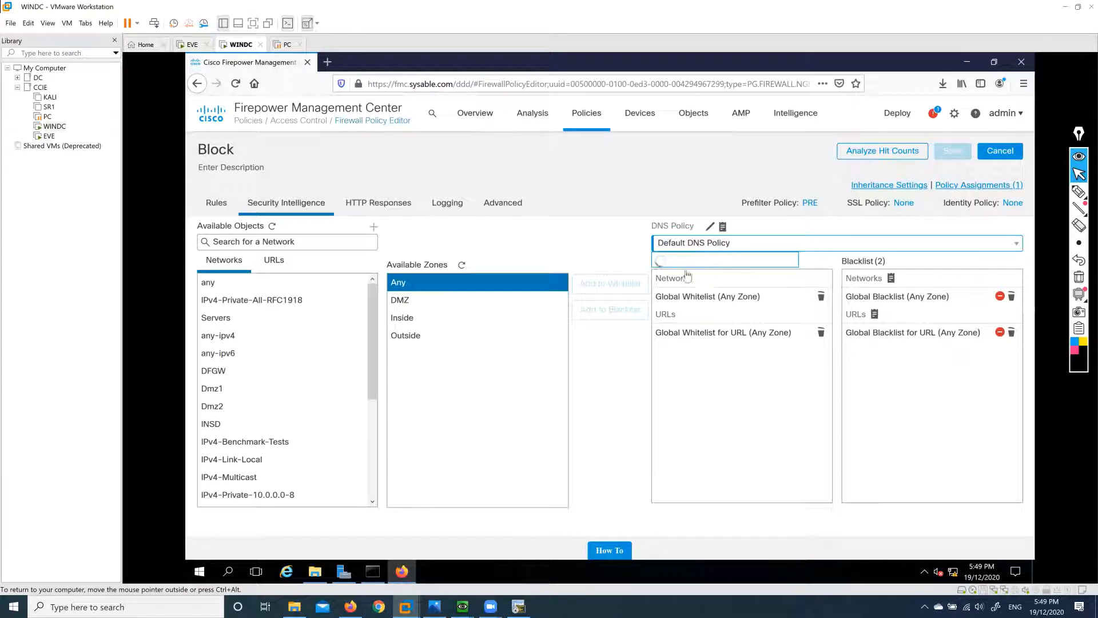
pyautogui.press('Return')
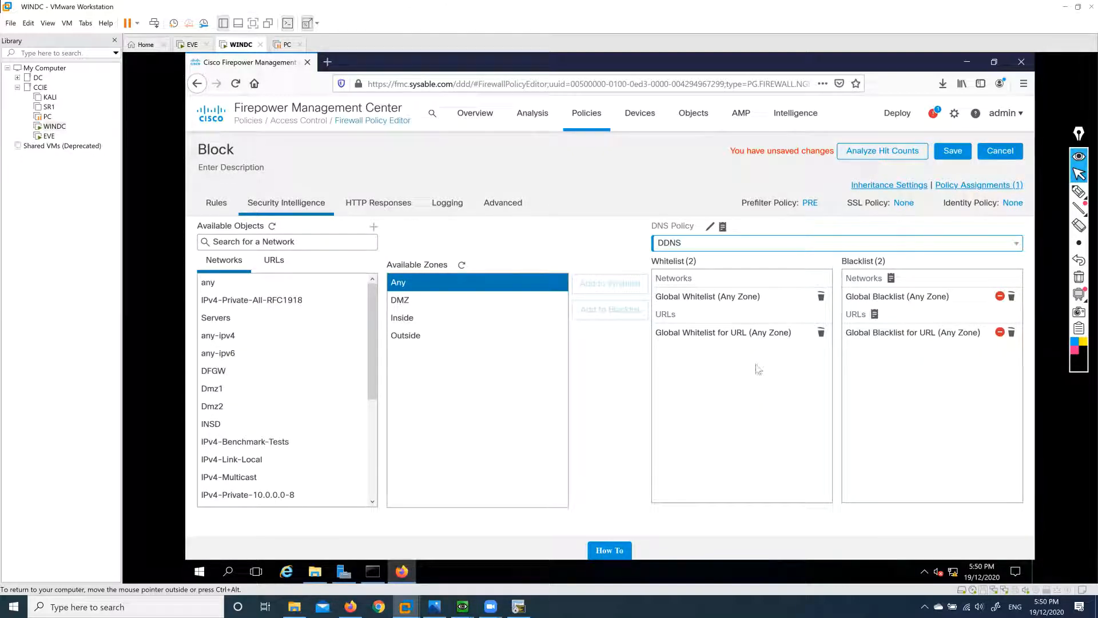
pyautogui.click(733, 247)
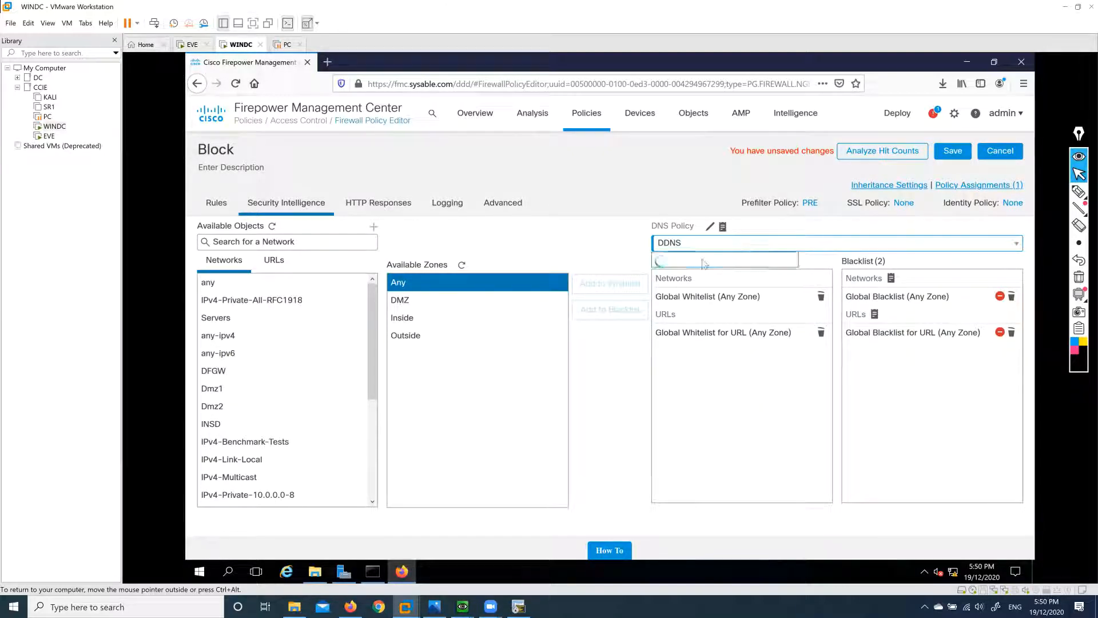
pyautogui.click(699, 261)
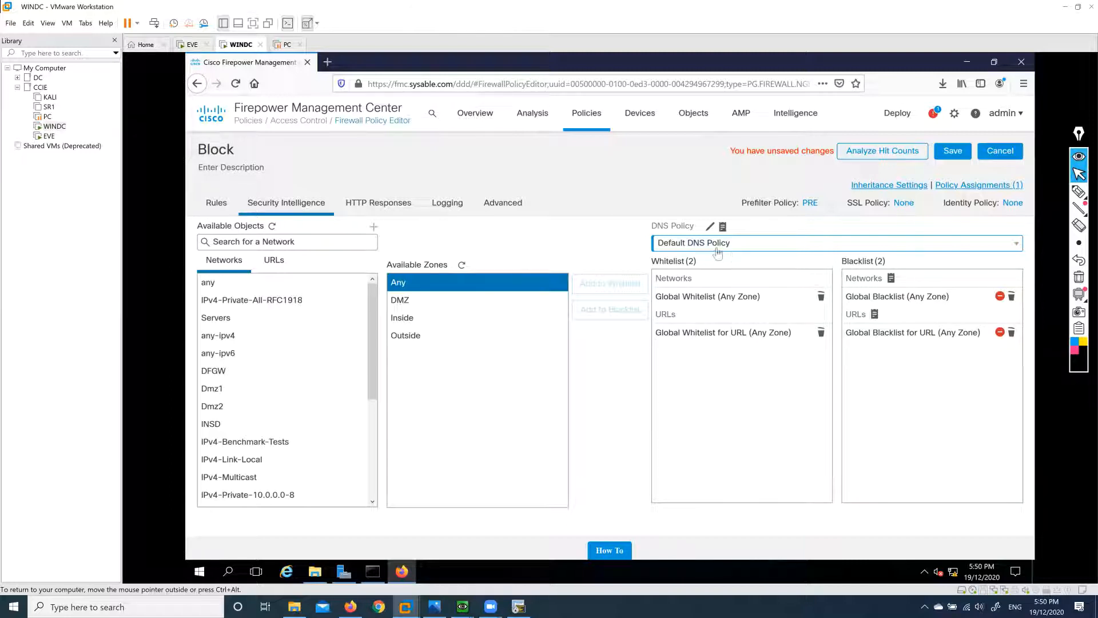
pyautogui.click(956, 153)
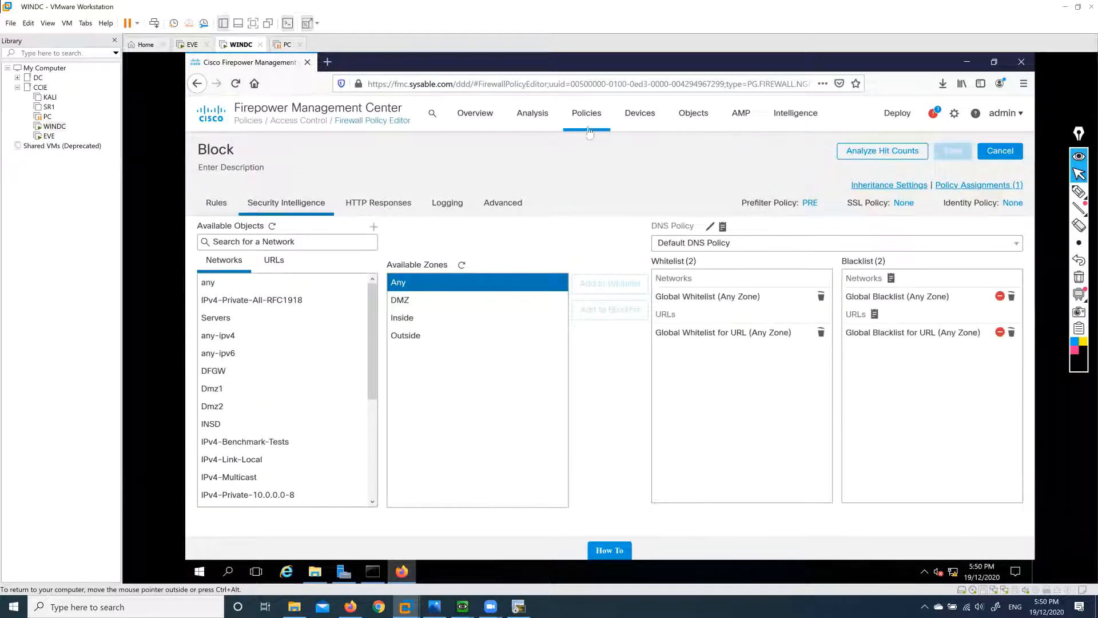
# Go to the Devices > QoS policy page.
pyautogui.moveTo(588, 129)
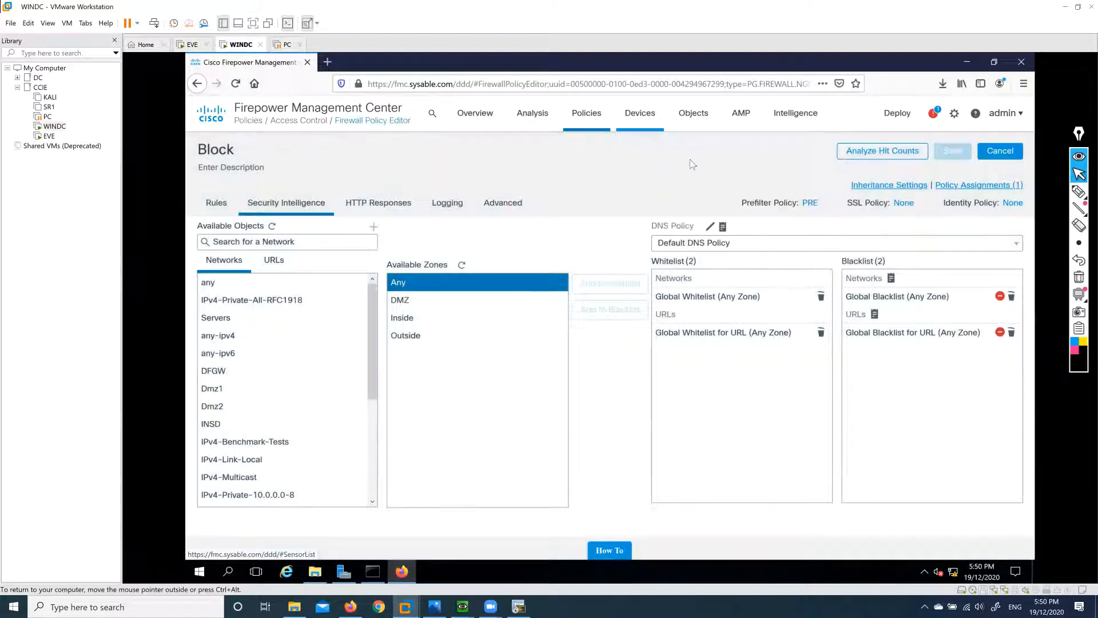
pyautogui.moveTo(645, 123)
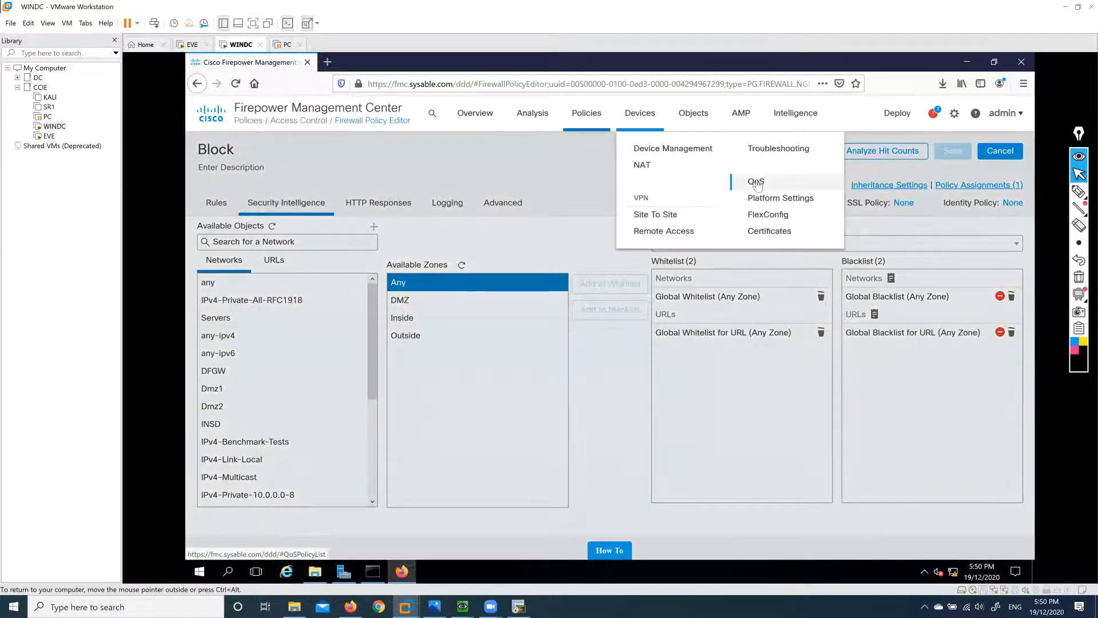
pyautogui.click(767, 186)
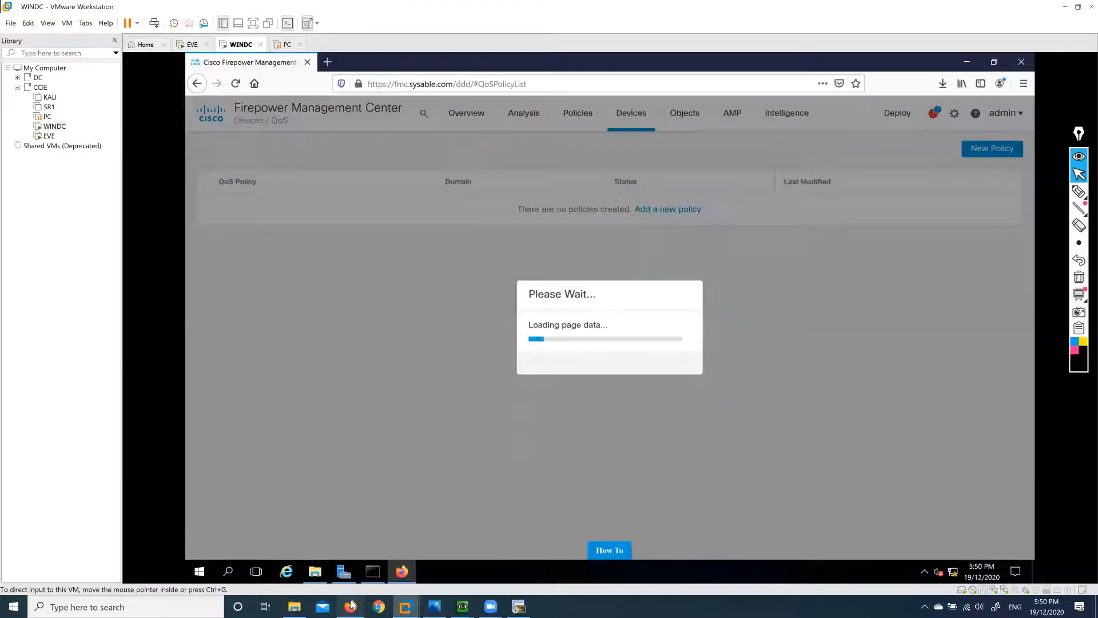
# Switch to the EVE-NG topology tab and pick the annotation pen.
pyautogui.click(350, 606)
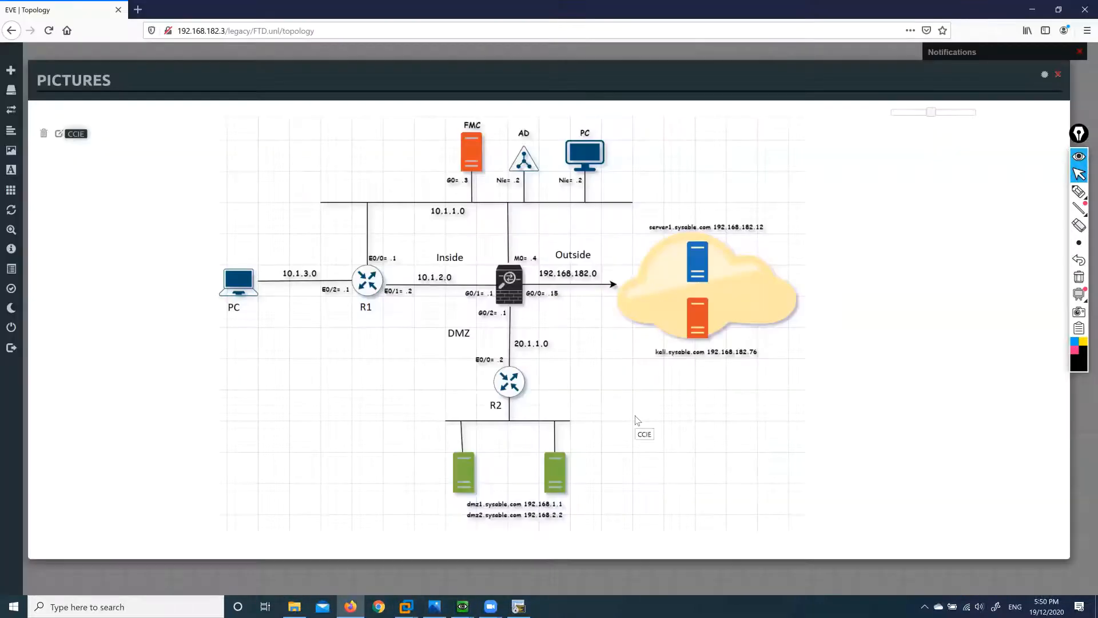
pyautogui.moveTo(1078, 193)
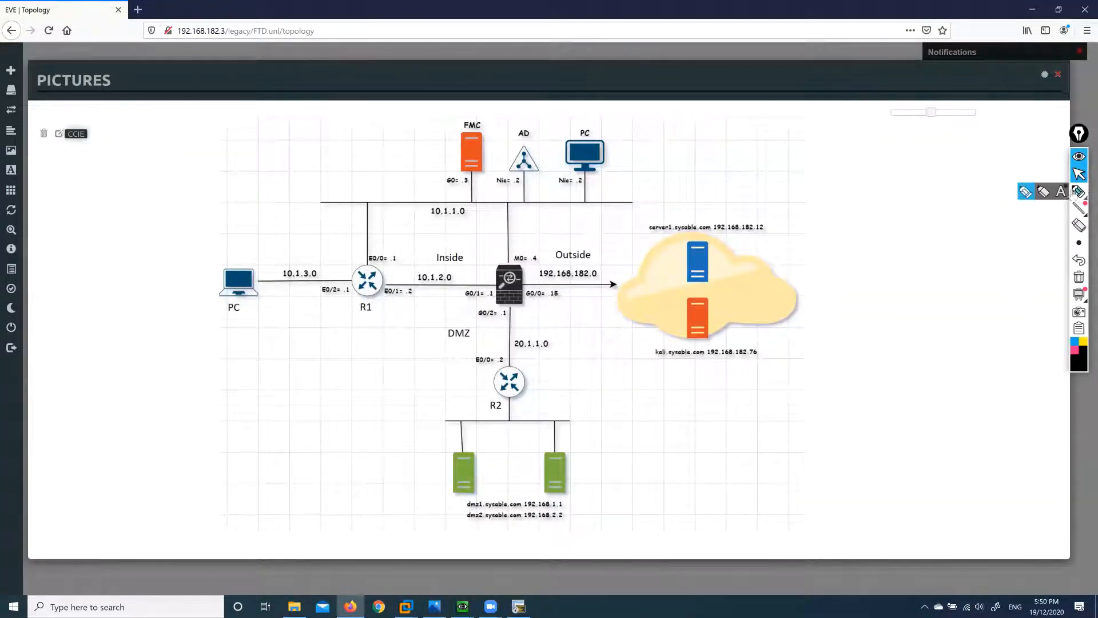
pyautogui.click(1026, 192)
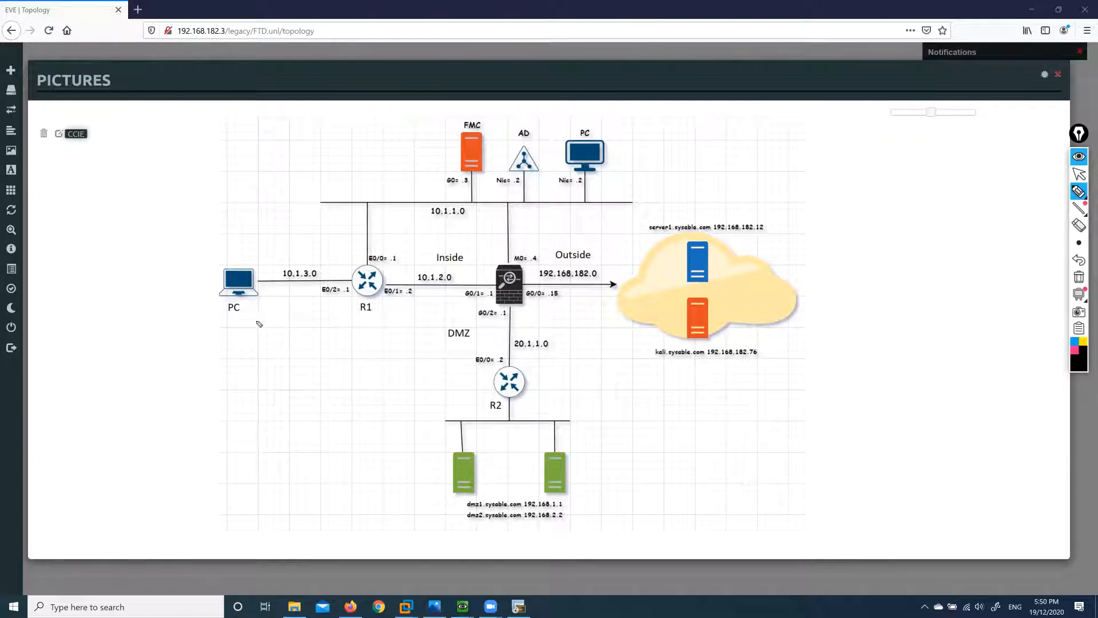
# Handwrite bandwidth, downloading and upLoad notes below the PC, with arrows, braces and a boxed G0/1 label.
pyautogui.moveTo(270, 321)
pyautogui.mouseDown()
pyautogui.moveTo(257, 357)
pyautogui.moveTo(266, 361)
pyautogui.moveTo(280, 330)
pyautogui.moveTo(277, 359)
pyautogui.mouseUp()
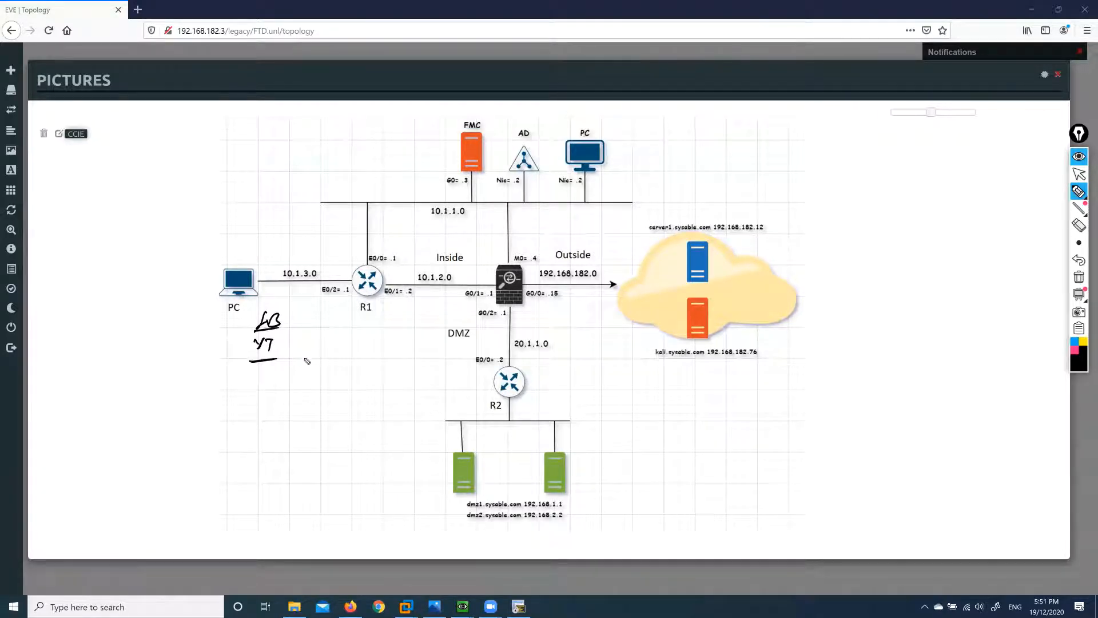
pyautogui.moveTo(291, 312)
pyautogui.mouseDown()
pyautogui.moveTo(291, 361)
pyautogui.moveTo(307, 329)
pyautogui.moveTo(384, 323)
pyautogui.moveTo(333, 345)
pyautogui.moveTo(380, 346)
pyautogui.moveTo(314, 343)
pyautogui.mouseUp()
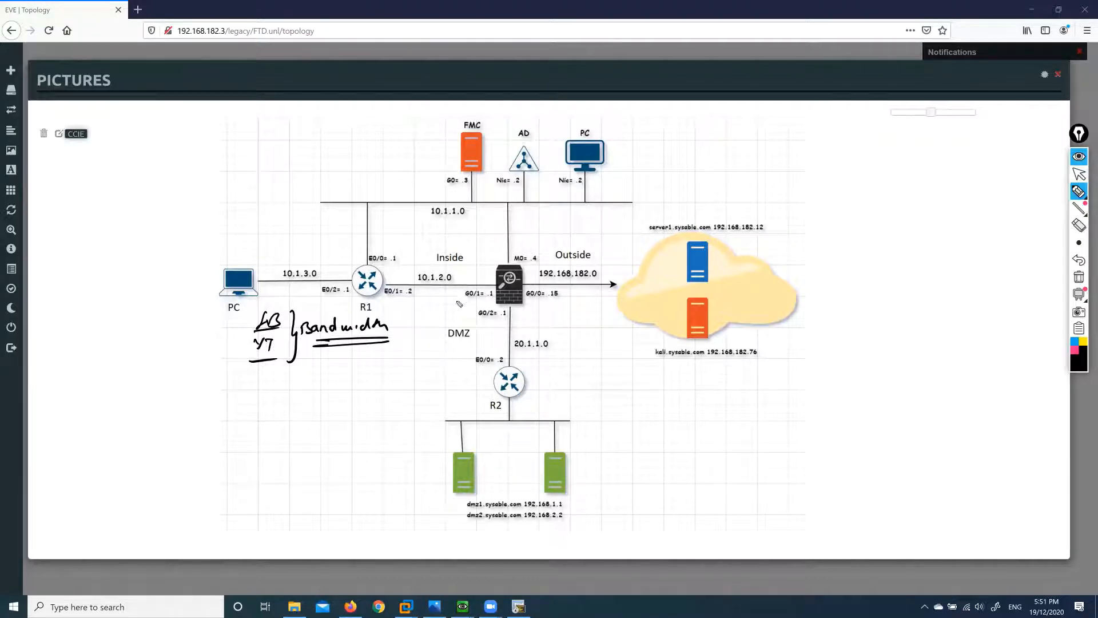
pyautogui.moveTo(469, 283)
pyautogui.mouseDown()
pyautogui.moveTo(462, 307)
pyautogui.moveTo(498, 288)
pyautogui.moveTo(467, 281)
pyautogui.mouseUp()
pyautogui.moveTo(346, 355)
pyautogui.mouseDown()
pyautogui.moveTo(332, 382)
pyautogui.moveTo(425, 370)
pyautogui.moveTo(430, 379)
pyautogui.mouseUp()
pyautogui.moveTo(342, 398); pyautogui.dragTo(403, 408)
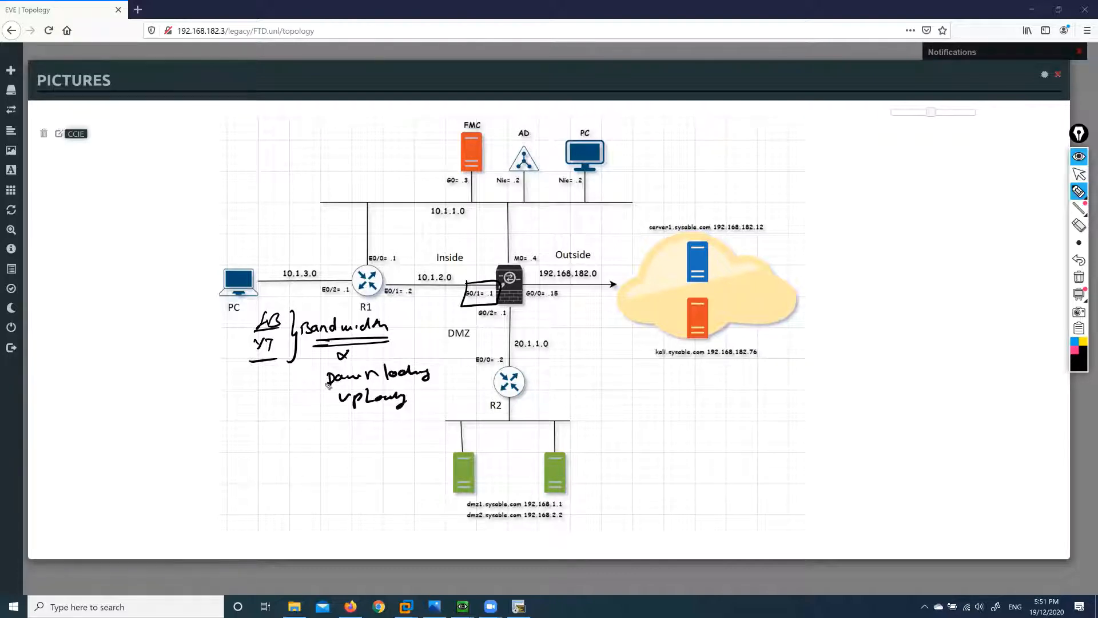
pyautogui.moveTo(301, 386)
pyautogui.mouseDown()
pyautogui.moveTo(319, 385)
pyautogui.moveTo(308, 393)
pyautogui.moveTo(329, 408)
pyautogui.mouseUp()
pyautogui.moveTo(320, 402); pyautogui.dragTo(321, 416)
pyautogui.moveTo(287, 382); pyautogui.dragTo(298, 426)
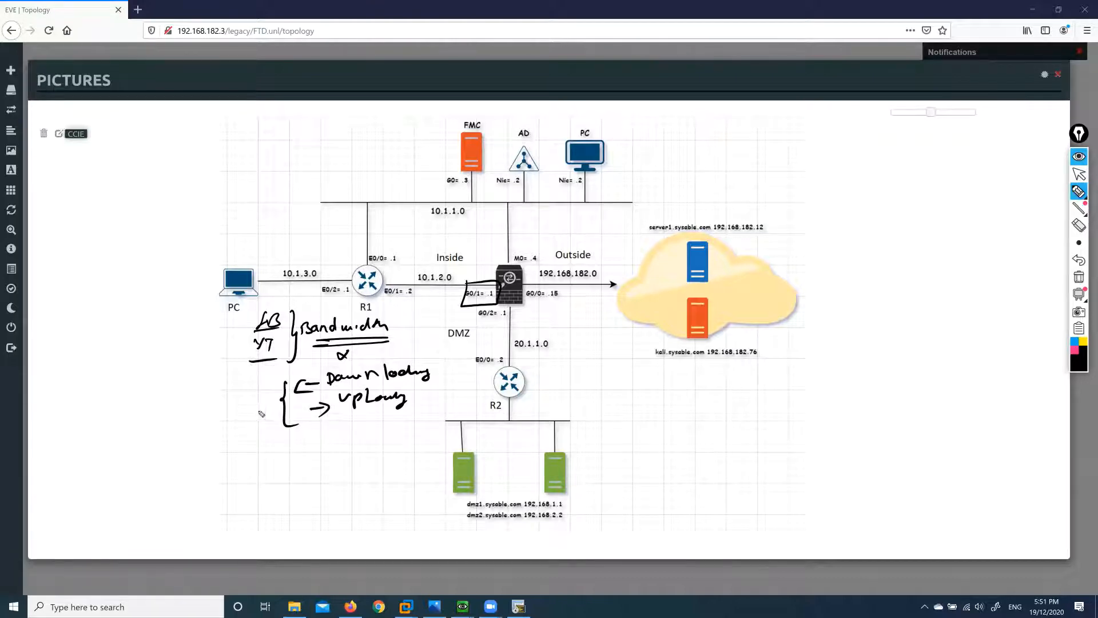
pyautogui.moveTo(248, 393)
pyautogui.mouseDown()
pyautogui.moveTo(267, 402)
pyautogui.moveTo(244, 391)
pyautogui.moveTo(292, 373)
pyautogui.mouseUp()
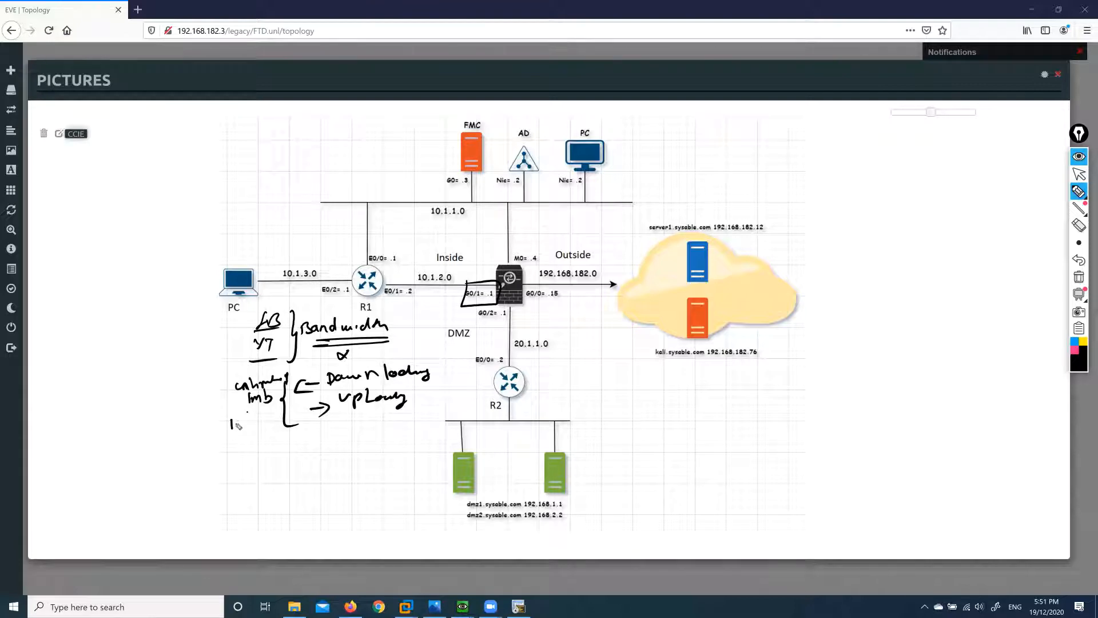
# Add a QoS heading, a second bandwidth figure, arrows and a double slash mark.
pyautogui.moveTo(237, 425)
pyautogui.mouseDown()
pyautogui.moveTo(260, 427)
pyautogui.moveTo(238, 443)
pyautogui.moveTo(264, 438)
pyautogui.mouseUp()
pyautogui.moveTo(277, 231)
pyautogui.mouseDown()
pyautogui.moveTo(284, 256)
pyautogui.moveTo(303, 251)
pyautogui.mouseUp()
pyautogui.moveTo(271, 258); pyautogui.dragTo(324, 255)
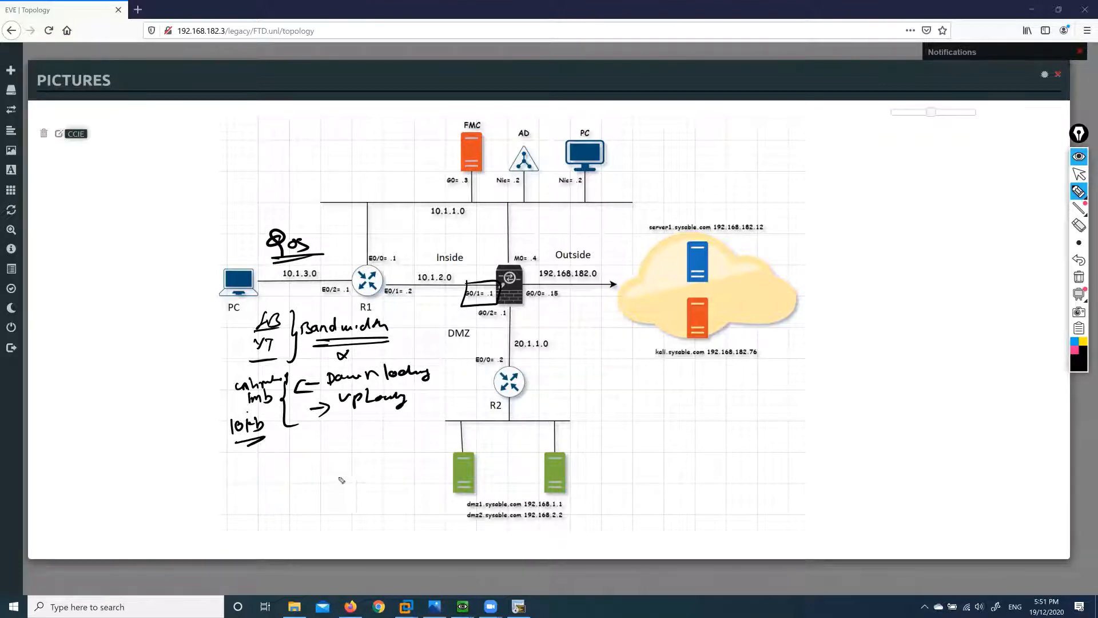
pyautogui.moveTo(323, 445)
pyautogui.mouseDown()
pyautogui.moveTo(384, 446)
pyautogui.moveTo(372, 456)
pyautogui.mouseUp()
pyautogui.moveTo(291, 453); pyautogui.dragTo(283, 465)
pyautogui.moveTo(297, 453); pyautogui.dragTo(288, 466)
pyautogui.moveTo(413, 273); pyautogui.dragTo(474, 274)
pyautogui.moveTo(458, 270)
pyautogui.mouseDown()
pyautogui.moveTo(474, 275)
pyautogui.moveTo(455, 285)
pyautogui.mouseUp()
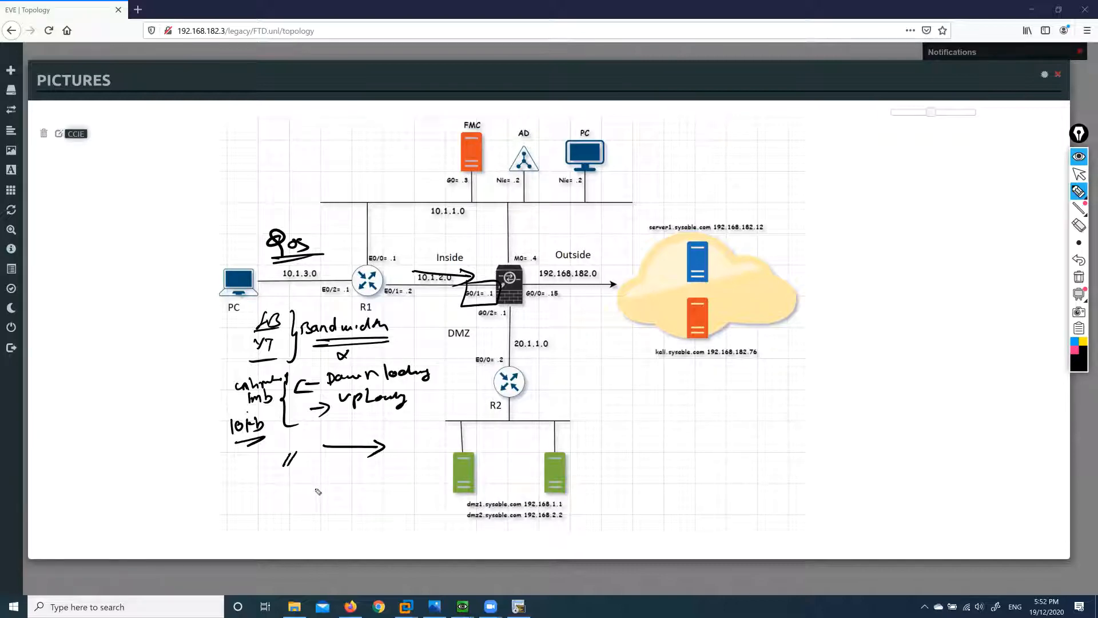
# Write underlined http and voice notes below the slashes and touch up the marks.
pyautogui.moveTo(291, 472); pyautogui.dragTo(298, 487)
pyautogui.moveTo(302, 480); pyautogui.dragTo(307, 485)
pyautogui.moveTo(314, 478); pyautogui.dragTo(312, 495)
pyautogui.moveTo(300, 498); pyautogui.dragTo(319, 491)
pyautogui.moveTo(361, 478)
pyautogui.mouseDown()
pyautogui.moveTo(401, 482)
pyautogui.moveTo(391, 483)
pyautogui.mouseUp()
pyautogui.moveTo(364, 497); pyautogui.dragTo(402, 500)
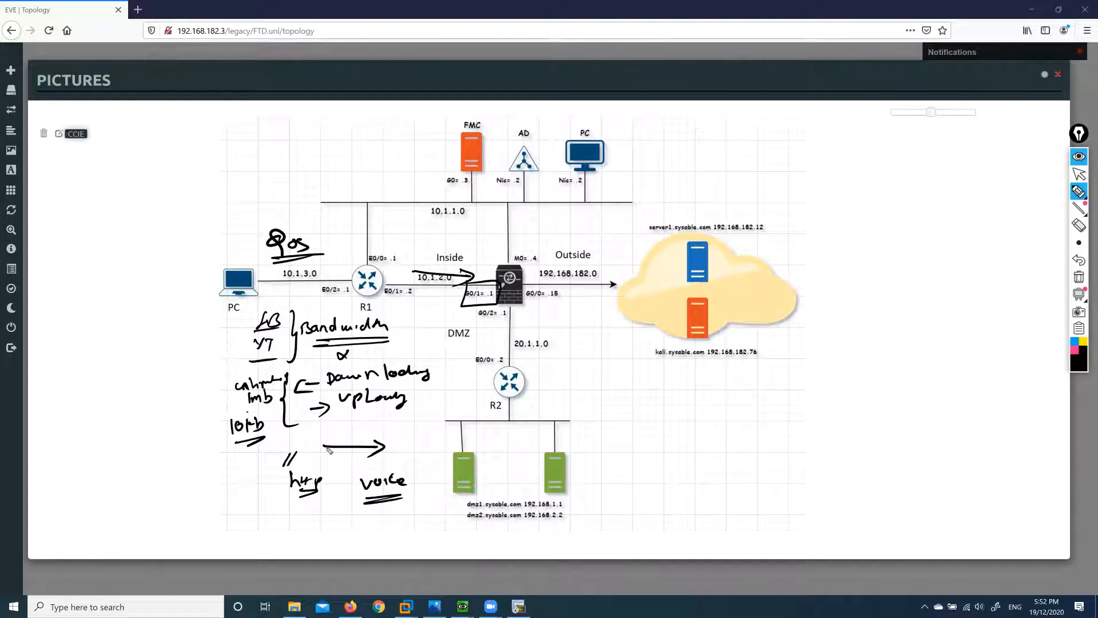
pyautogui.moveTo(360, 440); pyautogui.dragTo(365, 461)
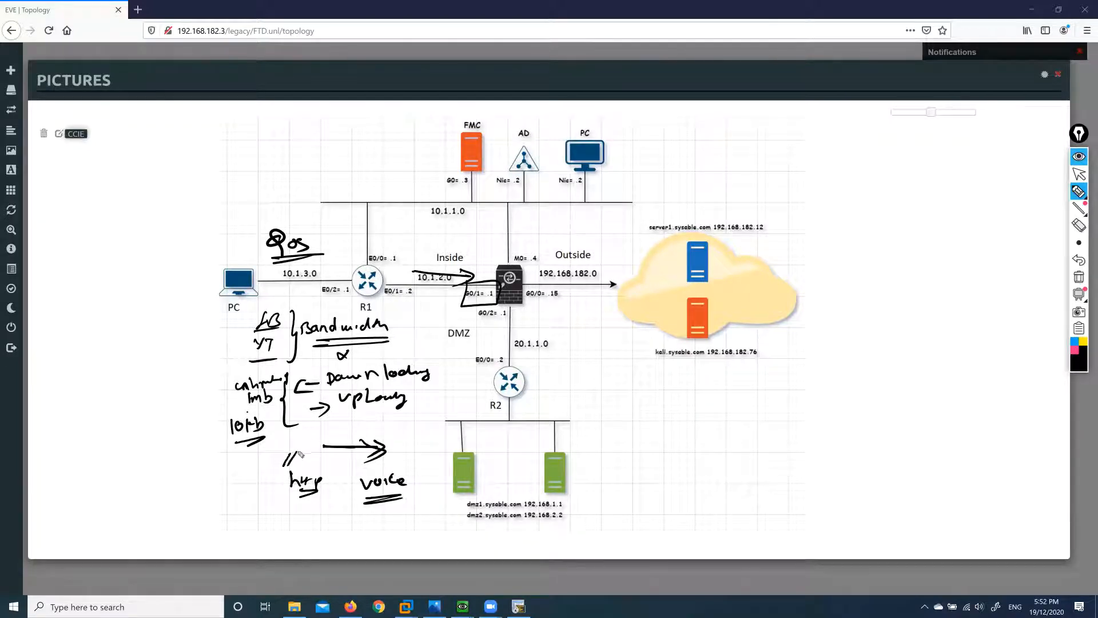
pyautogui.moveTo(291, 448); pyautogui.dragTo(285, 468)
# Clear all handwritten ink from the diagram and return to the selection tool.
pyautogui.click(1079, 277)
pyautogui.moveTo(1078, 192)
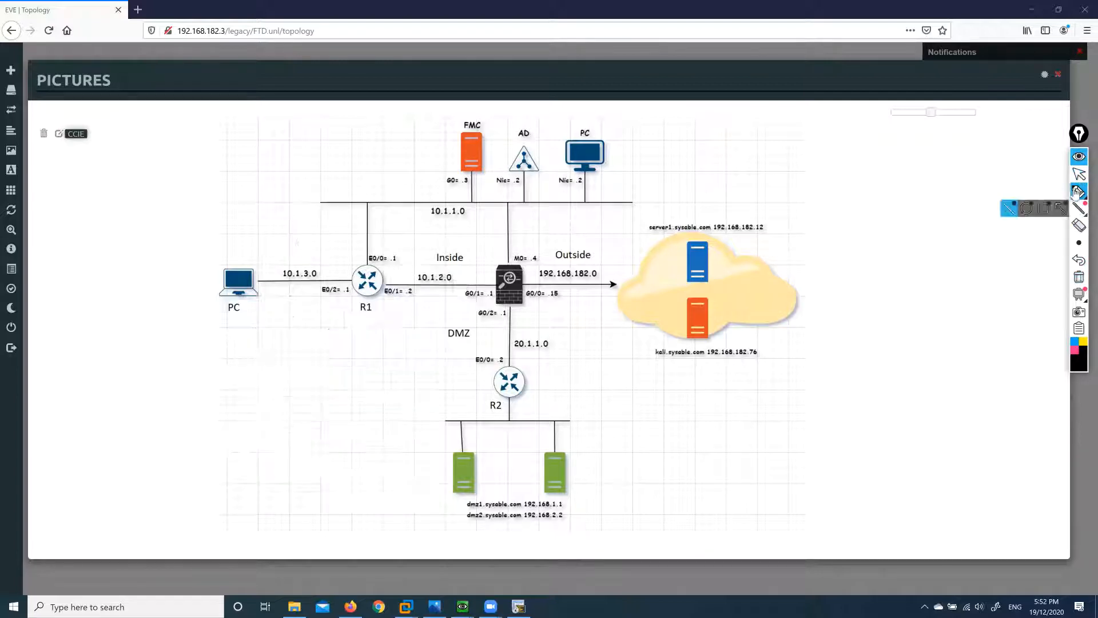
pyautogui.click(1078, 173)
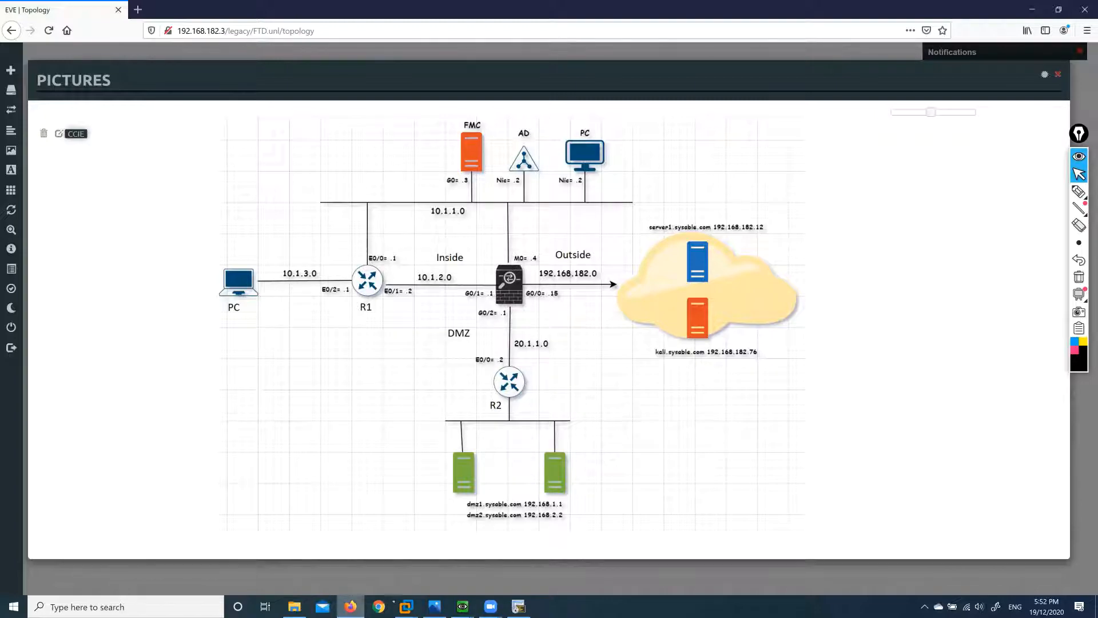
# On WINDC, name the new policy 'QoS' and add FTD to its selected devices.
pyautogui.moveTo(405, 606)
pyautogui.click(452, 532)
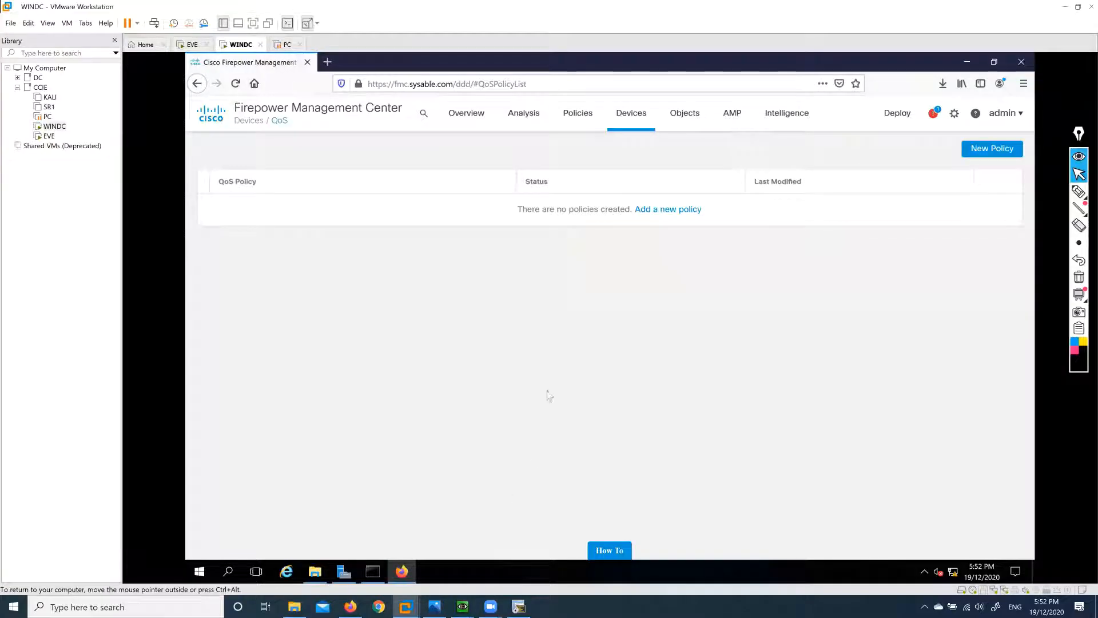
pyautogui.click(286, 44)
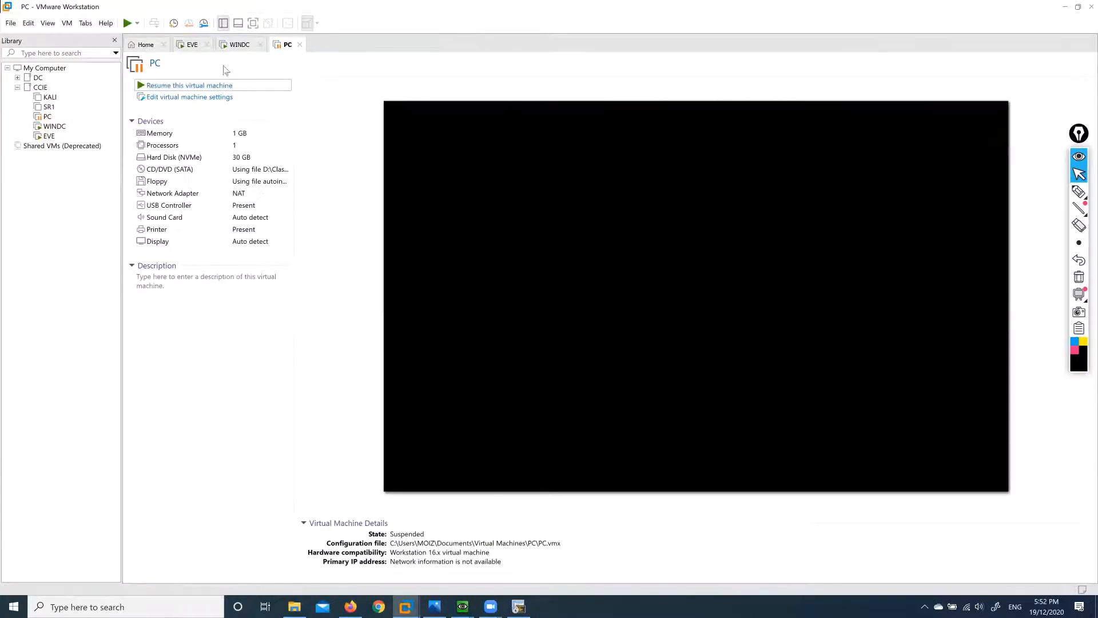
pyautogui.click(238, 44)
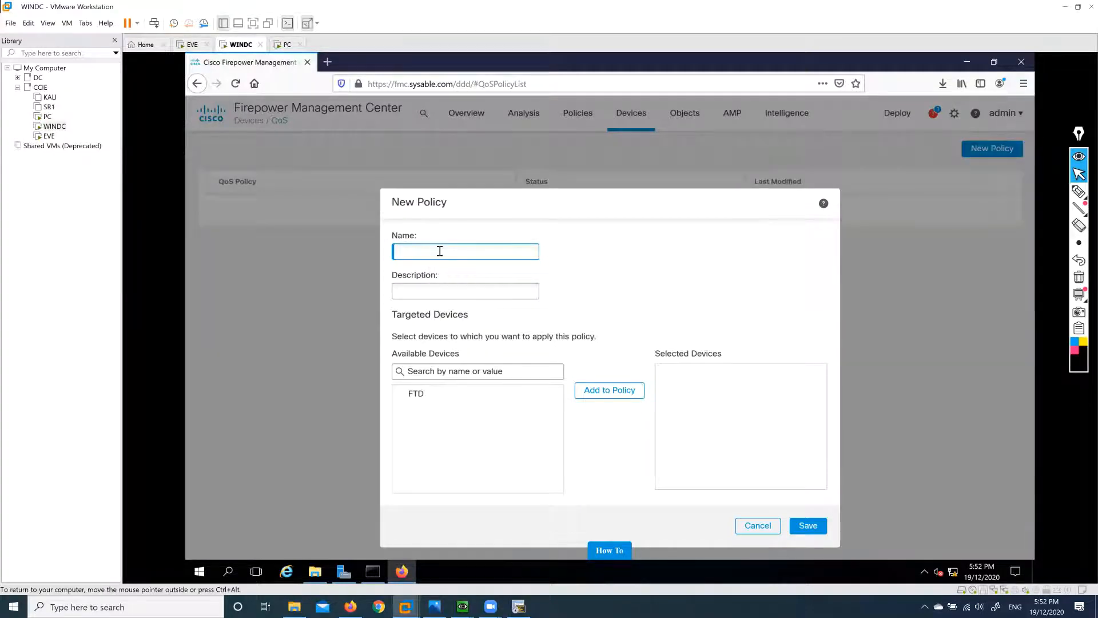
pyautogui.write('oS')
pyautogui.click(422, 393)
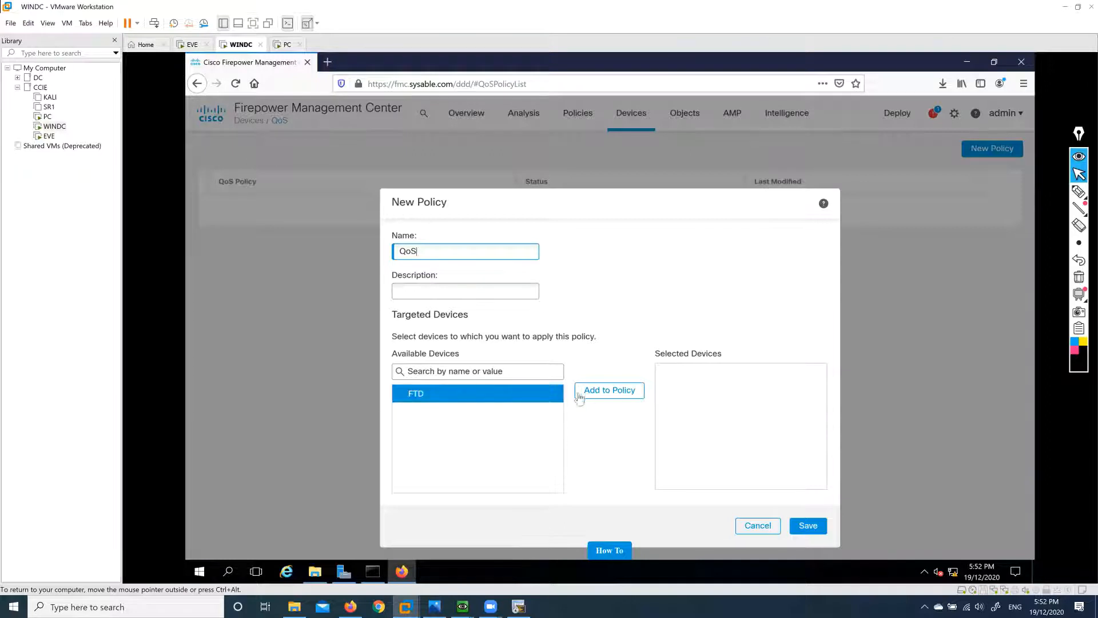
pyautogui.click(582, 390)
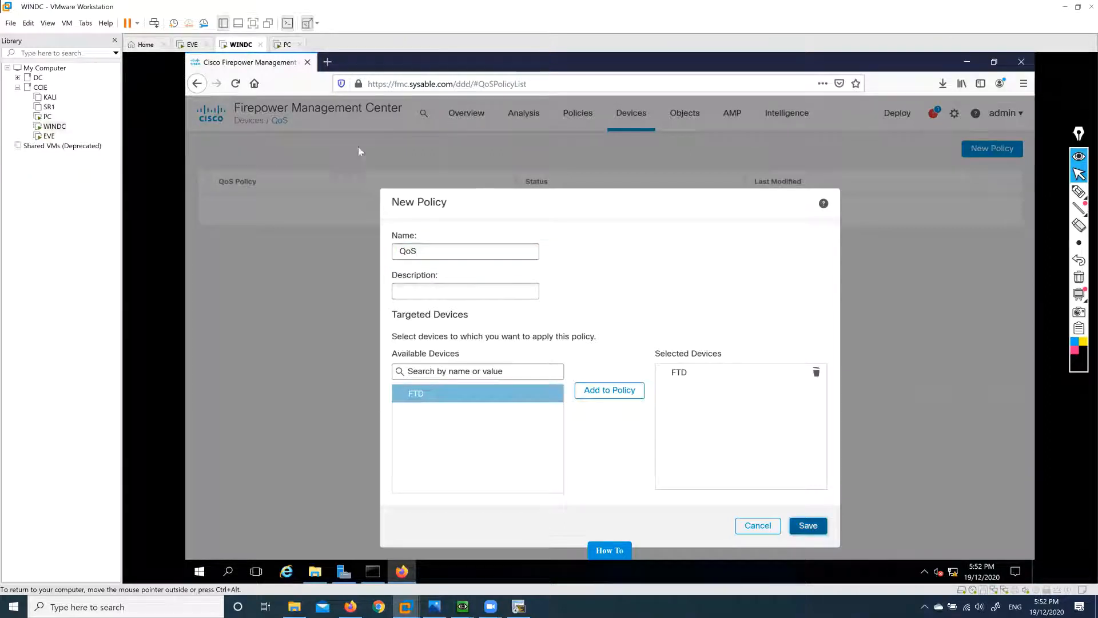
pyautogui.click(287, 44)
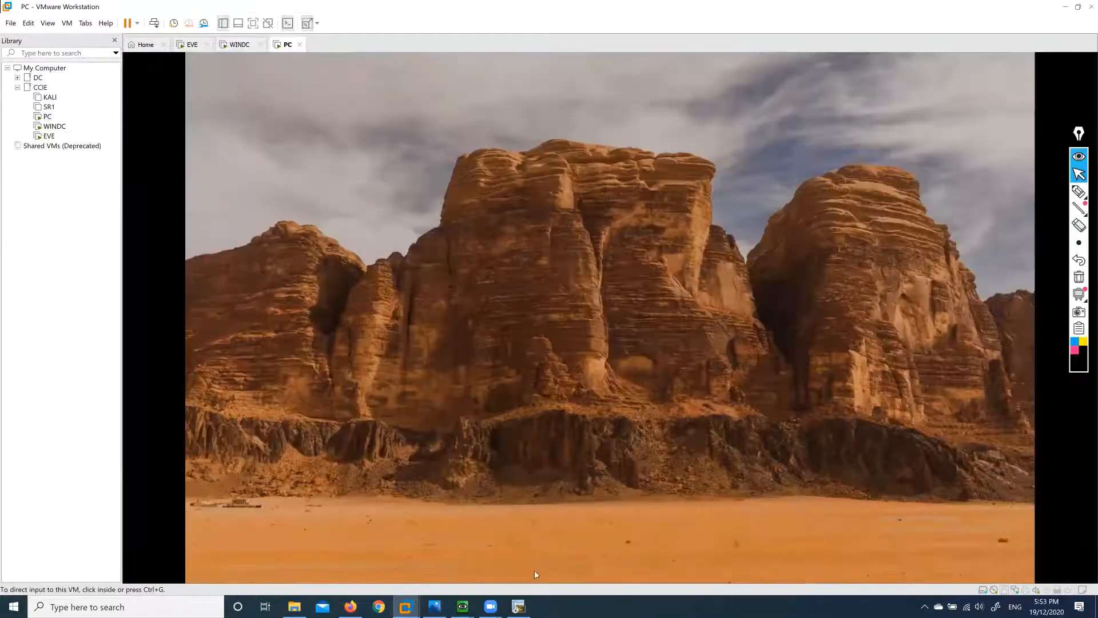
# Wake the PC virtual machine and sign in with the account password.
pyautogui.click(573, 445)
pyautogui.click(647, 456)
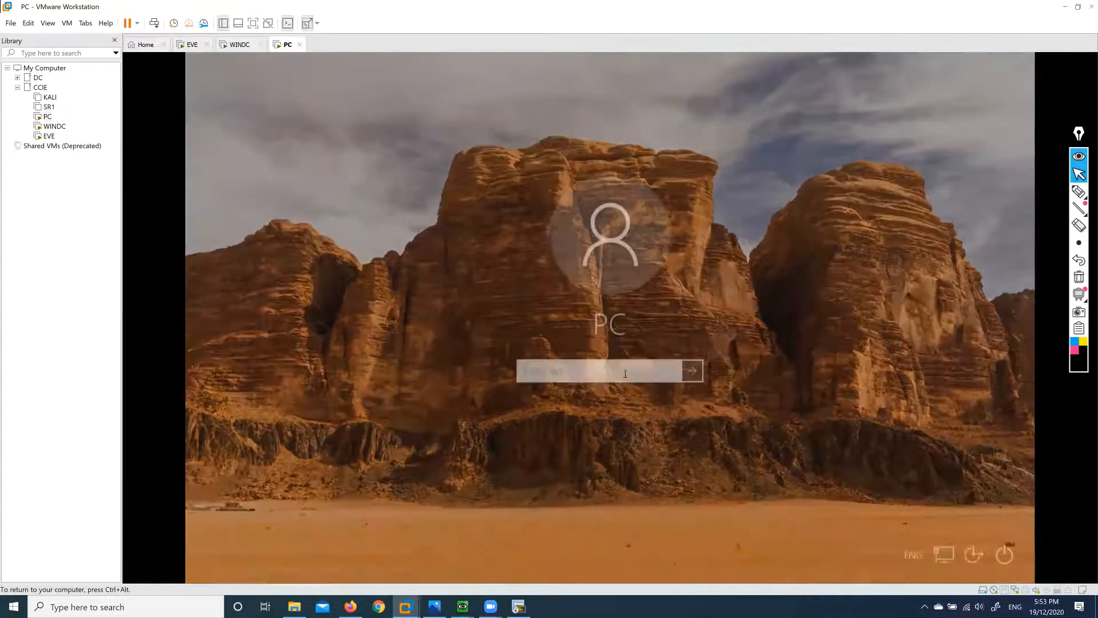
pyautogui.write('***')
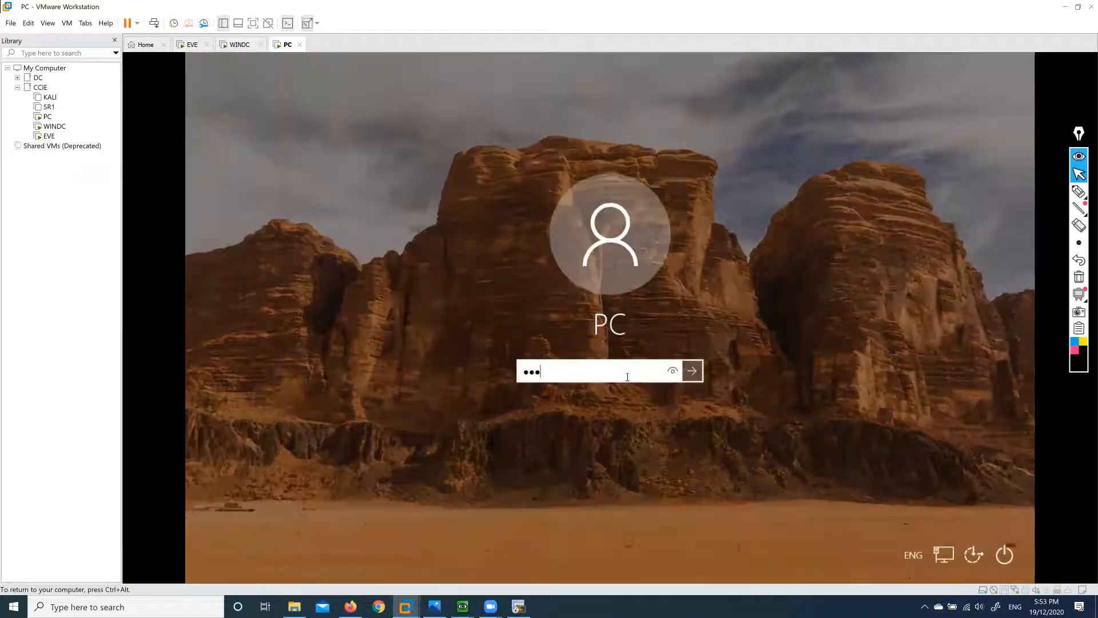
pyautogui.press('Return')
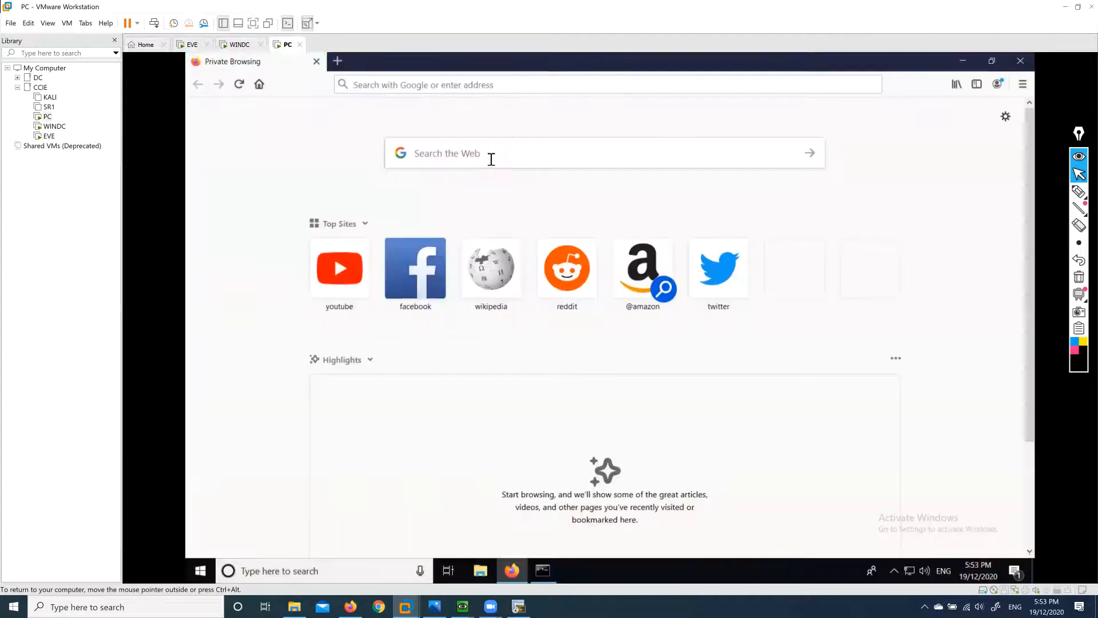
# Minimise Firefox and bring up the desktop's shortcut menu.
pyautogui.click(492, 159)
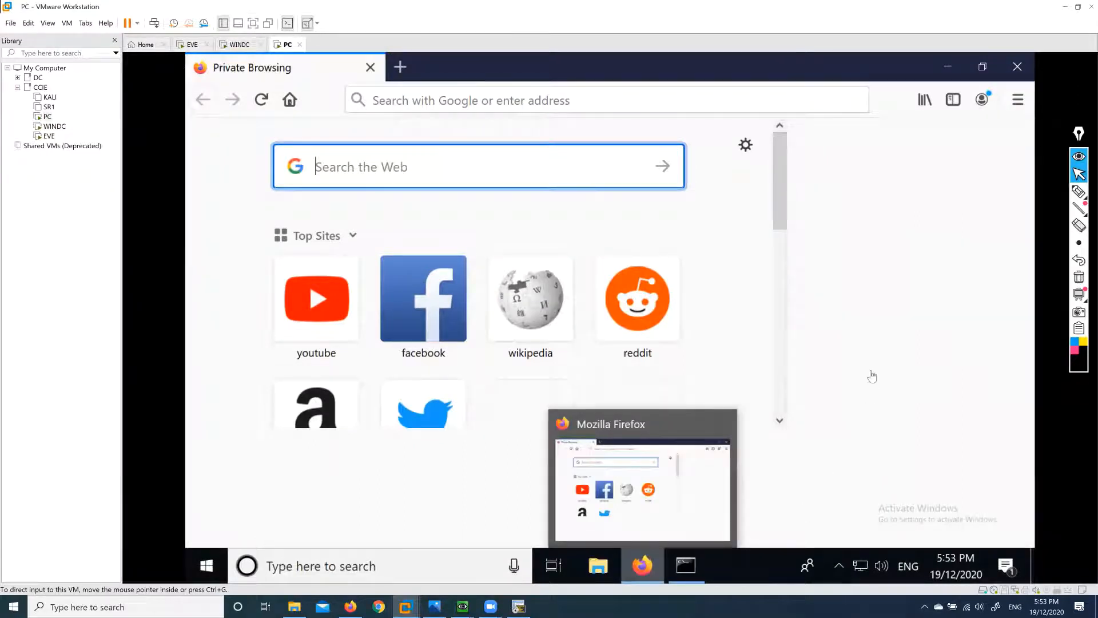
pyautogui.click(646, 566)
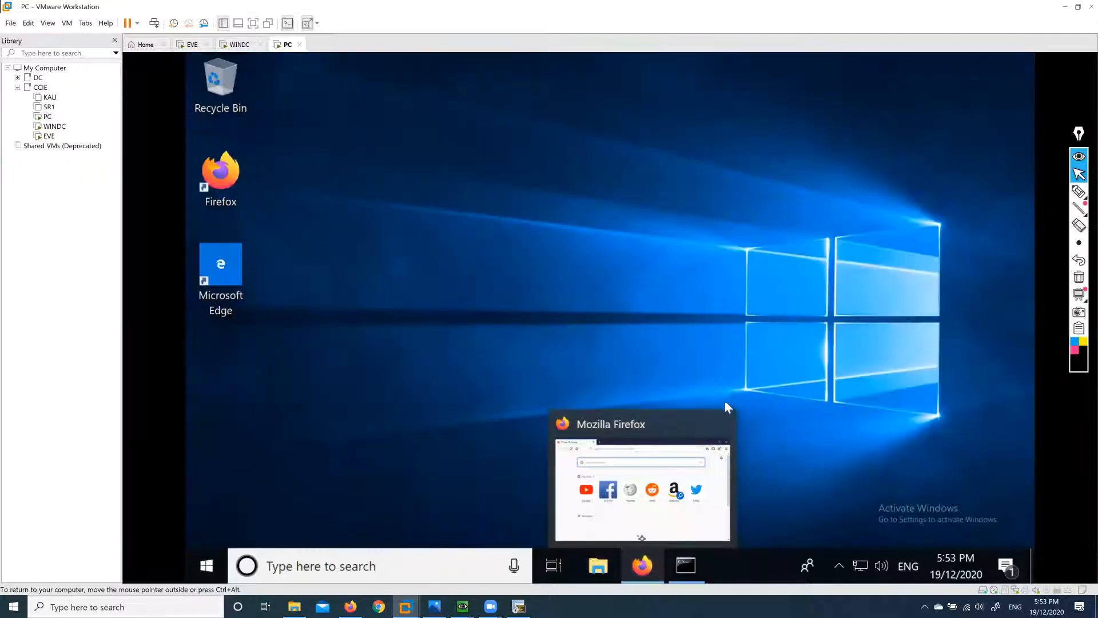
pyautogui.rightClick(461, 166)
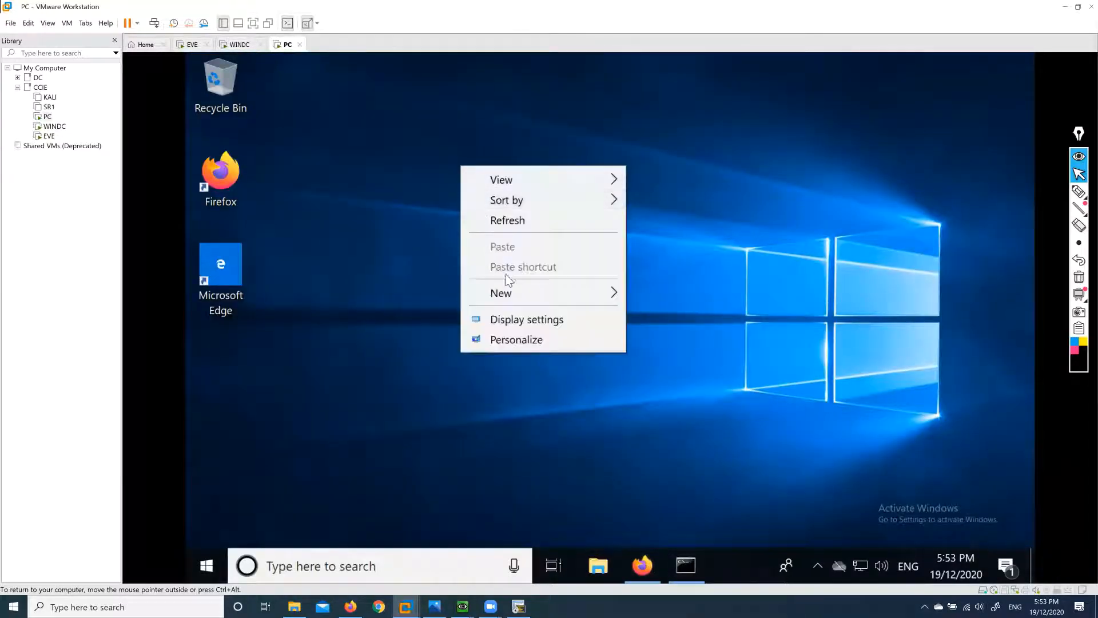
# Change the guest PC's display scale from 175% to 125%, then launch Firefox.
pyautogui.click(526, 319)
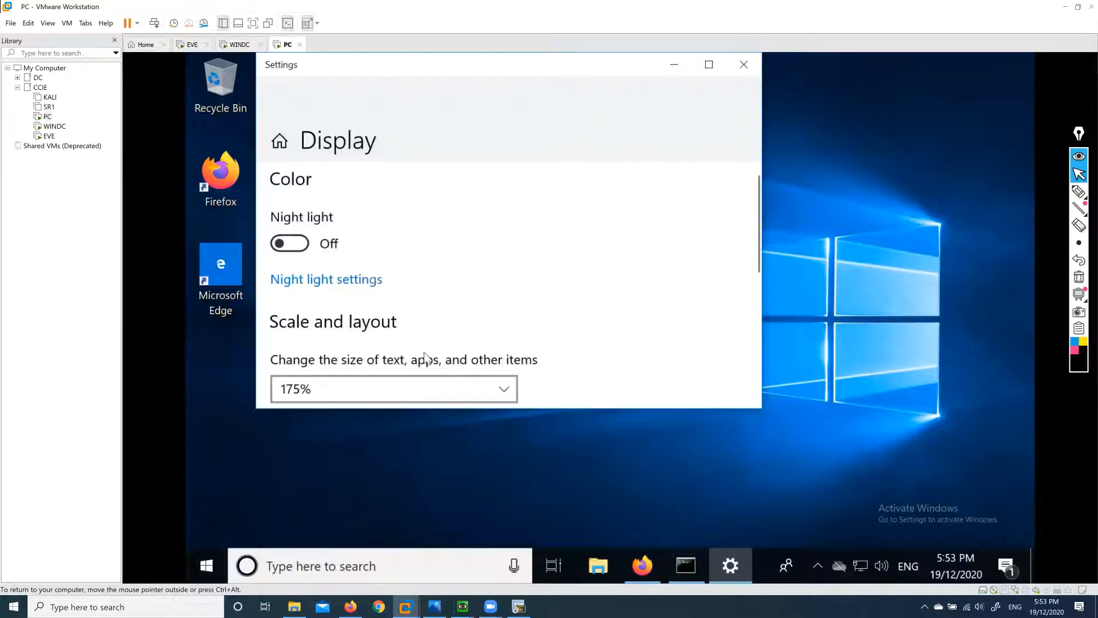
pyautogui.scroll(-1, 456, 351)
pyautogui.click(503, 307)
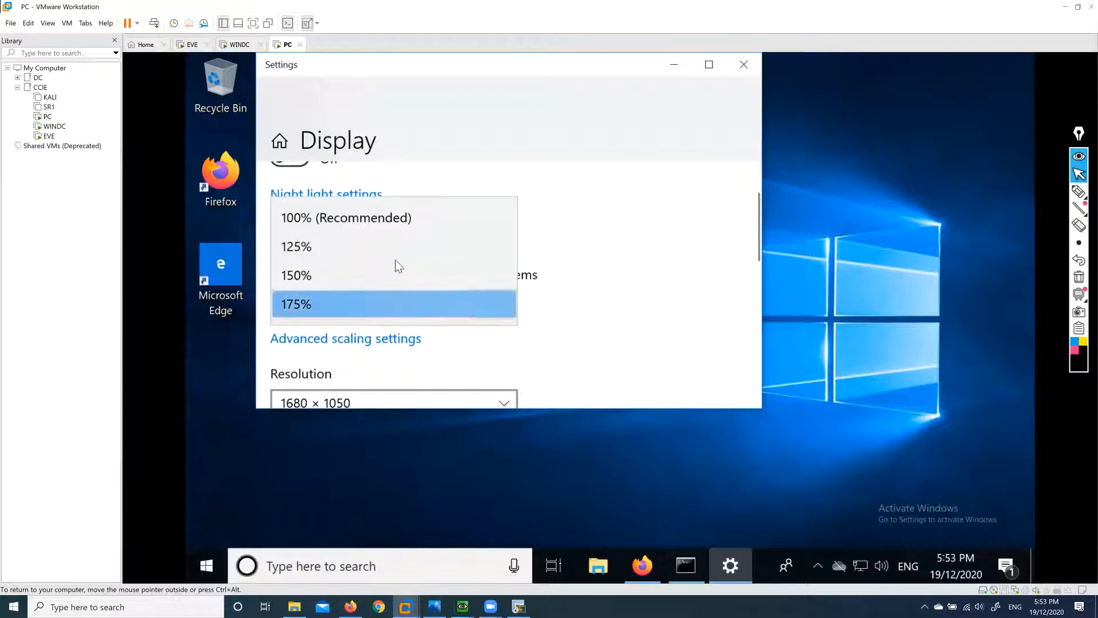
pyautogui.click(297, 246)
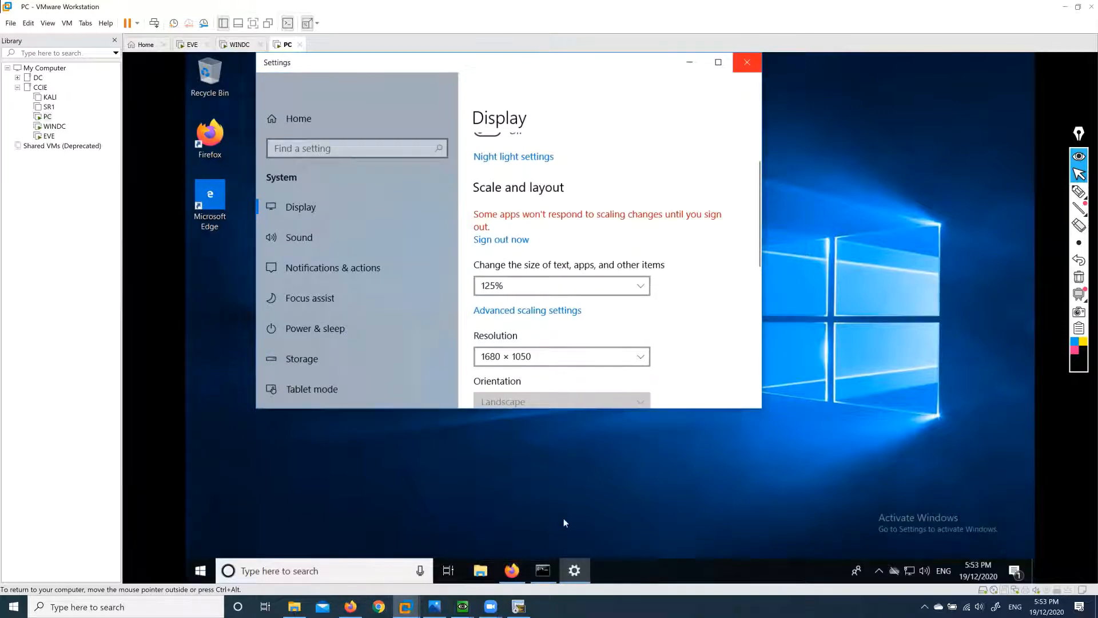
pyautogui.click(513, 572)
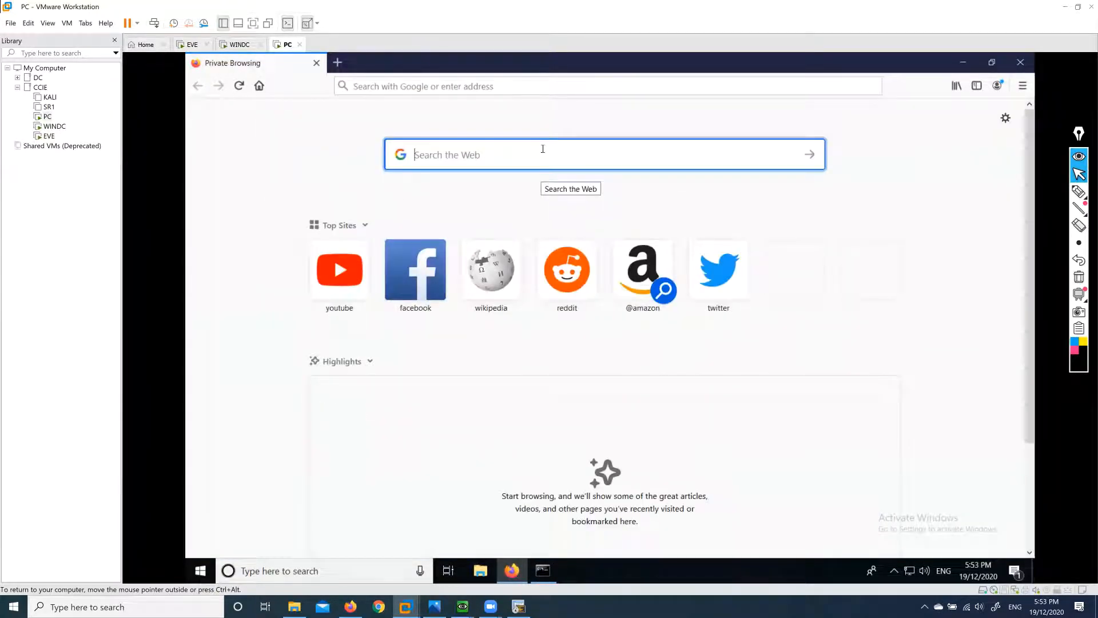
# Search Google for 'mp3juice', browse to the MP3Juice Chrome Web Store page, and open a new private tab.
pyautogui.write('mp3')
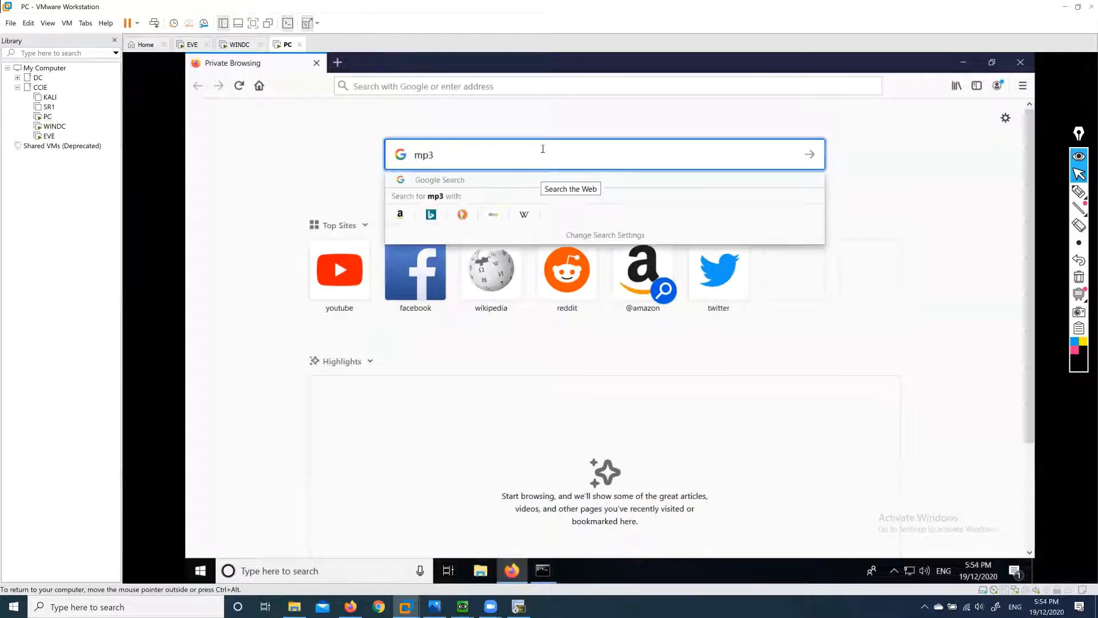
pyautogui.write('juice')
pyautogui.press('Return')
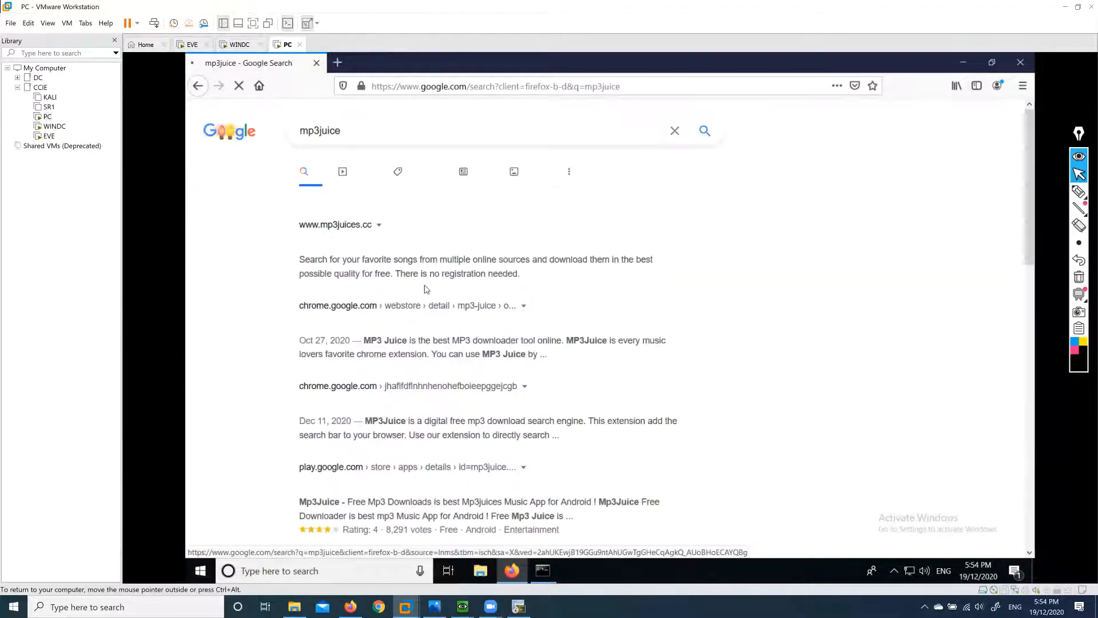
pyautogui.scroll(-2, 505, 319)
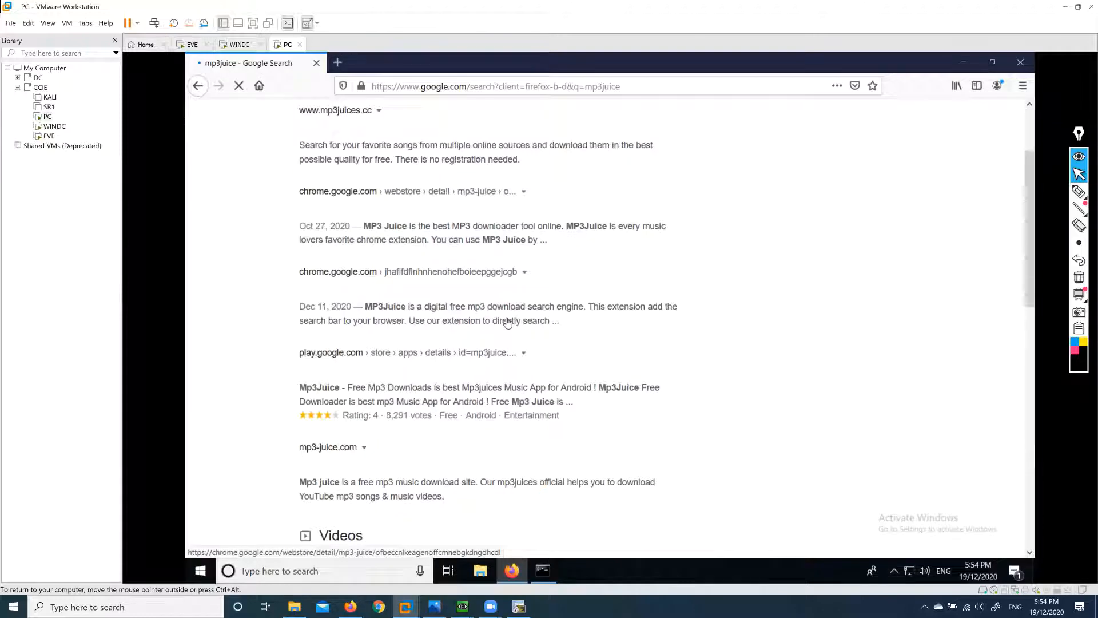
pyautogui.scroll(-3, 506, 317)
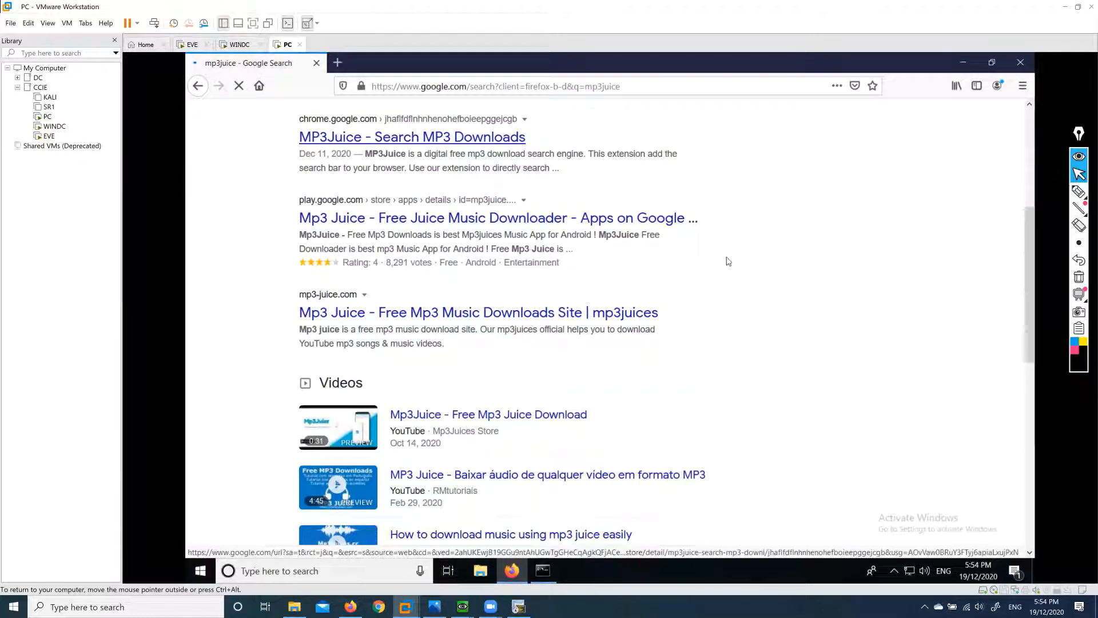
pyautogui.scroll(-3, 542, 262)
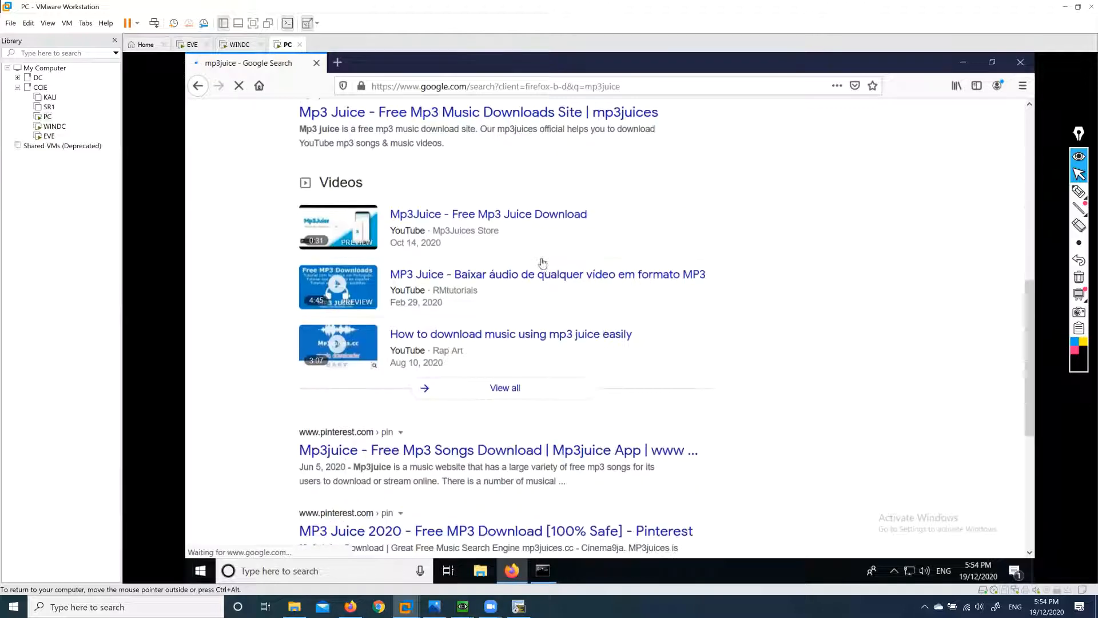
pyautogui.scroll(-2, 543, 262)
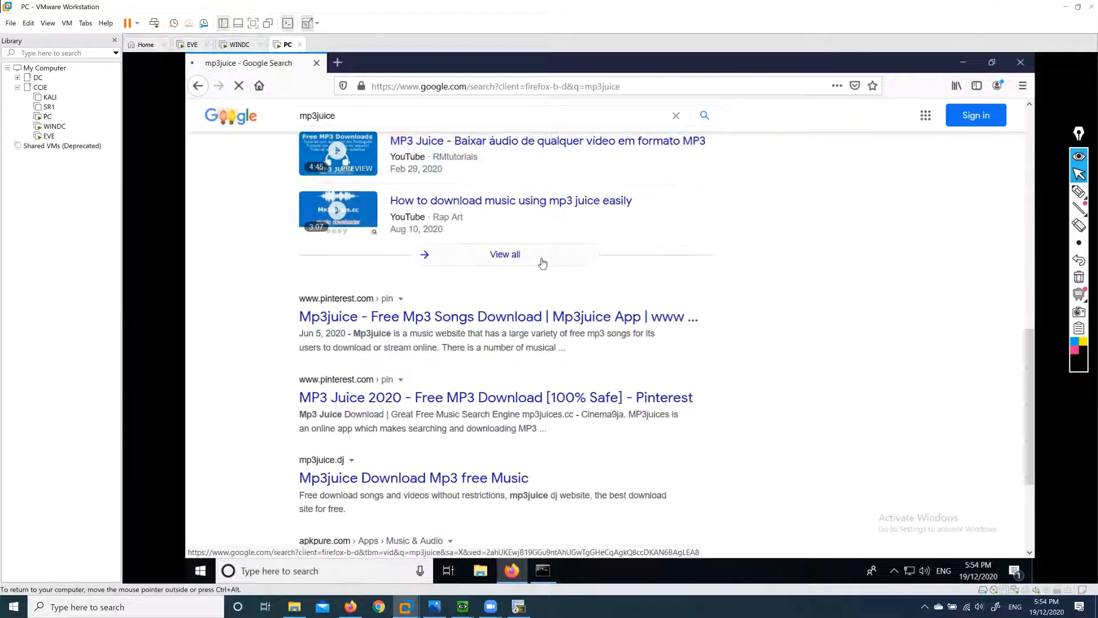
pyautogui.scroll(-2, 542, 263)
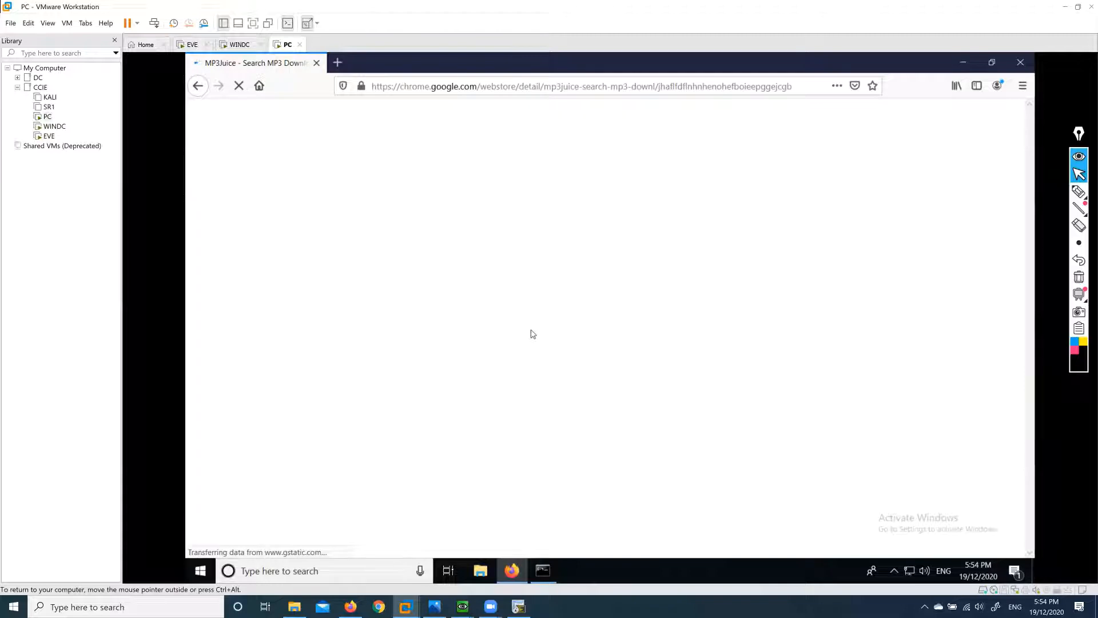
pyautogui.moveTo(400, 86); pyautogui.dragTo(446, 86)
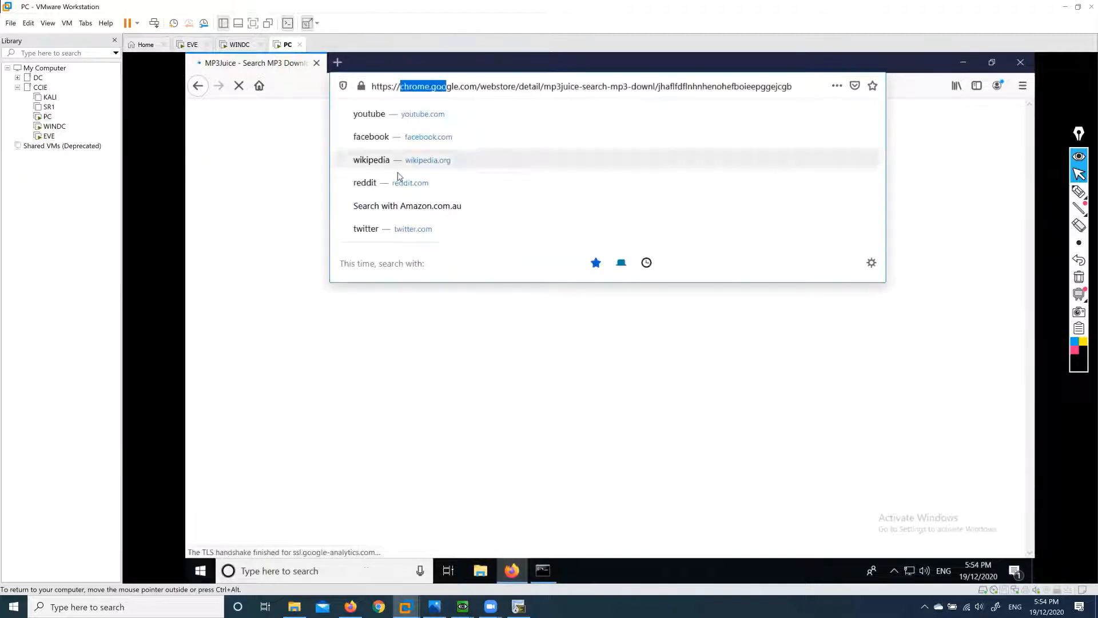
pyautogui.click(337, 63)
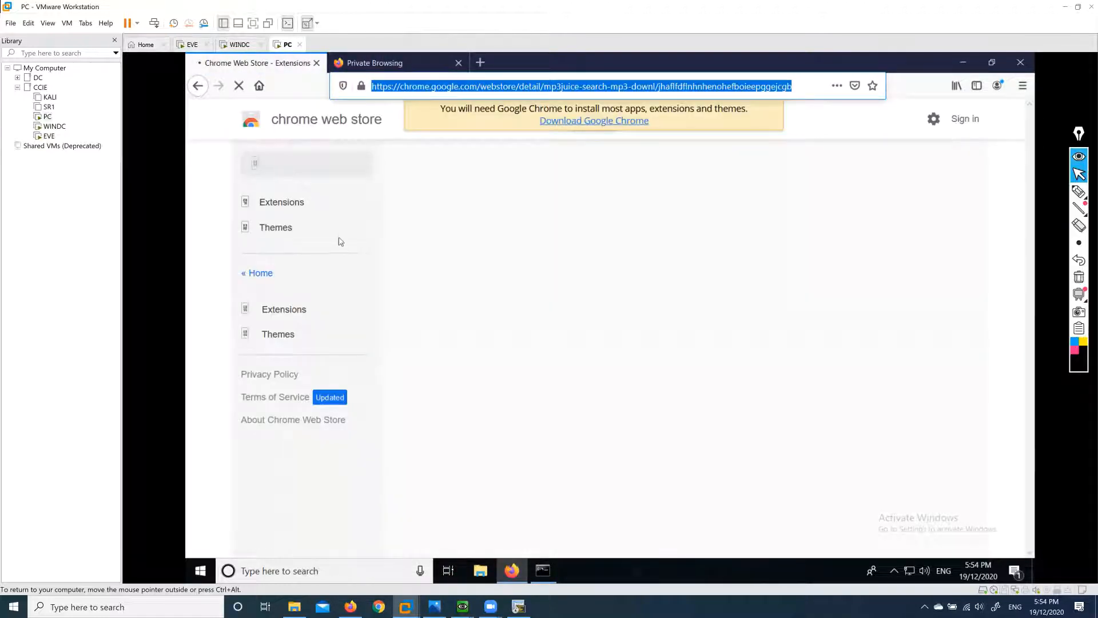
# Close the Web Store tab, search 'mp3 songs download', and open the MP3Juices.cc result.
pyautogui.click(316, 63)
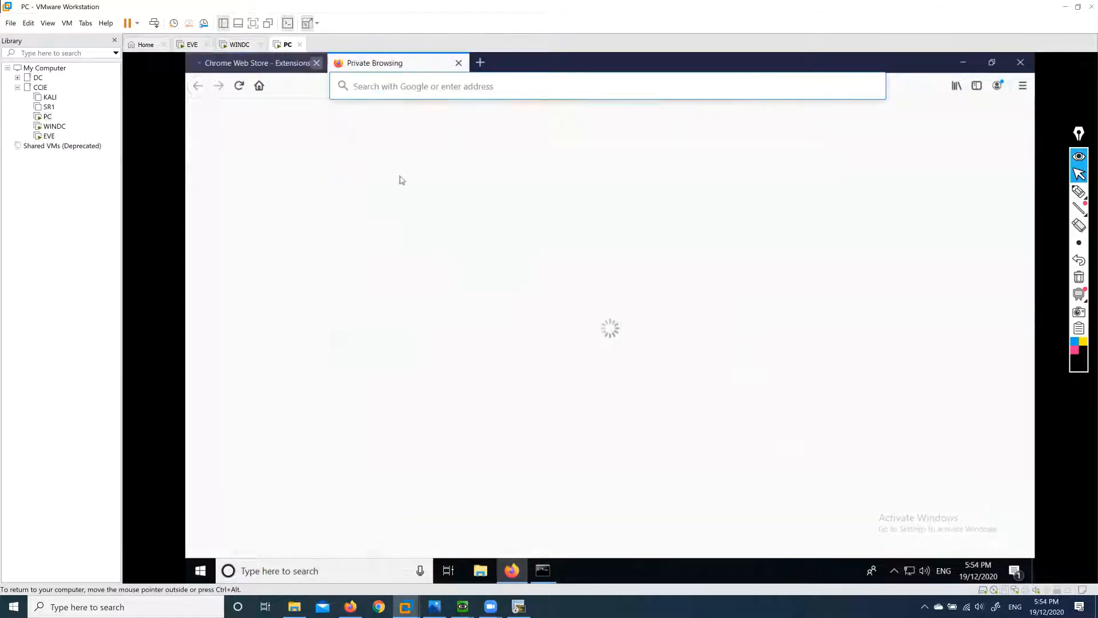
pyautogui.click(504, 152)
pyautogui.write('mp')
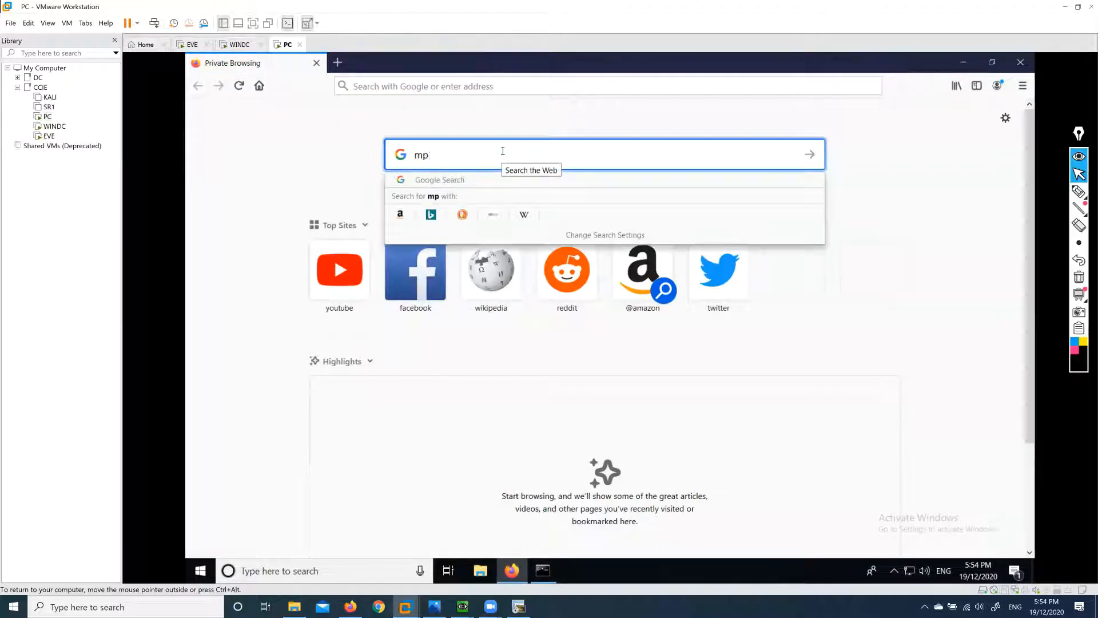
pyautogui.write('3 sonds')
pyautogui.write('s download')
pyautogui.press('Return')
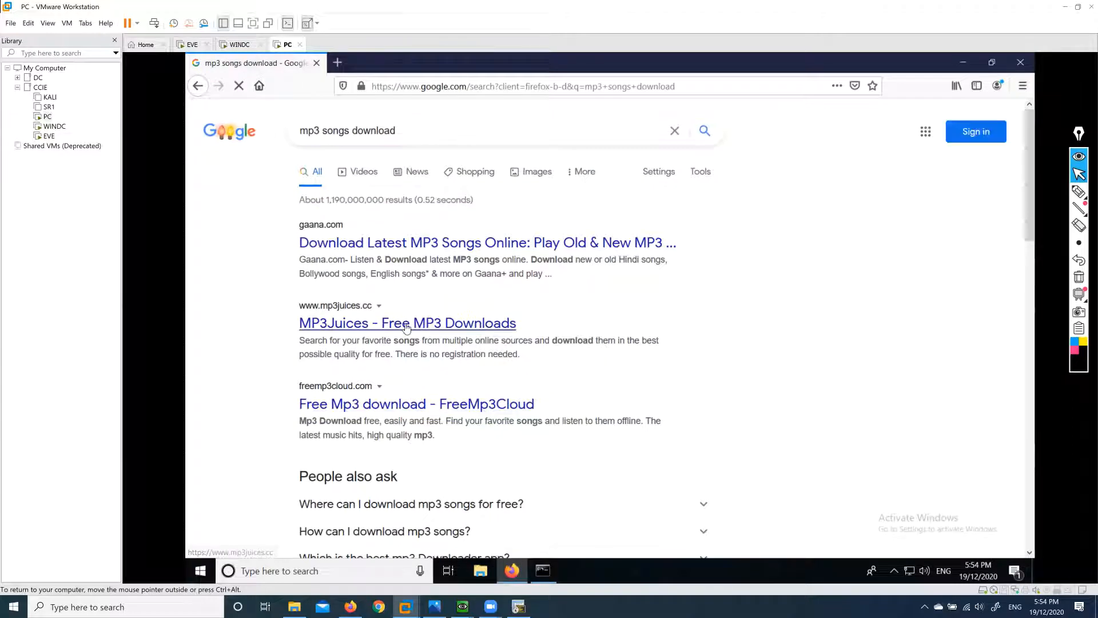
pyautogui.click(430, 326)
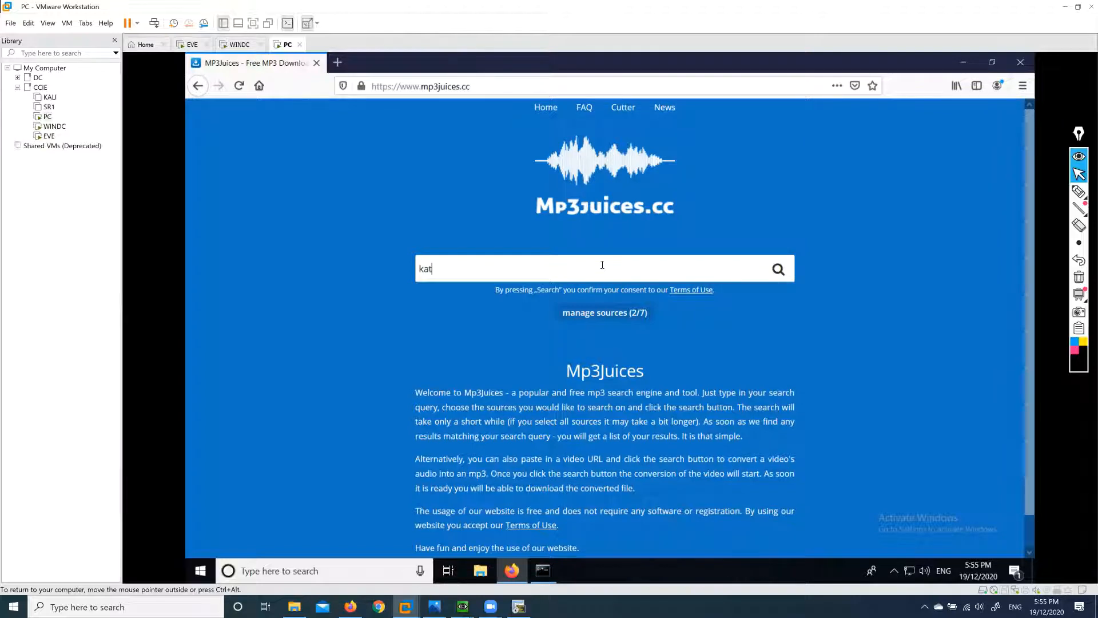
# Search 'katy perry' on MP3Juices, refuse notifications, and download Roar as an MP3.
pyautogui.write('y perry')
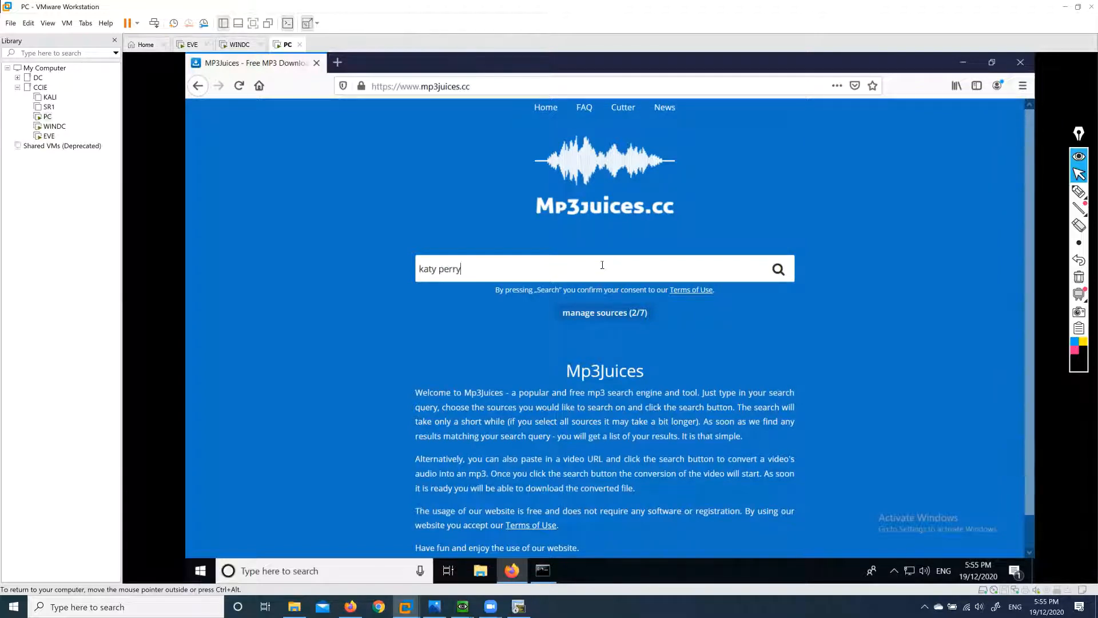
pyautogui.press('Return')
pyautogui.scroll(-3, 569, 347)
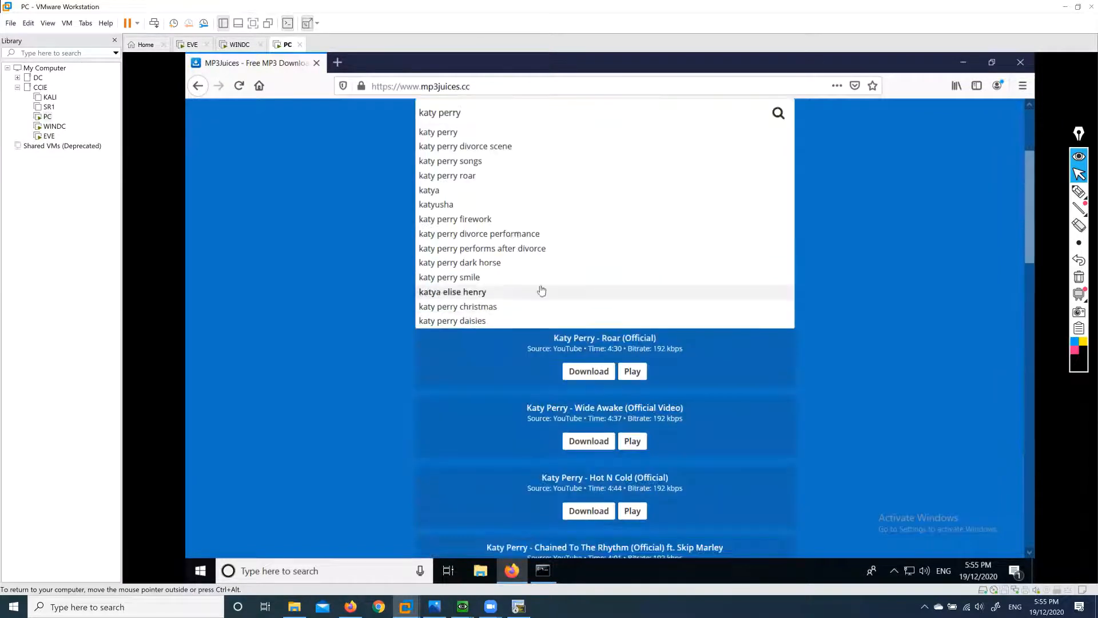
pyautogui.click(595, 380)
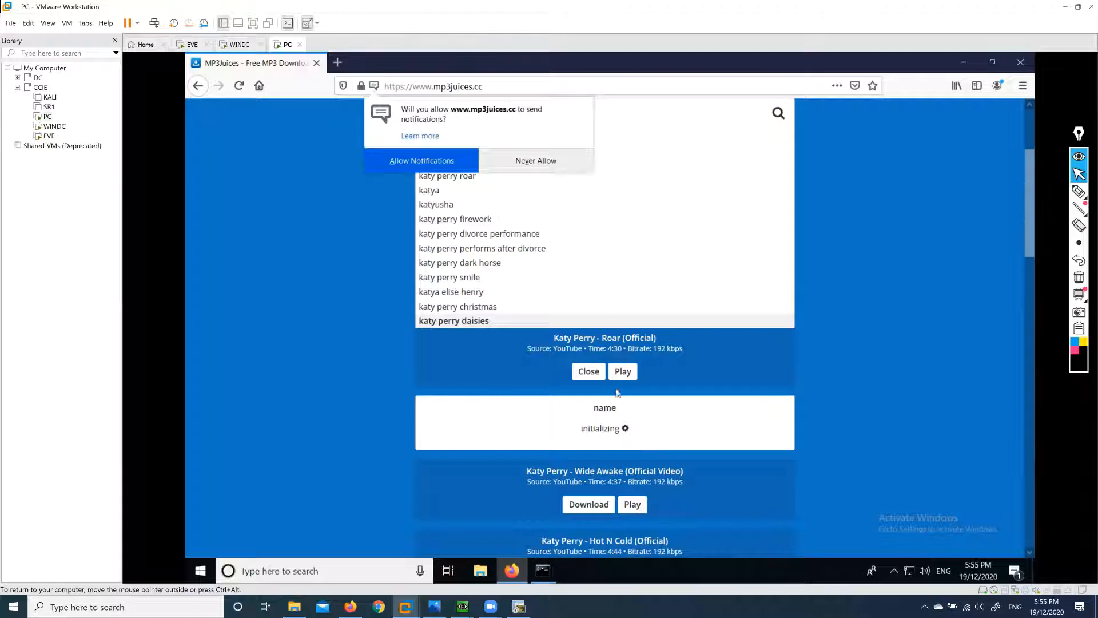
pyautogui.click(537, 163)
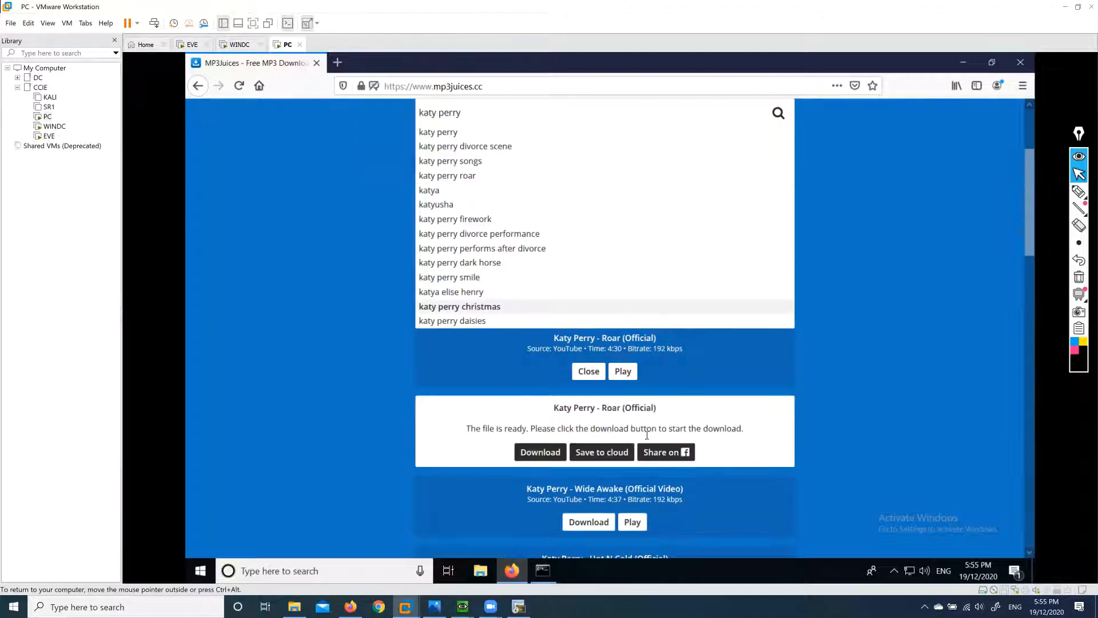
pyautogui.click(602, 515)
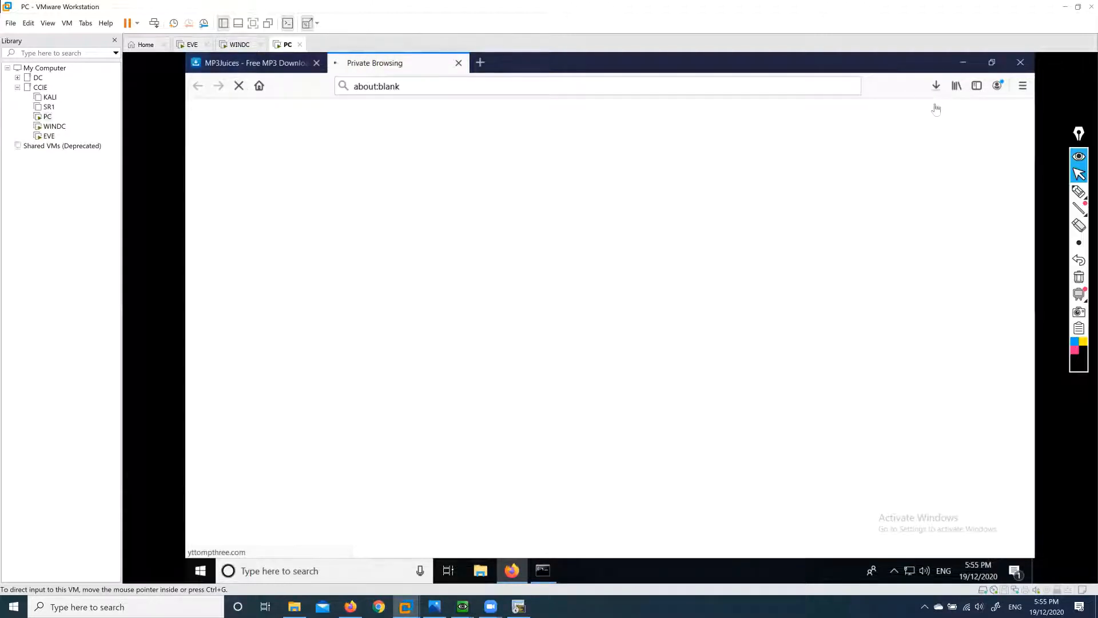
# Check the Roar download's progress, close the ad tab, and return to WINDC.
pyautogui.click(937, 87)
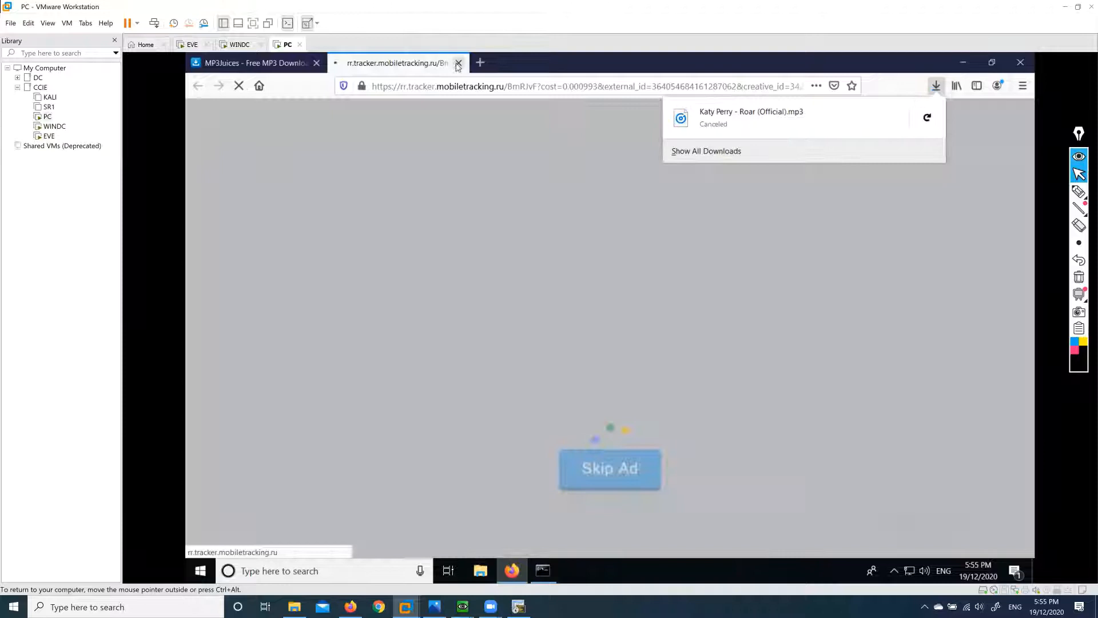
pyautogui.click(459, 63)
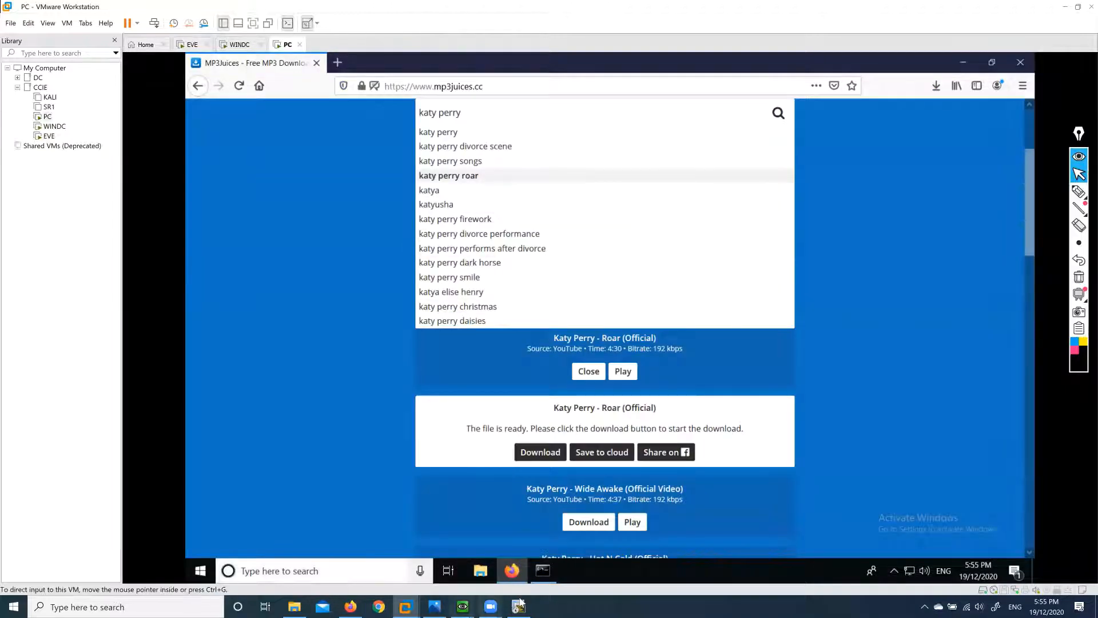
pyautogui.click(238, 46)
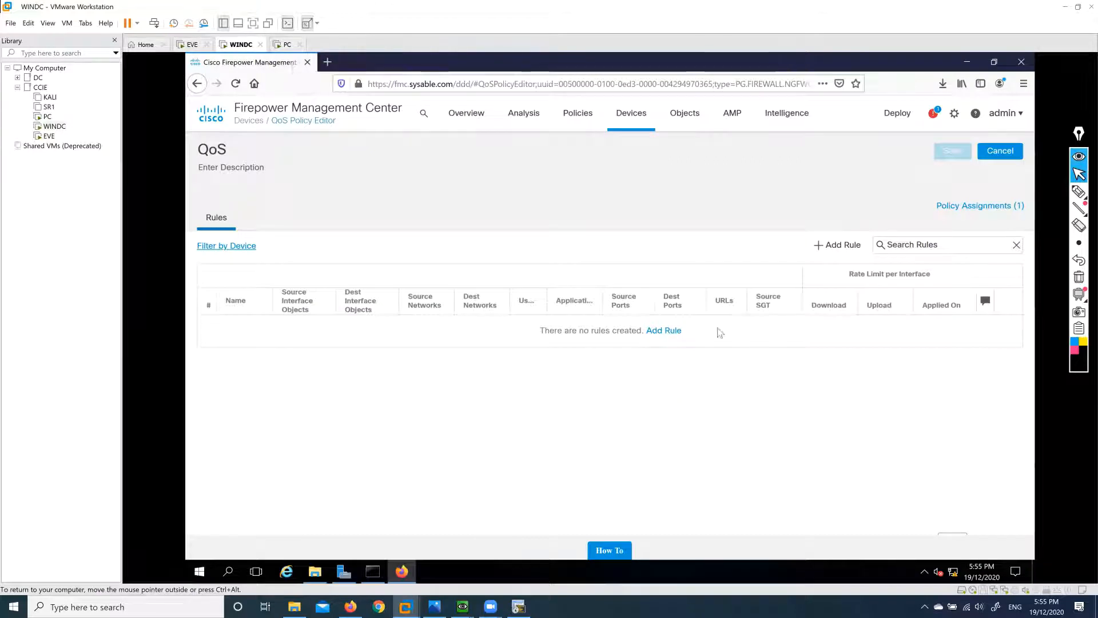
# Start QoS rule Bandwith10Kb, applied on source interfaces, with a 0.100 Mbits/sec limit.
pyautogui.click(840, 247)
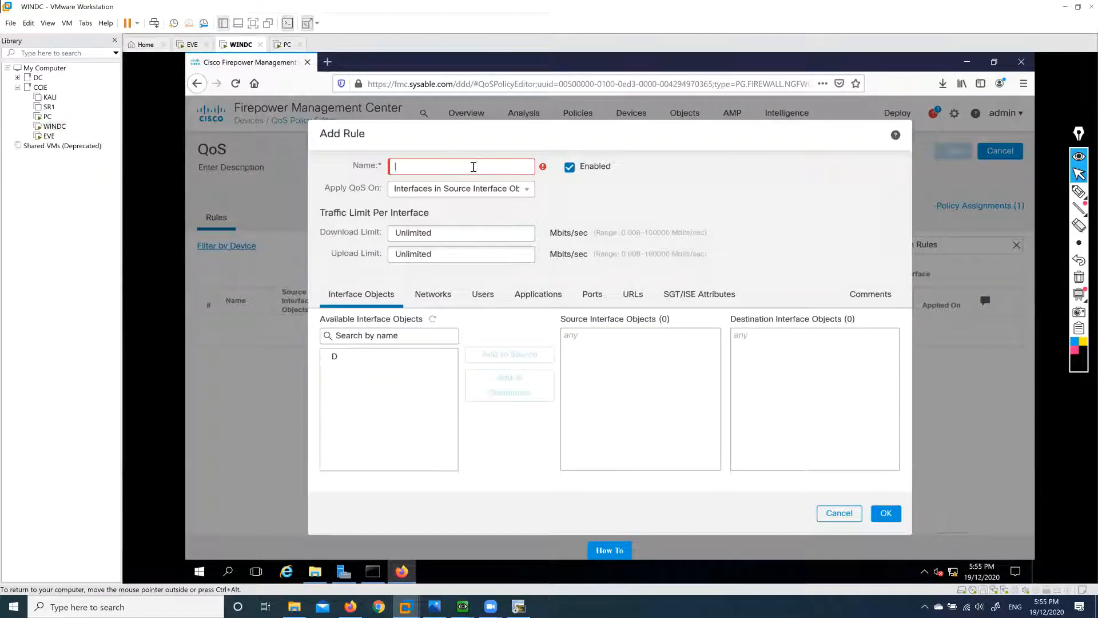
pyautogui.write('Ban')
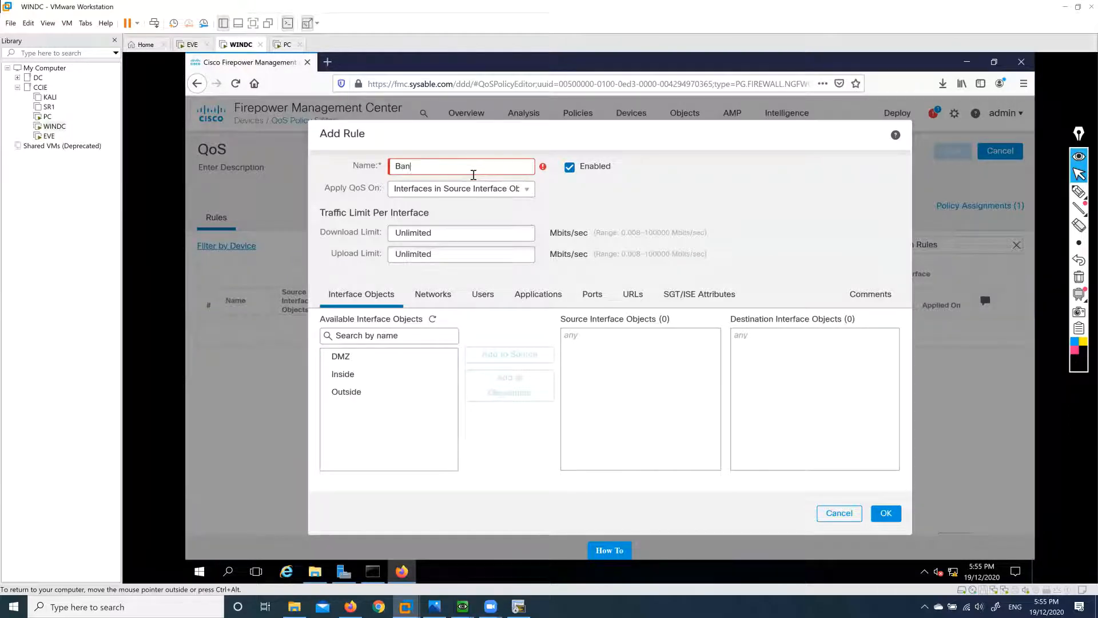
pyautogui.write('dwith10Kb')
pyautogui.click(524, 194)
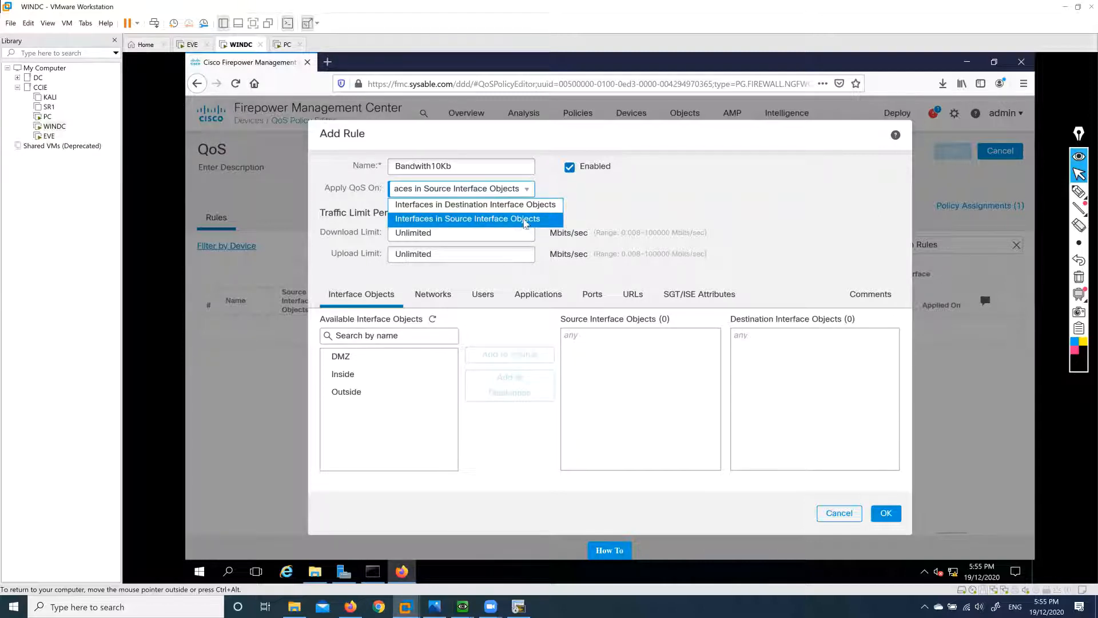
pyautogui.click(525, 223)
pyautogui.click(407, 227)
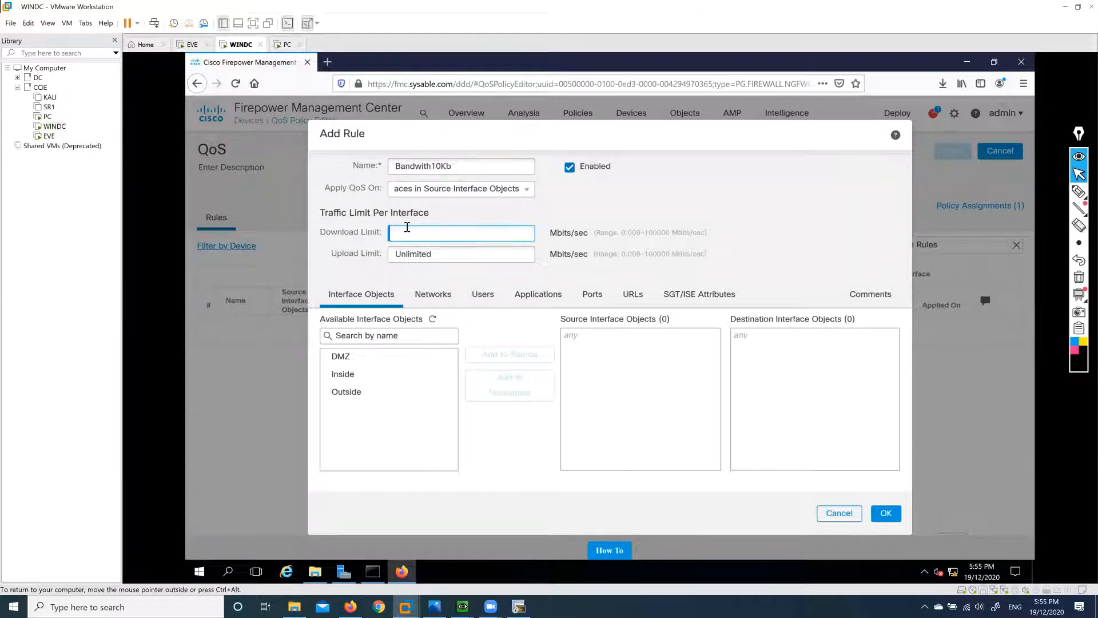
pyautogui.write('0.100')
pyautogui.click(489, 251)
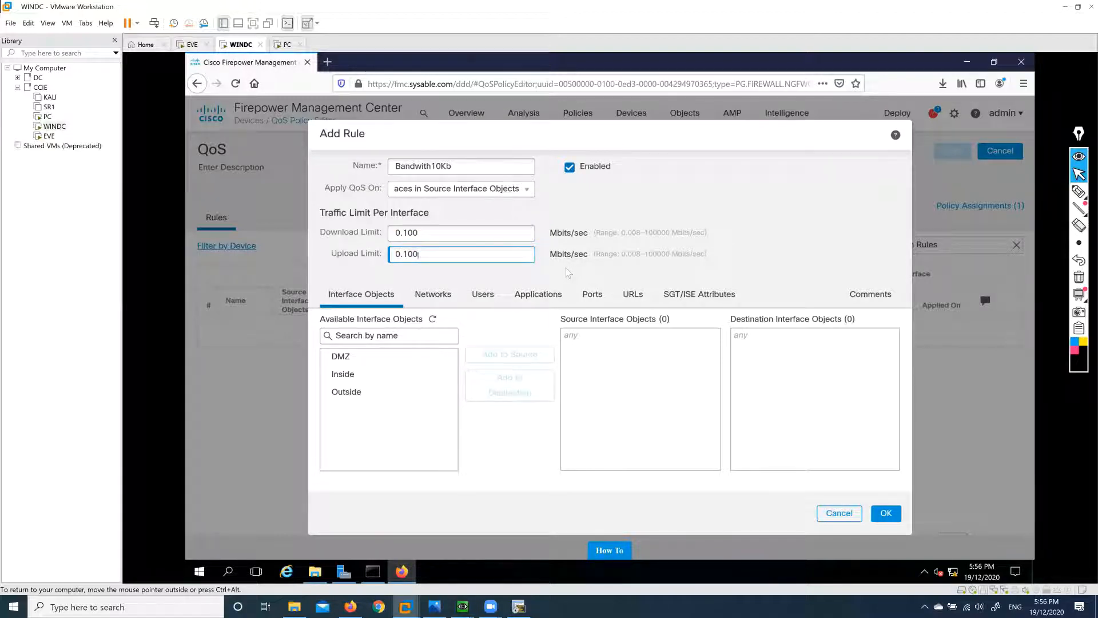
# Set the rule's interfaces Inside to Outside and its networks INSD to any.
pyautogui.click(355, 375)
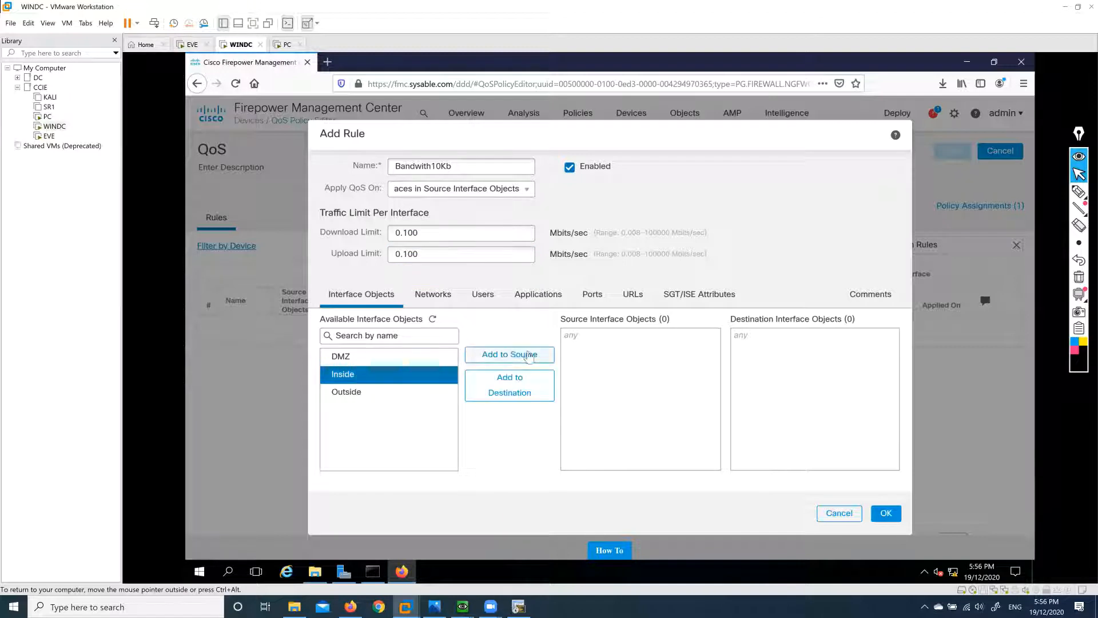
pyautogui.click(509, 355)
pyautogui.click(366, 393)
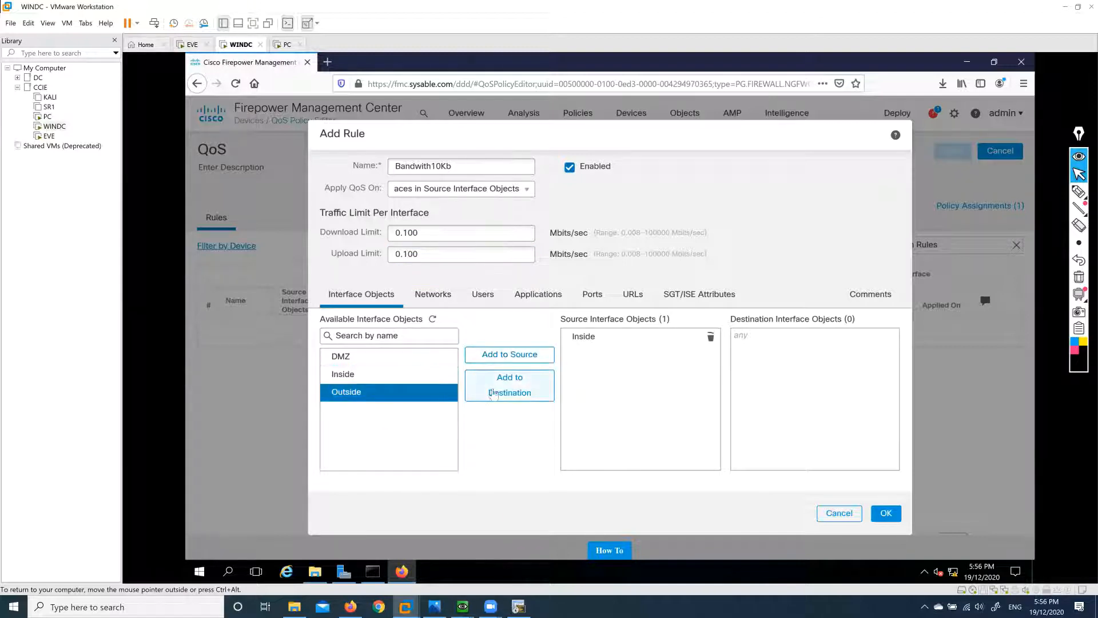
pyautogui.click(503, 389)
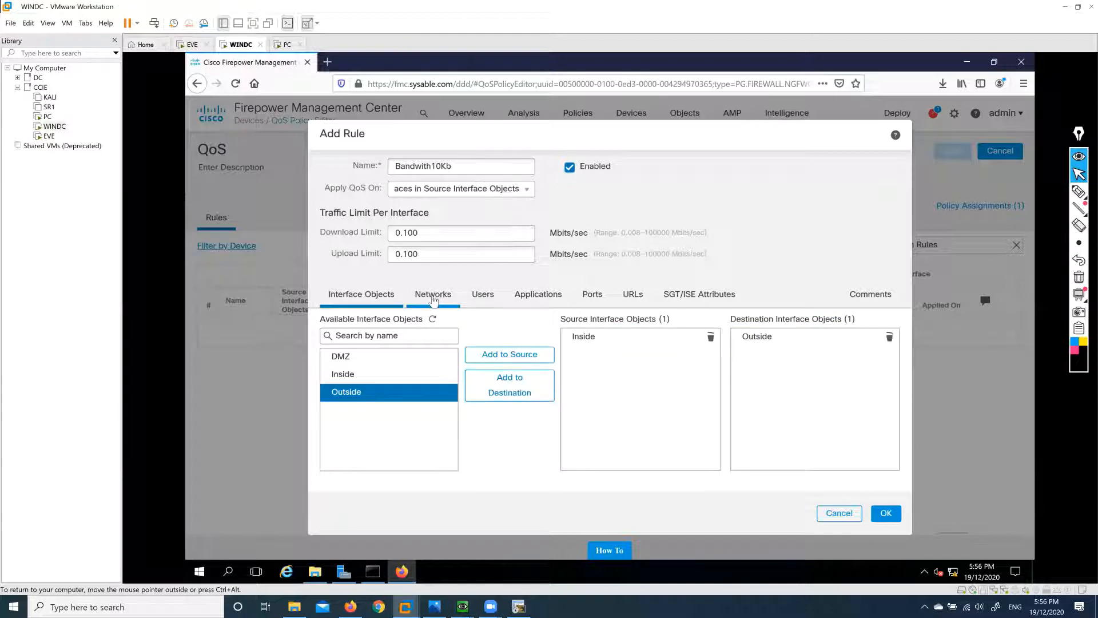
pyautogui.click(433, 298)
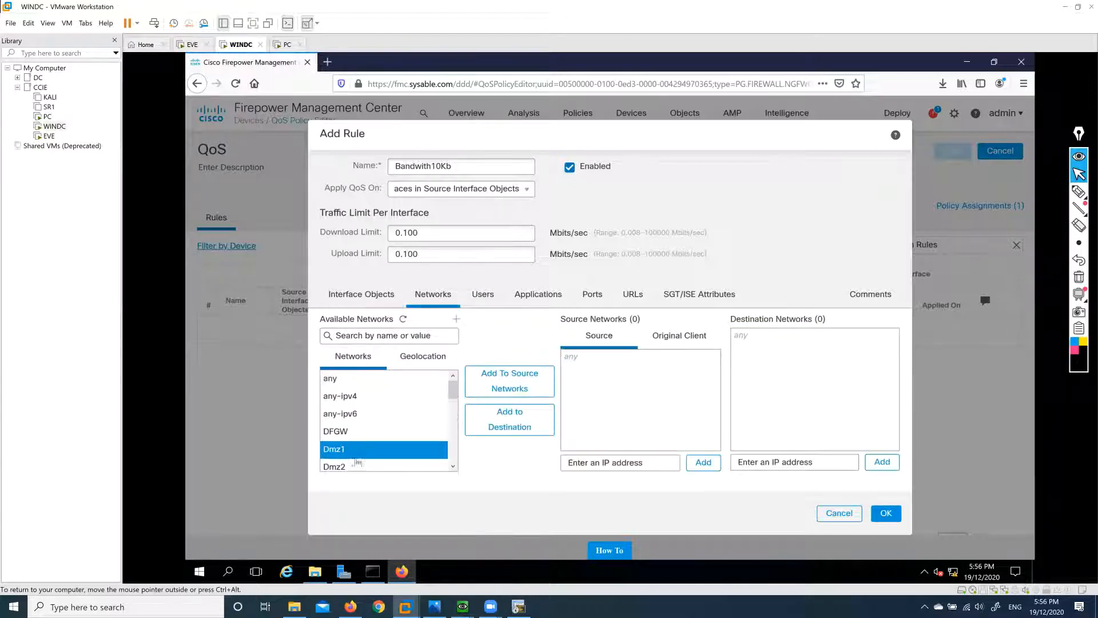
pyautogui.scroll(-2, 377, 441)
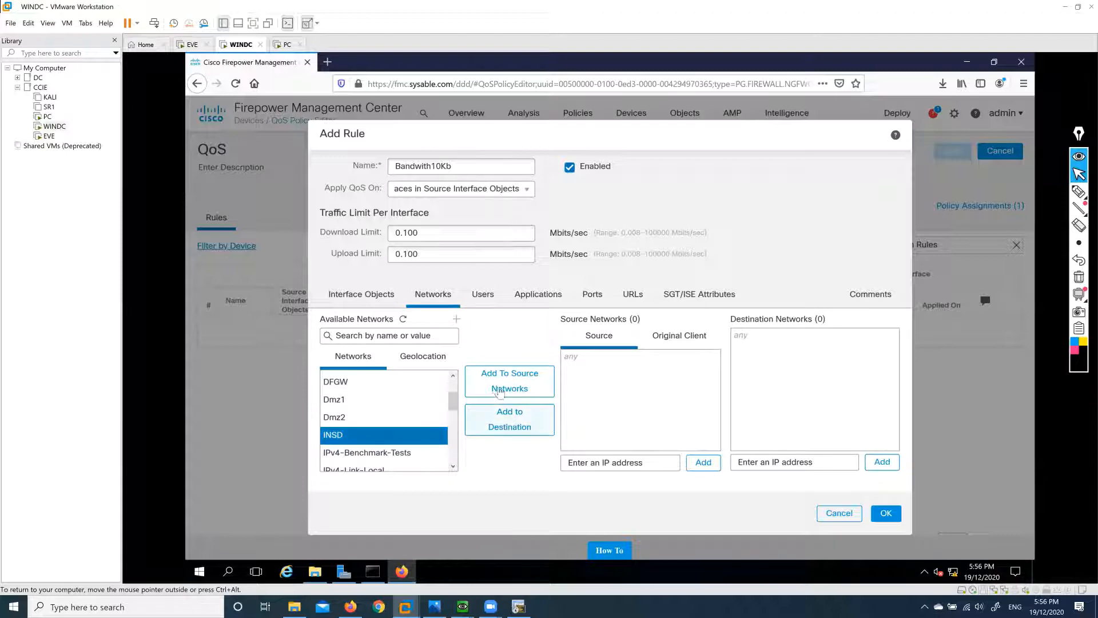
pyautogui.click(503, 382)
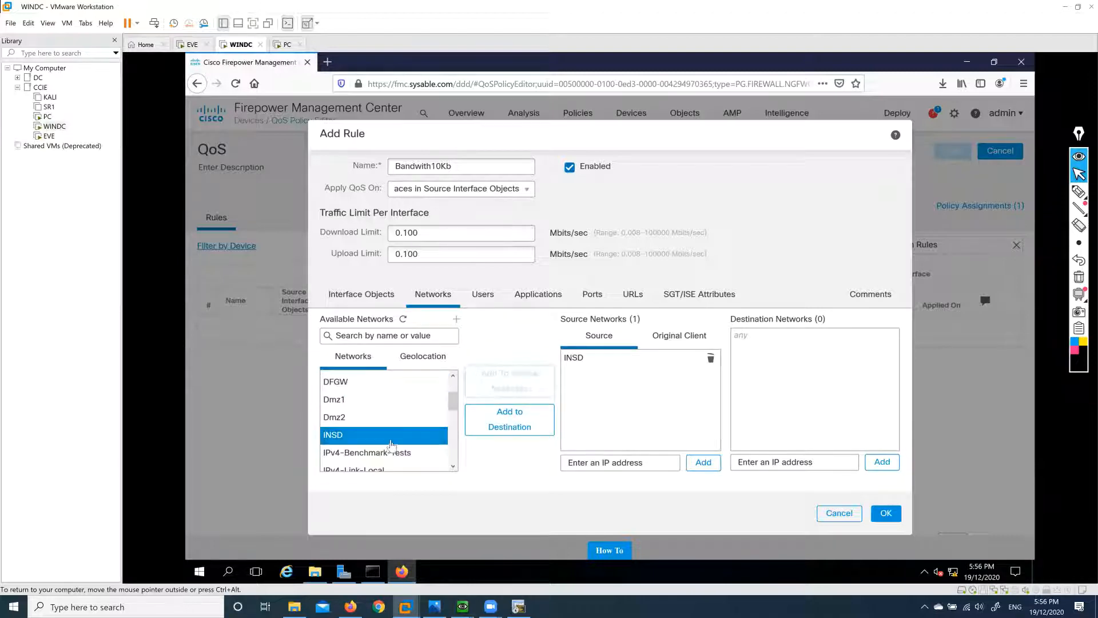
pyautogui.scroll(2, 348, 400)
pyautogui.click(340, 378)
pyautogui.click(500, 427)
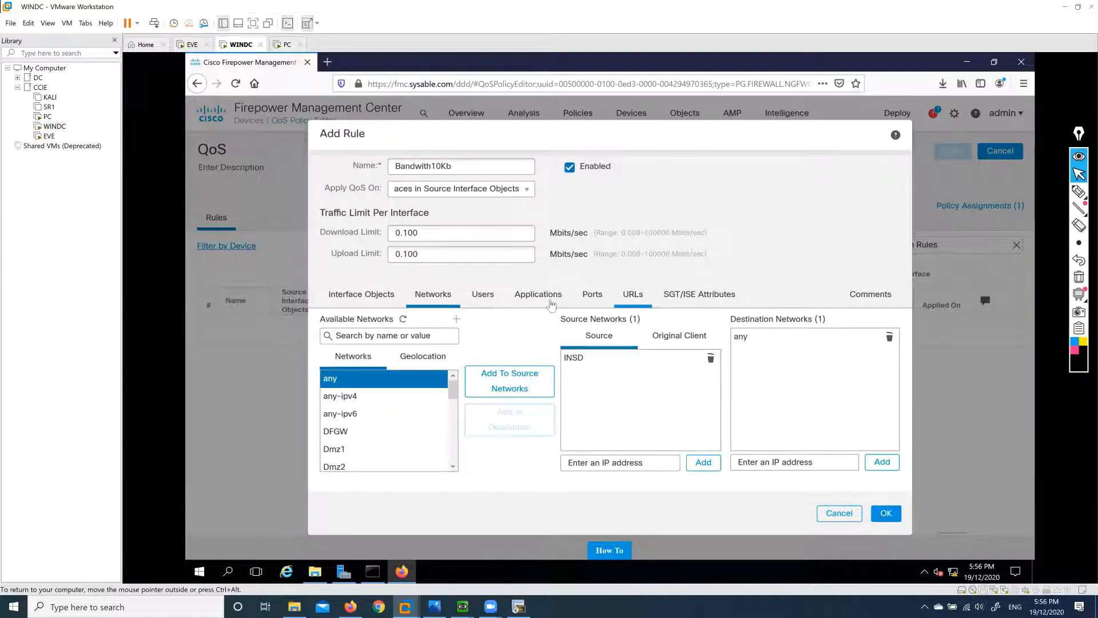
# Add the Bandwith10Kb rule and save the QoS policy.
pyautogui.click(544, 302)
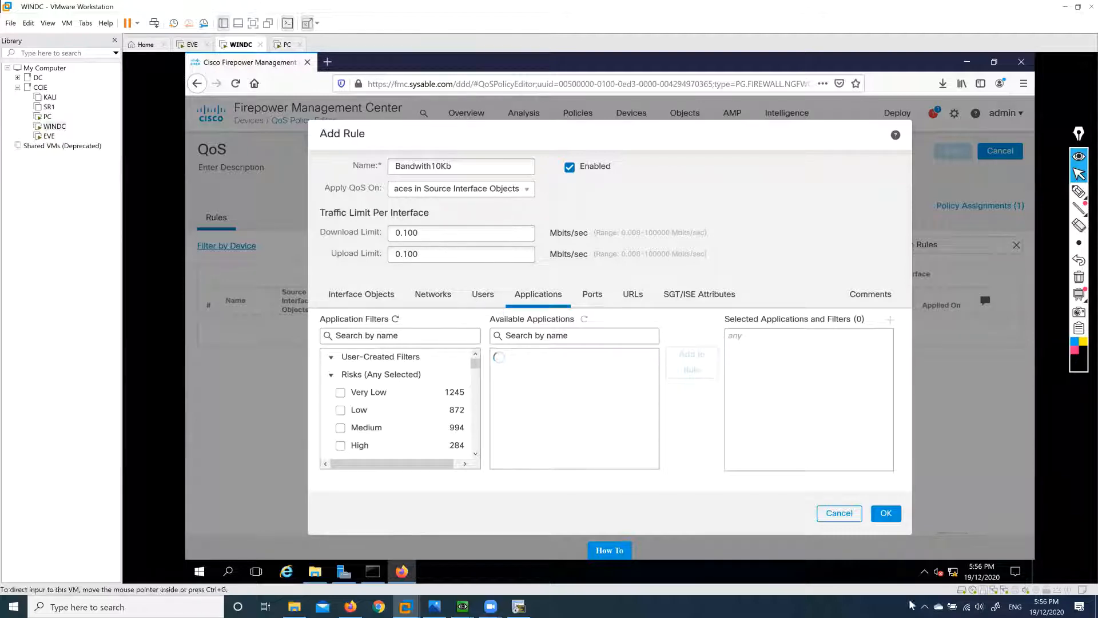
pyautogui.click(886, 514)
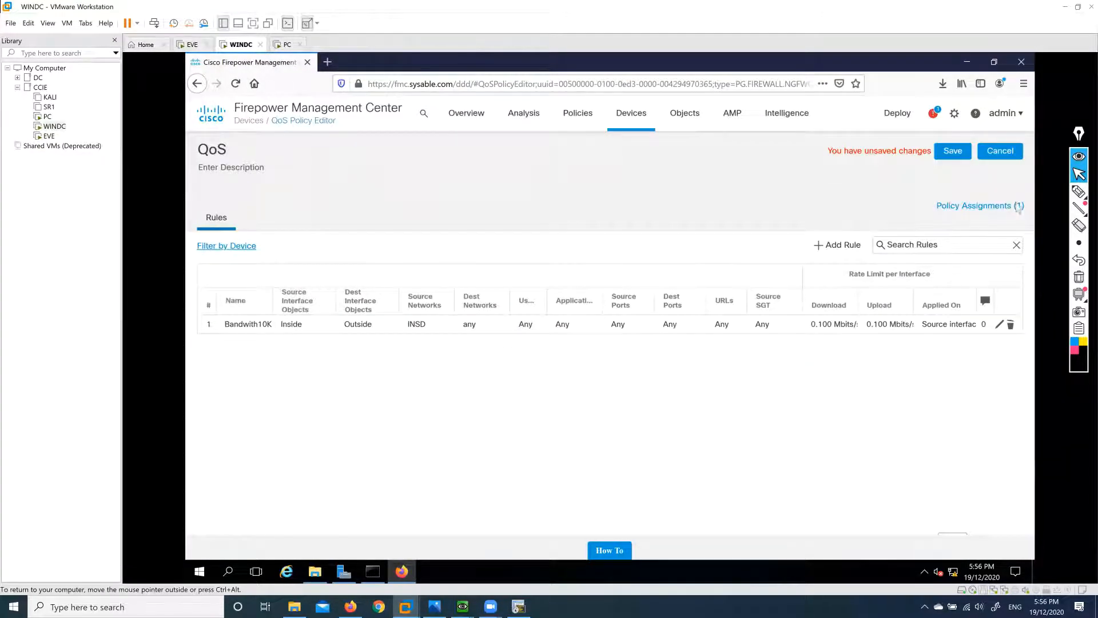
pyautogui.click(952, 151)
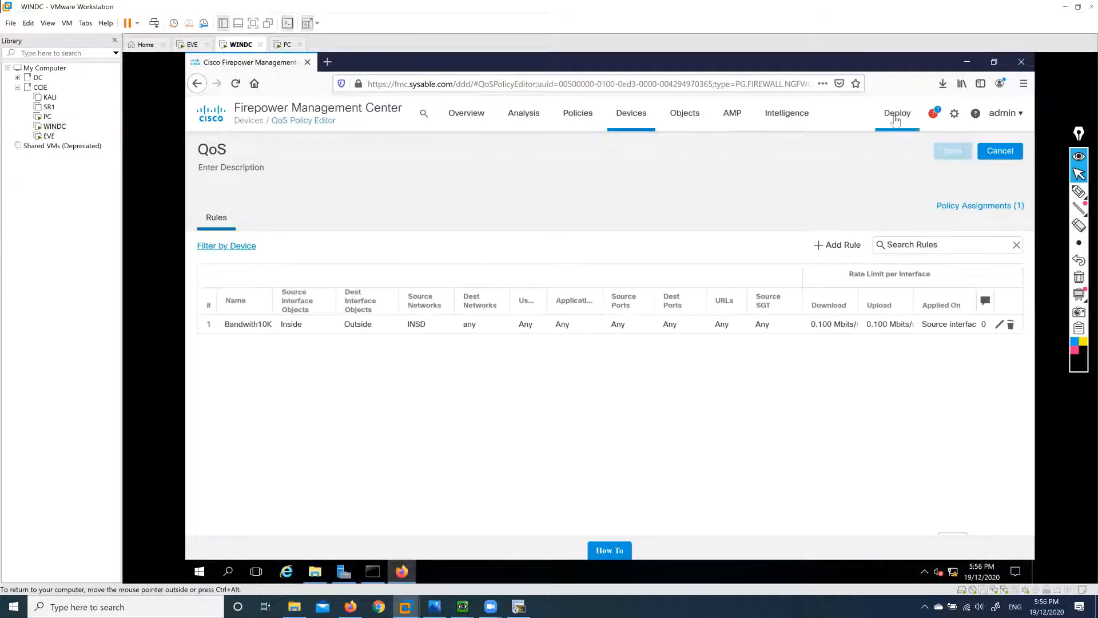
# Deploy the pending QoS and Block policy changes to the FTD device.
pyautogui.moveTo(899, 134)
pyautogui.click(908, 155)
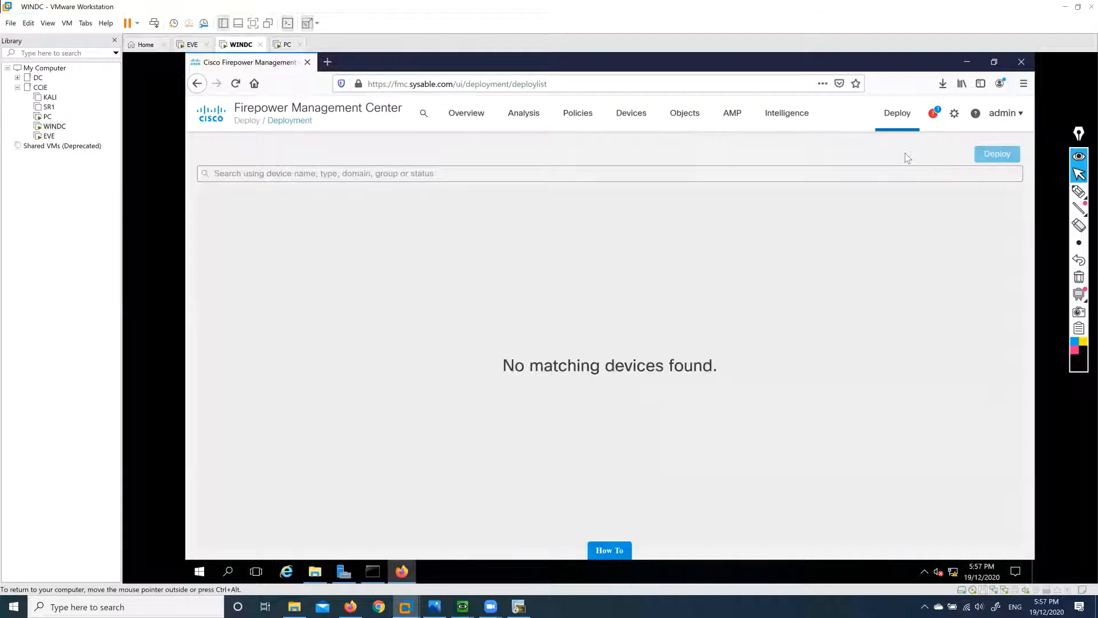
pyautogui.click(227, 214)
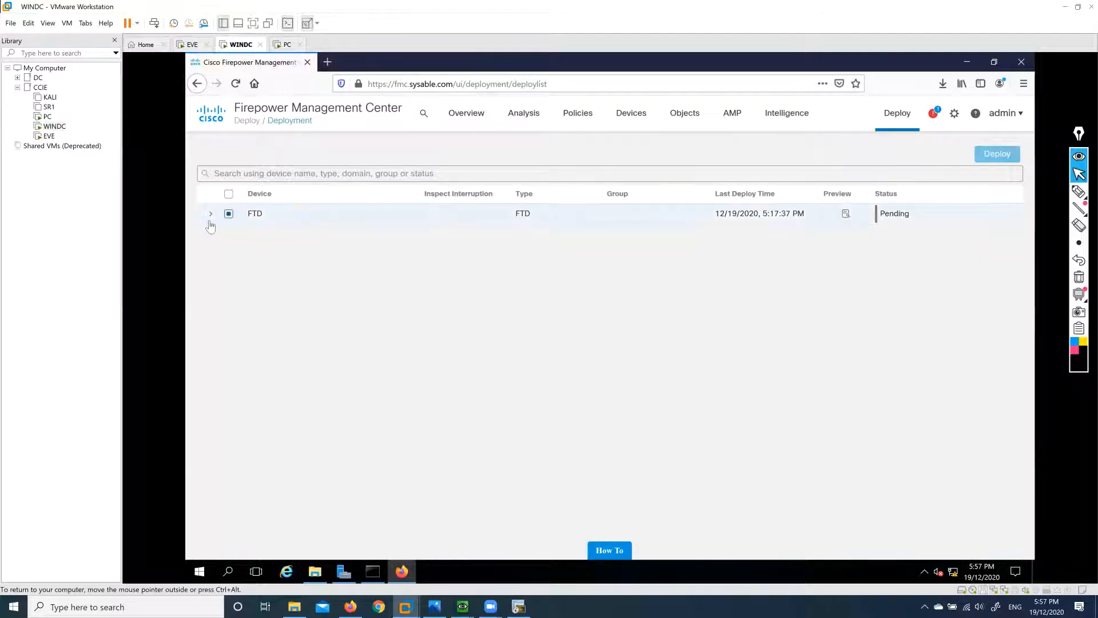
pyautogui.click(210, 216)
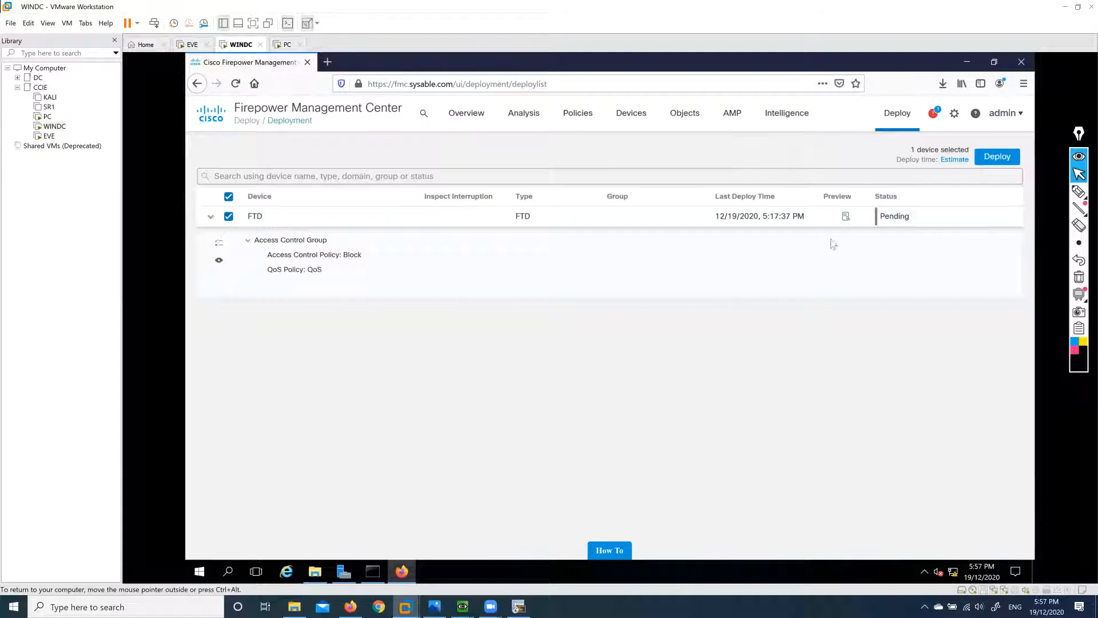
pyautogui.click(997, 157)
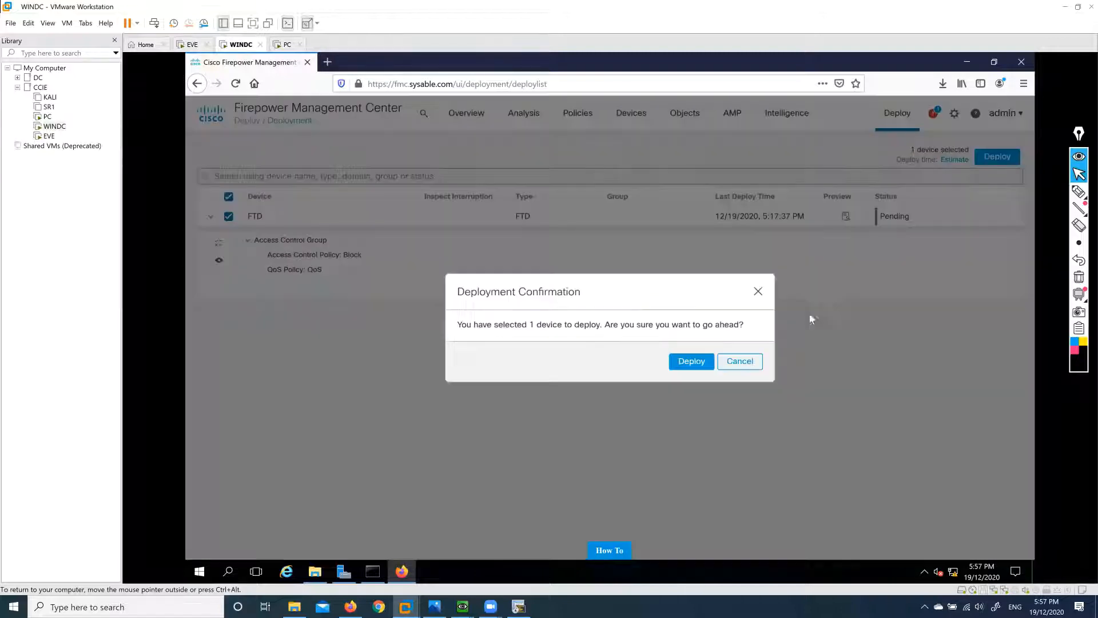
pyautogui.click(685, 361)
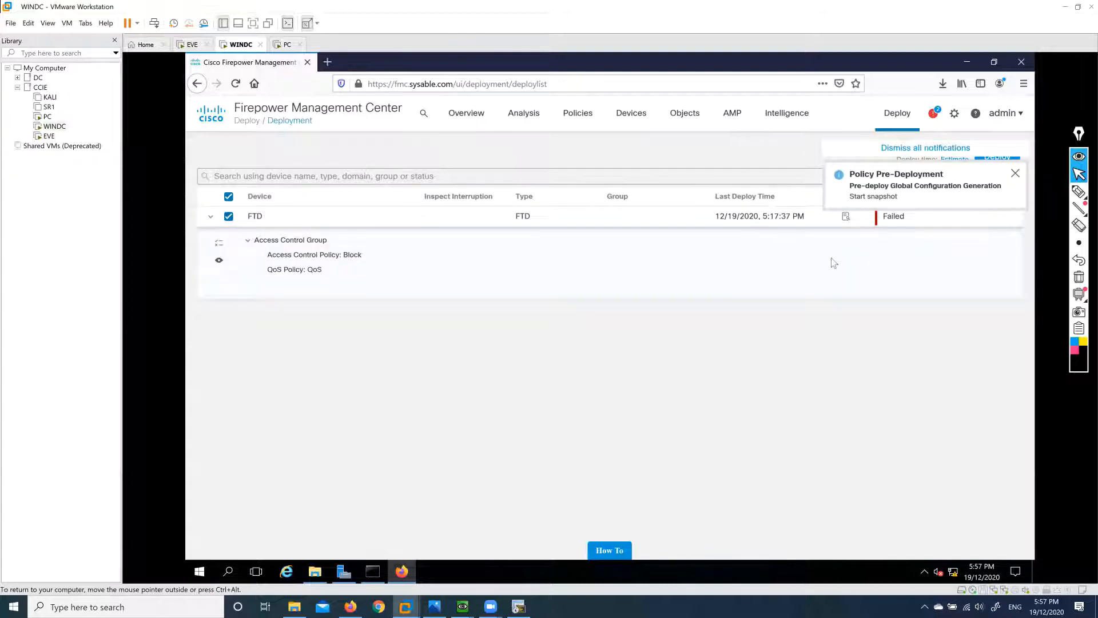
# After the first attempt fails, deploy to FTD again and confirm.
pyautogui.click(922, 149)
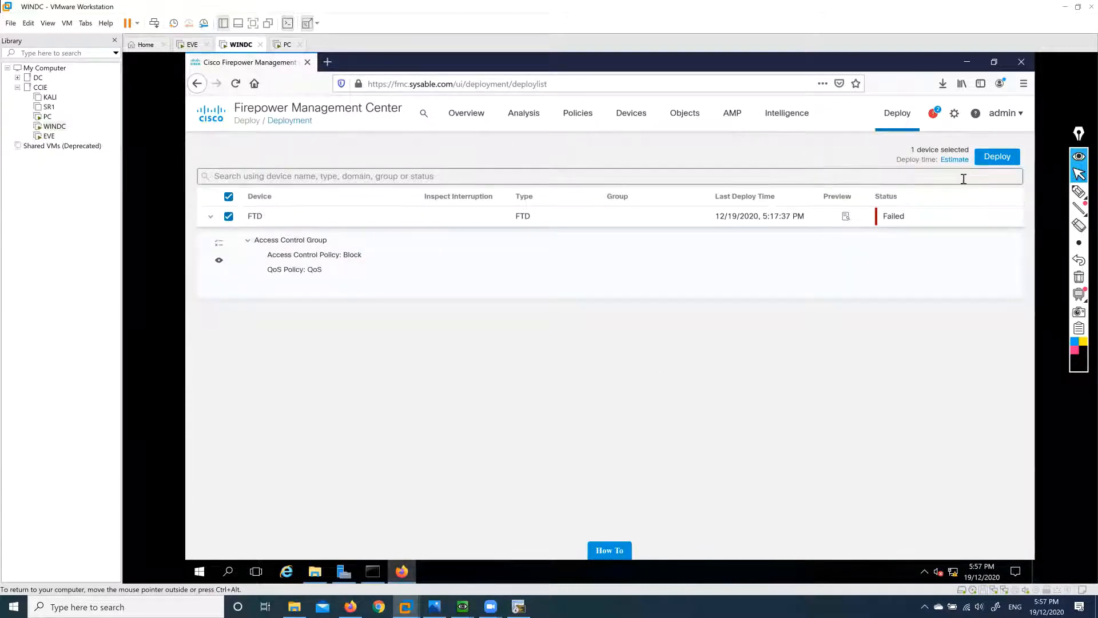
pyautogui.click(997, 156)
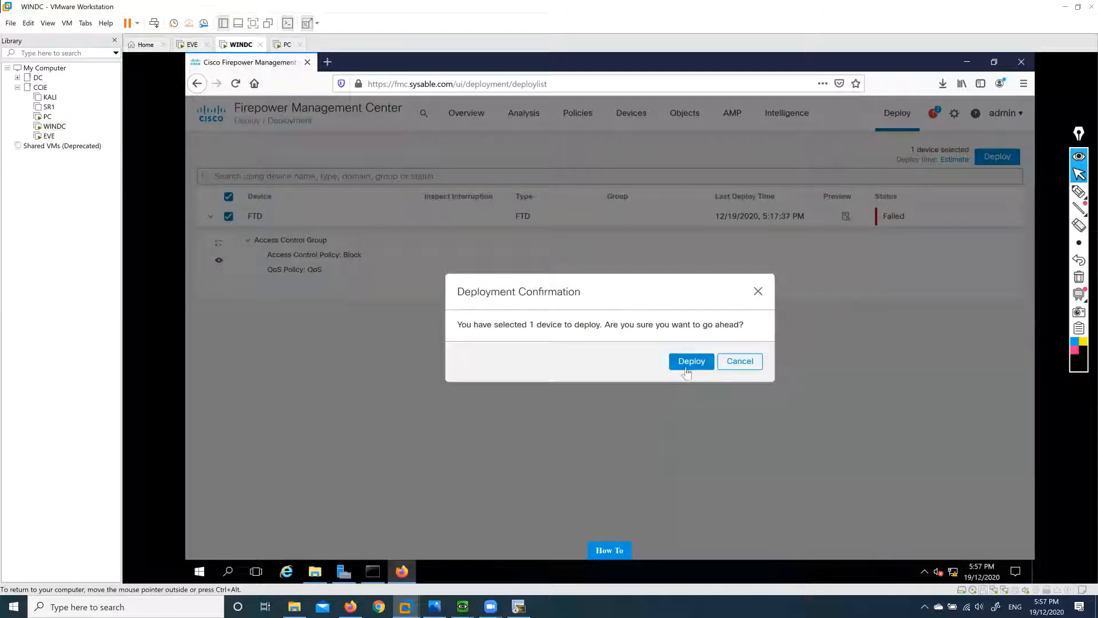
pyautogui.click(687, 366)
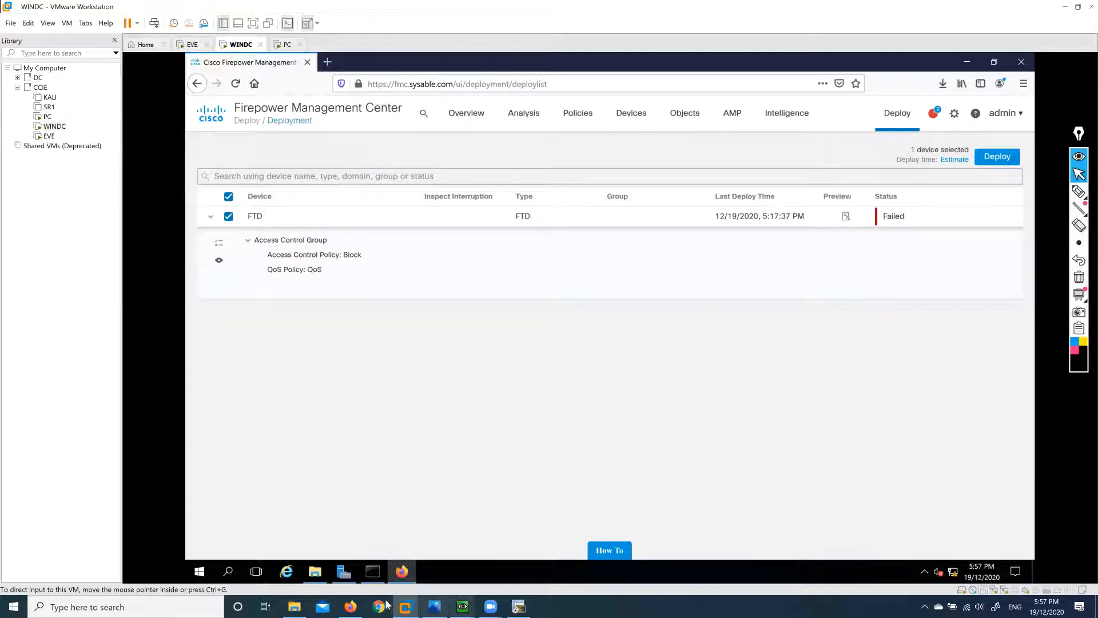
pyautogui.click(350, 606)
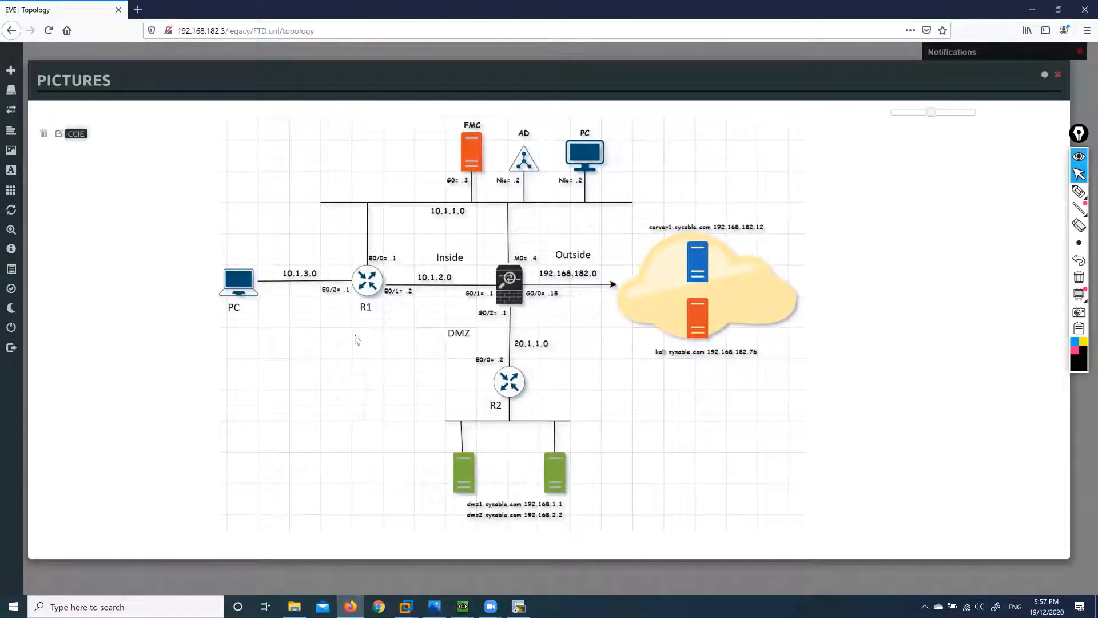
# Reload the EVE topology, show the CCIE picture, then return to WINDC's deployment list.
pyautogui.click(49, 31)
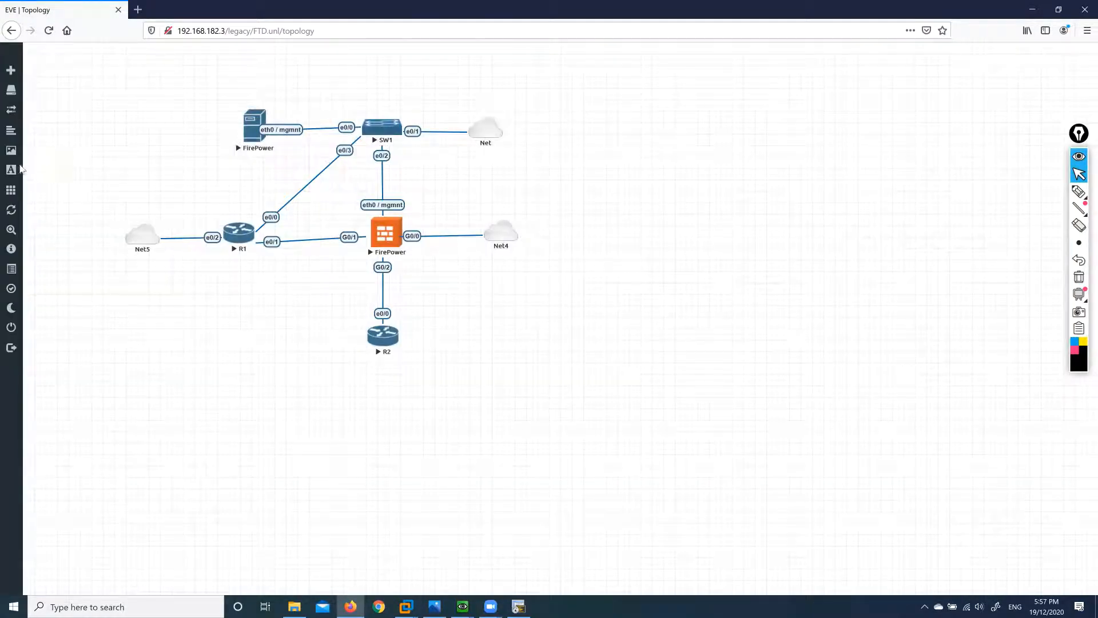
pyautogui.click(28, 153)
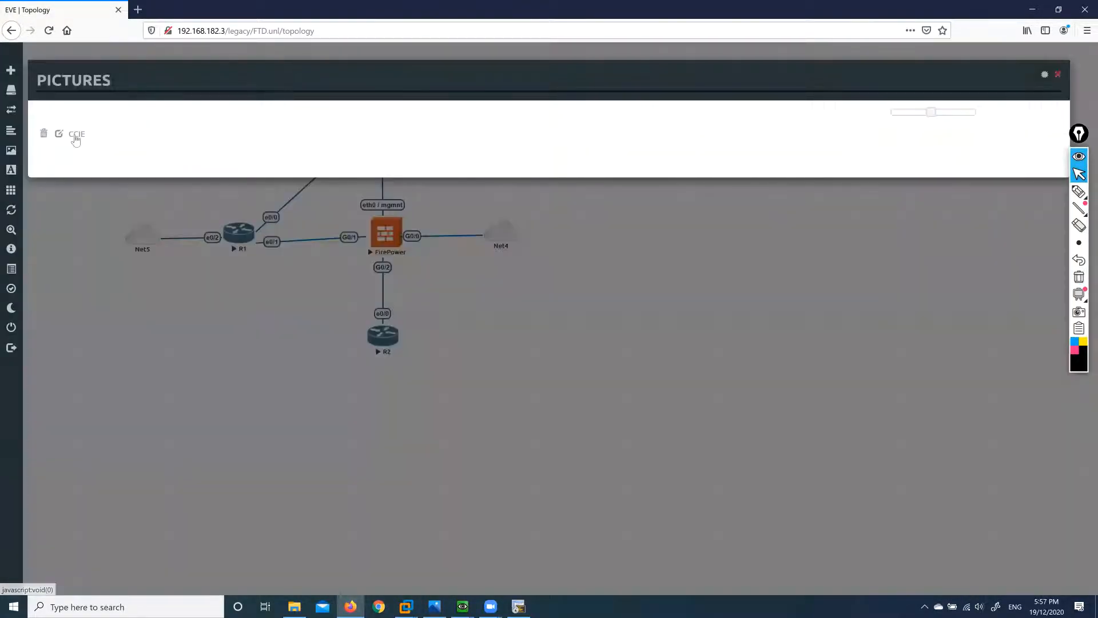
pyautogui.click(78, 136)
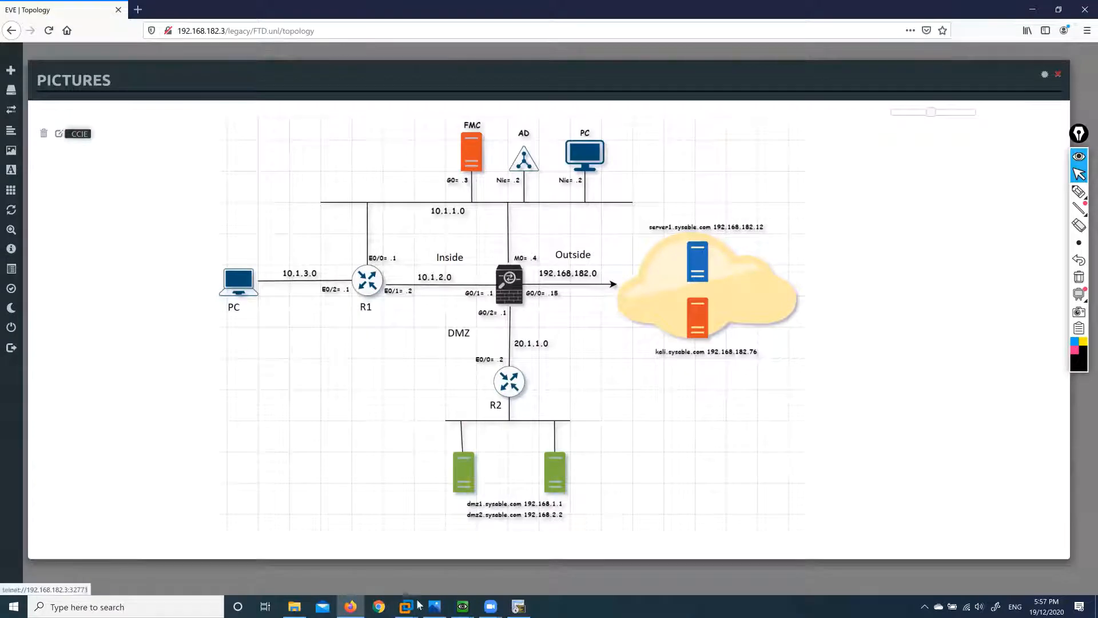
pyautogui.moveTo(406, 606)
pyautogui.click(441, 548)
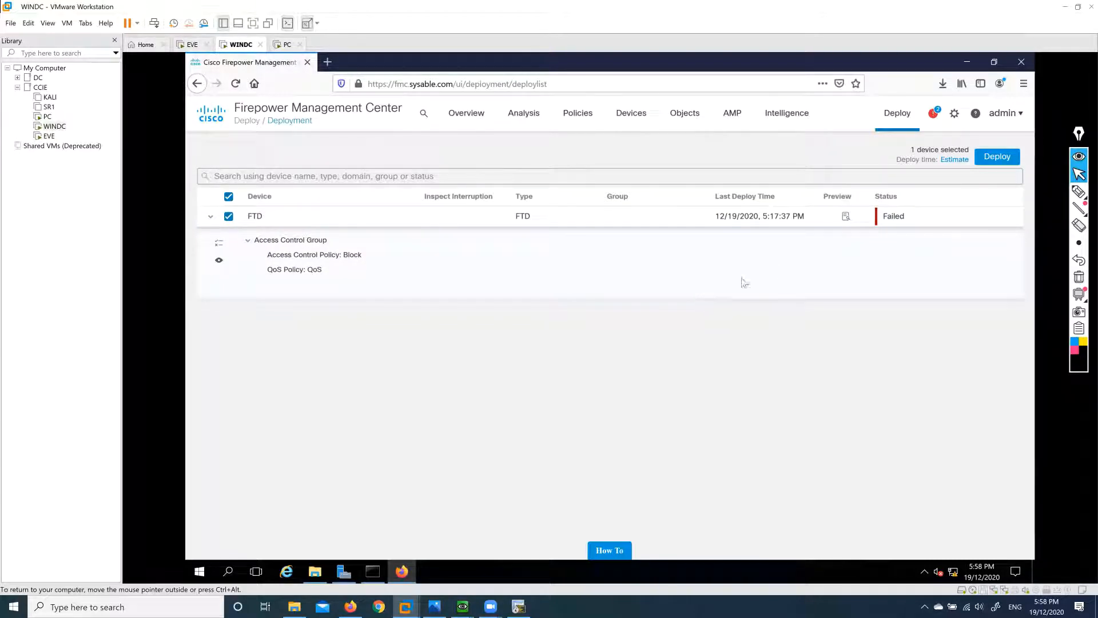
# Go to Devices > QoS in Firepower, then bring the EVE CCIE diagram to the front.
pyautogui.click(632, 113)
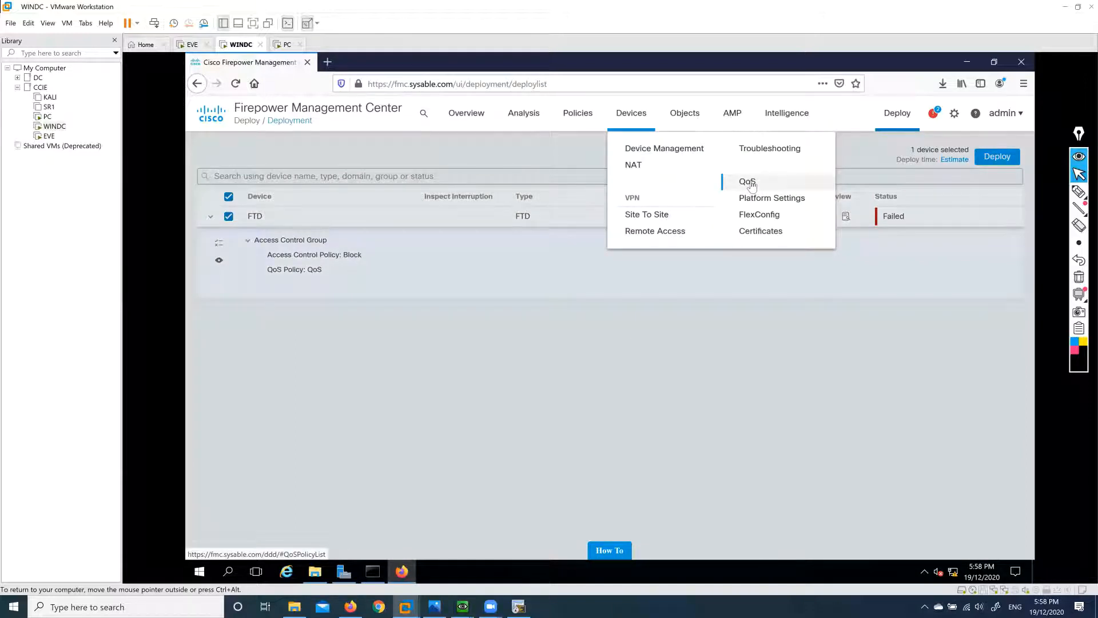
pyautogui.click(748, 182)
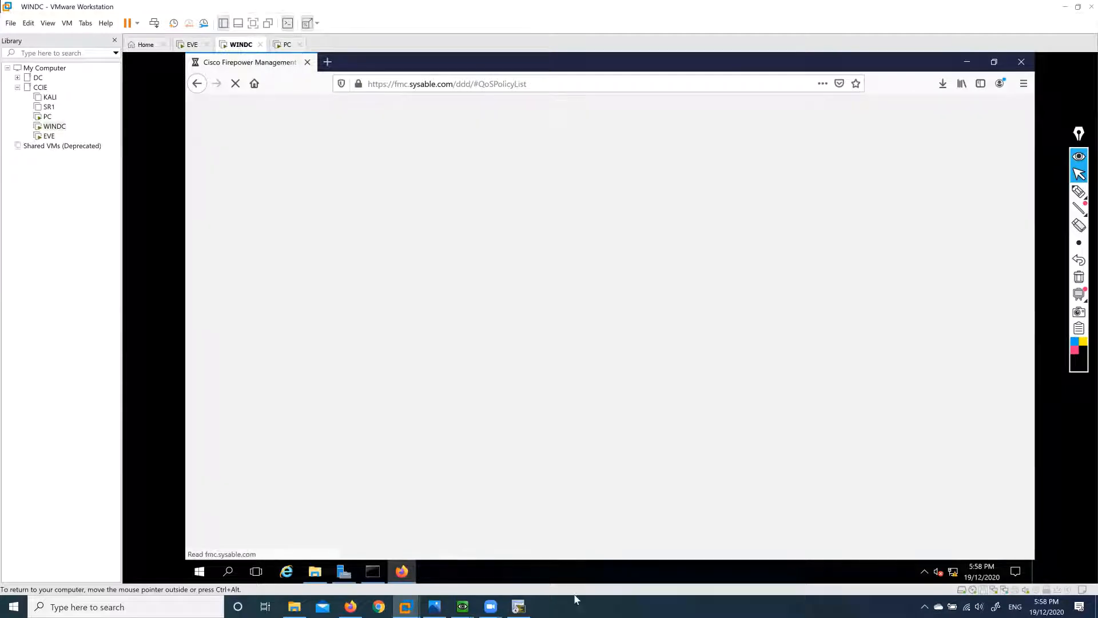
pyautogui.click(350, 605)
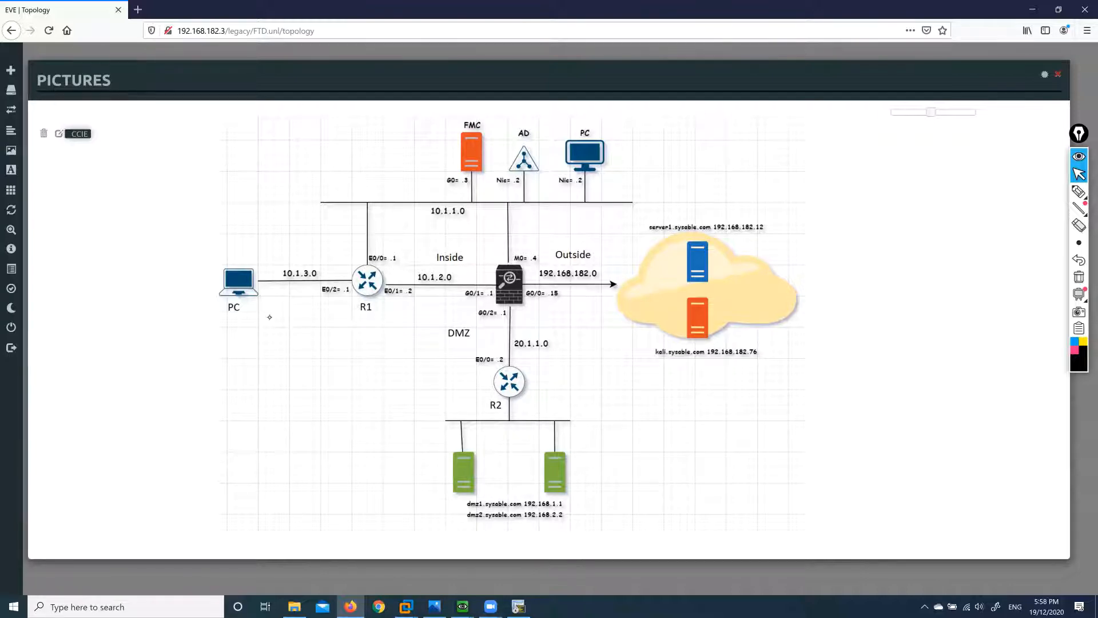
# Sketch handwritten notes and a PC-to-DMZ arrow on the topology picture, then erase them.
pyautogui.click(1079, 192)
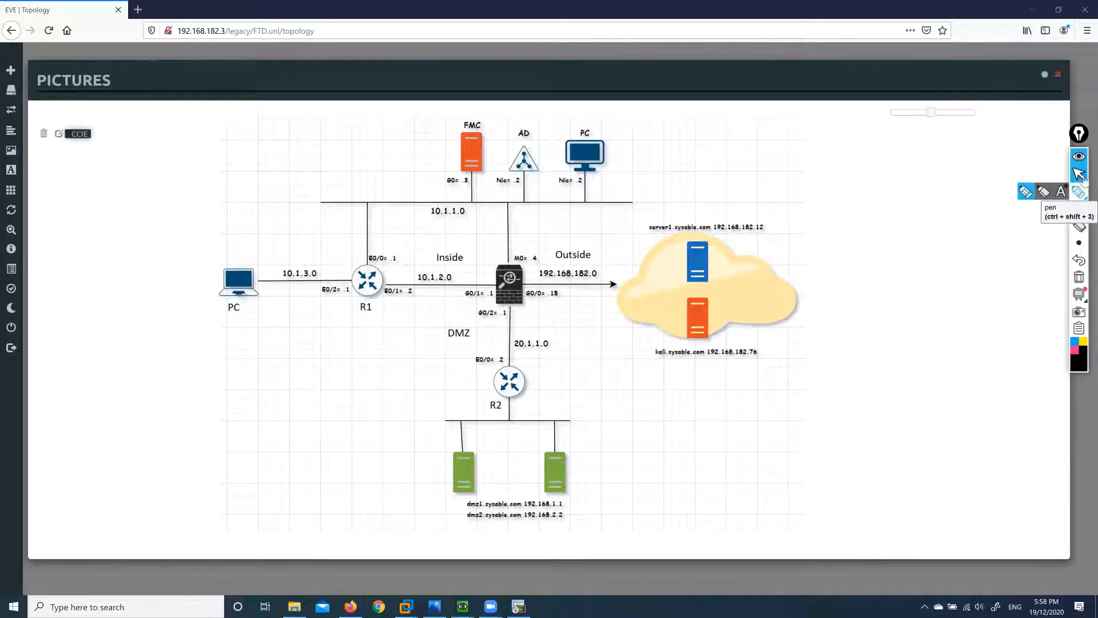
pyautogui.moveTo(320, 337); pyautogui.dragTo(405, 338)
pyautogui.moveTo(286, 356); pyautogui.dragTo(381, 356)
pyautogui.moveTo(276, 364); pyautogui.dragTo(412, 363)
pyautogui.moveTo(326, 372)
pyautogui.mouseDown()
pyautogui.moveTo(338, 401)
pyautogui.moveTo(377, 390)
pyautogui.moveTo(378, 403)
pyautogui.mouseUp()
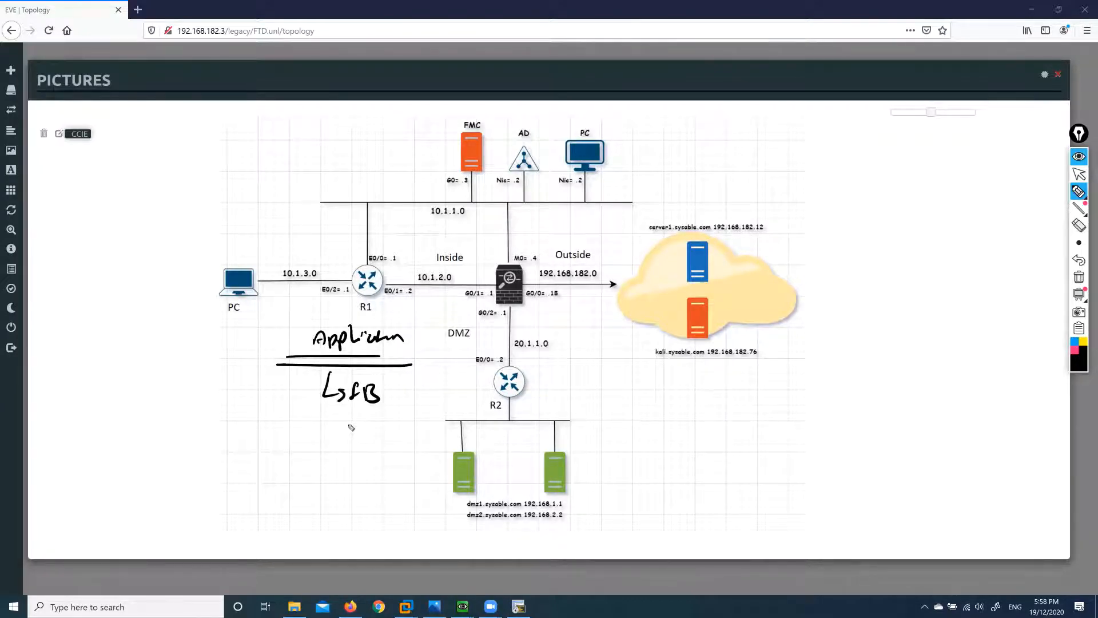
pyautogui.moveTo(285, 313)
pyautogui.mouseDown()
pyautogui.moveTo(449, 323)
pyautogui.moveTo(404, 340)
pyautogui.mouseUp()
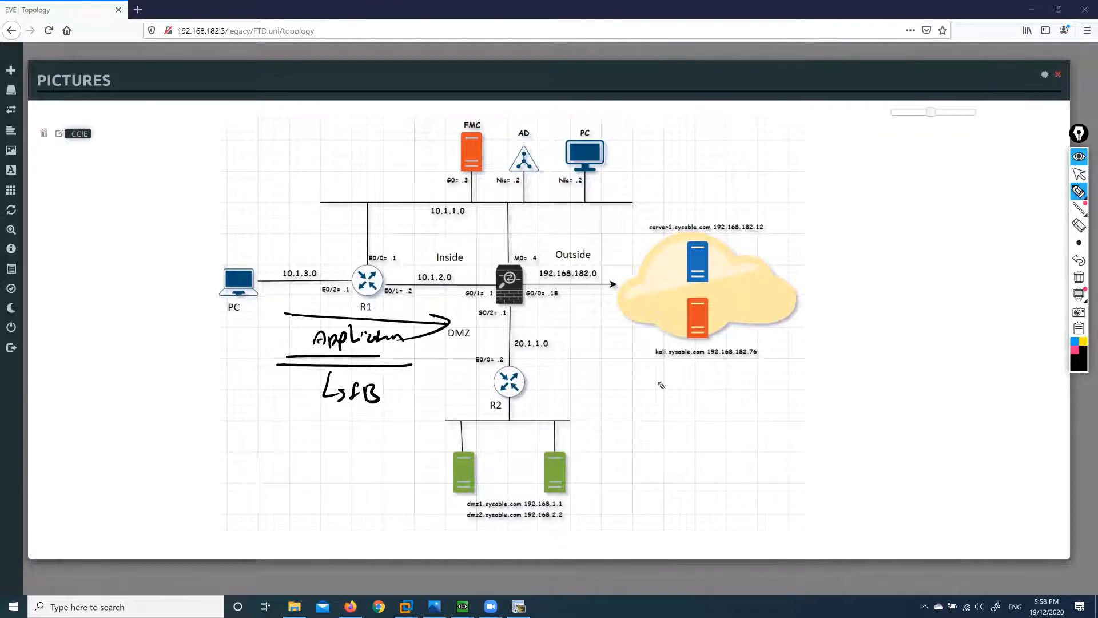
pyautogui.click(1078, 277)
pyautogui.click(1078, 174)
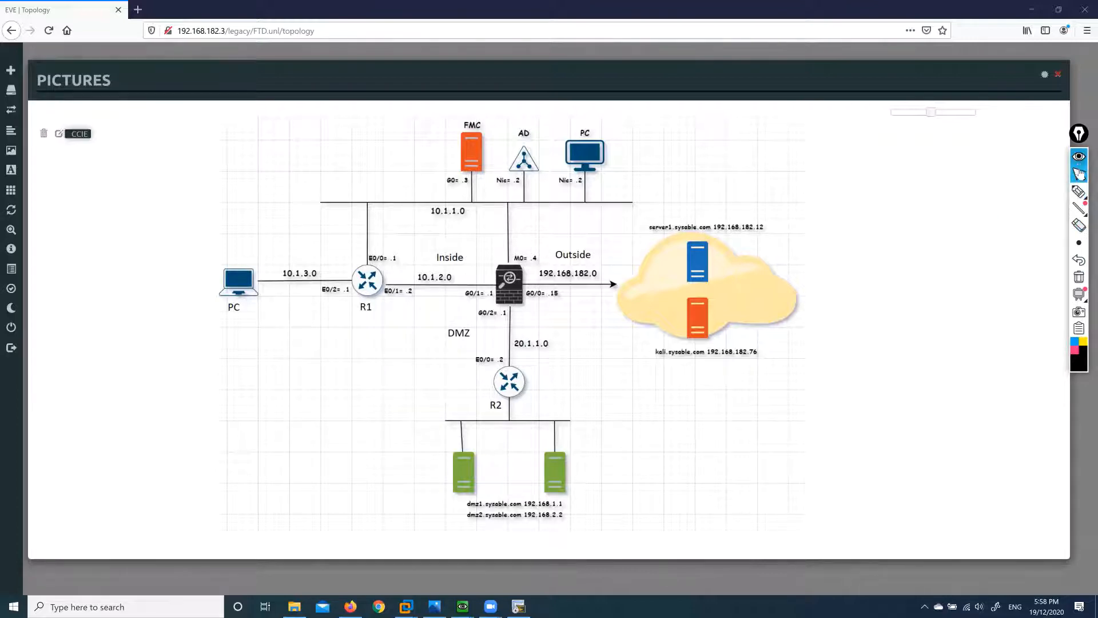
pyautogui.moveTo(1078, 207)
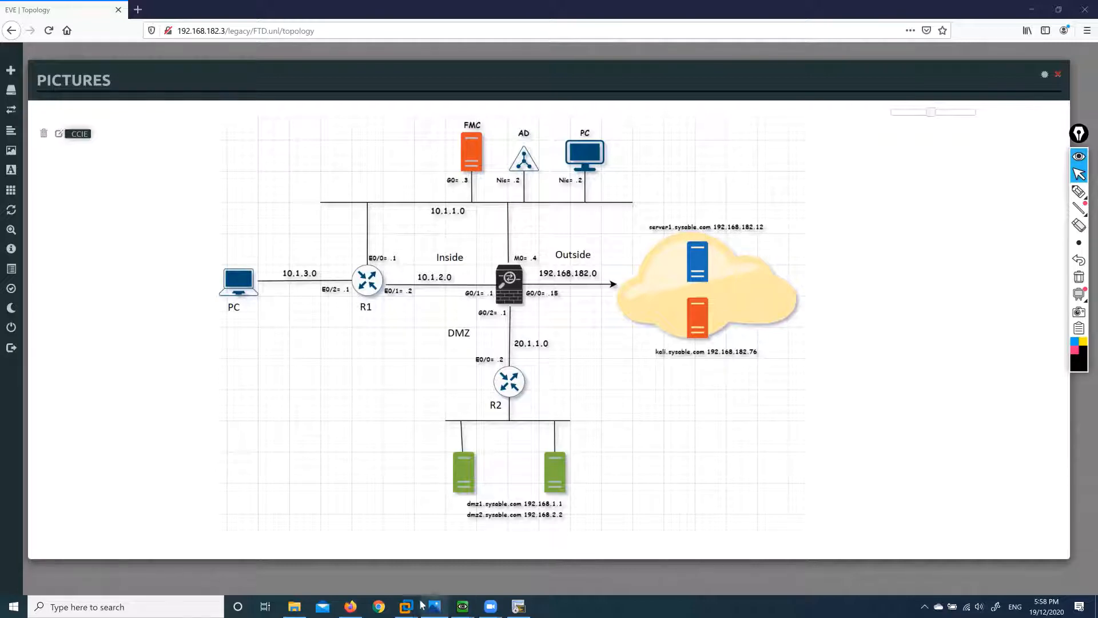
# On the FMC machine, check the FTD deployment status and recent tasks in notifications.
pyautogui.moveTo(411, 605)
pyautogui.click(448, 549)
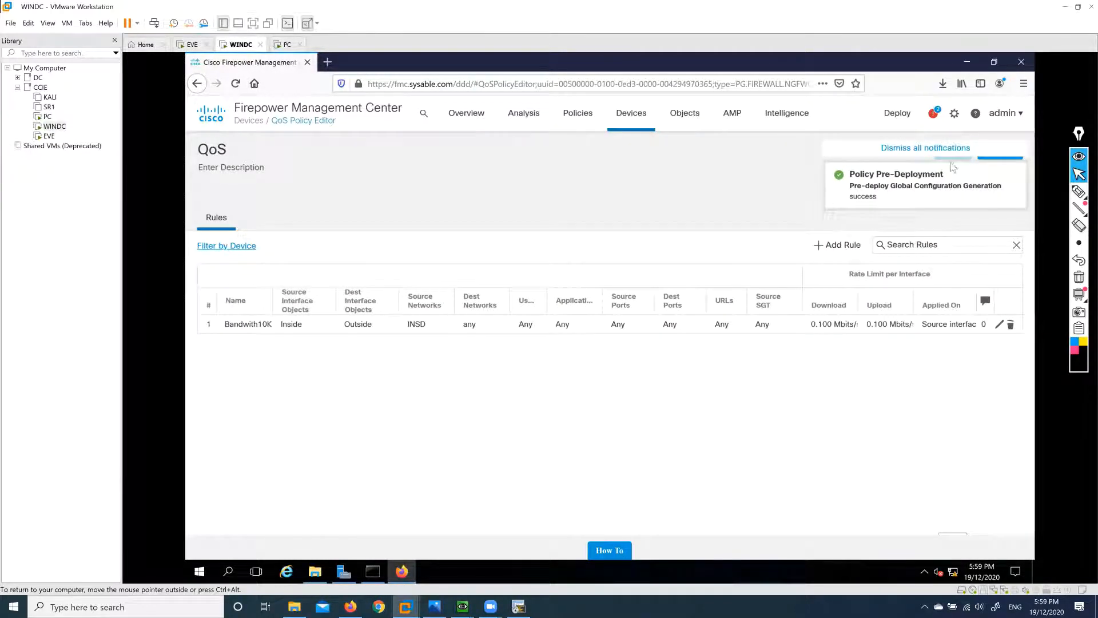
pyautogui.click(934, 112)
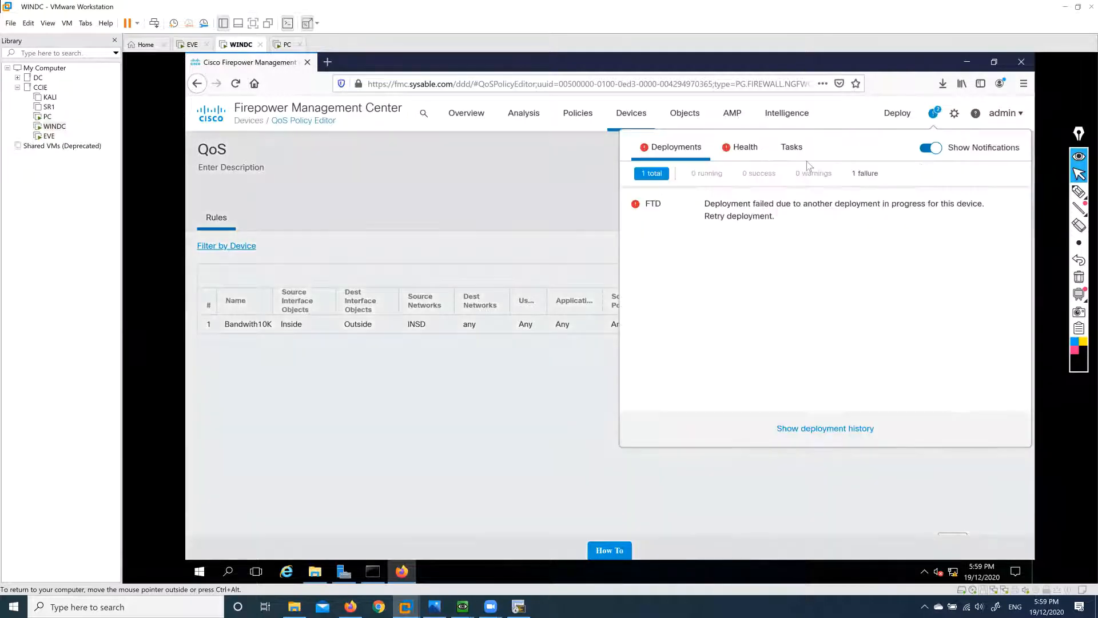
pyautogui.click(794, 150)
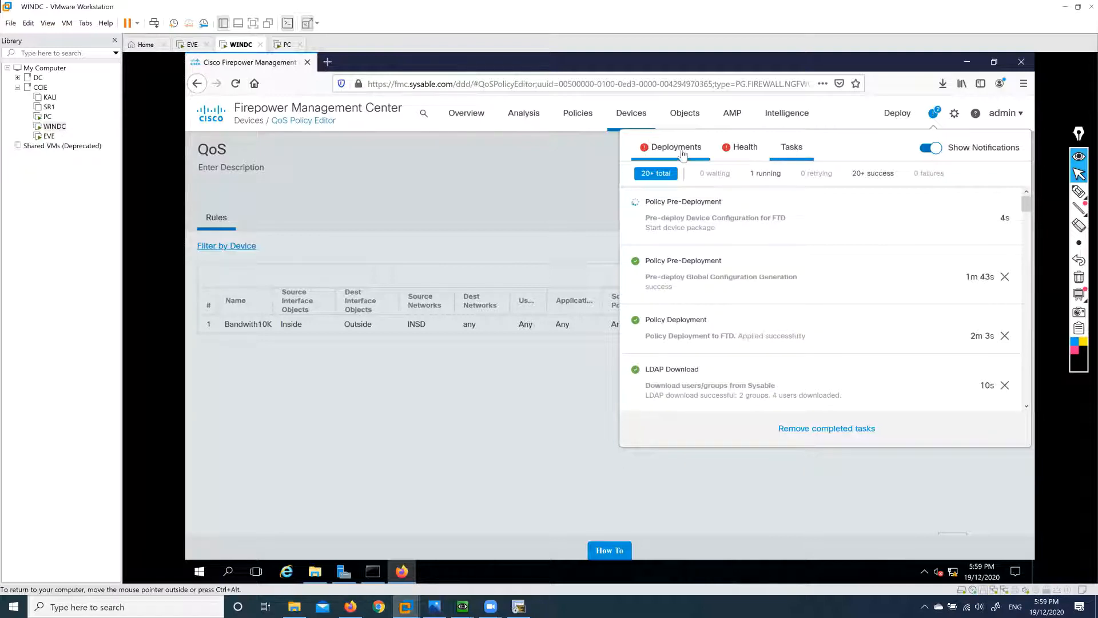
pyautogui.click(676, 147)
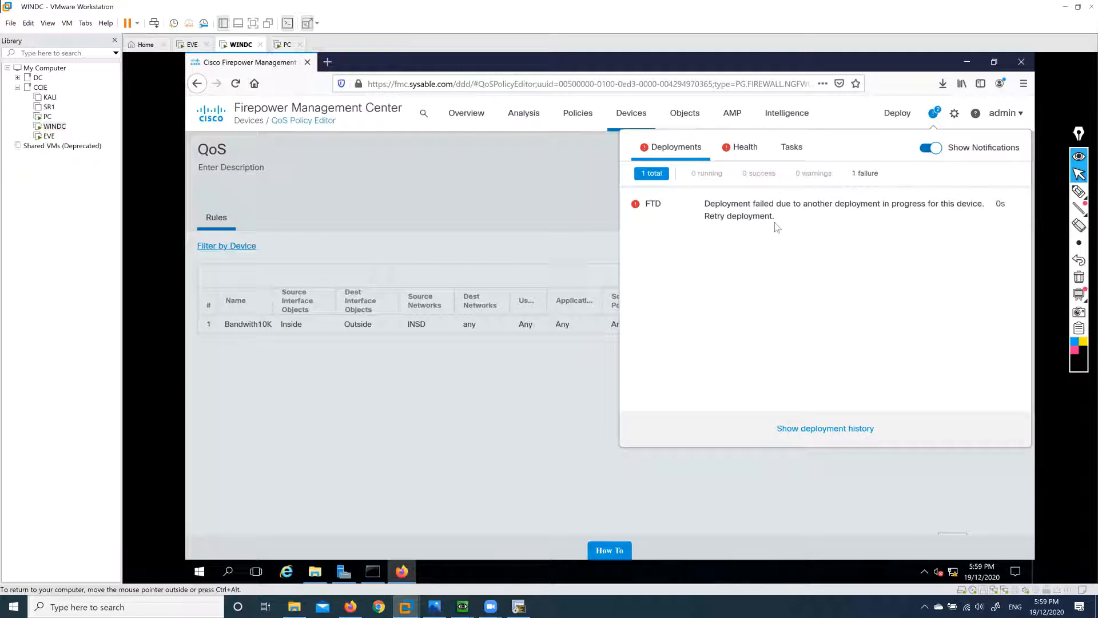
pyautogui.click(792, 151)
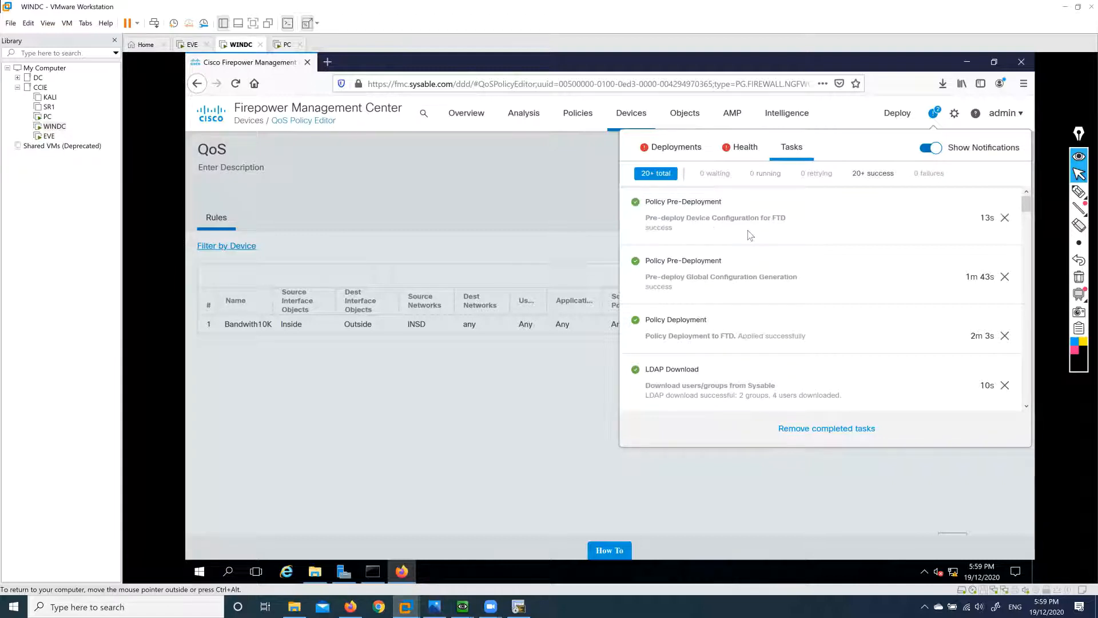
pyautogui.click(577, 124)
pyautogui.moveTo(578, 122)
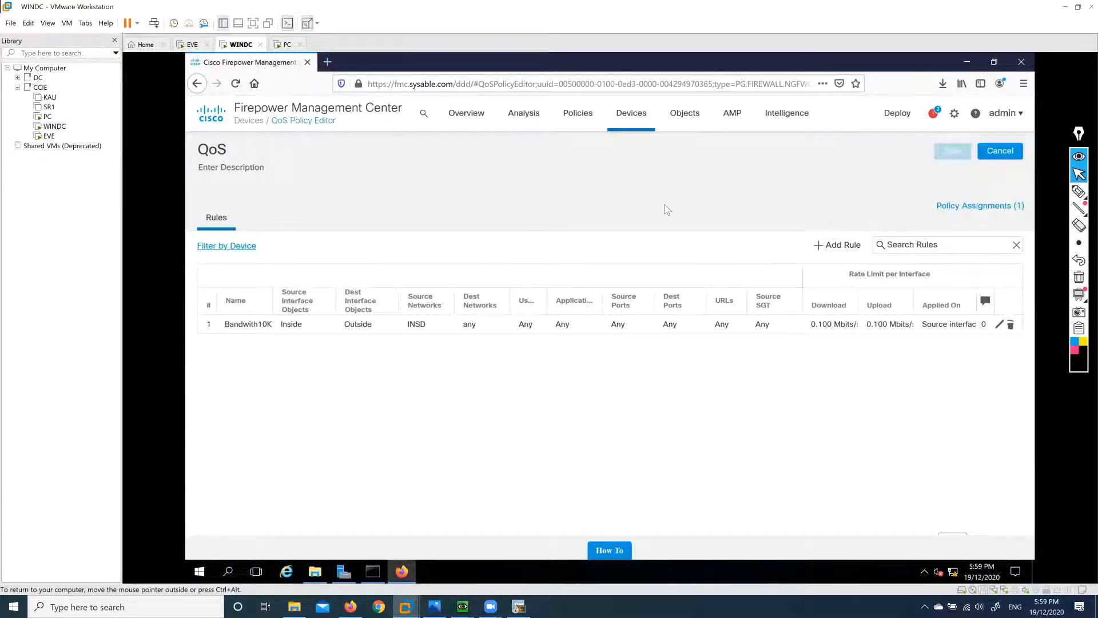
# Go to Policies > Access Control and open the Block policy for editing.
pyautogui.moveTo(578, 116)
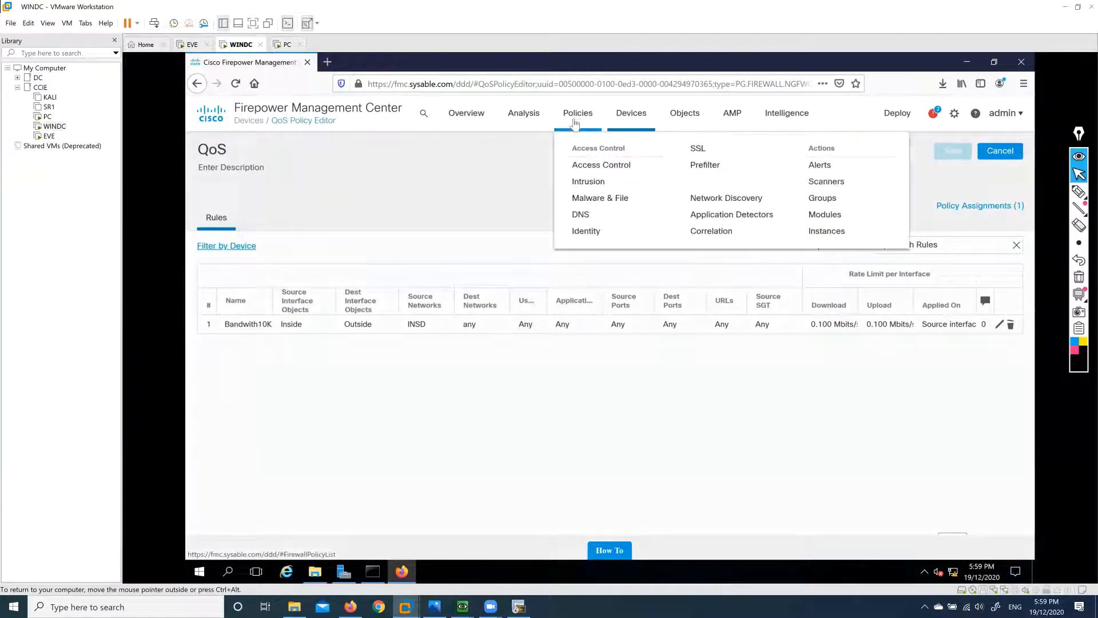
pyautogui.click(595, 166)
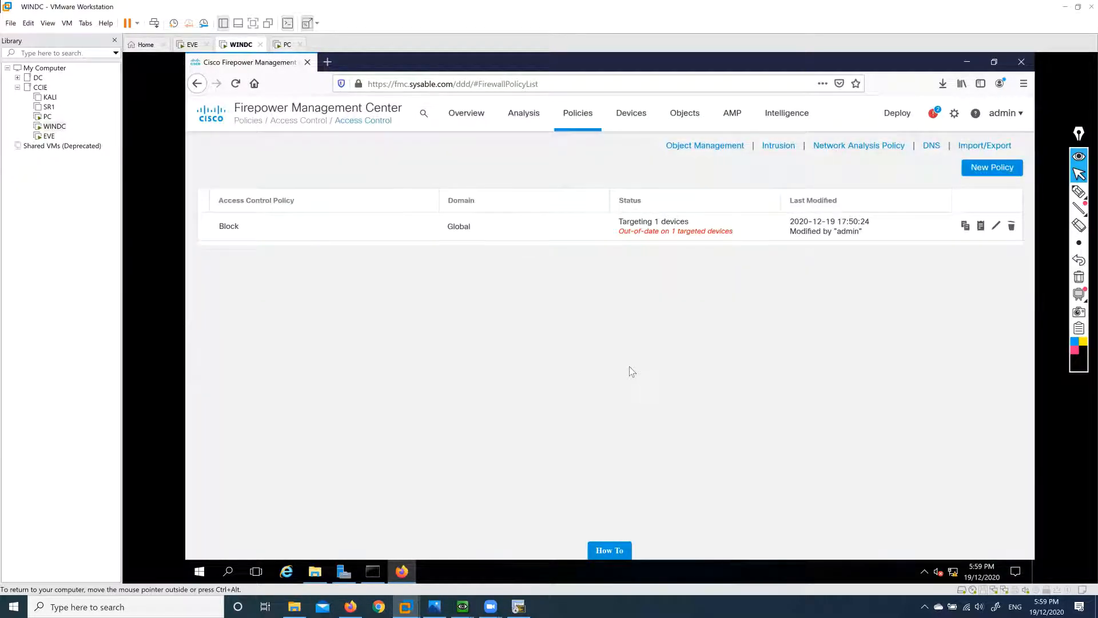
pyautogui.click(936, 115)
pyautogui.click(477, 282)
pyautogui.click(996, 226)
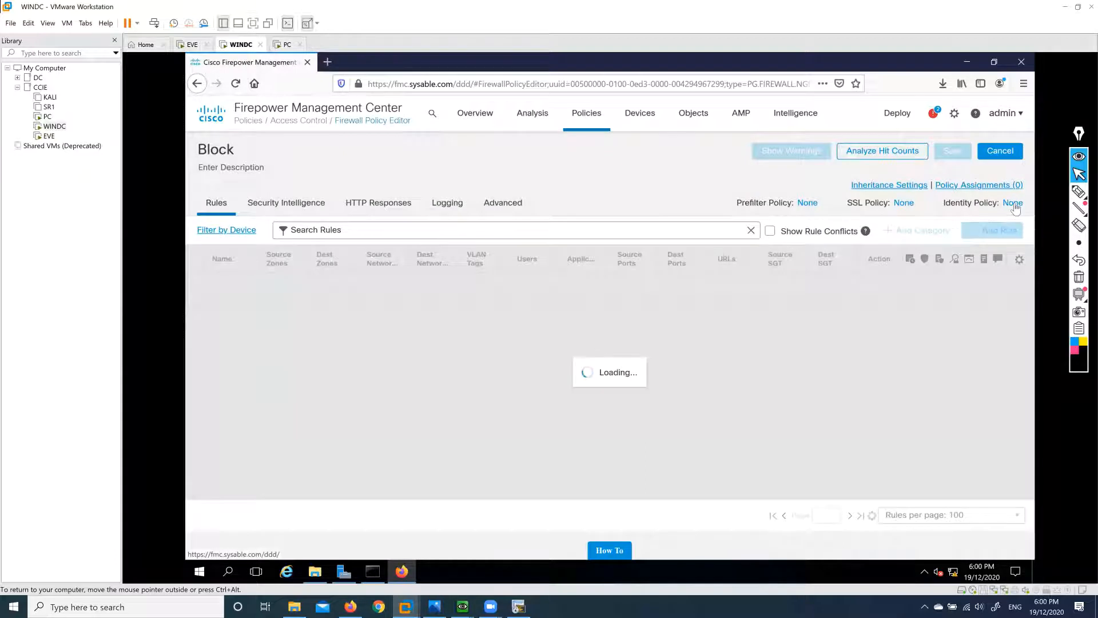
# Change the Block policy's identity policy from None to IDN and confirm.
pyautogui.click(1014, 204)
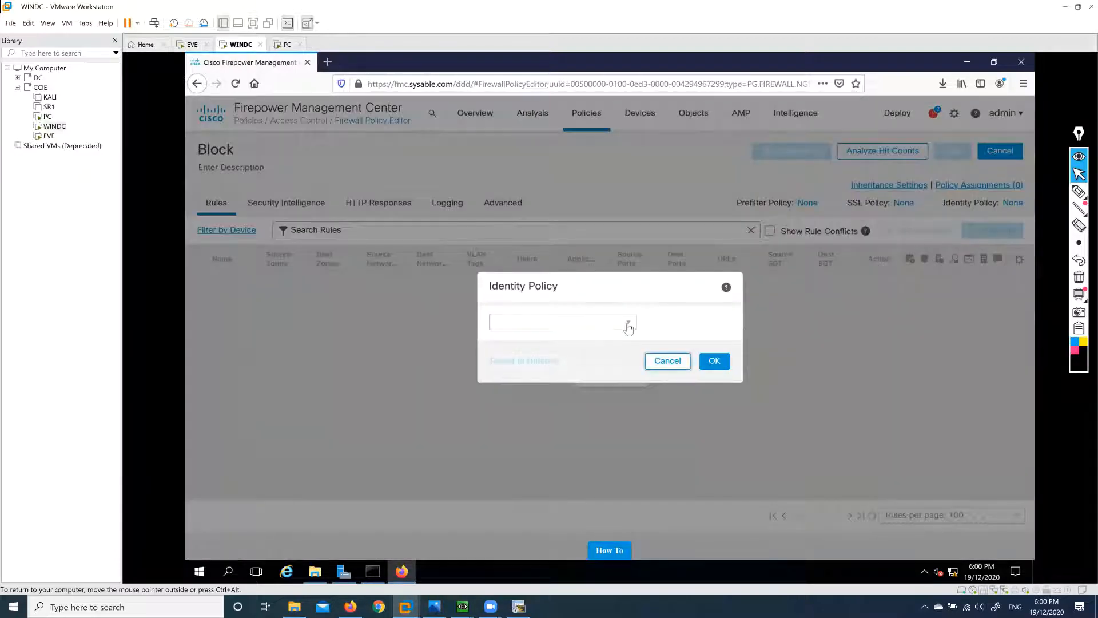
pyautogui.click(628, 323)
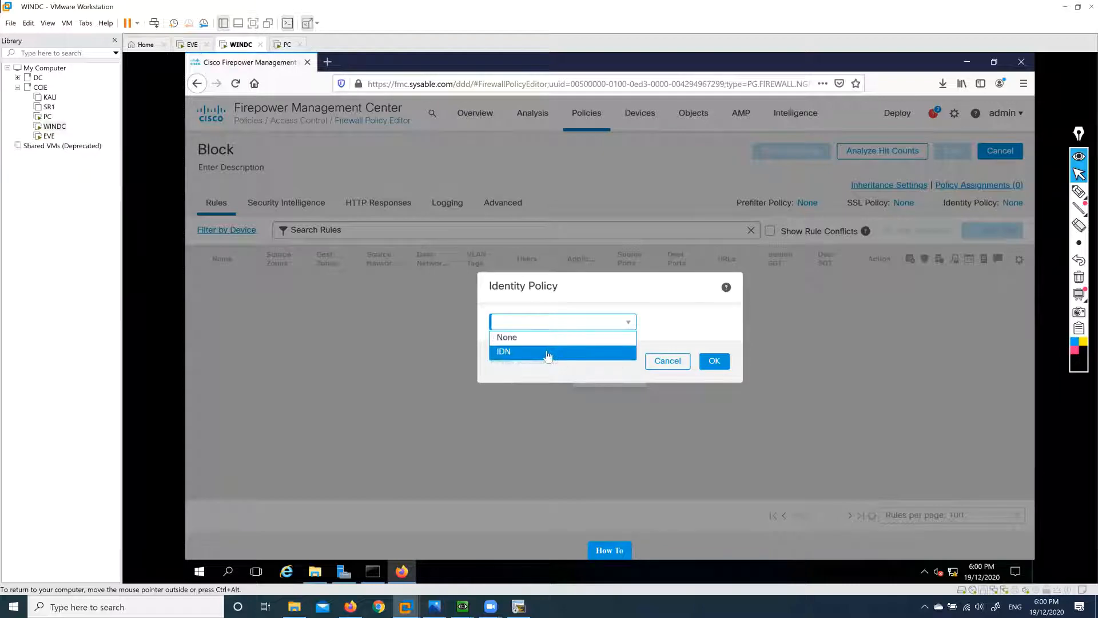
pyautogui.click(549, 352)
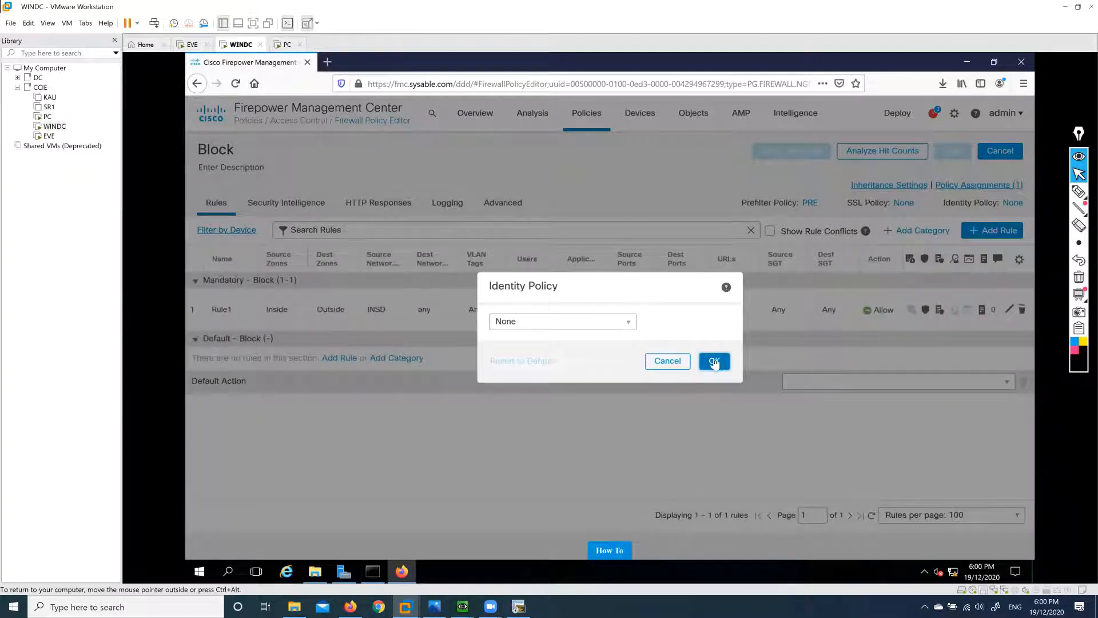
pyautogui.click(628, 322)
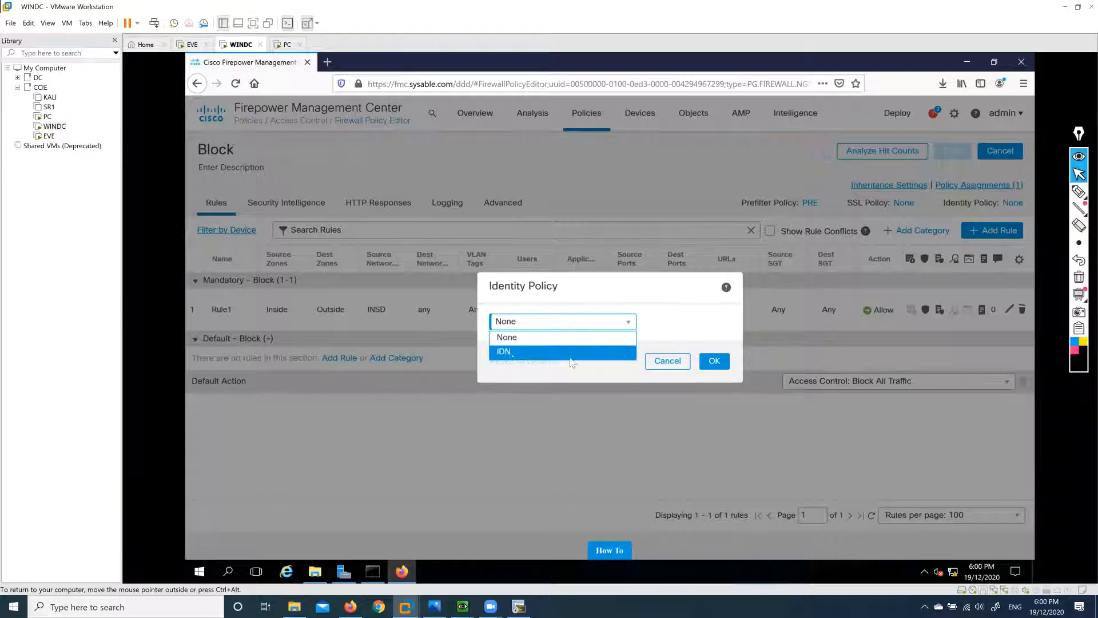
pyautogui.click(570, 358)
pyautogui.click(714, 361)
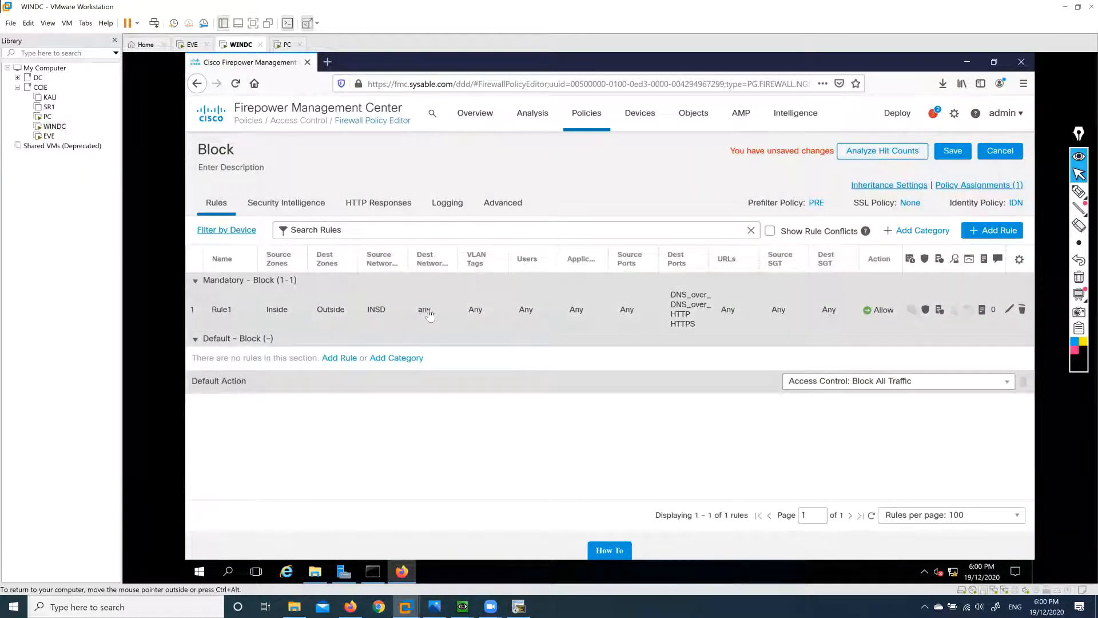
# Add a rule named UserBlock with Block action, Inside source zone and DMZ destination zone.
pyautogui.click(989, 232)
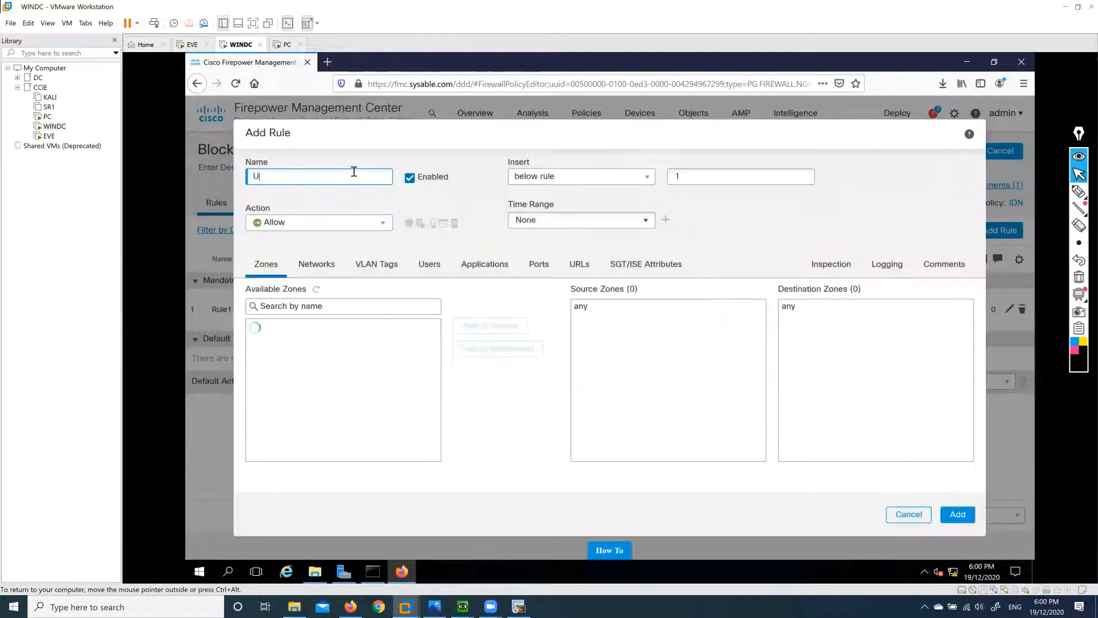
pyautogui.write('UserBlock')
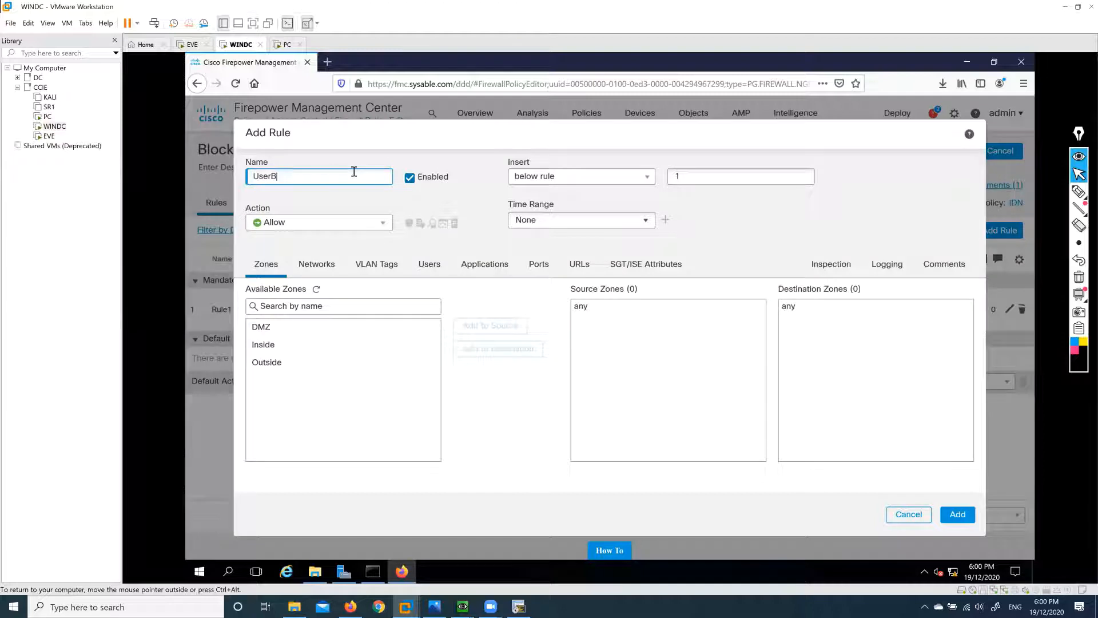
pyautogui.click(381, 222)
pyautogui.click(295, 277)
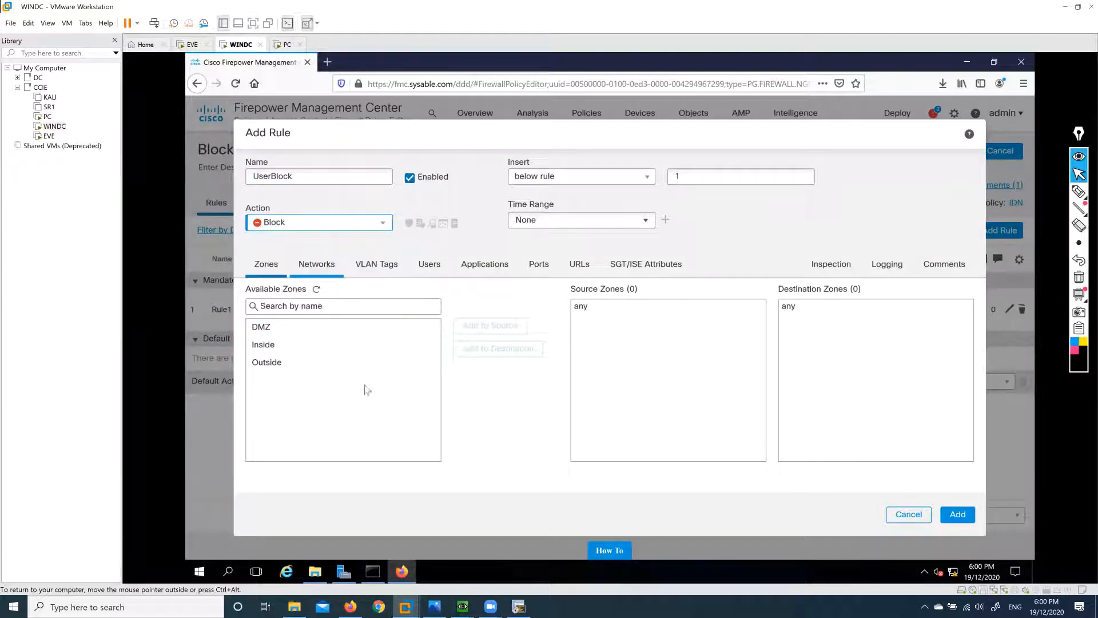
pyautogui.click(282, 345)
pyautogui.click(478, 325)
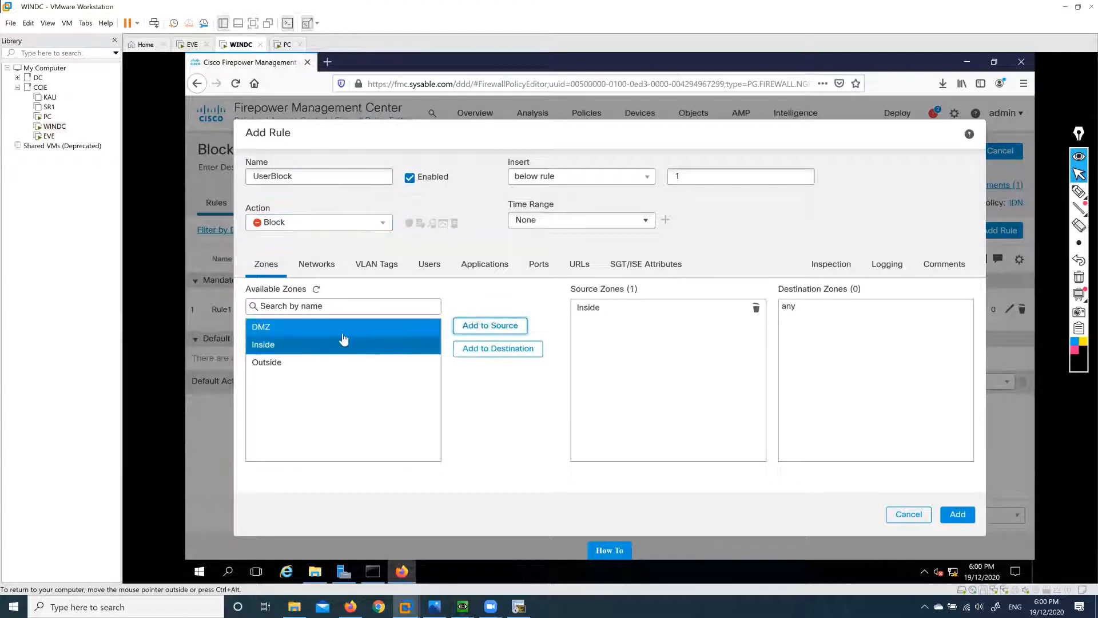
pyautogui.click(341, 327)
pyautogui.click(495, 349)
# Set the rule's source network to INSD and destination network to Servers.
pyautogui.click(317, 269)
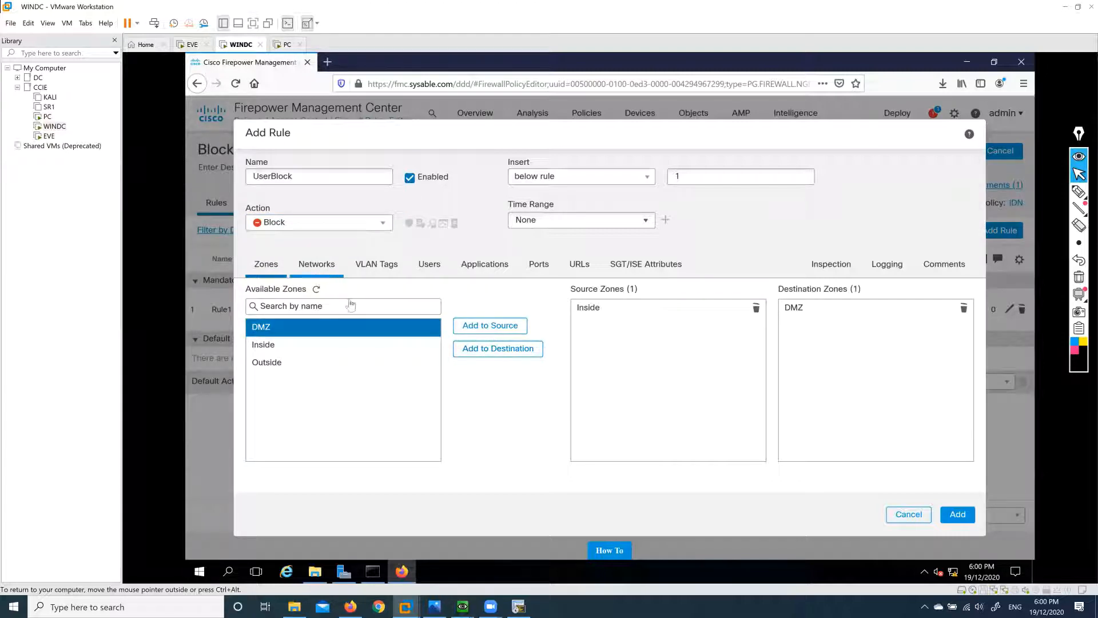
pyautogui.click(258, 405)
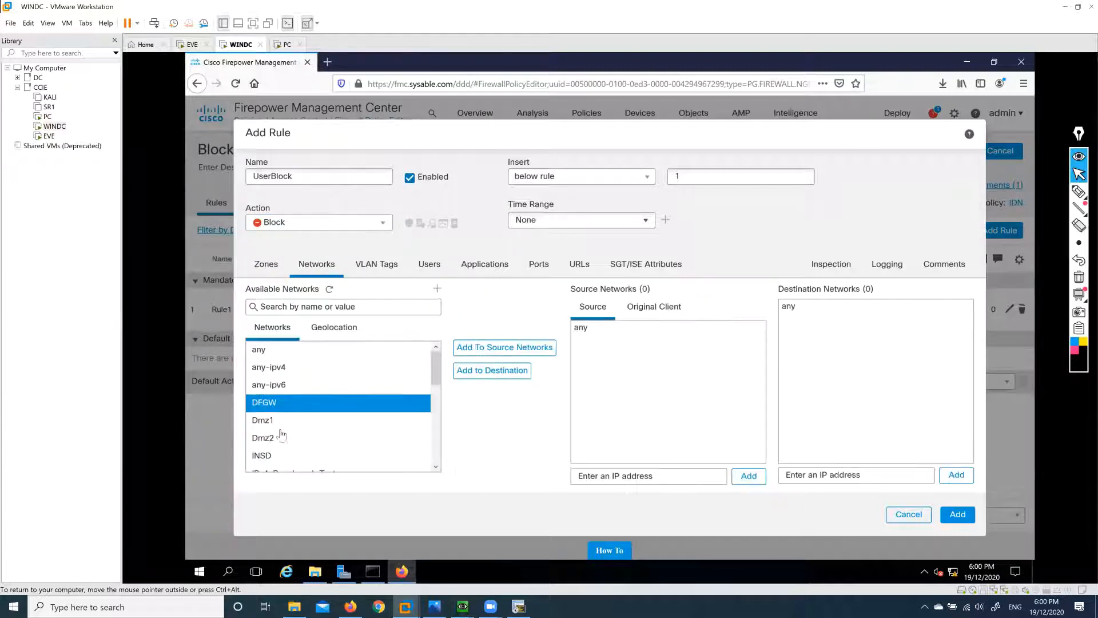
pyautogui.click(274, 456)
pyautogui.click(521, 351)
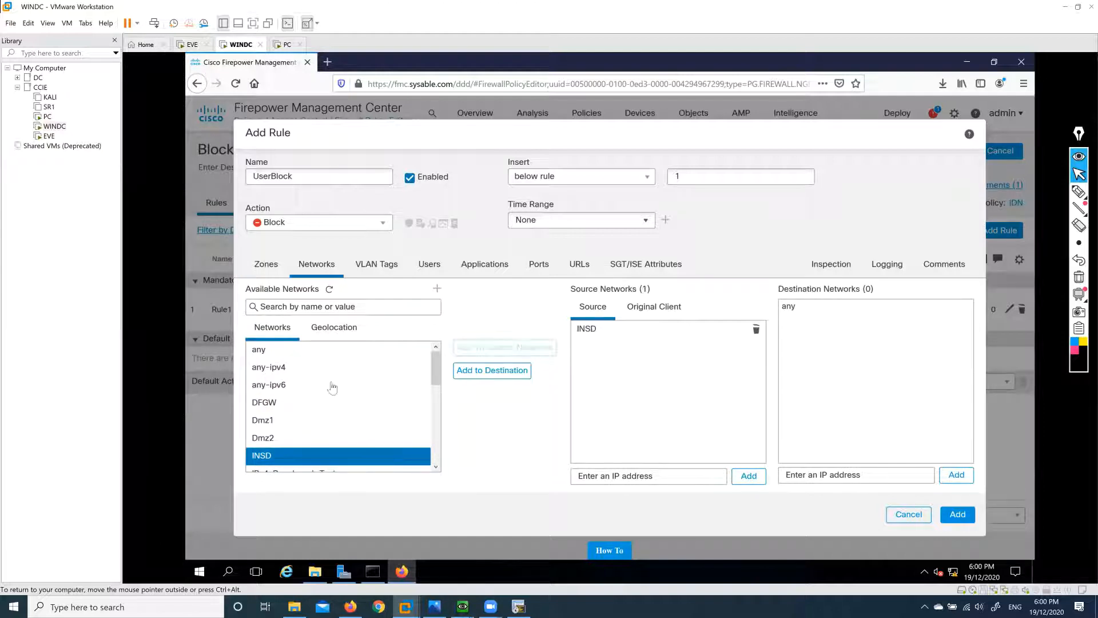
pyautogui.scroll(-5, 331, 358)
pyautogui.click(286, 463)
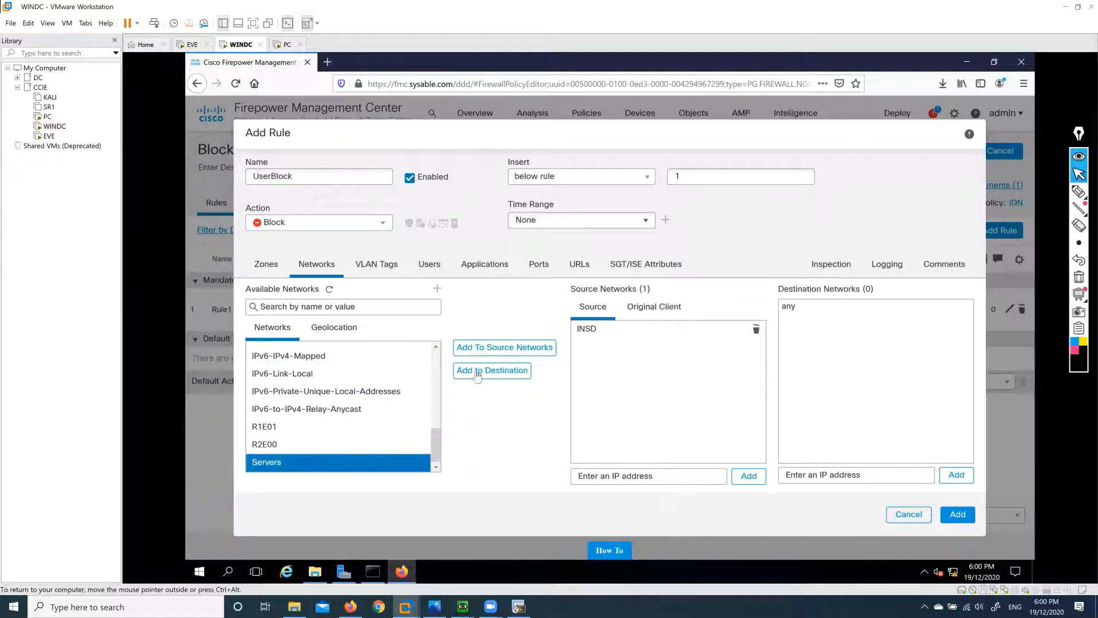
pyautogui.click(492, 372)
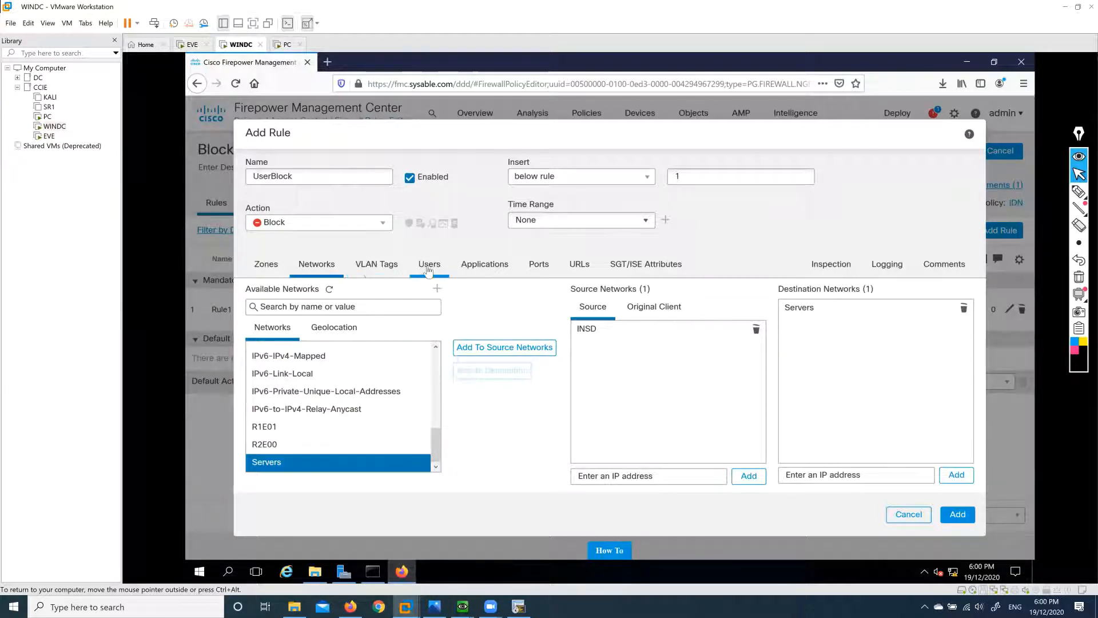
pyautogui.click(428, 268)
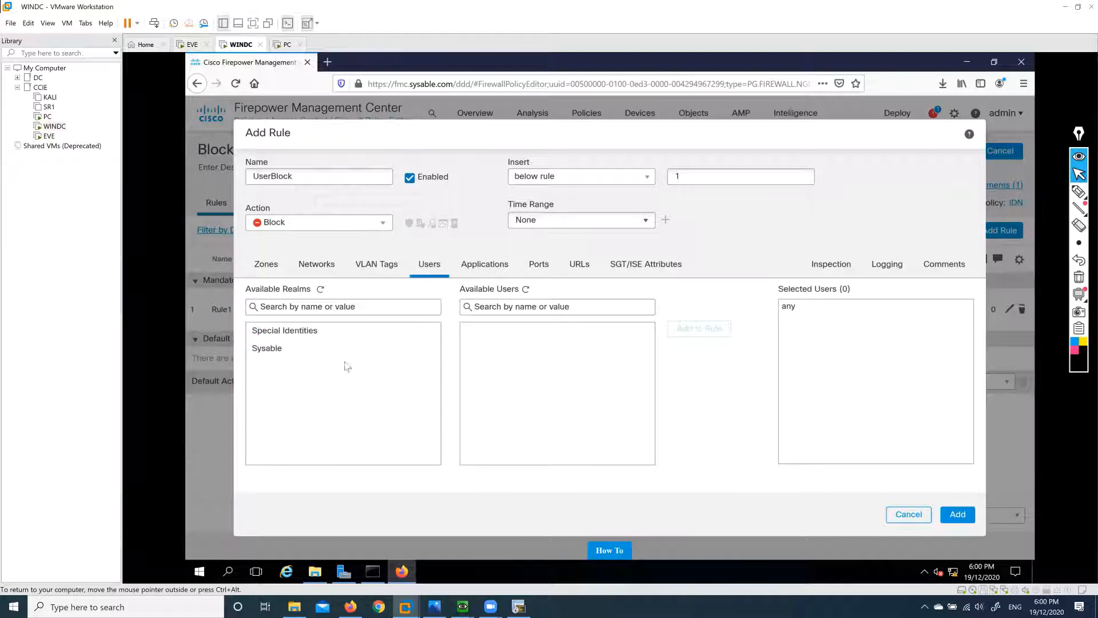
# Limit the UserBlock rule to user1 from the Sysable realm.
pyautogui.click(275, 356)
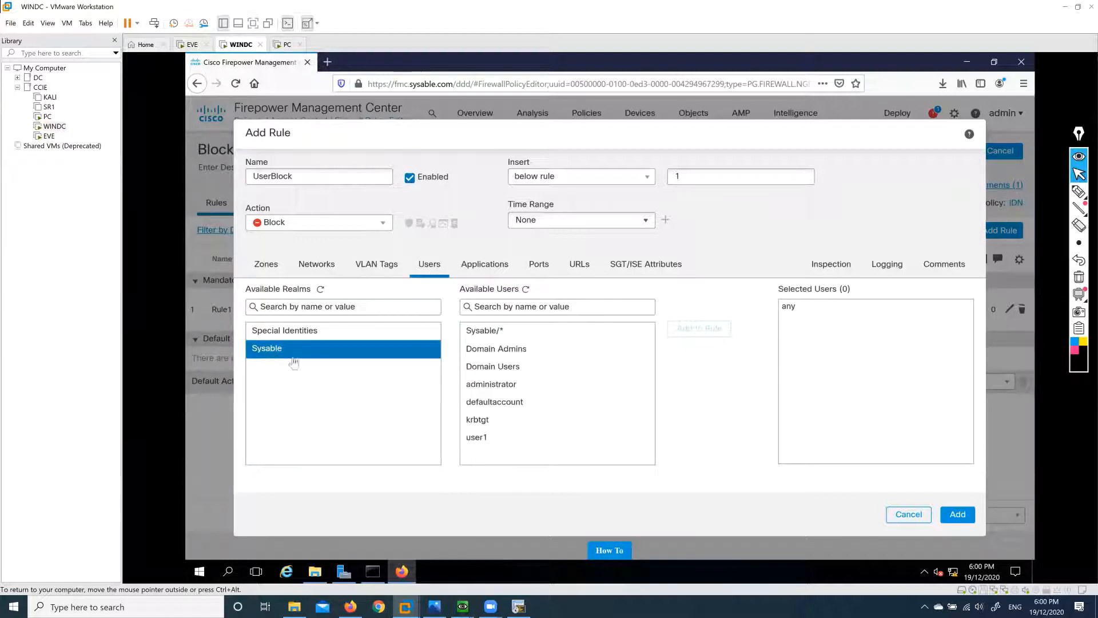
pyautogui.click(481, 403)
pyautogui.click(496, 436)
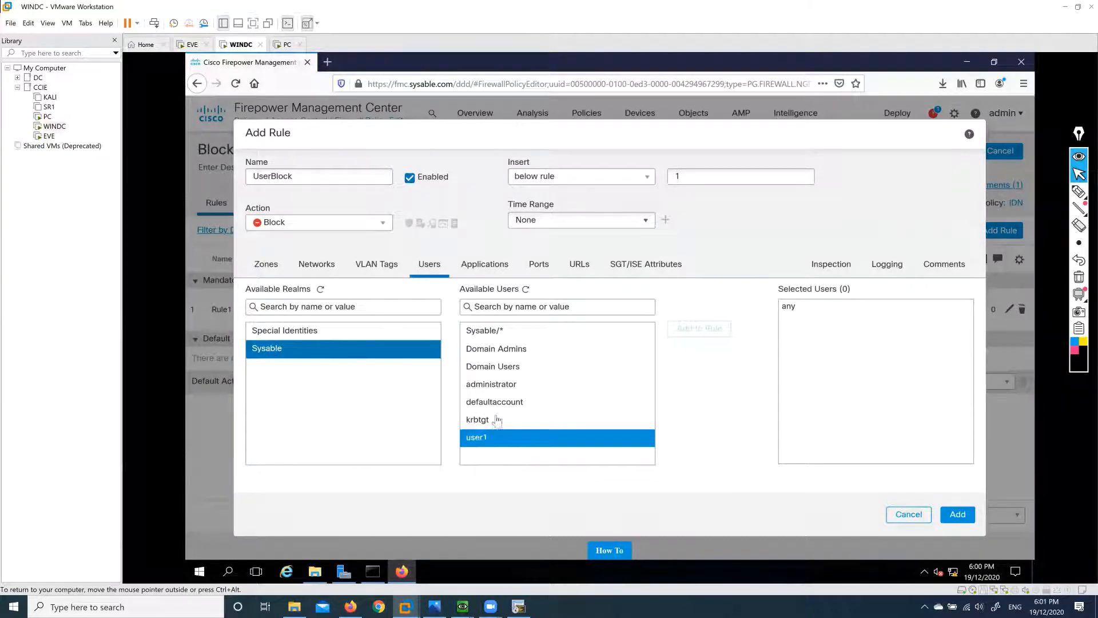
pyautogui.click(497, 421)
pyautogui.click(504, 403)
pyautogui.click(507, 366)
pyautogui.click(514, 338)
pyautogui.click(501, 385)
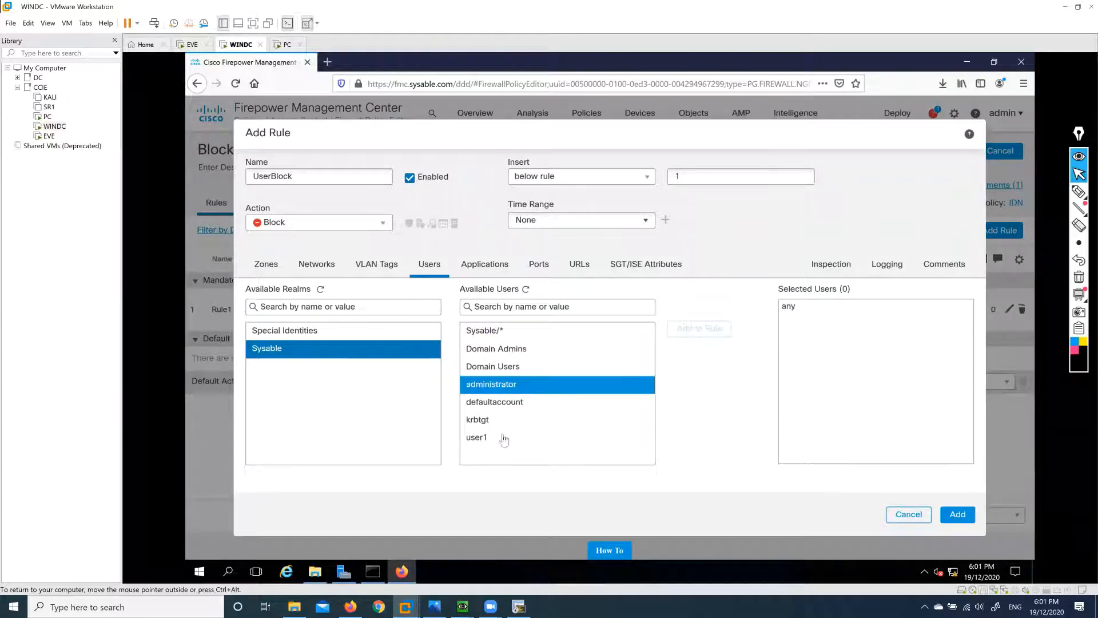
pyautogui.click(489, 438)
pyautogui.click(489, 421)
pyautogui.click(489, 439)
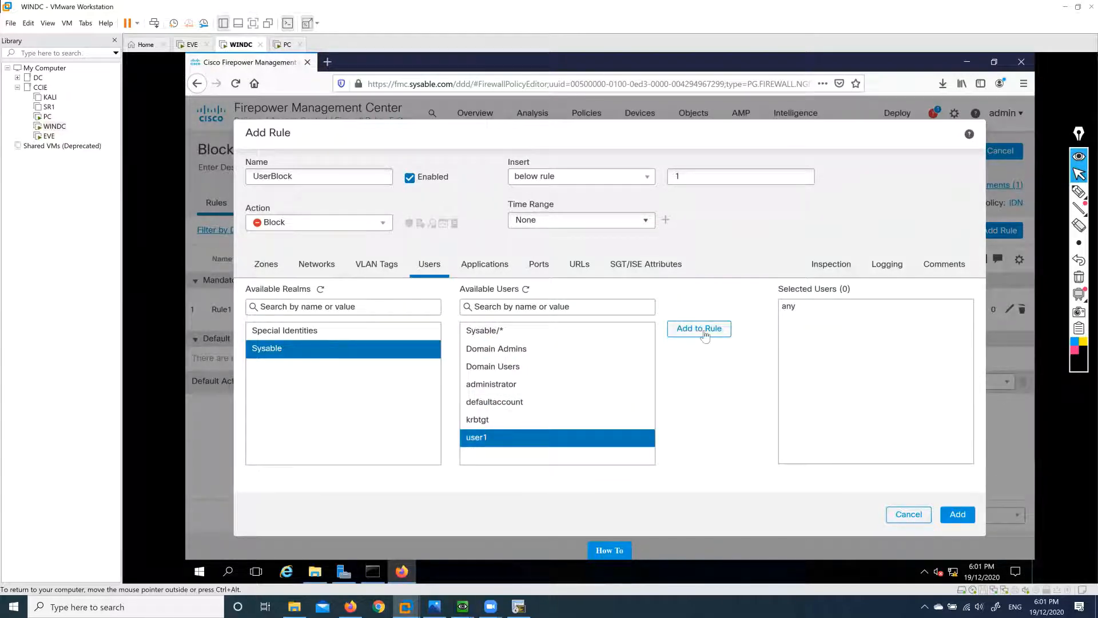
pyautogui.click(709, 329)
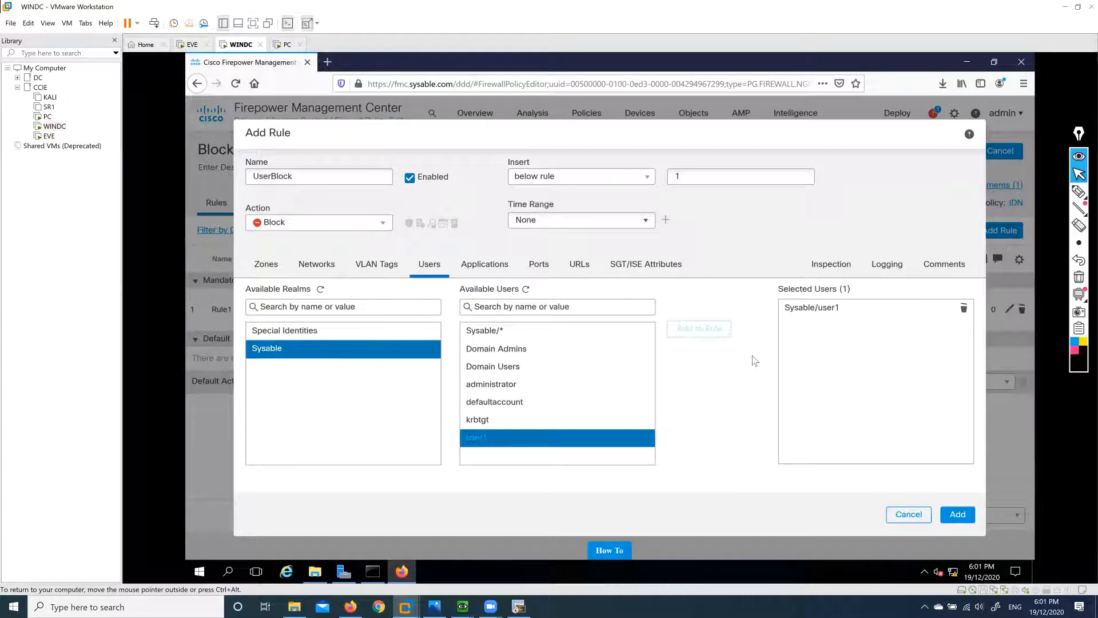
# Review the rule's name, zones, networks including the Servers contents, and users.
pyautogui.moveTo(344, 178); pyautogui.dragTo(223, 183)
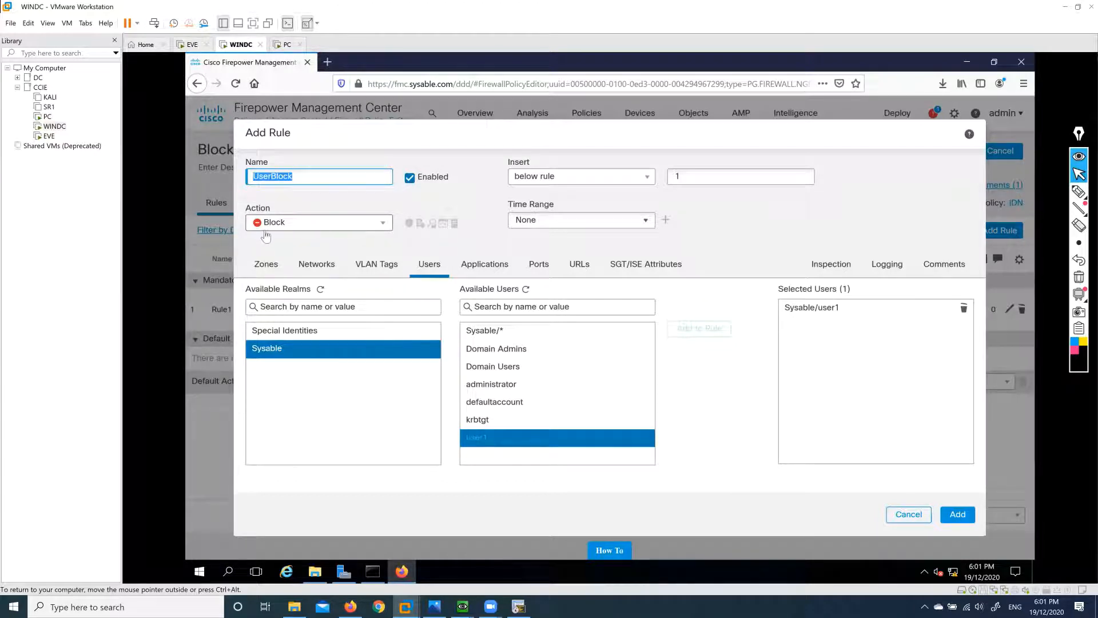
pyautogui.click(265, 265)
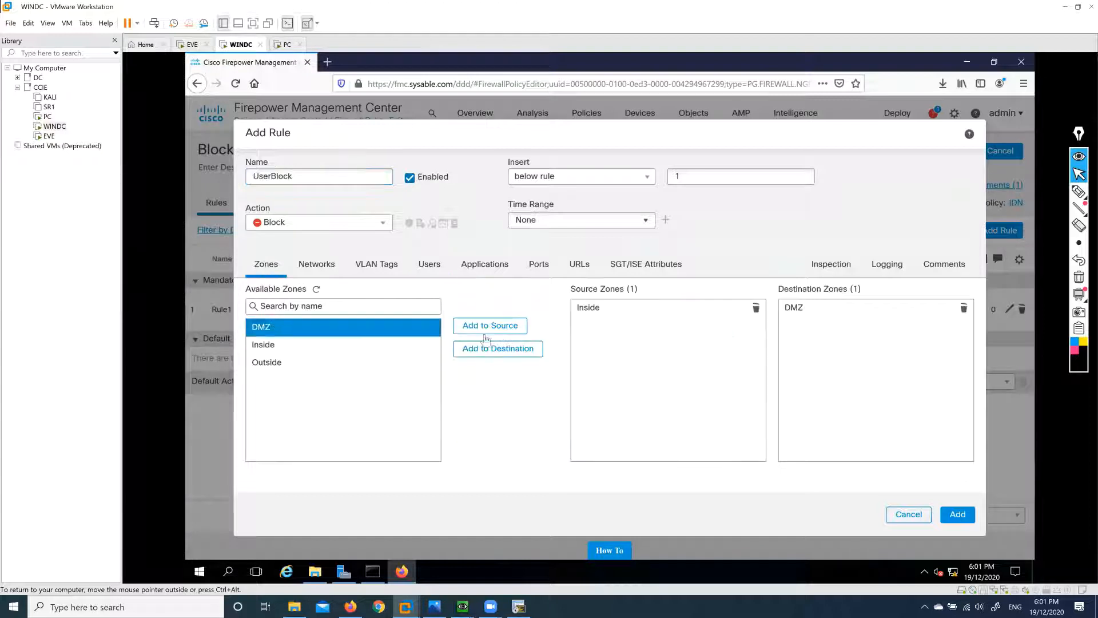
pyautogui.click(321, 269)
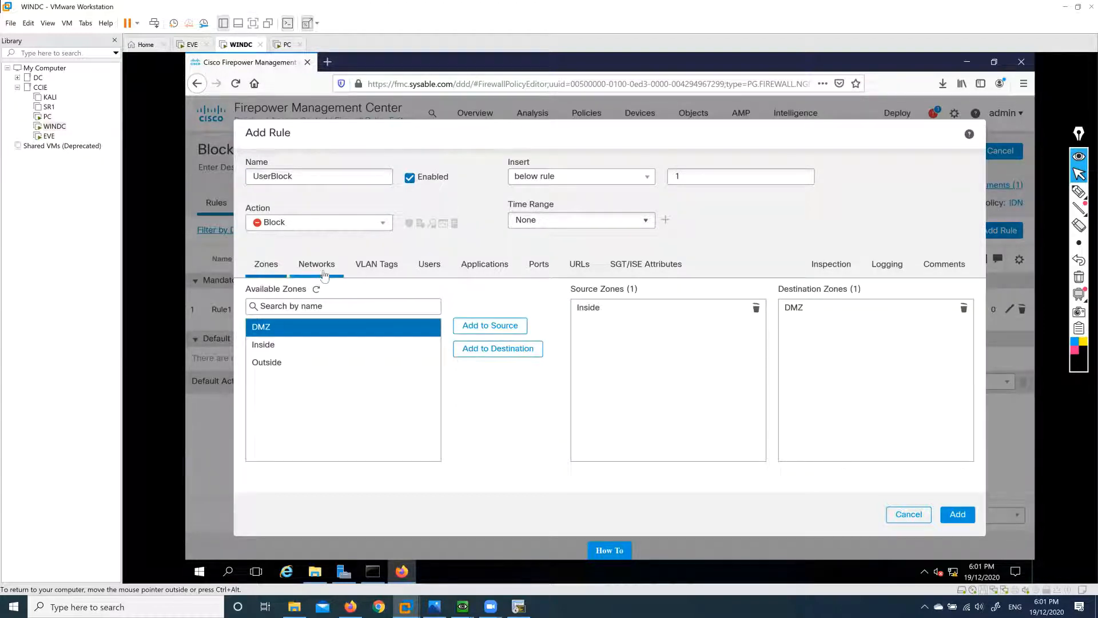
pyautogui.click(598, 338)
pyautogui.click(799, 336)
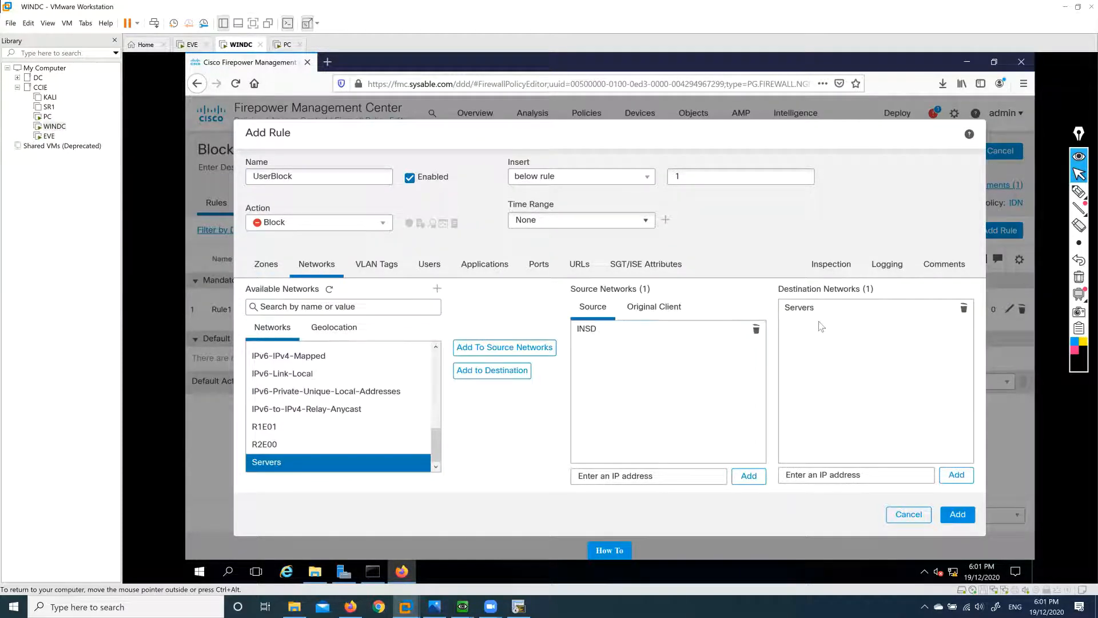
pyautogui.click(822, 312)
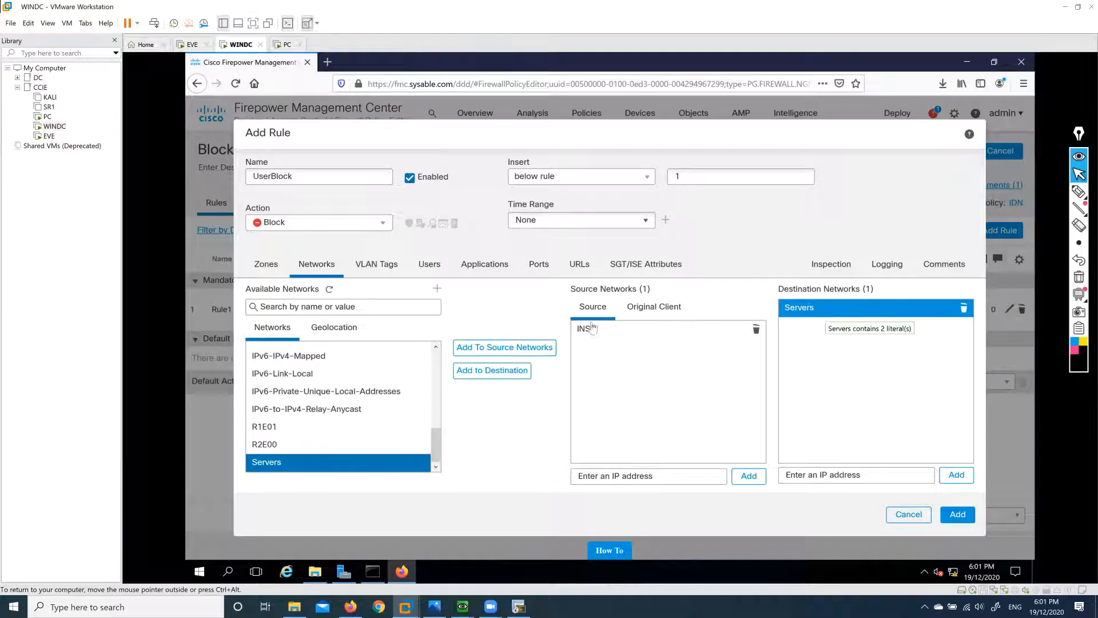
pyautogui.click(429, 270)
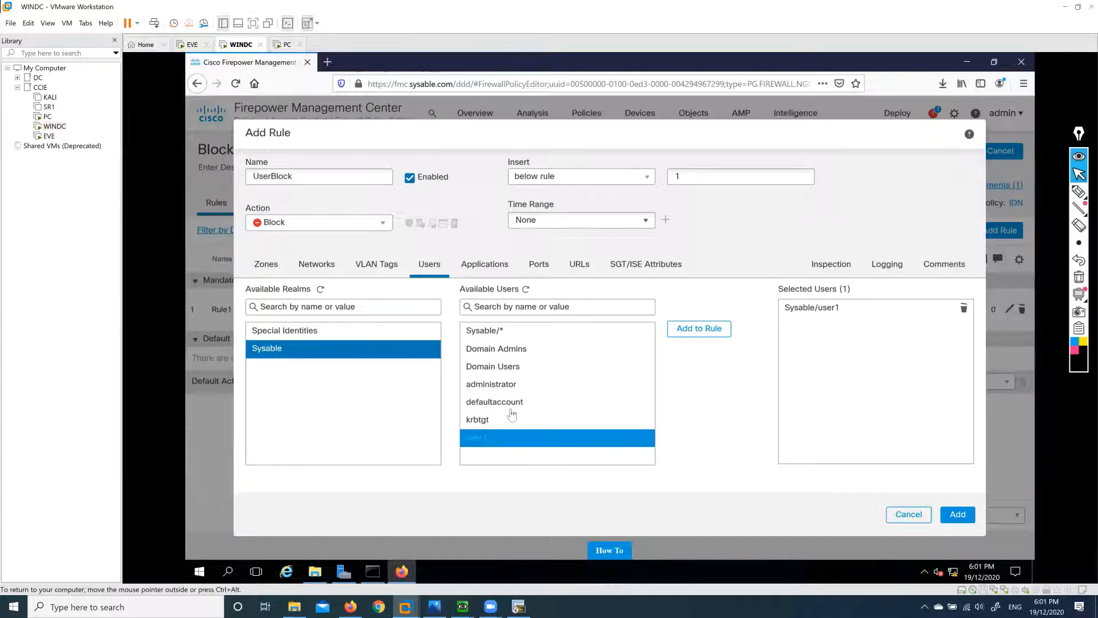
# Add HTTP as a destination port.
pyautogui.click(539, 266)
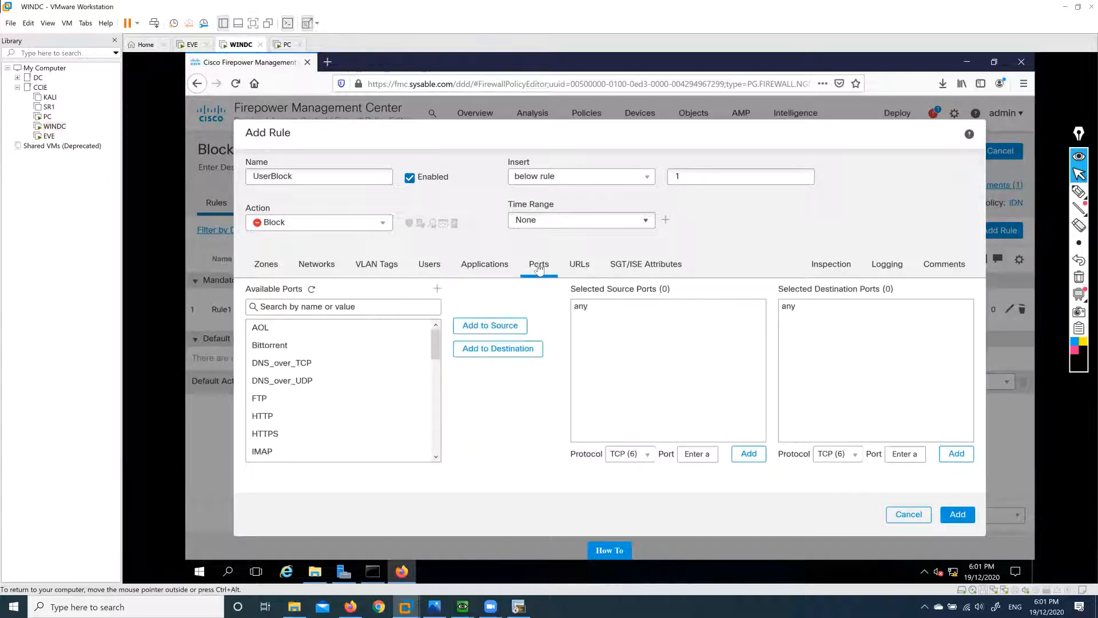
pyautogui.click(263, 419)
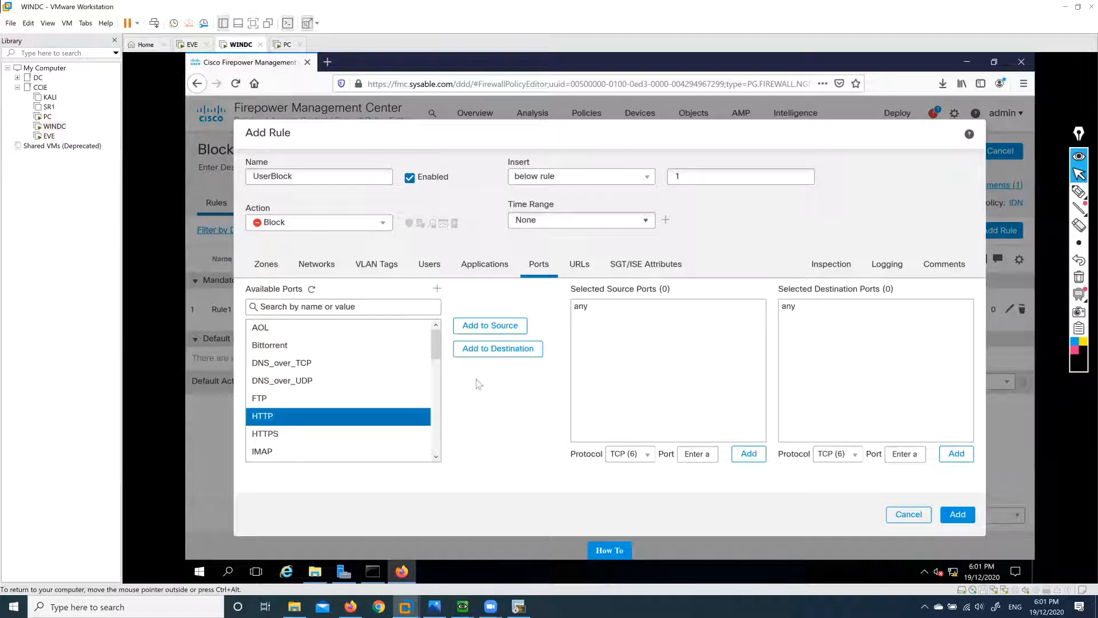
pyautogui.click(512, 350)
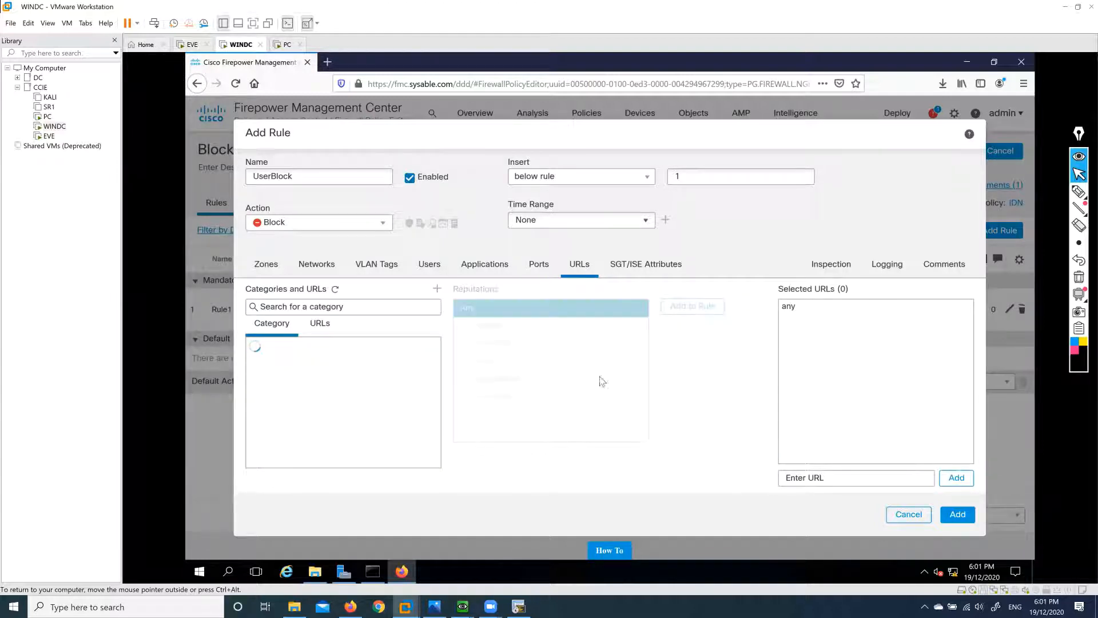
# Browse URL categories such as Botnets, Astrology, Adult, Advertisements, Alcohol and Gambling, then view inspection settings.
pyautogui.click(281, 398)
pyautogui.scroll(-6, 281, 402)
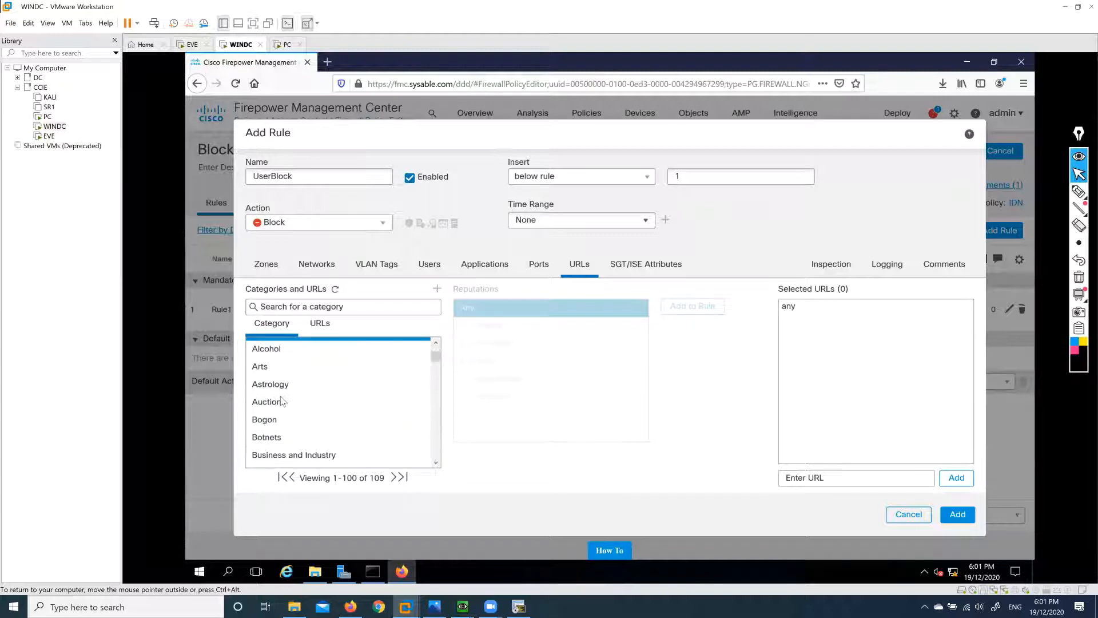
pyautogui.scroll(-3, 337, 406)
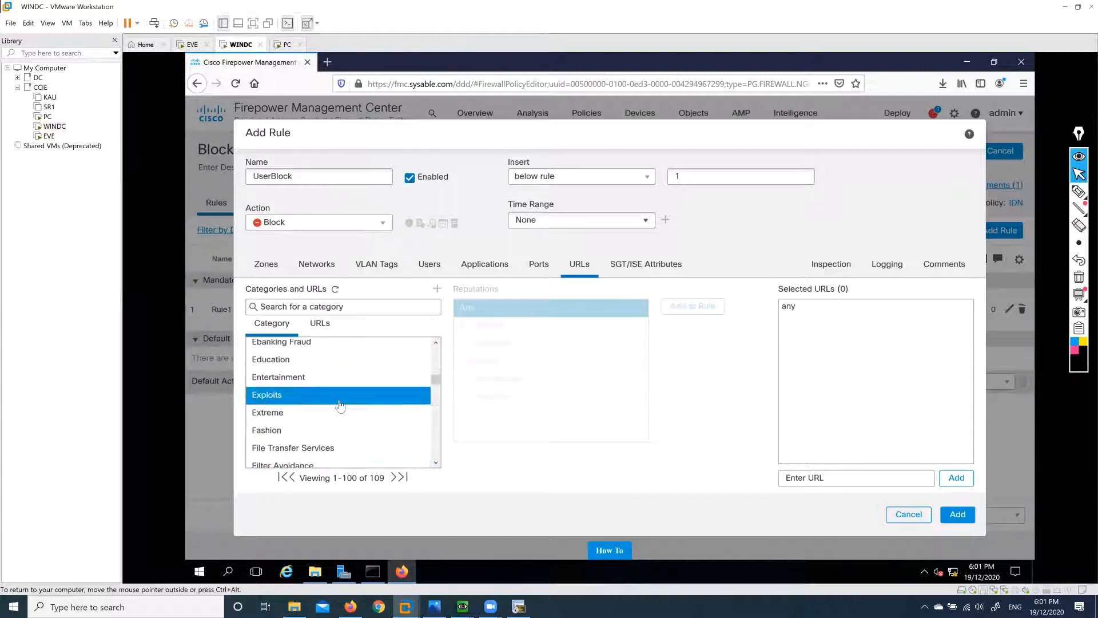
pyautogui.scroll(6, 343, 407)
pyautogui.scroll(3, 345, 407)
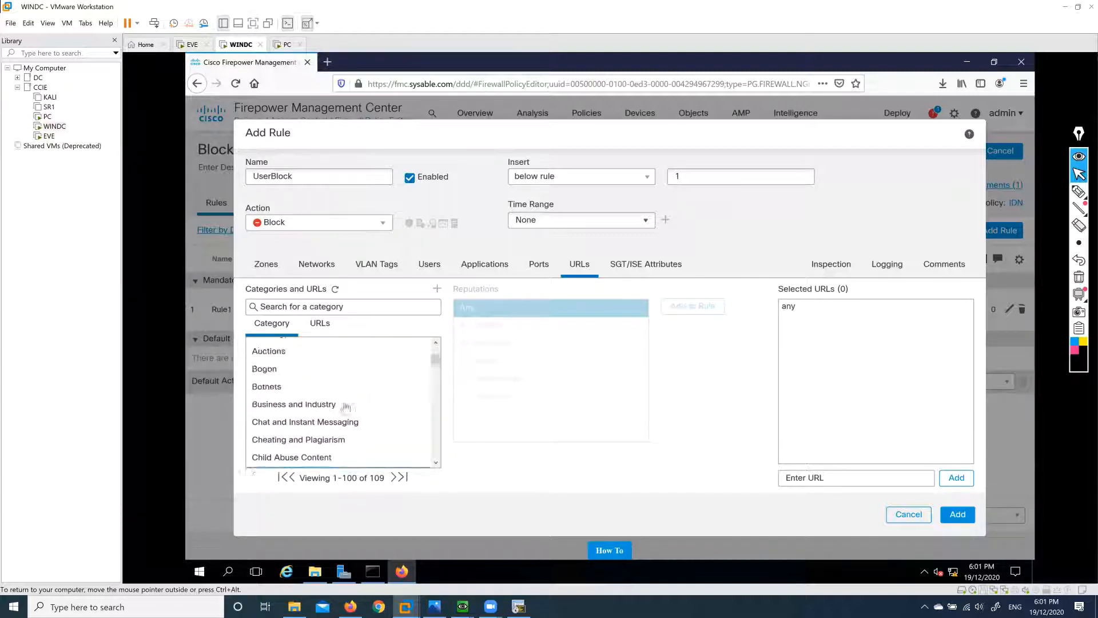
pyautogui.click(345, 406)
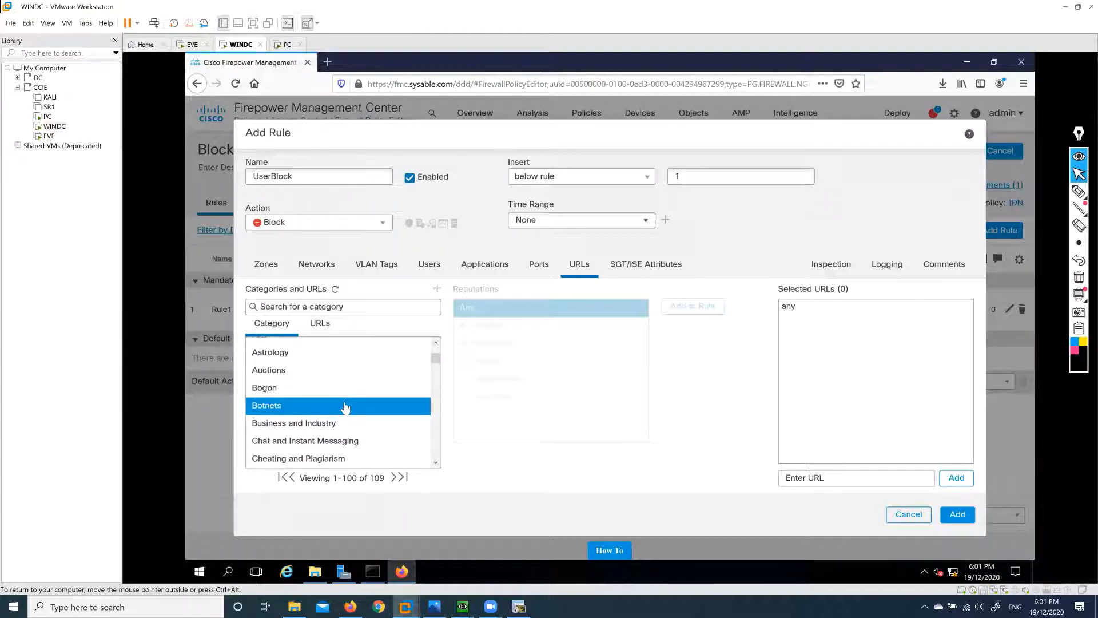
pyautogui.scroll(3, 344, 407)
pyautogui.click(345, 406)
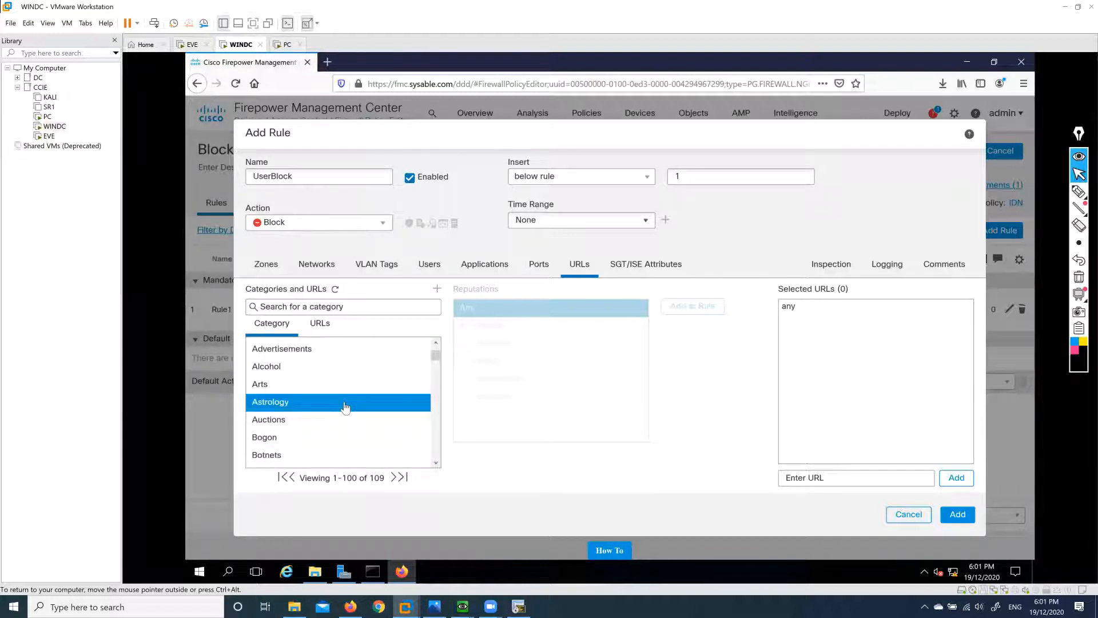
pyautogui.scroll(3, 344, 405)
pyautogui.click(305, 384)
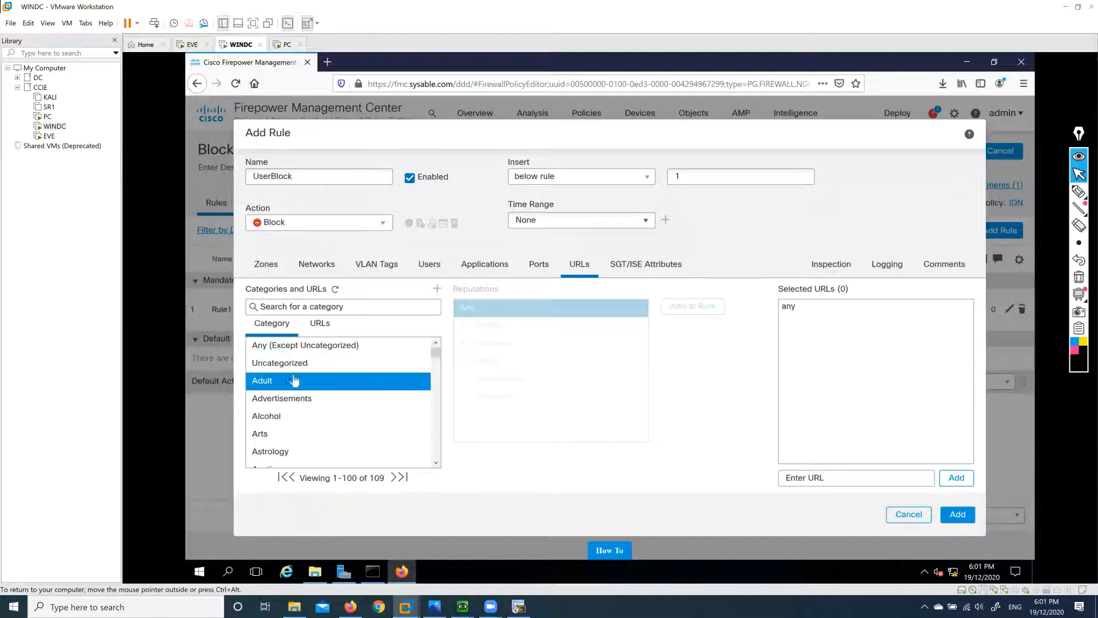
pyautogui.click(312, 399)
pyautogui.click(324, 420)
pyautogui.scroll(-3, 326, 424)
pyautogui.scroll(-10, 326, 423)
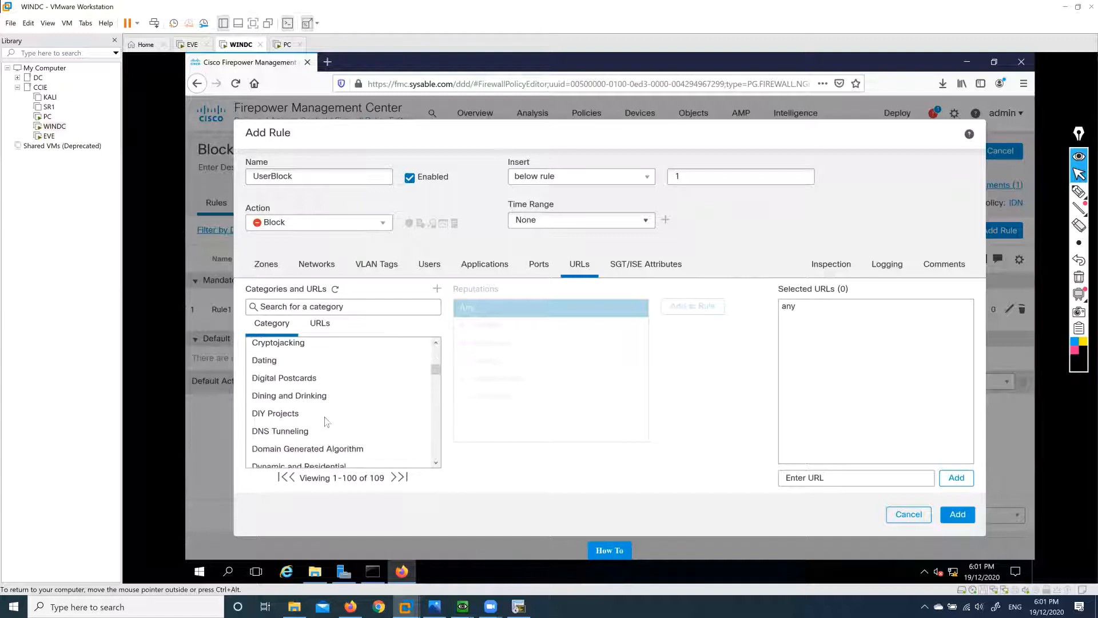
pyautogui.click(309, 420)
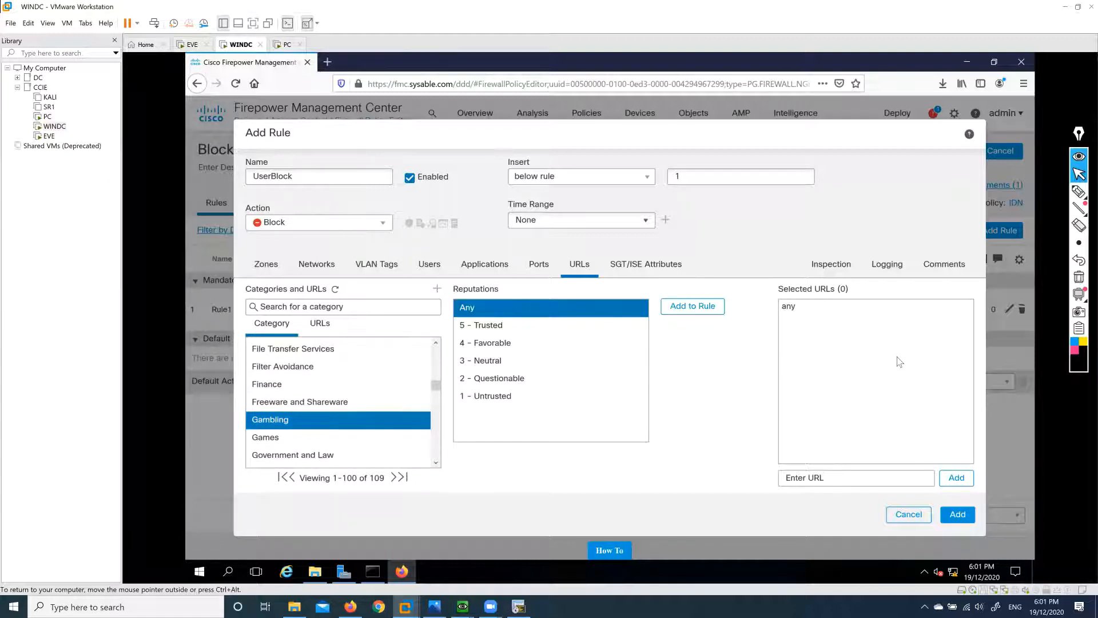
pyautogui.click(828, 268)
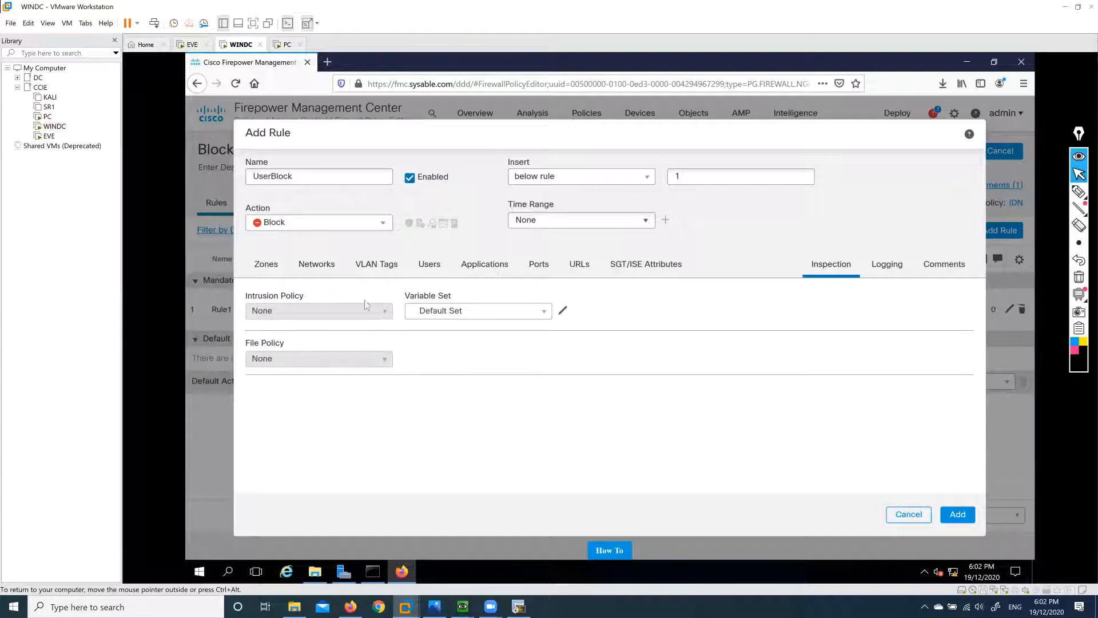
# Try the Allow, Monitor and Trust actions, then set UserBlock back to Block.
pyautogui.click(295, 226)
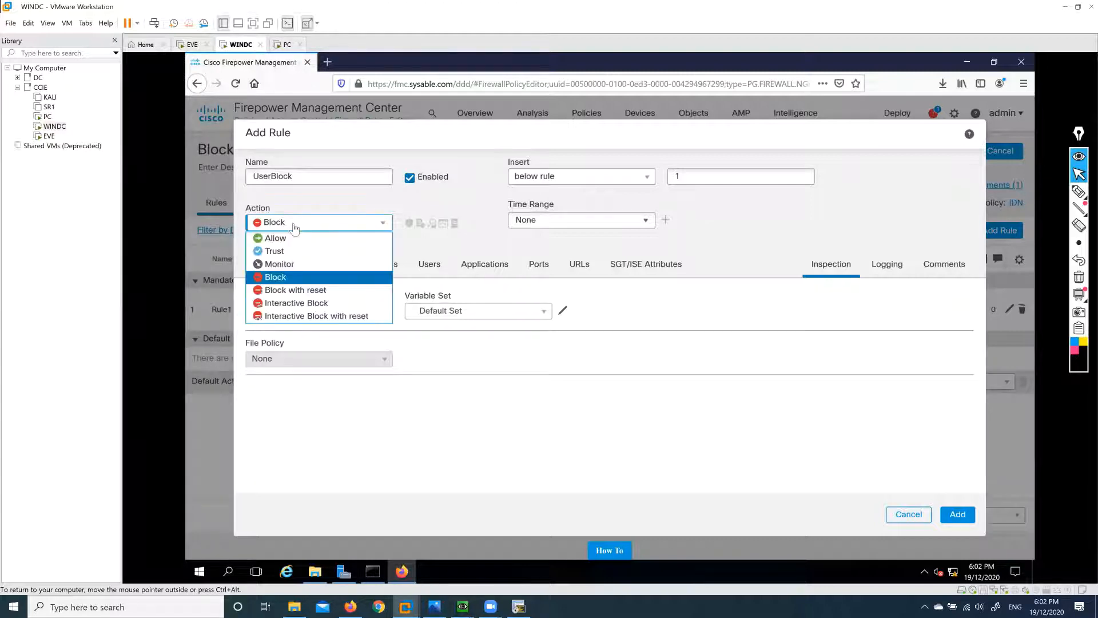
pyautogui.click(285, 239)
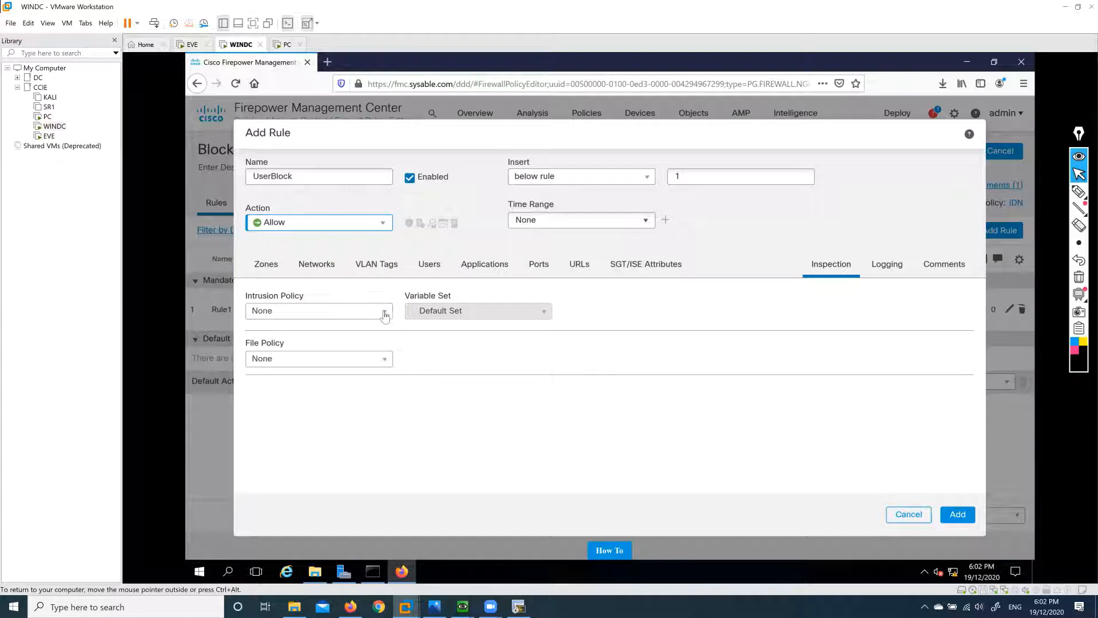
pyautogui.click(384, 314)
pyautogui.click(382, 223)
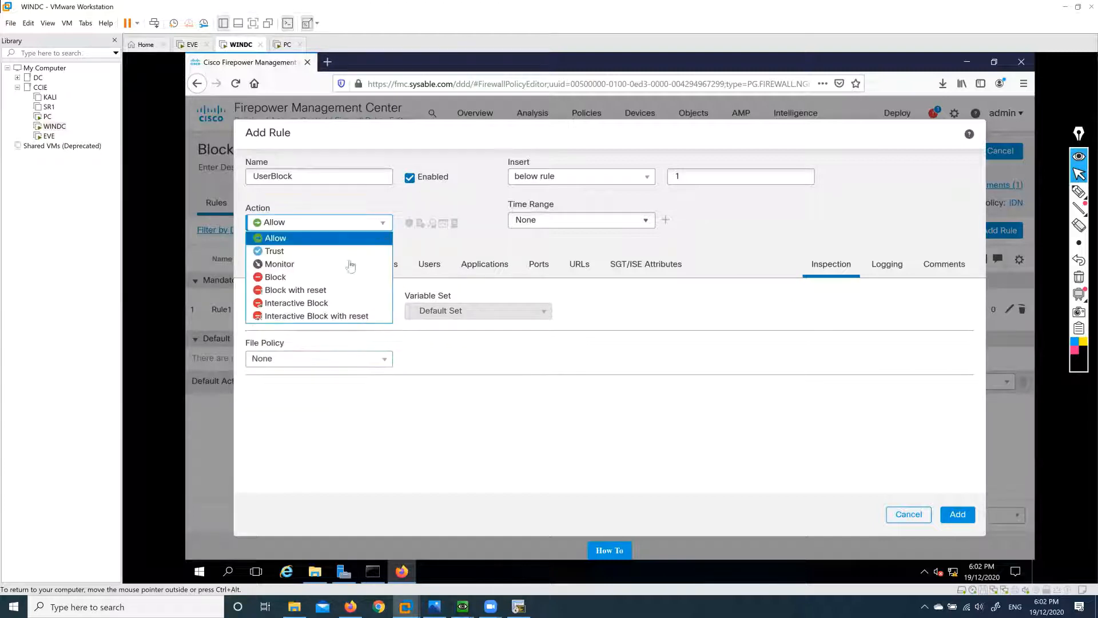
pyautogui.click(320, 263)
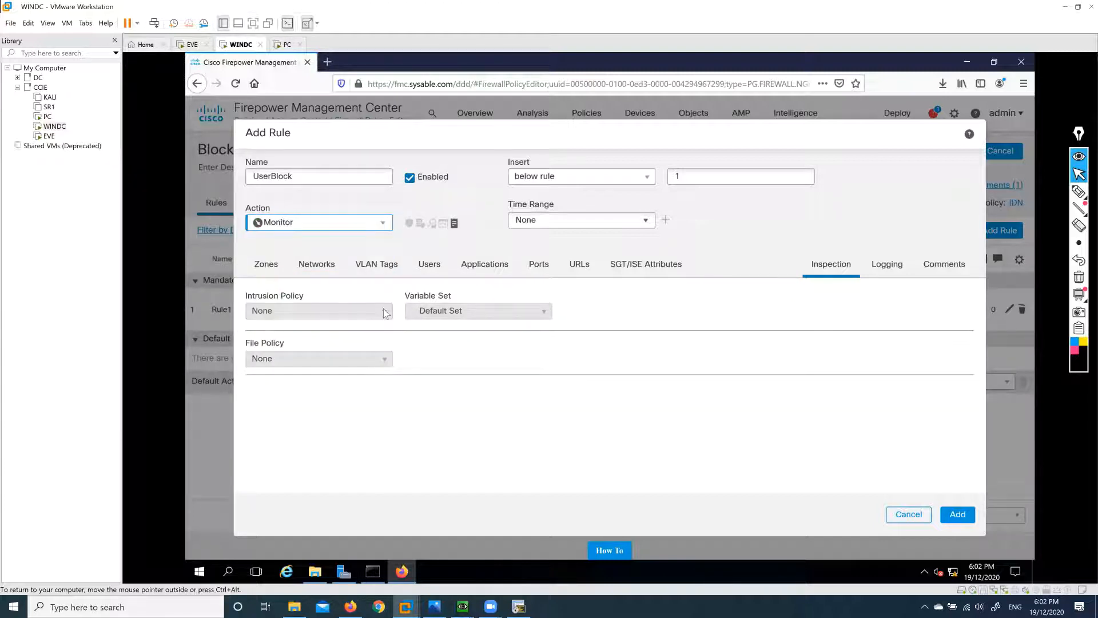
pyautogui.click(380, 223)
pyautogui.click(323, 249)
pyautogui.click(385, 229)
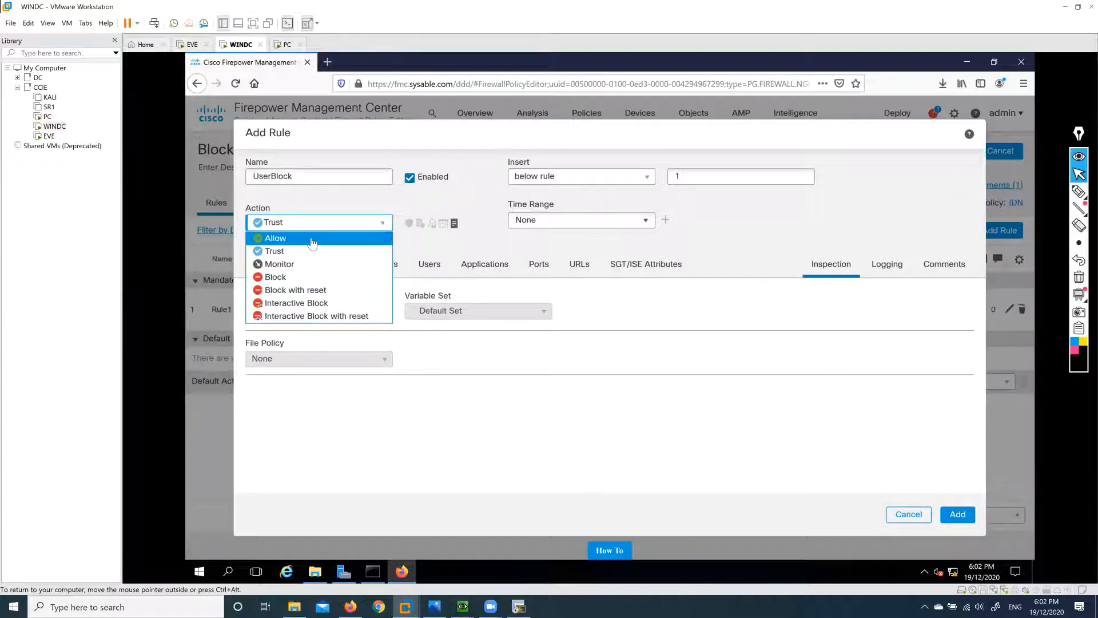
pyautogui.click(424, 355)
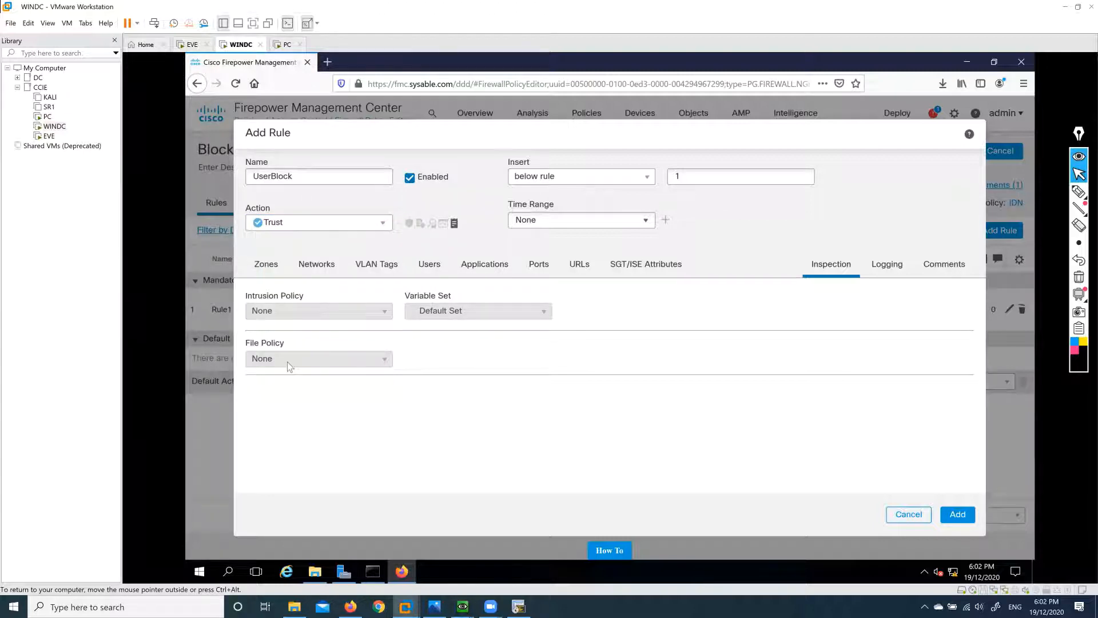
pyautogui.click(380, 223)
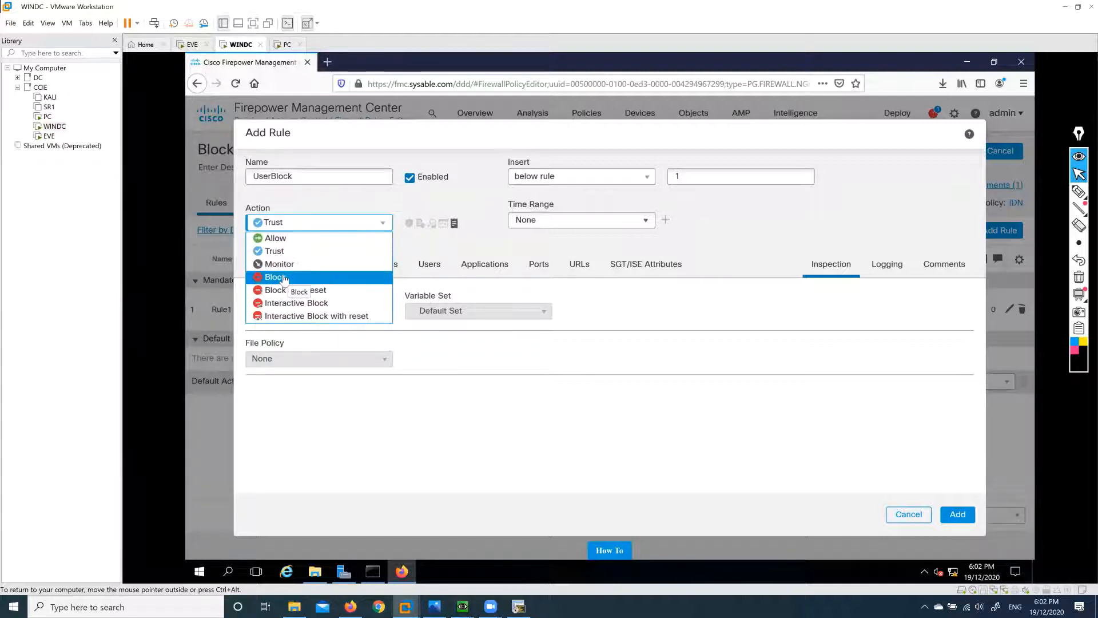
pyautogui.click(277, 278)
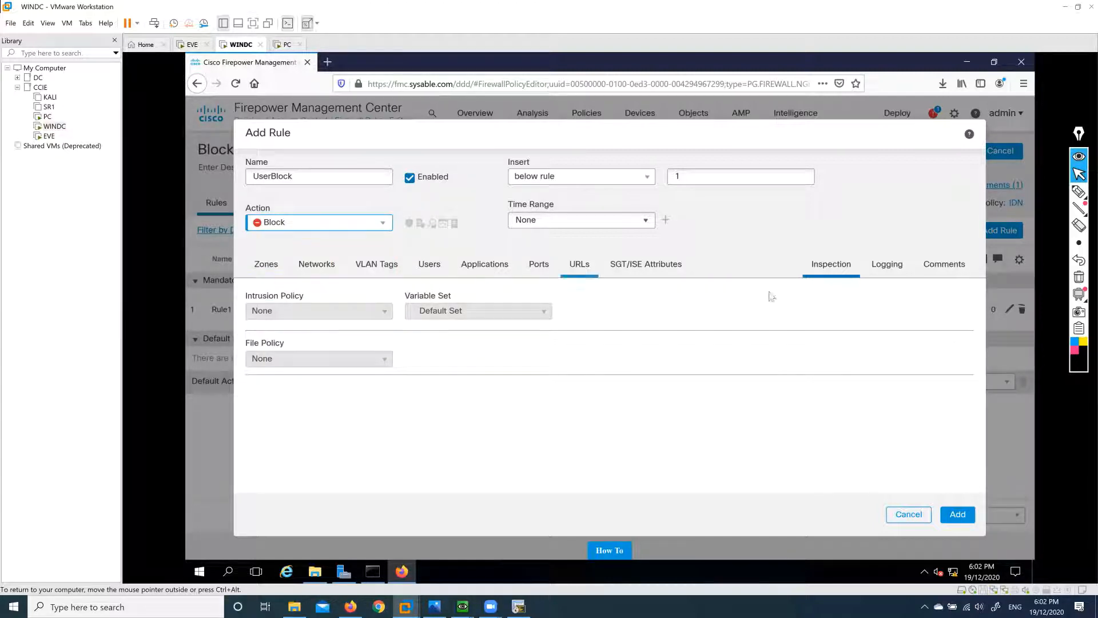
# Save the UserBlock rule with connection-start logging, then switch to the PC machine.
pyautogui.click(885, 270)
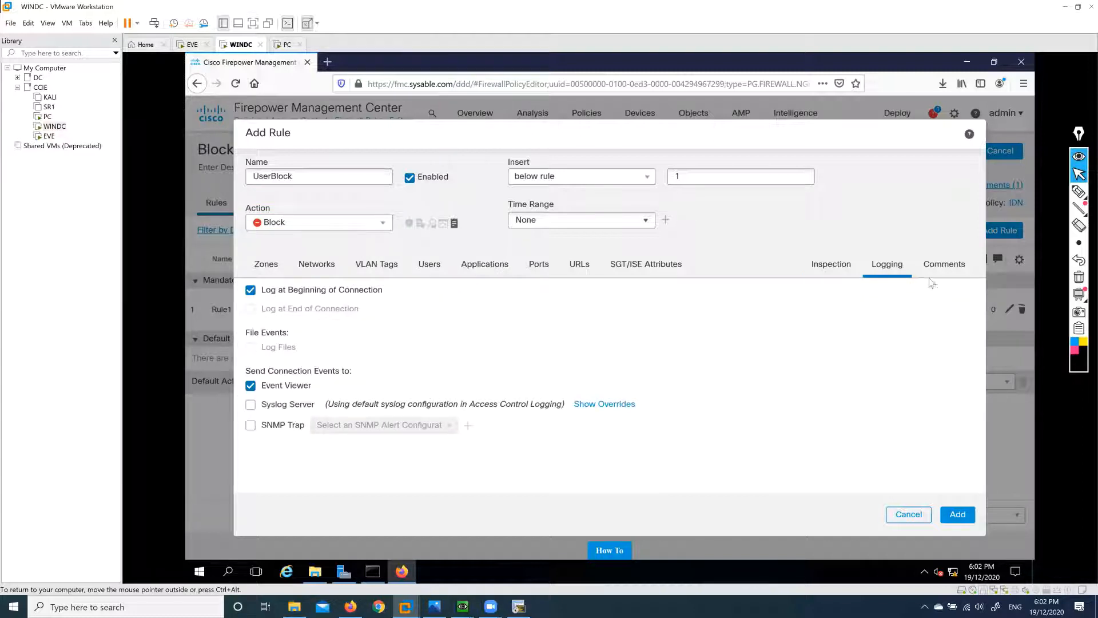
pyautogui.click(952, 517)
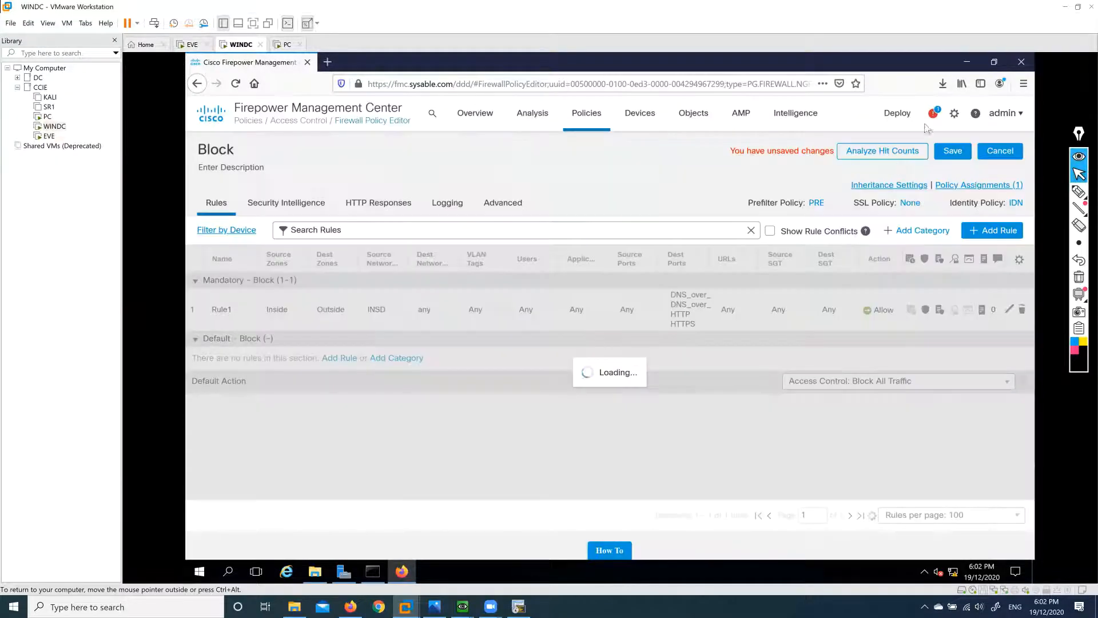
pyautogui.click(934, 114)
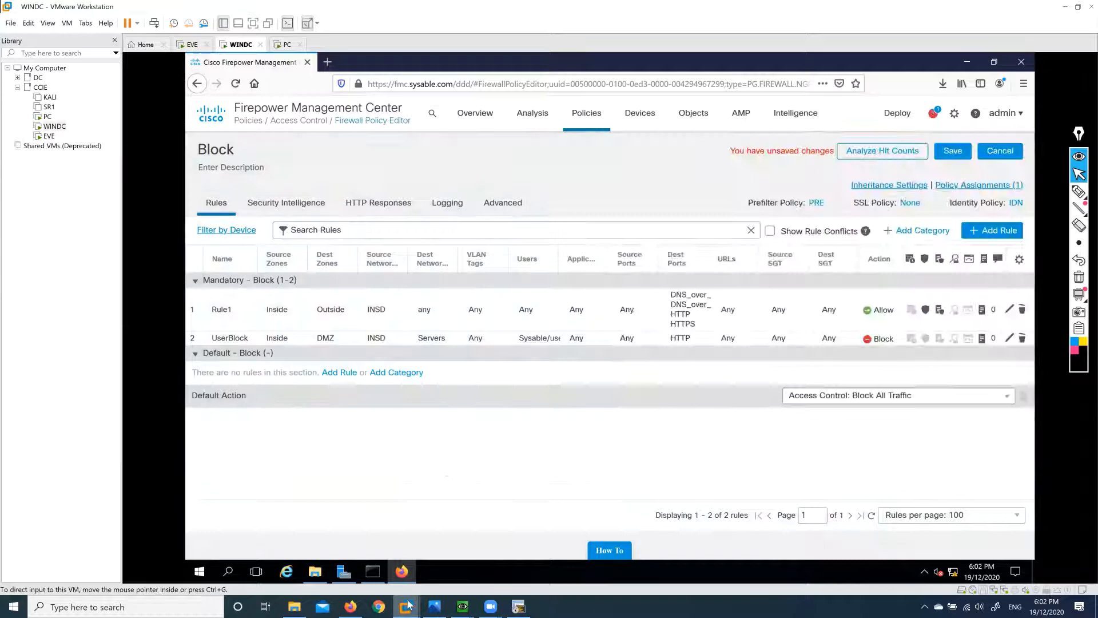
pyautogui.moveTo(409, 604)
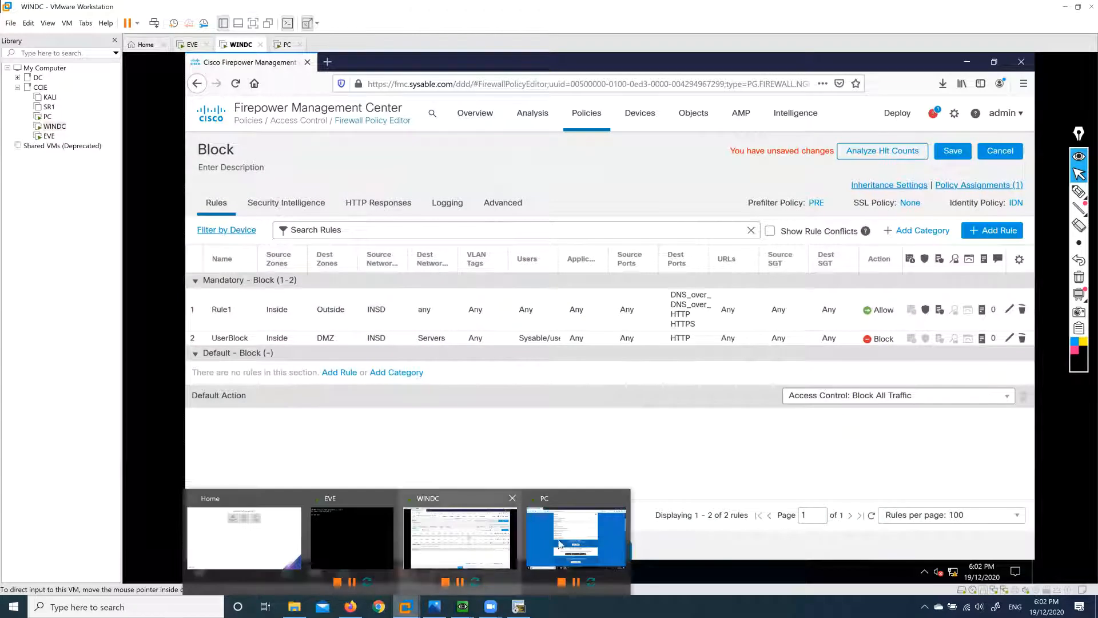
pyautogui.click(577, 543)
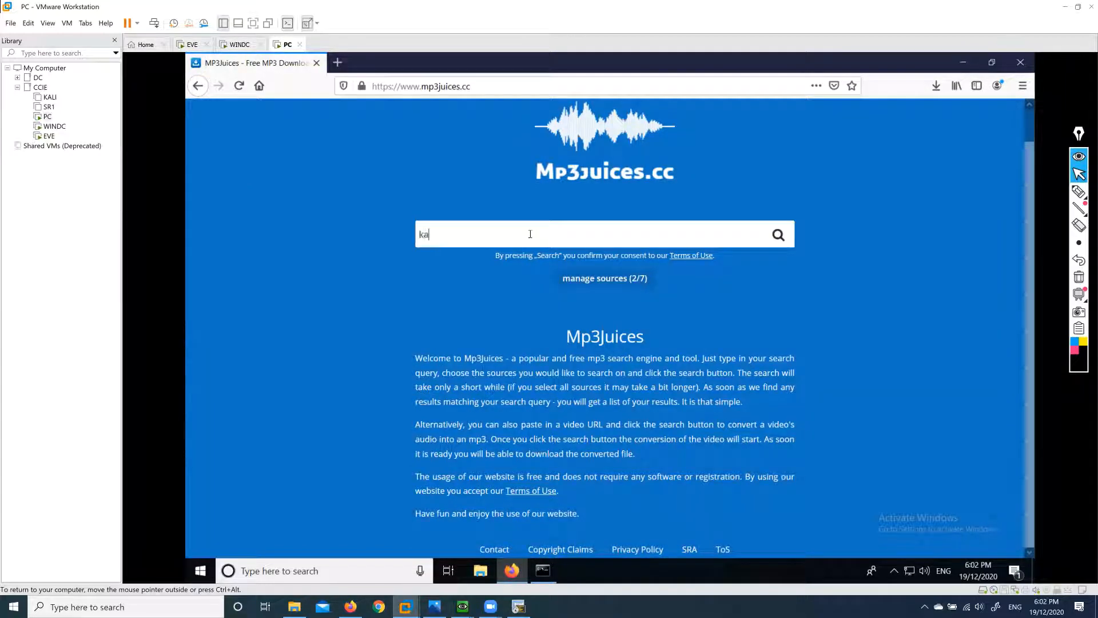
# Search MP3Juices for katy perry and download the Roar mp3, refusing site notifications.
pyautogui.write('ty perr')
pyautogui.write('y')
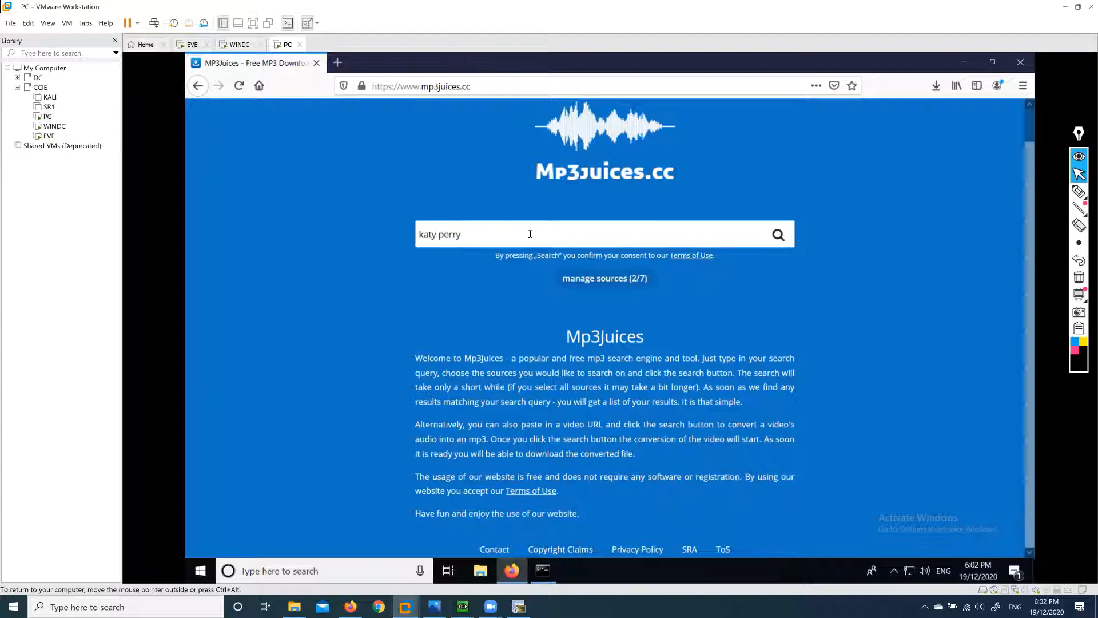
pyautogui.press('Return')
pyautogui.scroll(-2, 725, 437)
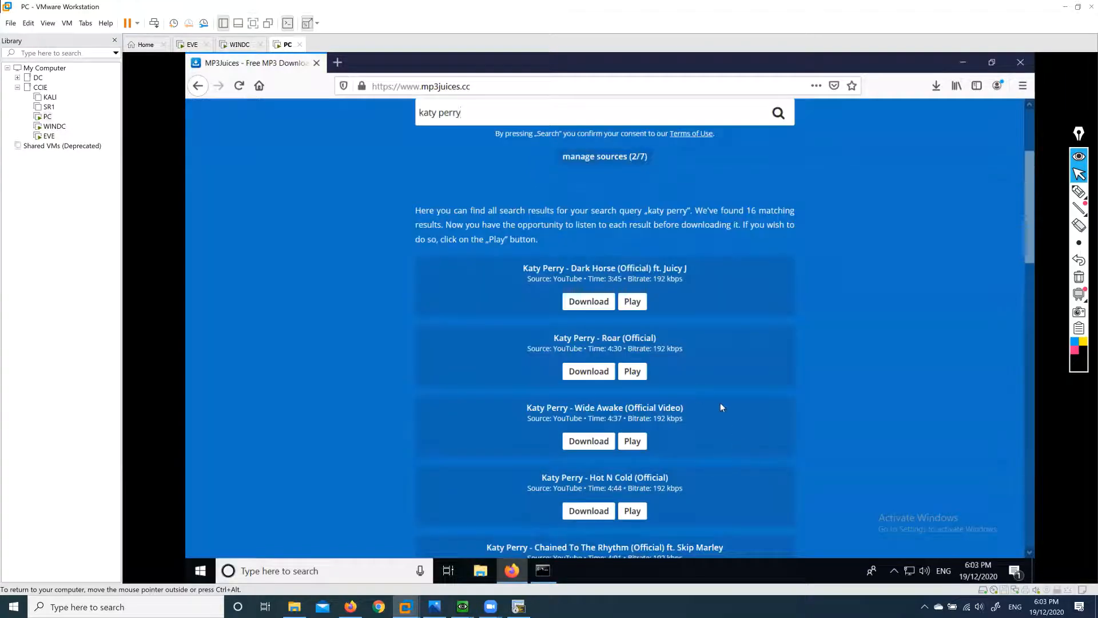
pyautogui.click(587, 373)
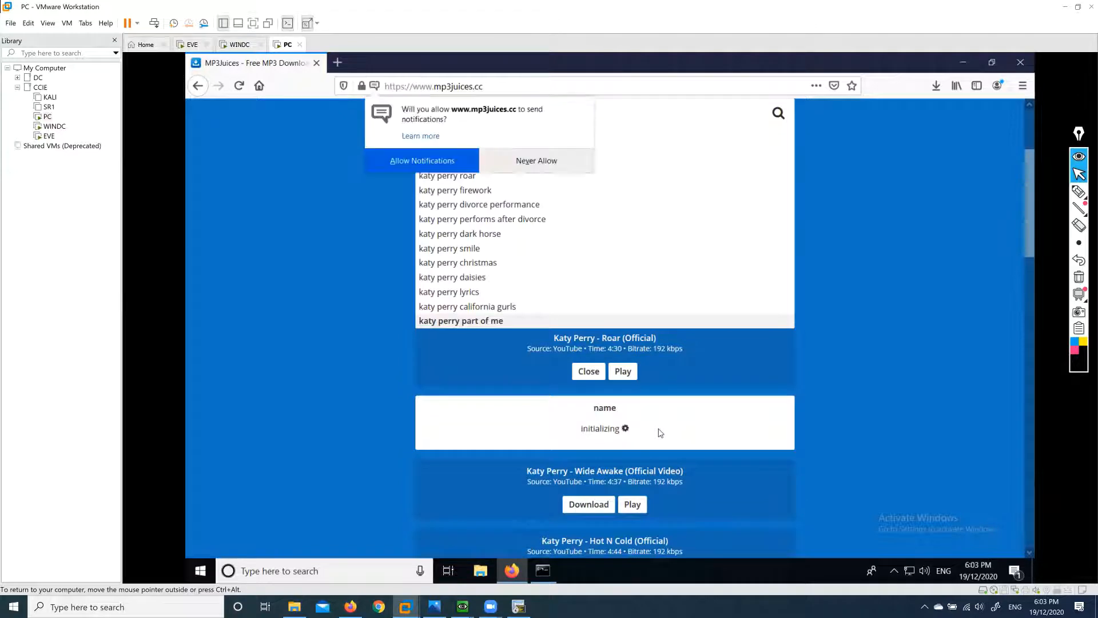
pyautogui.click(517, 161)
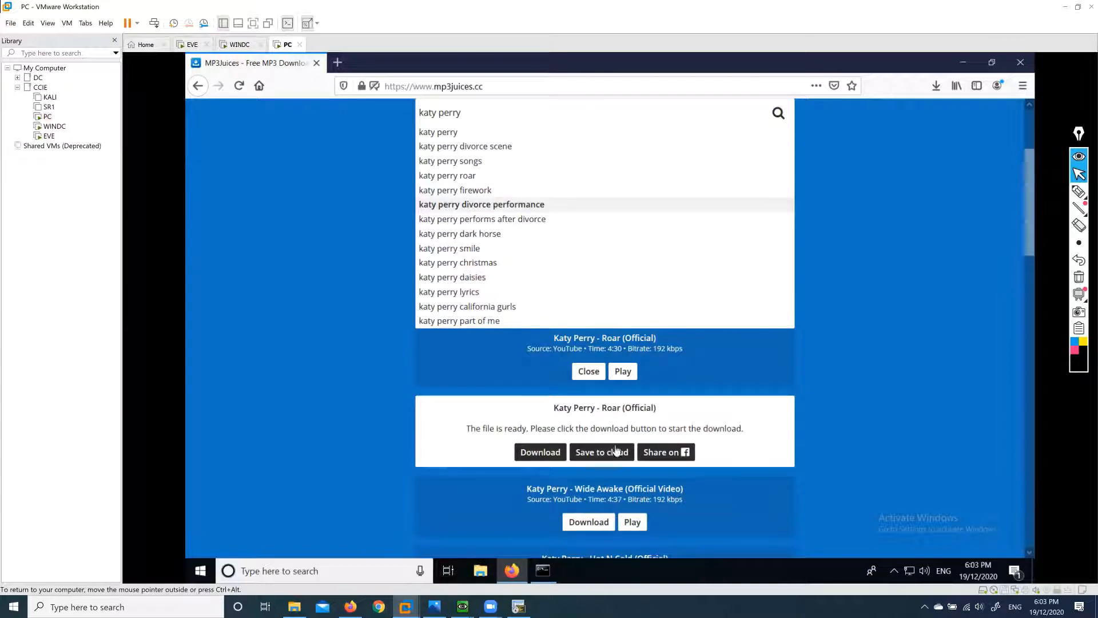
pyautogui.click(551, 452)
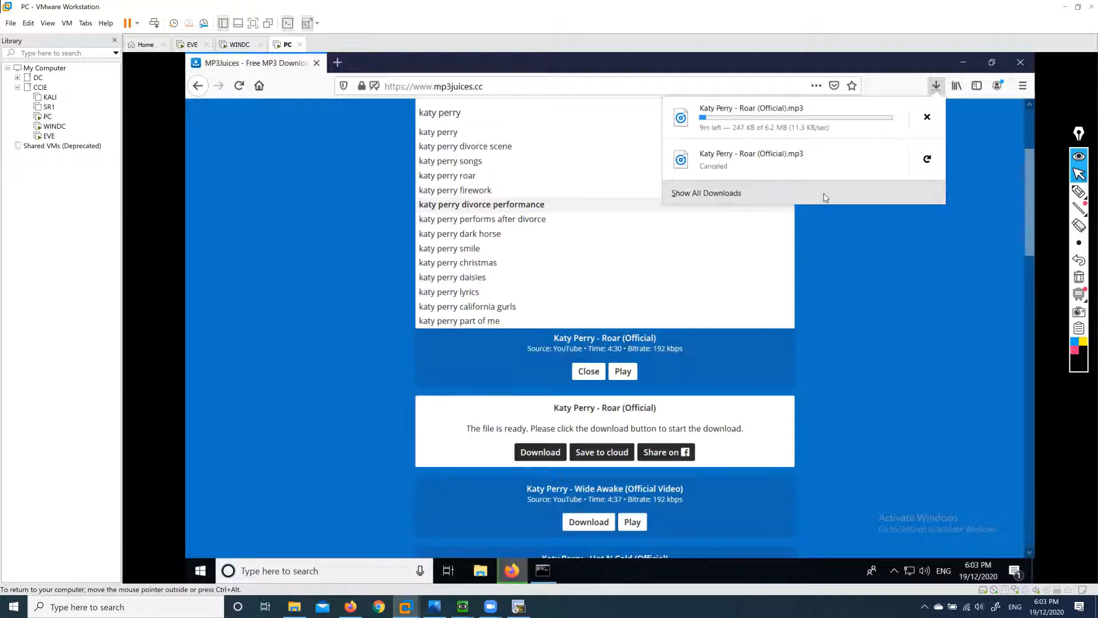
# Cancel the Roar download and return to the WINDC Firepower console.
pyautogui.click(927, 117)
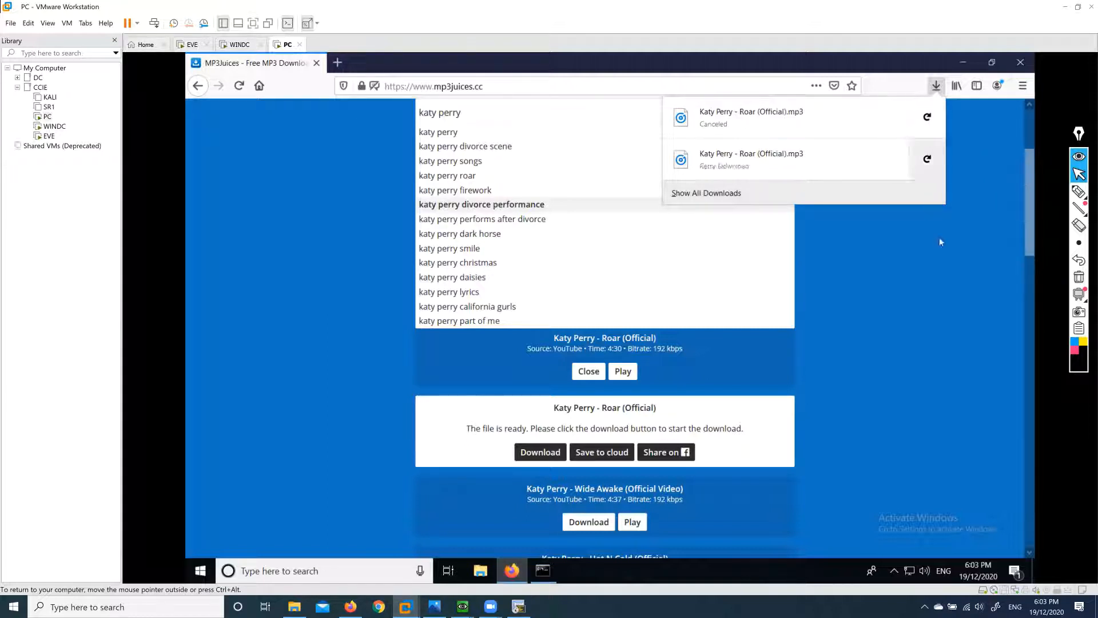
pyautogui.hotkey('ctrl', 'shift', 'p')
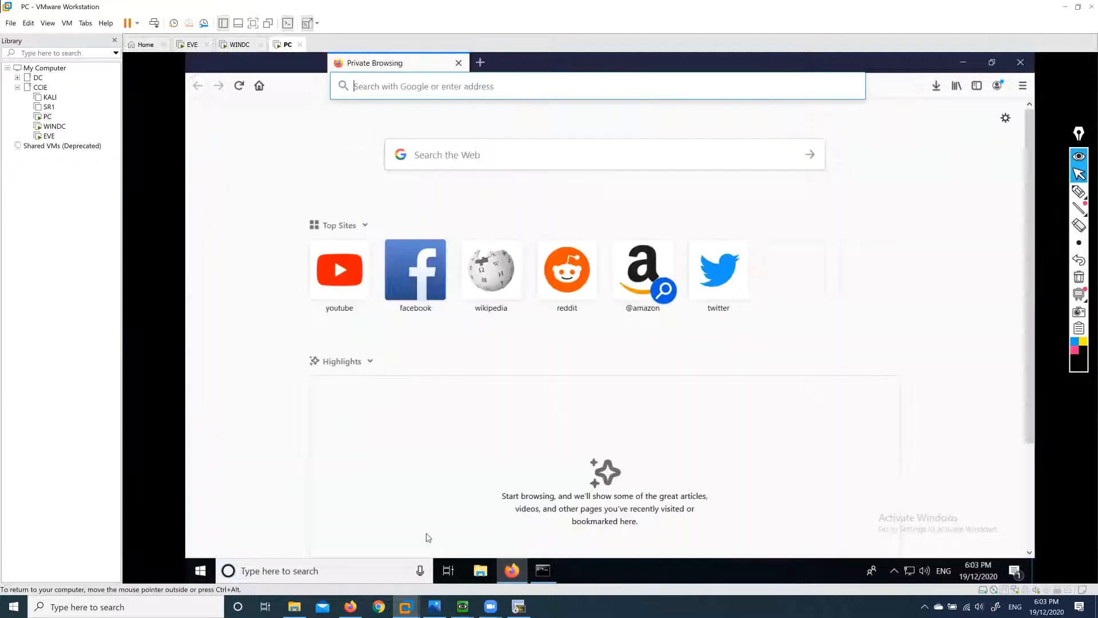
pyautogui.moveTo(405, 606)
pyautogui.click(479, 546)
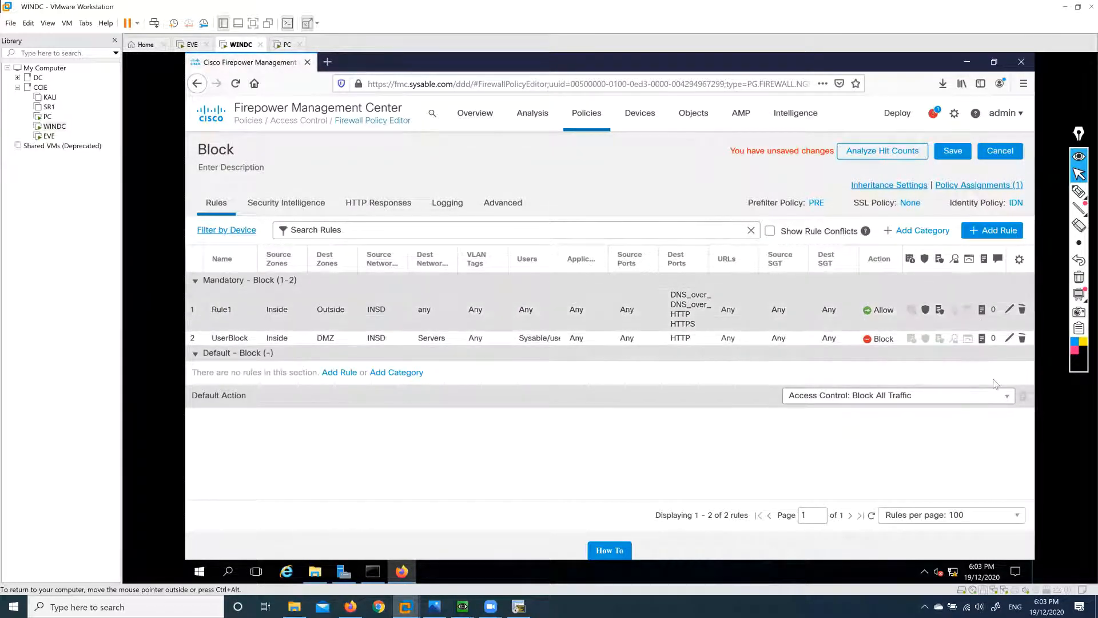
# Remove the UserBlock rule, switch the identity policy from IDN to None, and save.
pyautogui.click(1022, 339)
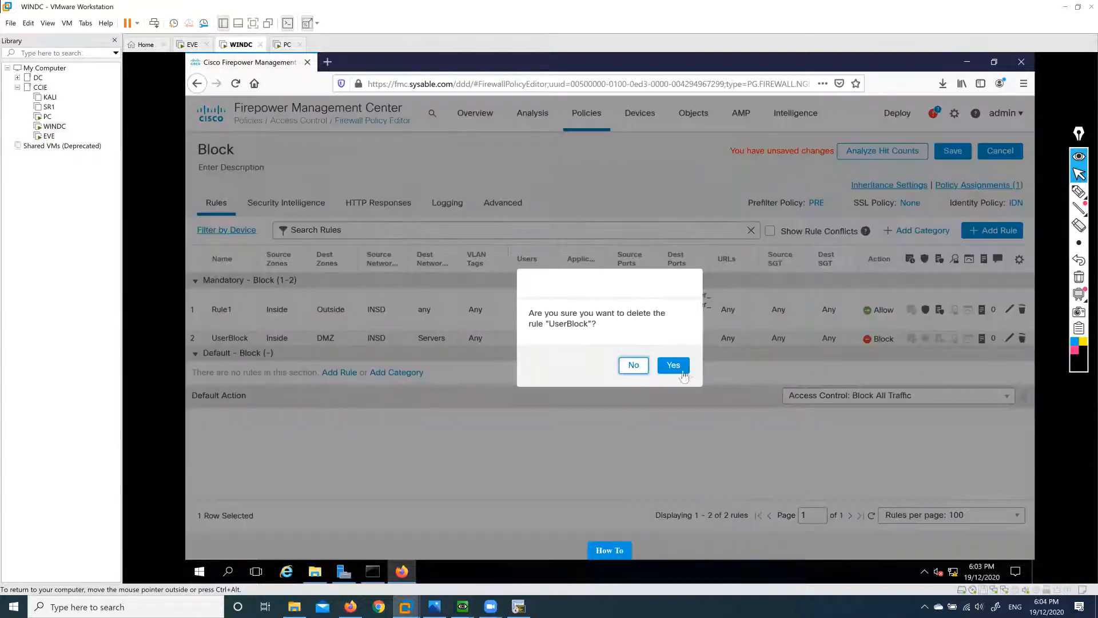
pyautogui.click(673, 365)
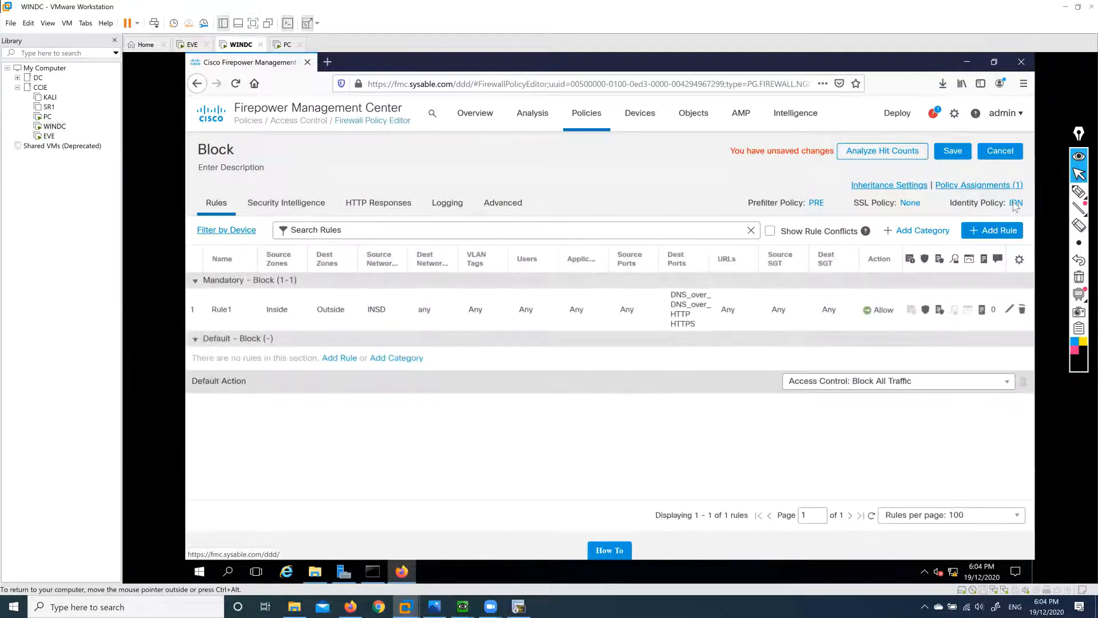
pyautogui.click(1015, 203)
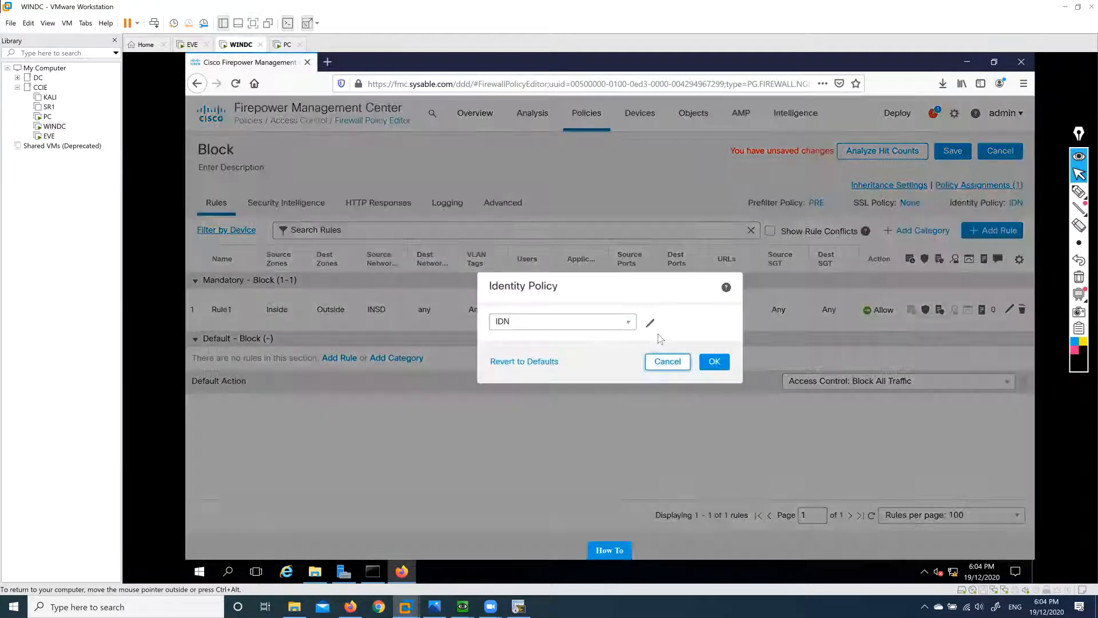
pyautogui.click(628, 323)
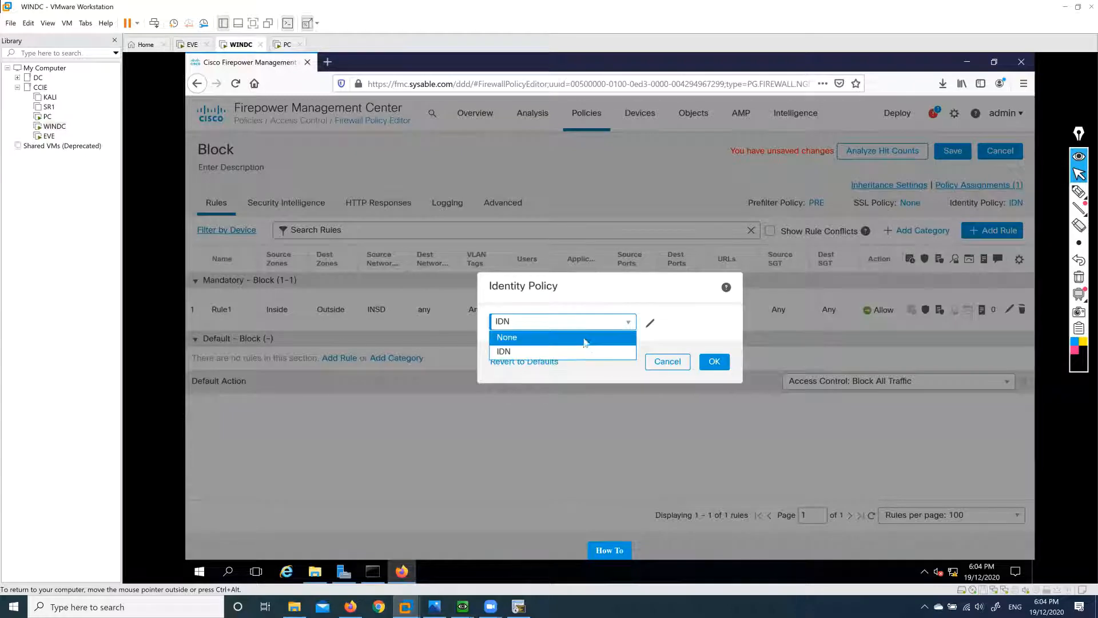
pyautogui.click(541, 337)
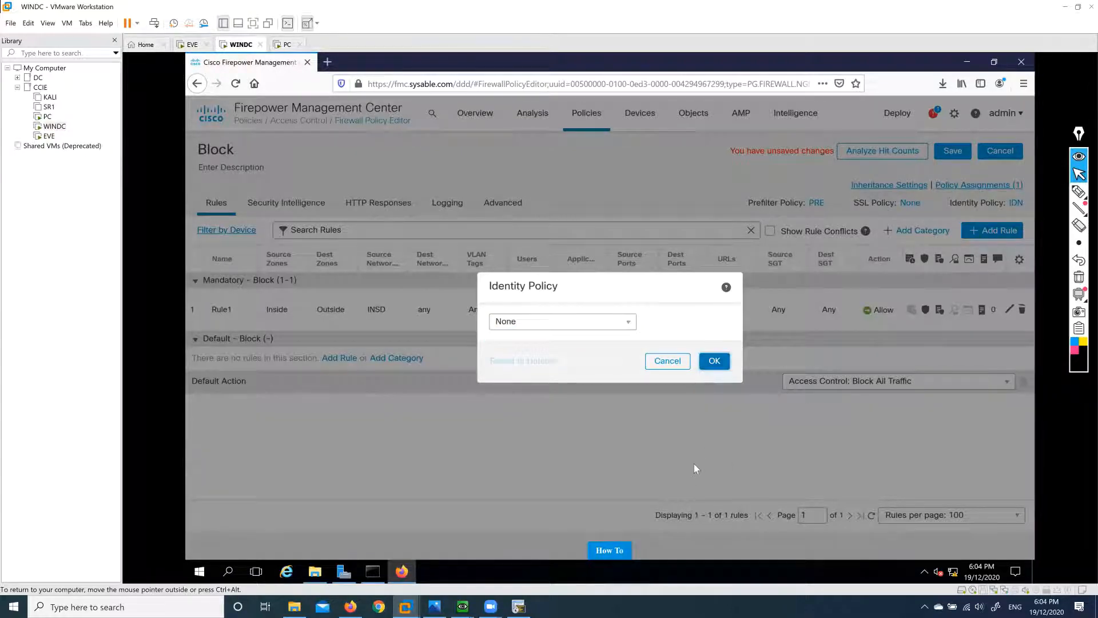
pyautogui.click(715, 360)
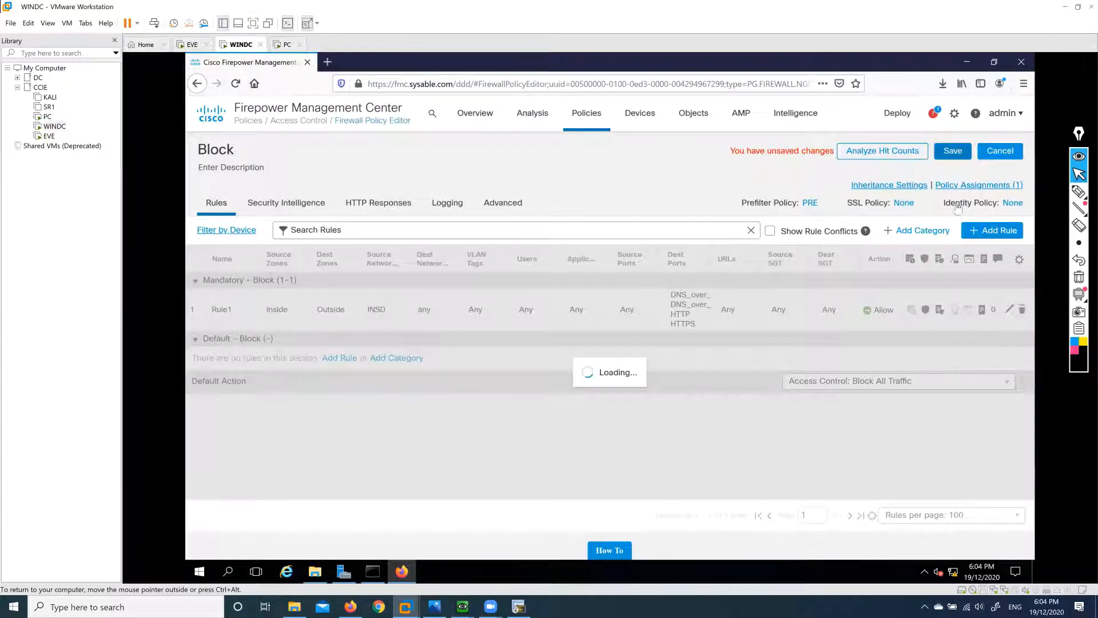
pyautogui.click(952, 150)
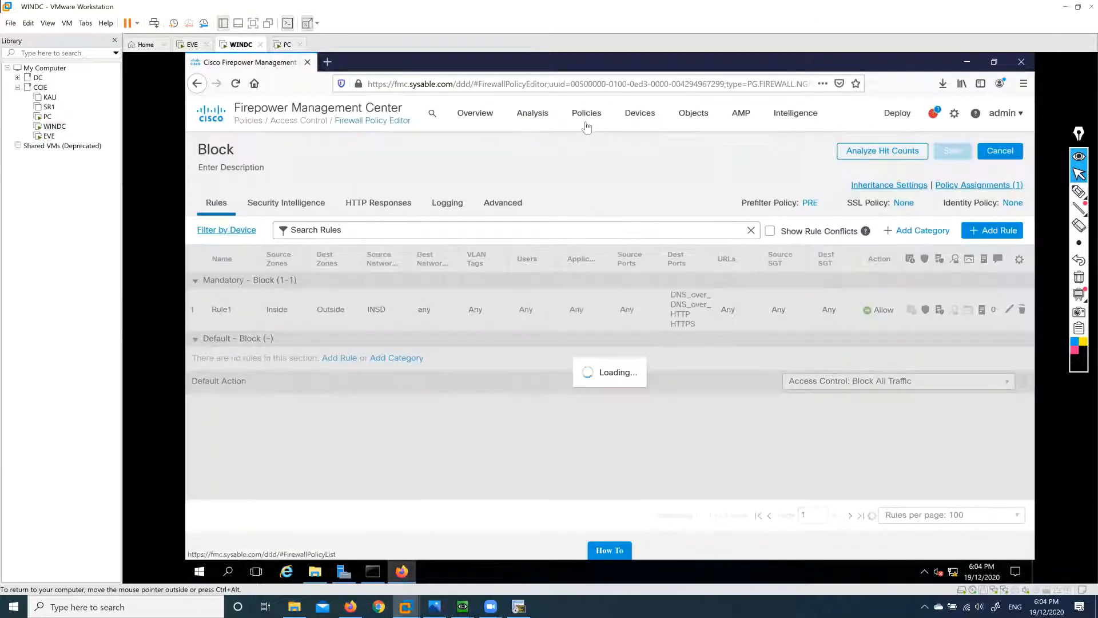
# Navigate through the Devices menu to the FlexConfig policy page.
pyautogui.click(587, 123)
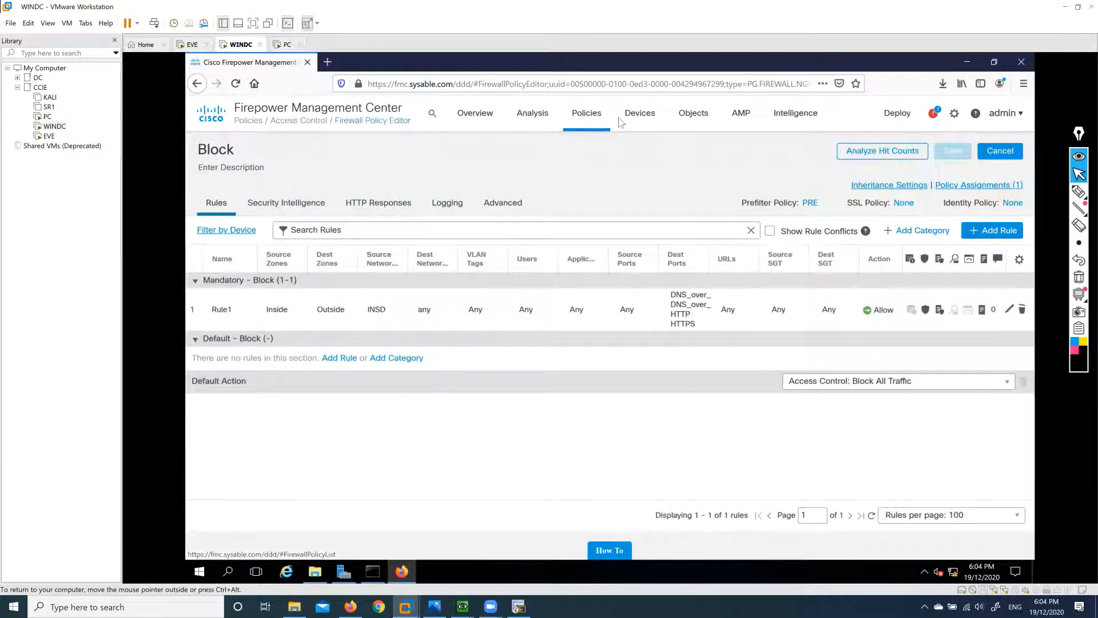
pyautogui.moveTo(640, 122)
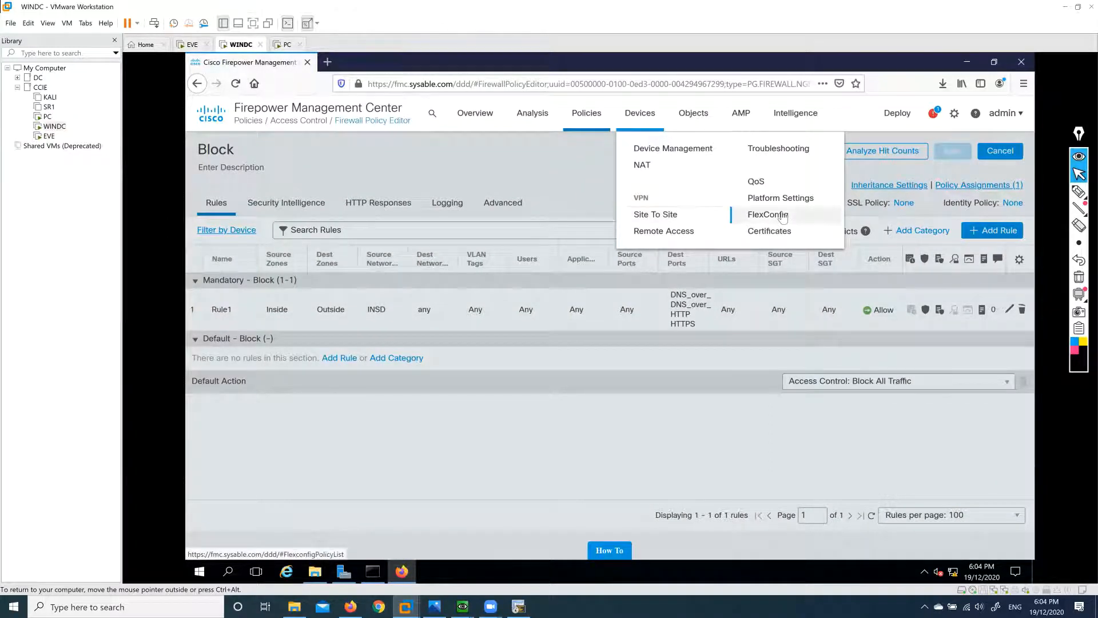
pyautogui.click(783, 215)
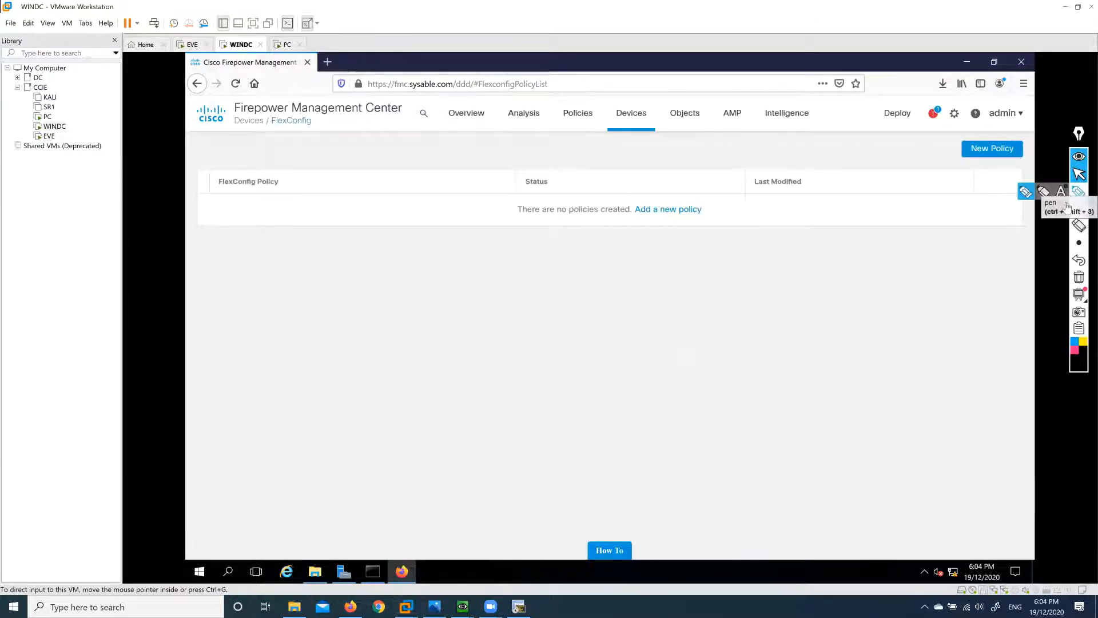
pyautogui.click(1078, 192)
pyautogui.moveTo(378, 277)
pyautogui.mouseDown()
pyautogui.moveTo(382, 265)
pyautogui.moveTo(390, 271)
pyautogui.mouseUp()
pyautogui.moveTo(405, 265)
pyautogui.mouseDown()
pyautogui.moveTo(397, 276)
pyautogui.moveTo(418, 264)
pyautogui.moveTo(527, 283)
pyautogui.moveTo(596, 267)
pyautogui.moveTo(605, 277)
pyautogui.mouseUp()
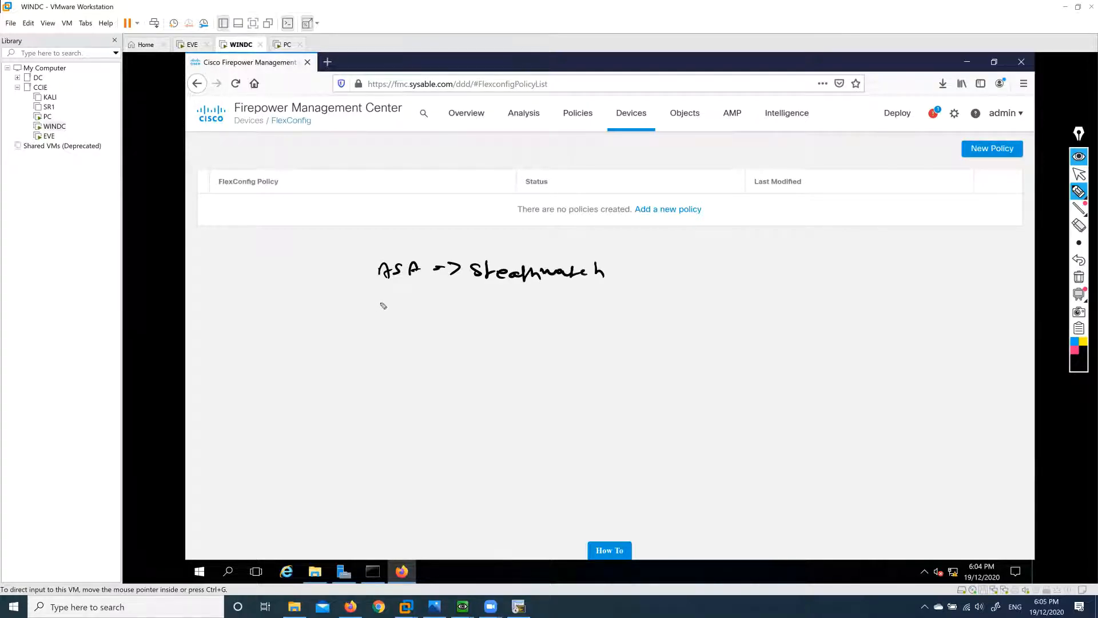
pyautogui.moveTo(382, 299)
pyautogui.mouseDown()
pyautogui.moveTo(379, 316)
pyautogui.moveTo(447, 318)
pyautogui.mouseUp()
pyautogui.moveTo(477, 311); pyautogui.dragTo(484, 319)
pyautogui.moveTo(356, 265); pyautogui.dragTo(378, 258)
pyautogui.moveTo(373, 304)
pyautogui.mouseDown()
pyautogui.moveTo(357, 318)
pyautogui.moveTo(381, 322)
pyautogui.mouseUp()
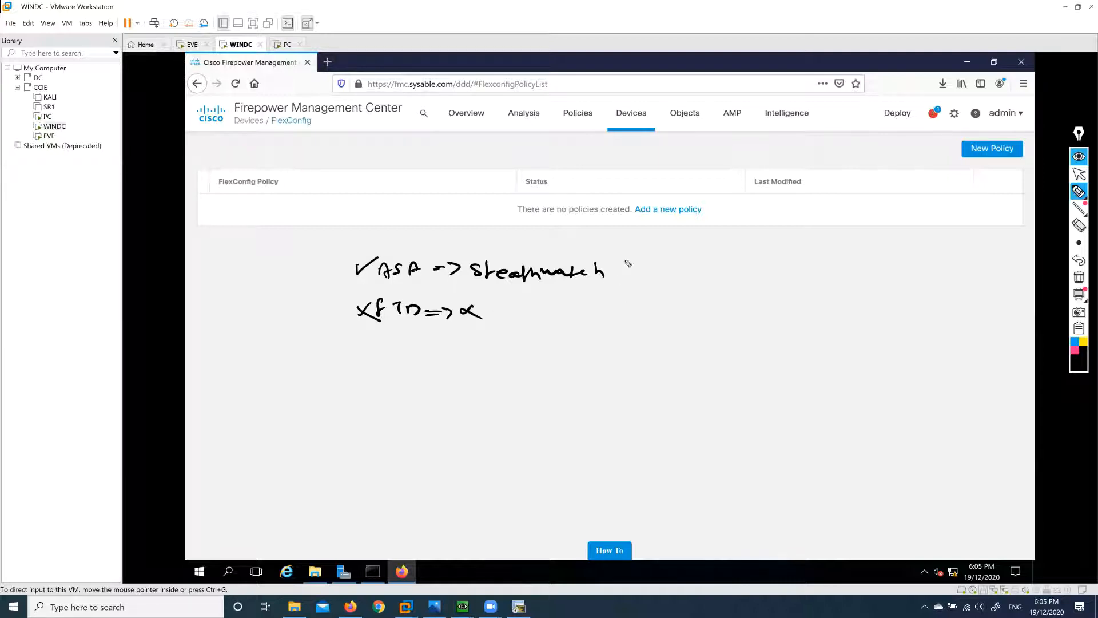
pyautogui.moveTo(628, 261)
pyautogui.mouseDown()
pyautogui.moveTo(620, 319)
pyautogui.moveTo(657, 284)
pyautogui.moveTo(769, 289)
pyautogui.moveTo(763, 313)
pyautogui.mouseUp()
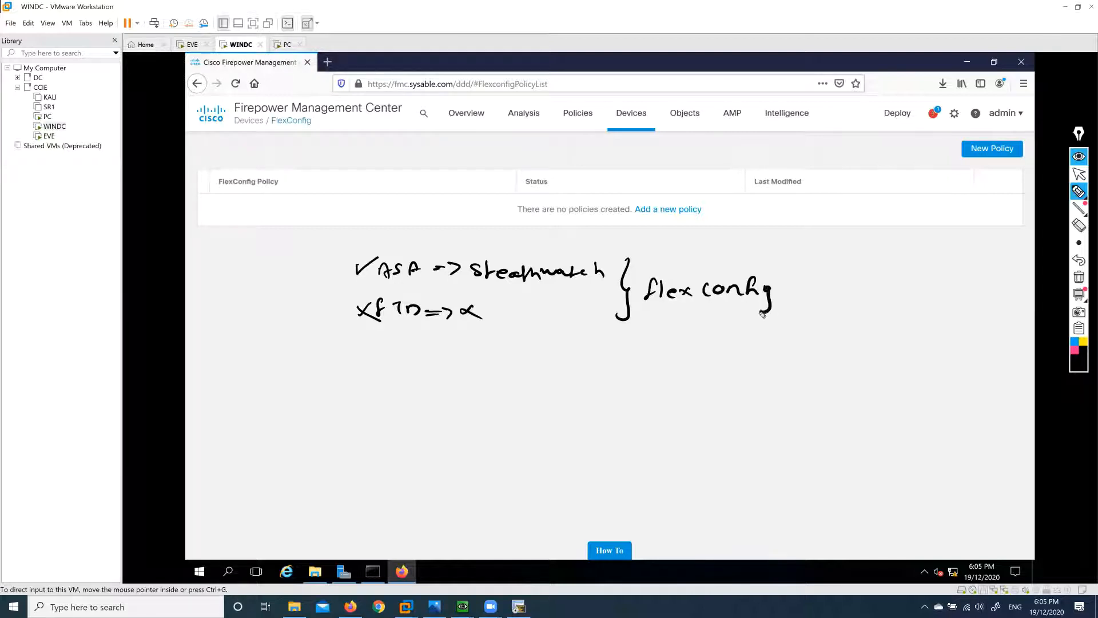
pyautogui.moveTo(662, 306)
pyautogui.mouseDown()
pyautogui.moveTo(739, 305)
pyautogui.moveTo(742, 317)
pyautogui.mouseUp()
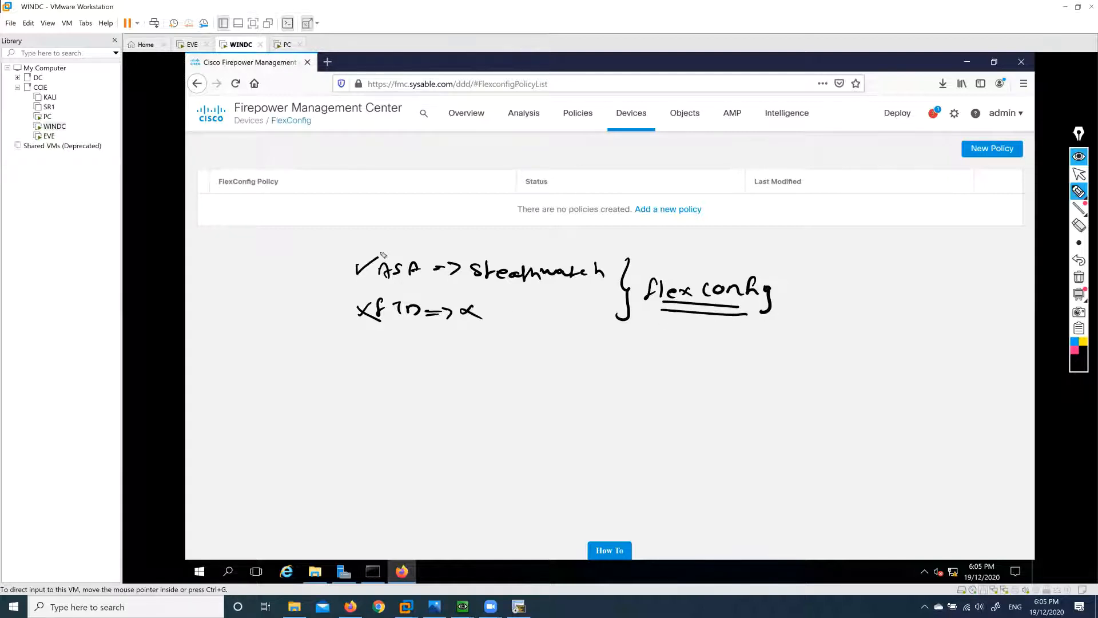
pyautogui.moveTo(353, 262); pyautogui.dragTo(380, 256)
pyautogui.moveTo(358, 303); pyautogui.dragTo(383, 323)
pyautogui.moveTo(652, 312); pyautogui.dragTo(700, 313)
pyautogui.moveTo(734, 267); pyautogui.dragTo(759, 259)
pyautogui.click(1079, 276)
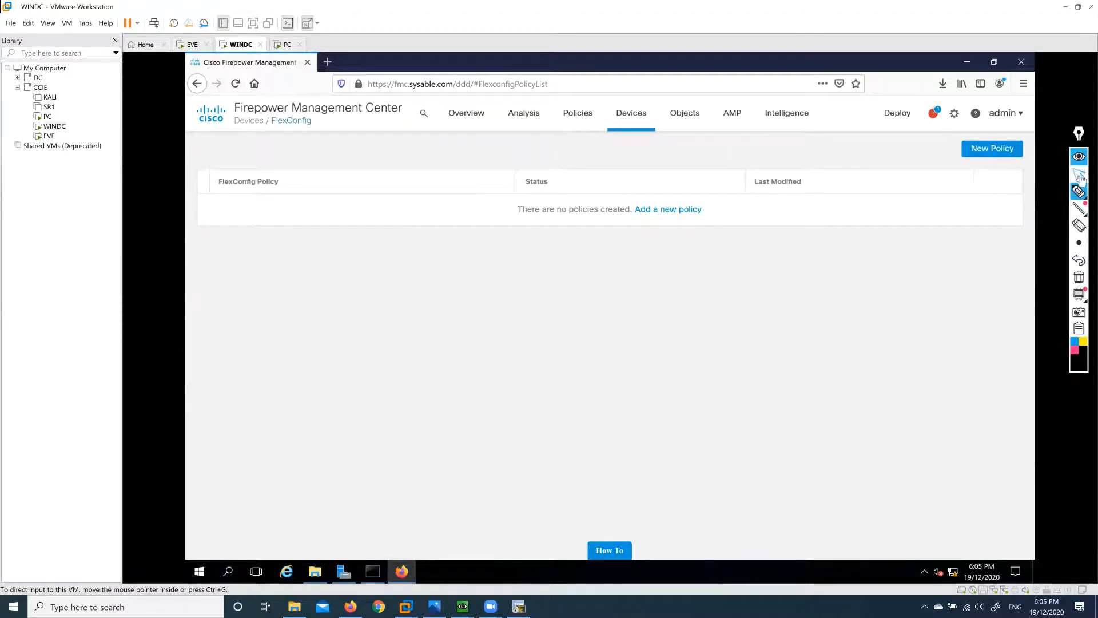
# Add the FTD device to the new FLEX FlexConfig policy's selected devices and save it.
pyautogui.click(1079, 175)
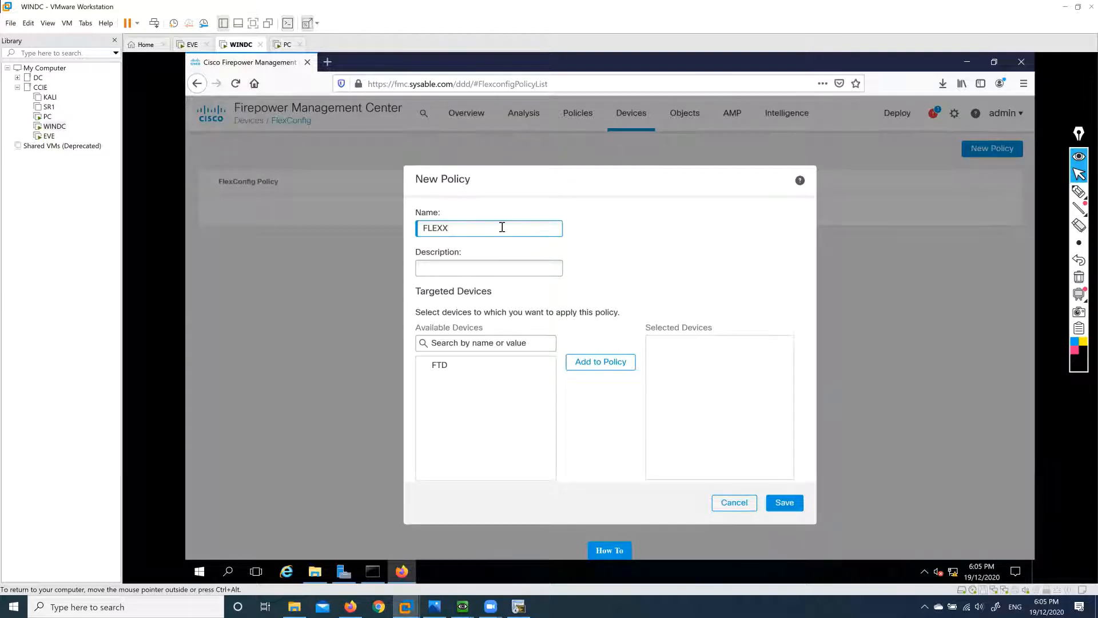
pyautogui.click(458, 367)
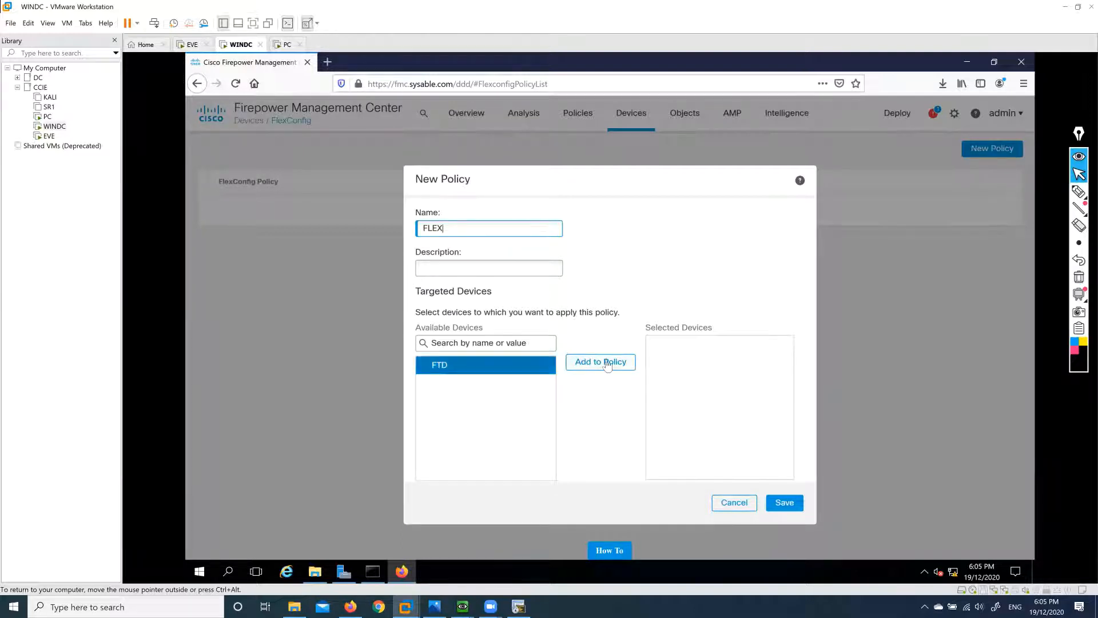
pyautogui.click(602, 361)
pyautogui.click(789, 504)
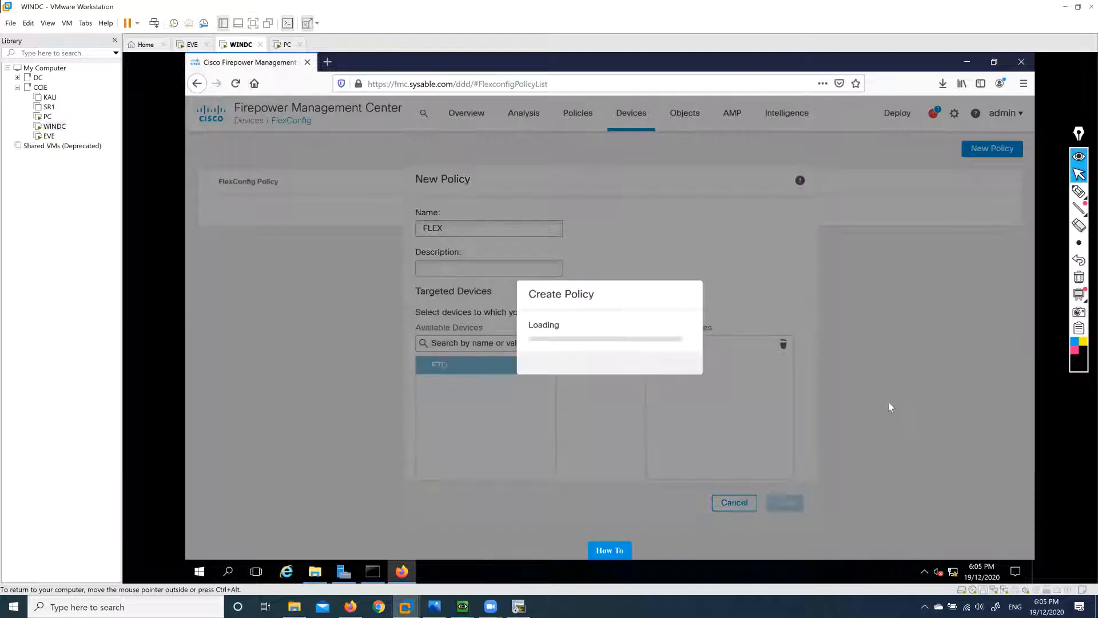
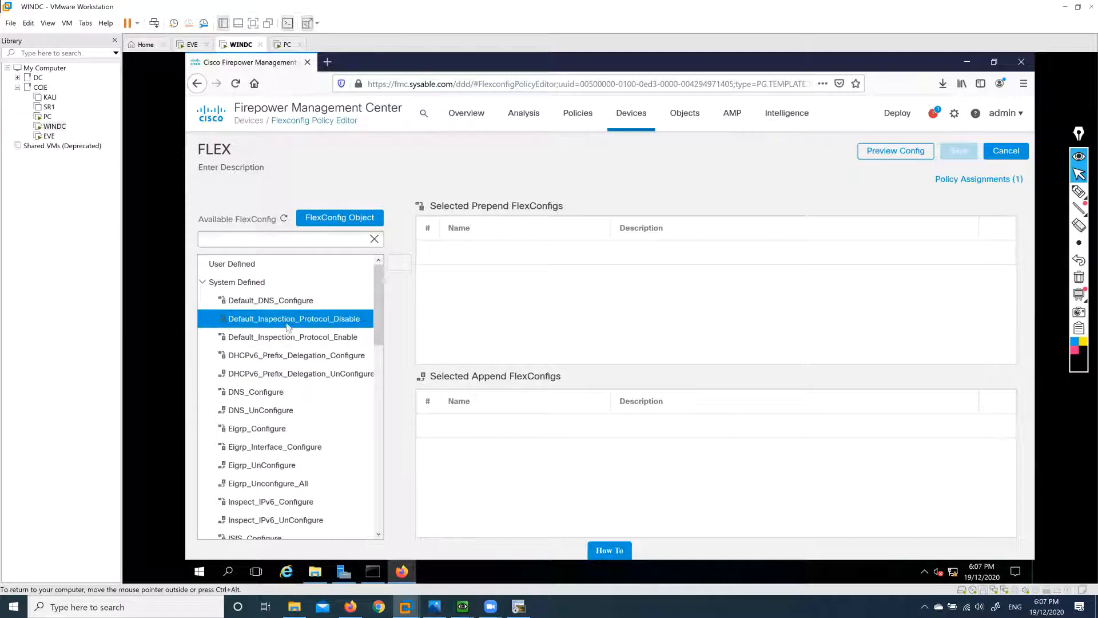
# Browse the FlexConfig objects, pointing out ISIS_Configure and the Netflow objects.
pyautogui.scroll(-2, 288, 326)
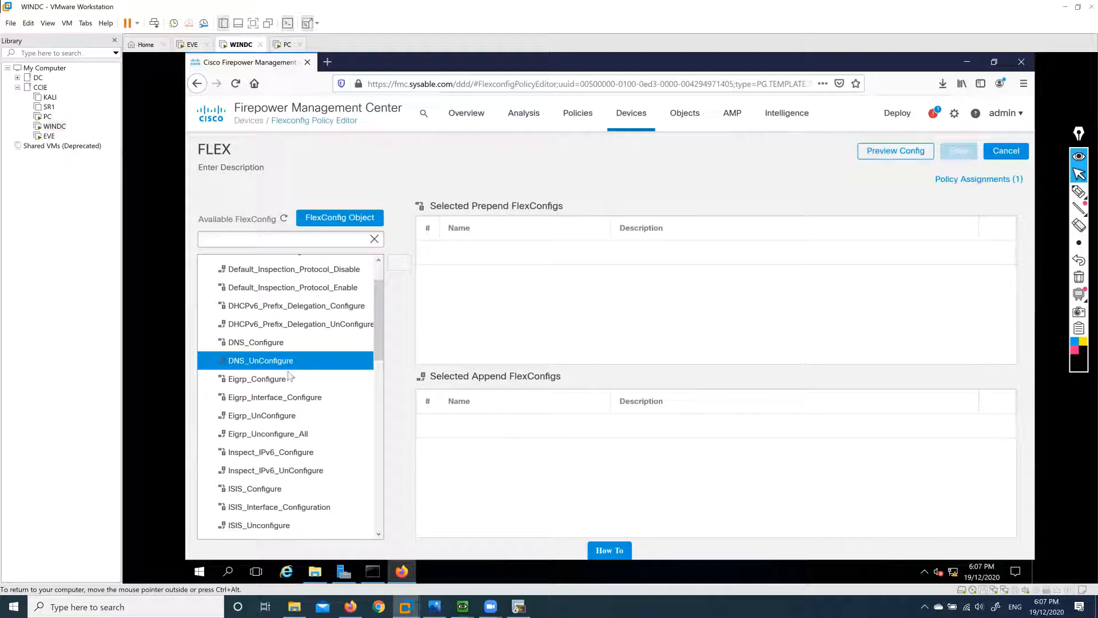
pyautogui.scroll(-2, 382, 341)
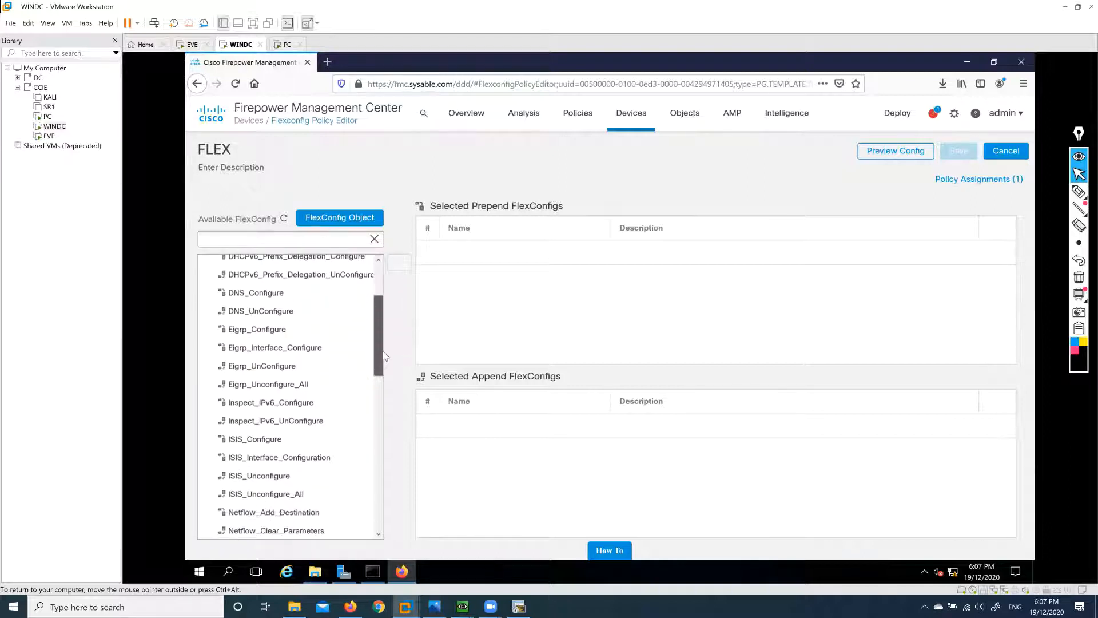
pyautogui.scroll(-4, 383, 355)
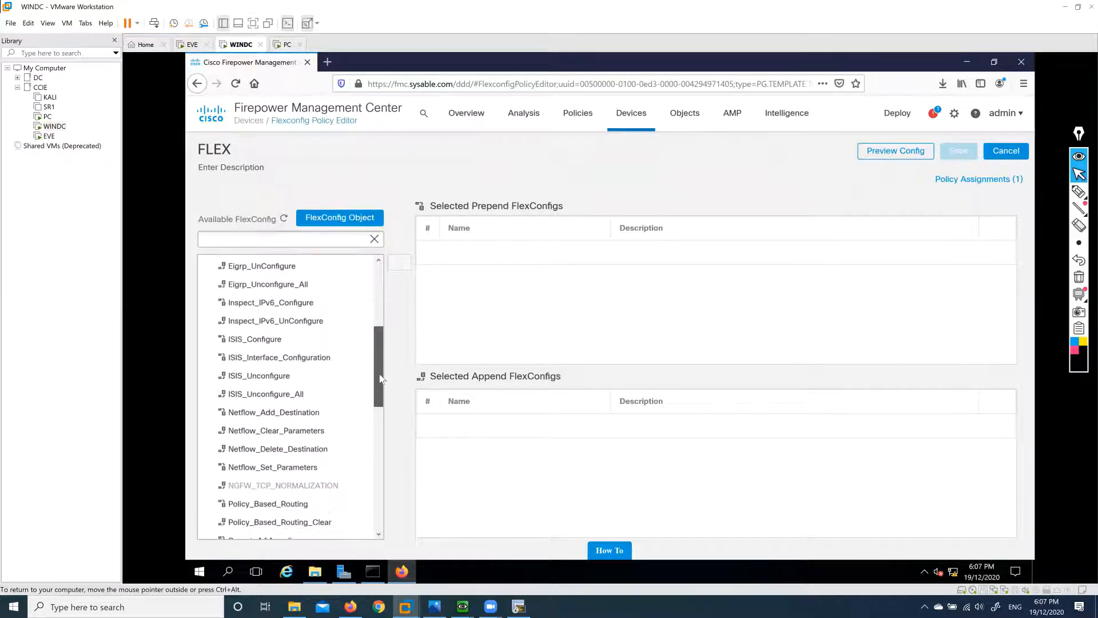
pyautogui.click(270, 338)
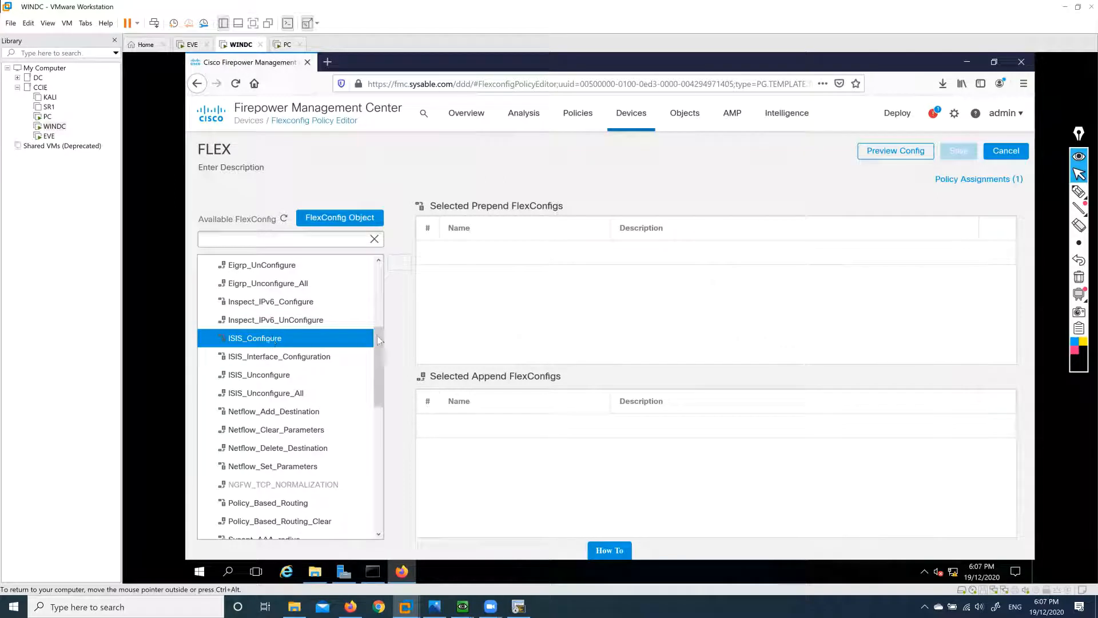
pyautogui.scroll(-1, 378, 337)
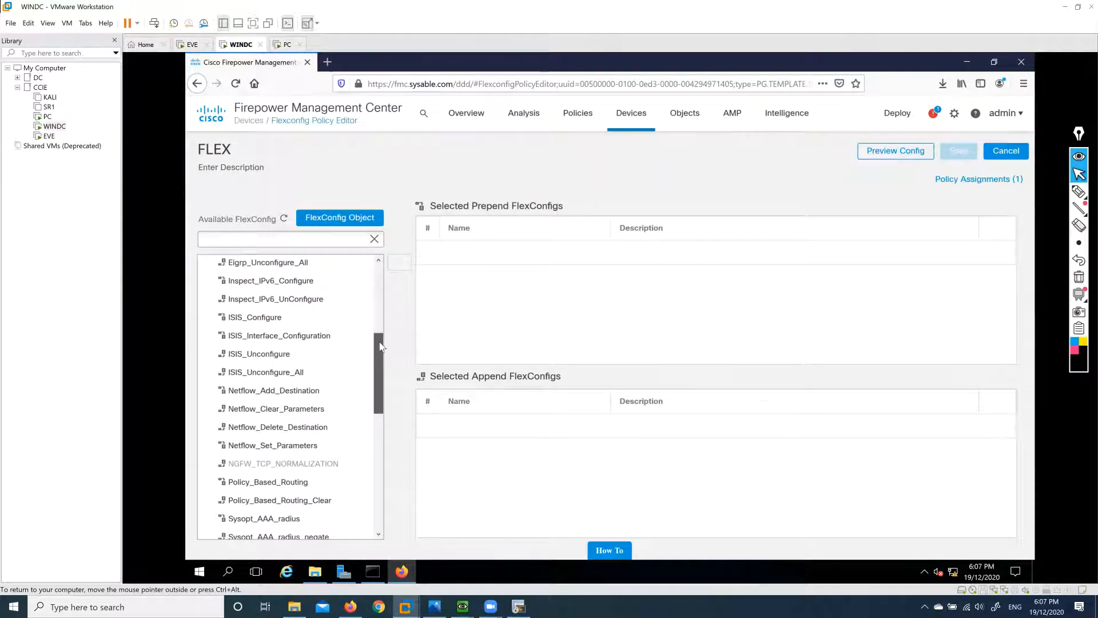
pyautogui.click(245, 390)
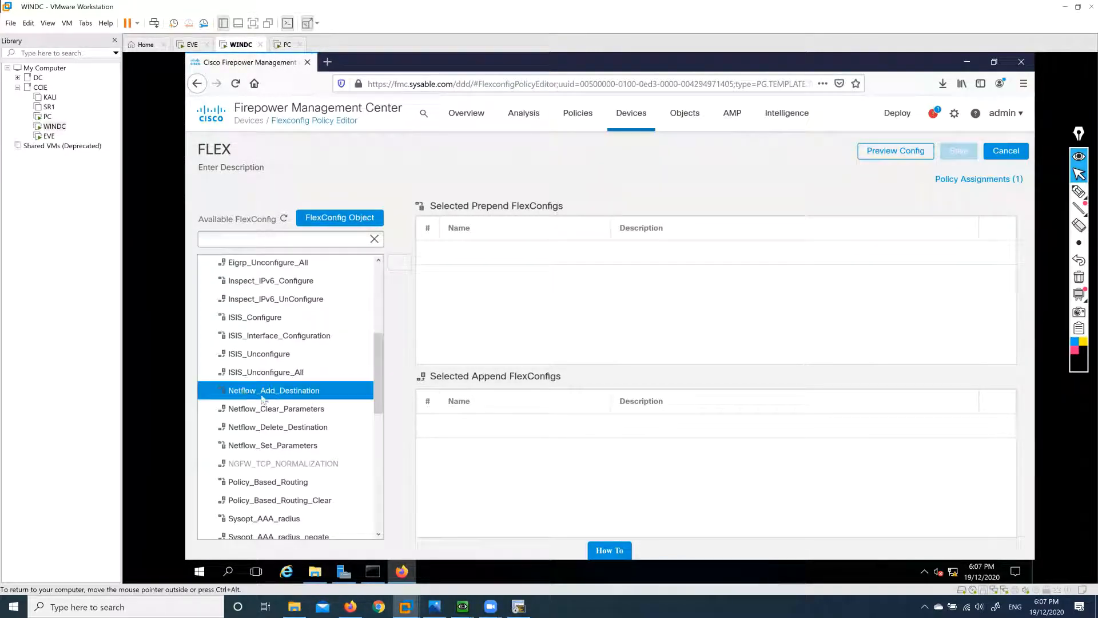
pyautogui.click(274, 408)
pyautogui.click(270, 428)
pyautogui.click(293, 446)
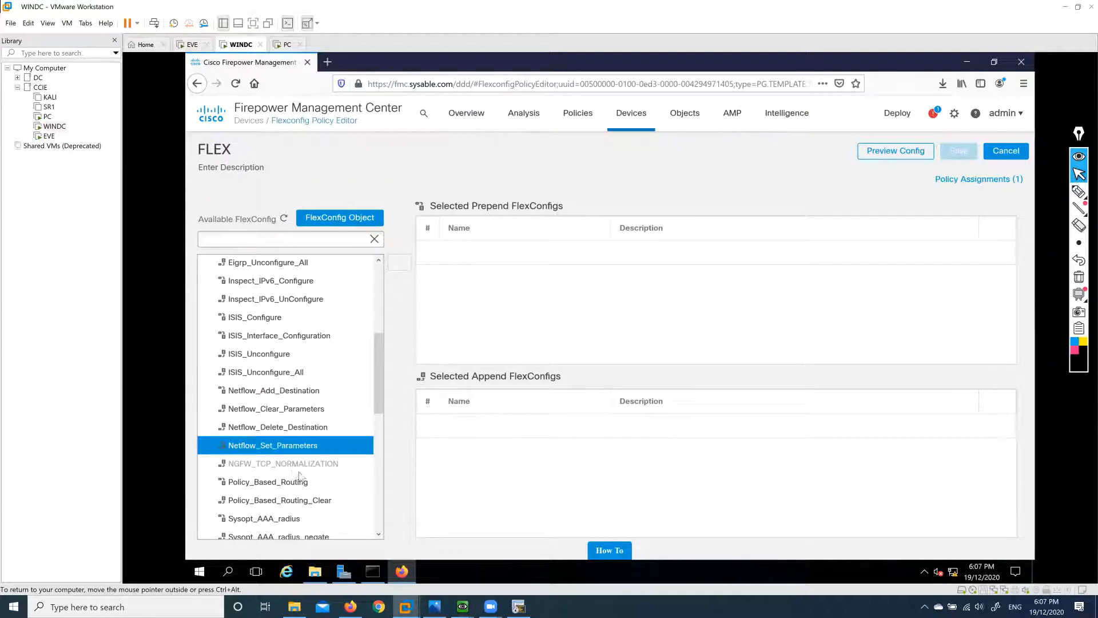
# Scroll further through the object list to point out the VxLAN FlexConfig objects.
pyautogui.scroll(-1, 379, 400)
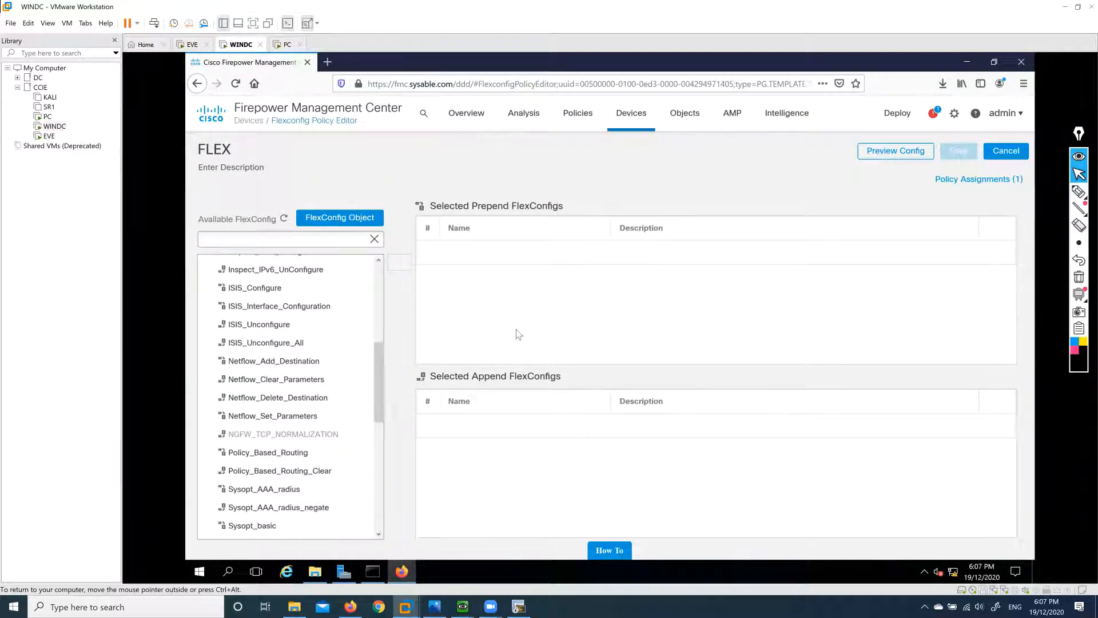
pyautogui.scroll(-1, 380, 377)
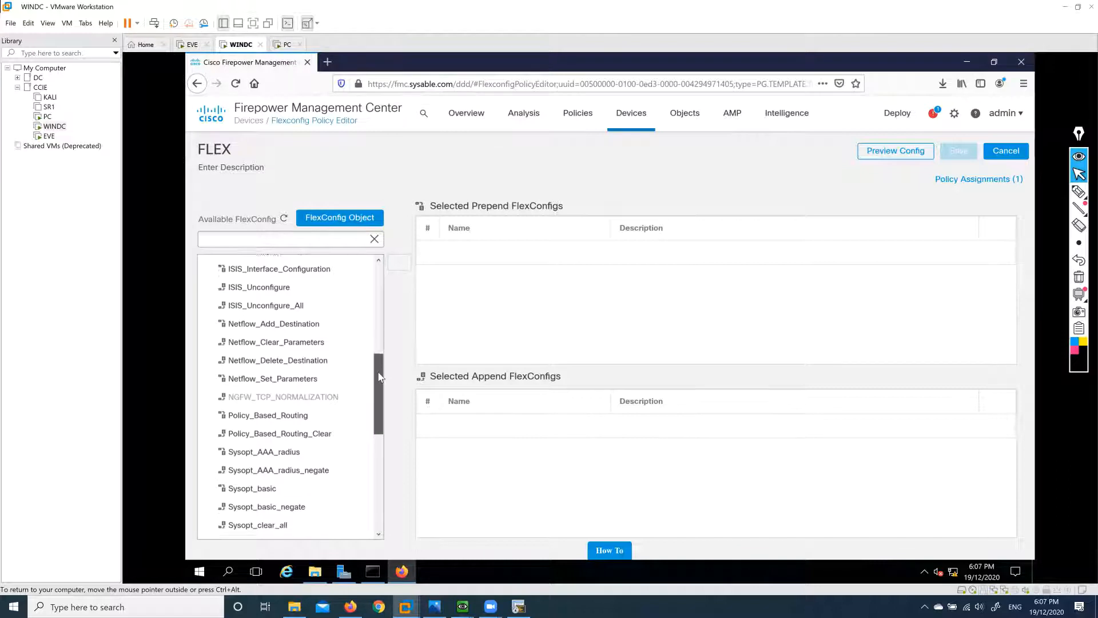
pyautogui.moveTo(379, 372); pyautogui.dragTo(379, 387)
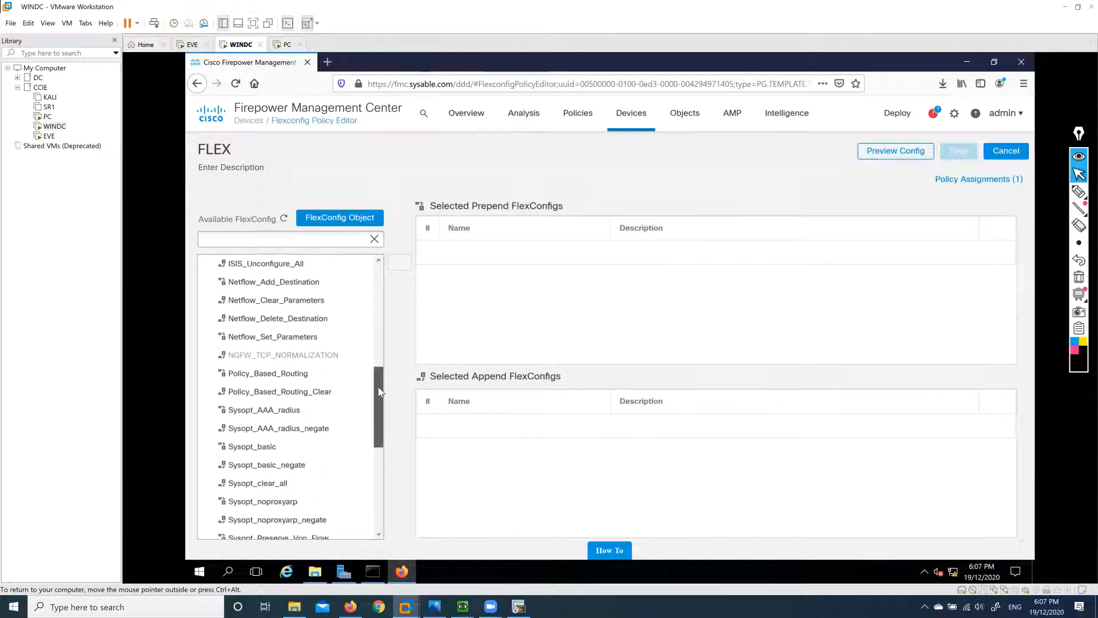
pyautogui.scroll(-3, 379, 392)
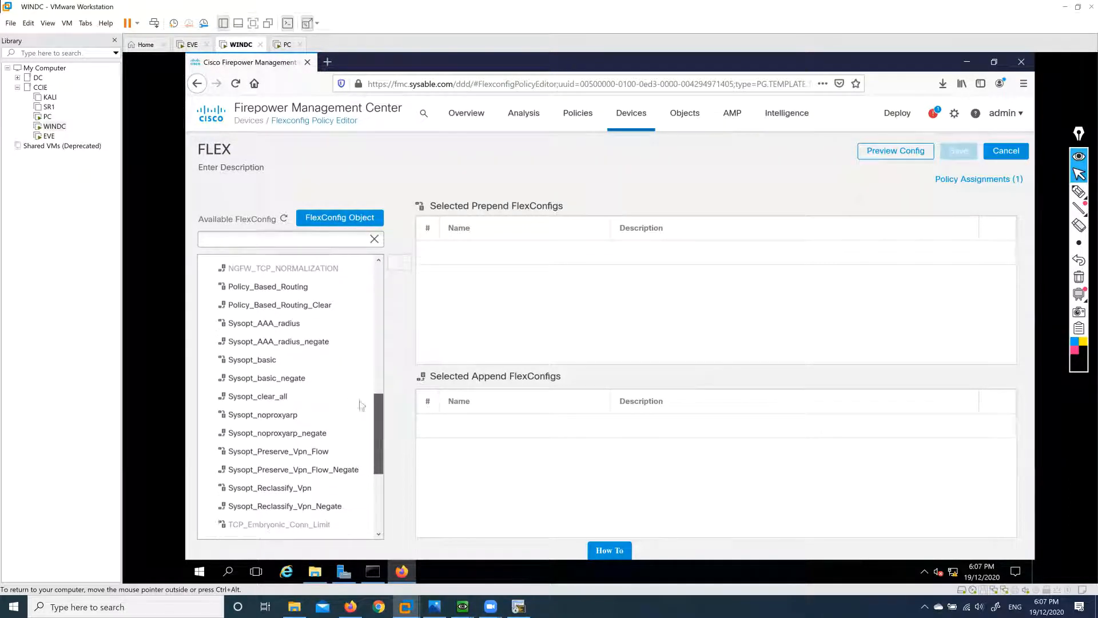
pyautogui.scroll(-1, 378, 457)
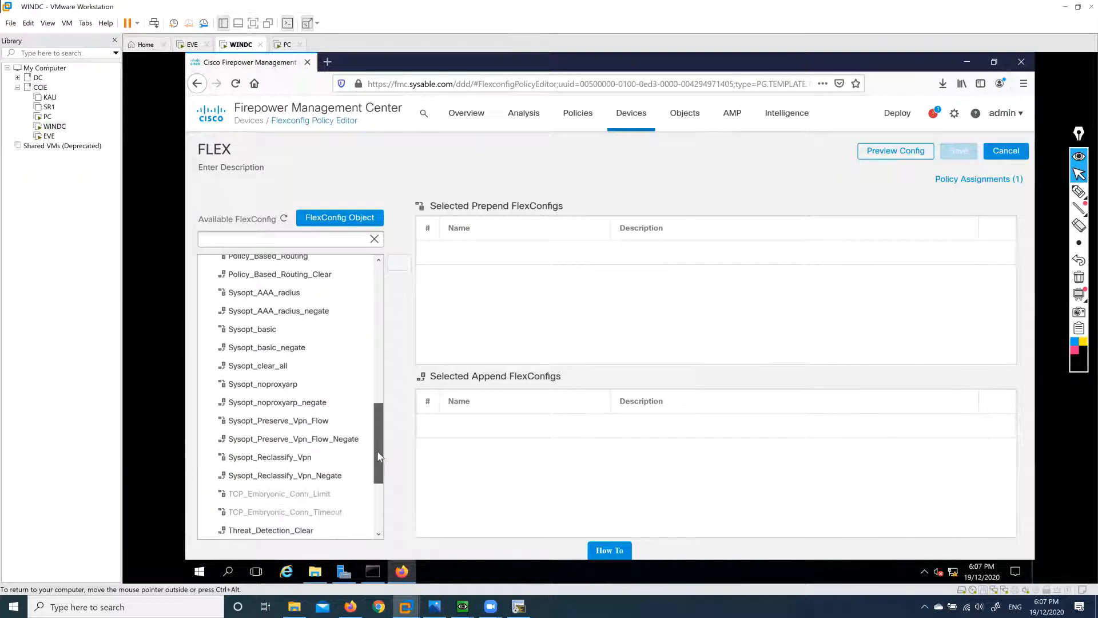
pyautogui.scroll(-3, 379, 457)
pyautogui.scroll(-2, 382, 481)
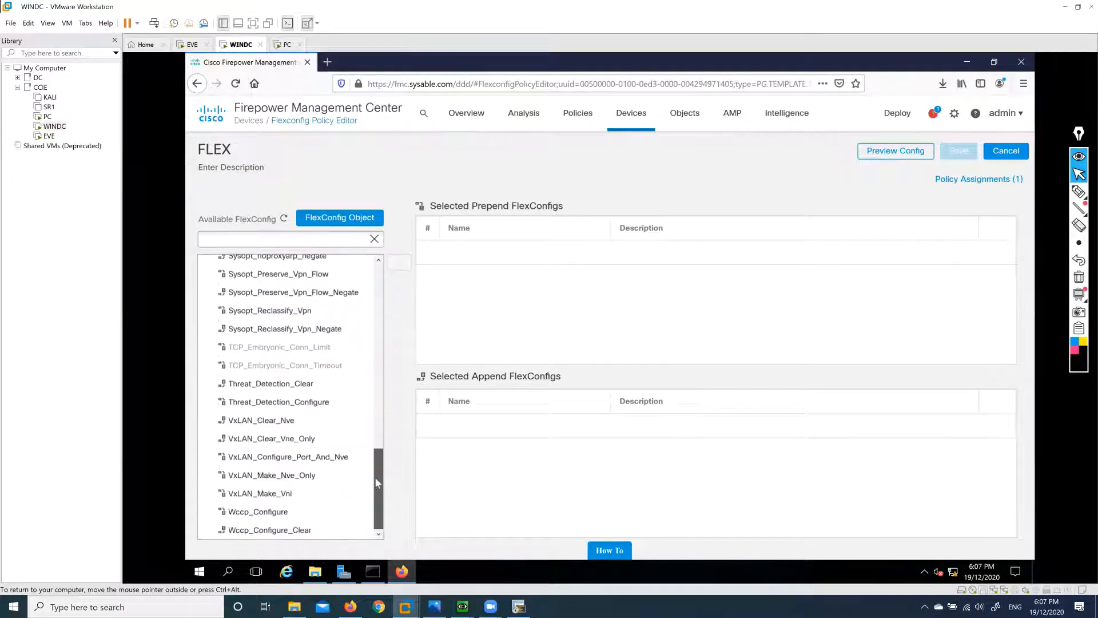
pyautogui.click(301, 418)
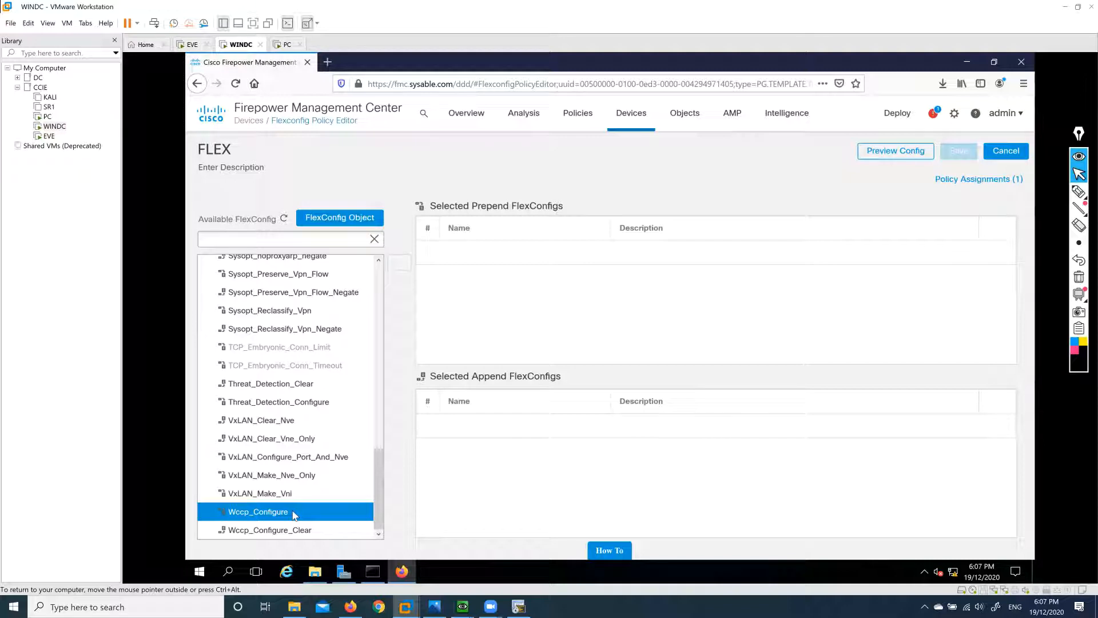
pyautogui.scroll(4, 294, 515)
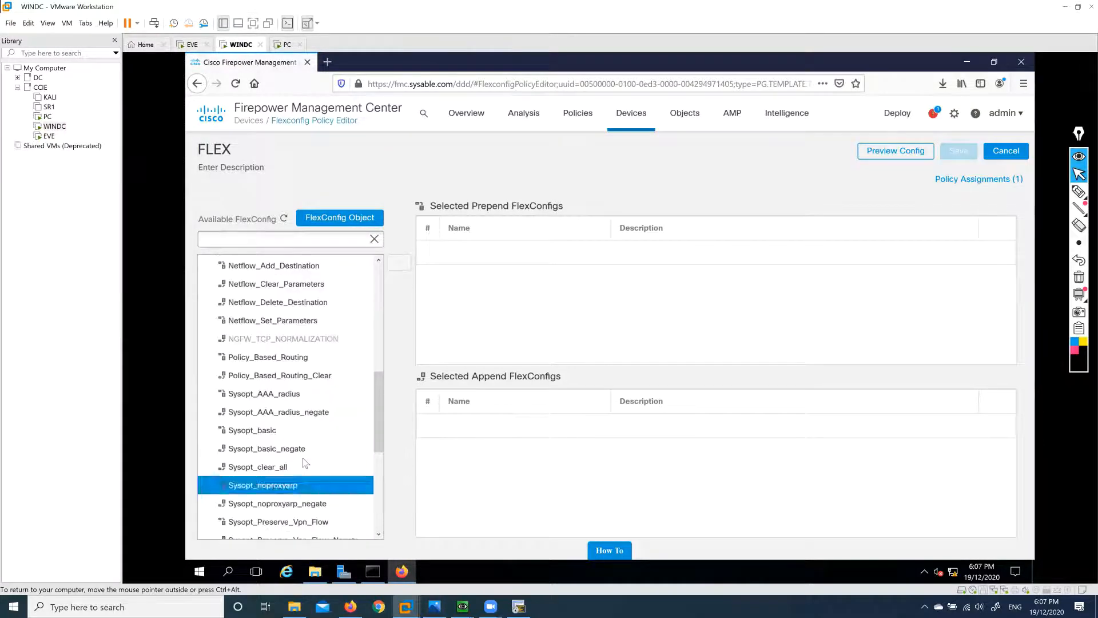
pyautogui.scroll(8, 305, 463)
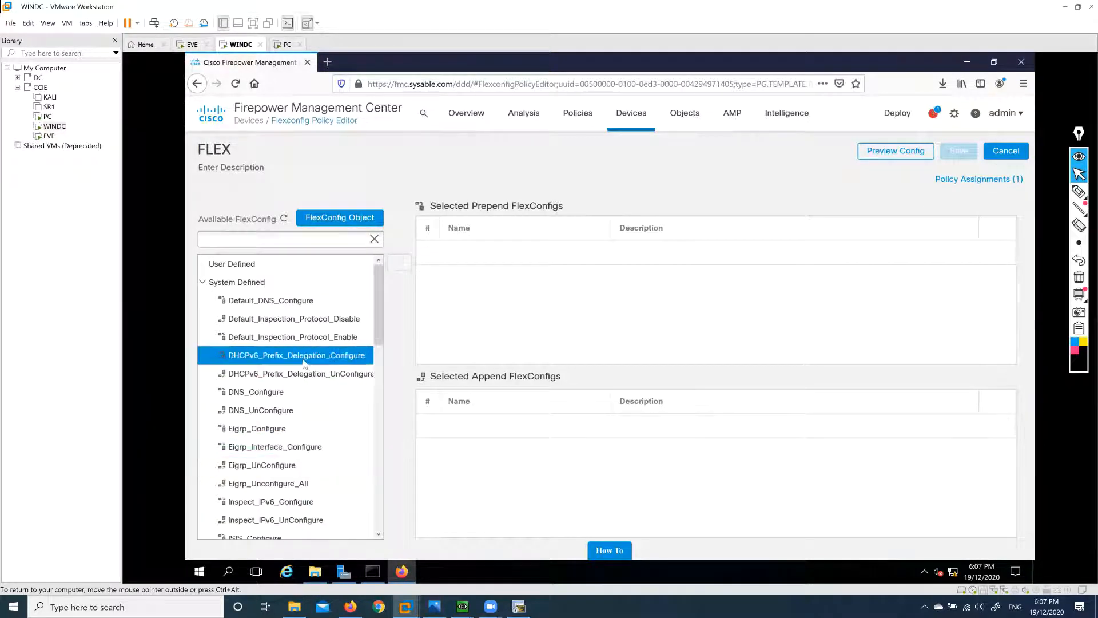
pyautogui.scroll(-10, 305, 362)
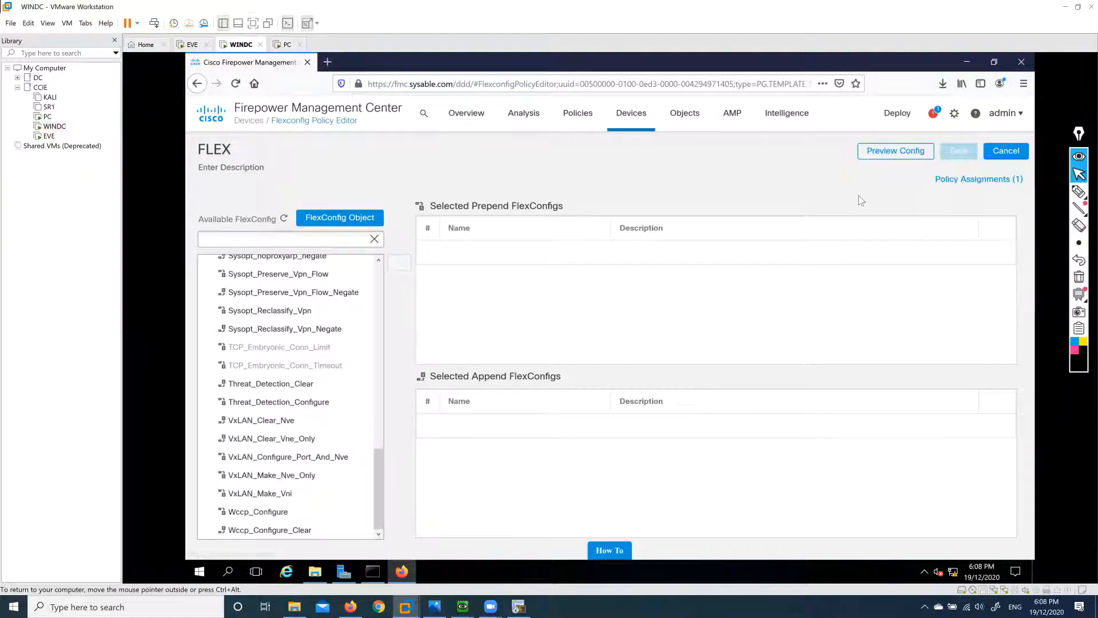
# Unassign the FTD device from the FLEX policy and save the policy.
pyautogui.click(977, 180)
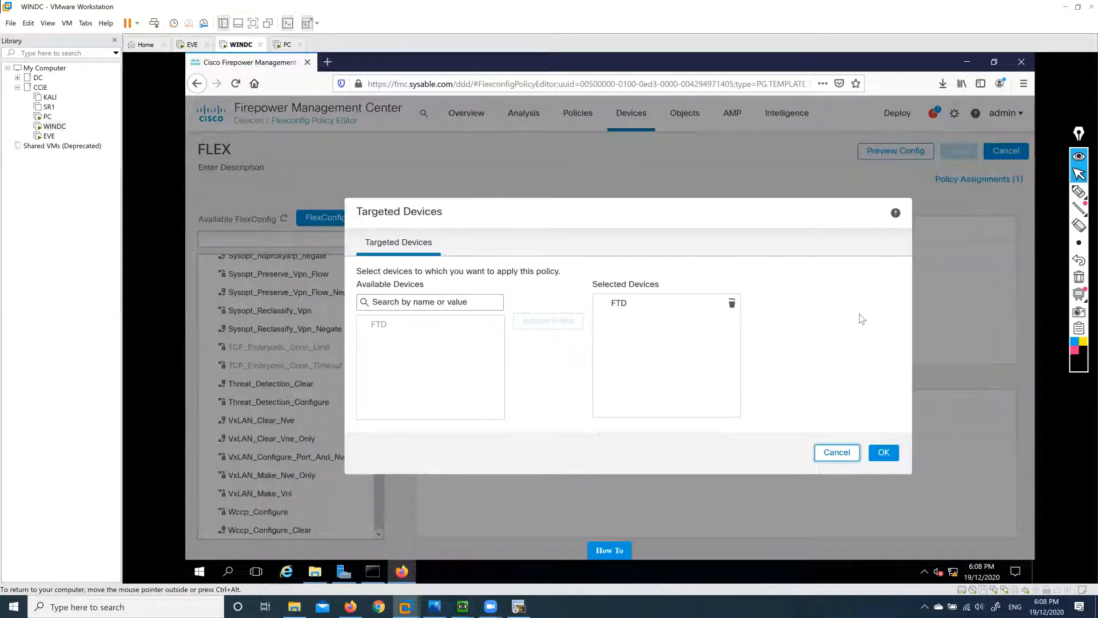
pyautogui.click(732, 304)
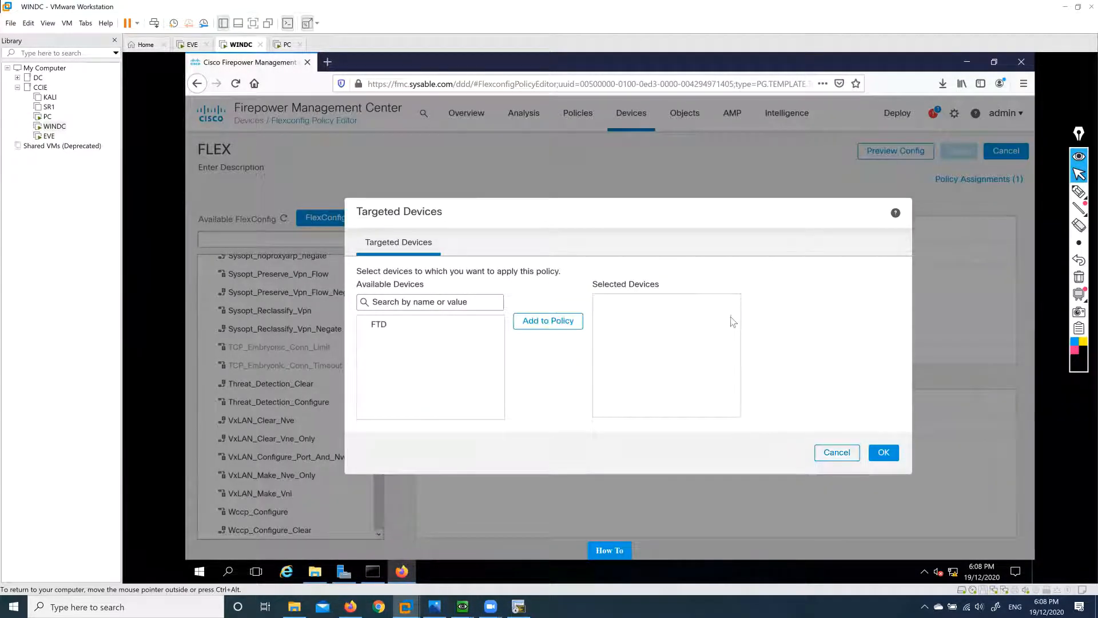
pyautogui.click(890, 457)
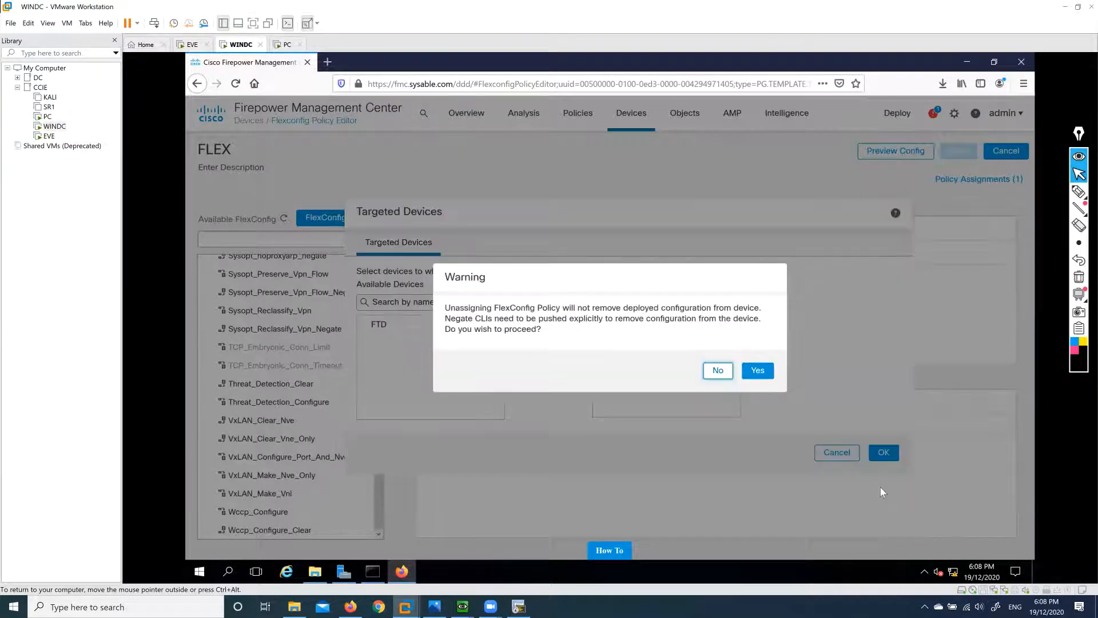
pyautogui.click(758, 371)
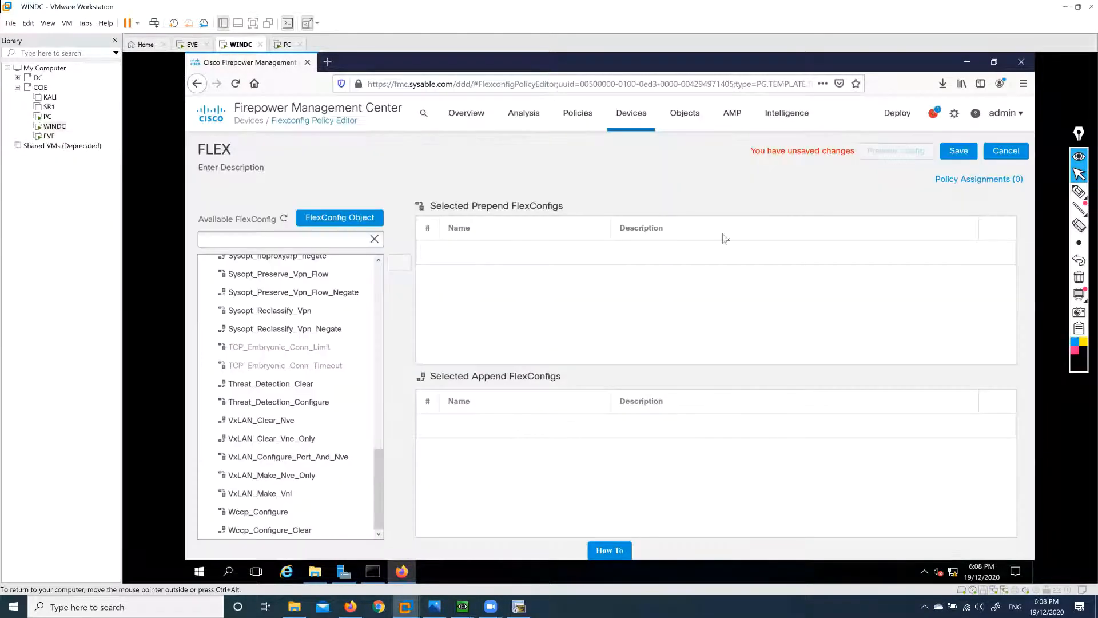
pyautogui.click(959, 151)
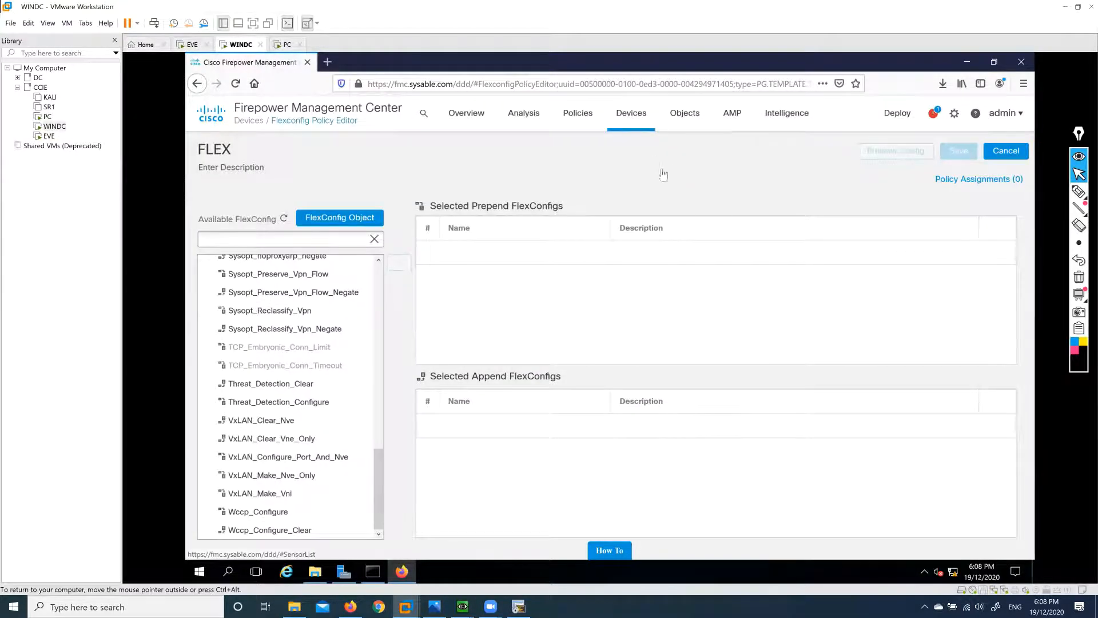
# Delete the FLEX FlexConfig policy from the policy list.
pyautogui.moveTo(629, 119)
pyautogui.click(760, 214)
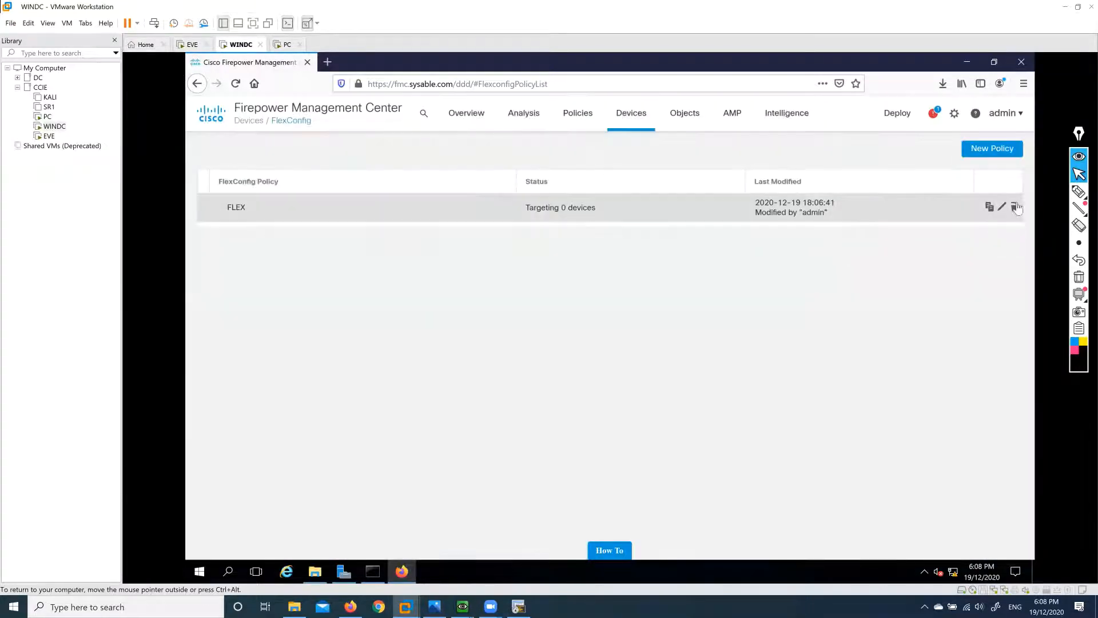
pyautogui.click(1015, 207)
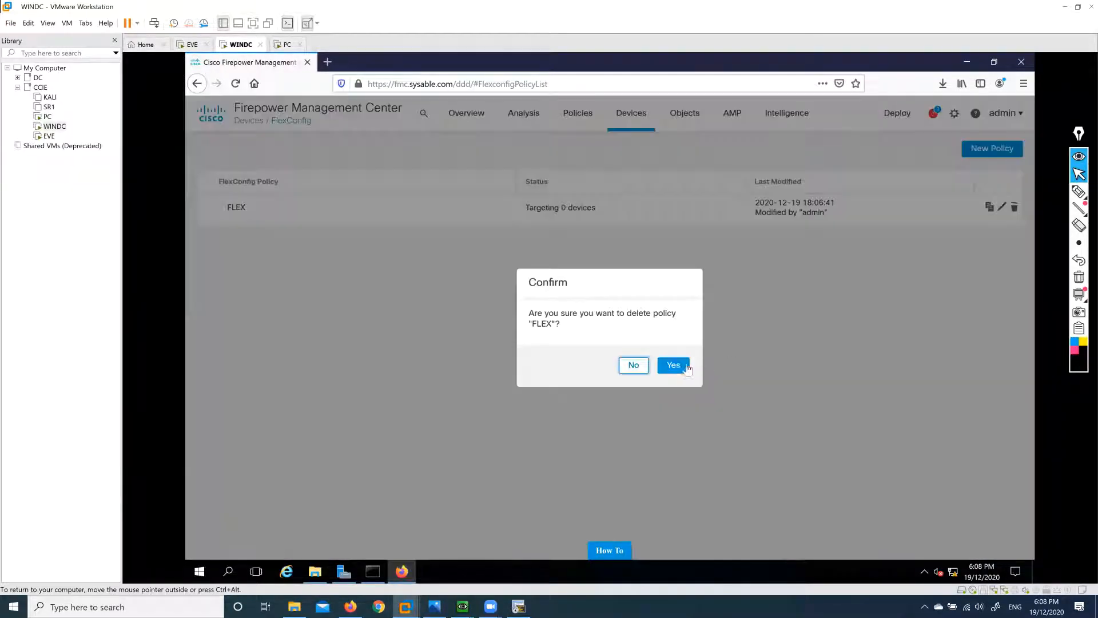
pyautogui.click(686, 367)
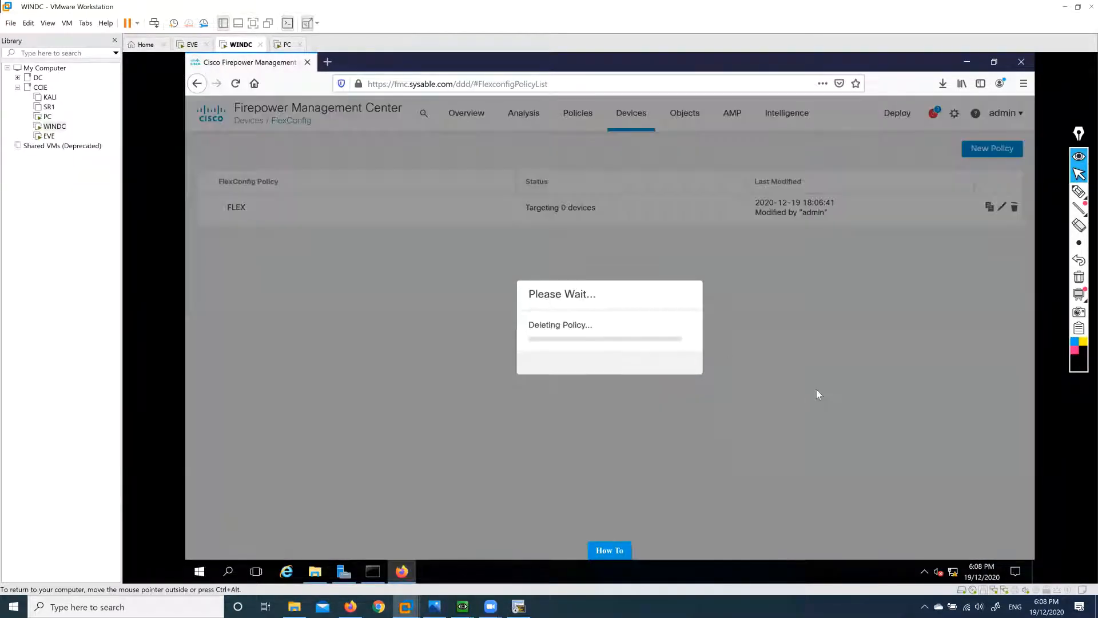
pyautogui.click(669, 366)
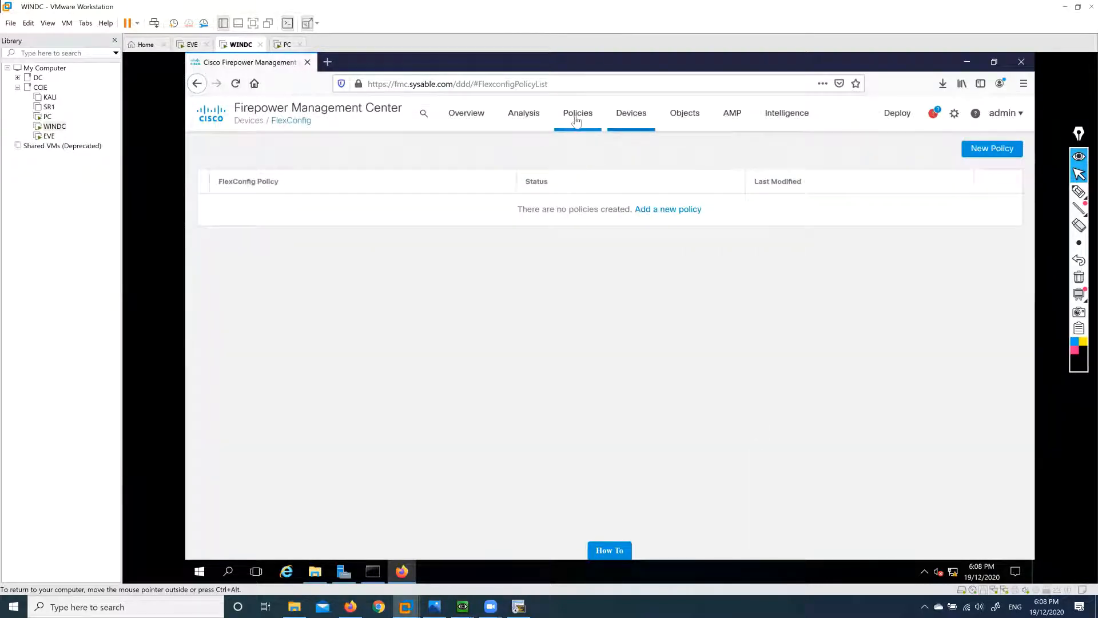
pyautogui.moveTo(578, 115)
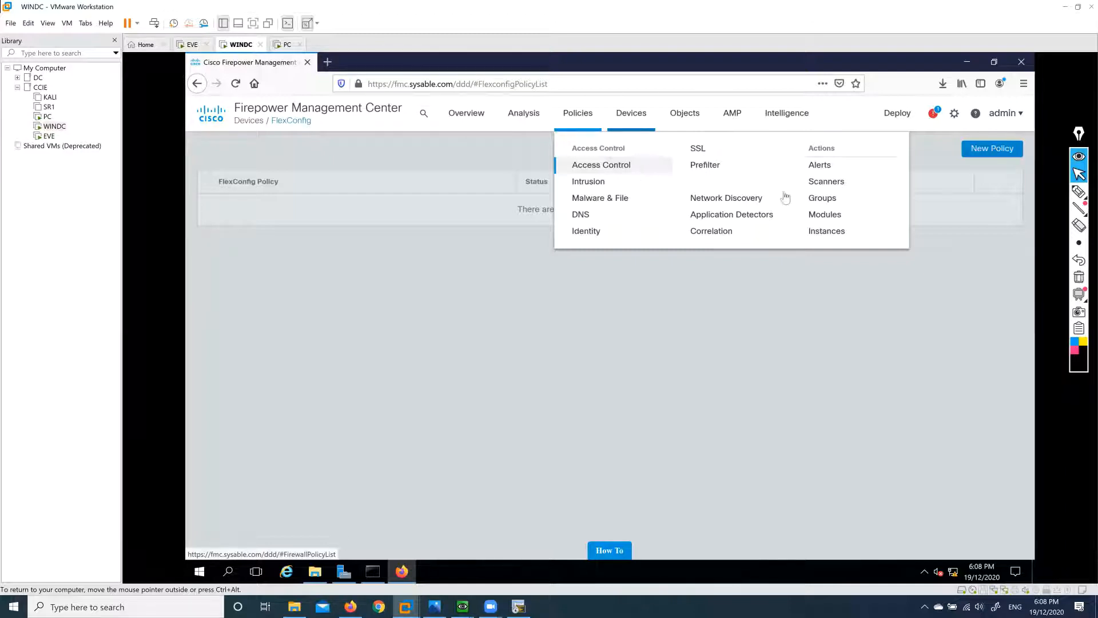
pyautogui.moveTo(1082, 190)
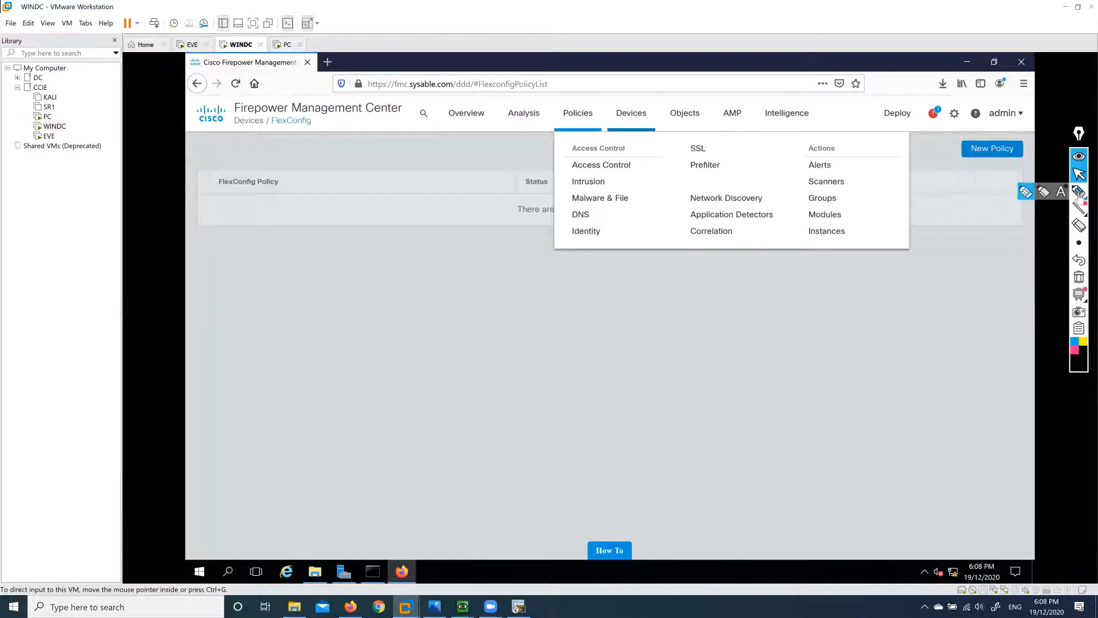
pyautogui.click(1079, 192)
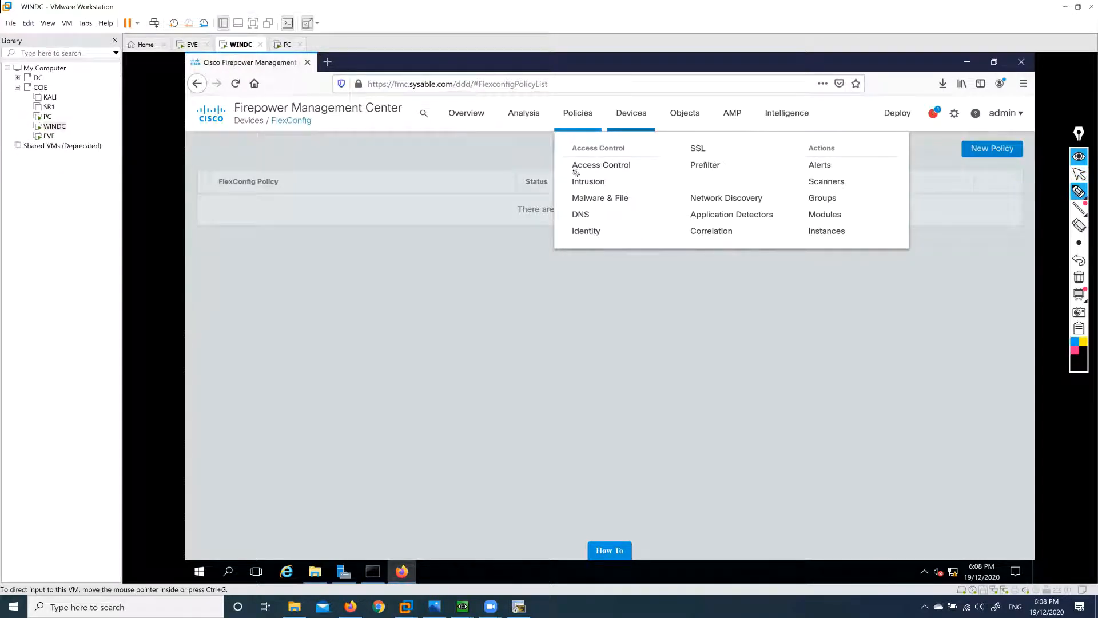
pyautogui.moveTo(576, 173)
pyautogui.mouseDown()
pyautogui.moveTo(638, 175)
pyautogui.moveTo(557, 164)
pyautogui.mouseUp()
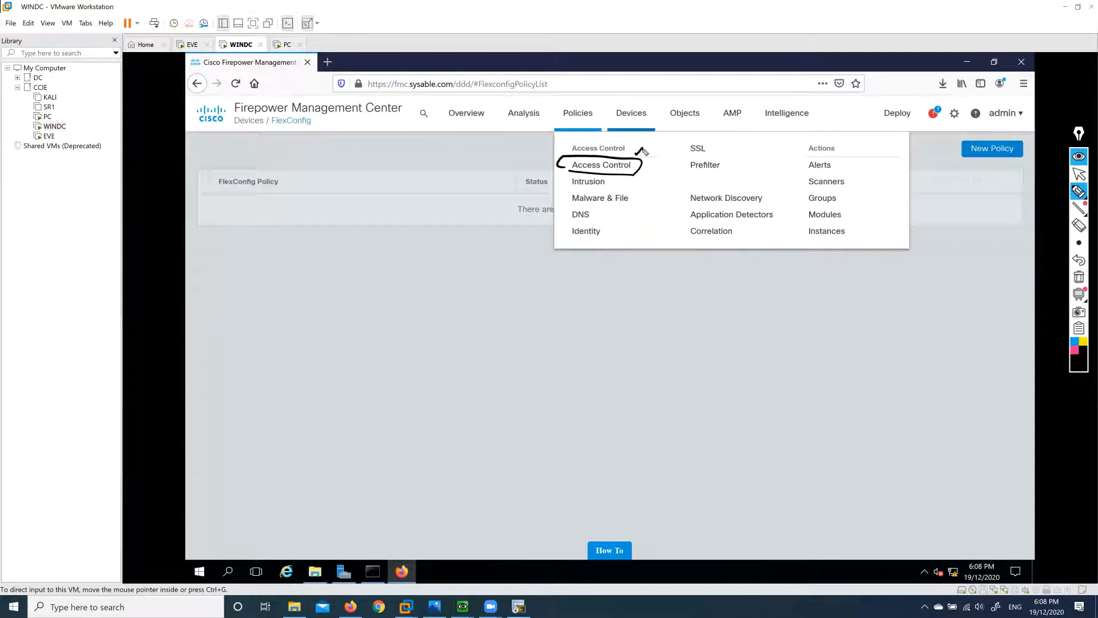
pyautogui.moveTo(644, 151); pyautogui.dragTo(647, 154)
pyautogui.moveTo(568, 148)
pyautogui.mouseDown()
pyautogui.moveTo(630, 124)
pyautogui.moveTo(668, 127)
pyautogui.moveTo(638, 154)
pyautogui.mouseUp()
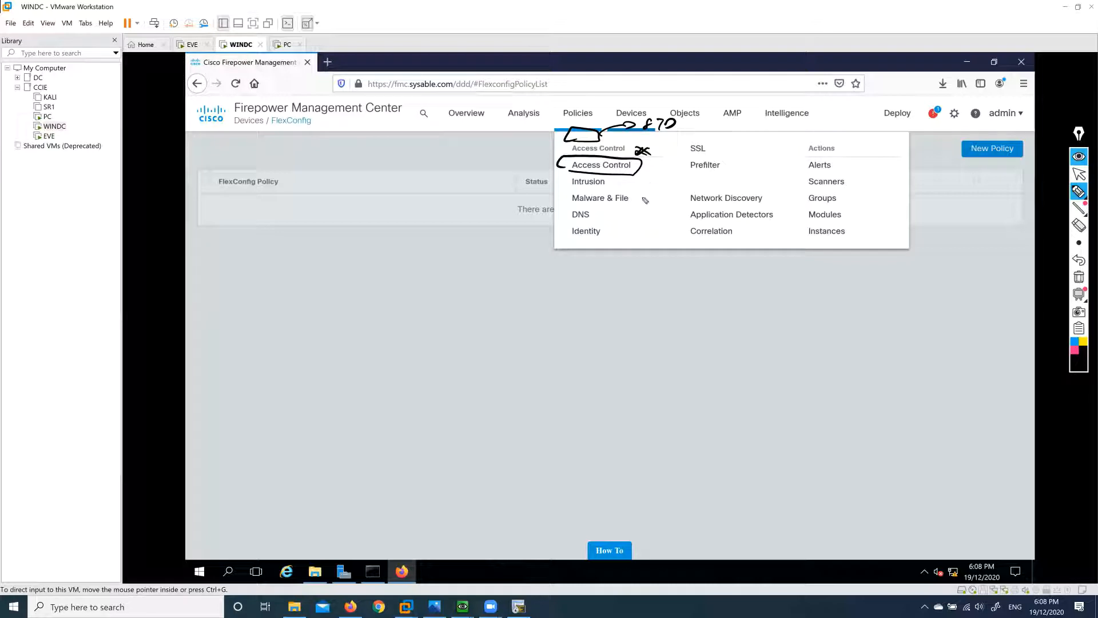
pyautogui.moveTo(568, 189)
pyautogui.mouseDown()
pyautogui.moveTo(613, 190)
pyautogui.moveTo(625, 203)
pyautogui.mouseUp()
pyautogui.moveTo(563, 220); pyautogui.dragTo(604, 219)
pyautogui.moveTo(561, 237); pyautogui.dragTo(602, 236)
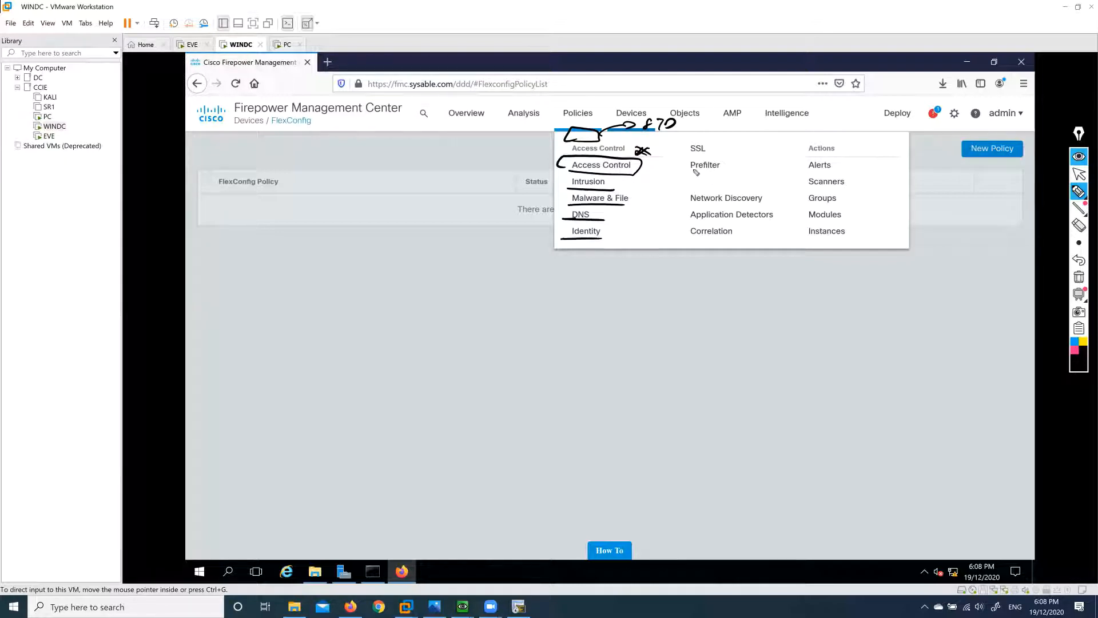
pyautogui.moveTo(719, 170)
pyautogui.mouseDown()
pyautogui.moveTo(691, 170)
pyautogui.moveTo(608, 233)
pyautogui.moveTo(648, 186)
pyautogui.moveTo(634, 182)
pyautogui.moveTo(616, 232)
pyautogui.mouseUp()
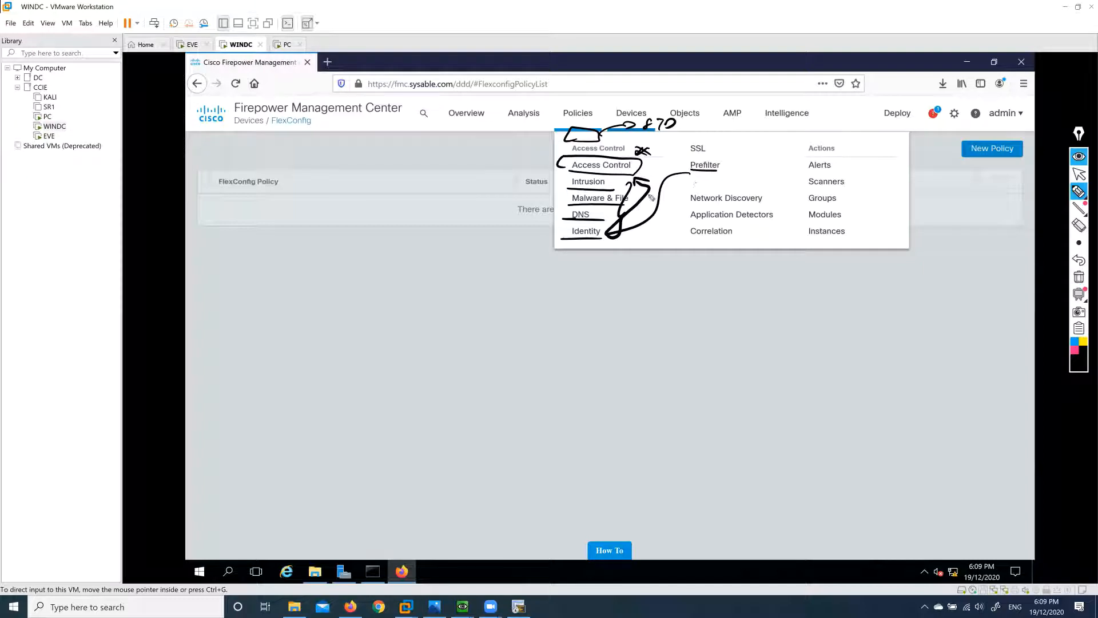
pyautogui.moveTo(694, 152)
pyautogui.mouseDown()
pyautogui.moveTo(685, 144)
pyautogui.moveTo(675, 172)
pyautogui.moveTo(644, 194)
pyautogui.moveTo(639, 181)
pyautogui.moveTo(652, 193)
pyautogui.mouseUp()
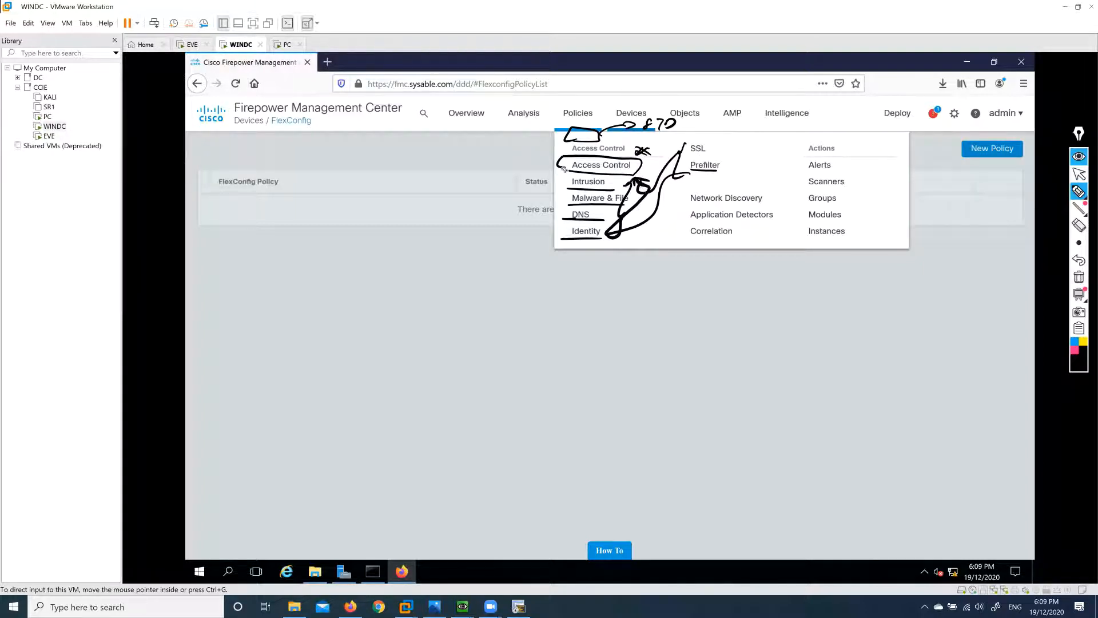
pyautogui.moveTo(564, 167)
pyautogui.mouseDown()
pyautogui.moveTo(517, 166)
pyautogui.moveTo(533, 167)
pyautogui.mouseUp()
pyautogui.moveTo(408, 166)
pyautogui.mouseDown()
pyautogui.moveTo(449, 169)
pyautogui.moveTo(494, 152)
pyautogui.moveTo(493, 173)
pyautogui.moveTo(467, 193)
pyautogui.mouseUp()
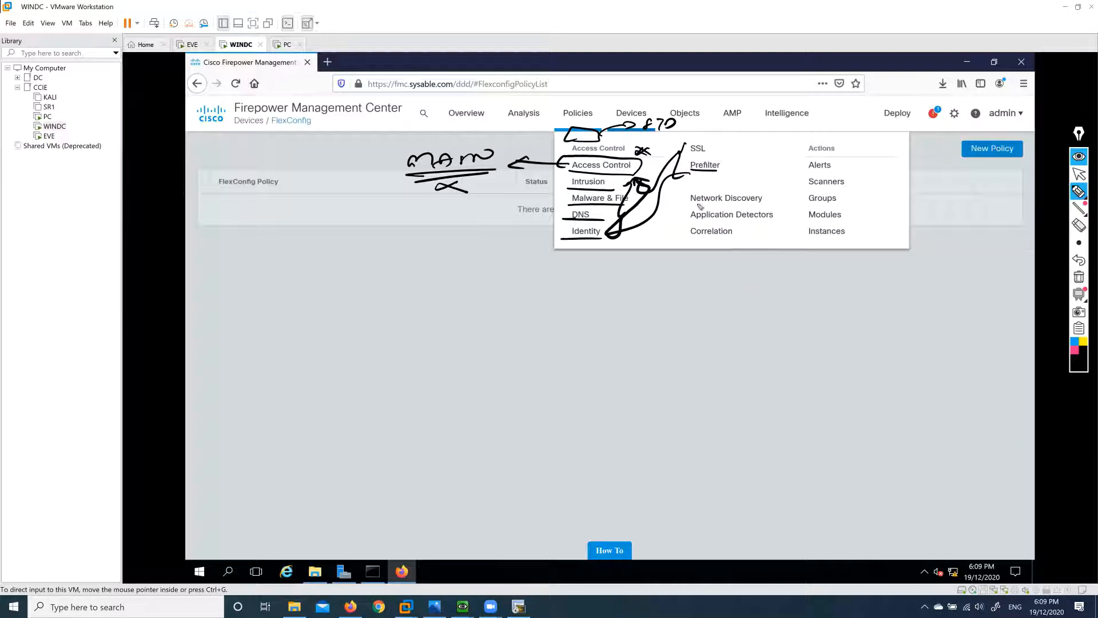
pyautogui.moveTo(691, 201)
pyautogui.mouseDown()
pyautogui.moveTo(774, 208)
pyautogui.moveTo(687, 187)
pyautogui.moveTo(689, 177)
pyautogui.moveTo(647, 157)
pyautogui.moveTo(659, 167)
pyautogui.moveTo(643, 171)
pyautogui.mouseUp()
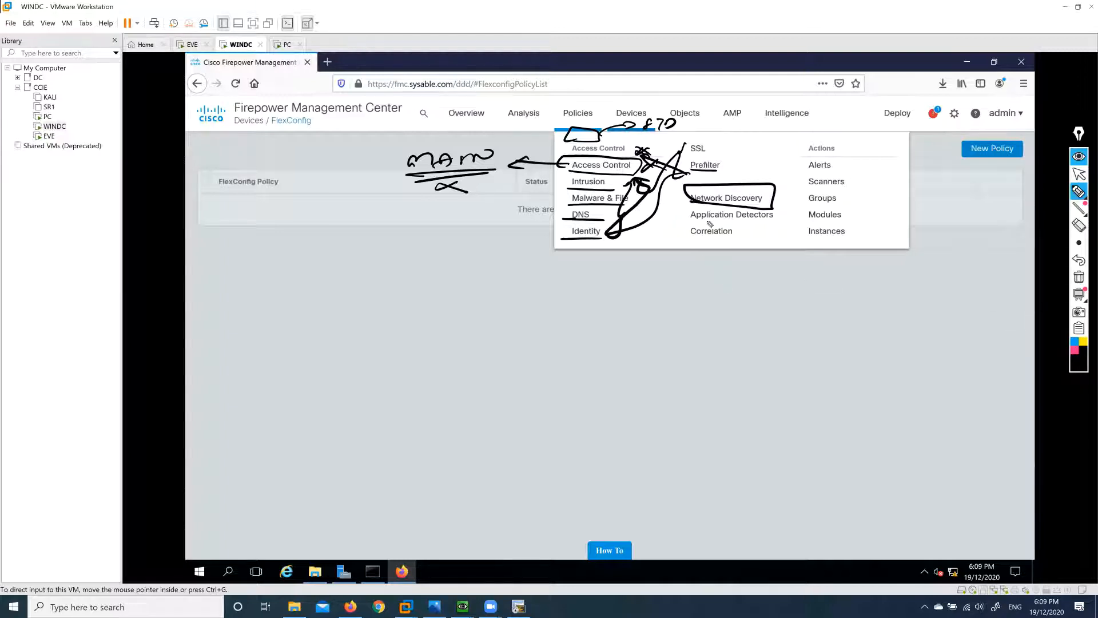
pyautogui.moveTo(693, 227); pyautogui.dragTo(777, 228)
pyautogui.moveTo(709, 226)
pyautogui.mouseDown()
pyautogui.moveTo(683, 212)
pyautogui.moveTo(782, 209)
pyautogui.moveTo(764, 230)
pyautogui.mouseUp()
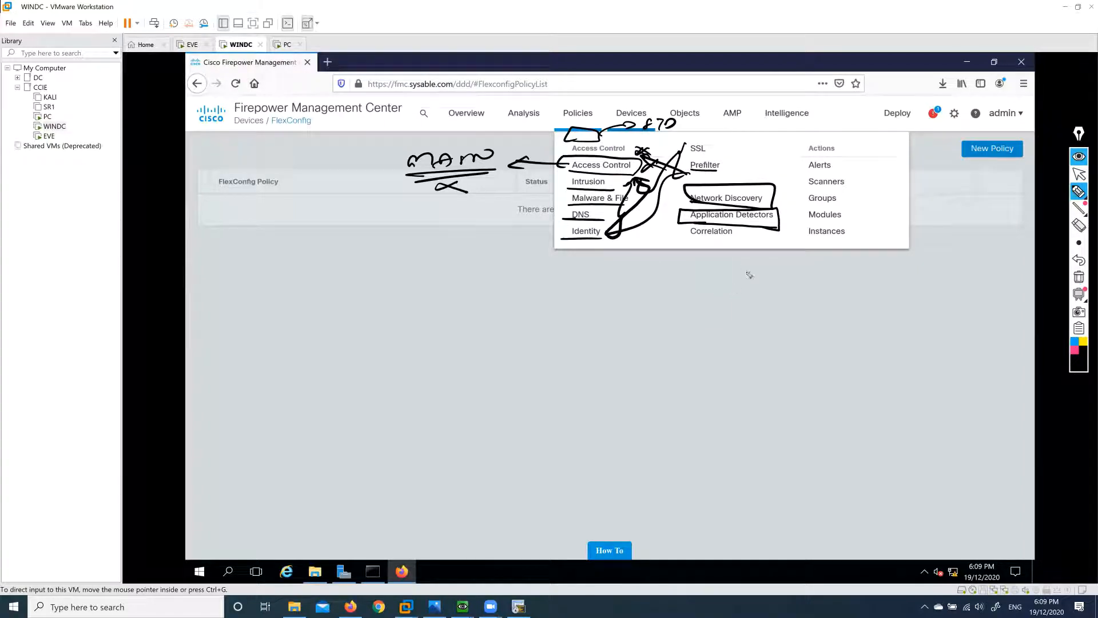
pyautogui.click(1078, 276)
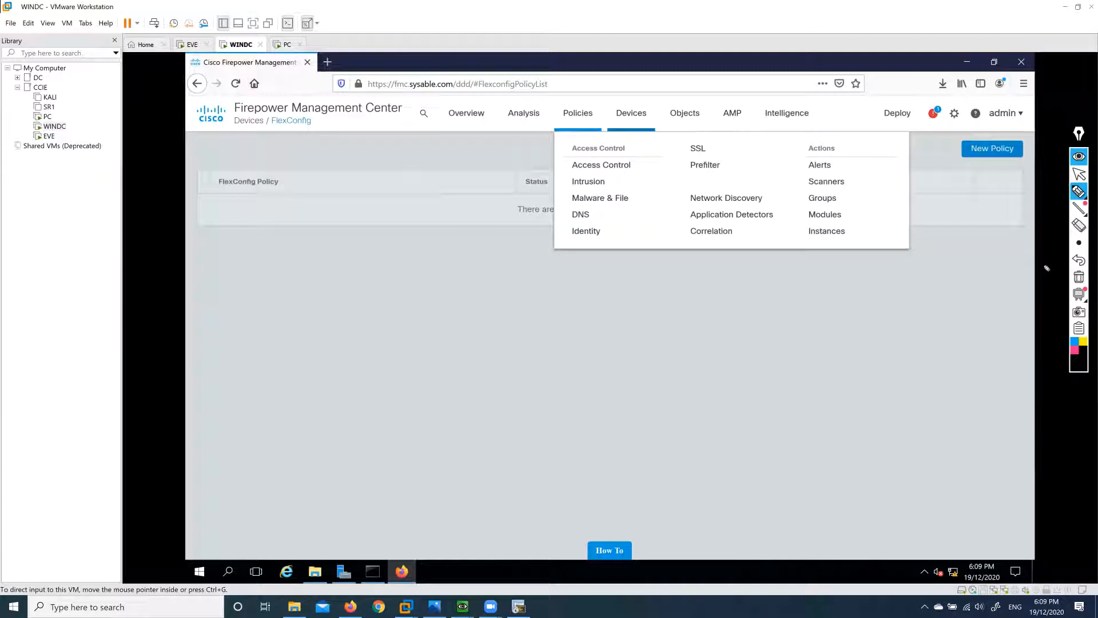
# Go to the Site To Site VPN list and start a new Firepower Threat Defense topology.
pyautogui.click(1078, 174)
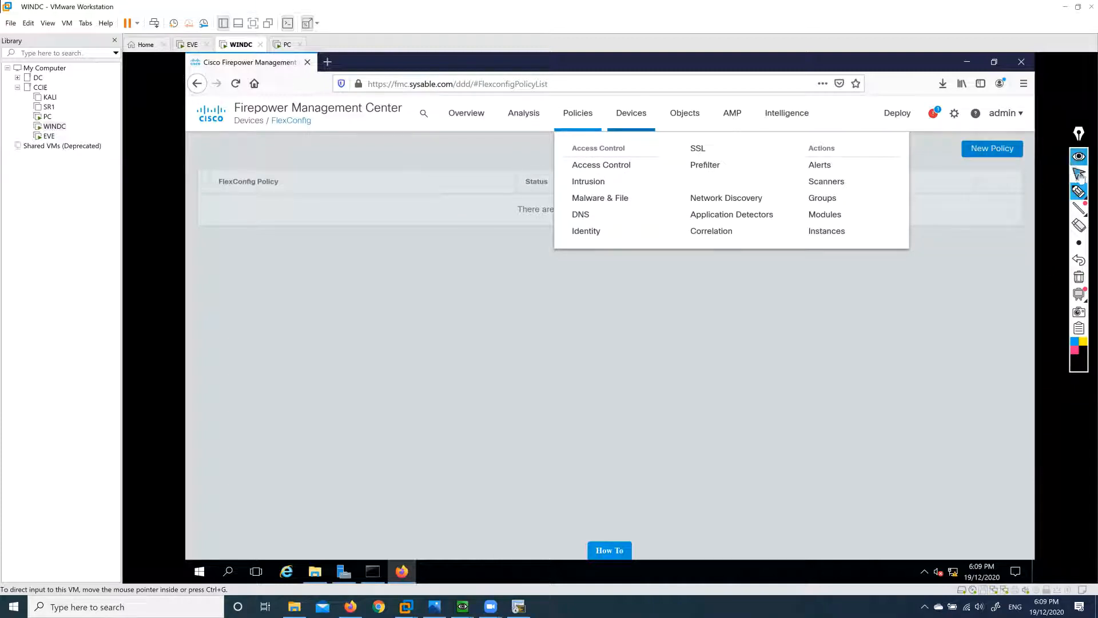
pyautogui.click(696, 334)
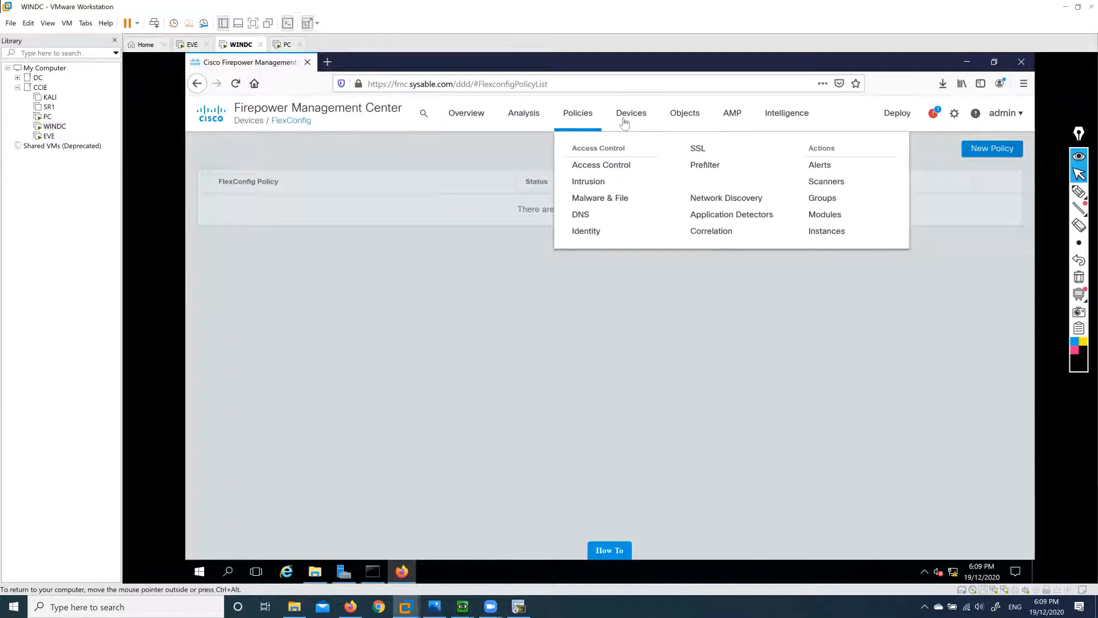
pyautogui.click(624, 122)
pyautogui.moveTo(629, 121)
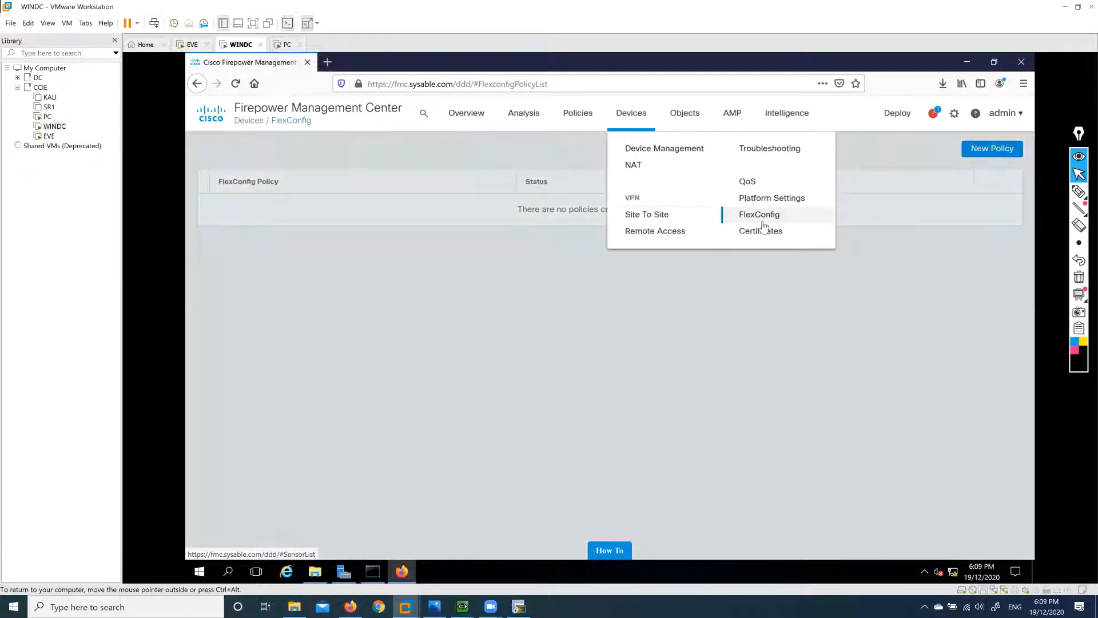
pyautogui.click(667, 218)
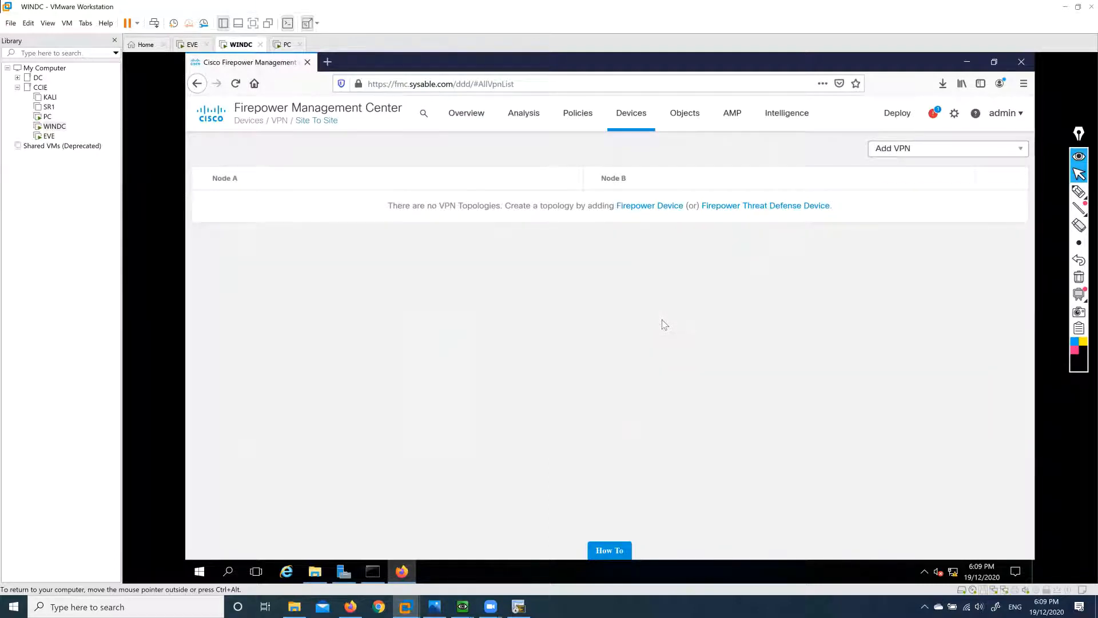
pyautogui.click(756, 207)
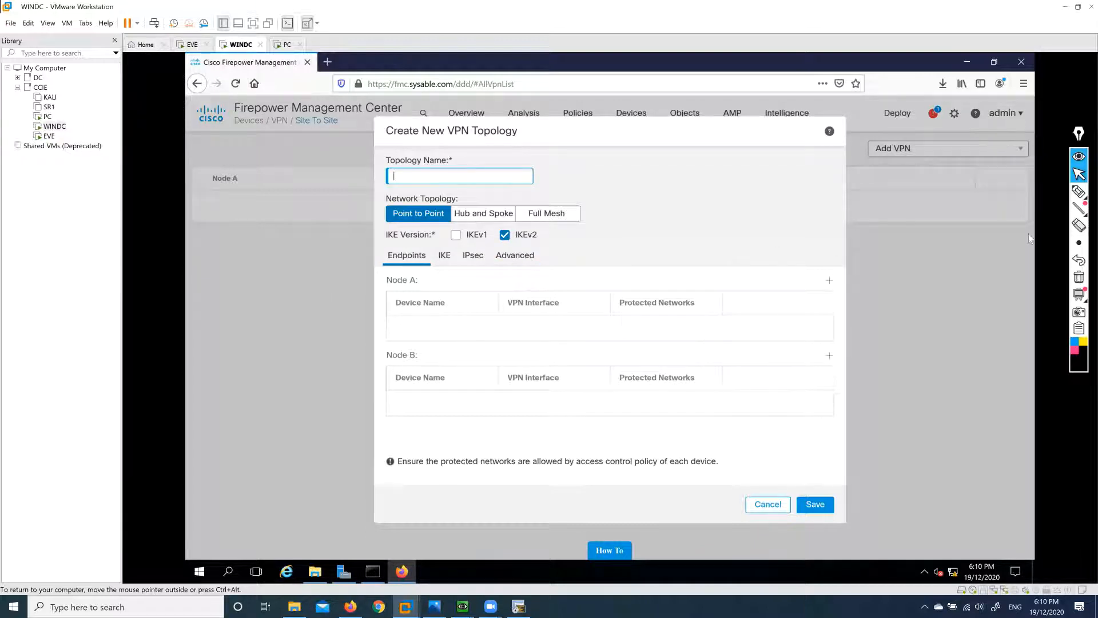
# Ink-mark the point-to-point, hub-and-spoke and full-mesh topology options, then erase the stray scribble.
pyautogui.click(1079, 192)
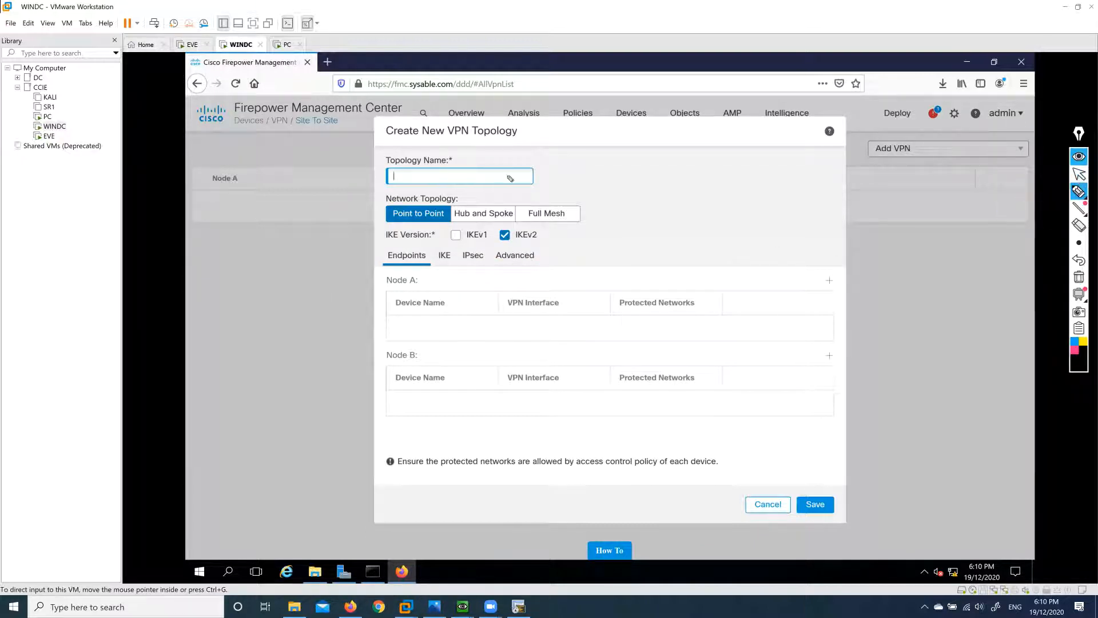
pyautogui.moveTo(391, 226); pyautogui.dragTo(574, 225)
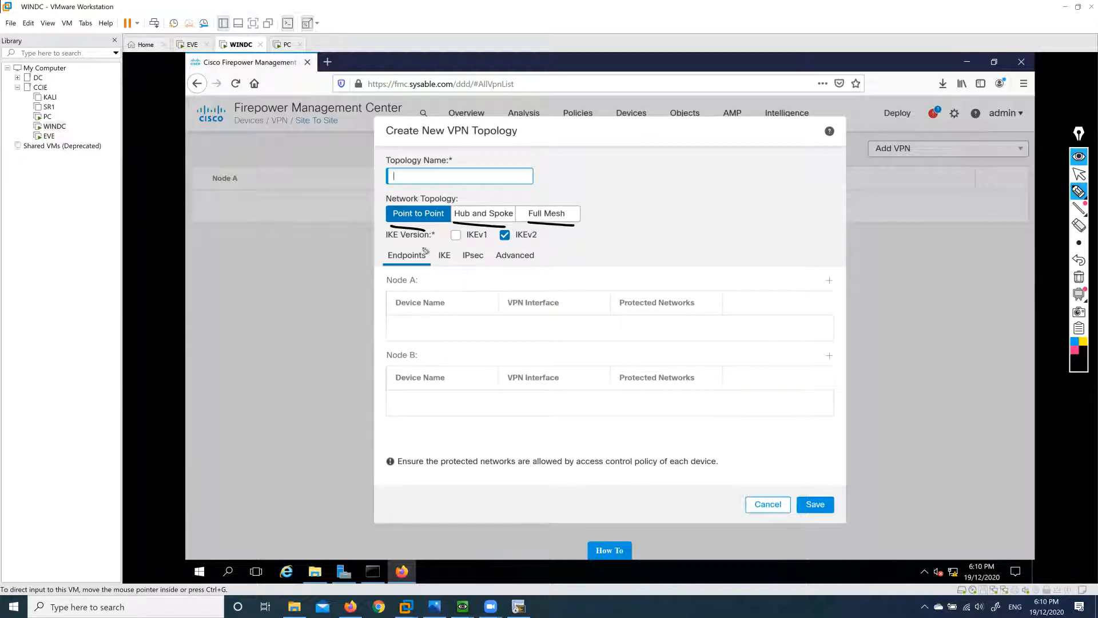
pyautogui.moveTo(382, 217); pyautogui.dragTo(395, 211)
pyautogui.moveTo(474, 200); pyautogui.dragTo(553, 193)
pyautogui.moveTo(639, 210)
pyautogui.mouseDown()
pyautogui.moveTo(663, 183)
pyautogui.moveTo(671, 198)
pyautogui.mouseUp()
pyautogui.click(1079, 226)
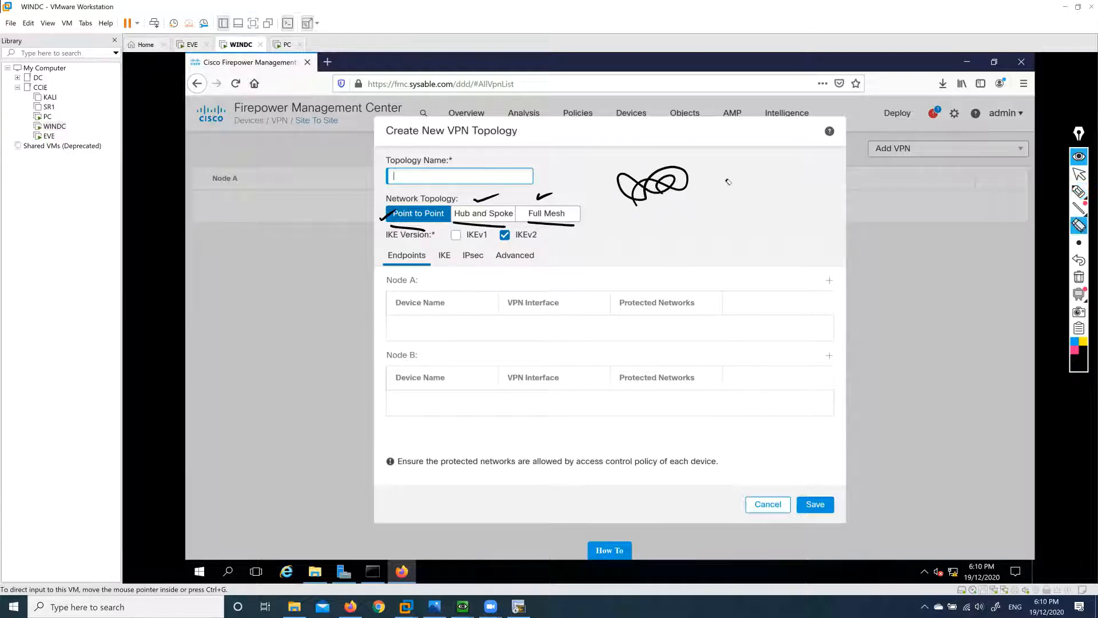
pyautogui.click(673, 183)
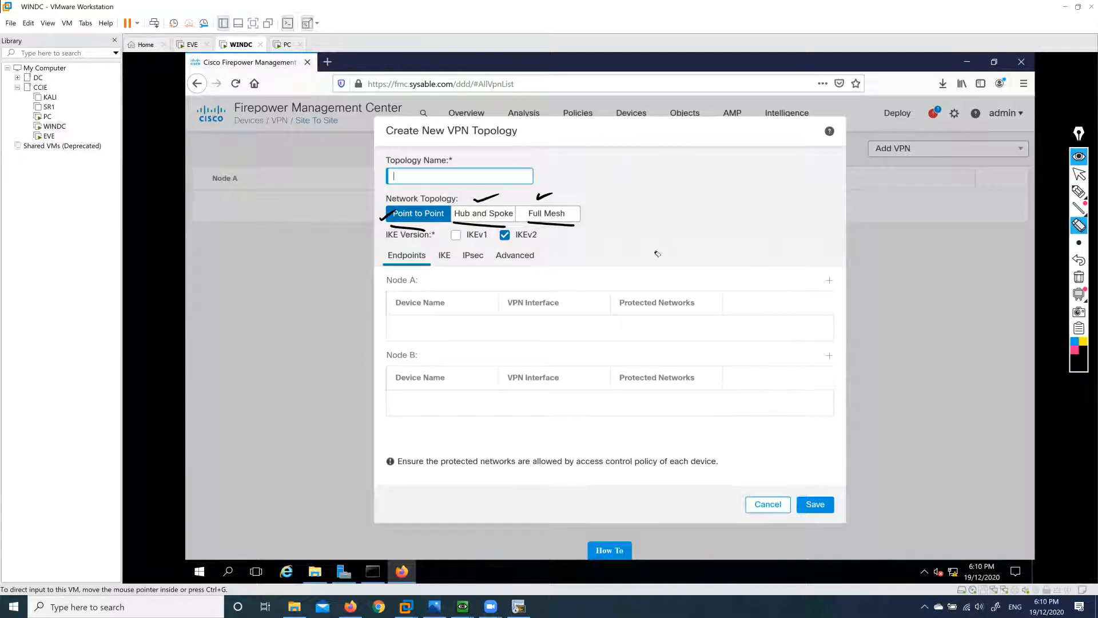
pyautogui.click(1078, 191)
pyautogui.moveTo(600, 164); pyautogui.dragTo(622, 175)
pyautogui.moveTo(602, 160)
pyautogui.mouseDown()
pyautogui.moveTo(623, 175)
pyautogui.moveTo(620, 164)
pyautogui.mouseUp()
pyautogui.moveTo(608, 168); pyautogui.dragTo(616, 171)
pyautogui.moveTo(681, 152)
pyautogui.mouseDown()
pyautogui.moveTo(682, 167)
pyautogui.moveTo(709, 170)
pyautogui.moveTo(699, 167)
pyautogui.mouseUp()
pyautogui.moveTo(650, 213)
pyautogui.mouseDown()
pyautogui.moveTo(651, 200)
pyautogui.moveTo(676, 216)
pyautogui.mouseUp()
pyautogui.moveTo(656, 206); pyautogui.dragTo(669, 219)
pyautogui.moveTo(622, 179)
pyautogui.mouseDown()
pyautogui.moveTo(648, 207)
pyautogui.moveTo(662, 199)
pyautogui.mouseUp()
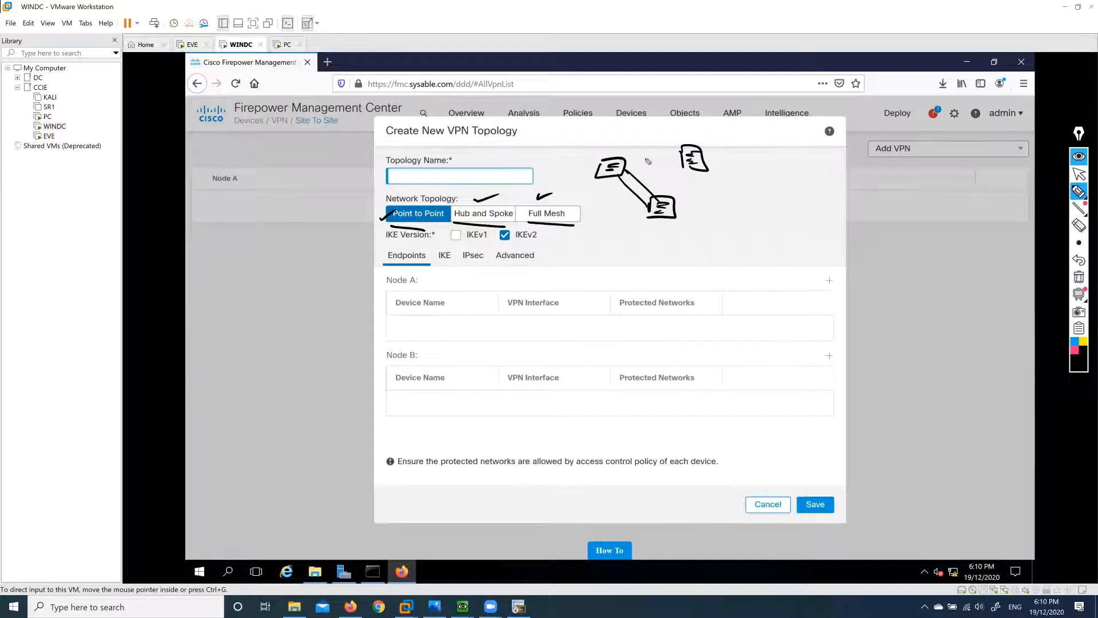
pyautogui.moveTo(621, 167)
pyautogui.mouseDown()
pyautogui.moveTo(689, 165)
pyautogui.moveTo(665, 200)
pyautogui.mouseUp()
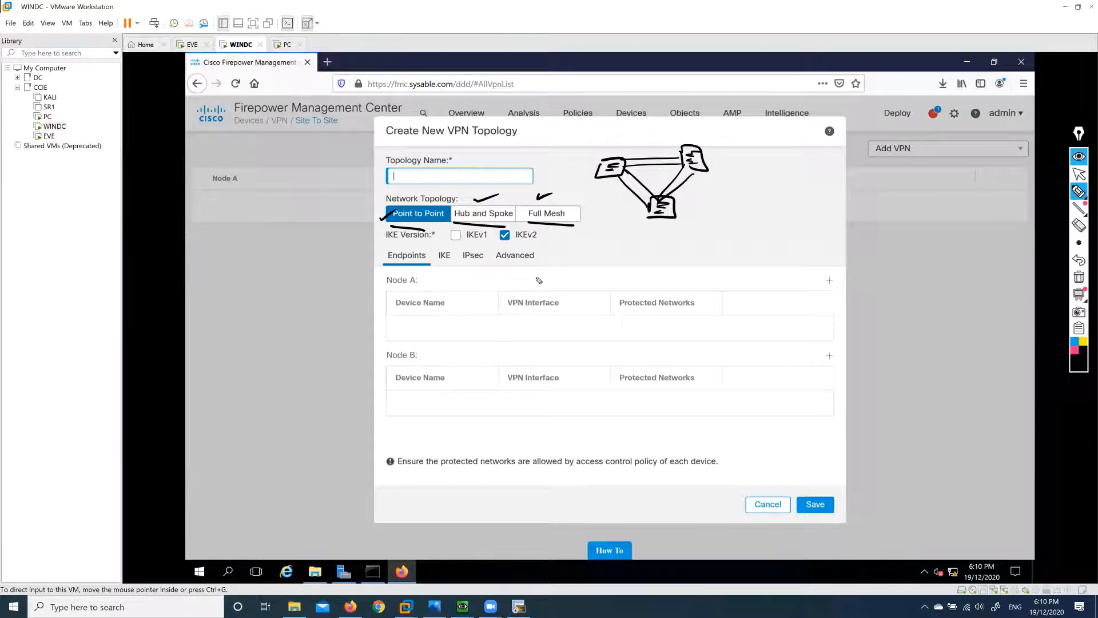
pyautogui.moveTo(541, 276)
pyautogui.mouseDown()
pyautogui.moveTo(648, 271)
pyautogui.moveTo(683, 287)
pyautogui.mouseUp()
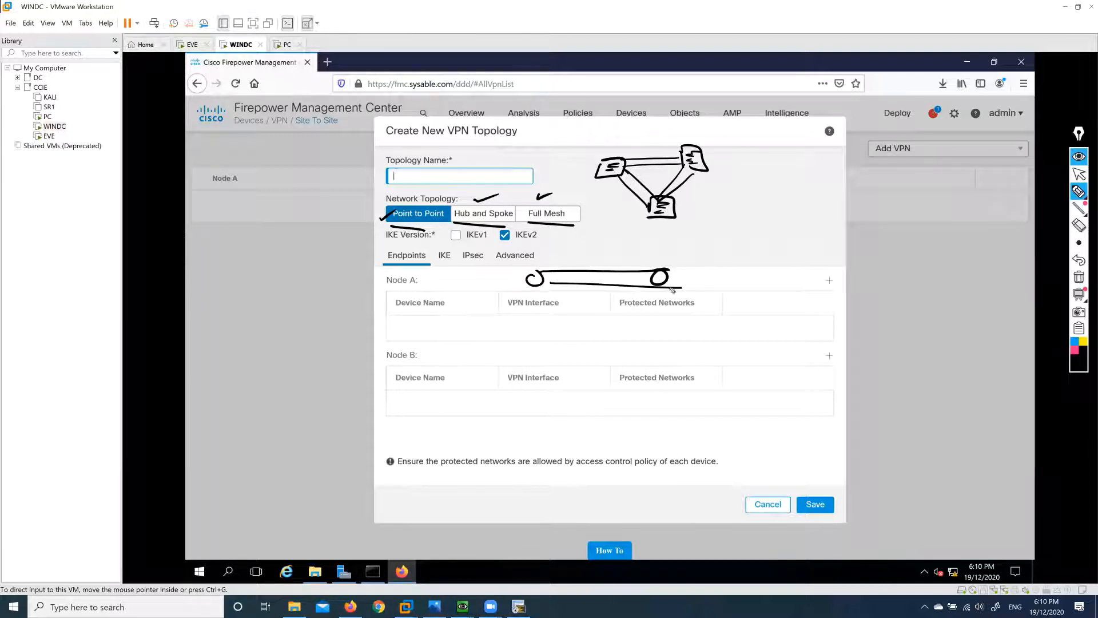
pyautogui.moveTo(552, 303)
pyautogui.mouseDown()
pyautogui.moveTo(543, 296)
pyautogui.moveTo(670, 298)
pyautogui.mouseUp()
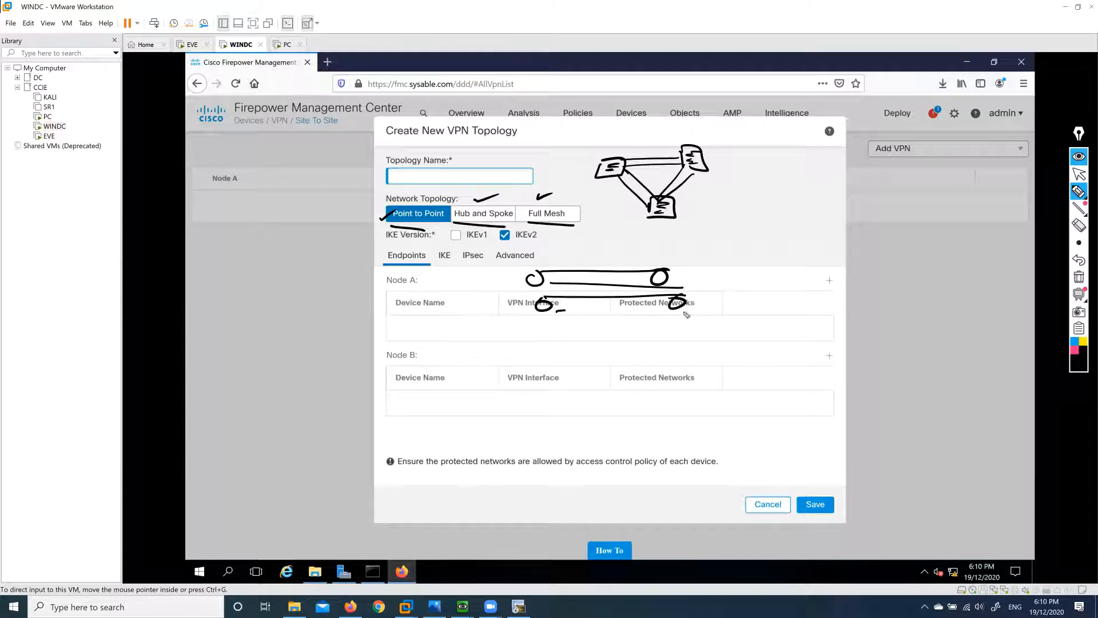
pyautogui.moveTo(556, 312); pyautogui.dragTo(689, 313)
pyautogui.moveTo(678, 271); pyautogui.dragTo(773, 264)
pyautogui.moveTo(692, 302); pyautogui.dragTo(766, 296)
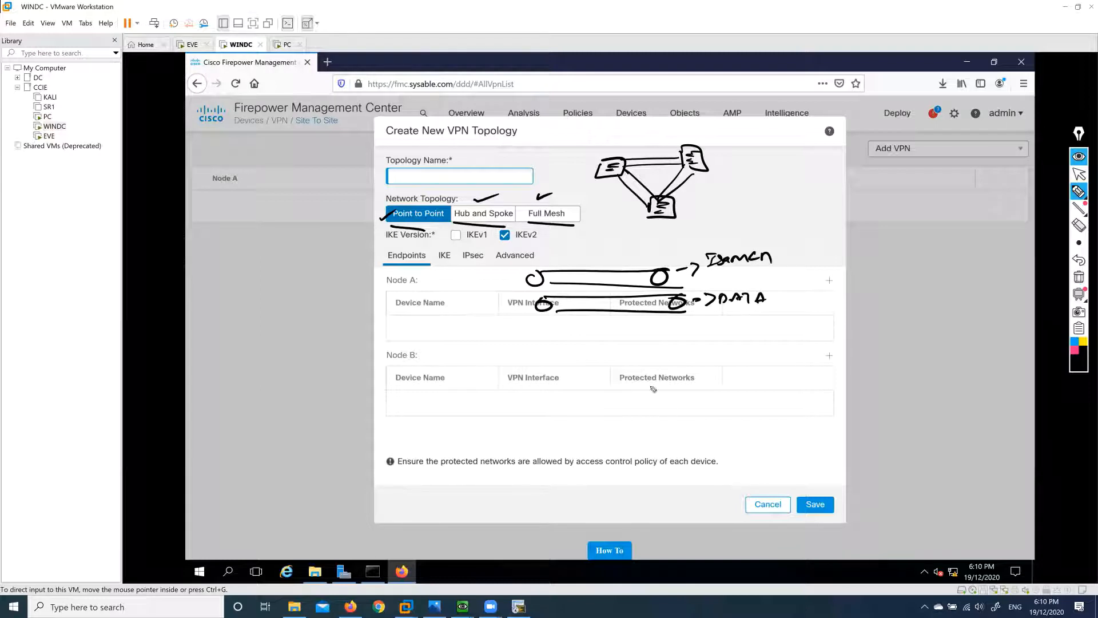
pyautogui.moveTo(522, 266)
pyautogui.mouseDown()
pyautogui.moveTo(606, 293)
pyautogui.moveTo(695, 291)
pyautogui.moveTo(592, 255)
pyautogui.moveTo(524, 257)
pyautogui.mouseUp()
pyautogui.moveTo(526, 308)
pyautogui.mouseDown()
pyautogui.moveTo(558, 296)
pyautogui.moveTo(497, 314)
pyautogui.moveTo(513, 276)
pyautogui.moveTo(509, 288)
pyautogui.mouseUp()
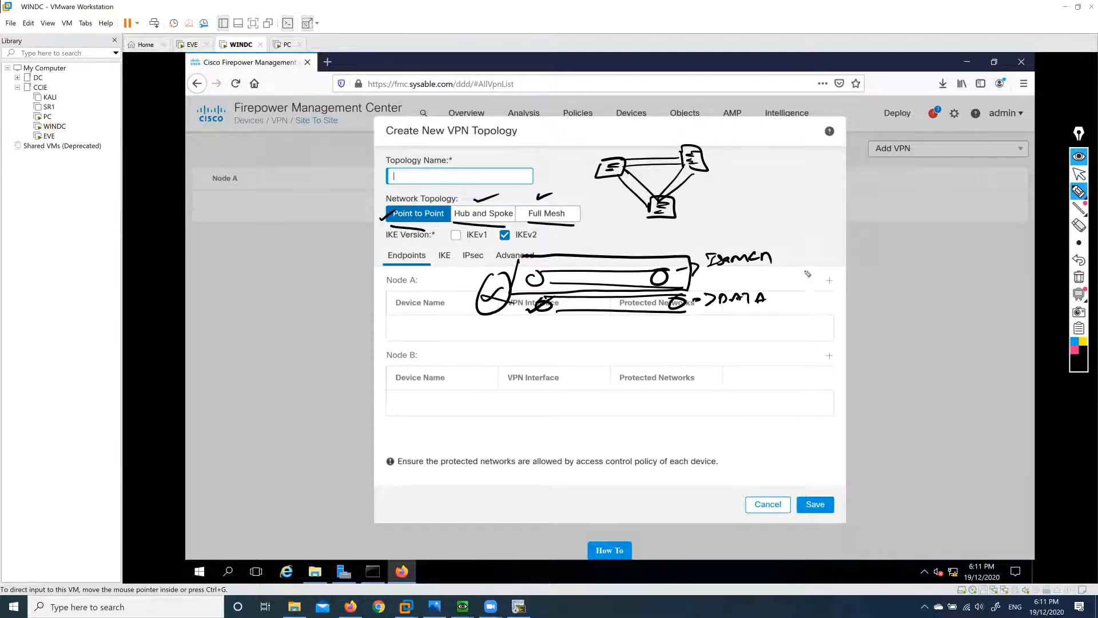
pyautogui.moveTo(807, 273); pyautogui.dragTo(815, 280)
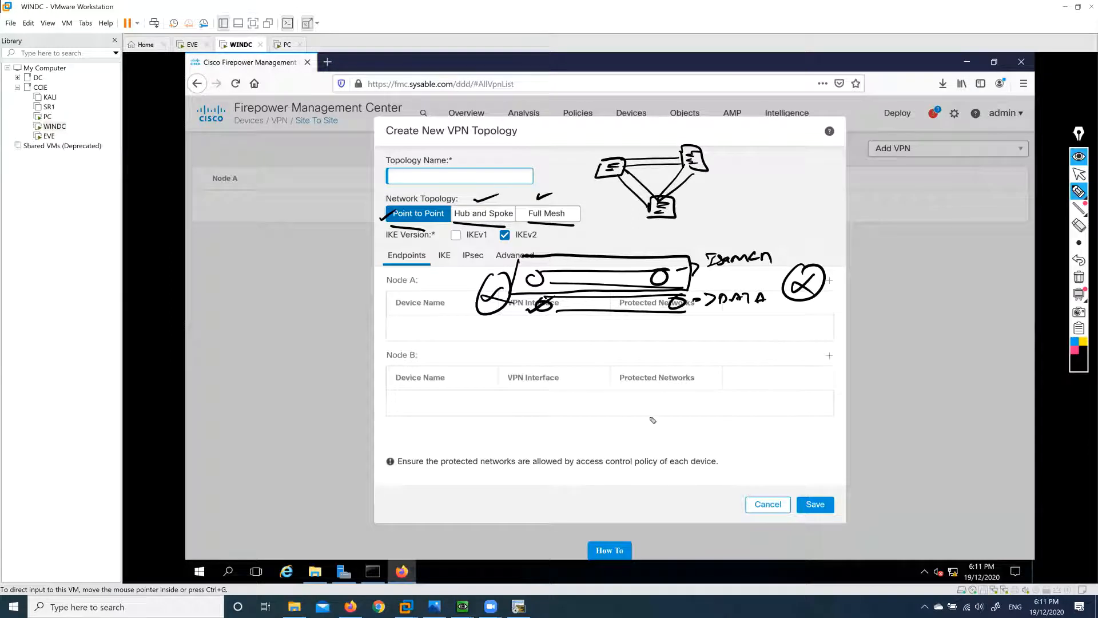
pyautogui.moveTo(651, 419); pyautogui.dragTo(645, 413)
pyautogui.moveTo(813, 252); pyautogui.dragTo(844, 245)
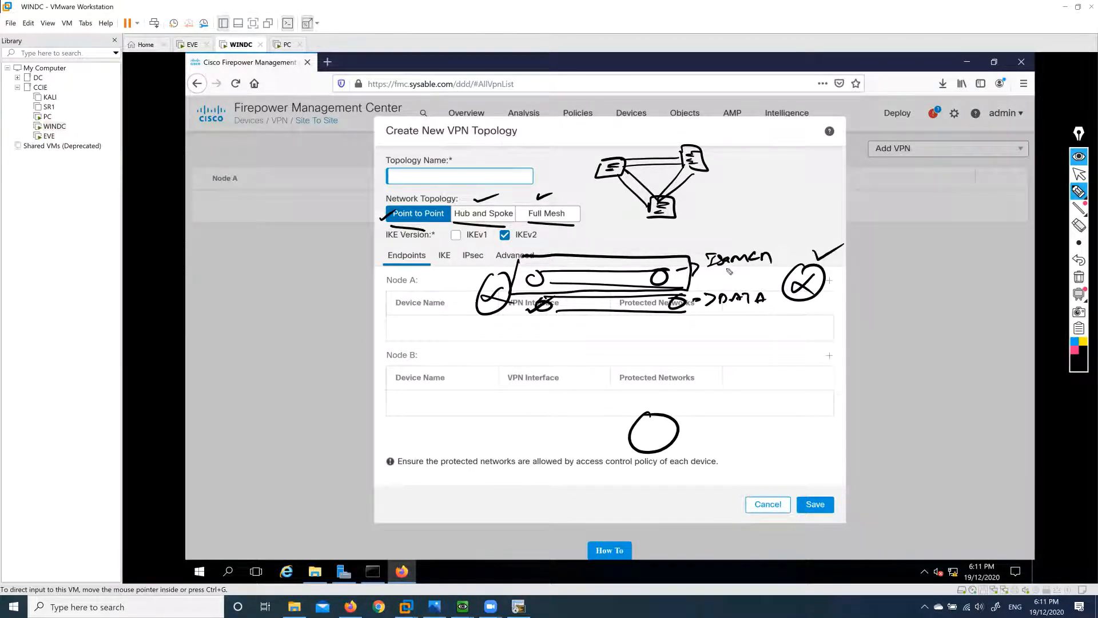
pyautogui.moveTo(721, 267); pyautogui.dragTo(760, 269)
pyautogui.moveTo(670, 397)
pyautogui.mouseDown()
pyautogui.moveTo(773, 330)
pyautogui.moveTo(675, 396)
pyautogui.mouseUp()
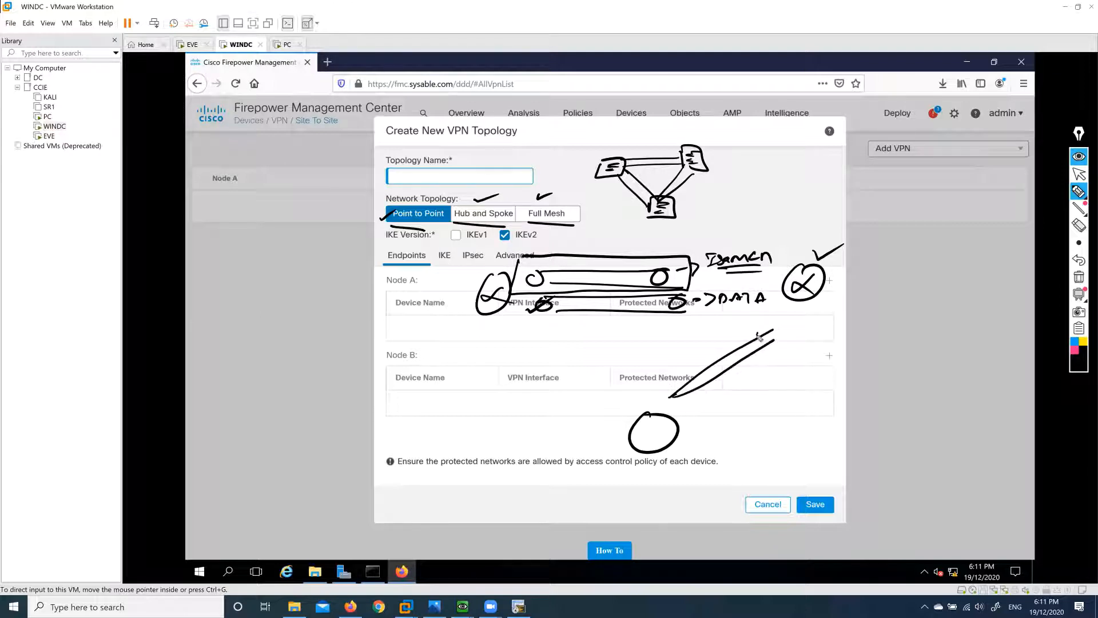
pyautogui.moveTo(758, 336); pyautogui.dragTo(761, 335)
pyautogui.moveTo(678, 387); pyautogui.dragTo(681, 387)
pyautogui.moveTo(591, 241); pyautogui.dragTo(640, 242)
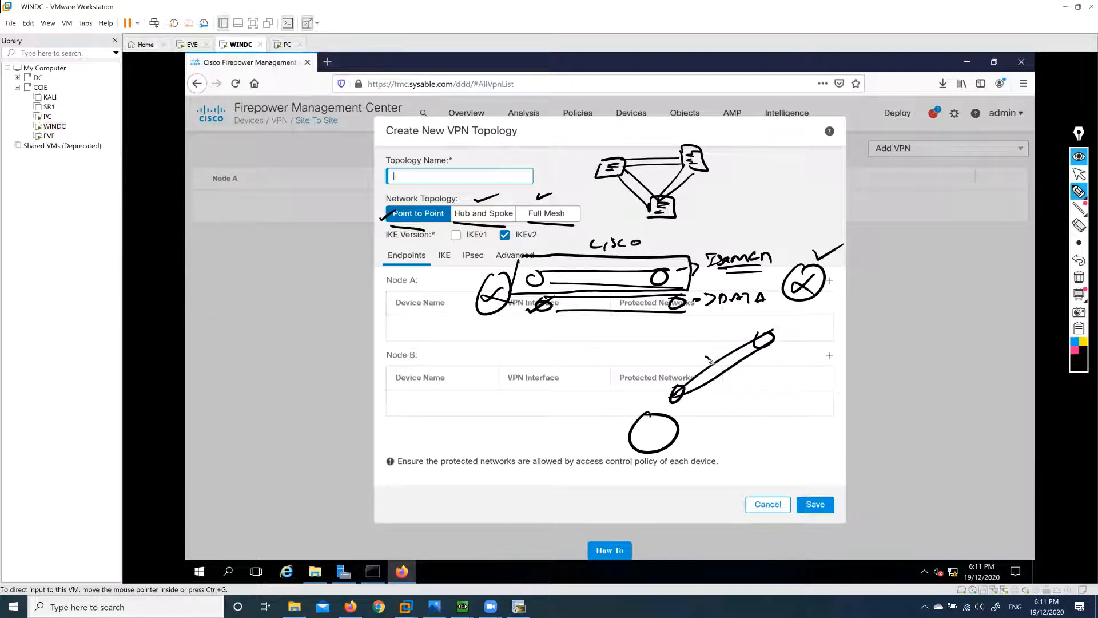
pyautogui.moveTo(711, 360); pyautogui.dragTo(742, 340)
pyautogui.moveTo(839, 242); pyautogui.dragTo(844, 244)
pyautogui.moveTo(473, 275)
pyautogui.mouseDown()
pyautogui.moveTo(479, 285)
pyautogui.moveTo(495, 267)
pyautogui.mouseUp()
pyautogui.moveTo(705, 359); pyautogui.dragTo(755, 324)
pyautogui.moveTo(760, 320); pyautogui.dragTo(765, 338)
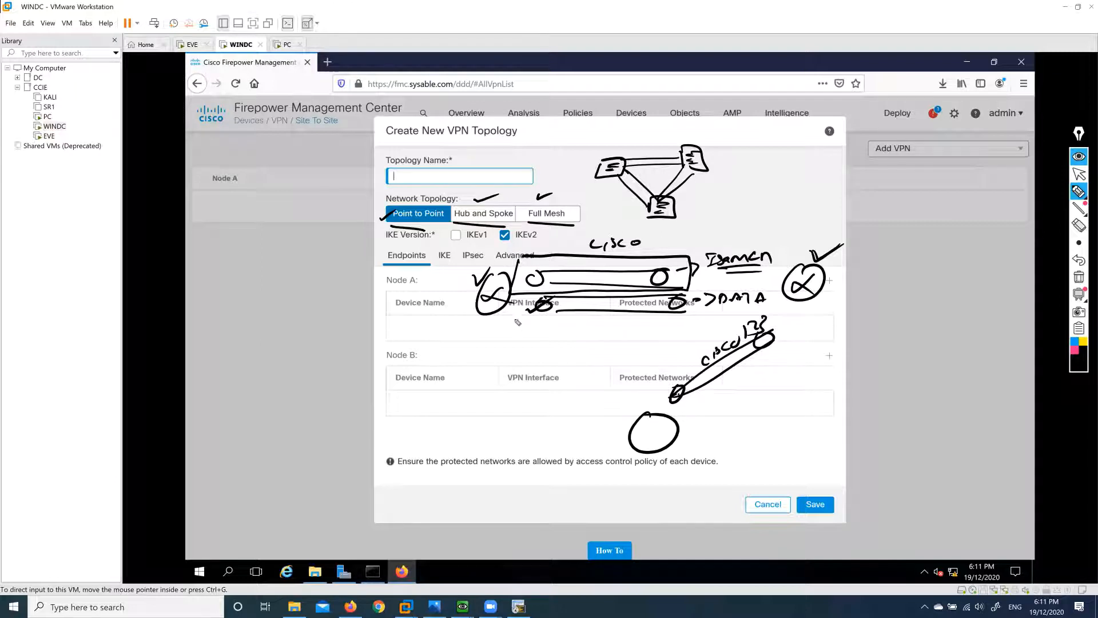
pyautogui.moveTo(523, 319)
pyautogui.mouseDown()
pyautogui.moveTo(517, 330)
pyautogui.moveTo(530, 329)
pyautogui.mouseUp()
pyautogui.moveTo(477, 283); pyautogui.dragTo(507, 261)
pyautogui.moveTo(812, 251); pyautogui.dragTo(836, 246)
pyautogui.moveTo(643, 410); pyautogui.dragTo(672, 393)
pyautogui.moveTo(659, 442)
pyautogui.mouseDown()
pyautogui.moveTo(650, 423)
pyautogui.moveTo(640, 438)
pyautogui.mouseUp()
pyautogui.moveTo(640, 432); pyautogui.dragTo(660, 428)
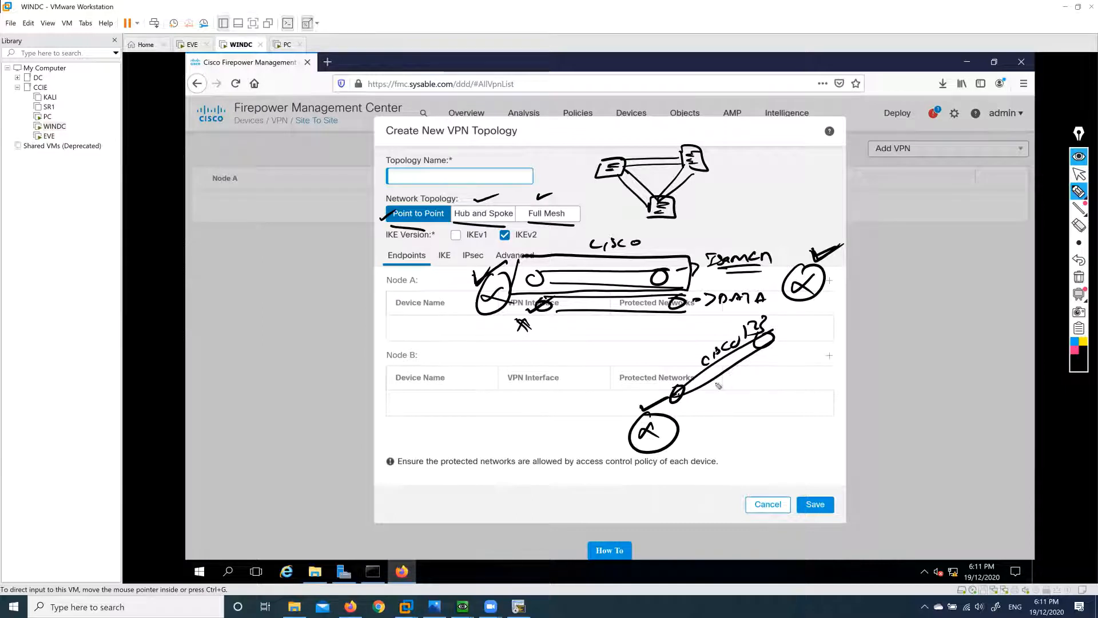
pyautogui.moveTo(585, 239)
pyautogui.mouseDown()
pyautogui.moveTo(650, 253)
pyautogui.moveTo(585, 231)
pyautogui.mouseUp()
pyautogui.moveTo(688, 231)
pyautogui.mouseDown()
pyautogui.moveTo(793, 239)
pyautogui.moveTo(715, 286)
pyautogui.moveTo(701, 236)
pyautogui.moveTo(750, 206)
pyautogui.moveTo(786, 211)
pyautogui.mouseUp()
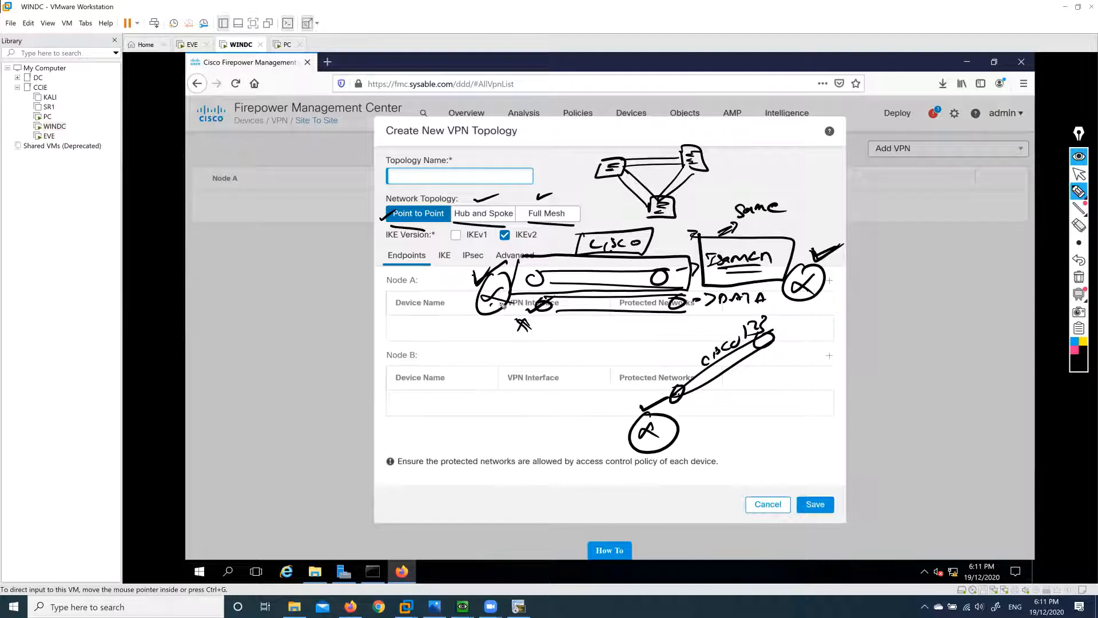
pyautogui.moveTo(503, 303); pyautogui.dragTo(632, 417)
pyautogui.moveTo(487, 306)
pyautogui.mouseDown()
pyautogui.moveTo(603, 427)
pyautogui.moveTo(610, 406)
pyautogui.mouseUp()
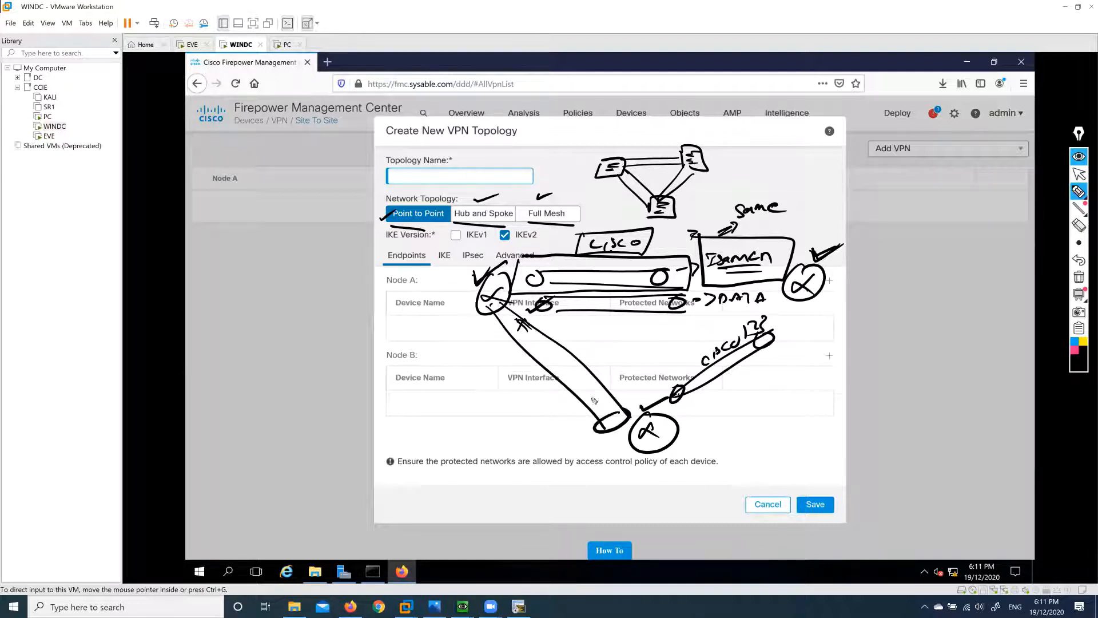
pyautogui.moveTo(502, 309); pyautogui.dragTo(506, 310)
pyautogui.moveTo(432, 341)
pyautogui.mouseDown()
pyautogui.moveTo(479, 336)
pyautogui.moveTo(470, 350)
pyautogui.mouseUp()
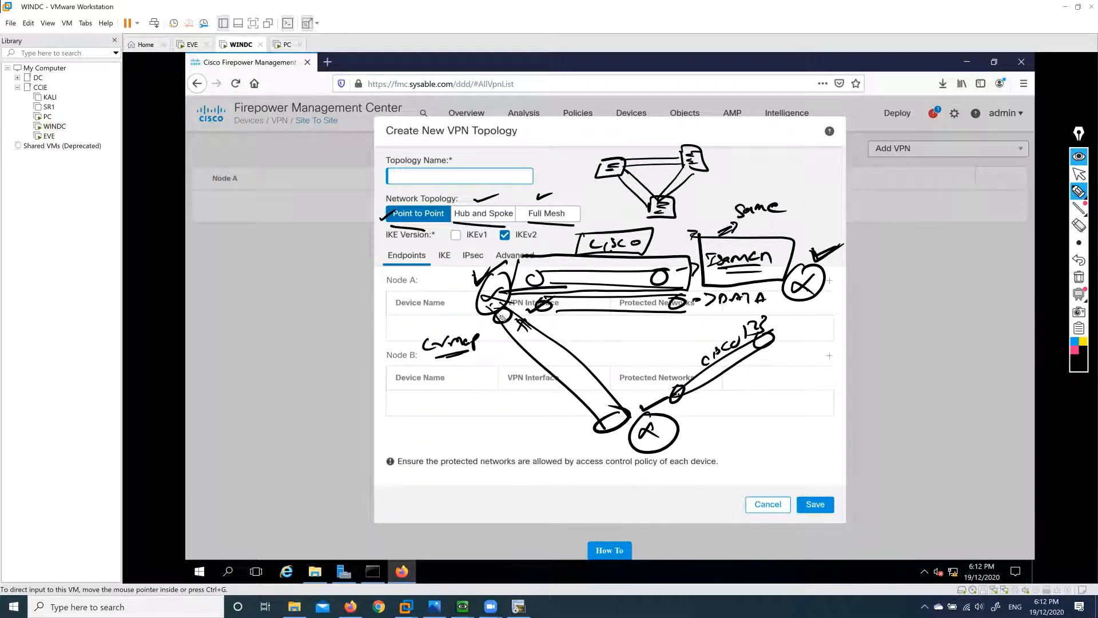
pyautogui.moveTo(501, 312); pyautogui.dragTo(547, 346)
pyautogui.click(1079, 225)
pyautogui.moveTo(794, 246)
pyautogui.mouseDown()
pyautogui.moveTo(563, 306)
pyautogui.moveTo(651, 234)
pyautogui.mouseUp()
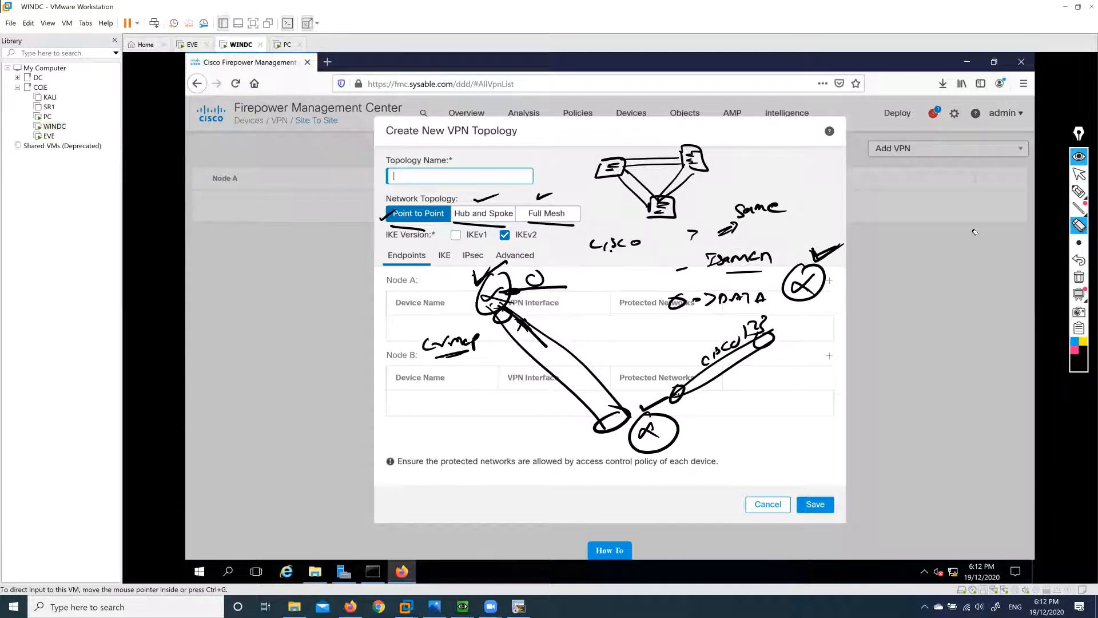
pyautogui.click(1079, 277)
pyautogui.click(1079, 191)
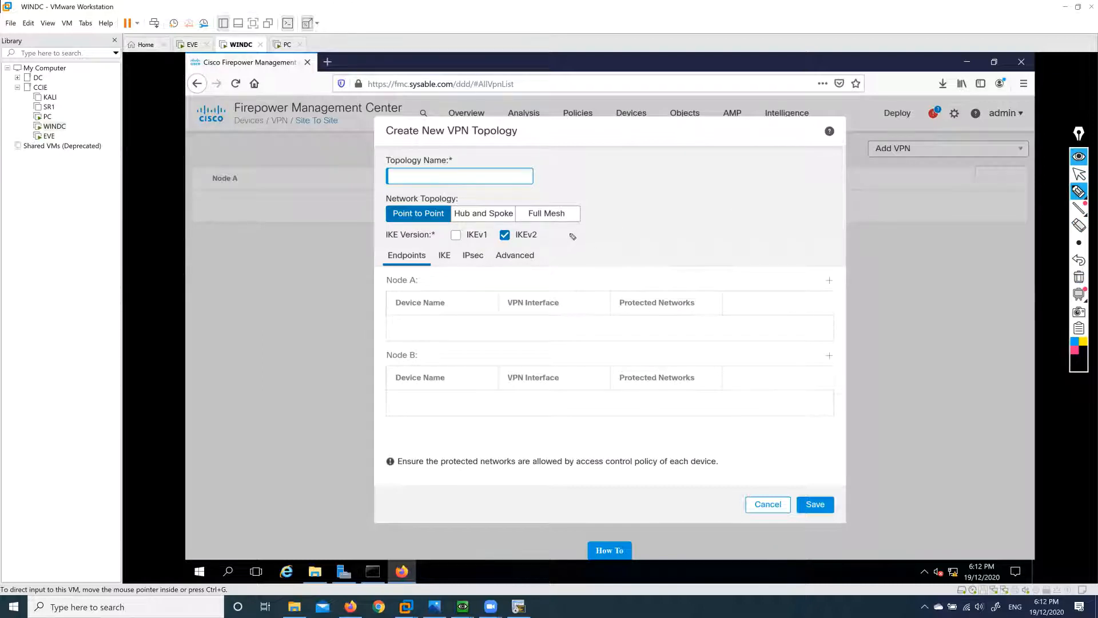
pyautogui.moveTo(601, 199); pyautogui.dragTo(624, 200)
pyautogui.moveTo(751, 180)
pyautogui.mouseDown()
pyautogui.moveTo(780, 186)
pyautogui.moveTo(772, 189)
pyautogui.mouseUp()
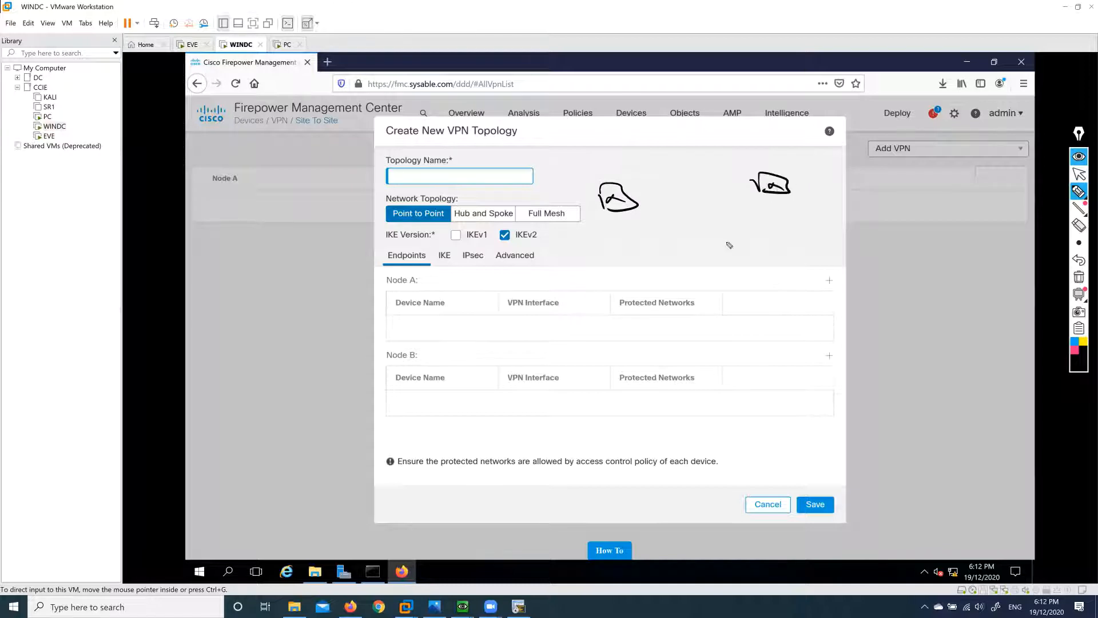
pyautogui.moveTo(710, 238)
pyautogui.mouseDown()
pyautogui.moveTo(738, 240)
pyautogui.moveTo(735, 250)
pyautogui.mouseUp()
pyautogui.moveTo(630, 196)
pyautogui.mouseDown()
pyautogui.moveTo(744, 189)
pyautogui.moveTo(742, 197)
pyautogui.mouseUp()
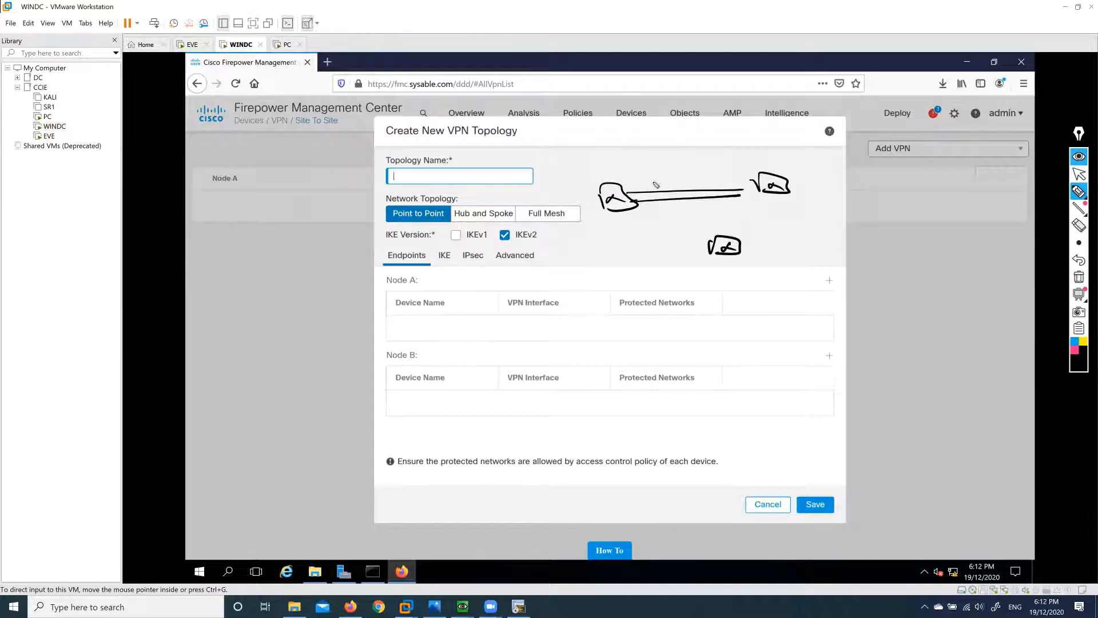
pyautogui.moveTo(659, 180); pyautogui.dragTo(697, 185)
pyautogui.moveTo(765, 200); pyautogui.dragTo(735, 247)
pyautogui.moveTo(767, 197)
pyautogui.mouseDown()
pyautogui.moveTo(732, 249)
pyautogui.moveTo(773, 227)
pyautogui.moveTo(806, 231)
pyautogui.mouseUp()
pyautogui.moveTo(636, 213); pyautogui.dragTo(724, 243)
pyautogui.moveTo(633, 234)
pyautogui.mouseDown()
pyautogui.moveTo(673, 238)
pyautogui.moveTo(662, 239)
pyautogui.mouseUp()
pyautogui.moveTo(634, 245); pyautogui.dragTo(663, 240)
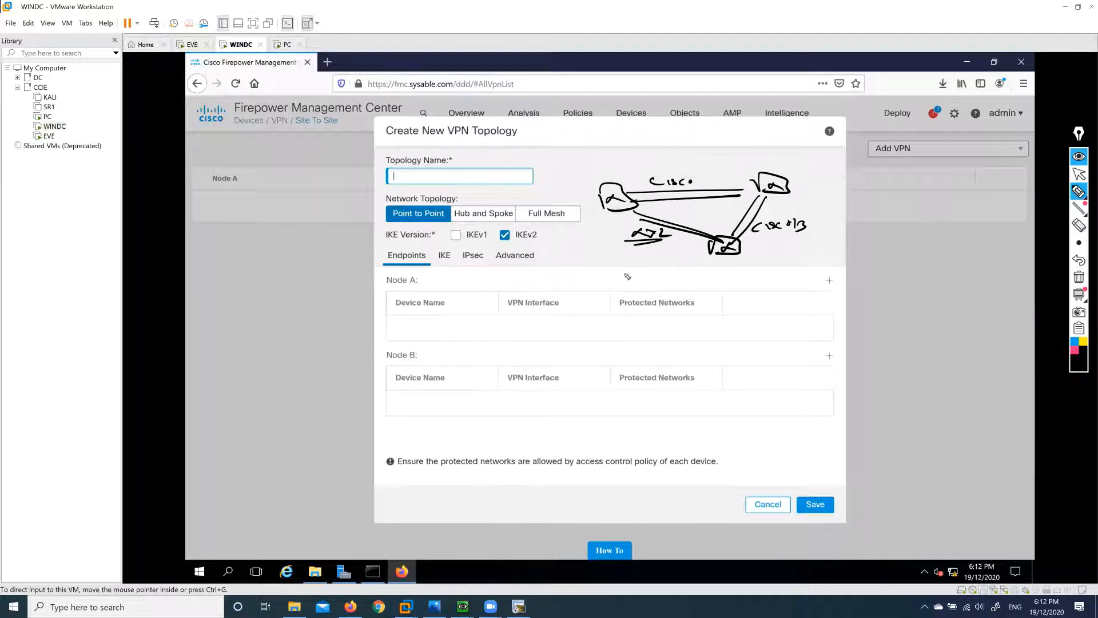
pyautogui.moveTo(624, 279)
pyautogui.mouseDown()
pyautogui.moveTo(619, 289)
pyautogui.moveTo(671, 290)
pyautogui.mouseUp()
pyautogui.moveTo(621, 296); pyautogui.dragTo(677, 289)
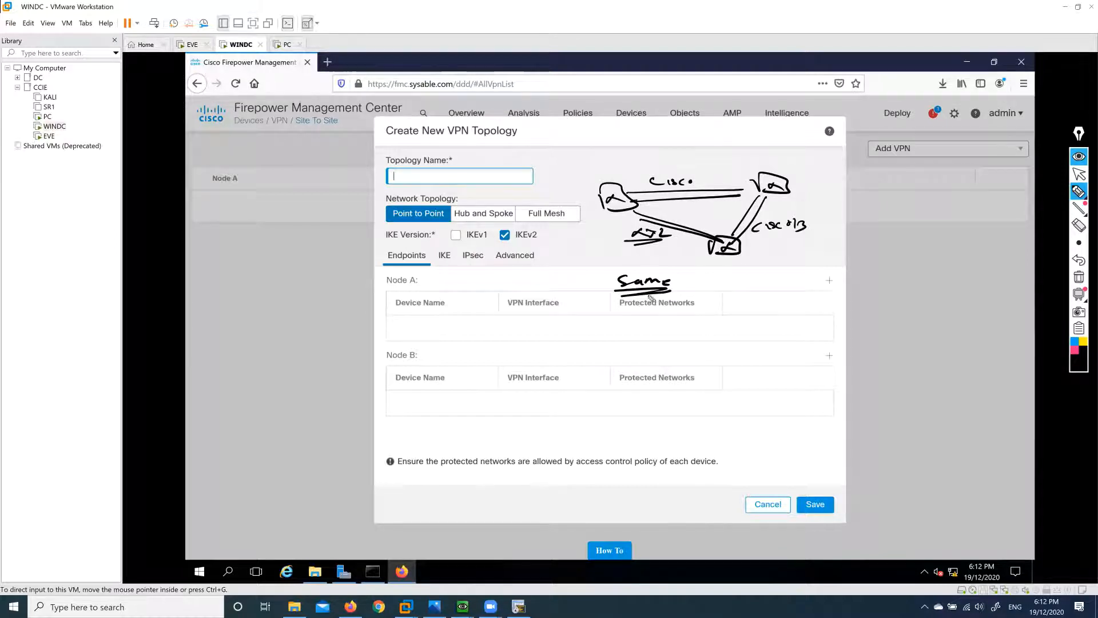
pyautogui.moveTo(589, 281); pyautogui.dragTo(594, 296)
pyautogui.moveTo(595, 275); pyautogui.dragTo(590, 275)
pyautogui.moveTo(589, 324); pyautogui.dragTo(600, 334)
pyautogui.moveTo(593, 316)
pyautogui.mouseDown()
pyautogui.moveTo(636, 329)
pyautogui.moveTo(732, 323)
pyautogui.moveTo(716, 338)
pyautogui.mouseUp()
pyautogui.moveTo(614, 192); pyautogui.dragTo(634, 178)
pyautogui.moveTo(756, 174); pyautogui.dragTo(778, 163)
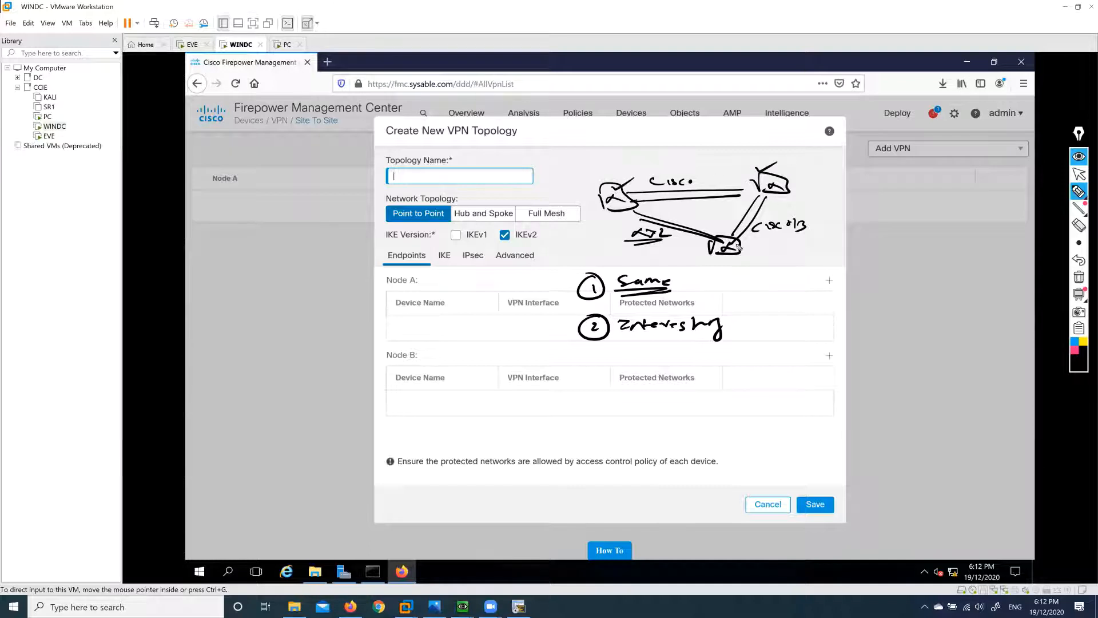
pyautogui.moveTo(716, 235); pyautogui.dragTo(742, 213)
pyautogui.moveTo(732, 326)
pyautogui.mouseDown()
pyautogui.moveTo(801, 326)
pyautogui.moveTo(788, 342)
pyautogui.moveTo(801, 341)
pyautogui.mouseUp()
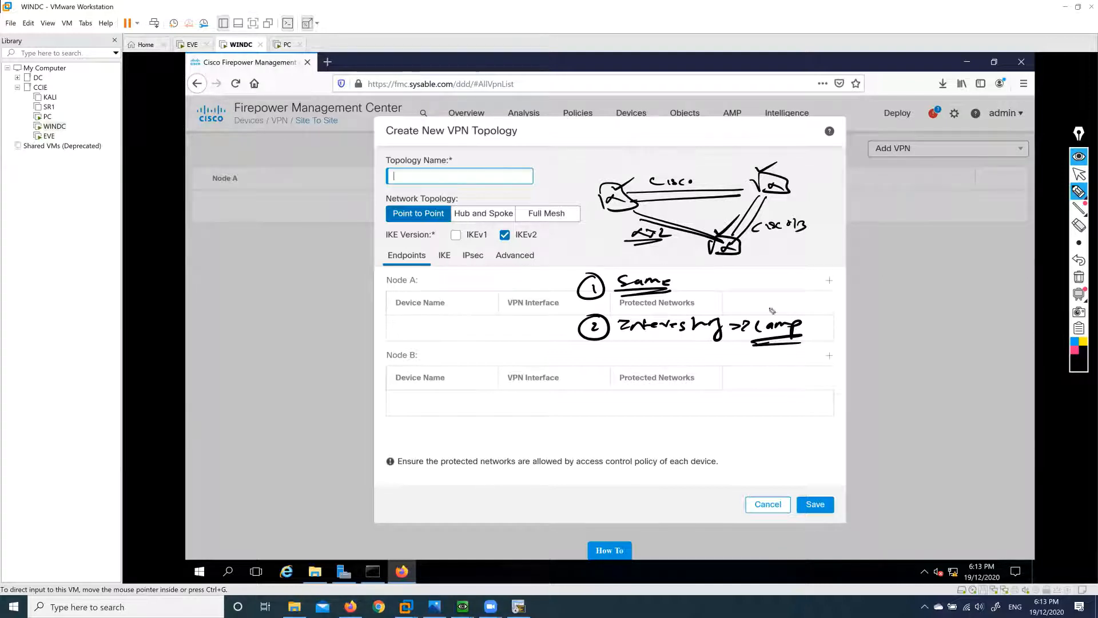
pyautogui.moveTo(748, 300)
pyautogui.mouseDown()
pyautogui.moveTo(778, 308)
pyautogui.moveTo(785, 297)
pyautogui.moveTo(782, 318)
pyautogui.moveTo(795, 309)
pyautogui.moveTo(824, 328)
pyautogui.moveTo(874, 310)
pyautogui.mouseUp()
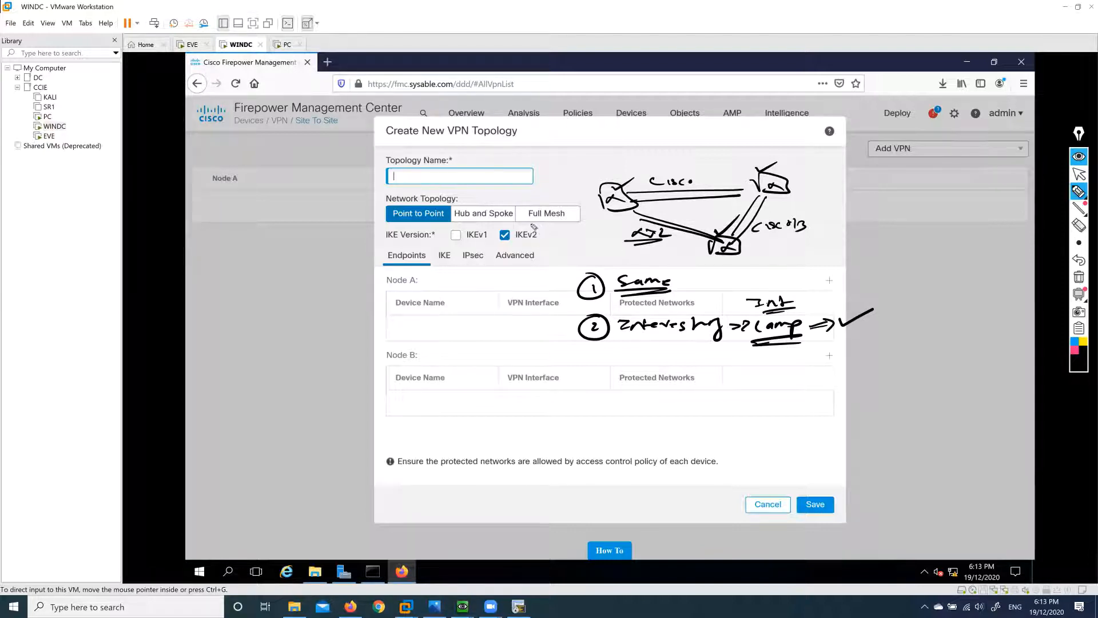
pyautogui.moveTo(533, 227)
pyautogui.mouseDown()
pyautogui.moveTo(573, 221)
pyautogui.moveTo(549, 196)
pyautogui.moveTo(518, 226)
pyautogui.mouseUp()
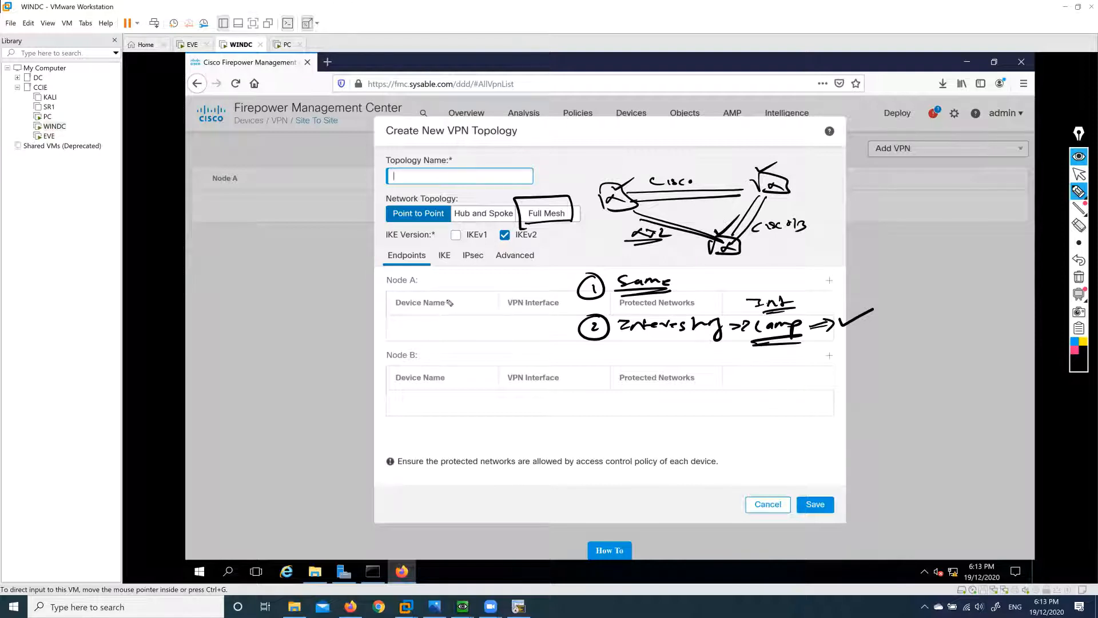
pyautogui.moveTo(449, 303)
pyautogui.mouseDown()
pyautogui.moveTo(546, 295)
pyautogui.moveTo(455, 311)
pyautogui.moveTo(458, 298)
pyautogui.moveTo(452, 308)
pyautogui.mouseUp()
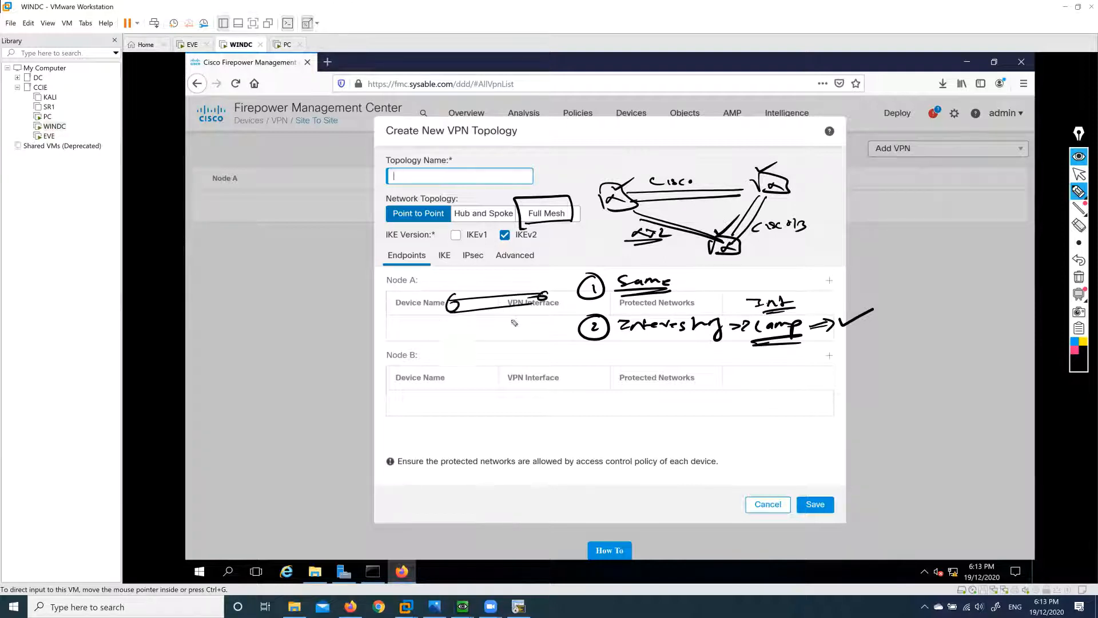
pyautogui.moveTo(514, 324)
pyautogui.mouseDown()
pyautogui.moveTo(546, 316)
pyautogui.moveTo(493, 337)
pyautogui.moveTo(464, 330)
pyautogui.moveTo(468, 342)
pyautogui.mouseUp()
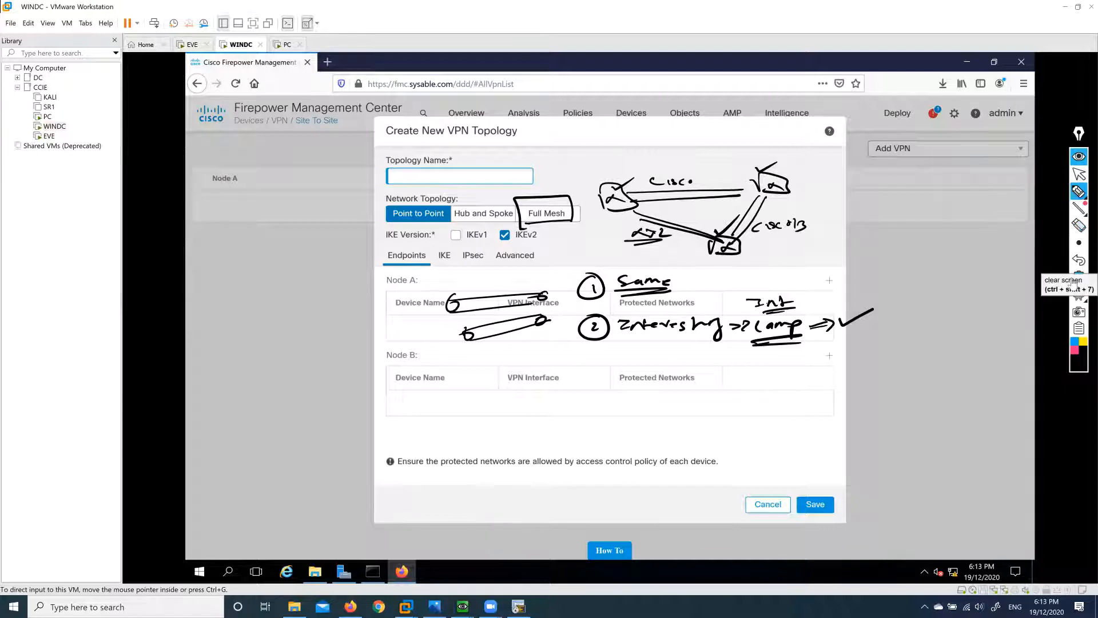
# Enter P2P as the topology name and open the Add Endpoint form for Node A.
pyautogui.click(1079, 174)
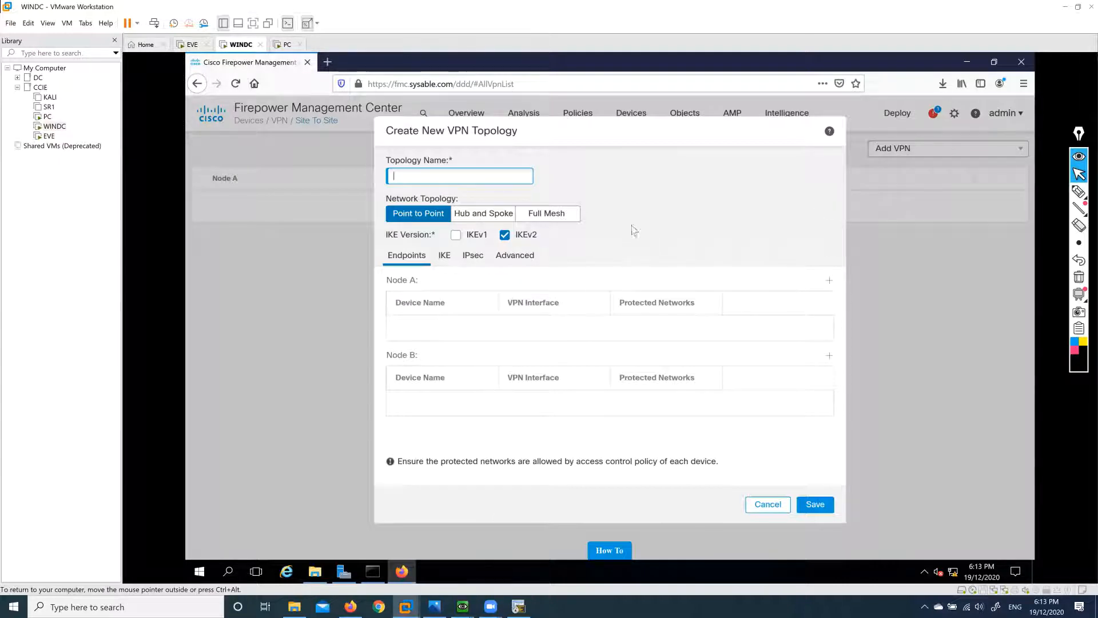
pyautogui.click(486, 175)
pyautogui.write('P2P')
pyautogui.click(831, 283)
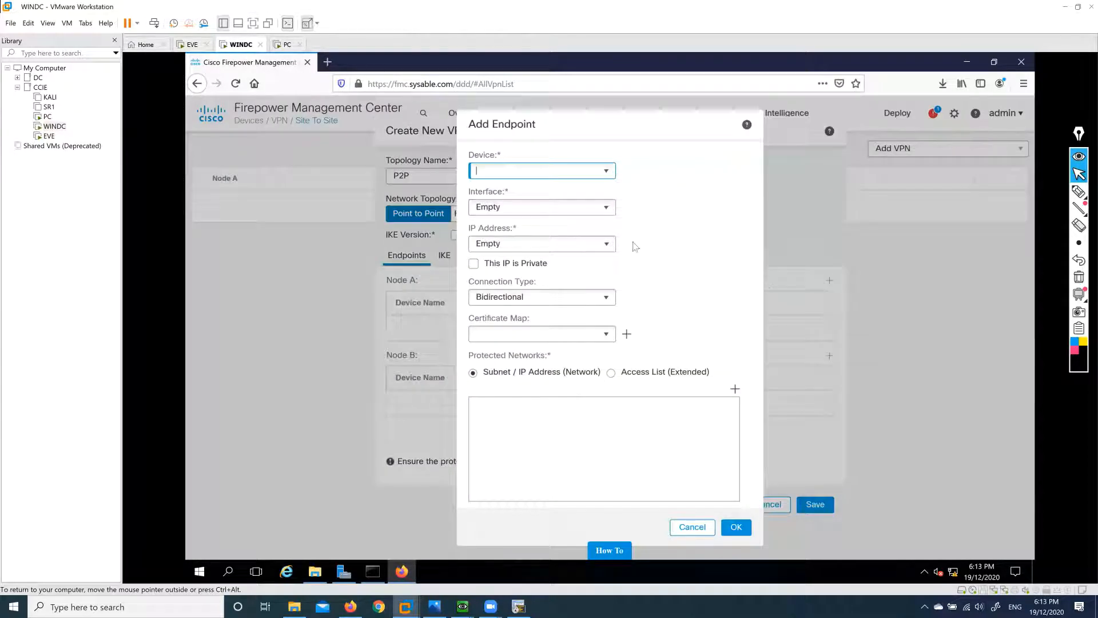
# Set Node A to device FTD, interface Outside, IP 192.168.182.15, then show the EVE lab diagram.
pyautogui.click(608, 173)
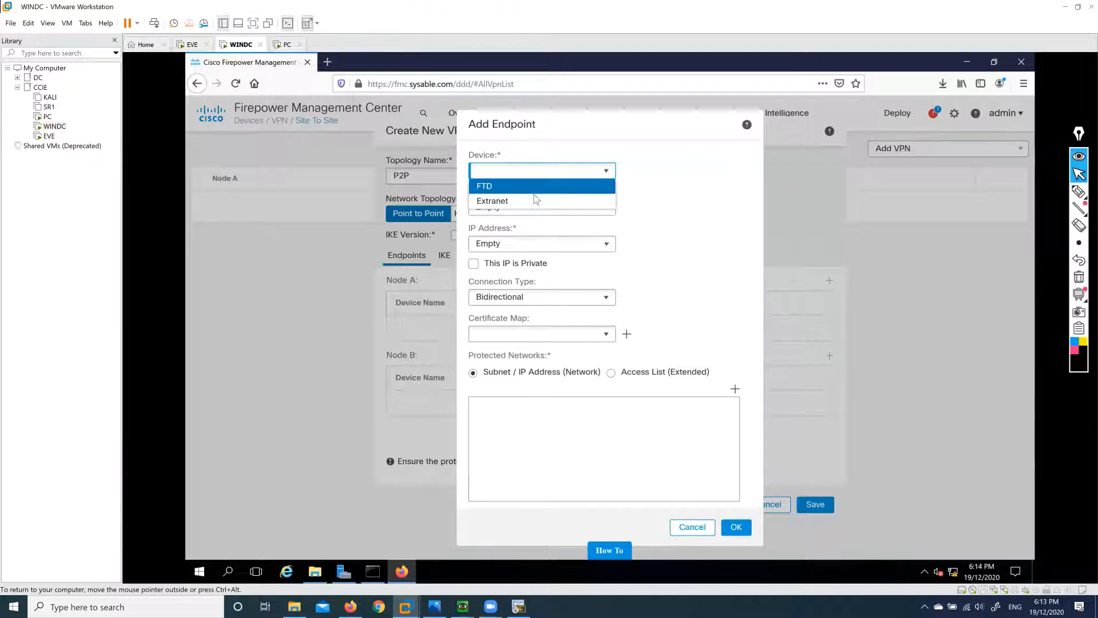
pyautogui.click(512, 187)
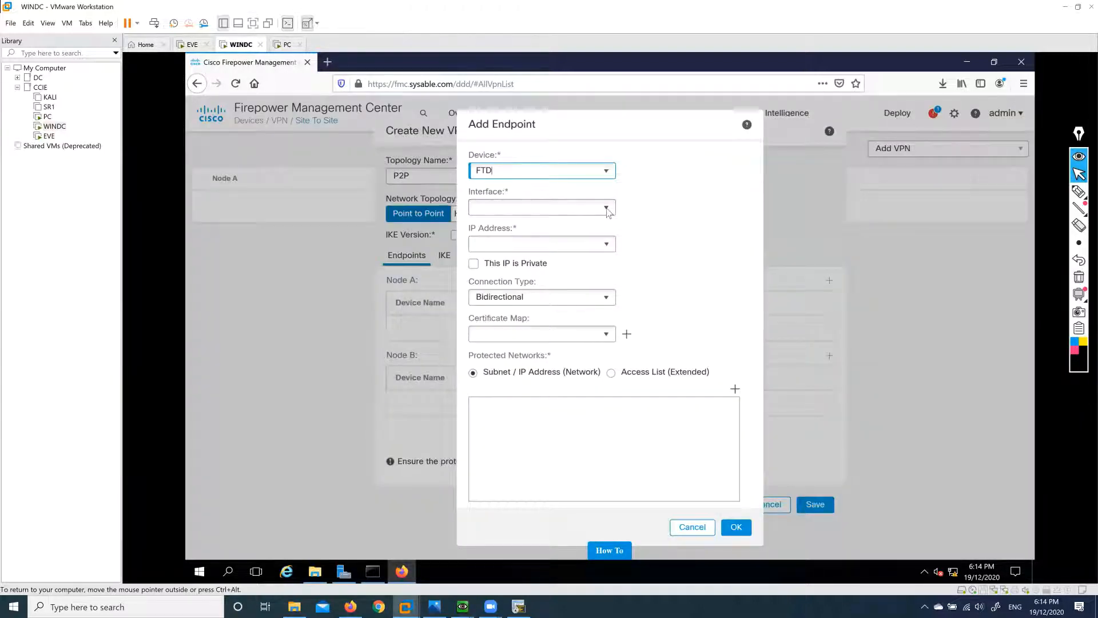
pyautogui.click(607, 210)
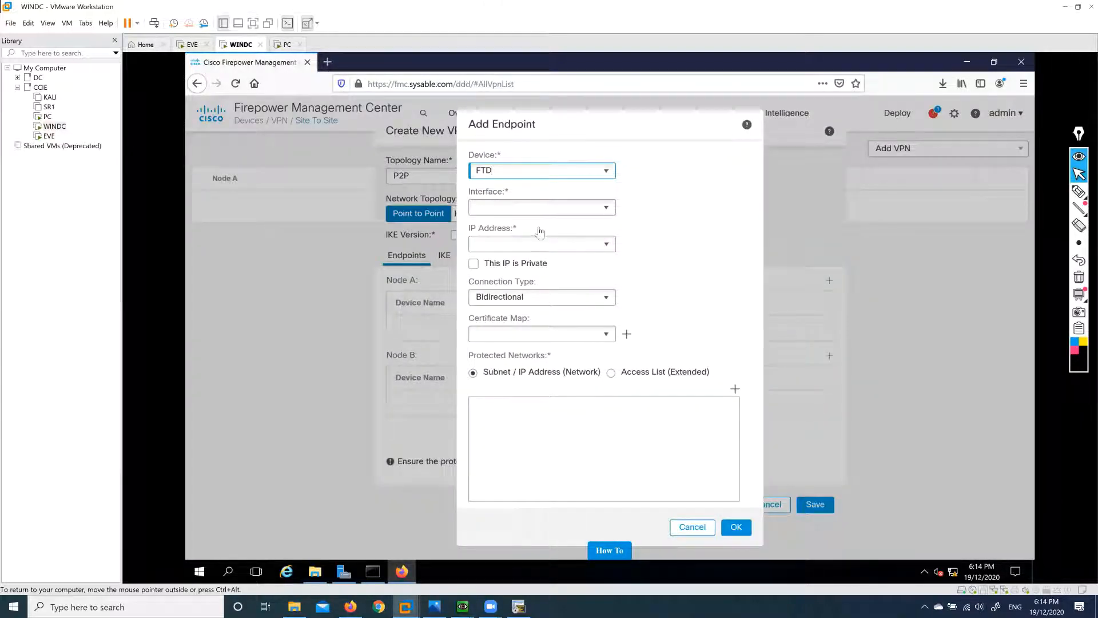
pyautogui.click(509, 226)
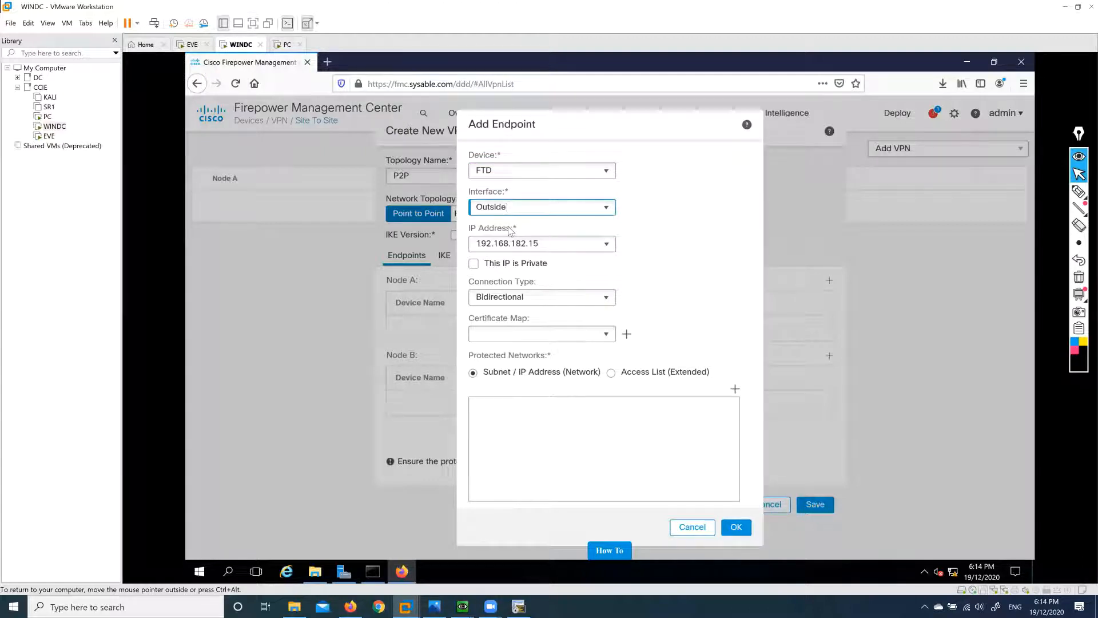
pyautogui.click(547, 243)
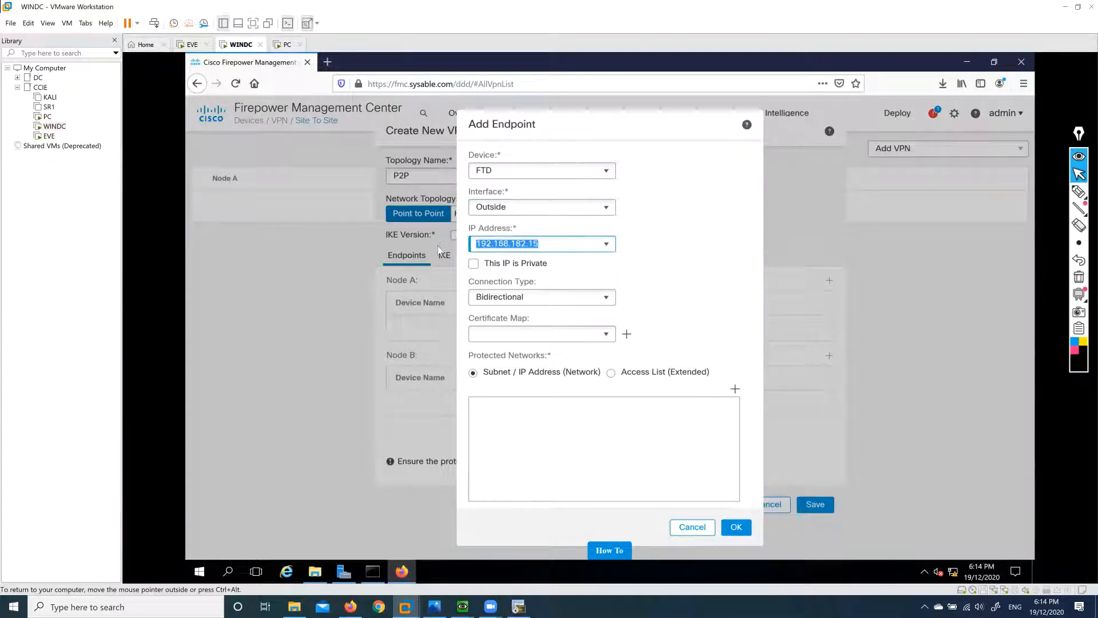
pyautogui.click(664, 271)
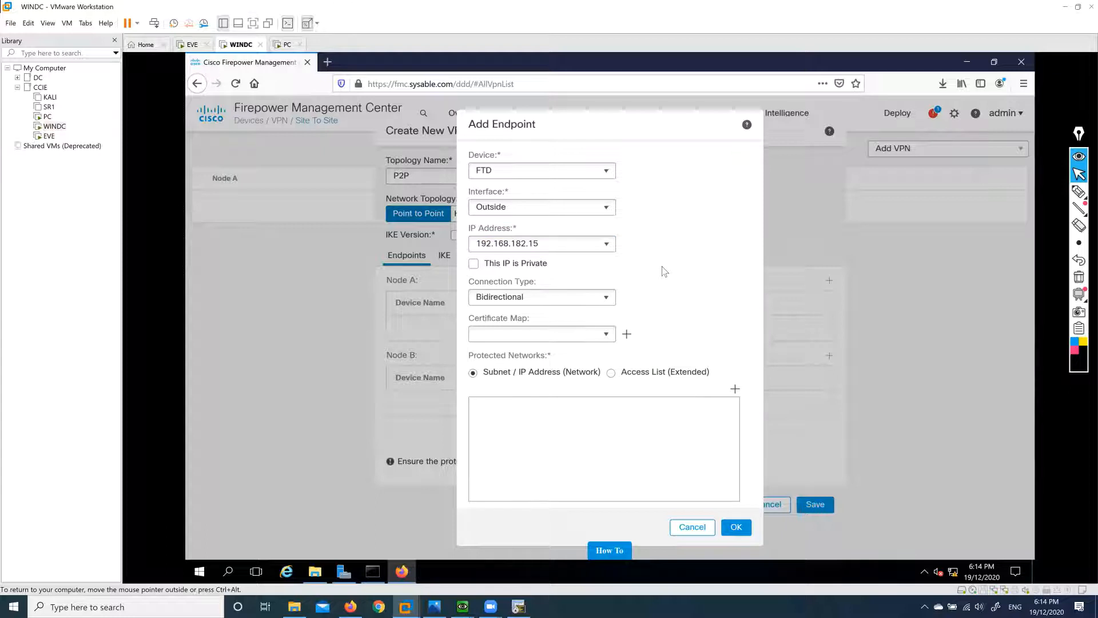
pyautogui.click(360, 606)
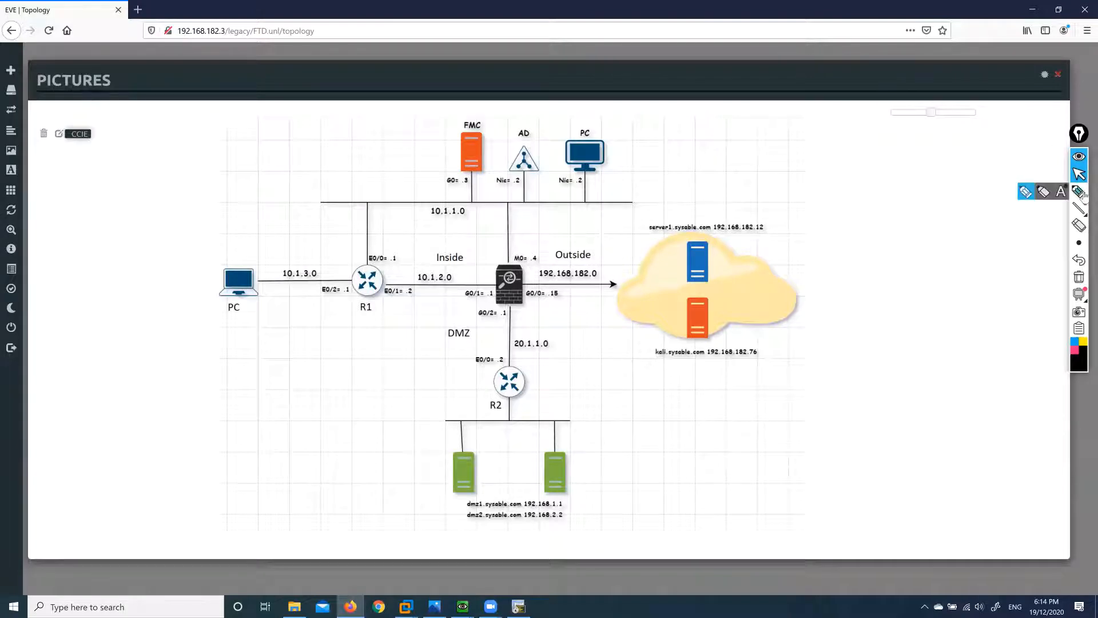
# Mark the FTD's G0/0 interface ending in .15 on the diagram, clear it, and return to Firepower.
pyautogui.click(1080, 190)
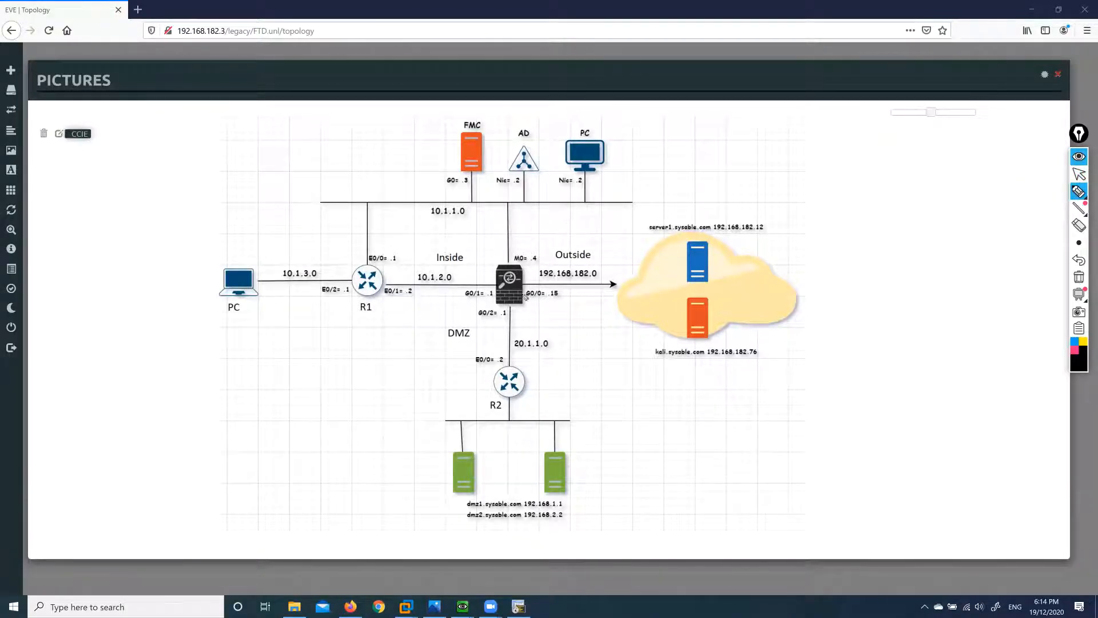
pyautogui.moveTo(532, 306); pyautogui.dragTo(566, 307)
pyautogui.moveTo(565, 292)
pyautogui.mouseDown()
pyautogui.moveTo(606, 303)
pyautogui.moveTo(633, 292)
pyautogui.mouseUp()
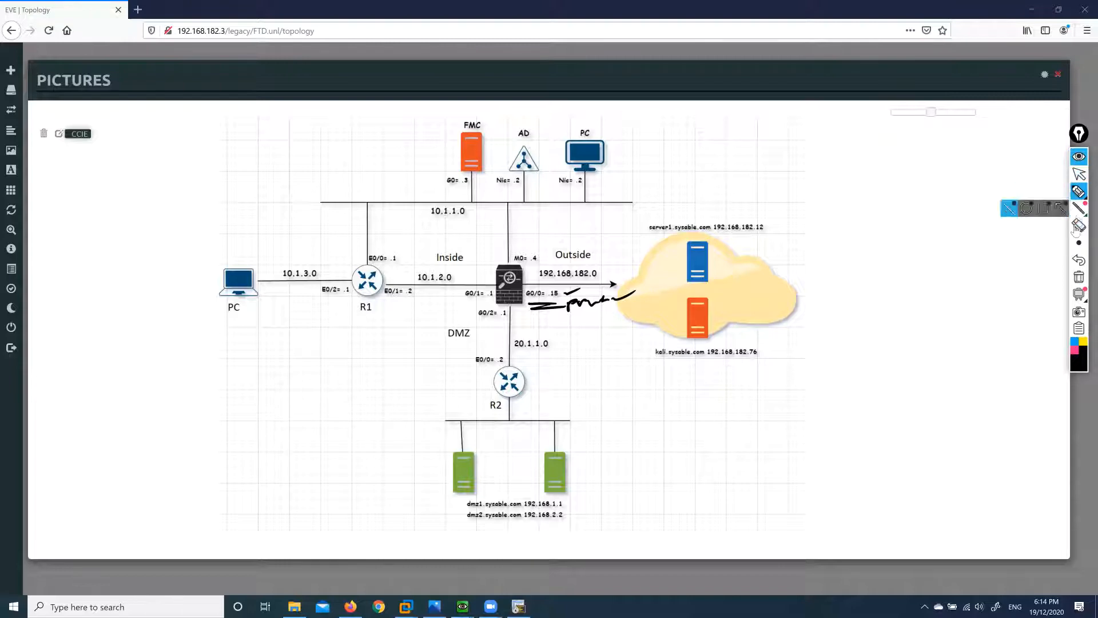
pyautogui.click(1079, 277)
pyautogui.click(1074, 174)
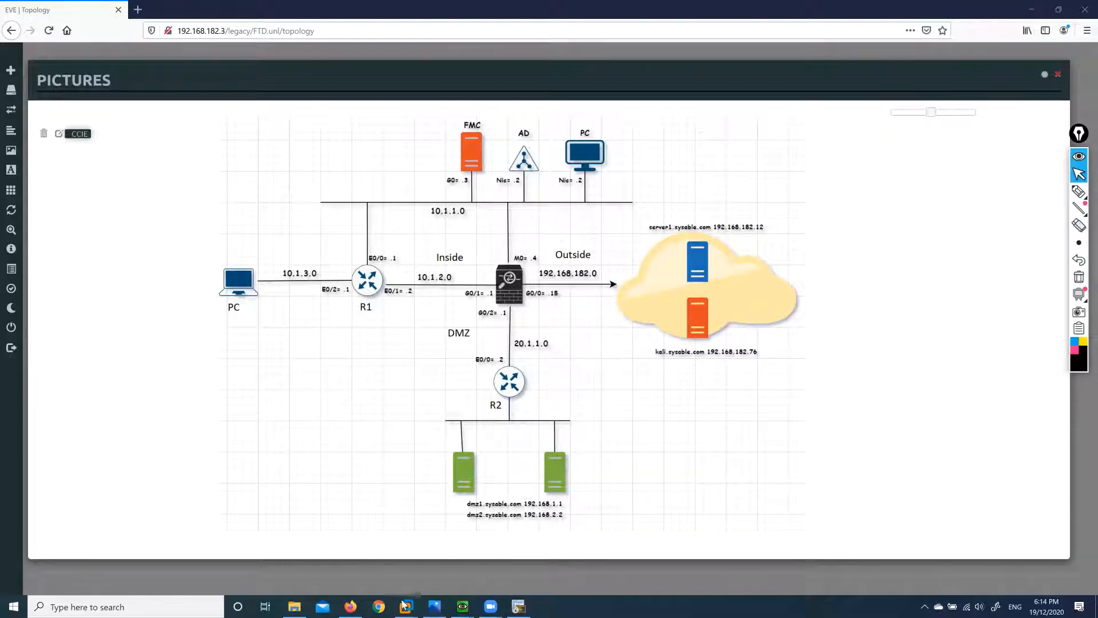
pyautogui.moveTo(406, 606)
pyautogui.click(456, 543)
pyautogui.click(551, 244)
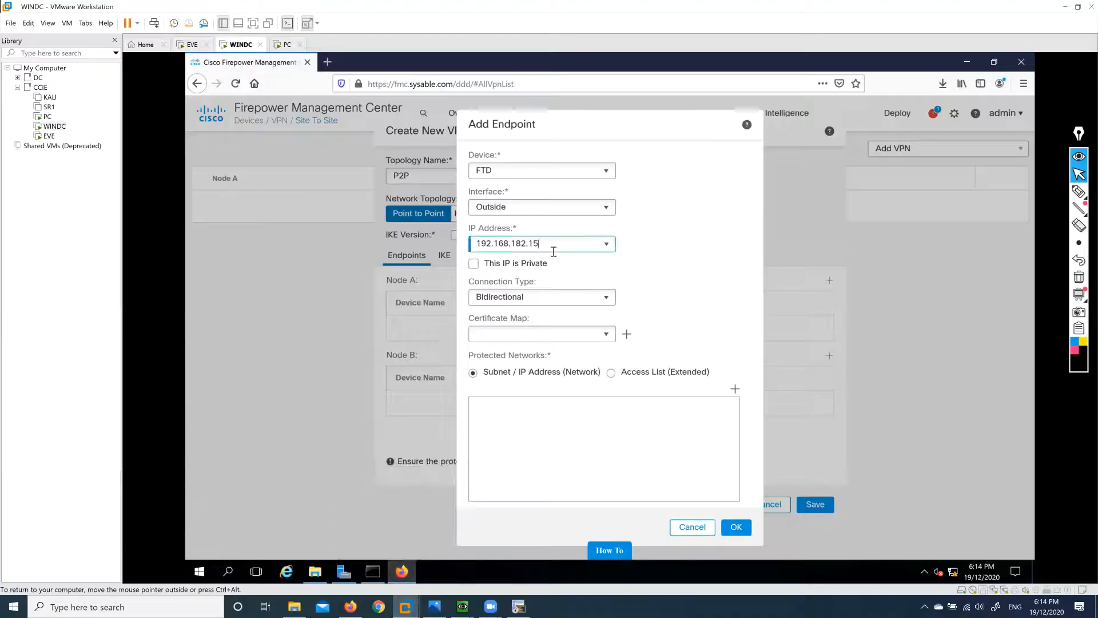
# Keep 192.168.182.15 with a Bidirectional connection type, then switch to the EVE lab diagram.
pyautogui.moveTo(551, 245); pyautogui.dragTo(475, 250)
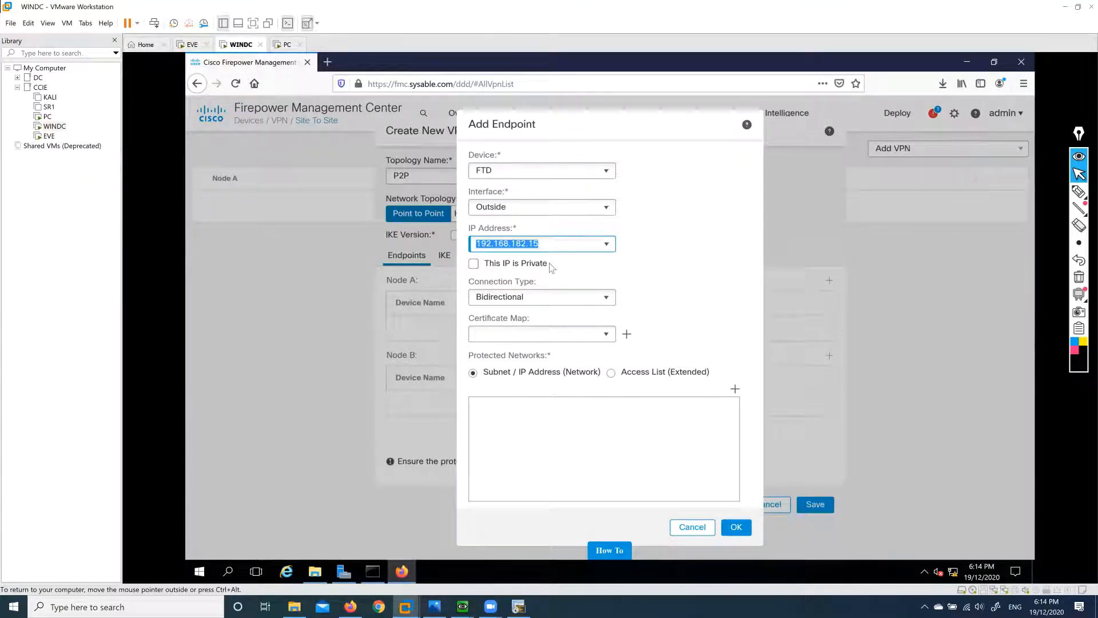
pyautogui.click(598, 273)
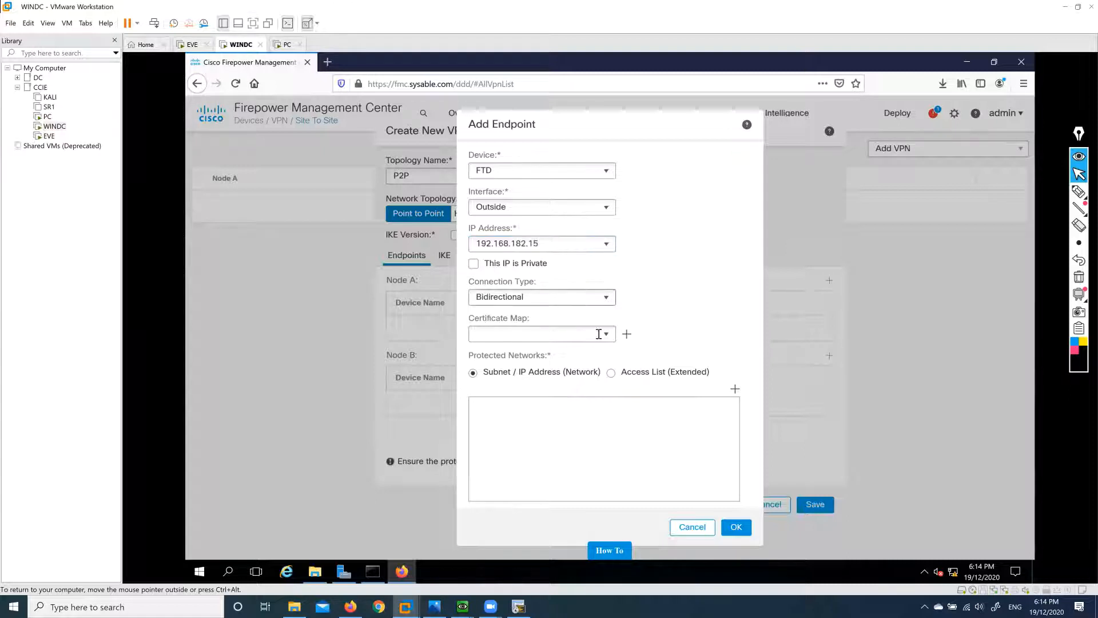
pyautogui.click(610, 300)
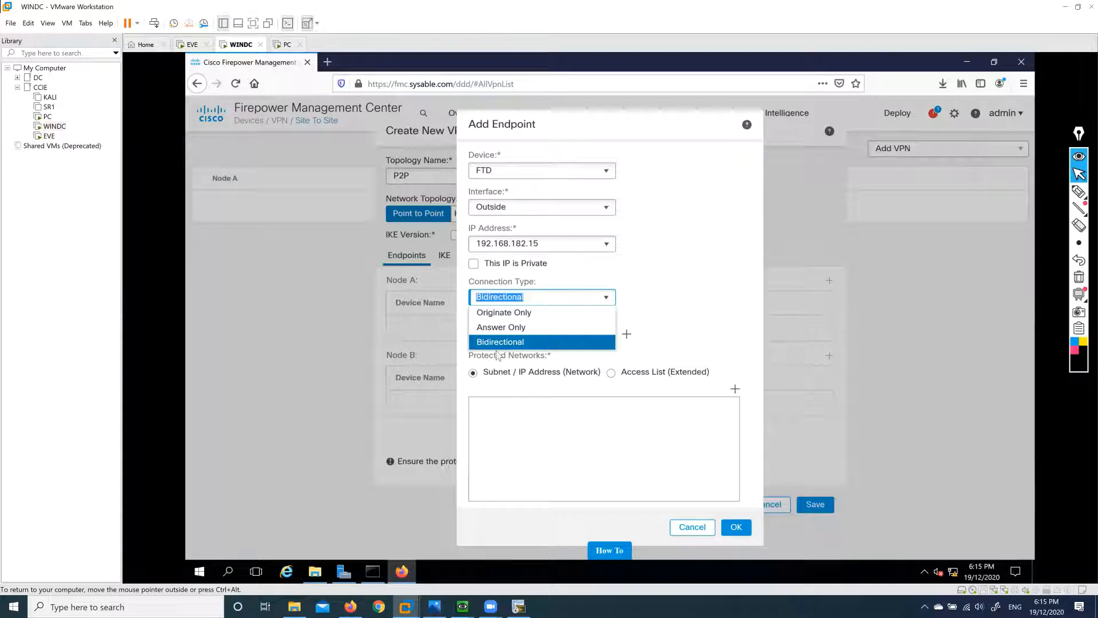
pyautogui.click(499, 343)
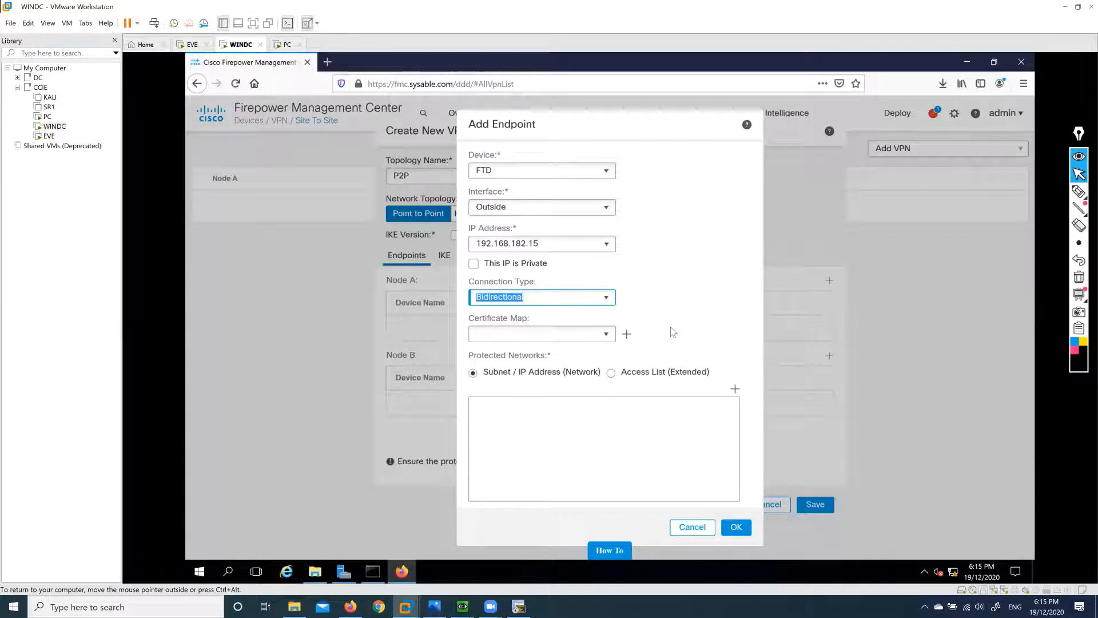
pyautogui.click(608, 340)
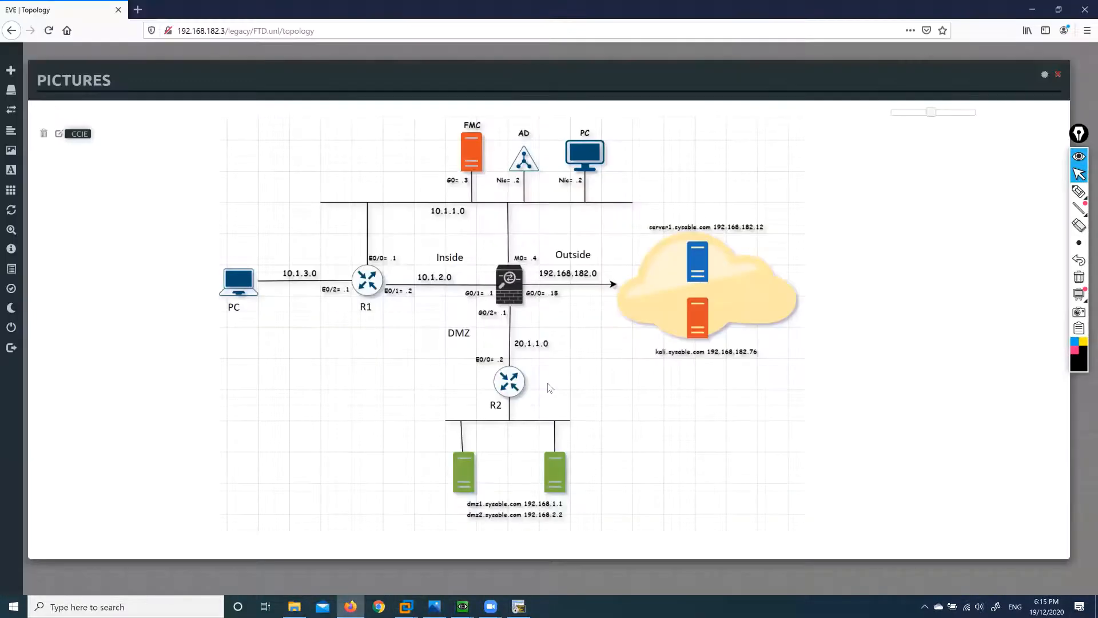
pyautogui.click(351, 607)
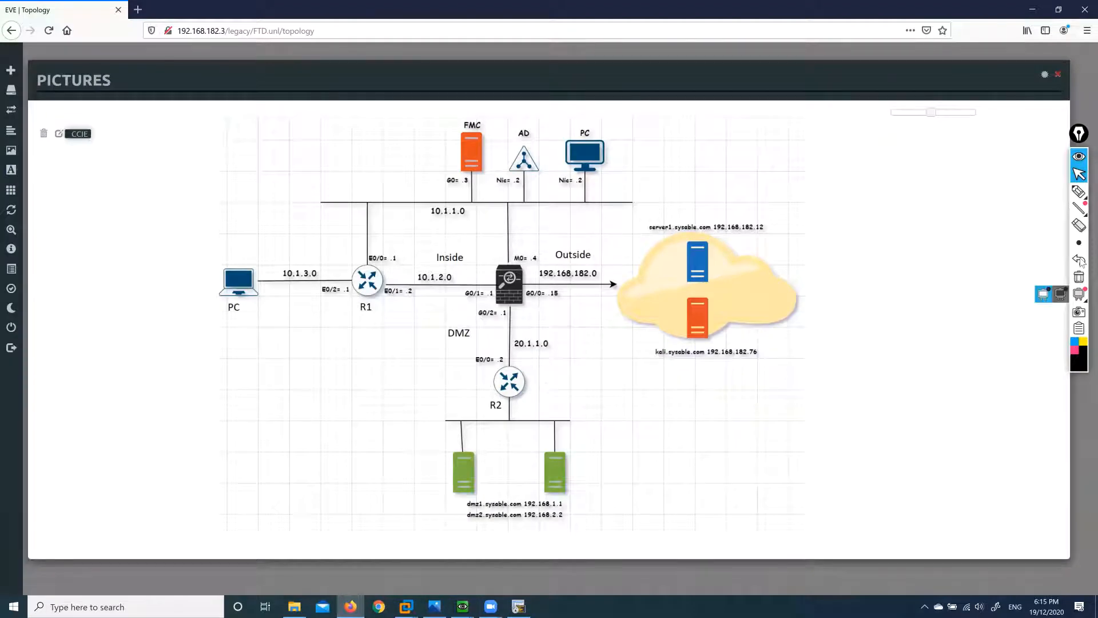
# Sketch around router R2, the dmz1 and dmz2 servers, and the tunnel toward the cloud servers.
pyautogui.click(1077, 192)
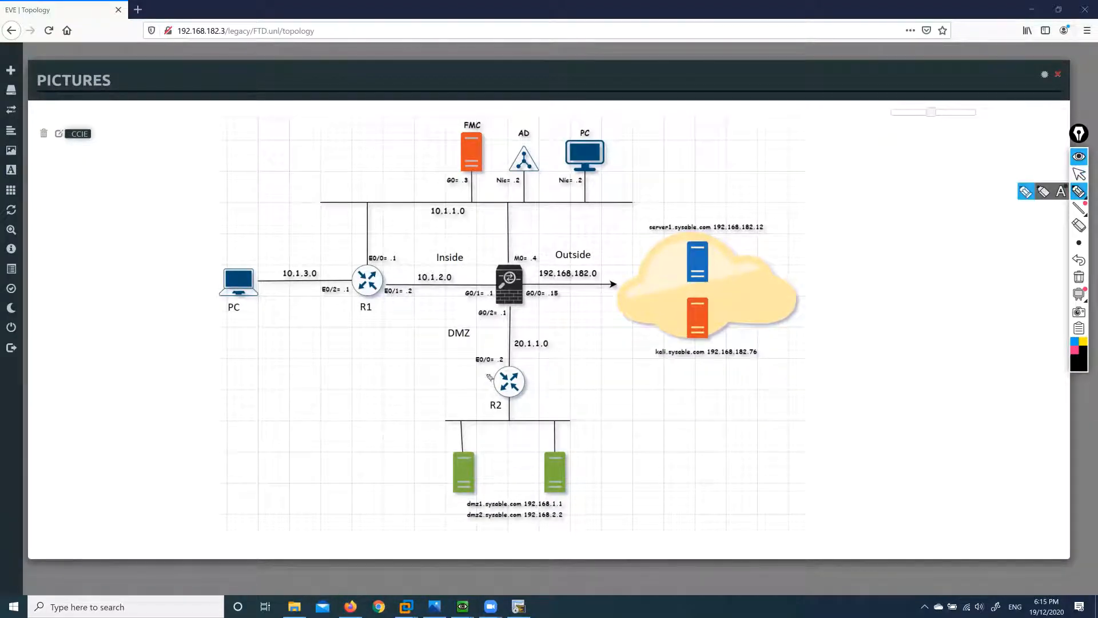
pyautogui.moveTo(467, 358)
pyautogui.mouseDown()
pyautogui.moveTo(552, 412)
pyautogui.moveTo(484, 378)
pyautogui.mouseUp()
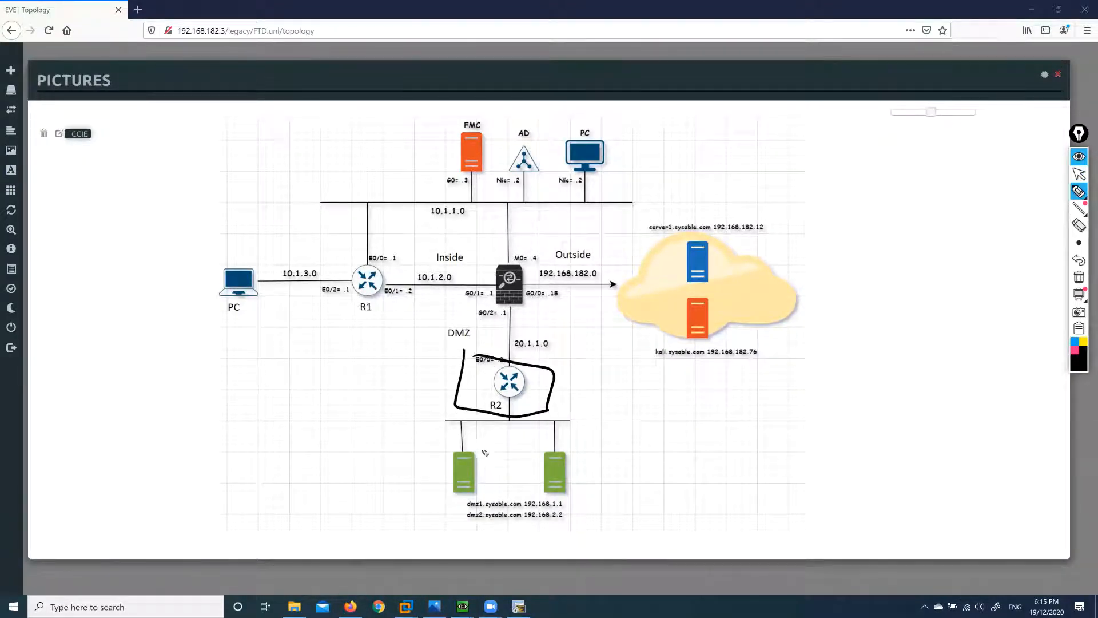
pyautogui.moveTo(475, 456)
pyautogui.mouseDown()
pyautogui.moveTo(589, 464)
pyautogui.moveTo(446, 471)
pyautogui.moveTo(529, 453)
pyautogui.moveTo(539, 314)
pyautogui.moveTo(626, 291)
pyautogui.moveTo(611, 300)
pyautogui.moveTo(645, 307)
pyautogui.moveTo(682, 292)
pyautogui.moveTo(676, 304)
pyautogui.moveTo(758, 314)
pyautogui.moveTo(720, 308)
pyautogui.mouseUp()
pyautogui.moveTo(733, 290)
pyautogui.mouseDown()
pyautogui.moveTo(723, 300)
pyautogui.moveTo(744, 303)
pyautogui.mouseUp()
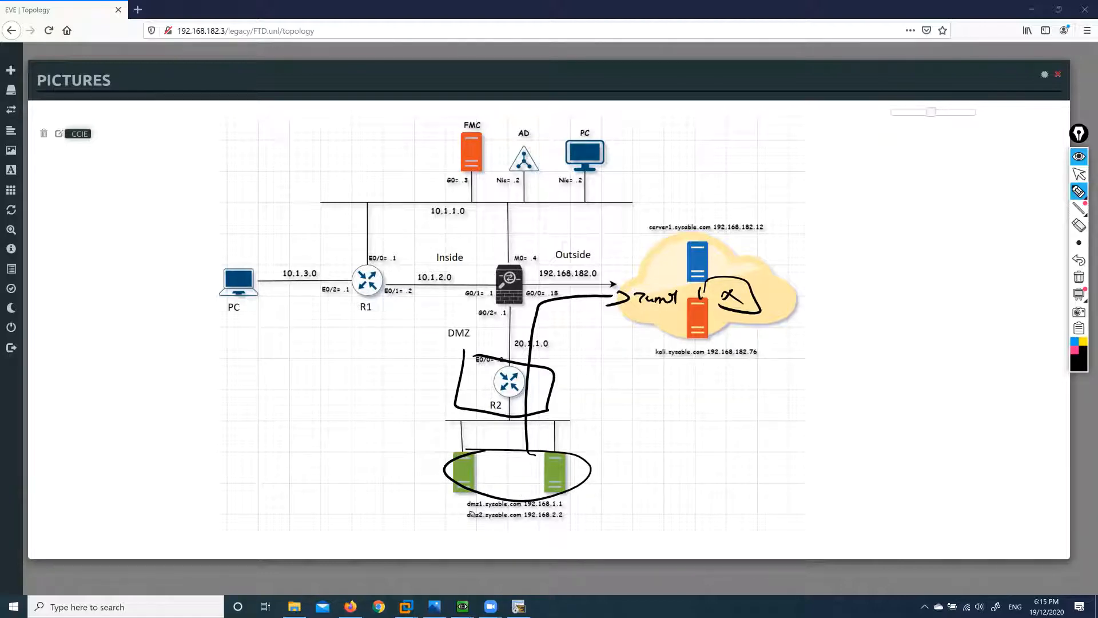
pyautogui.moveTo(467, 506)
pyautogui.mouseDown()
pyautogui.moveTo(492, 505)
pyautogui.moveTo(486, 514)
pyautogui.mouseUp()
pyautogui.hotkey('ctrl', 'z')
pyautogui.moveTo(456, 502); pyautogui.dragTo(470, 528)
pyautogui.moveTo(570, 506); pyautogui.dragTo(599, 497)
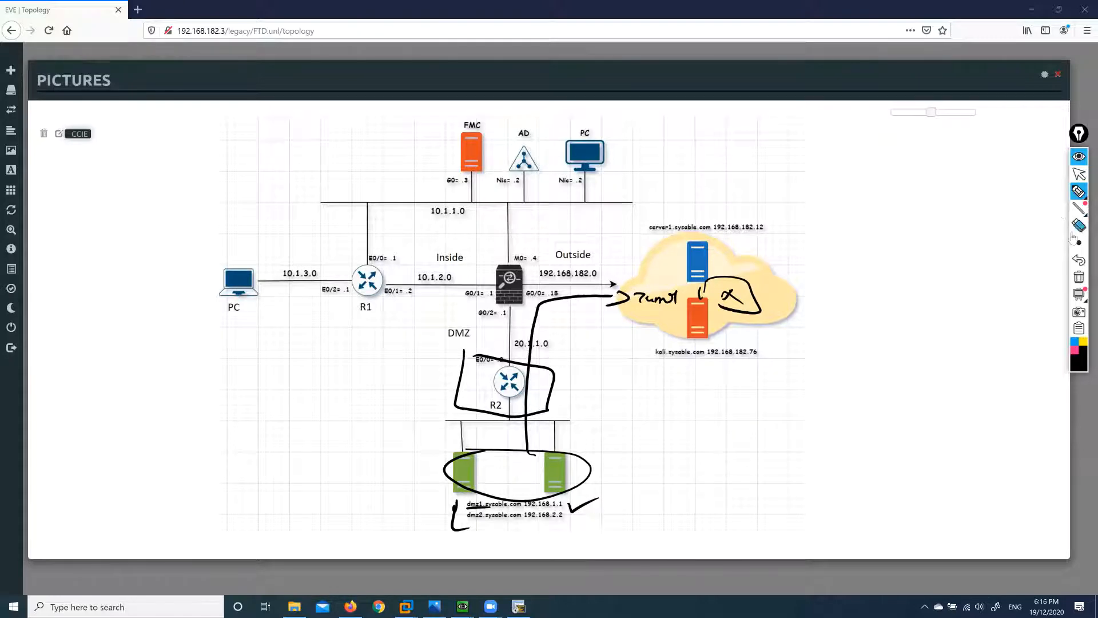
# Clear the sketches and return to the Firepower Add Endpoint dialog.
pyautogui.click(1078, 277)
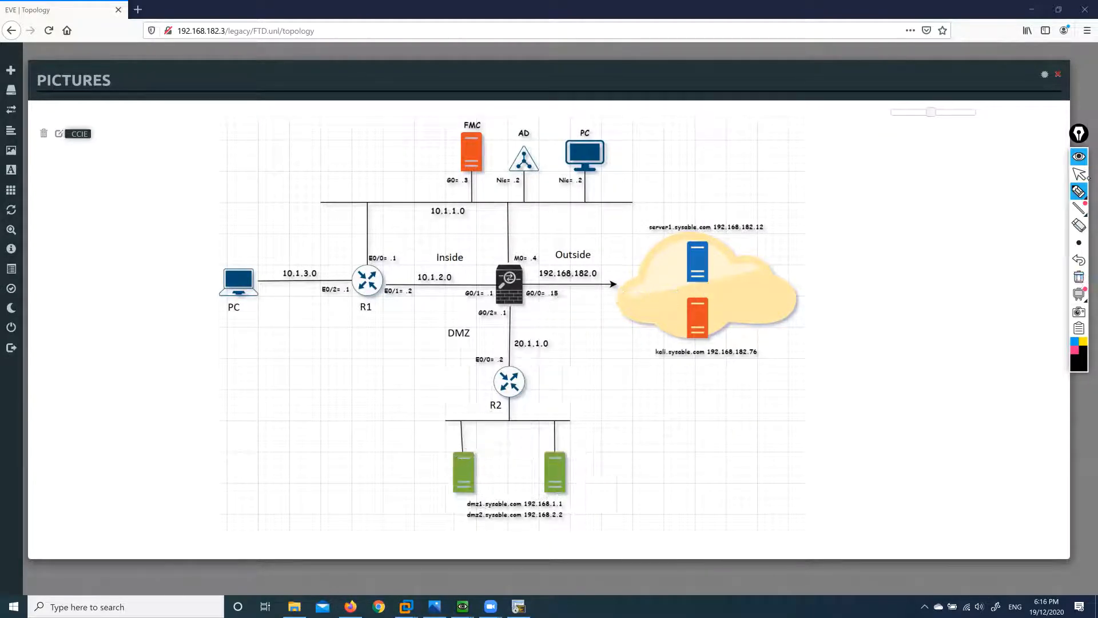
pyautogui.click(1080, 175)
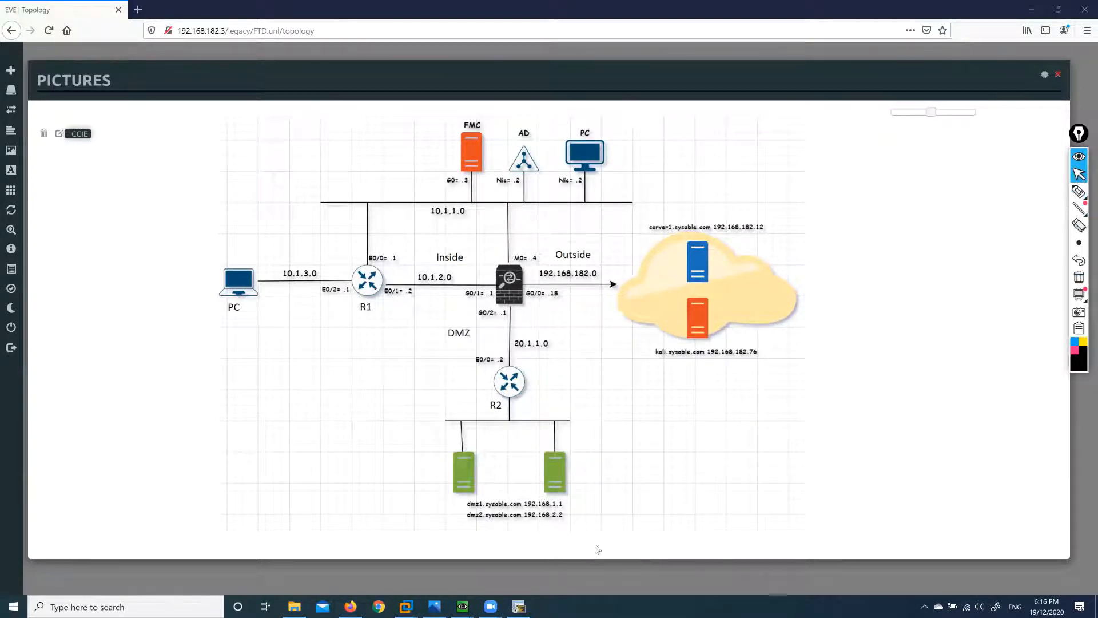
pyautogui.moveTo(410, 605)
pyautogui.click(460, 538)
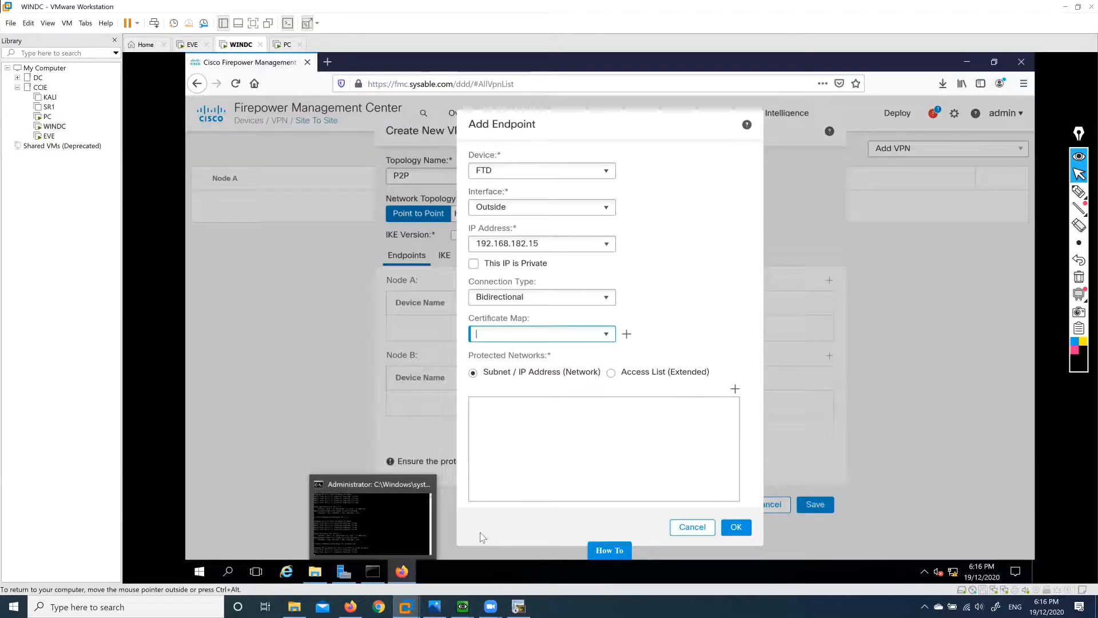
# Add Servers as Node A's protected network and save the FTD Outside 192.168.182.15 endpoint.
pyautogui.click(735, 390)
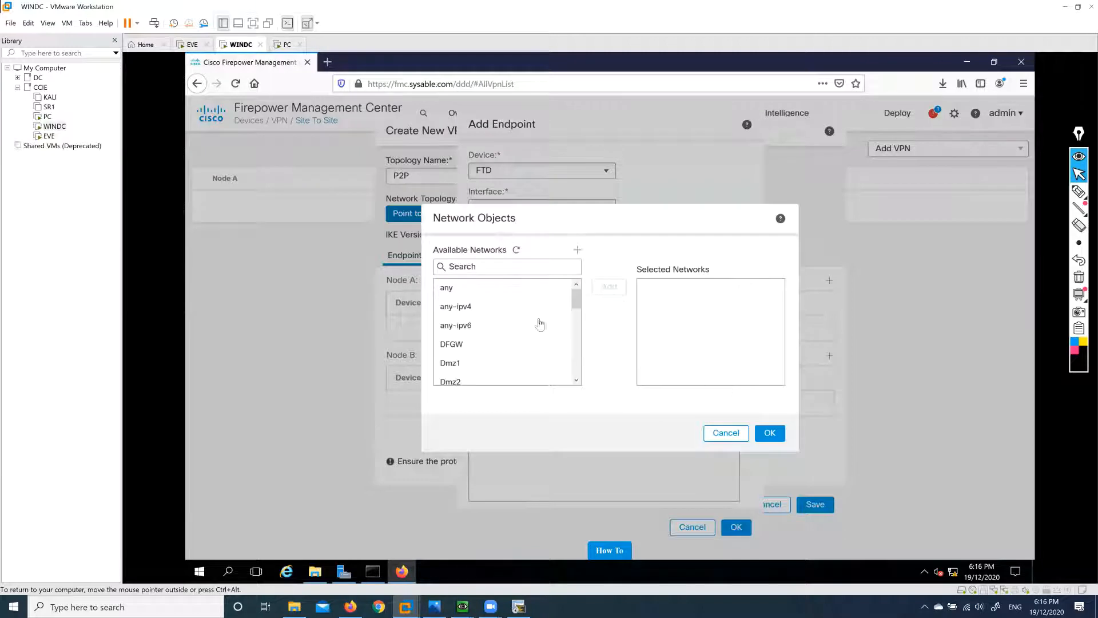
pyautogui.click(484, 350)
pyautogui.click(480, 363)
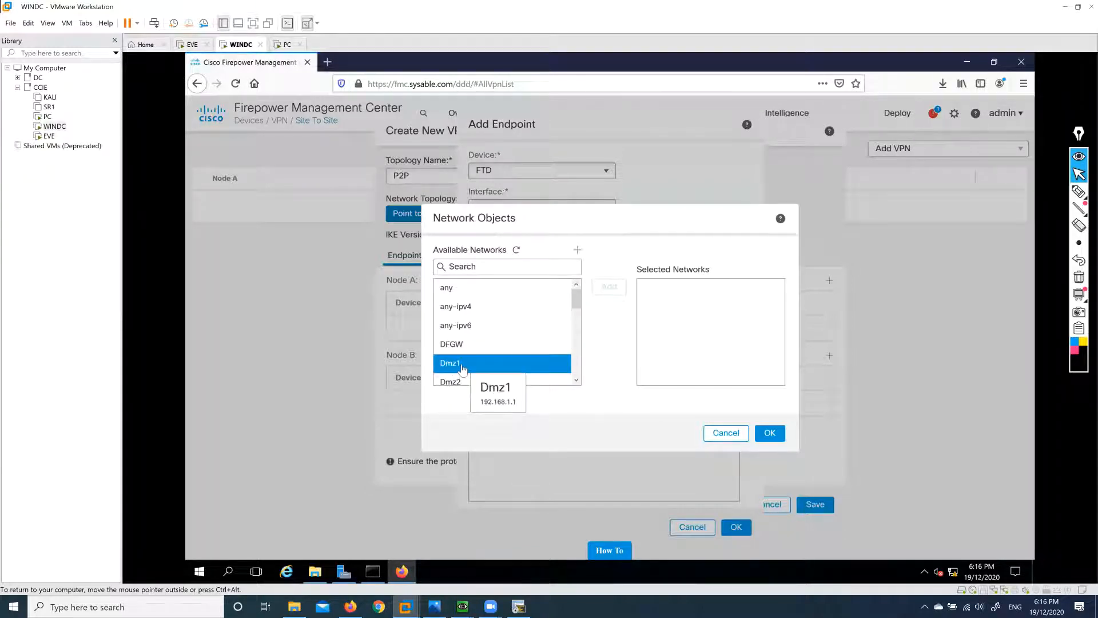
pyautogui.scroll(-3, 475, 360)
pyautogui.scroll(-5, 474, 359)
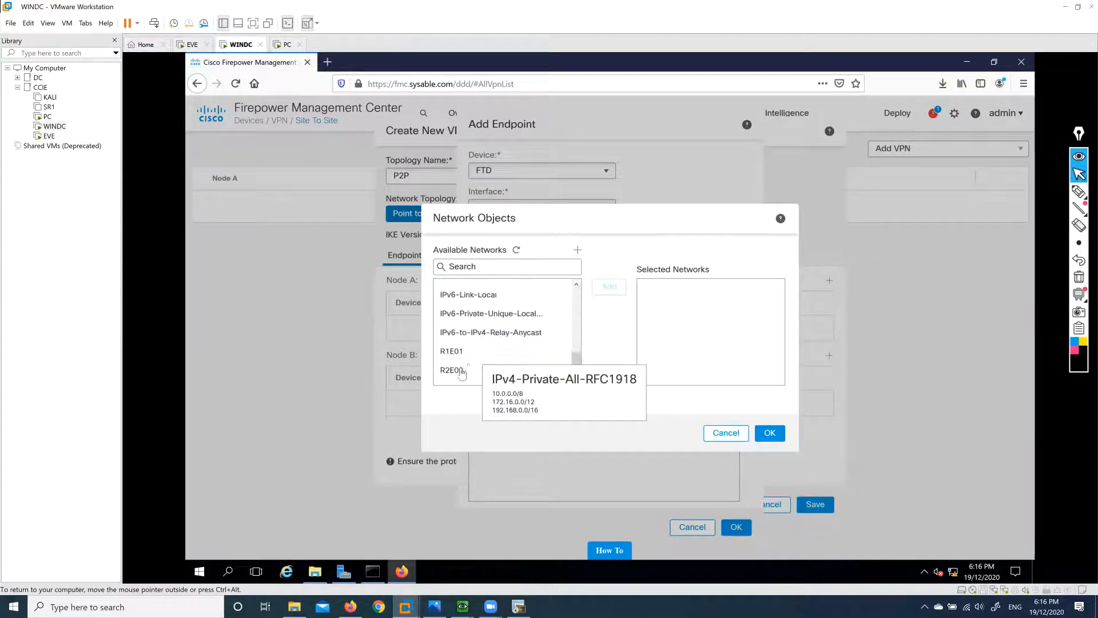
pyautogui.click(475, 375)
pyautogui.click(608, 286)
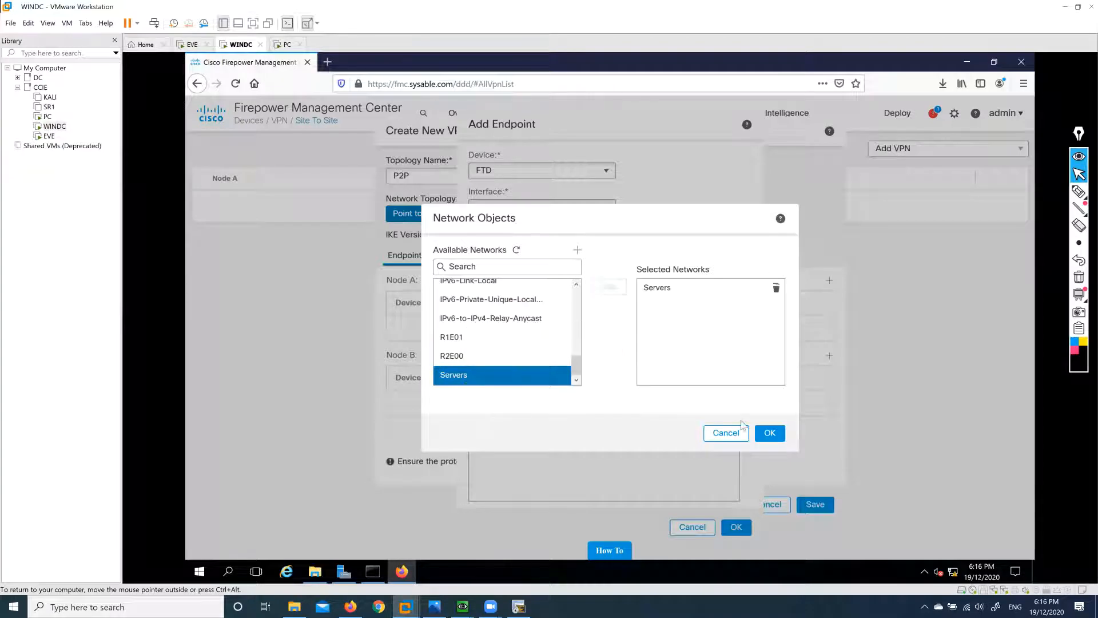
pyautogui.click(769, 433)
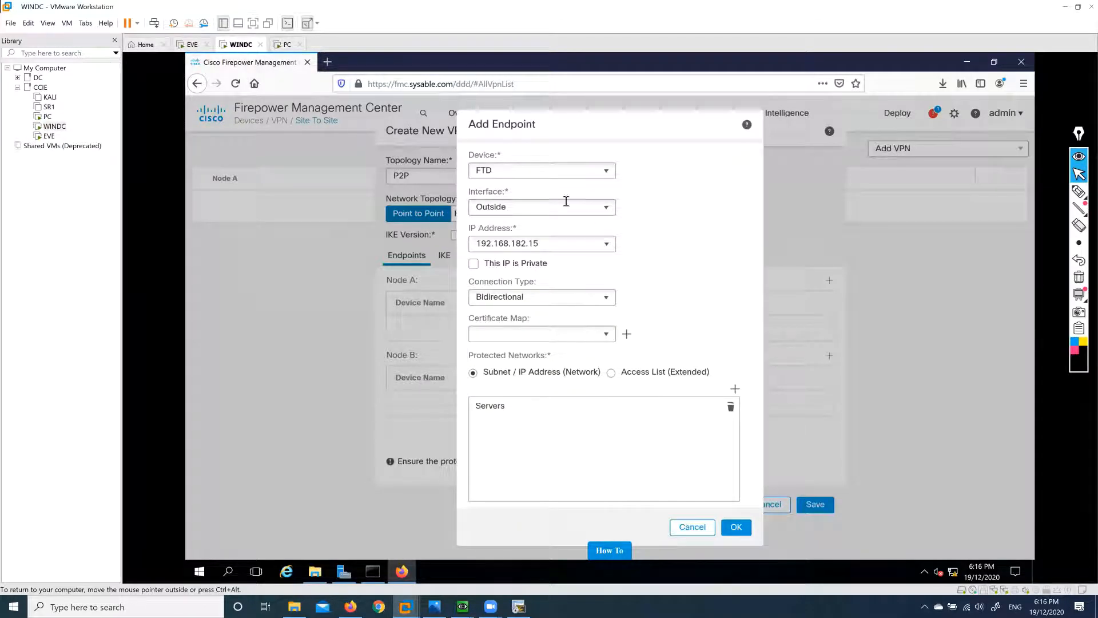
pyautogui.moveTo(549, 207); pyautogui.dragTo(455, 212)
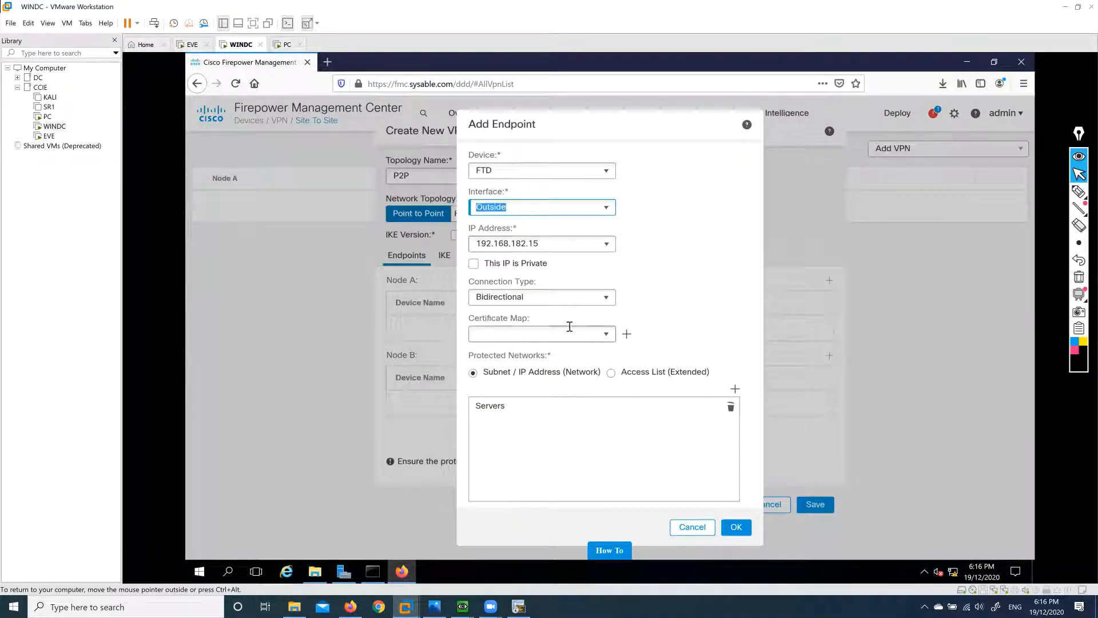
pyautogui.click(563, 422)
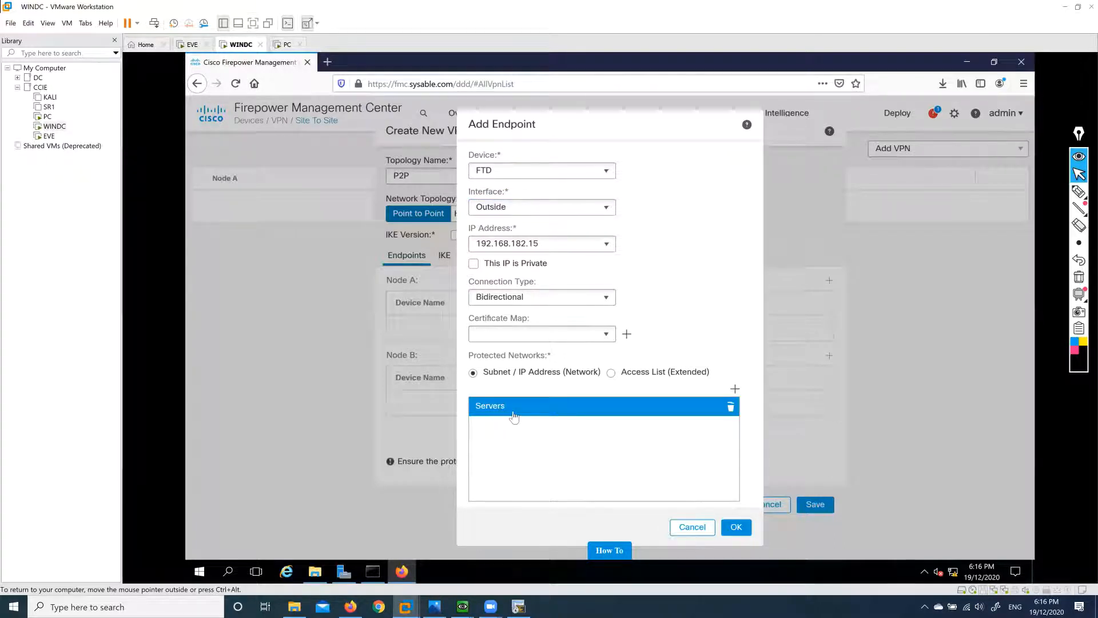
pyautogui.click(736, 527)
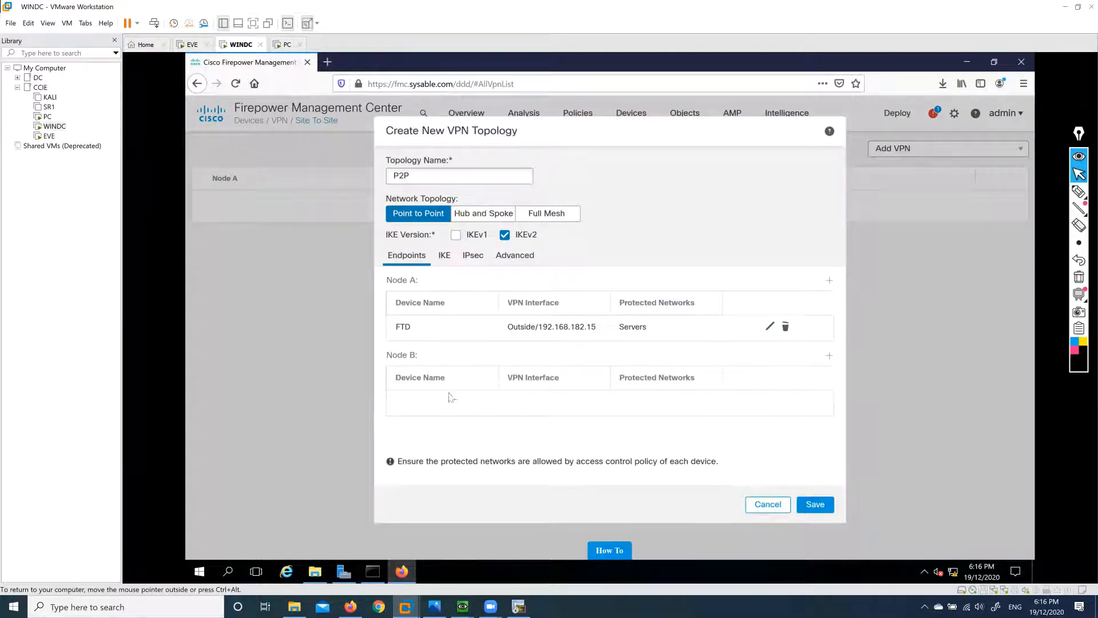
# Add a Node B endpoint of type Extranet named Router with IP 192.168.182.16.
pyautogui.click(829, 357)
pyautogui.click(606, 173)
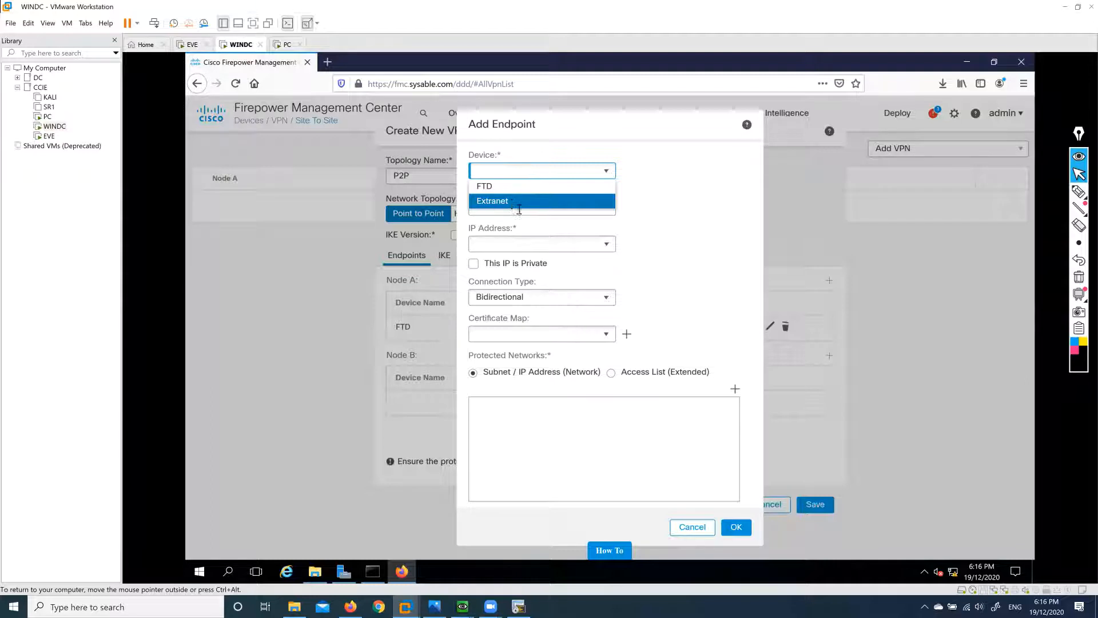
pyautogui.click(514, 207)
pyautogui.click(524, 205)
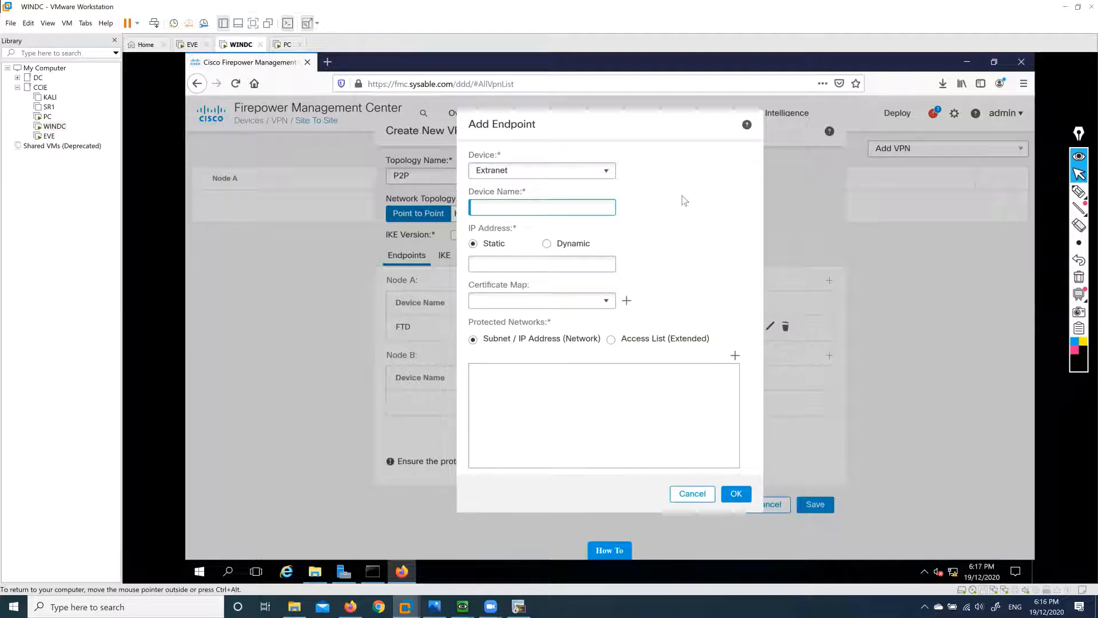
pyautogui.write('Router')
pyautogui.click(581, 264)
pyautogui.write('192.168.182.16')
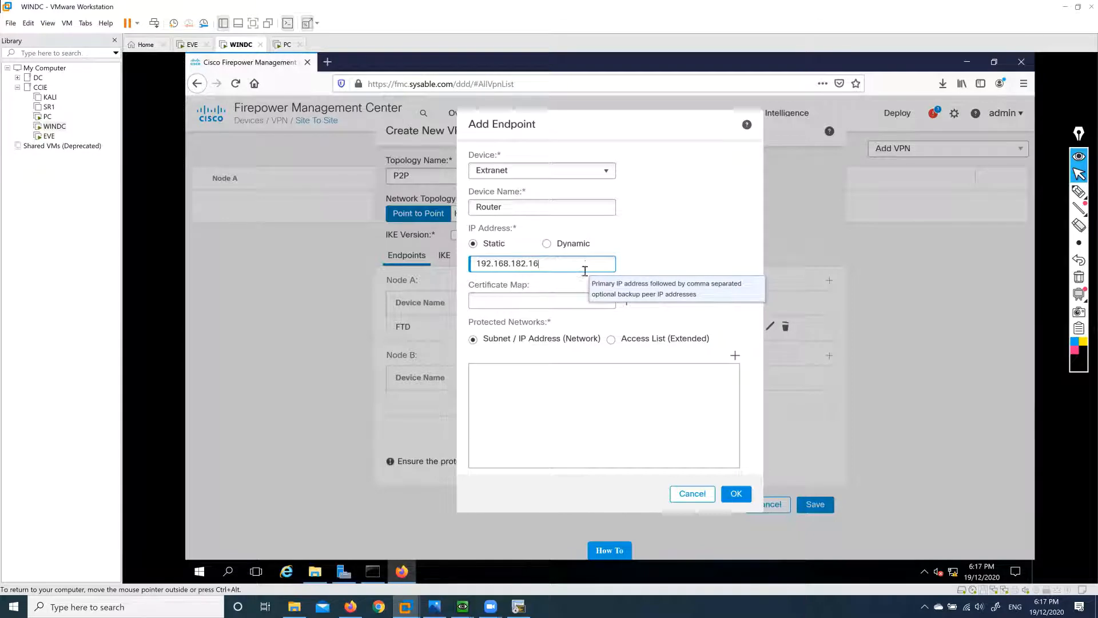
# Protect the DFGW network for Node B and save the Router endpoint.
pyautogui.click(736, 358)
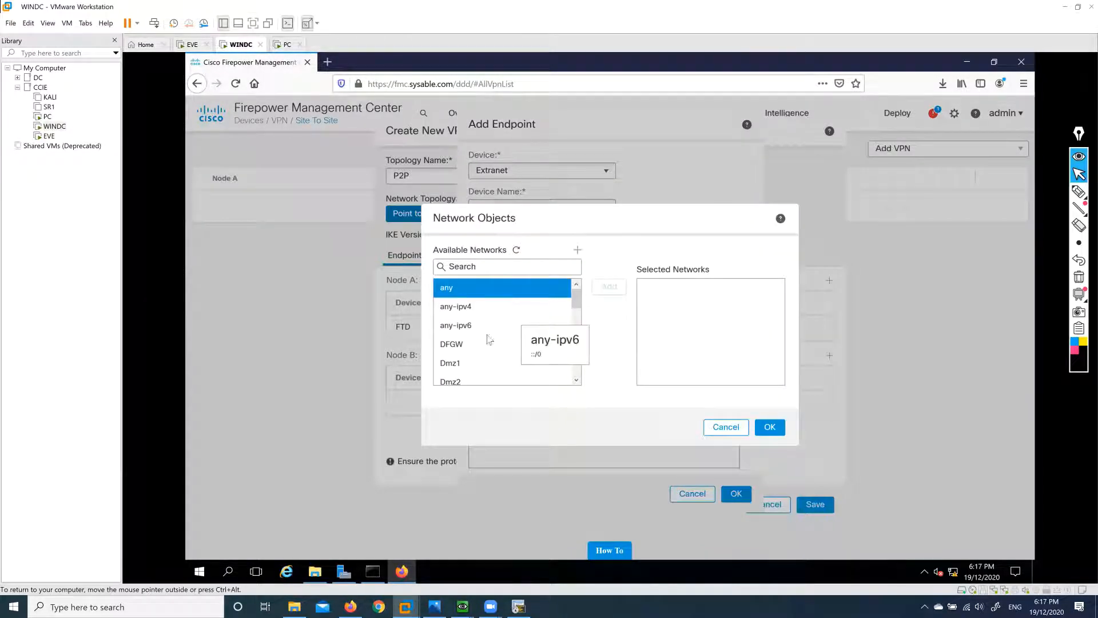
pyautogui.scroll(-2, 484, 350)
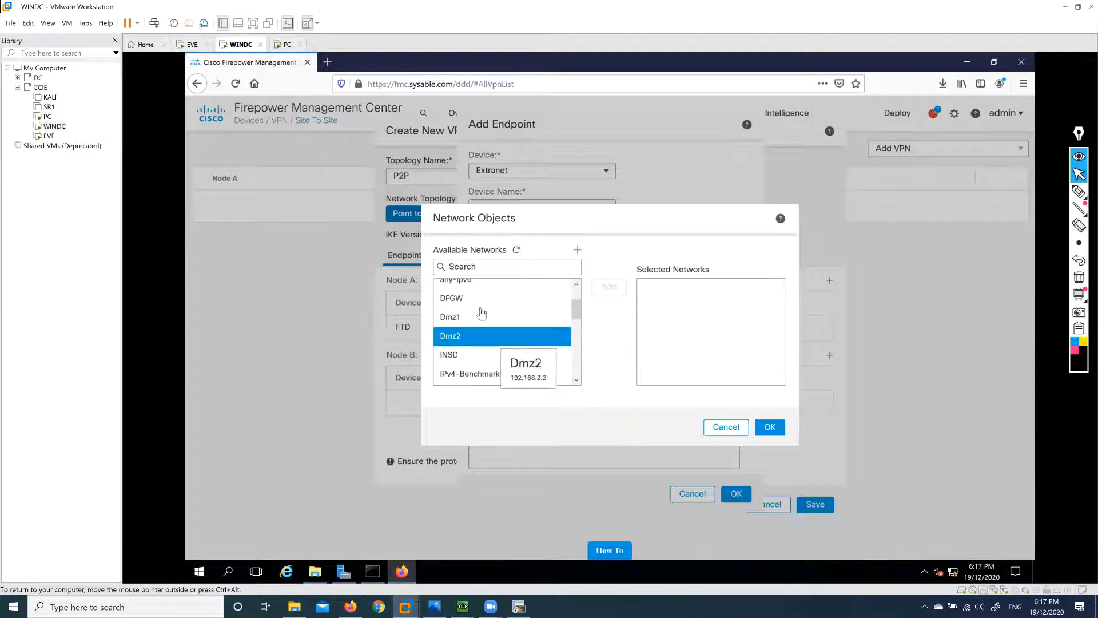
pyautogui.click(476, 298)
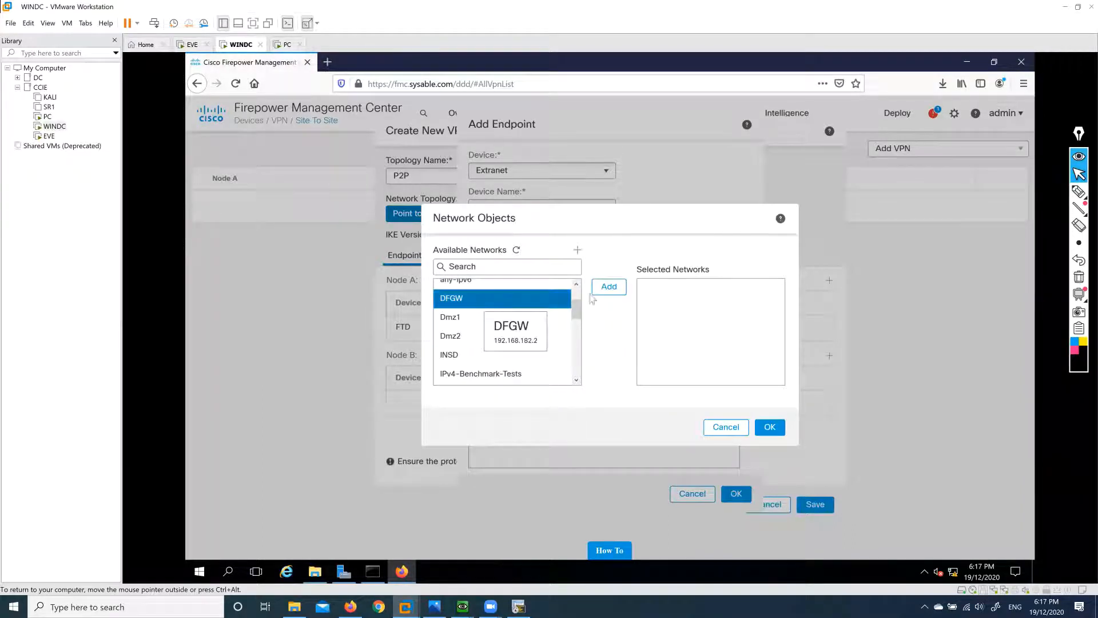
pyautogui.click(609, 286)
pyautogui.click(770, 427)
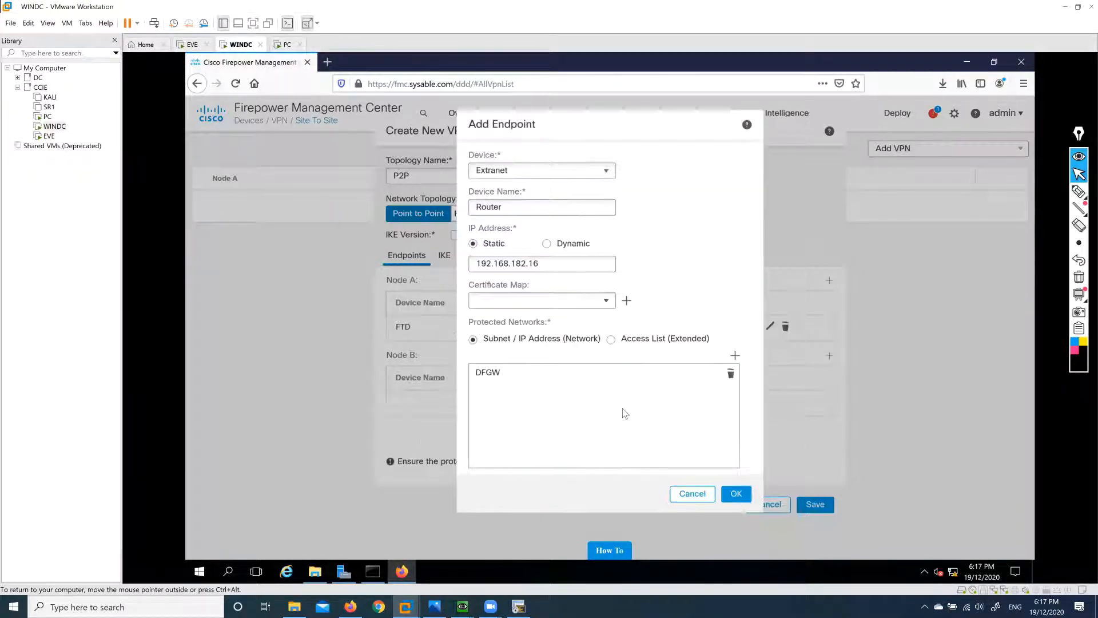
pyautogui.click(684, 496)
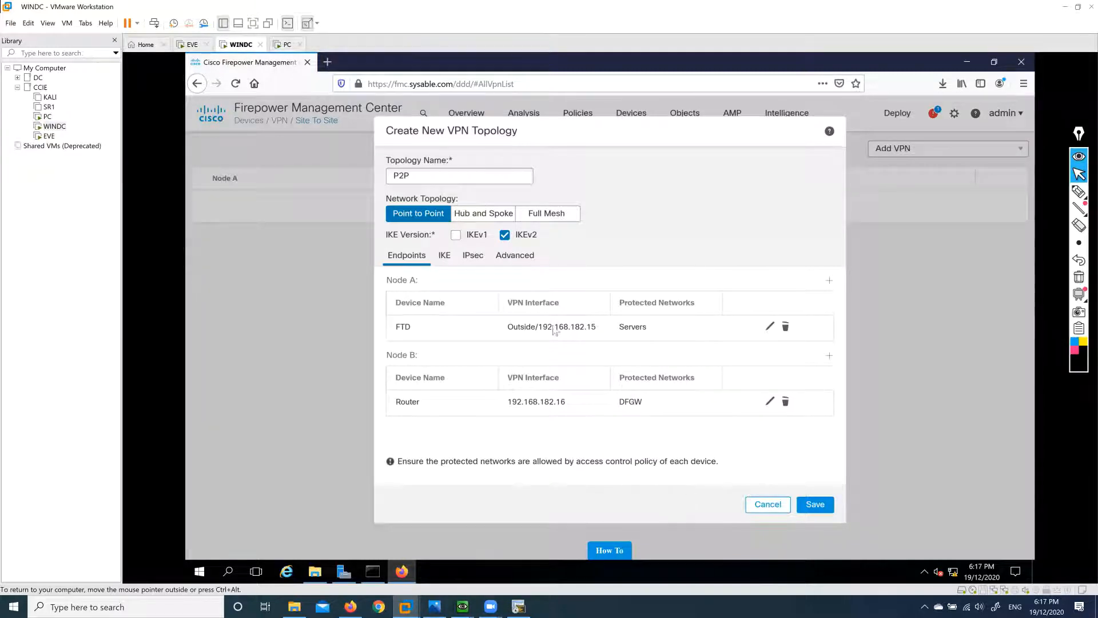
# Start a new IKEv2 policy named IKEV with SHA as its integrity algorithm.
pyautogui.click(445, 257)
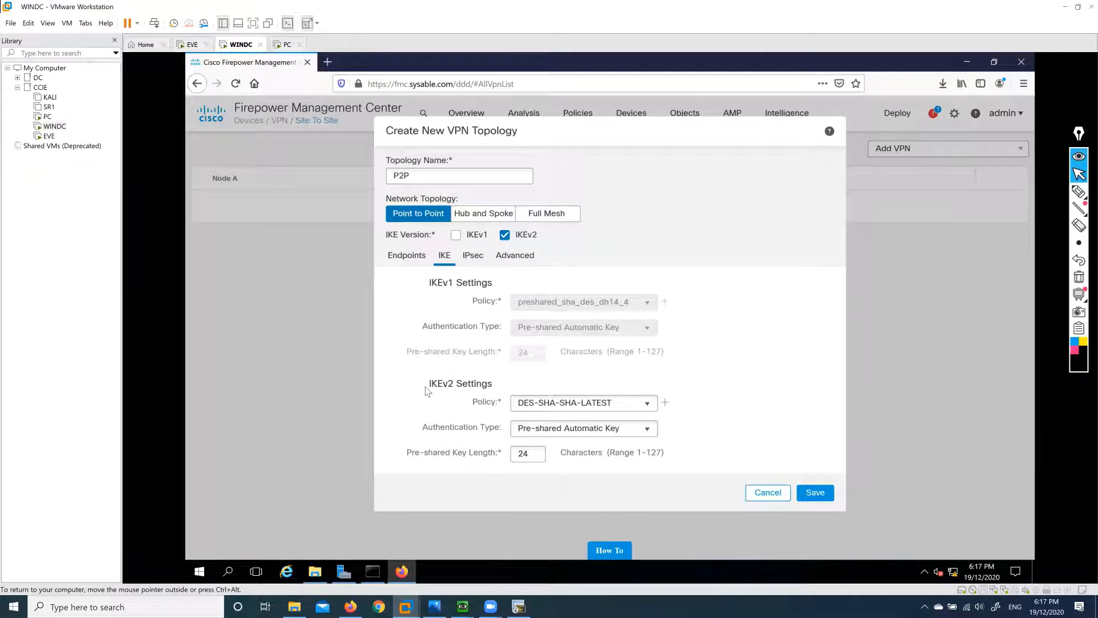
pyautogui.click(649, 404)
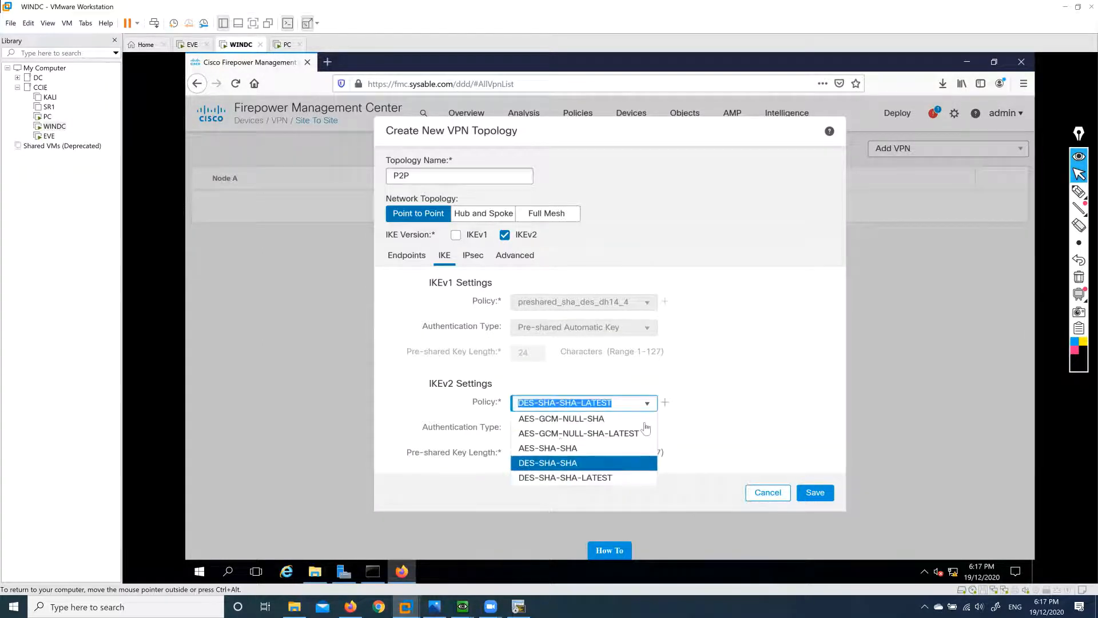
pyautogui.click(664, 404)
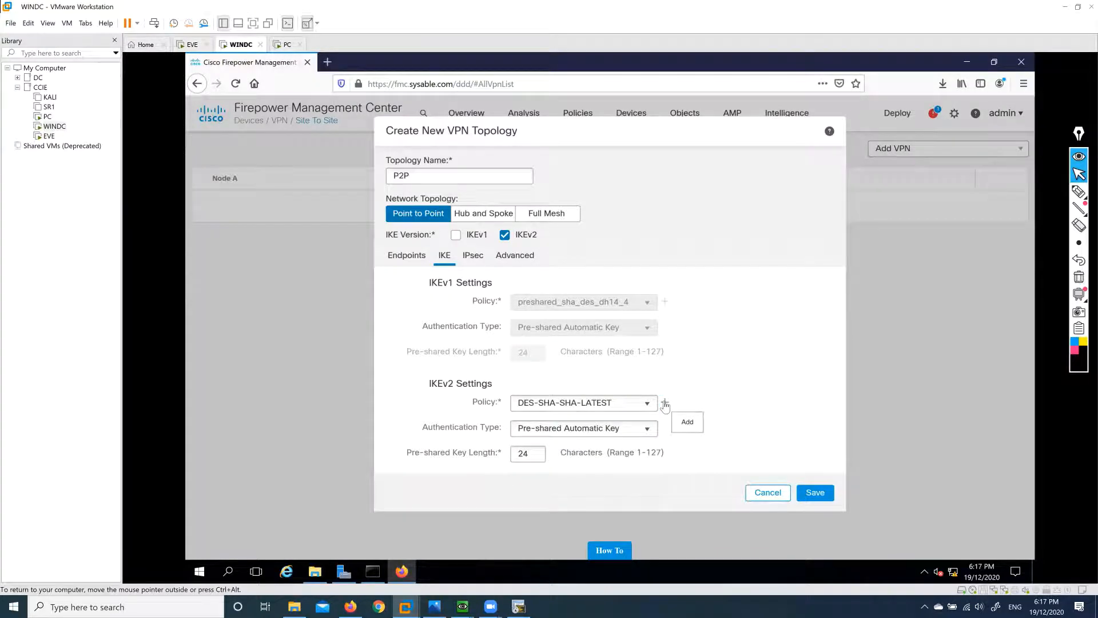
pyautogui.click(664, 404)
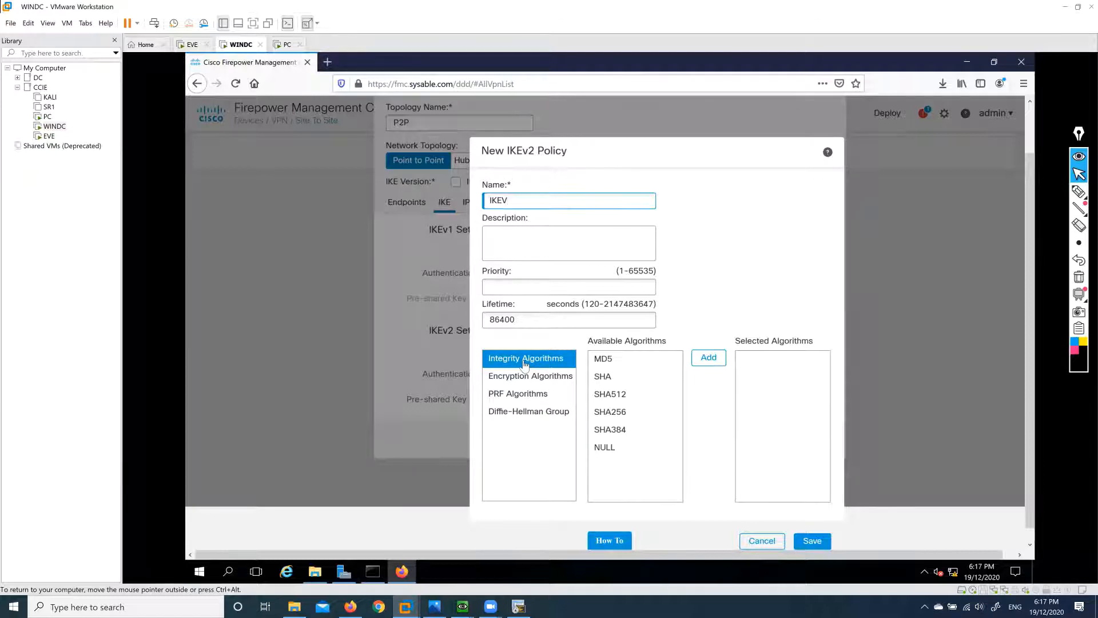
pyautogui.click(613, 365)
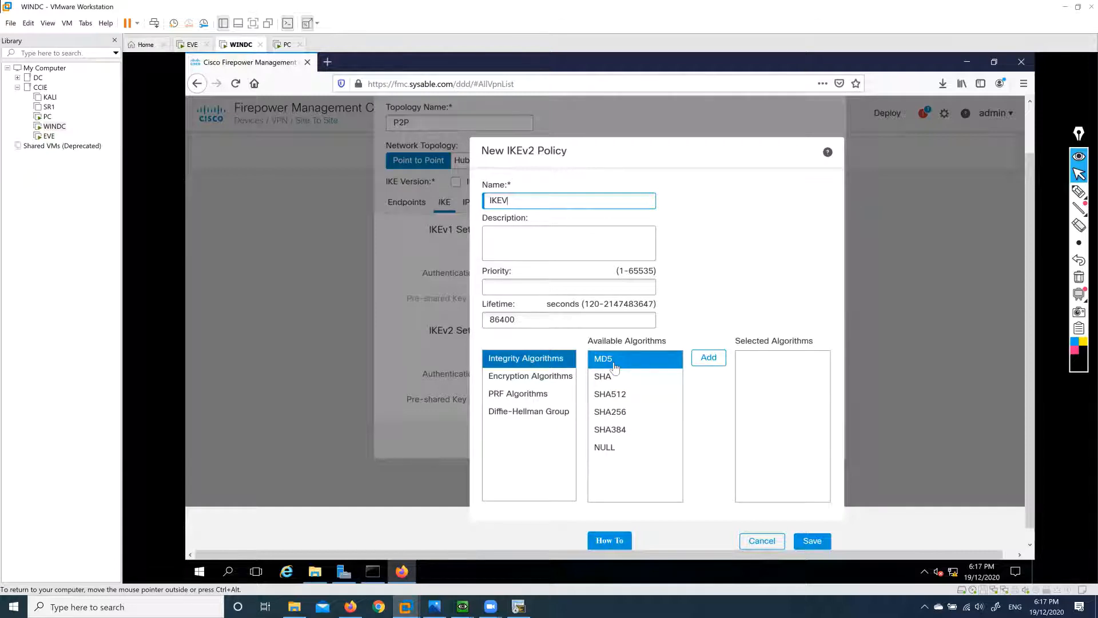
pyautogui.click(617, 396)
pyautogui.click(610, 379)
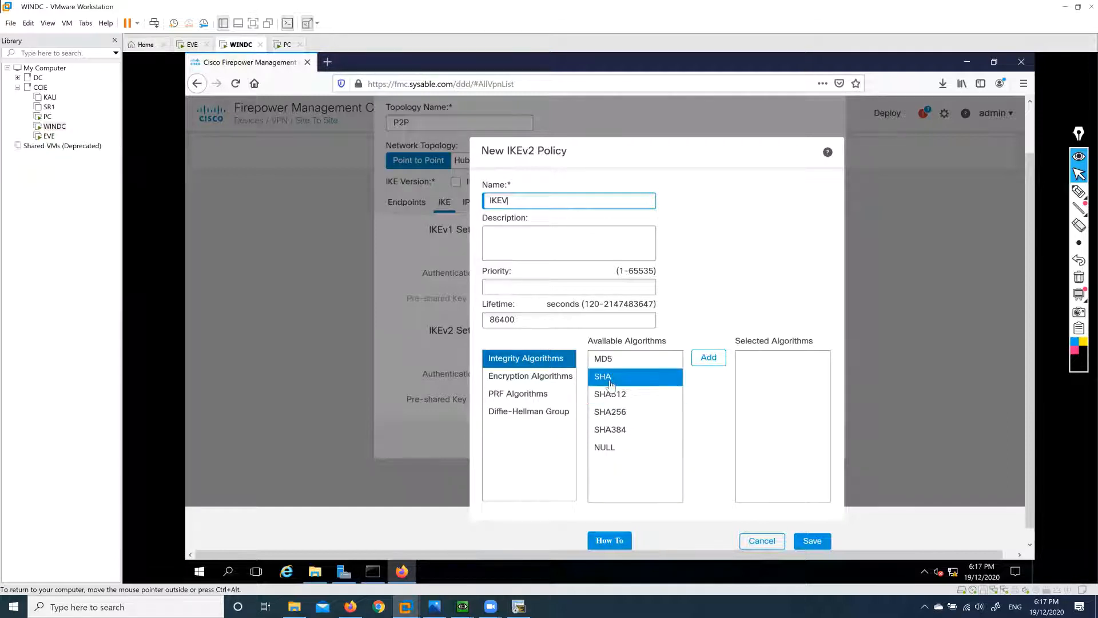
pyautogui.click(712, 364)
# Add AES encryption and SHA as the PRF algorithm to IKEV.
pyautogui.click(547, 378)
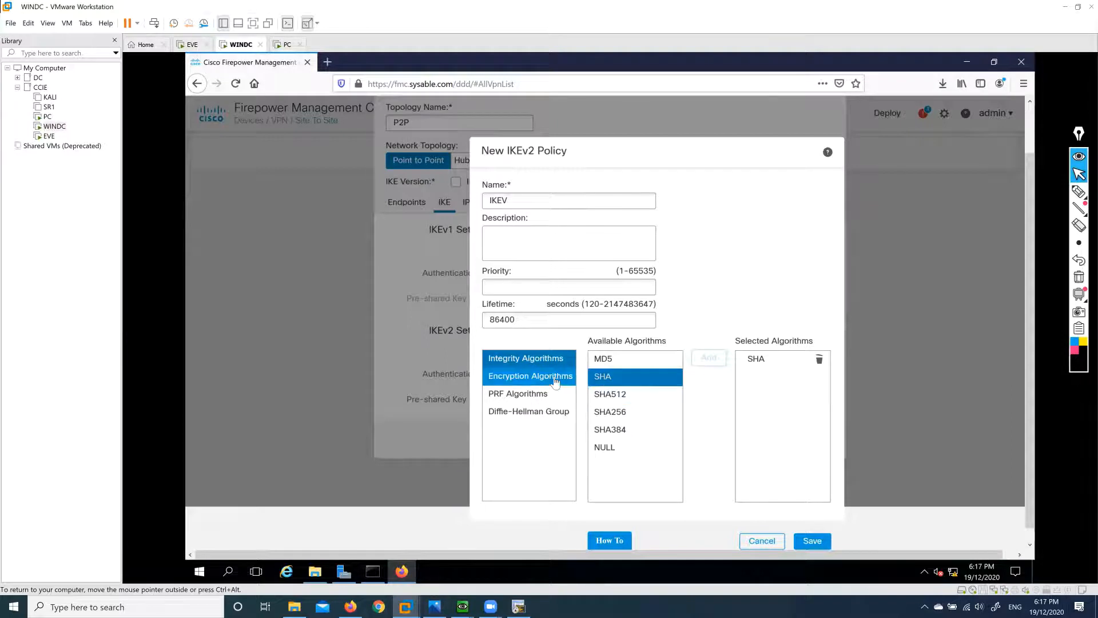
pyautogui.click(615, 378)
pyautogui.click(613, 414)
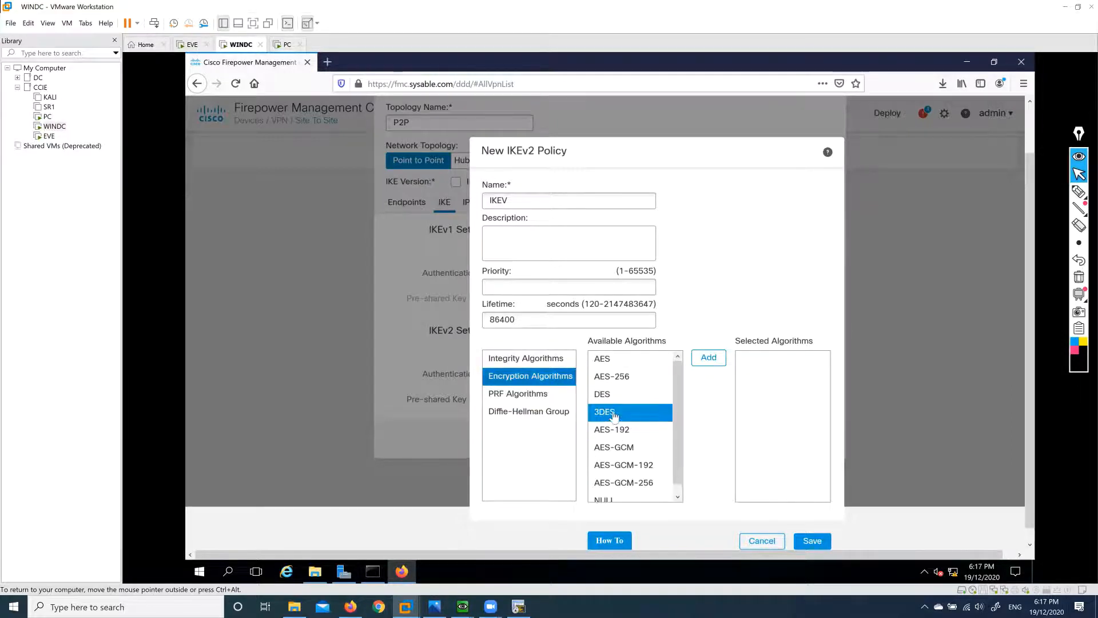
pyautogui.moveTo(614, 414); pyautogui.dragTo(621, 361)
pyautogui.click(707, 360)
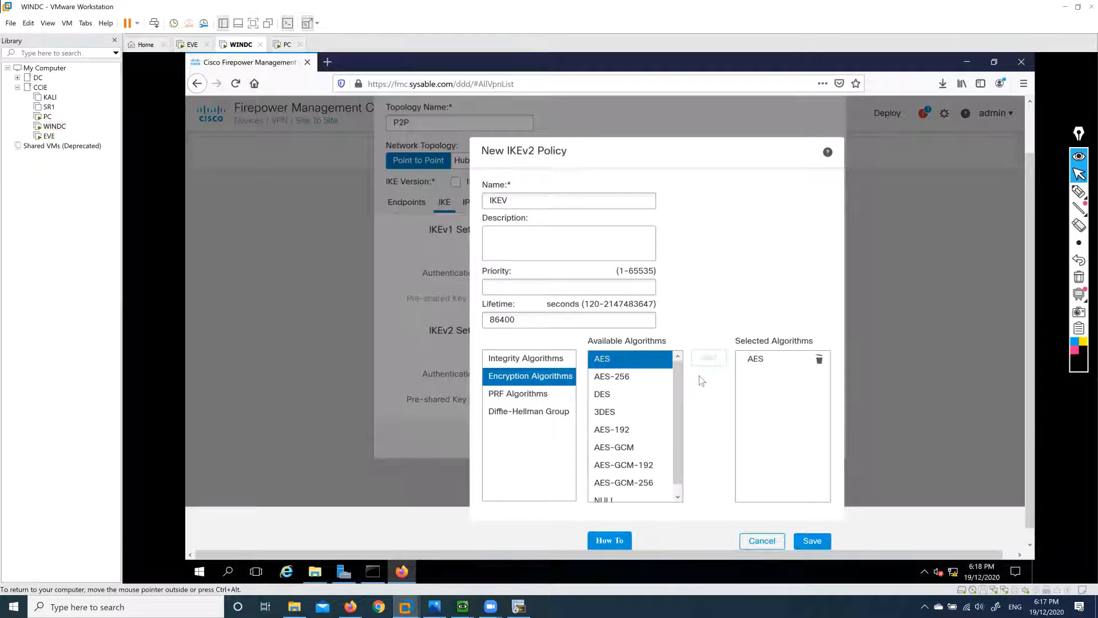
pyautogui.click(541, 400)
pyautogui.moveTo(611, 429); pyautogui.dragTo(617, 377)
pyautogui.click(709, 360)
# Add Diffie-Hellman group 5 and save the IKEV policy.
pyautogui.click(546, 411)
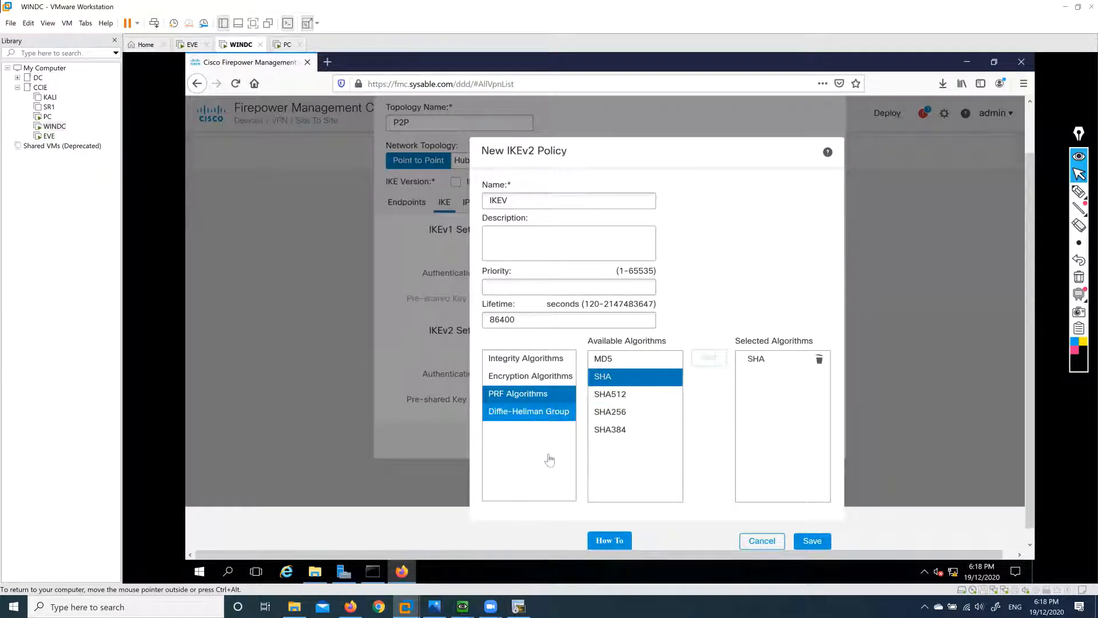
pyautogui.click(632, 413)
pyautogui.click(602, 399)
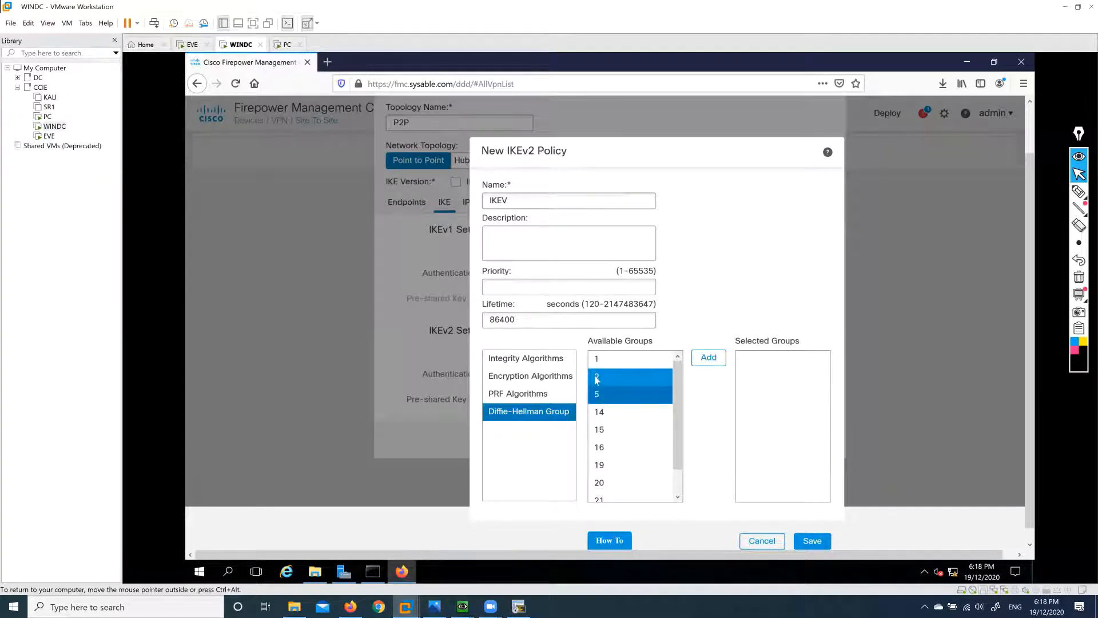
pyautogui.click(711, 361)
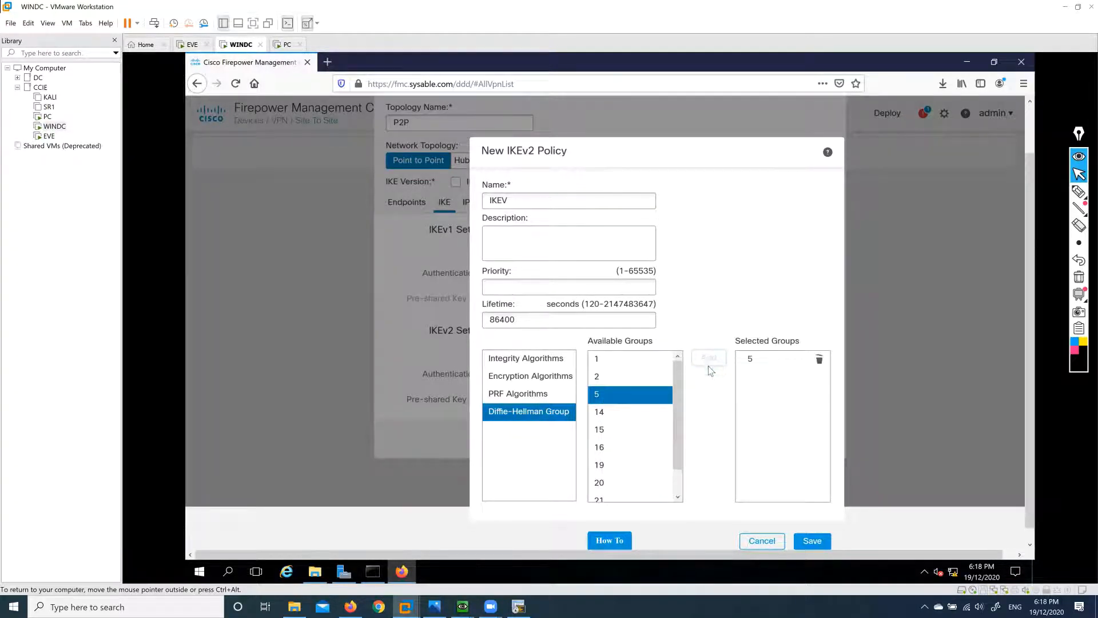
pyautogui.scroll(-1, 701, 451)
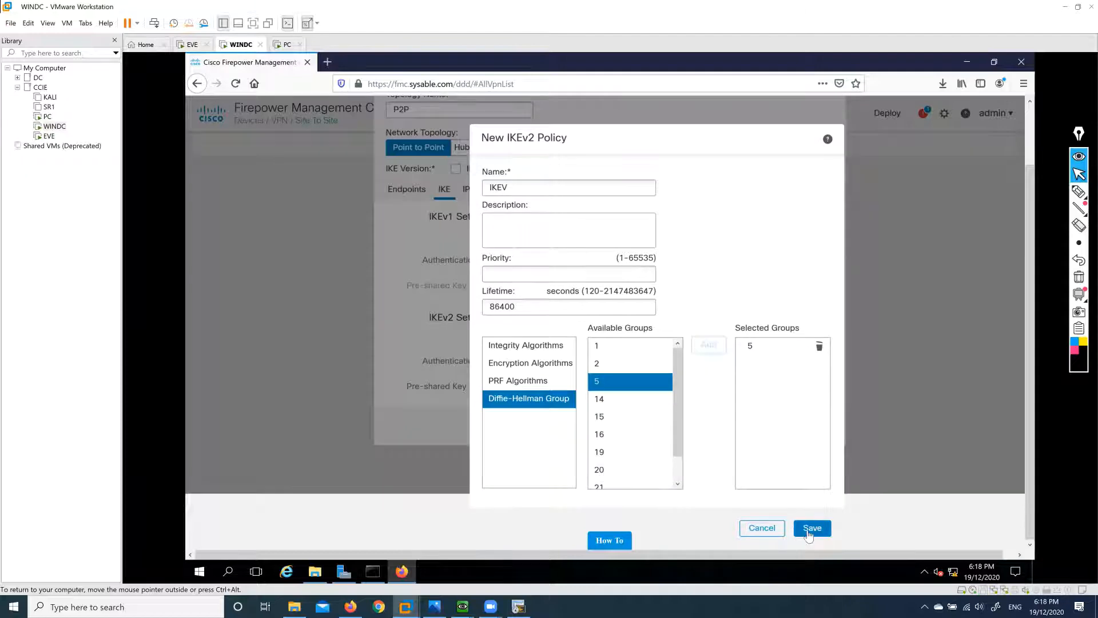
pyautogui.click(810, 532)
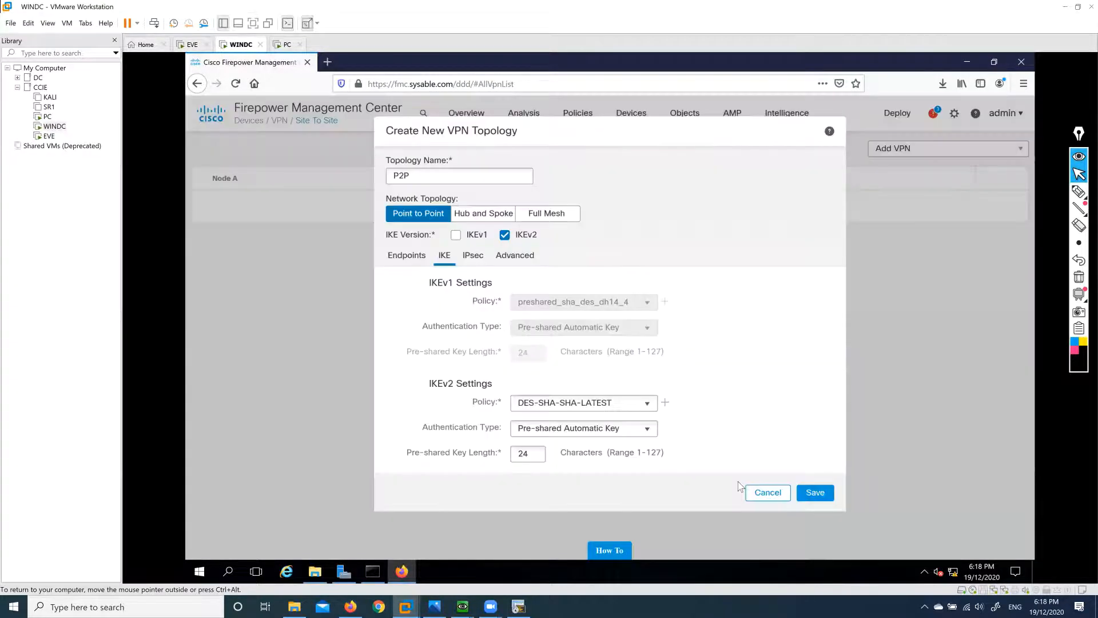
pyautogui.click(647, 408)
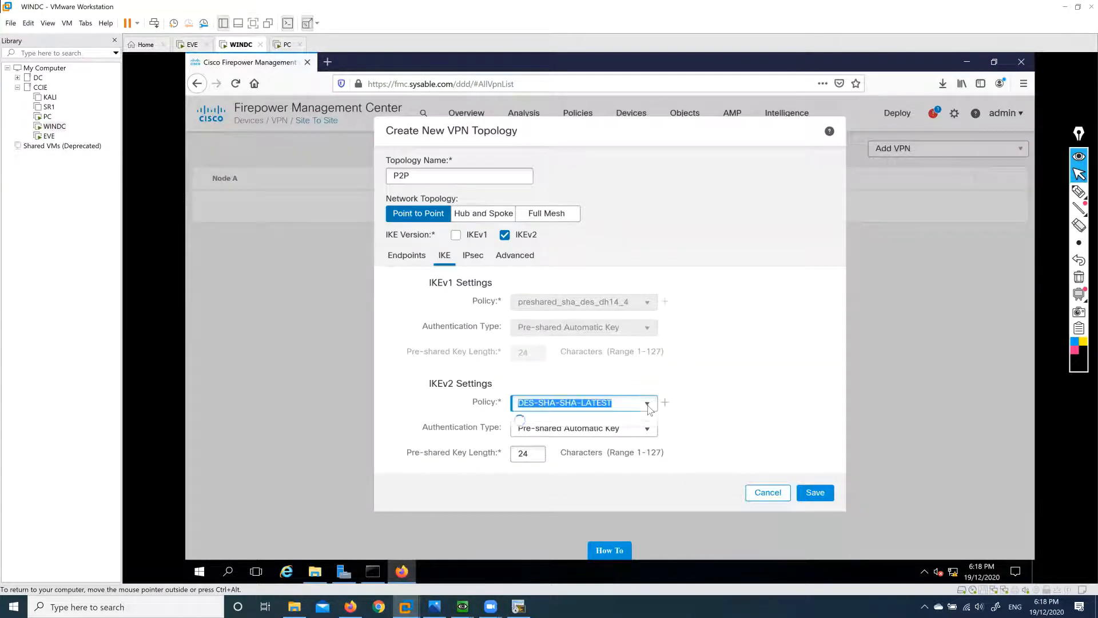
# Select the IKEV IKEv2 policy and set authentication to Pre-shared Manual Key.
pyautogui.click(547, 491)
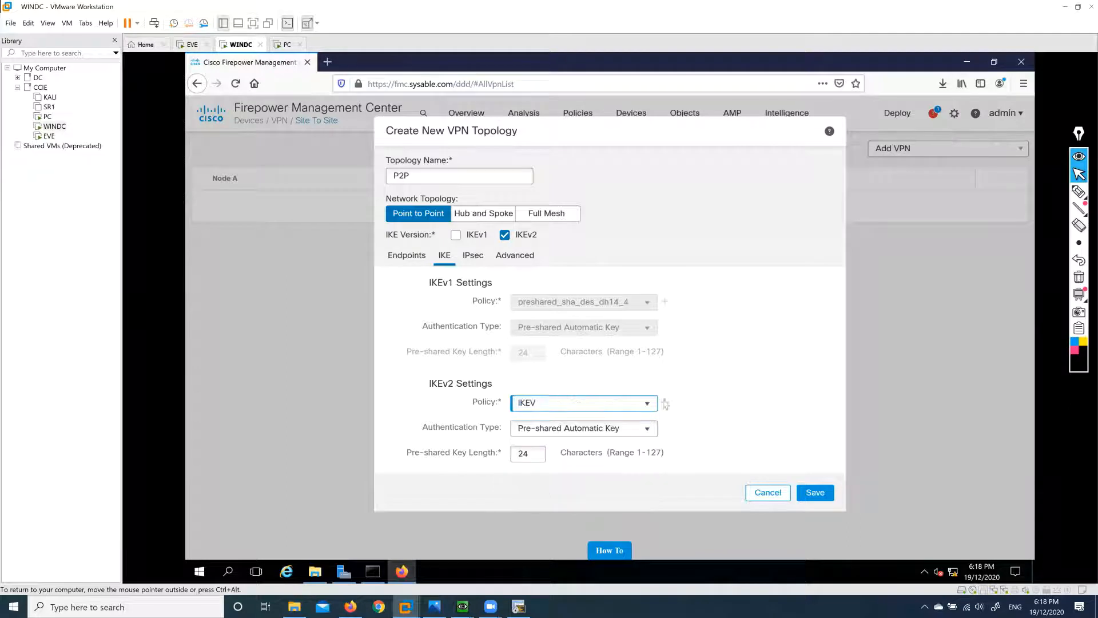
pyautogui.click(650, 429)
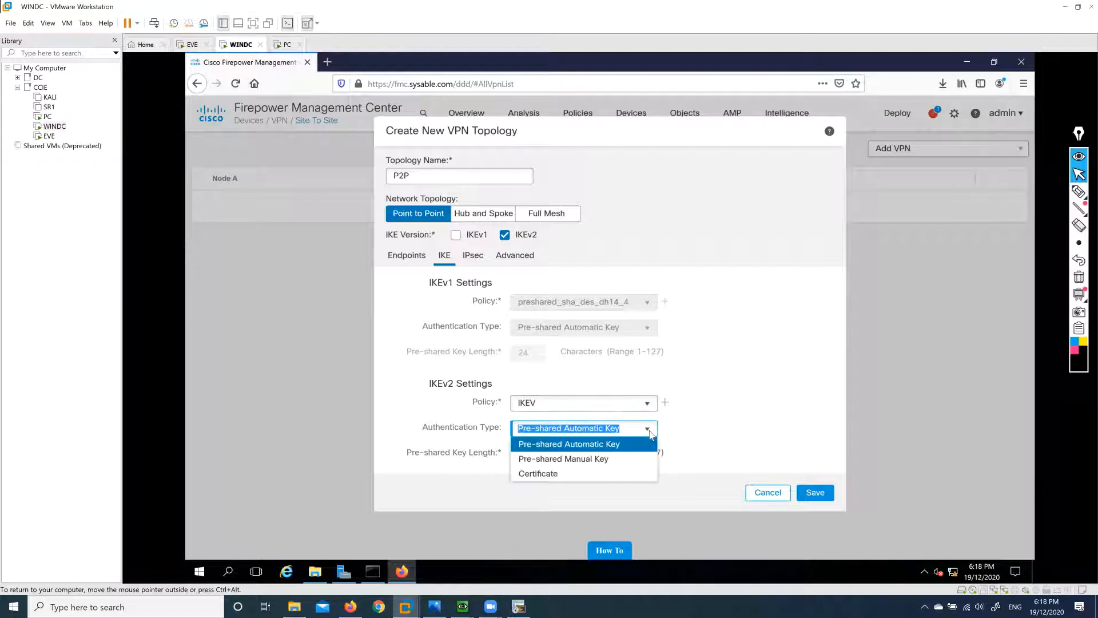
pyautogui.click(606, 460)
pyautogui.scroll(-1, 655, 424)
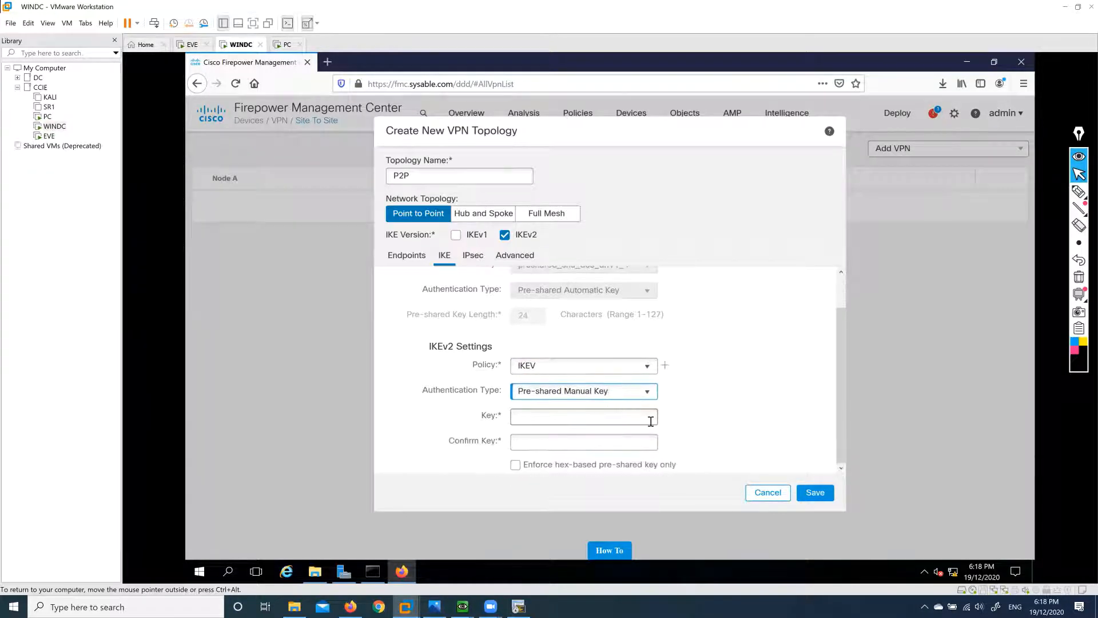
# Enter the pre-shared key in Key and Confirm Key, then bring up the IPsec settings.
pyautogui.click(634, 423)
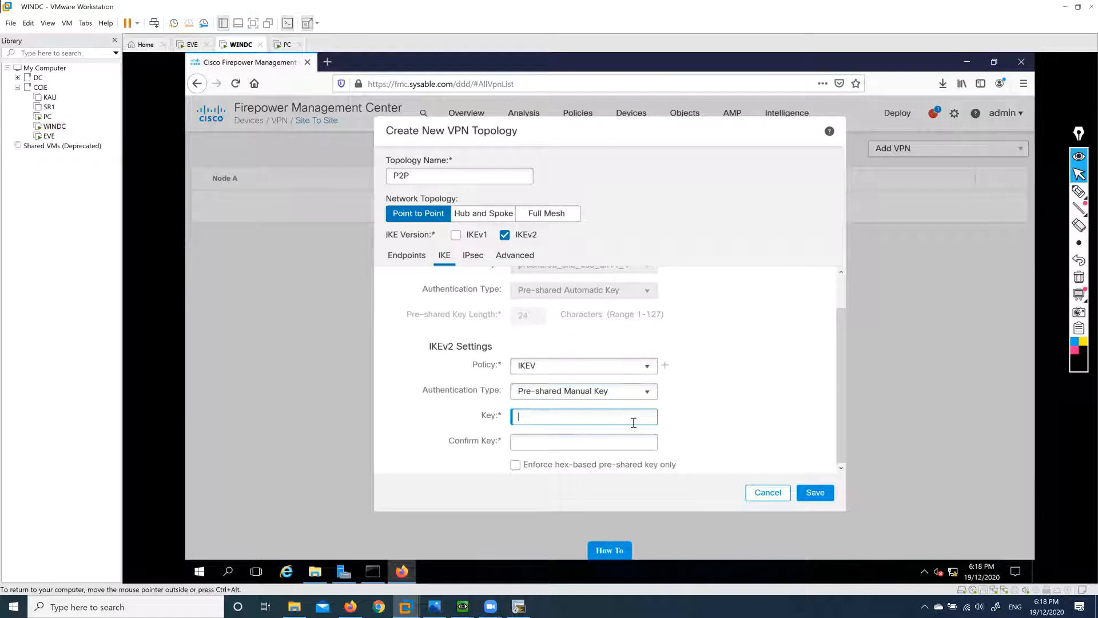
pyautogui.write('c')
pyautogui.press('Tab')
pyautogui.write('cisco')
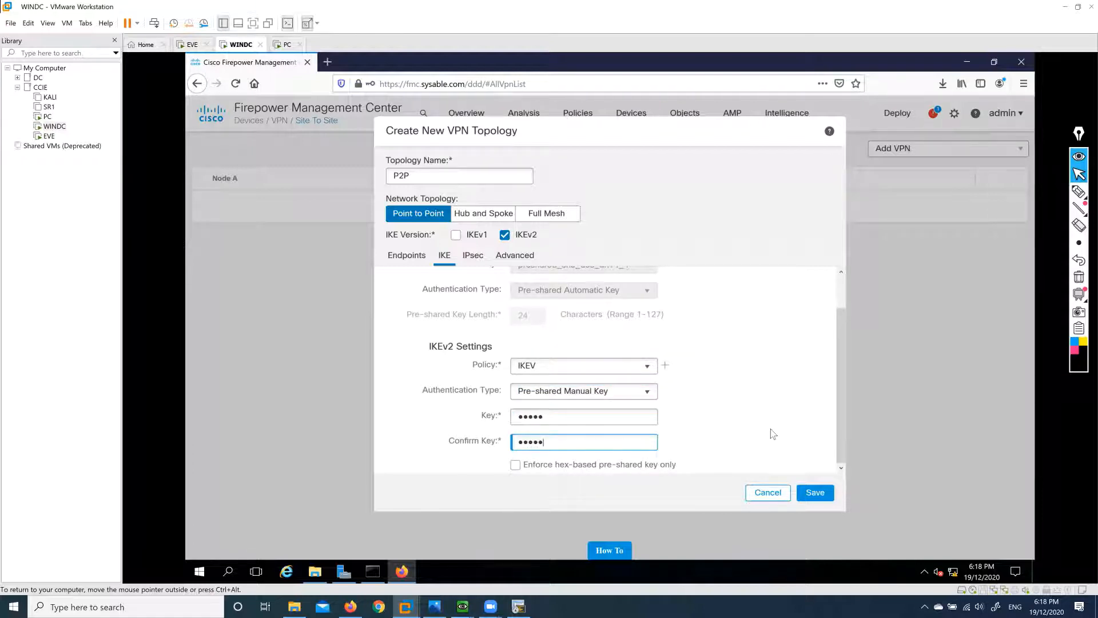
pyautogui.scroll(1, 766, 424)
pyautogui.scroll(-1, 766, 424)
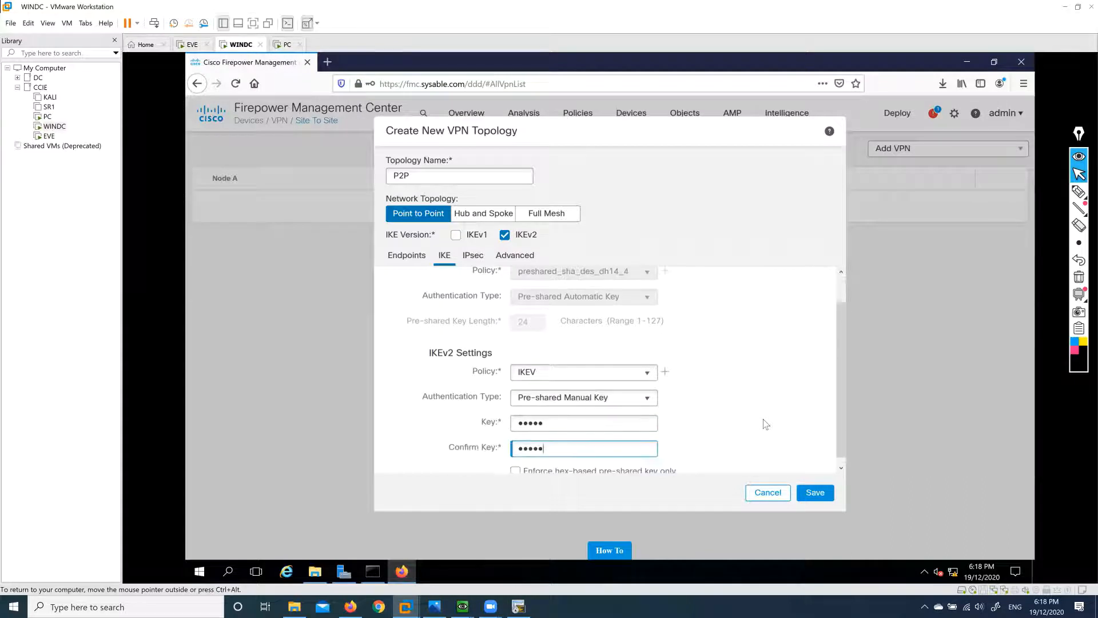
pyautogui.scroll(1, 763, 424)
pyautogui.click(474, 257)
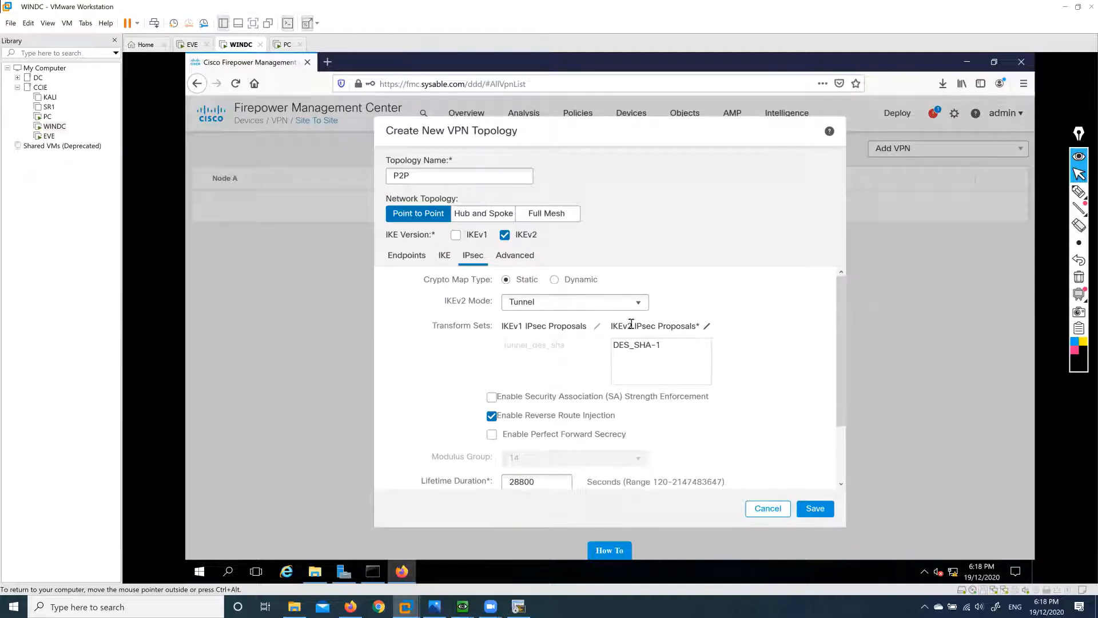
# Keep IKEv2 mode at Tunnel and replace the DES_SHA-1 IPsec proposal with AES-SHA.
pyautogui.click(640, 306)
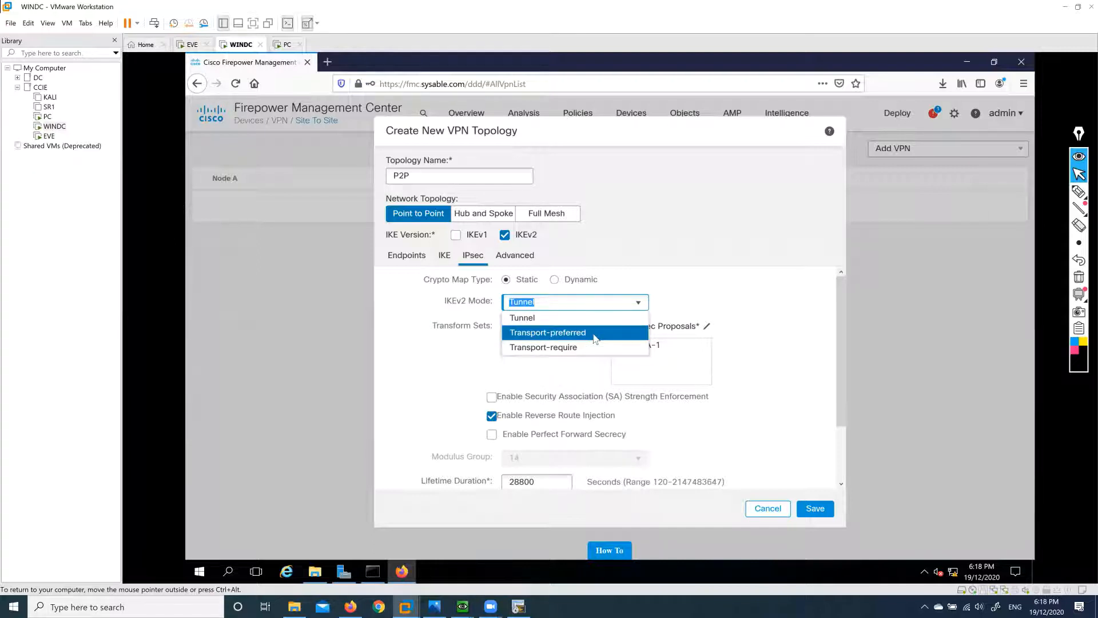
pyautogui.click(582, 322)
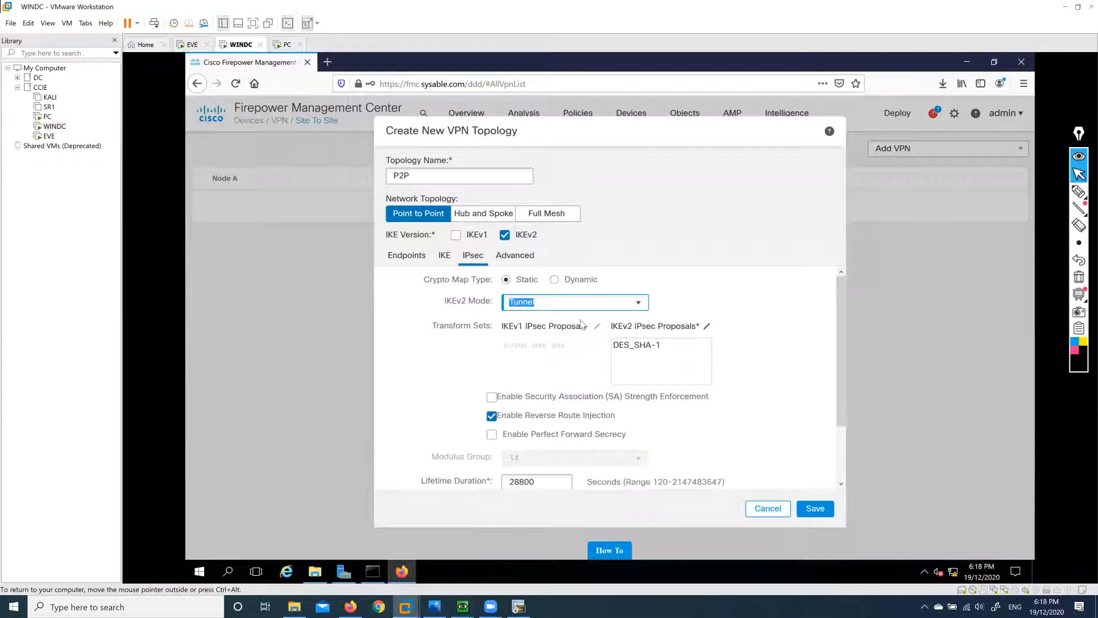
pyautogui.click(637, 351)
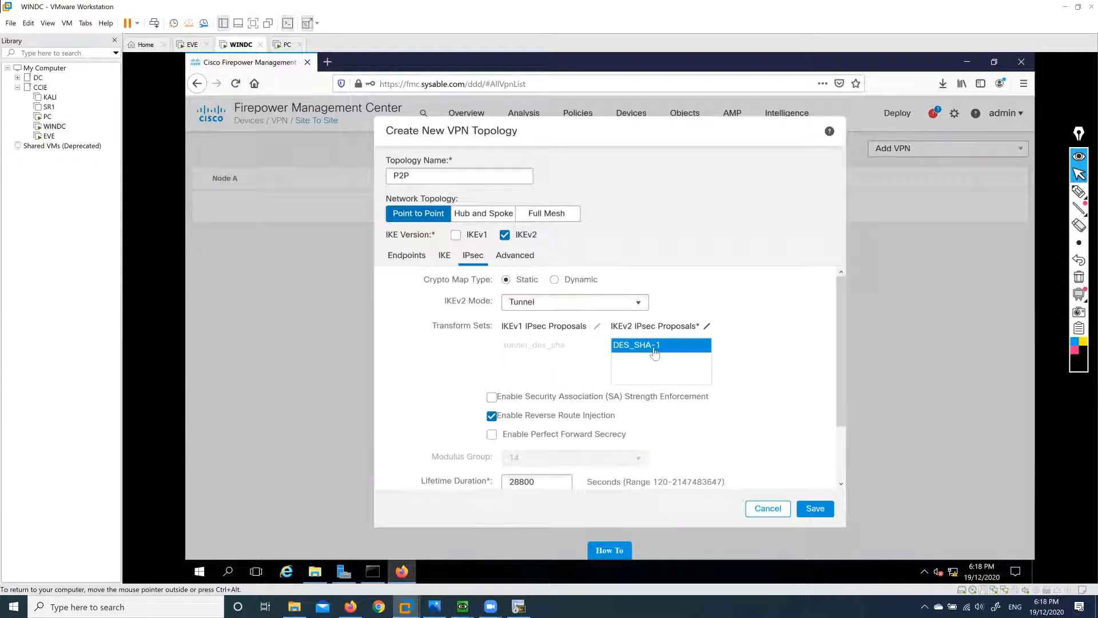
pyautogui.click(707, 328)
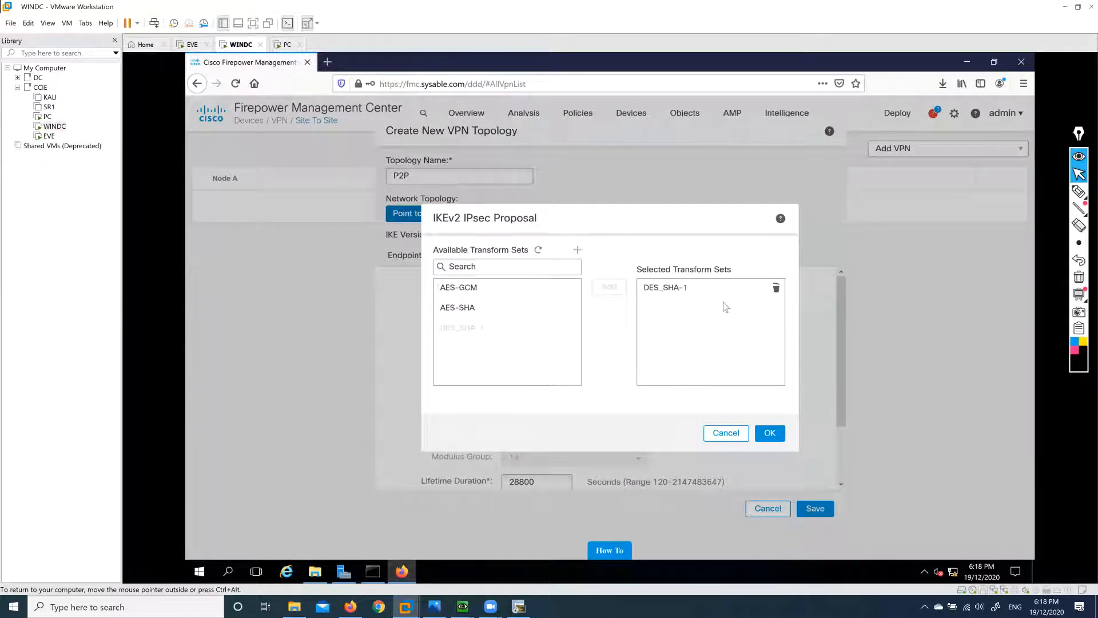
pyautogui.click(773, 290)
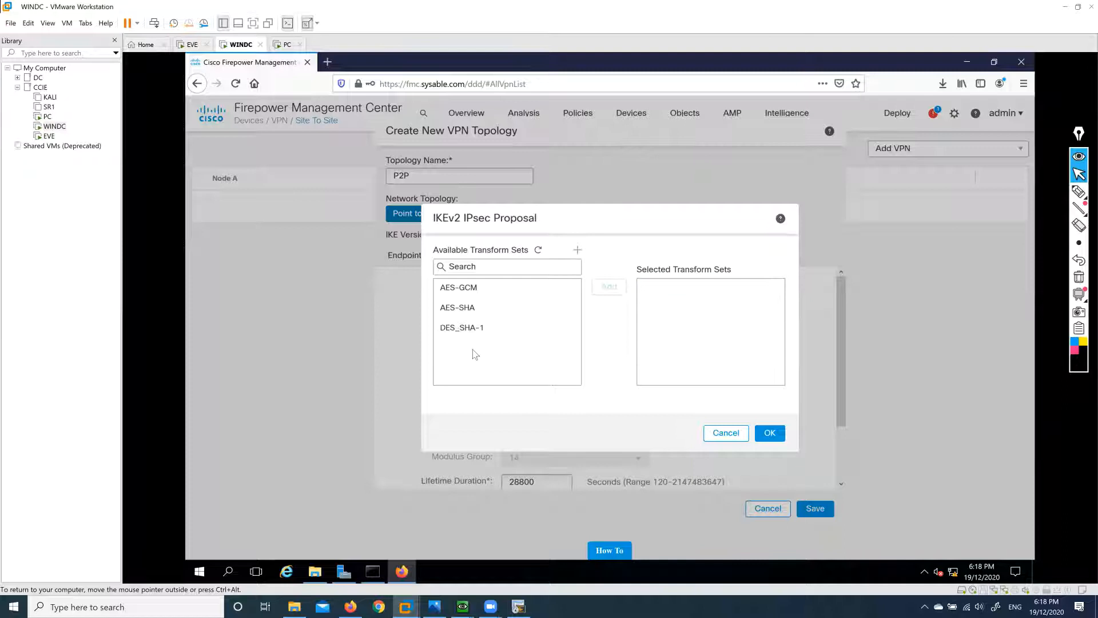
pyautogui.click(466, 312)
pyautogui.click(609, 286)
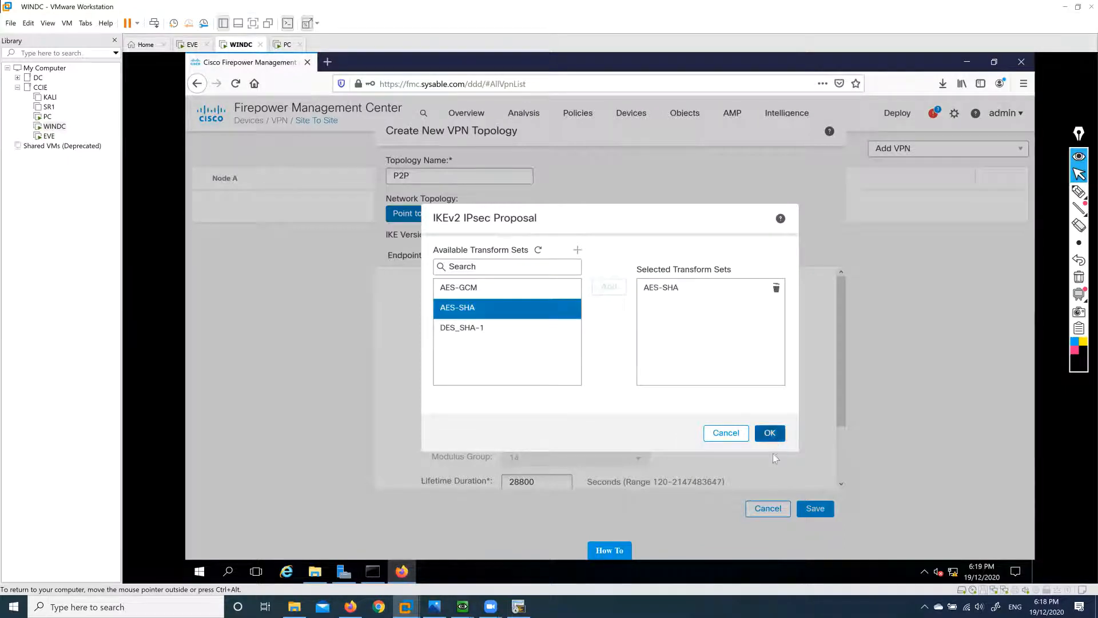
pyautogui.click(770, 433)
# Review the remaining IPsec settings below the proposal, clearing an accidental text highlight.
pyautogui.scroll(-1, 717, 439)
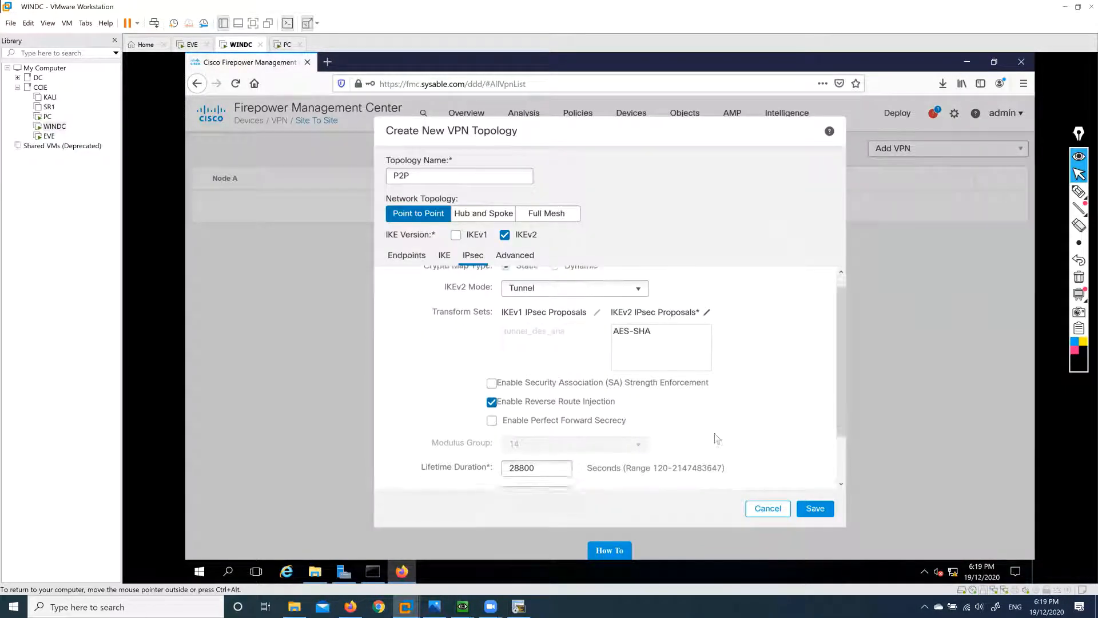
pyautogui.scroll(-1, 716, 439)
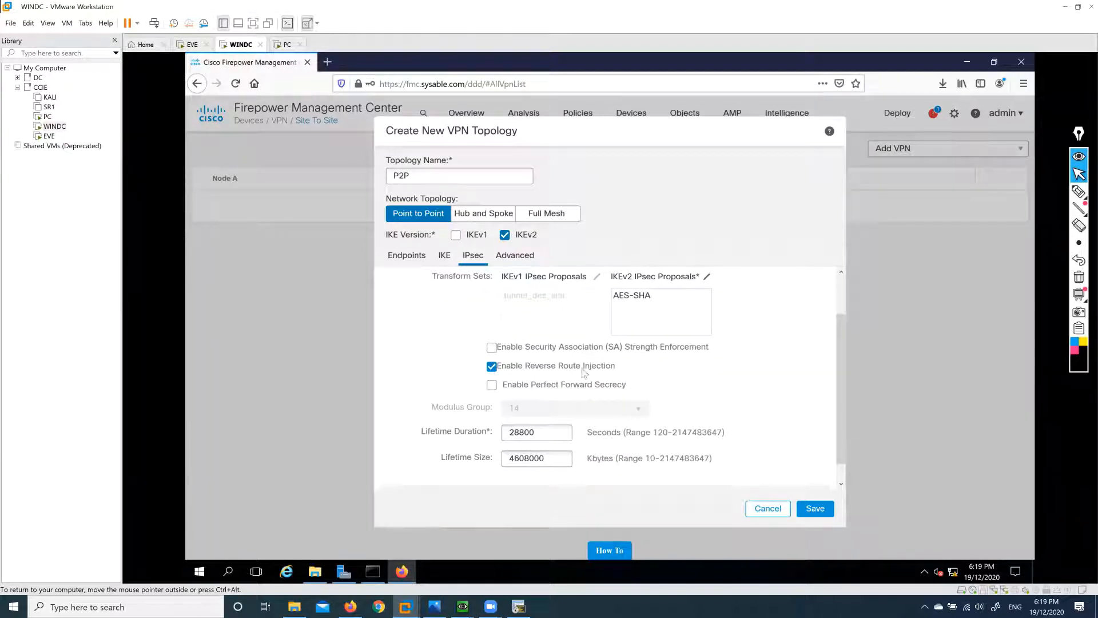
pyautogui.moveTo(616, 367); pyautogui.dragTo(499, 367)
pyautogui.click(666, 380)
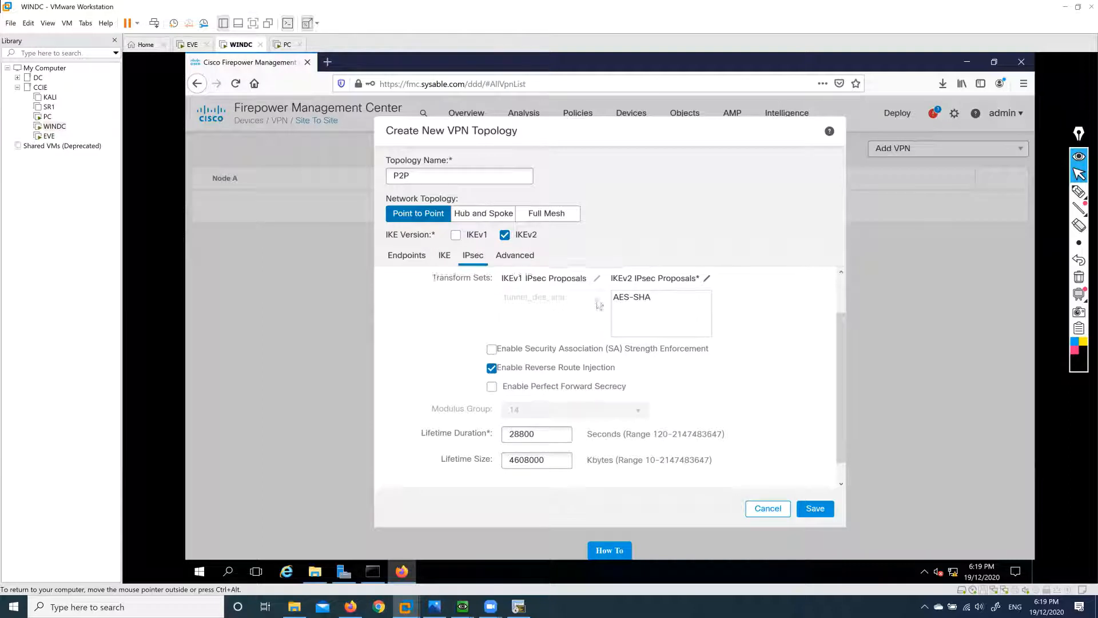
pyautogui.scroll(1, 565, 334)
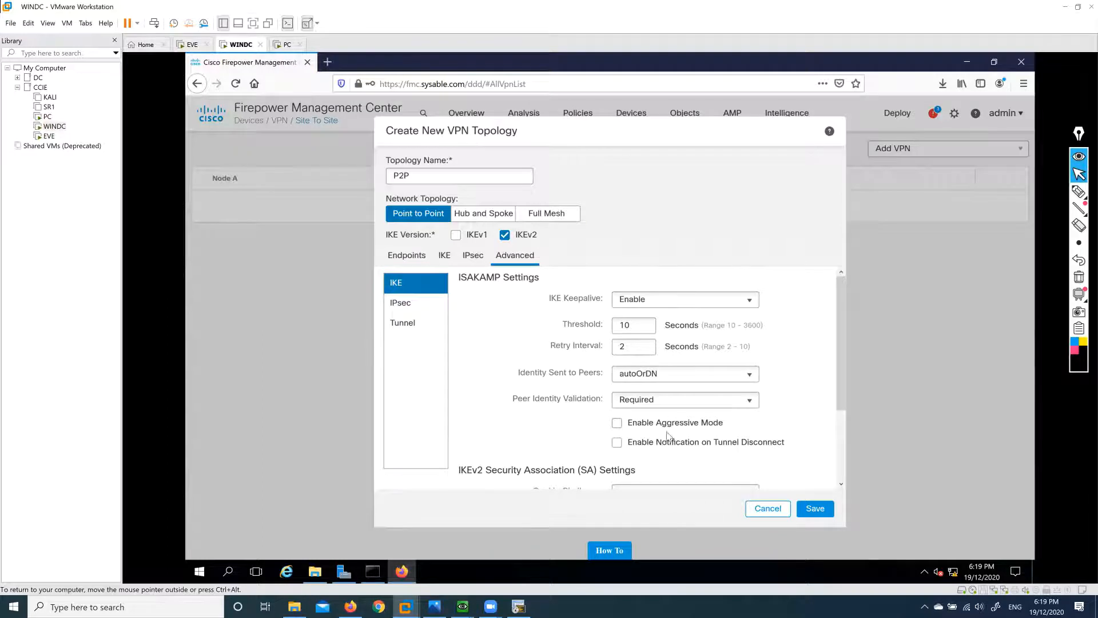
# Keep Peer Identity Validation set to Required in the advanced IKE settings.
pyautogui.scroll(-2, 673, 431)
pyautogui.scroll(1, 677, 421)
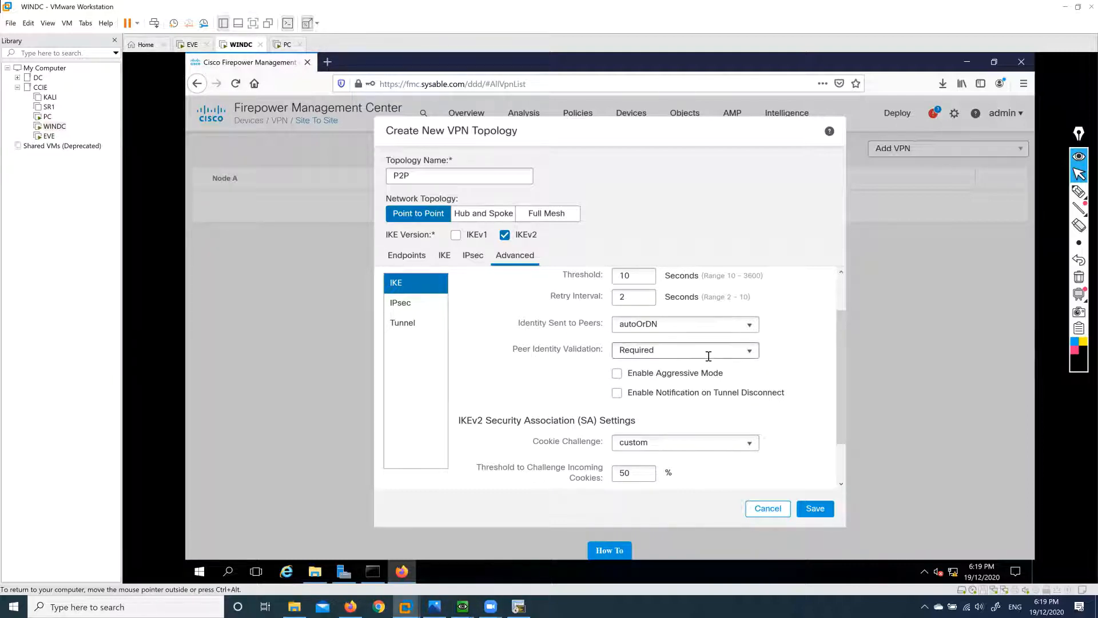
pyautogui.click(752, 351)
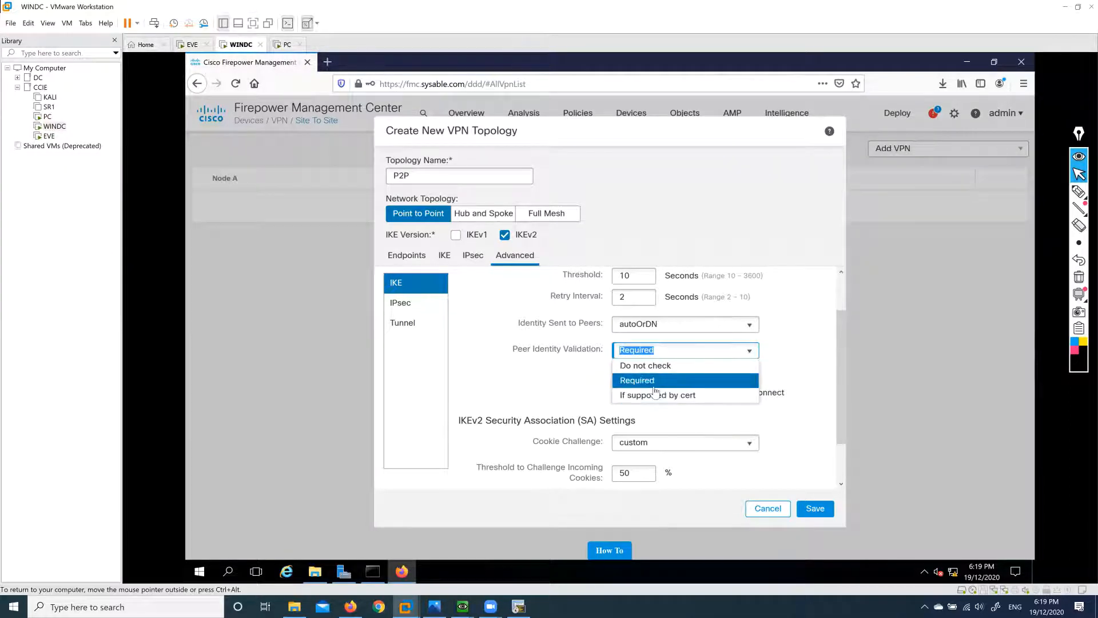
pyautogui.click(655, 382)
pyautogui.click(766, 381)
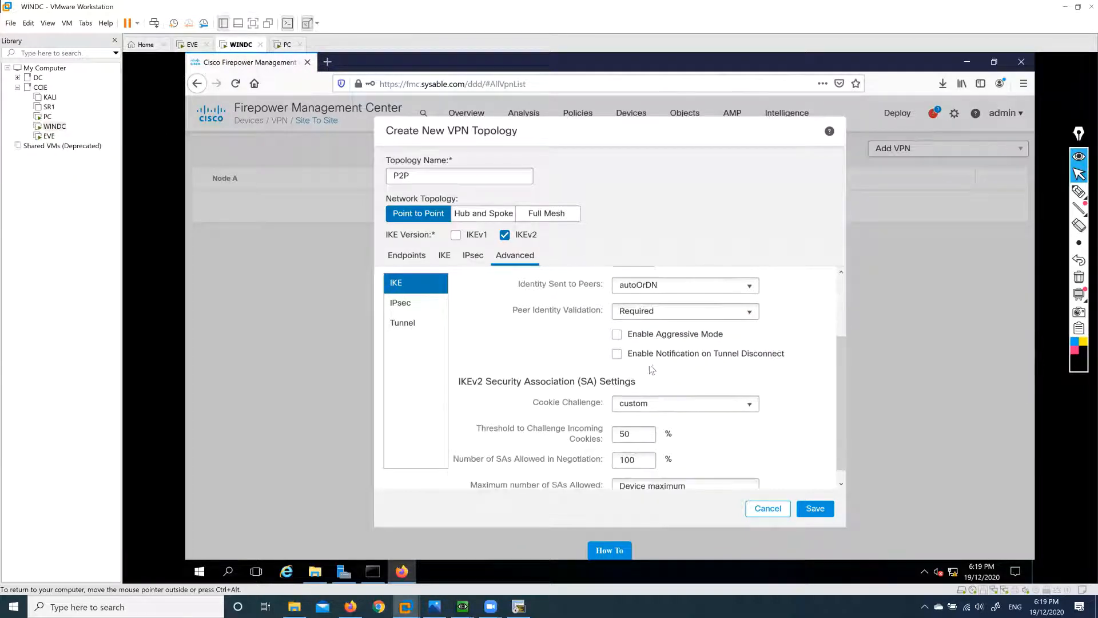
# Set Cookie Challenge to always, then show the advanced IPsec settings.
pyautogui.scroll(-1, 744, 409)
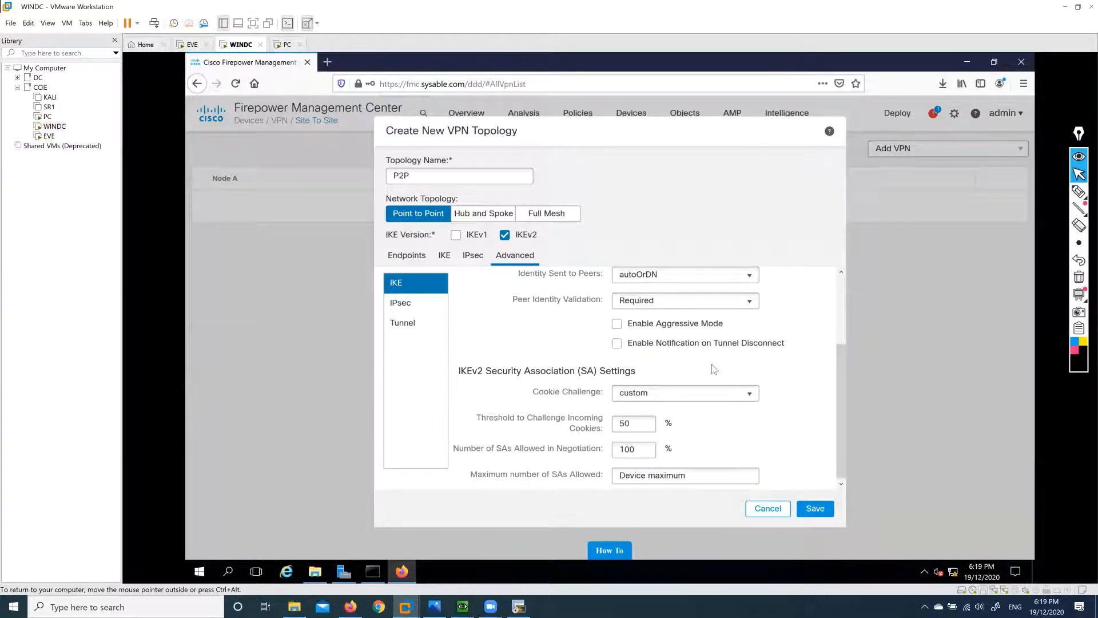
pyautogui.scroll(-1, 713, 366)
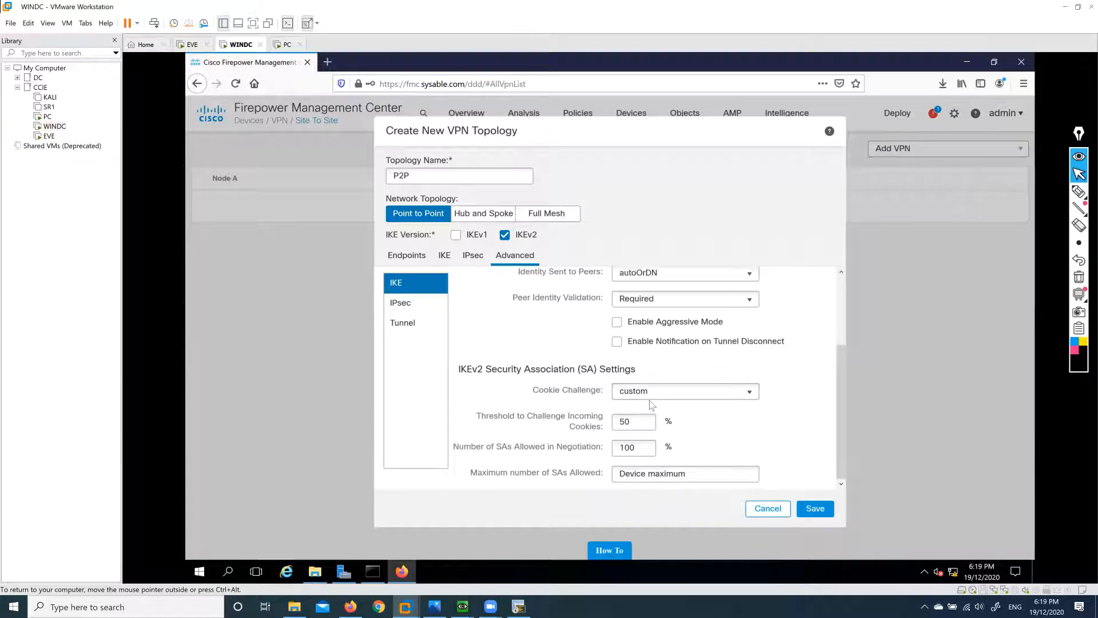
pyautogui.click(585, 391)
pyautogui.click(748, 392)
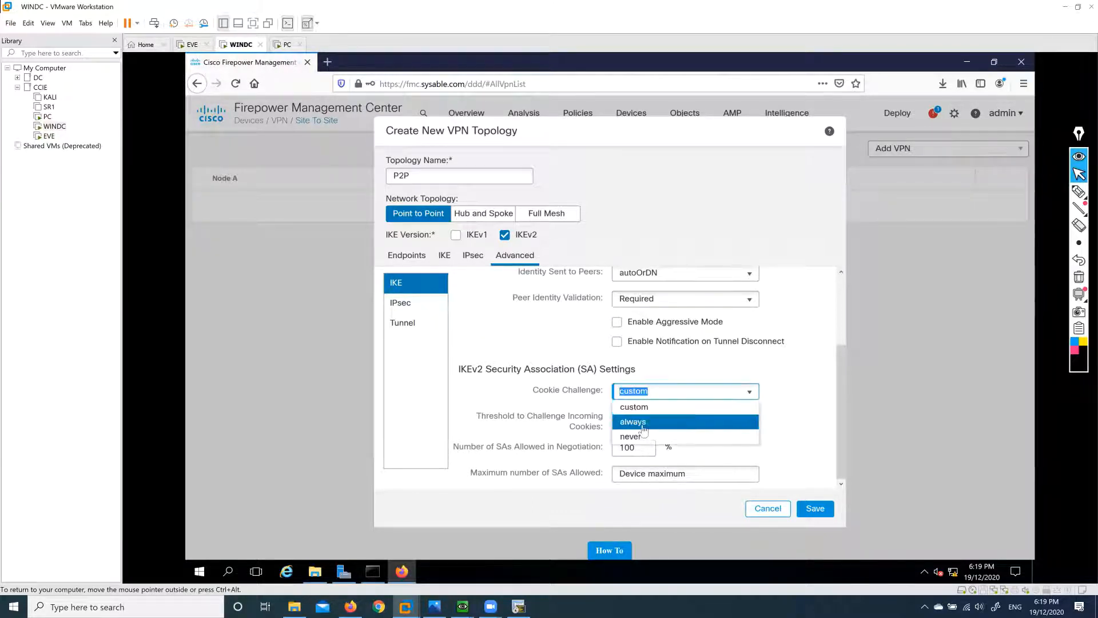
pyautogui.click(737, 422)
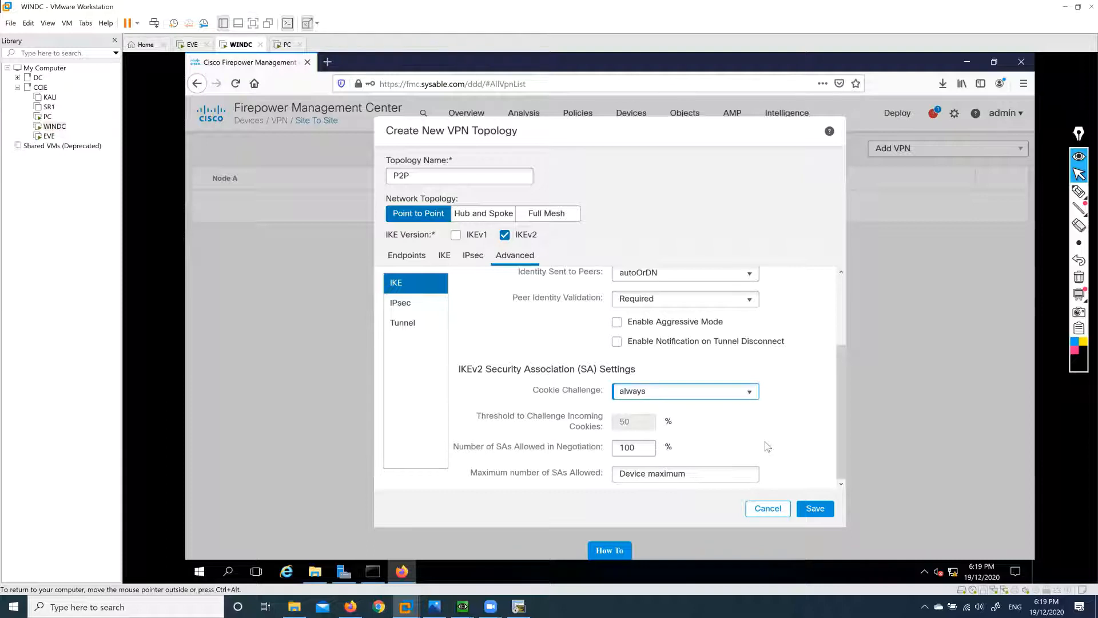
pyautogui.click(415, 303)
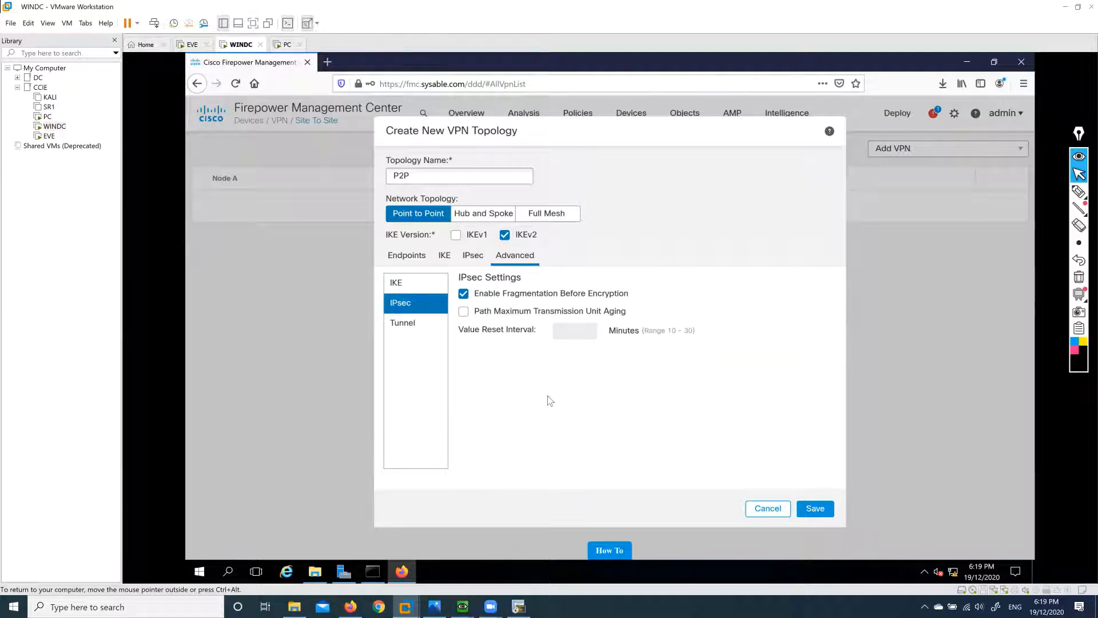
# Enable Bypass Access Control policy for decrypted traffic and save the P2P topology.
pyautogui.click(413, 324)
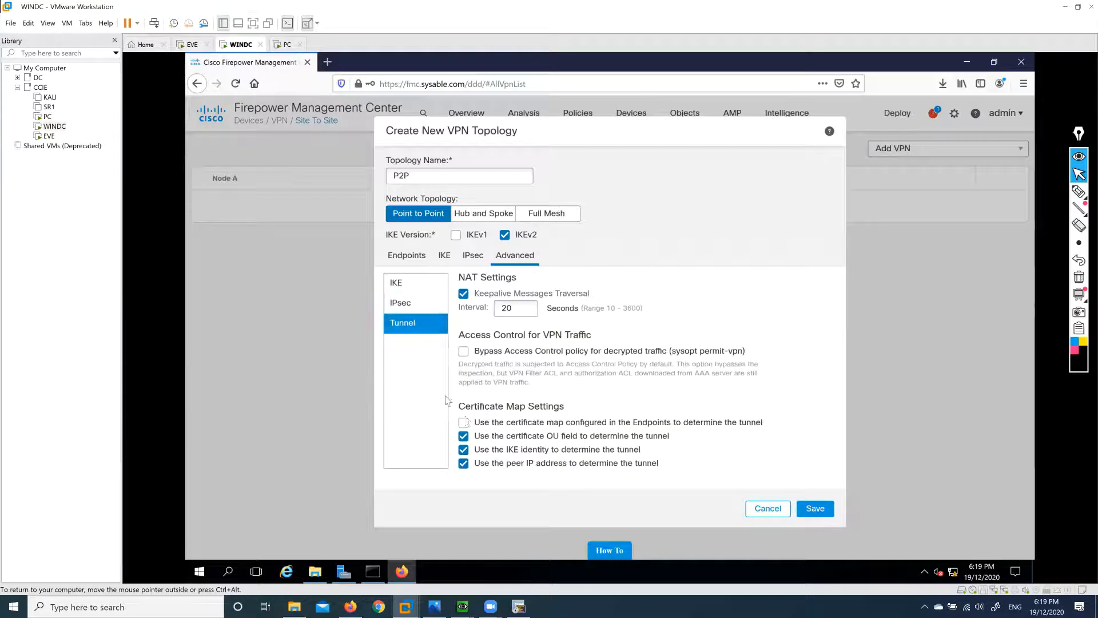
pyautogui.click(464, 352)
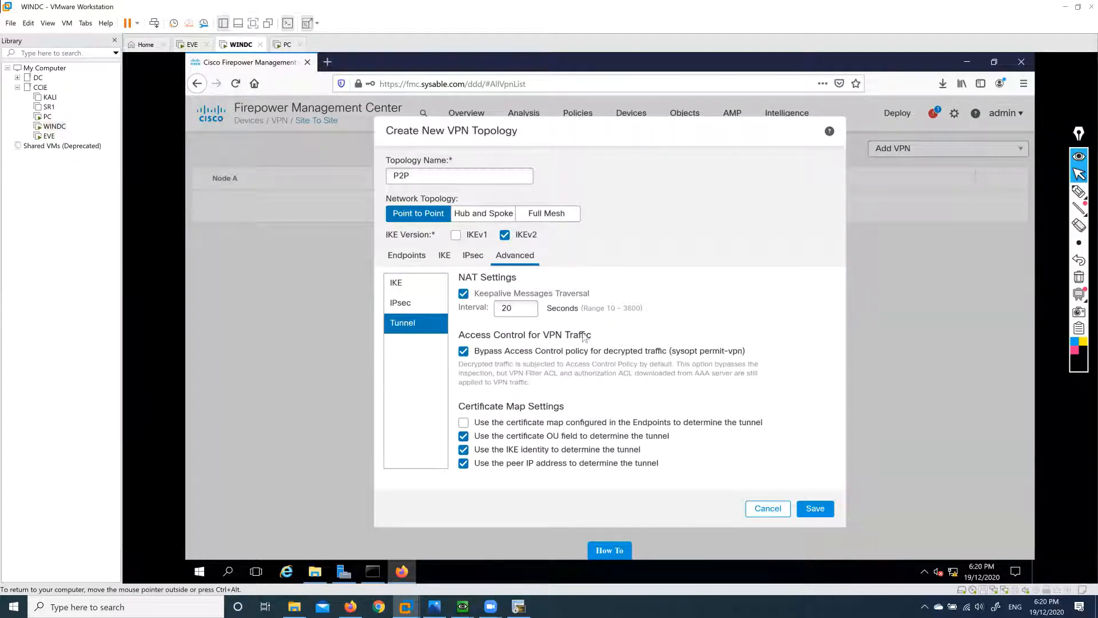
pyautogui.click(820, 510)
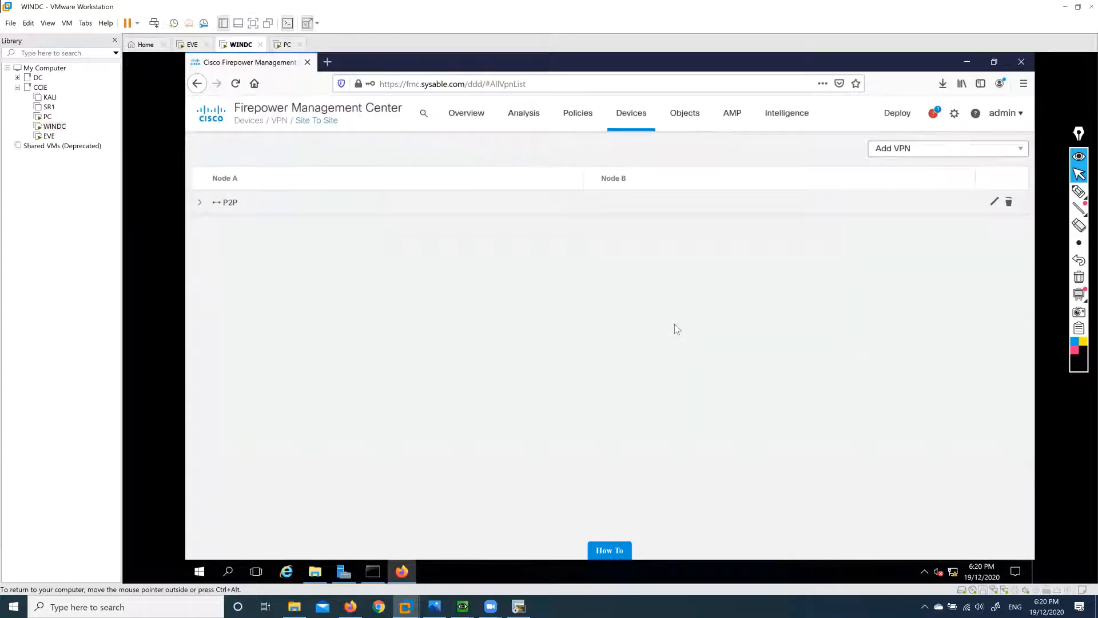
# Reopen the saved P2P topology to check it, then close it unchanged.
pyautogui.click(994, 203)
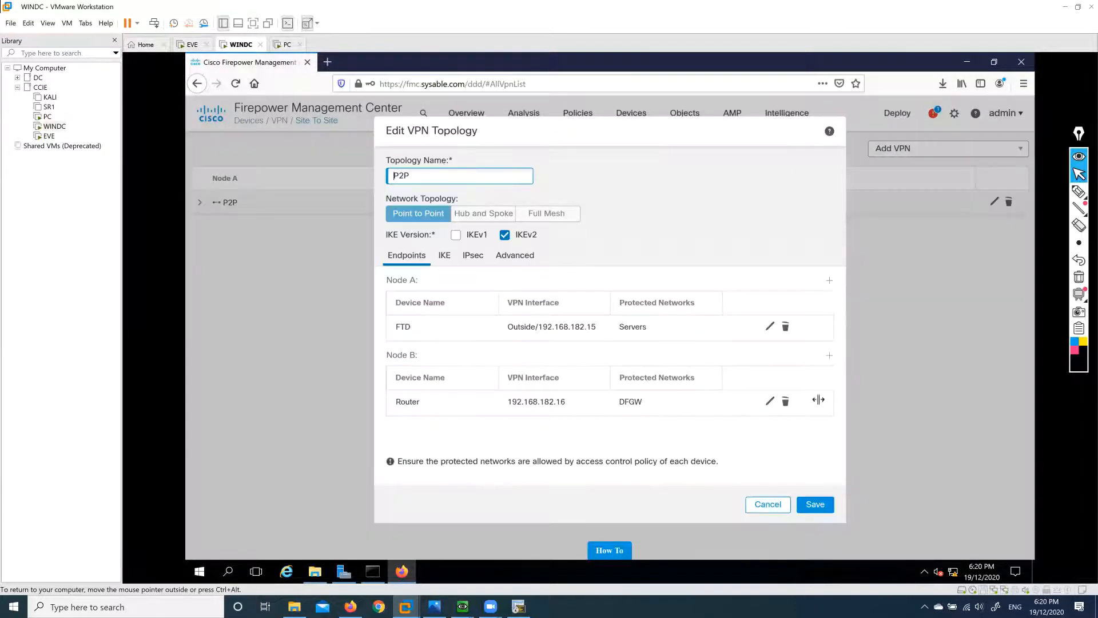
pyautogui.click(770, 503)
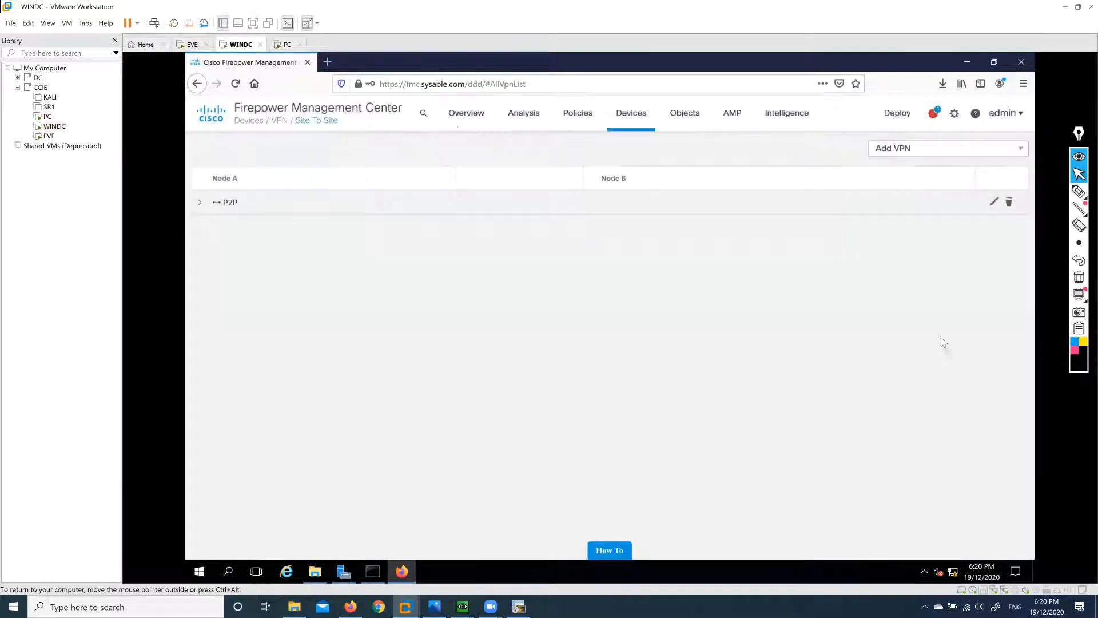
pyautogui.click(921, 151)
# Start a new FTD Hub and Spoke topology named H2S.
pyautogui.click(939, 184)
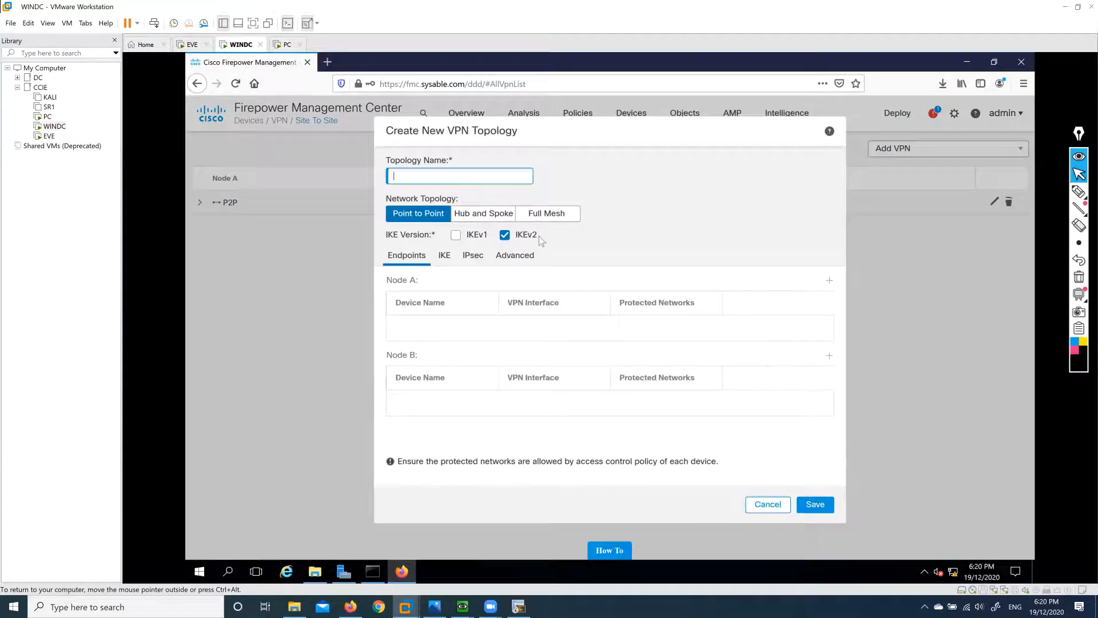
pyautogui.click(493, 213)
pyautogui.click(482, 175)
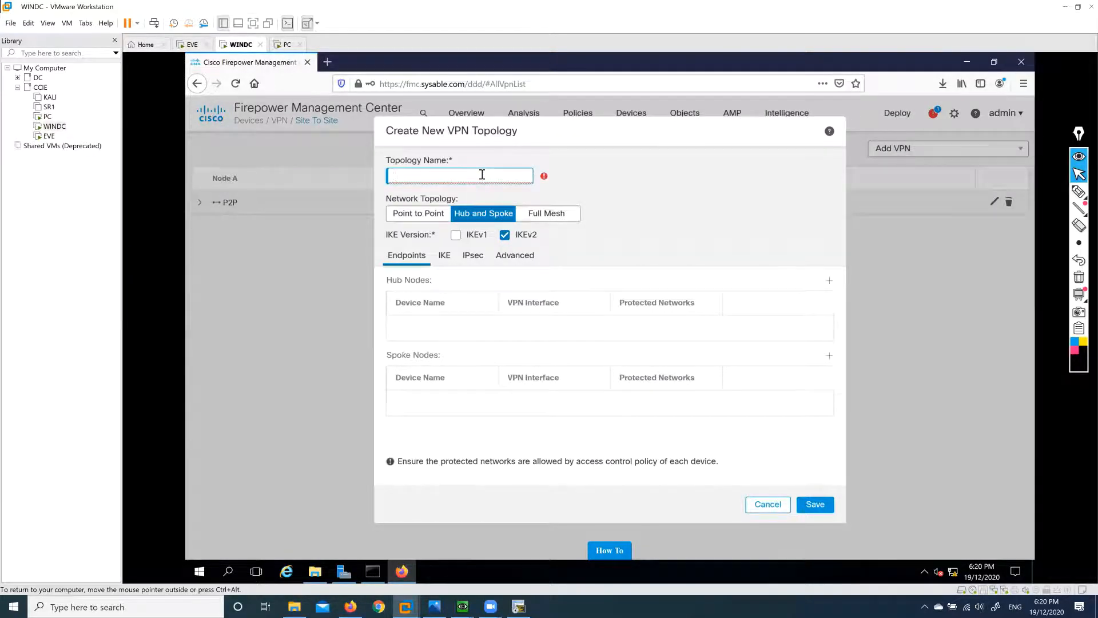
pyautogui.write('H2S')
# Add FTD as the hub node on its Outside interface (192.168.182.15).
pyautogui.click(829, 282)
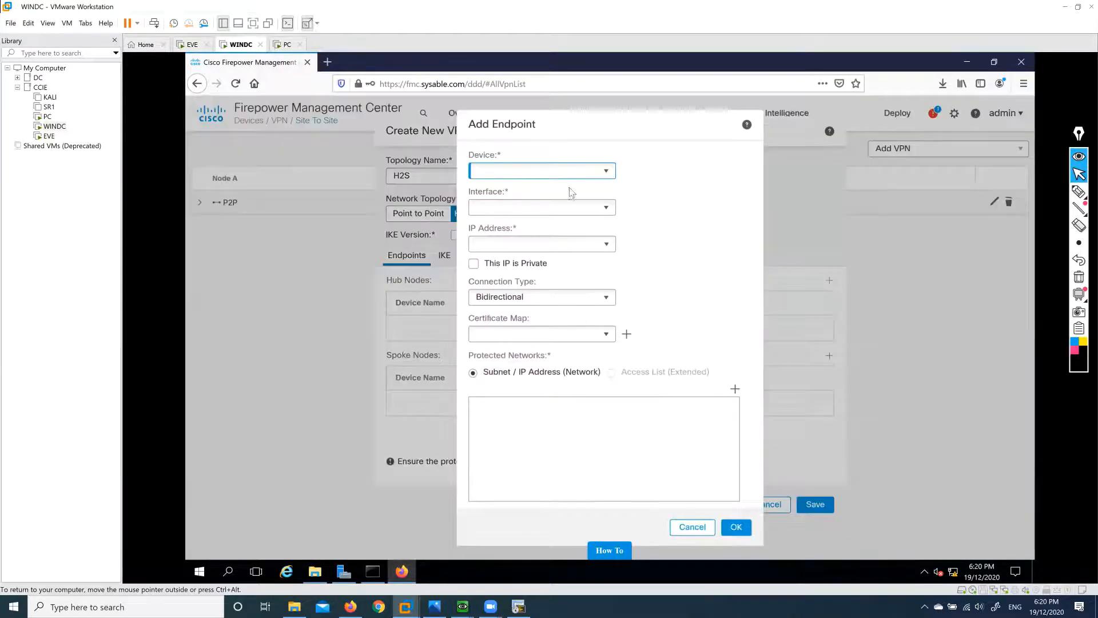
pyautogui.click(607, 171)
pyautogui.click(575, 182)
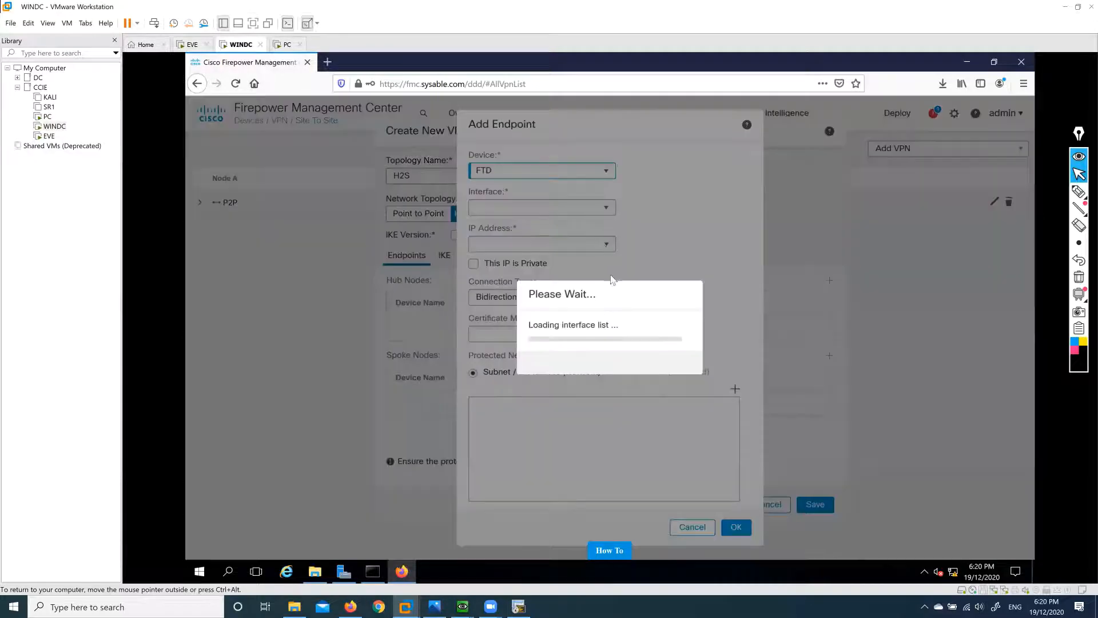
pyautogui.click(605, 208)
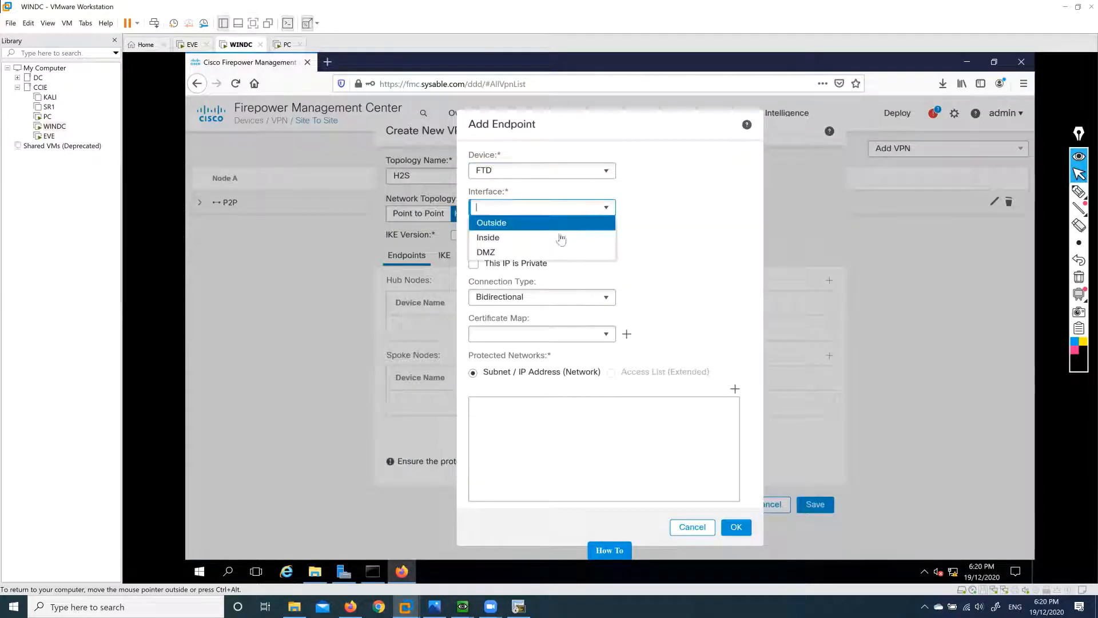
pyautogui.click(549, 224)
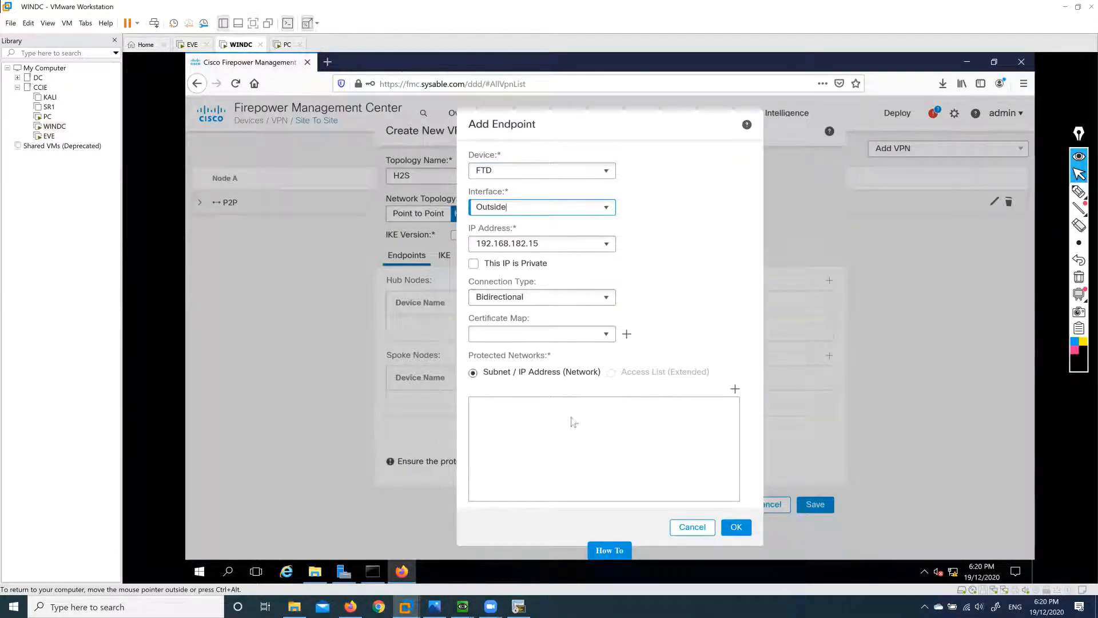
# Set Dmz1 as the hub's protected network and confirm the FTD hub endpoint.
pyautogui.click(735, 392)
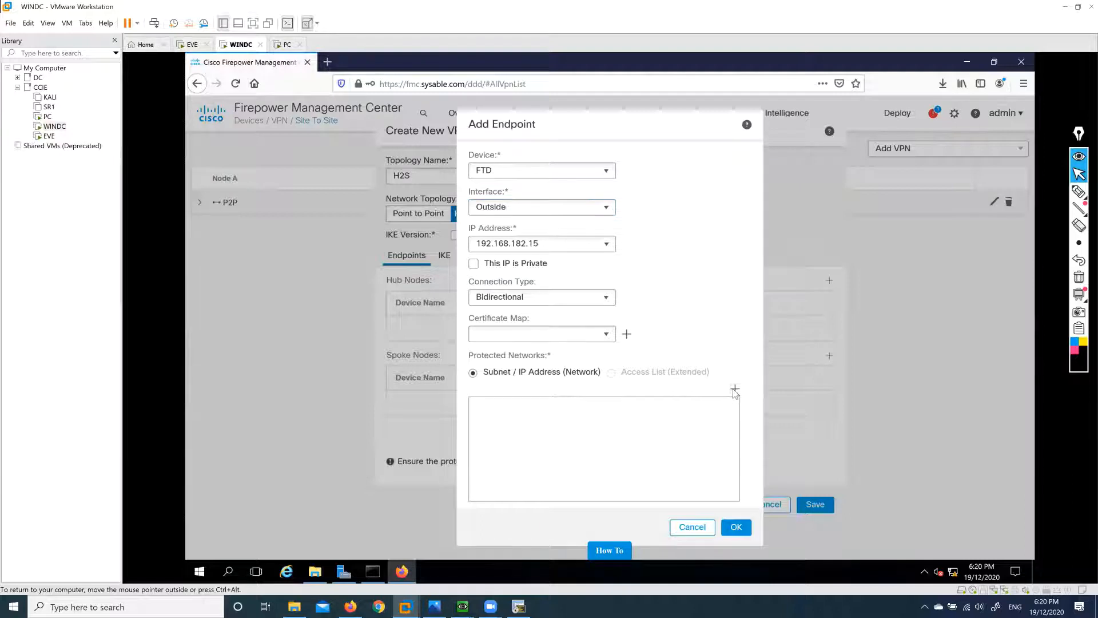
pyautogui.click(768, 428)
pyautogui.click(739, 529)
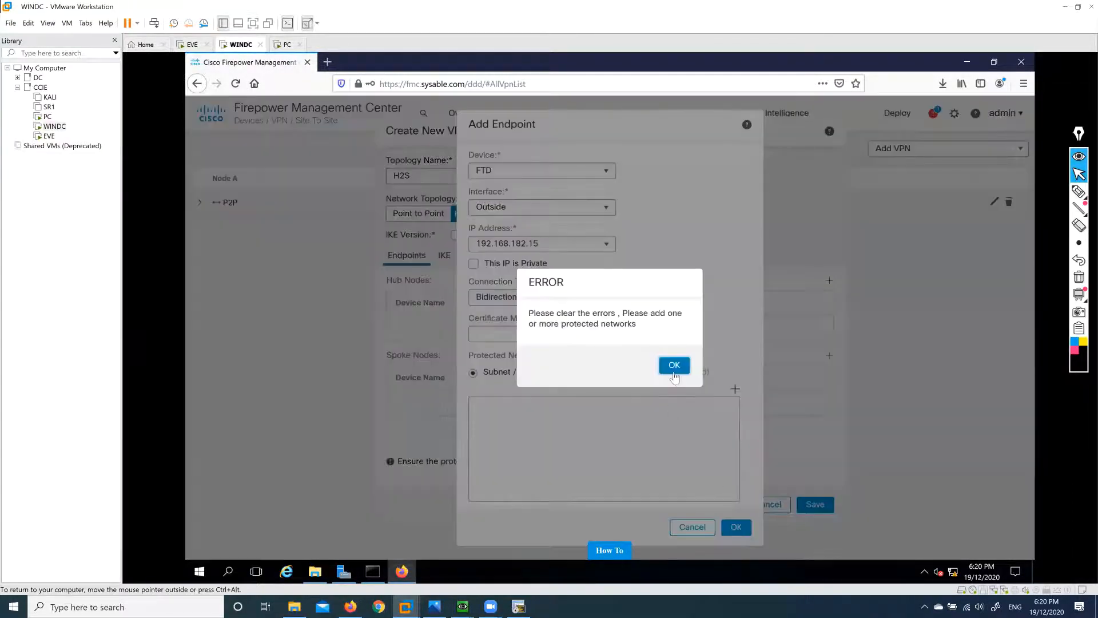
pyautogui.click(675, 365)
pyautogui.click(736, 391)
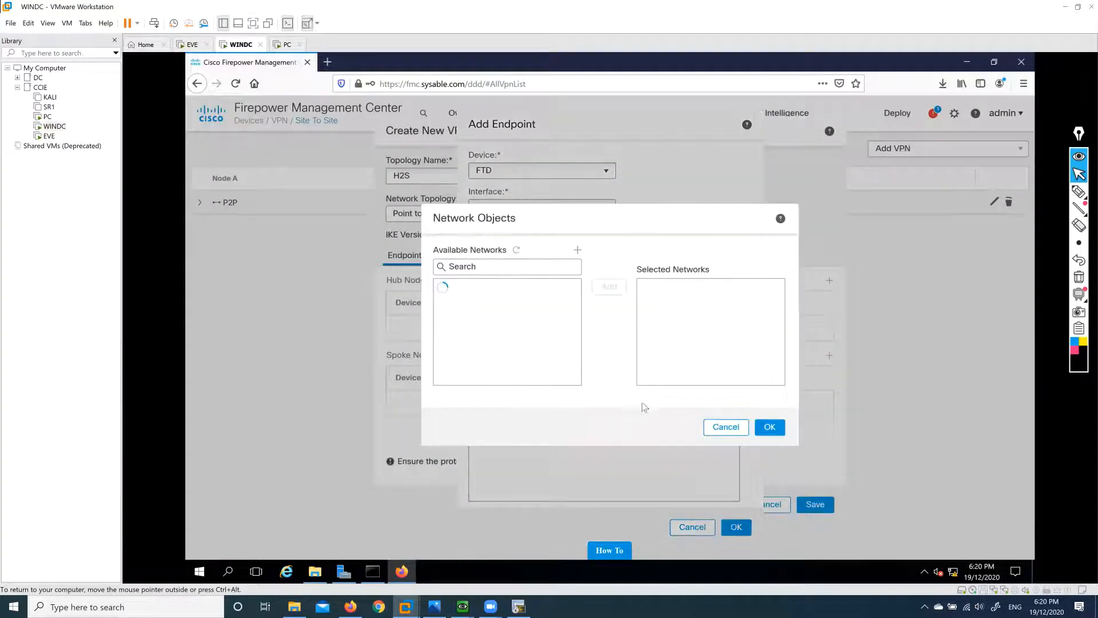
pyautogui.click(481, 363)
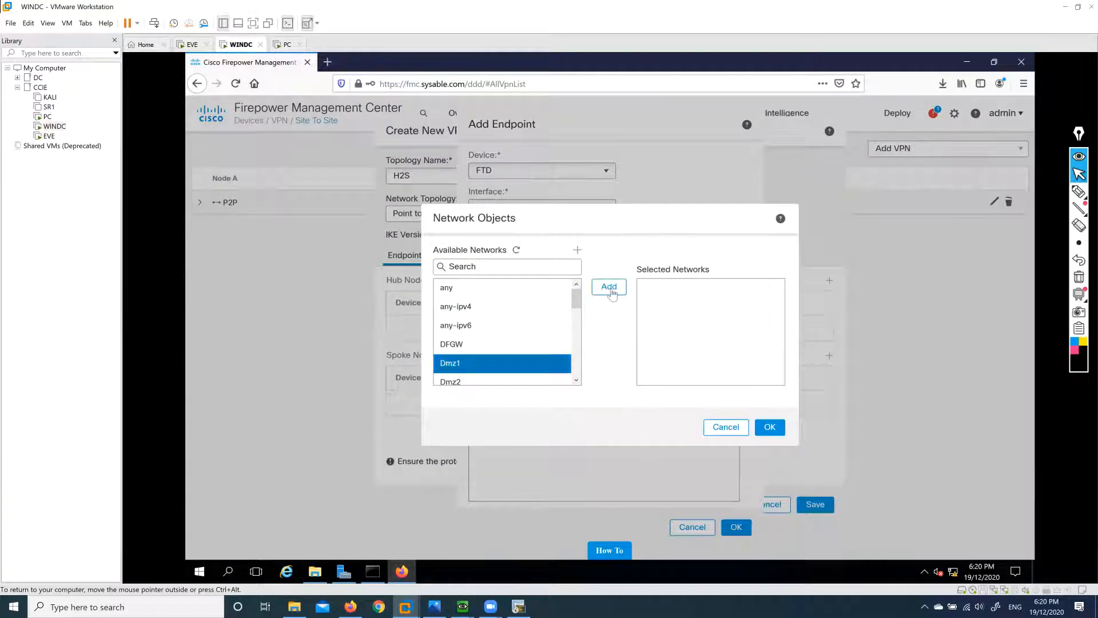
pyautogui.click(608, 287)
pyautogui.click(769, 427)
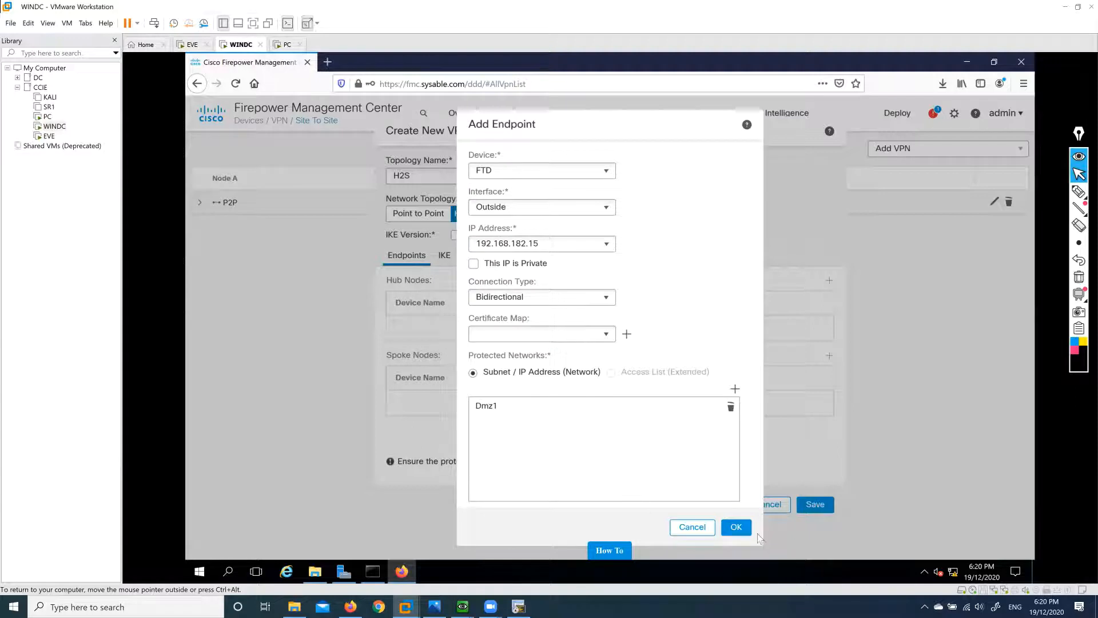
pyautogui.click(736, 527)
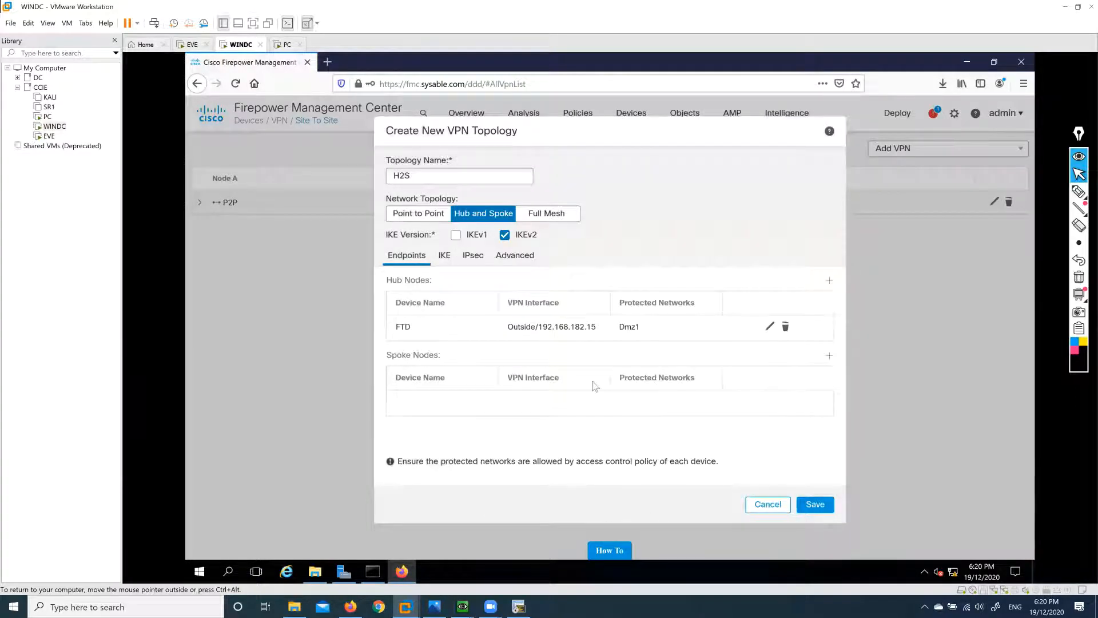
# Add an Extranet spoke named R1 with IP address 100.1.1.1.
pyautogui.click(829, 357)
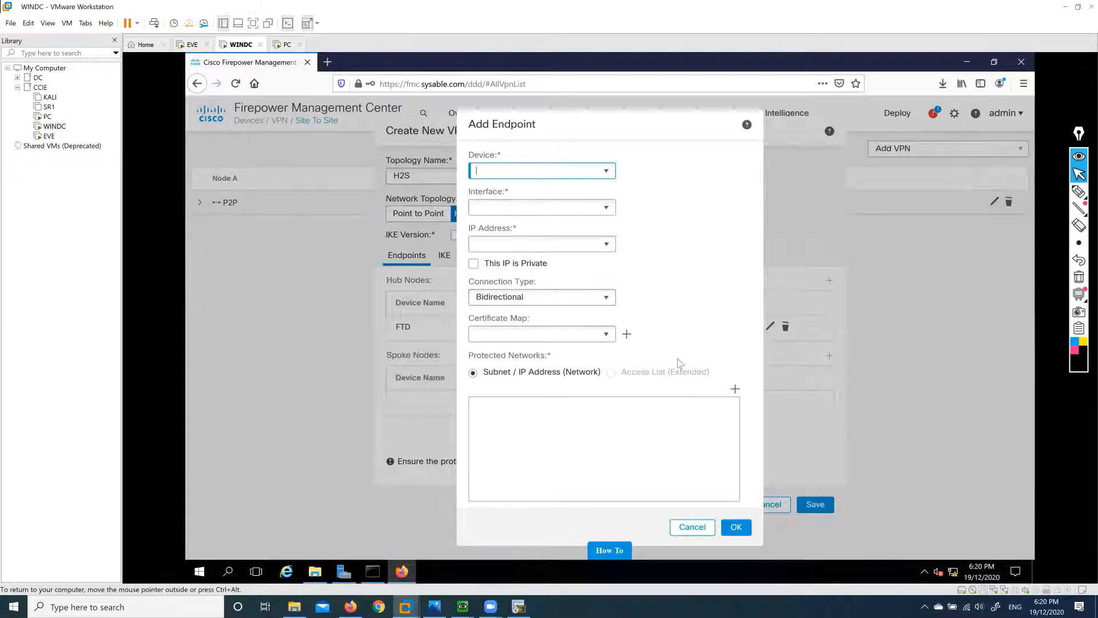
pyautogui.click(605, 171)
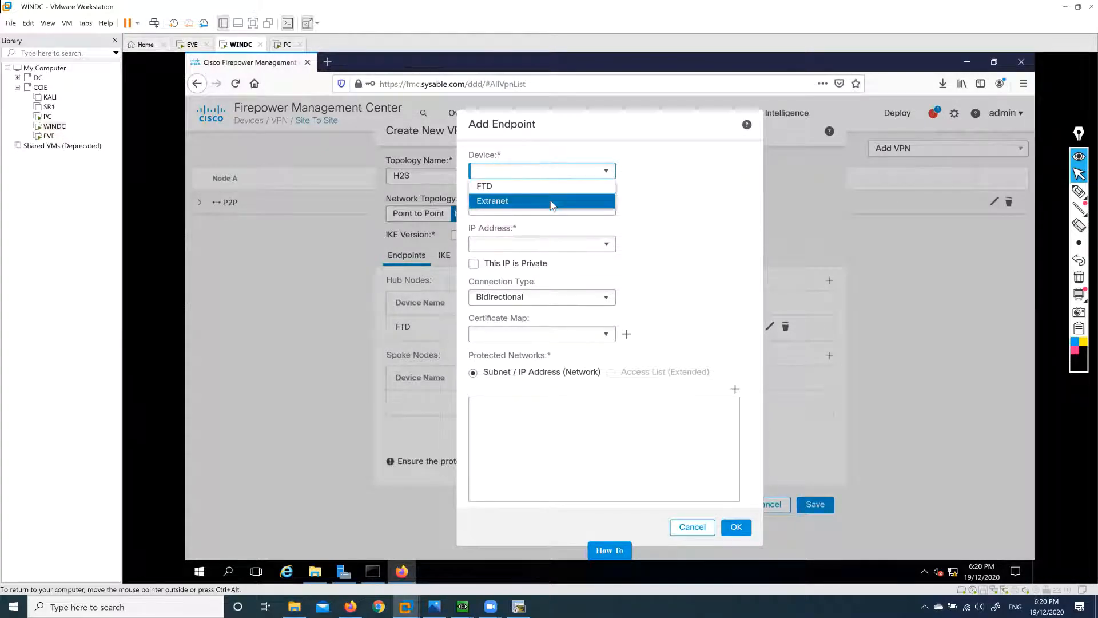
pyautogui.click(554, 200)
pyautogui.click(554, 209)
pyautogui.write('R1')
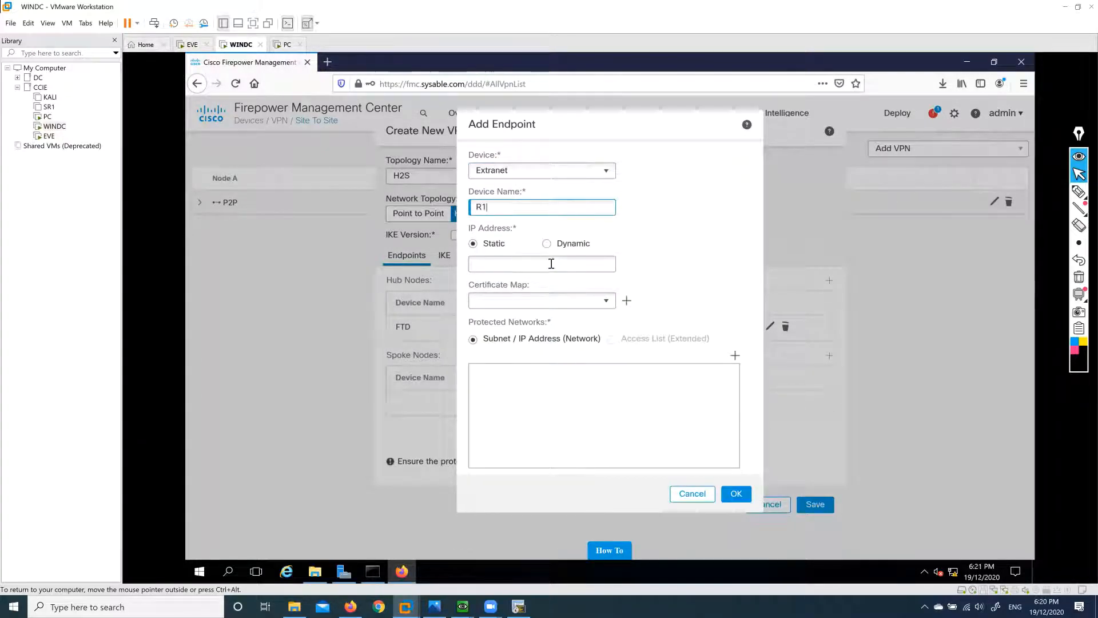
pyautogui.click(549, 264)
pyautogui.write('10.1.')
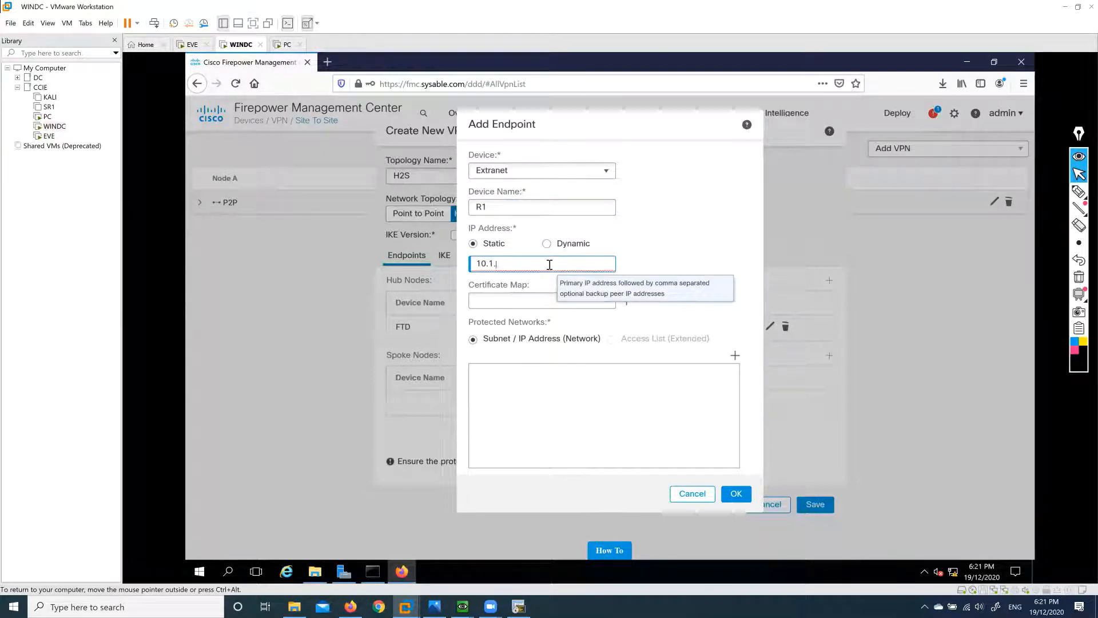
pyautogui.press('BackSpace')
pyautogui.press('BackSpace')
pyautogui.press('BackSpace')
pyautogui.press('BackSpace')
pyautogui.write('1')
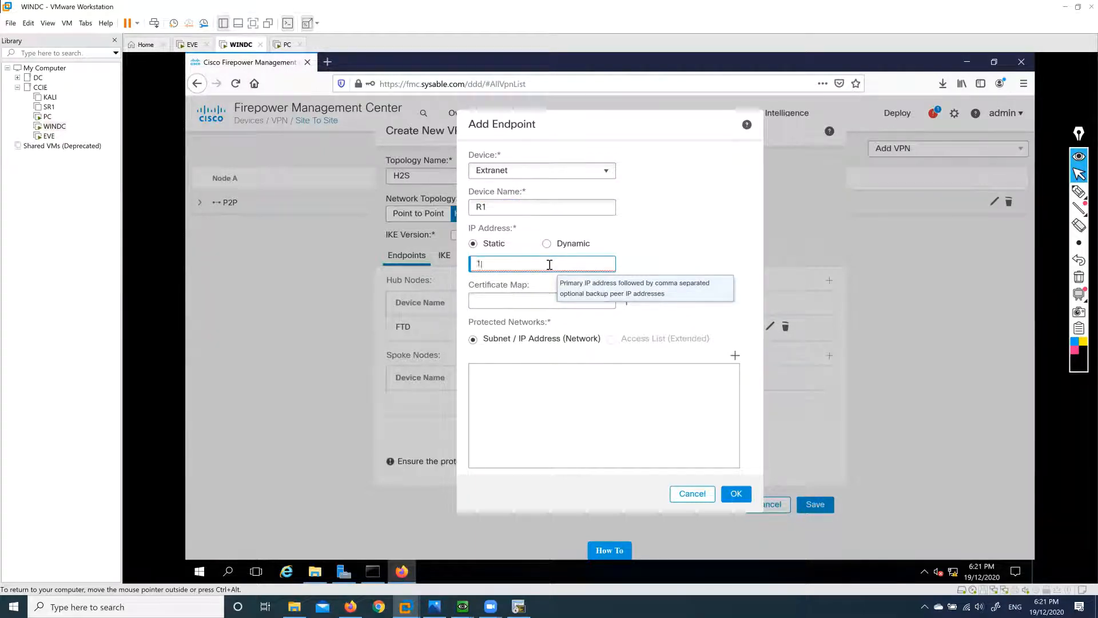
pyautogui.write('00.1.1.1')
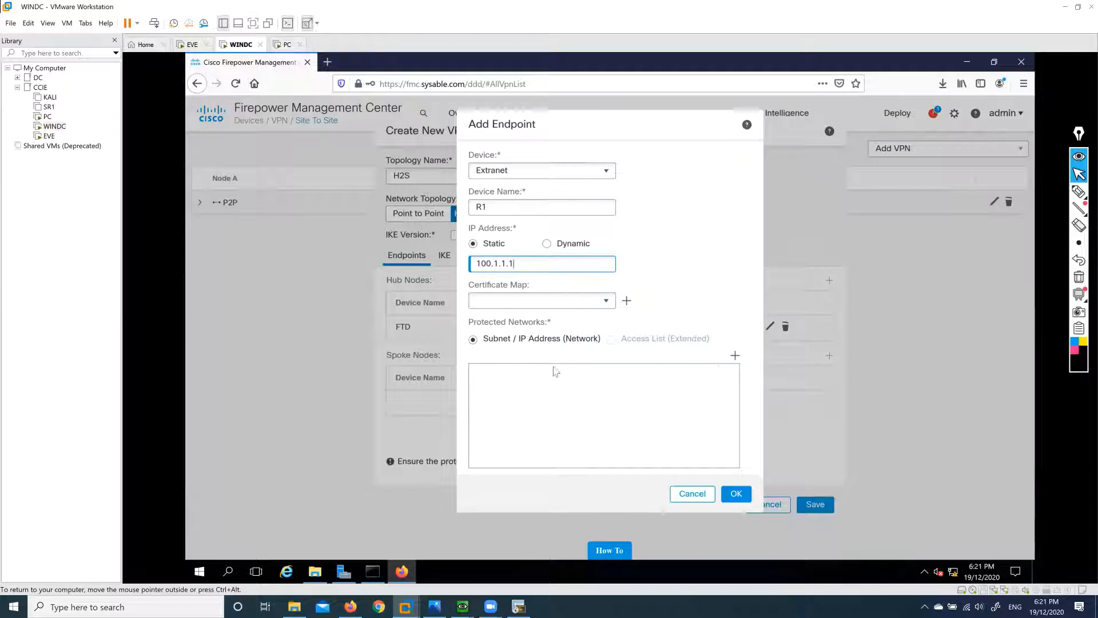
# Give spoke R1 the any network as its protected network and save it.
pyautogui.click(735, 355)
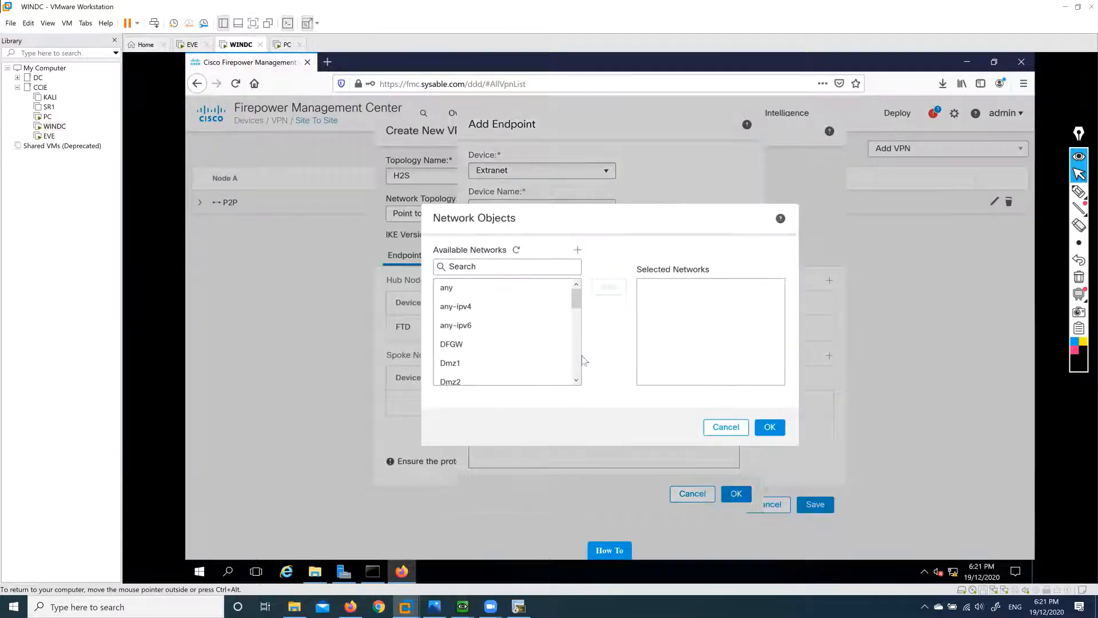
pyautogui.click(483, 288)
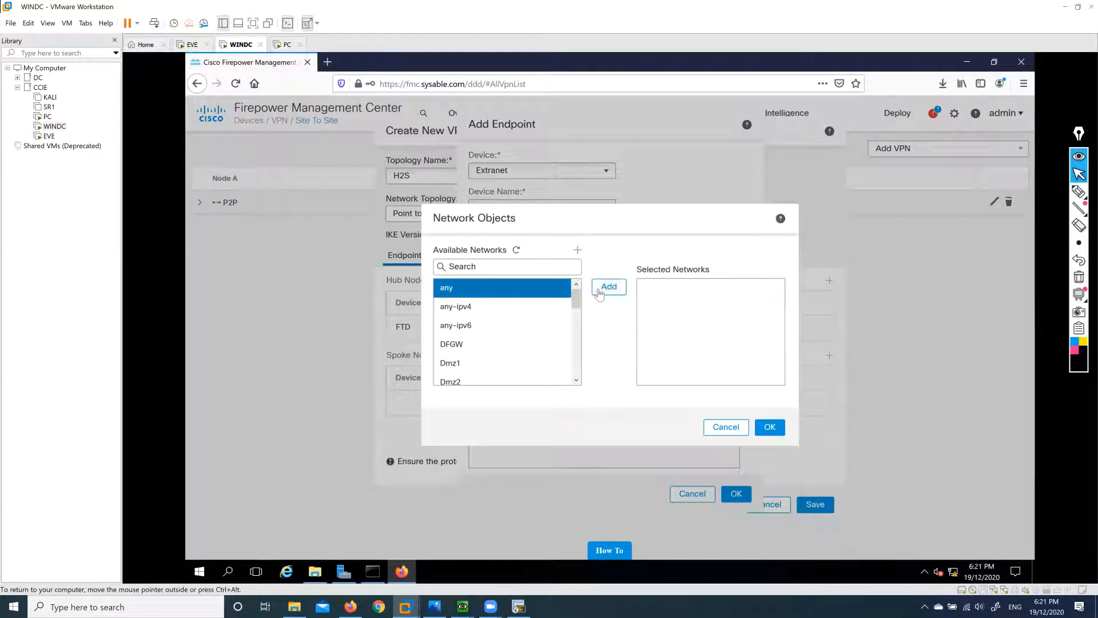
pyautogui.click(599, 289)
pyautogui.click(770, 427)
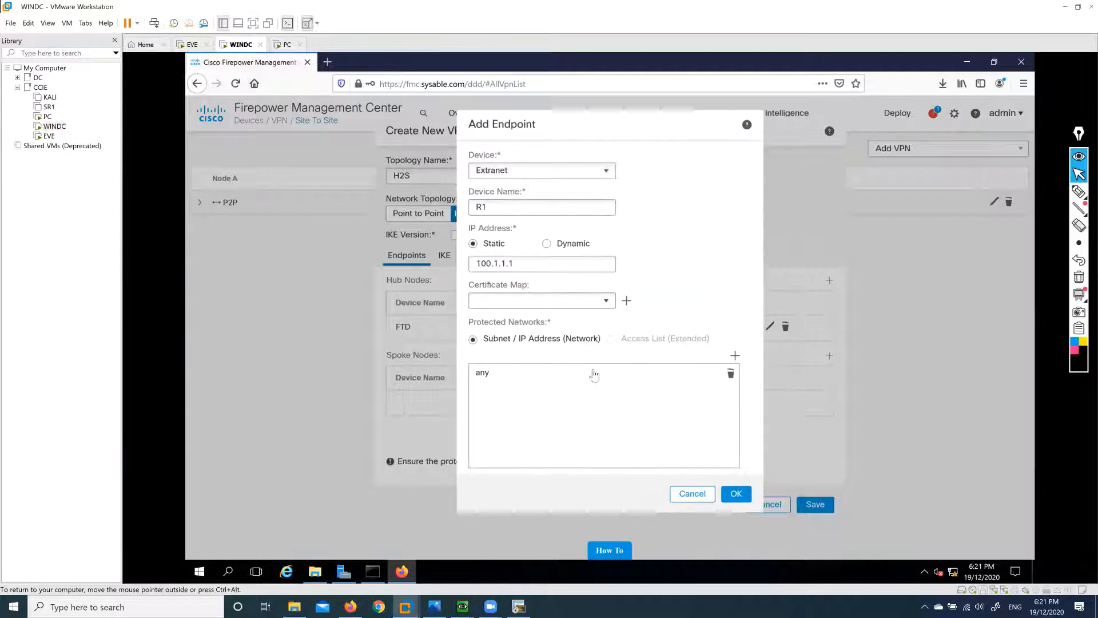
pyautogui.click(736, 493)
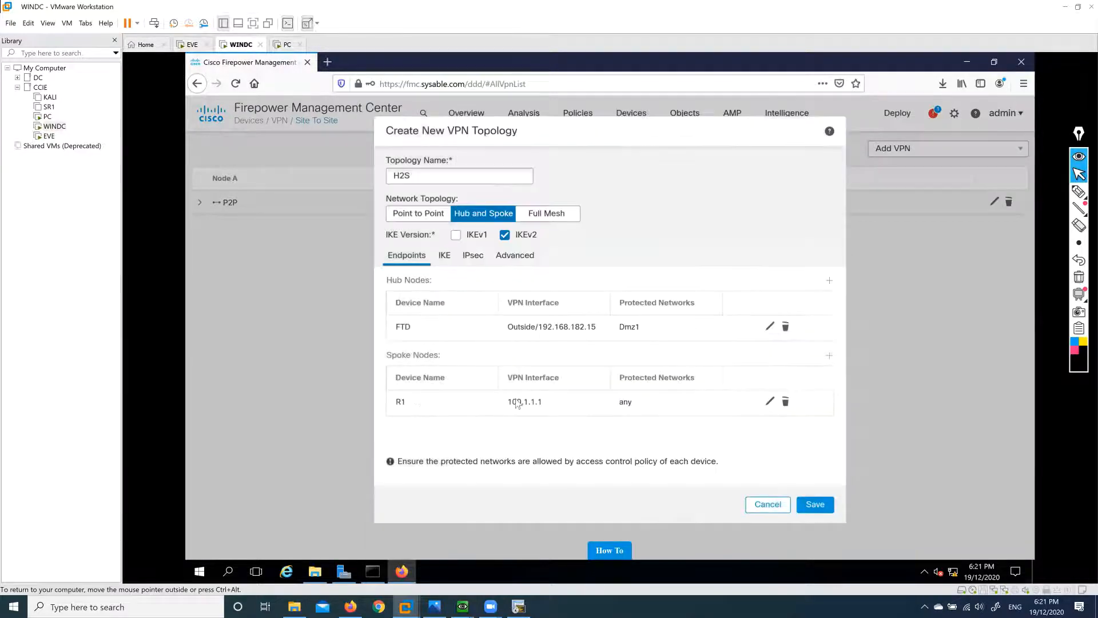
pyautogui.click(829, 358)
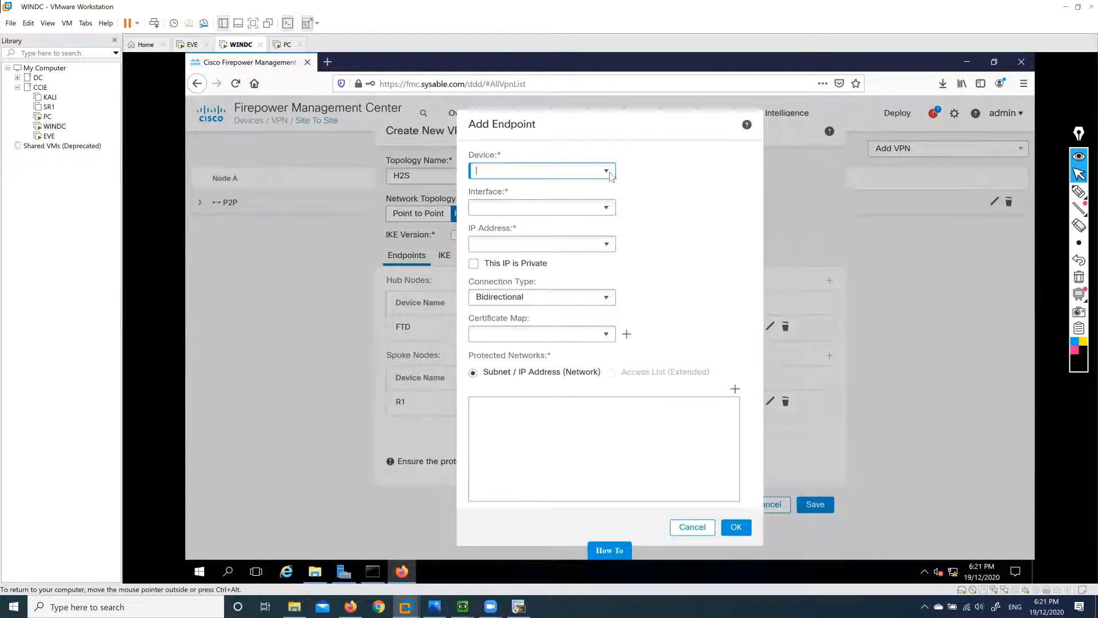
# Define Extranet spoke R2 at 200.1.1.1 with any as its protected network.
pyautogui.click(611, 175)
pyautogui.click(555, 204)
pyautogui.click(555, 209)
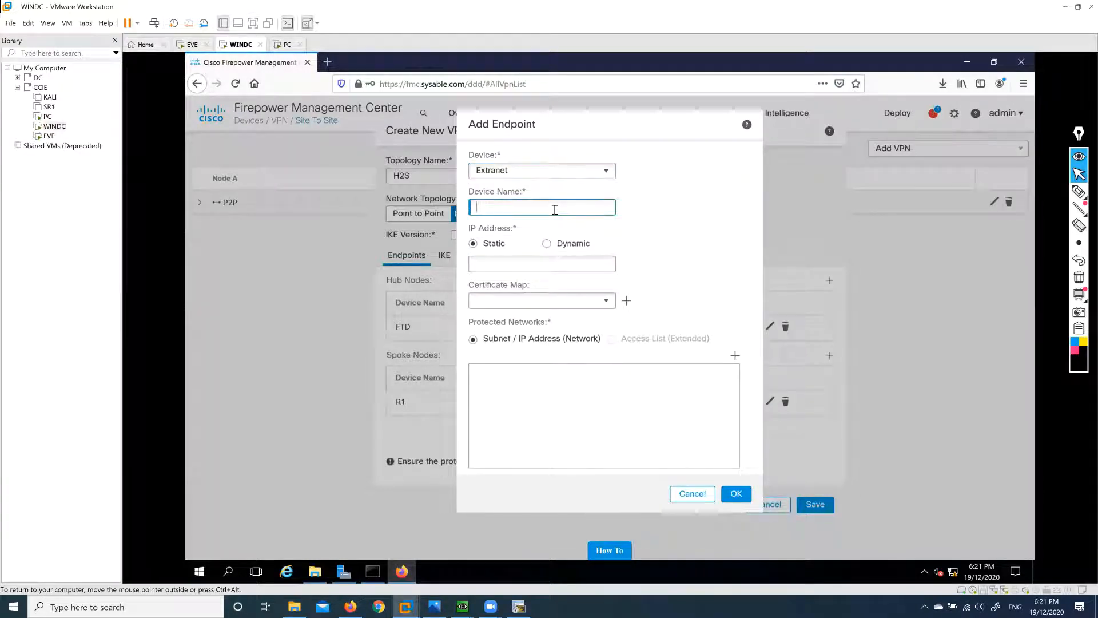
pyautogui.press('BackSpace')
pyautogui.write('R2')
pyautogui.click(526, 265)
pyautogui.write('200.1.1.1')
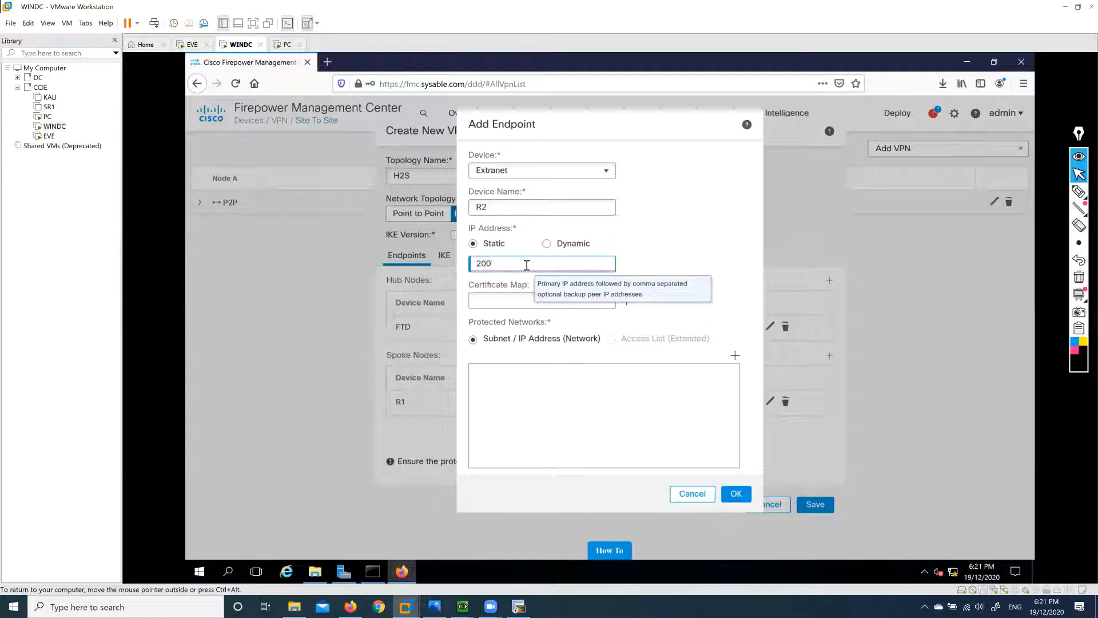
pyautogui.click(735, 356)
pyautogui.click(475, 288)
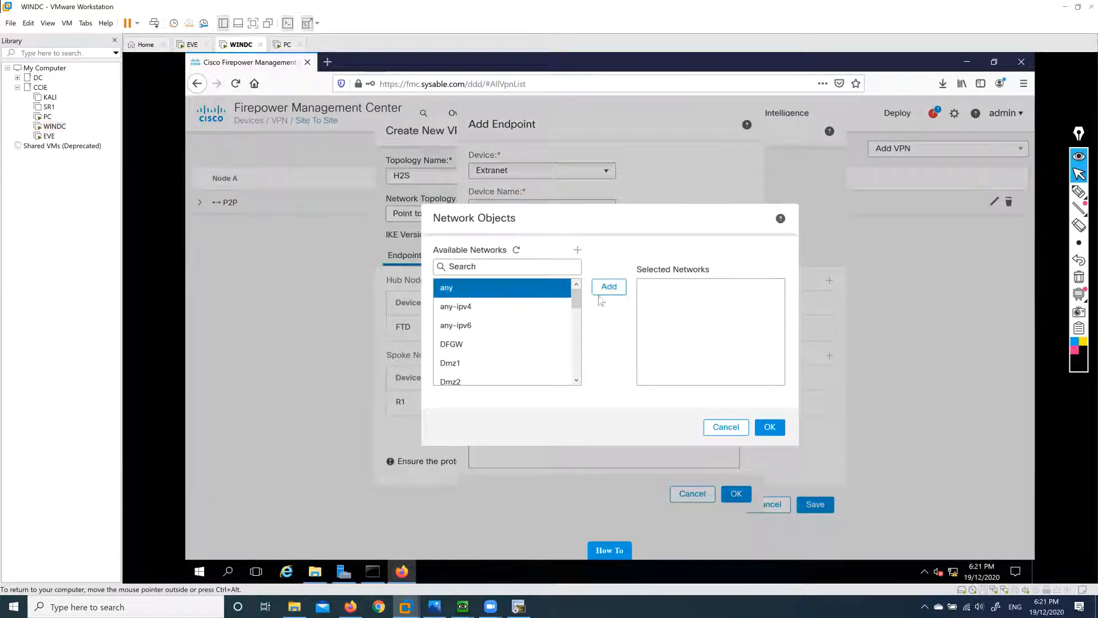
pyautogui.click(609, 286)
pyautogui.click(770, 427)
pyautogui.click(736, 494)
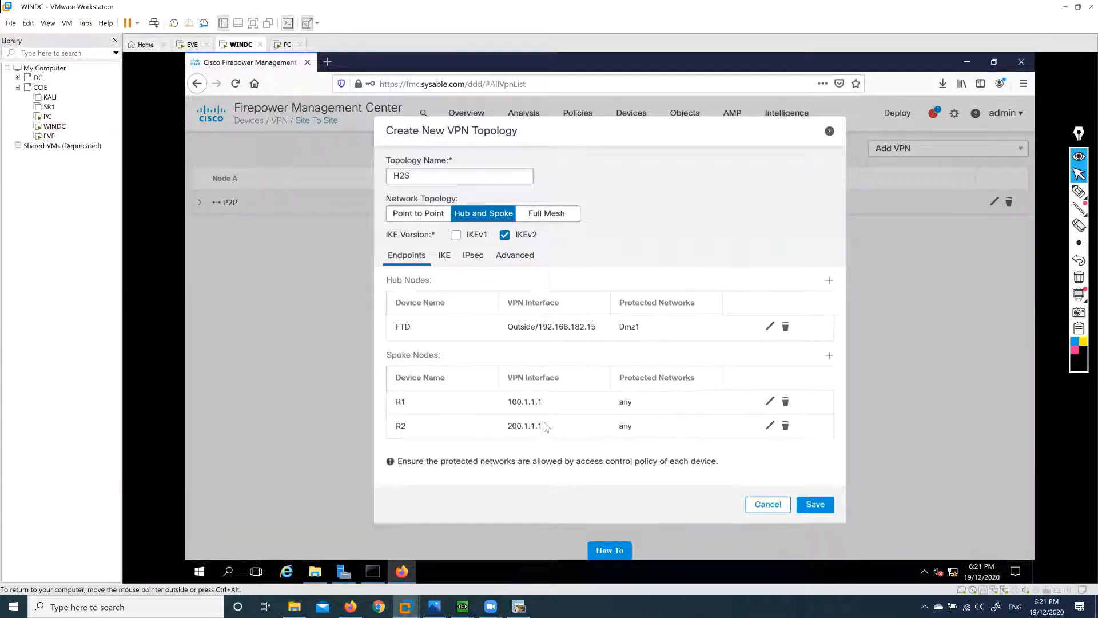
# Choose the IKEV IKEv2 policy with Pre-shared Manual Key authentication for H2S.
pyautogui.click(445, 257)
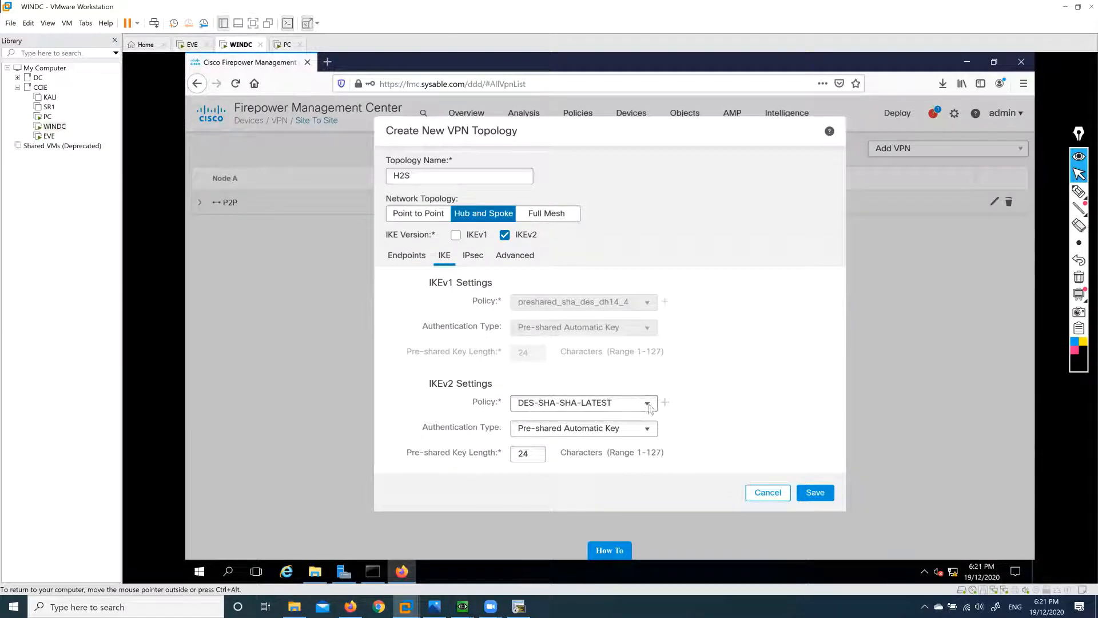
pyautogui.click(646, 403)
pyautogui.click(538, 494)
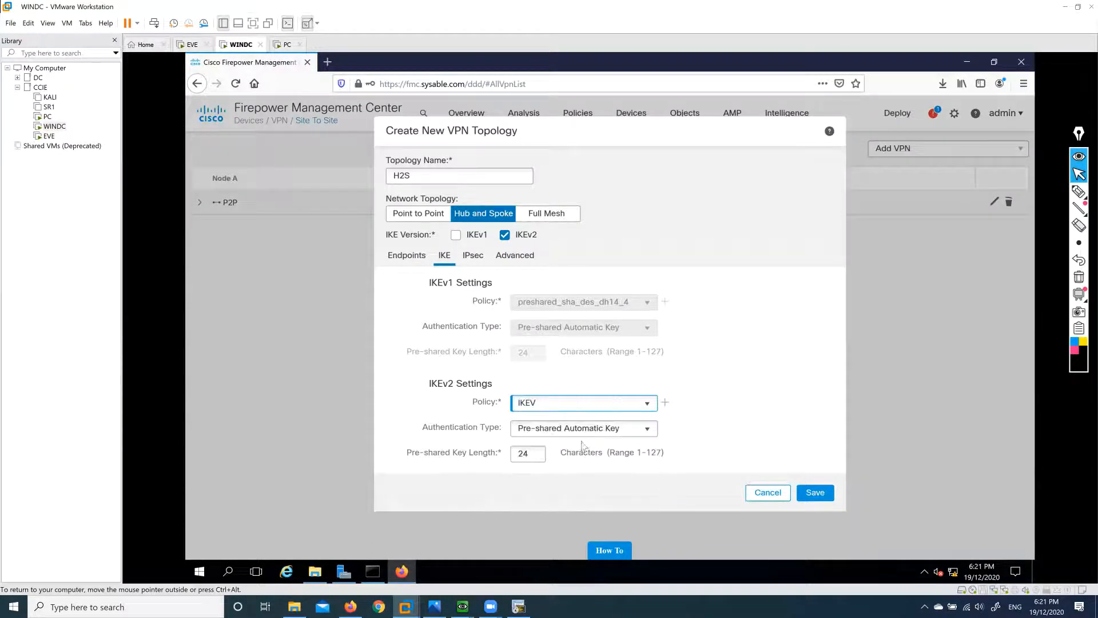
pyautogui.click(623, 429)
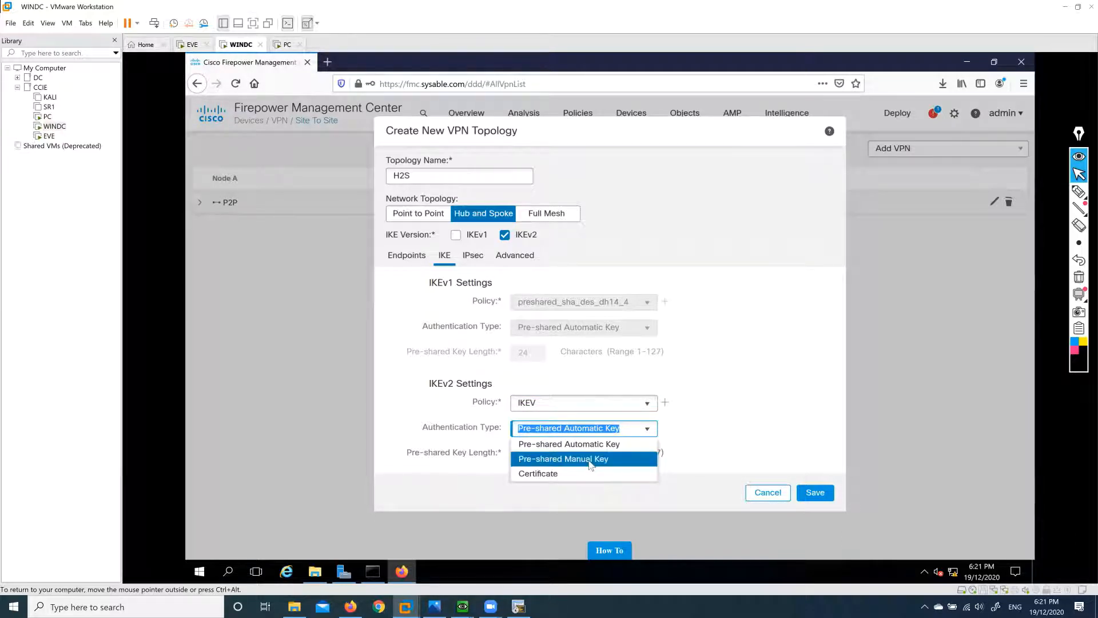
pyautogui.click(608, 459)
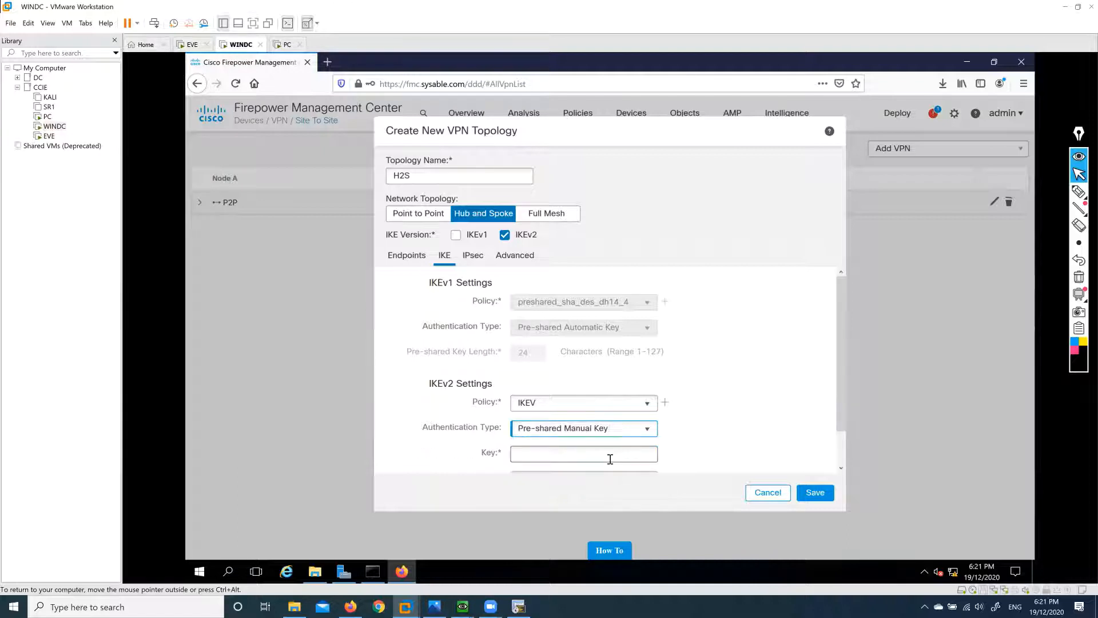
# Enter and confirm the pre-shared key, then bring up the IPsec settings.
pyautogui.scroll(-1, 633, 449)
pyautogui.click(611, 416)
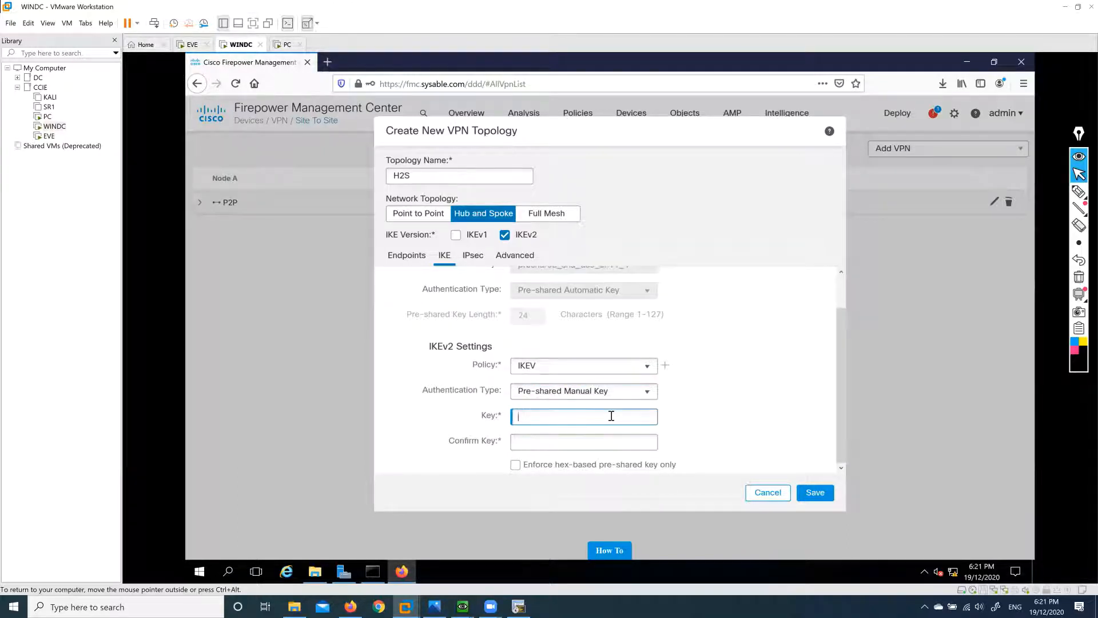
pyautogui.press('Tab')
pyautogui.write('cisc')
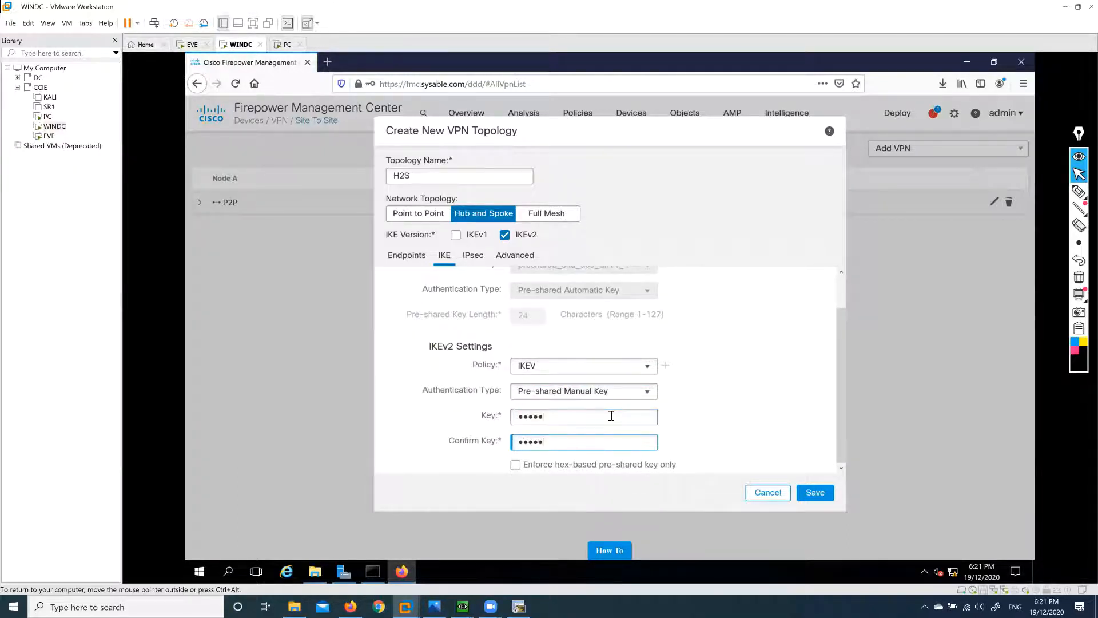
pyautogui.click(480, 258)
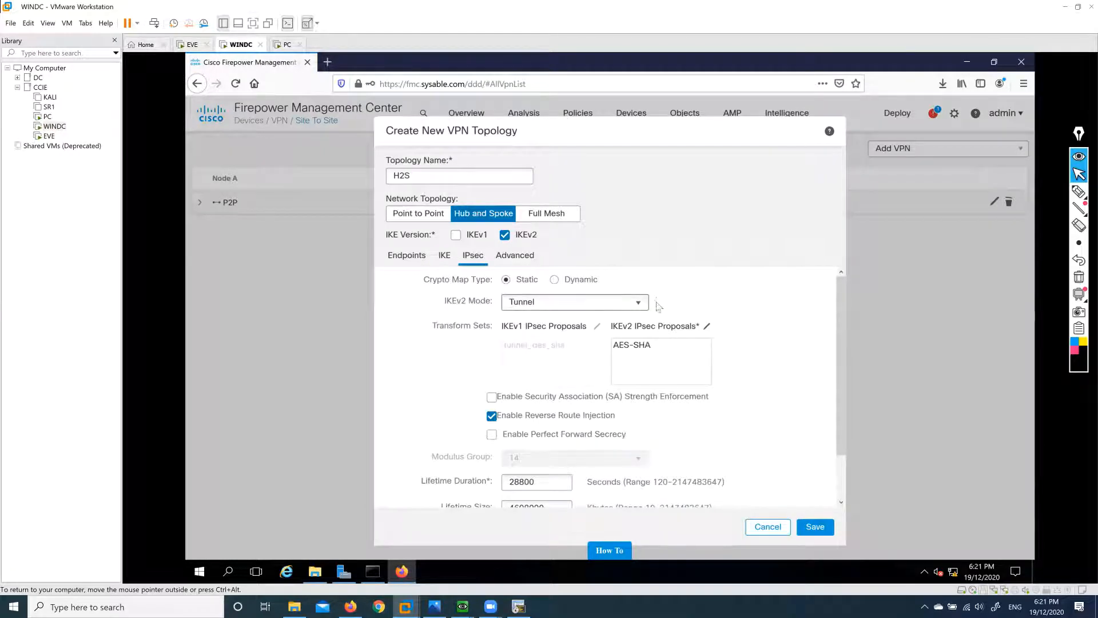
# Set IKEv2 mode to Transport-preferred, leaving the AES-SHA proposal unchanged.
pyautogui.click(629, 302)
pyautogui.click(584, 330)
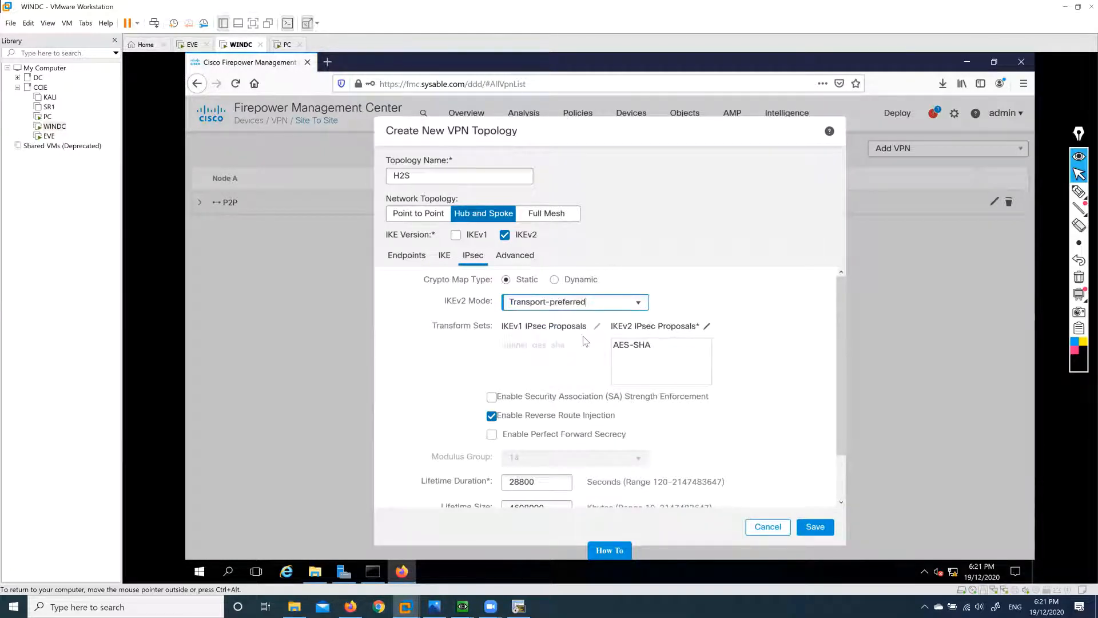
pyautogui.click(652, 346)
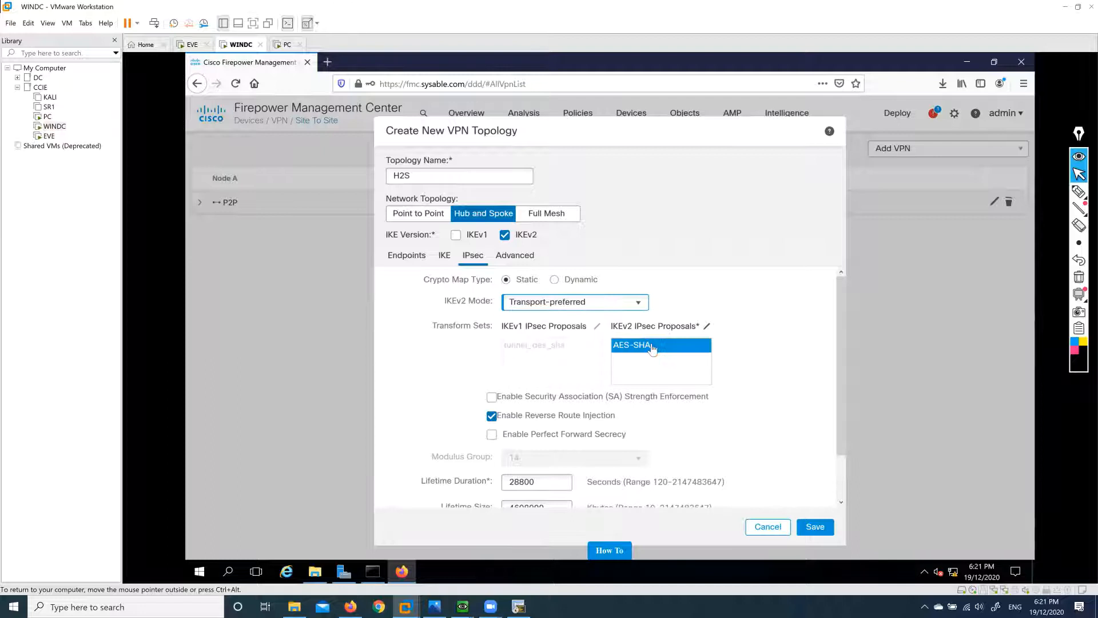
pyautogui.click(728, 375)
pyautogui.scroll(-2, 728, 376)
# Review the advanced tunnel options and attempt to save H2S, which fails with a transport-mode error.
pyautogui.click(525, 262)
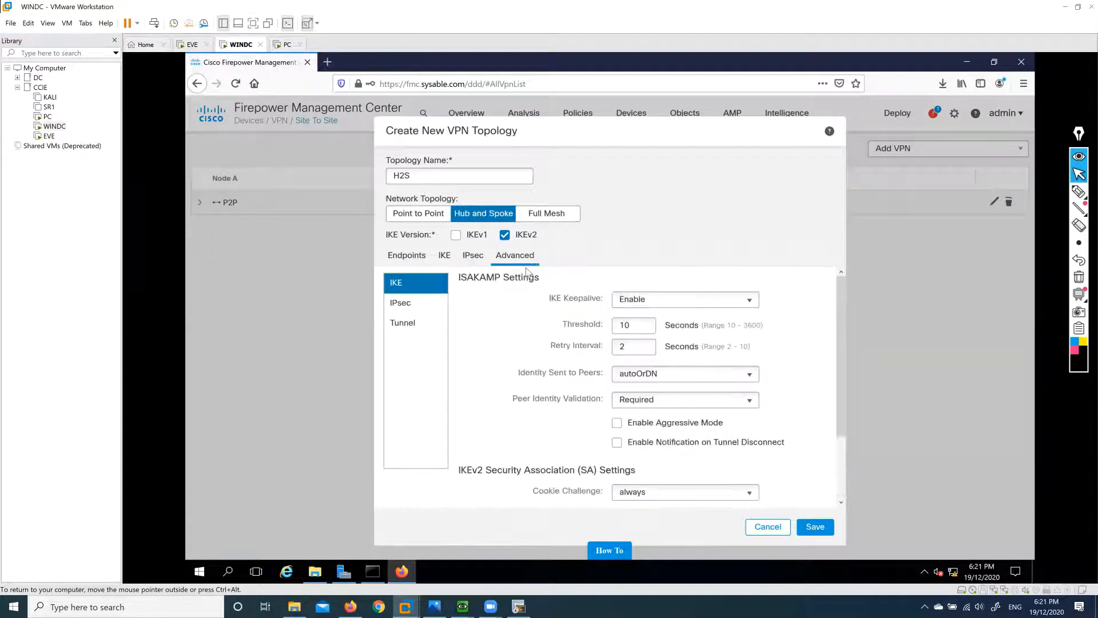
pyautogui.click(412, 323)
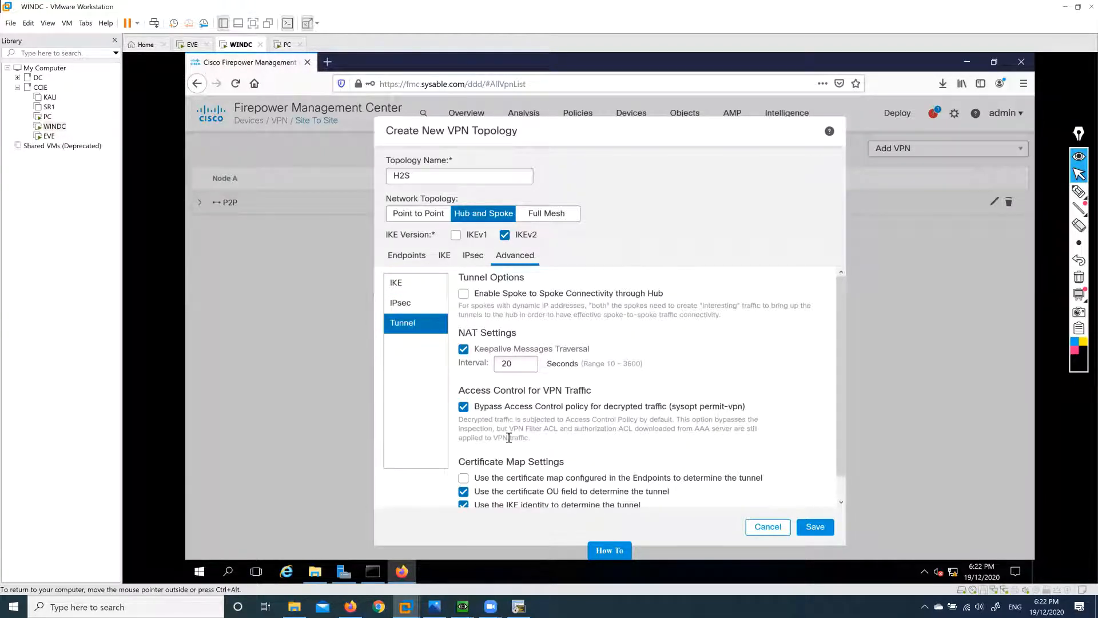
pyautogui.moveTo(463, 412); pyautogui.dragTo(602, 437)
pyautogui.click(609, 443)
pyautogui.click(819, 530)
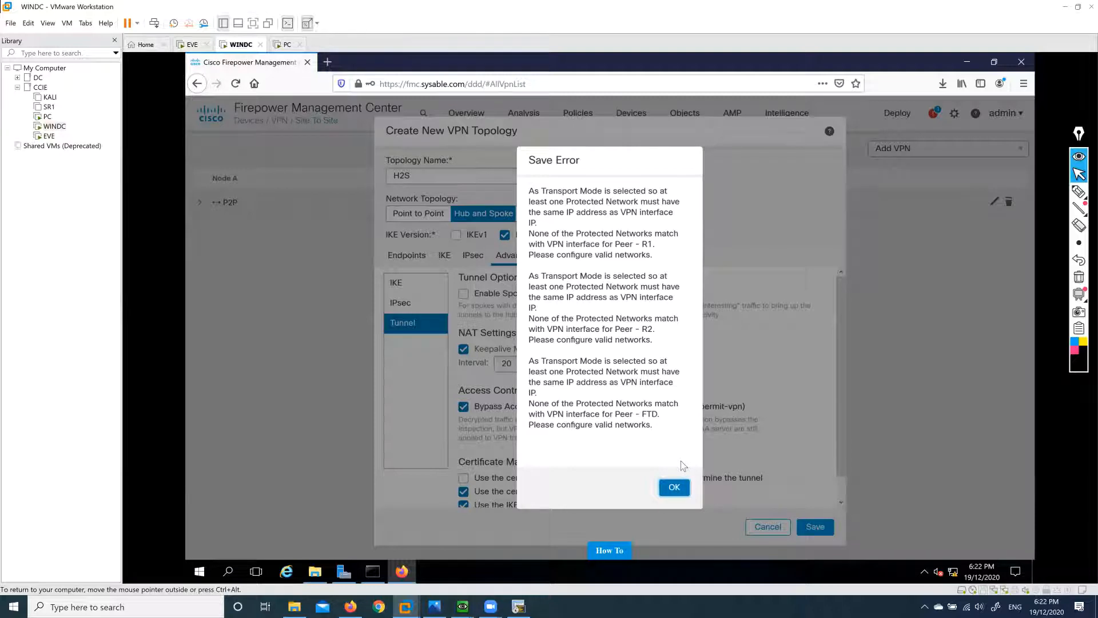
# Dismiss the save error, discard H2S, and start a new FTD topology.
pyautogui.click(676, 488)
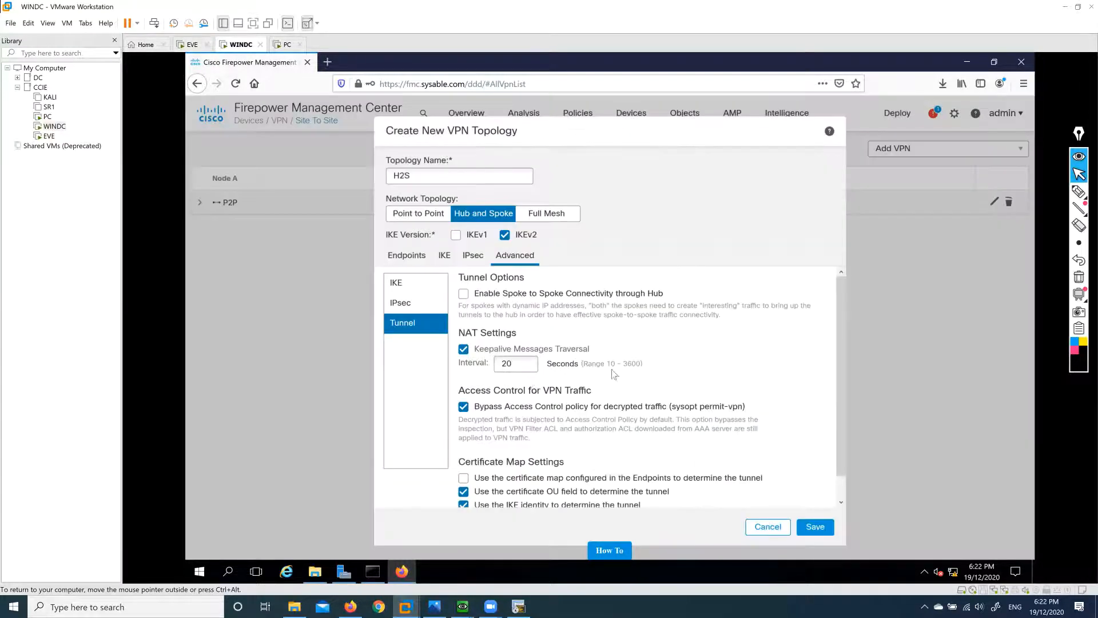
pyautogui.click(767, 527)
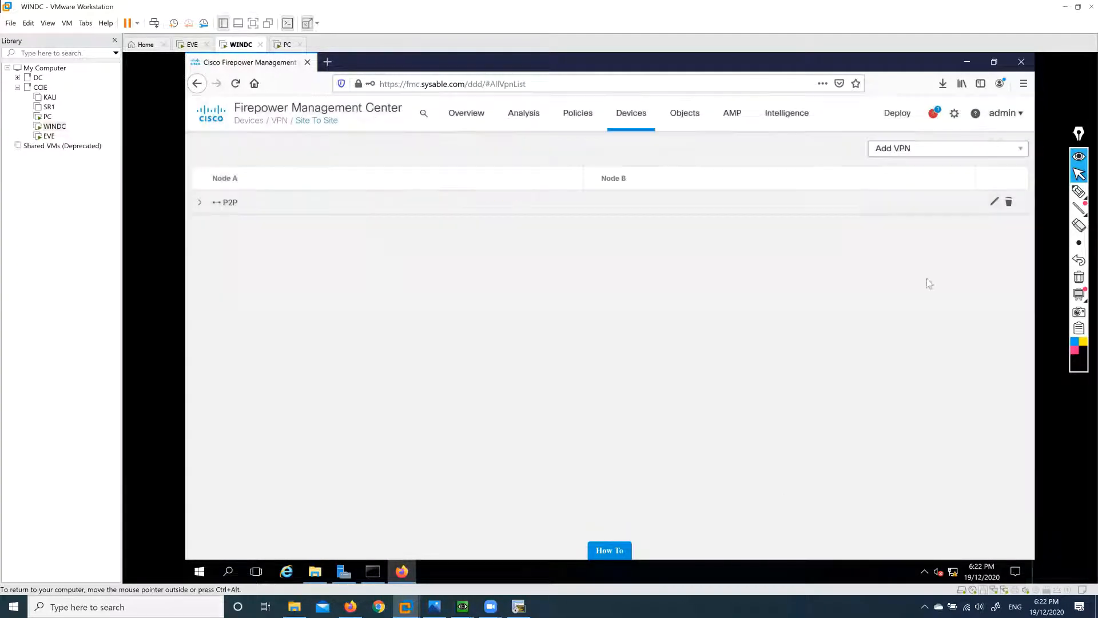
pyautogui.click(947, 151)
pyautogui.click(927, 183)
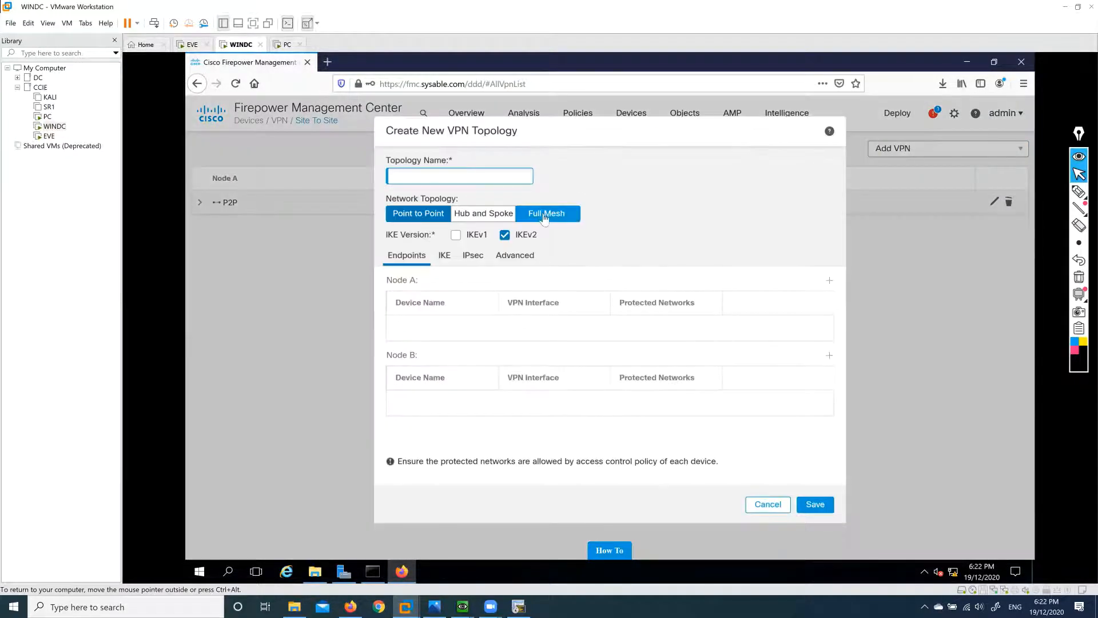
# Compare the Full Mesh, Hub and Spoke and Point to Point layouts, then discard the empty topology.
pyautogui.click(547, 215)
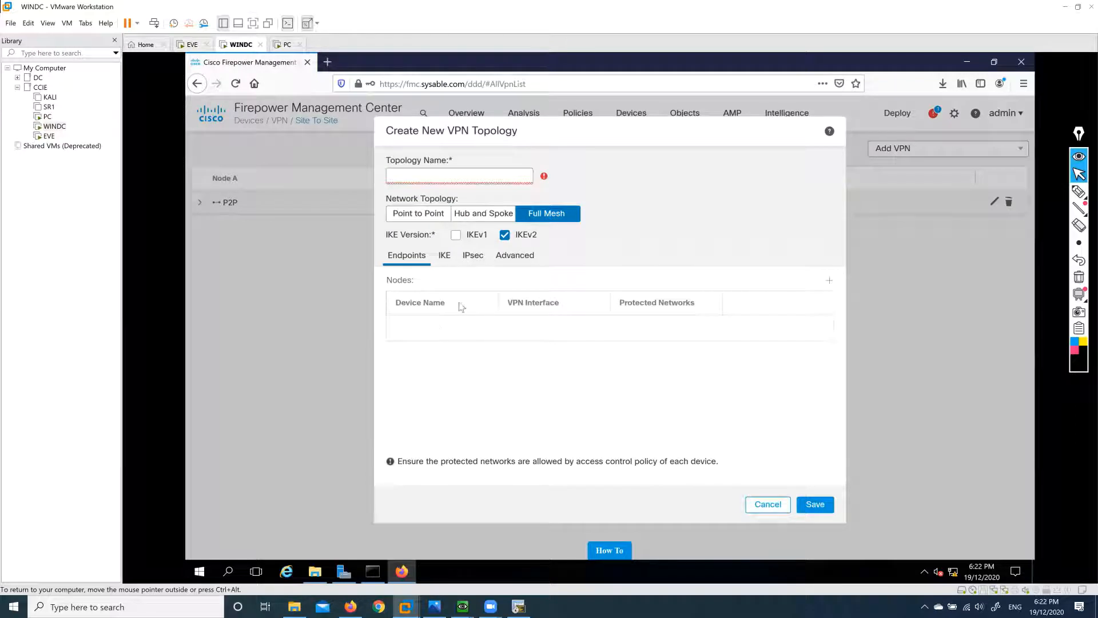
pyautogui.click(483, 214)
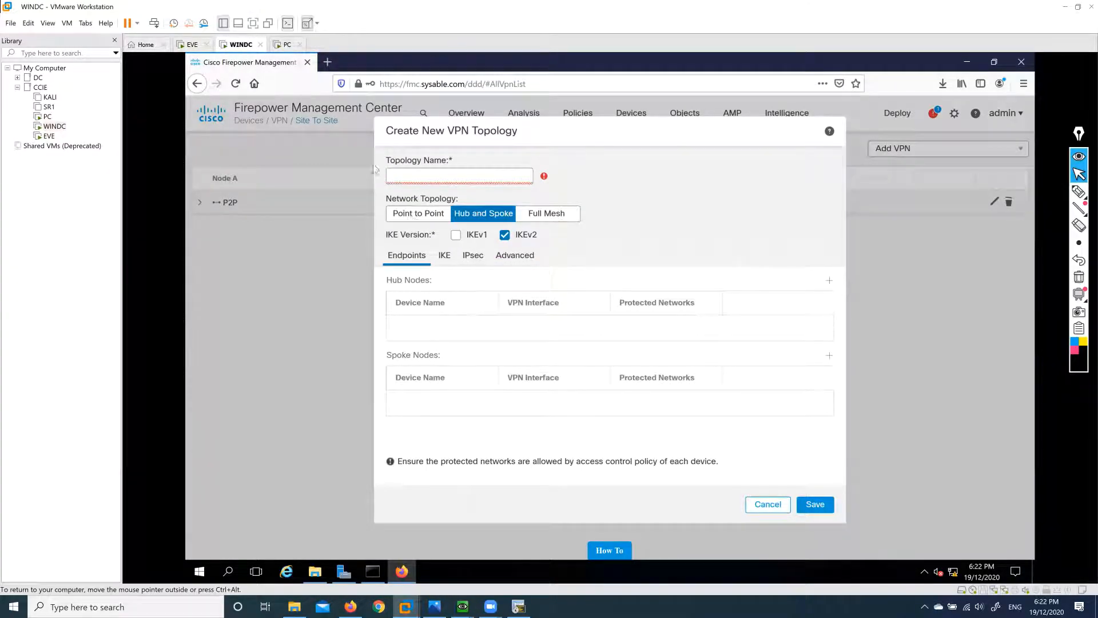
pyautogui.click(418, 217)
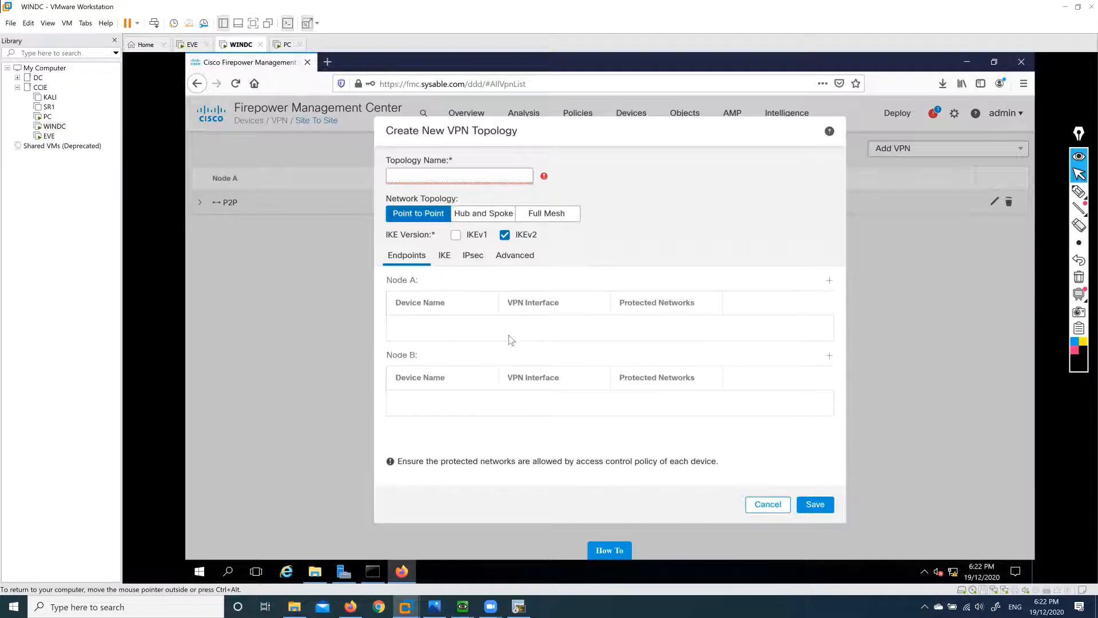
pyautogui.click(473, 217)
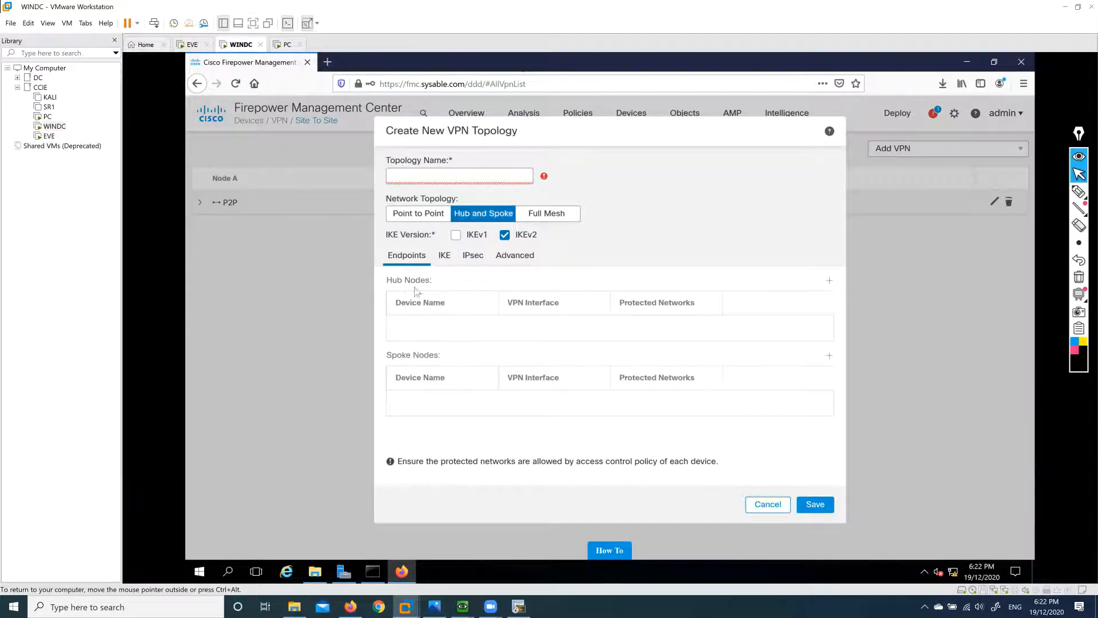
pyautogui.click(549, 213)
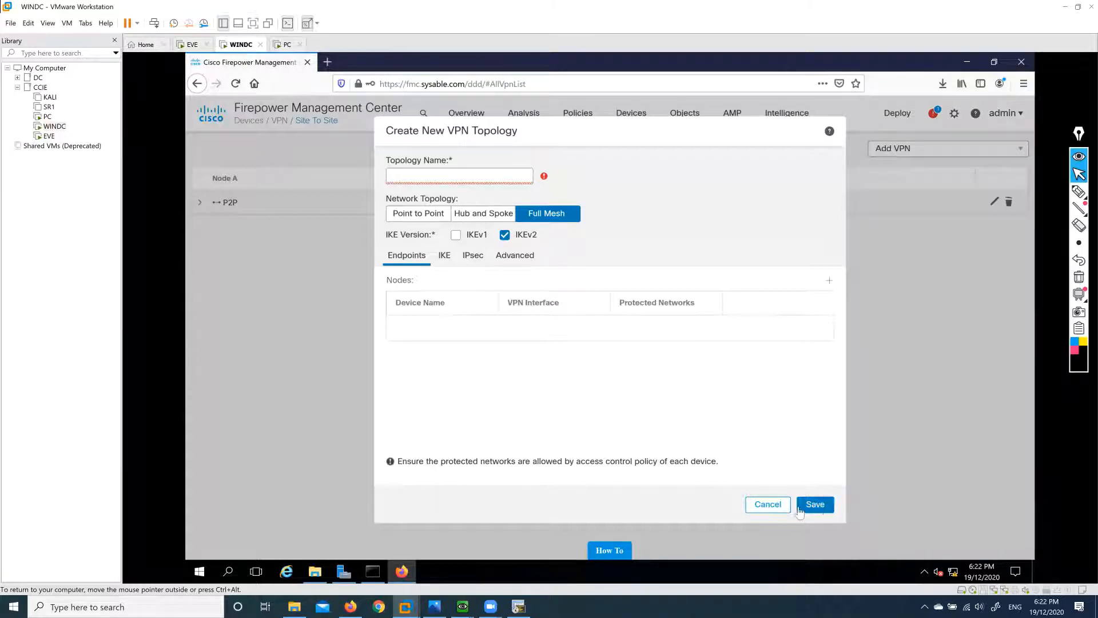
pyautogui.press('Escape')
# Delete the P2P topology, confirm, and acknowledge the success message, leaving the Site To Site list empty.
pyautogui.click(1009, 201)
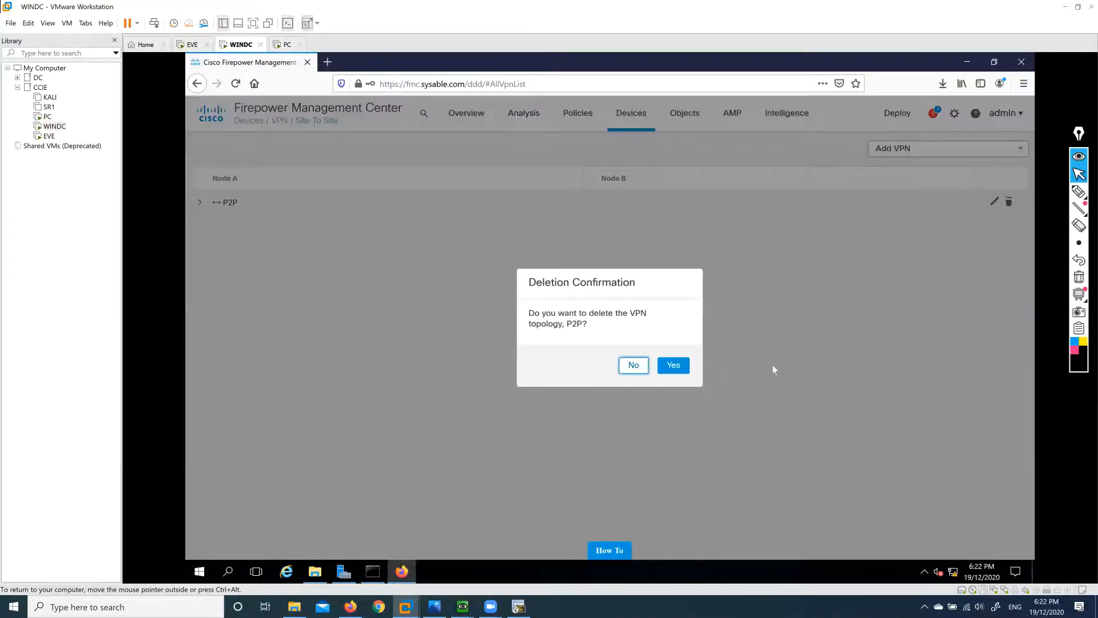
pyautogui.click(674, 366)
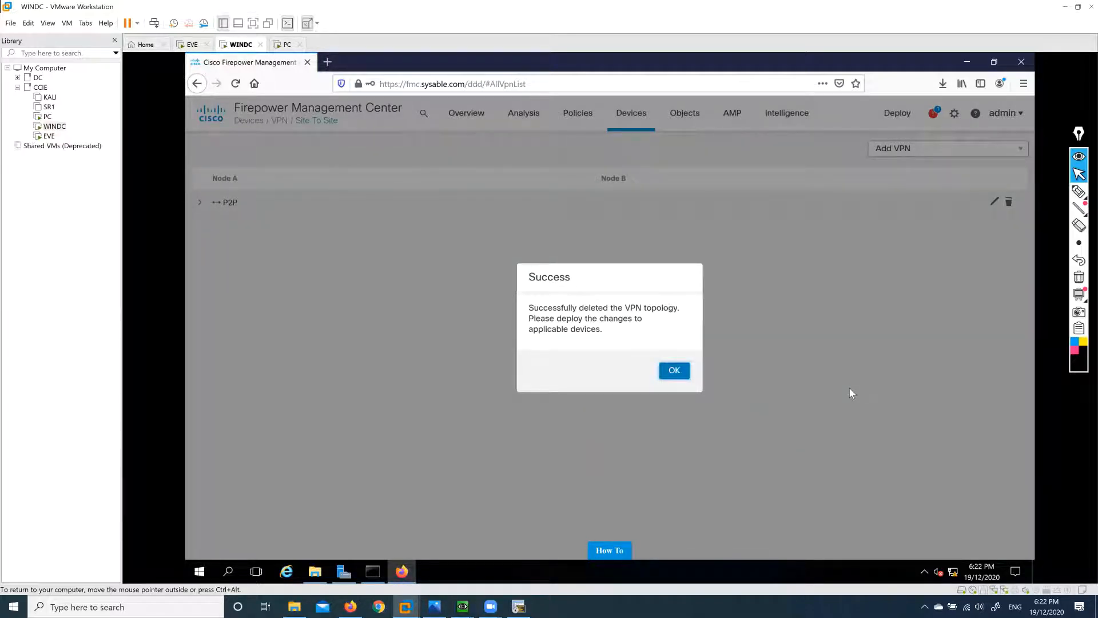
pyautogui.click(676, 375)
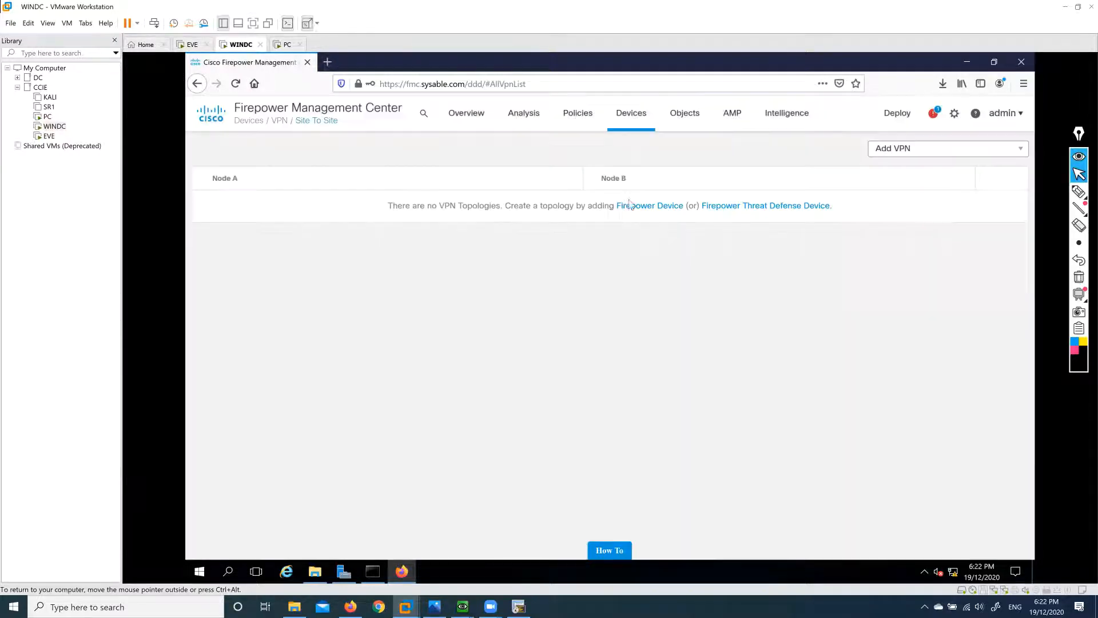
# Start a new Remote Access VPN policy under Devices > VPN > Remote Access and name it ANY.
pyautogui.click(635, 121)
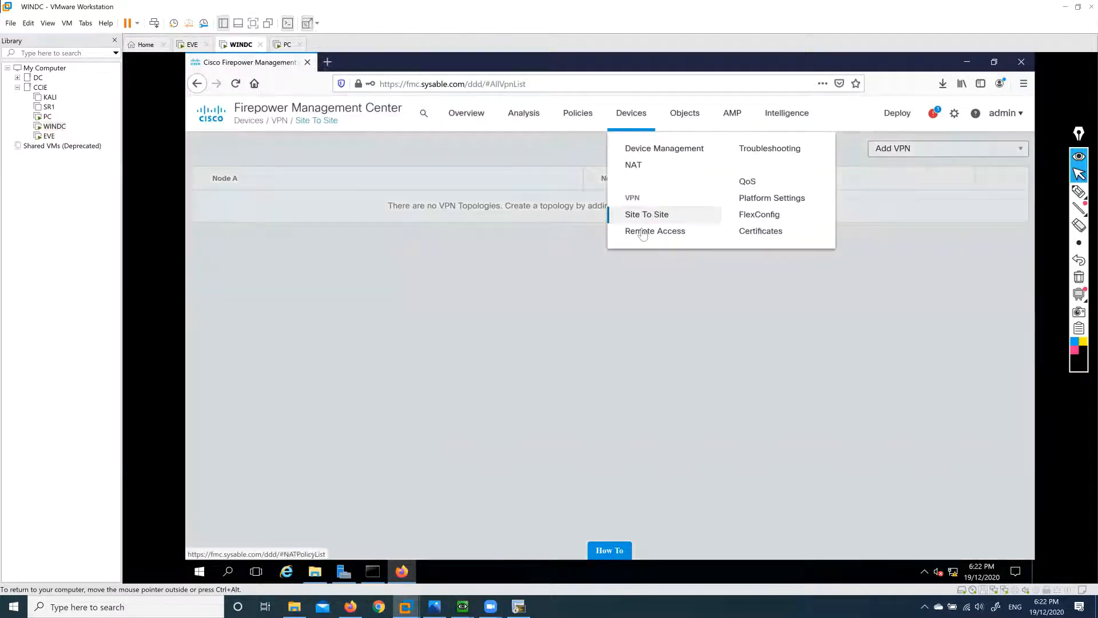
pyautogui.click(652, 234)
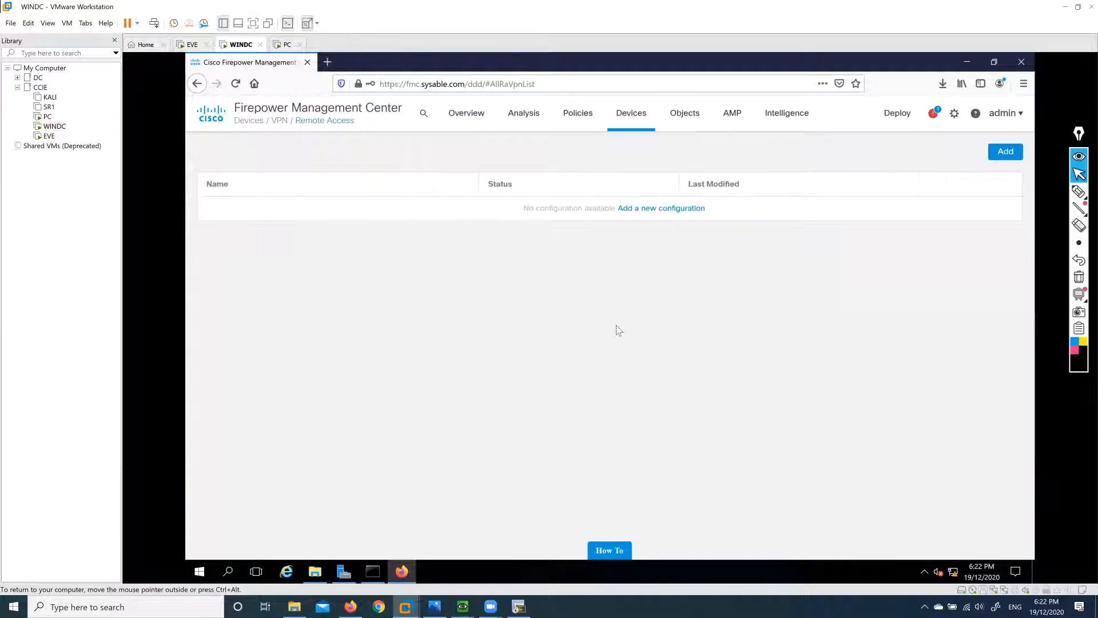
pyautogui.click(655, 208)
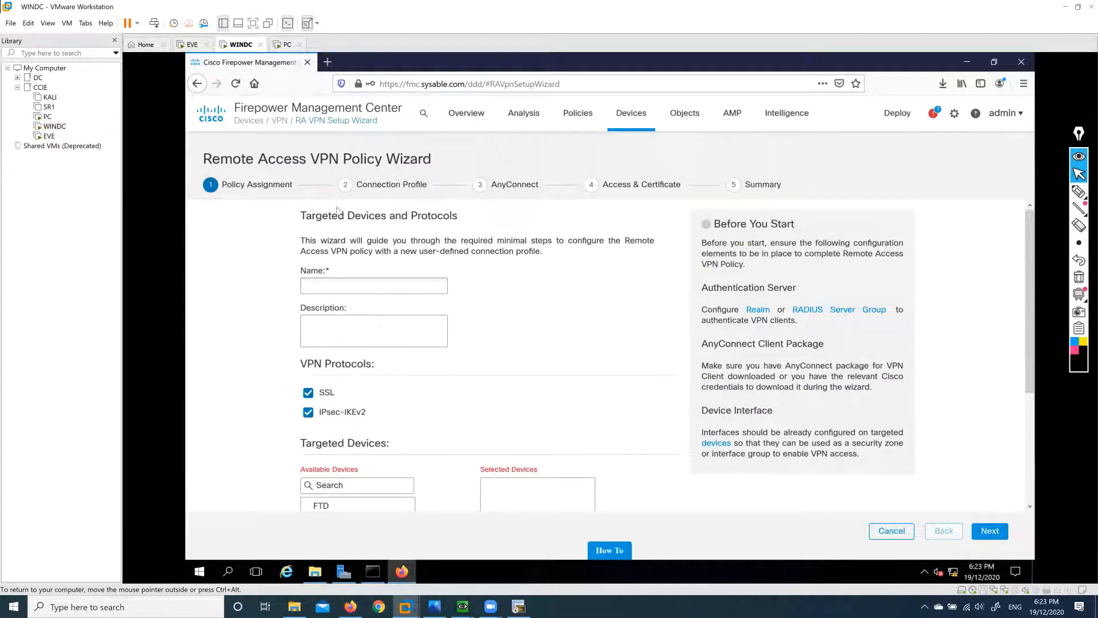
pyautogui.click(408, 291)
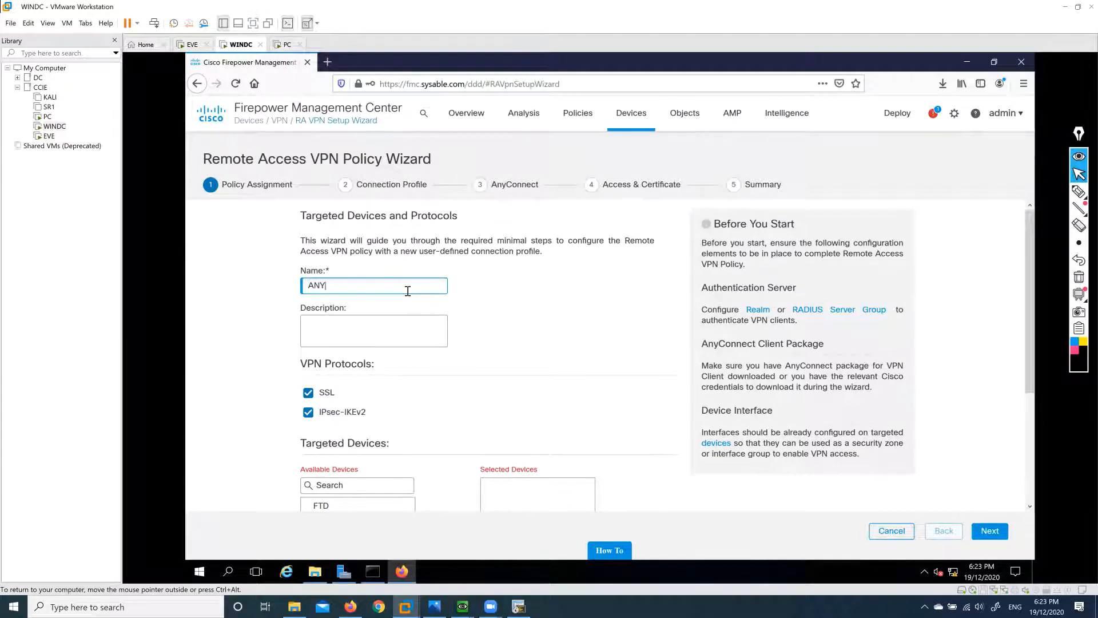
# Keep SSL and IPsec-IKEv2 enabled, add FTD to Selected Devices, and proceed to Connection Profile.
pyautogui.scroll(-3, 401, 343)
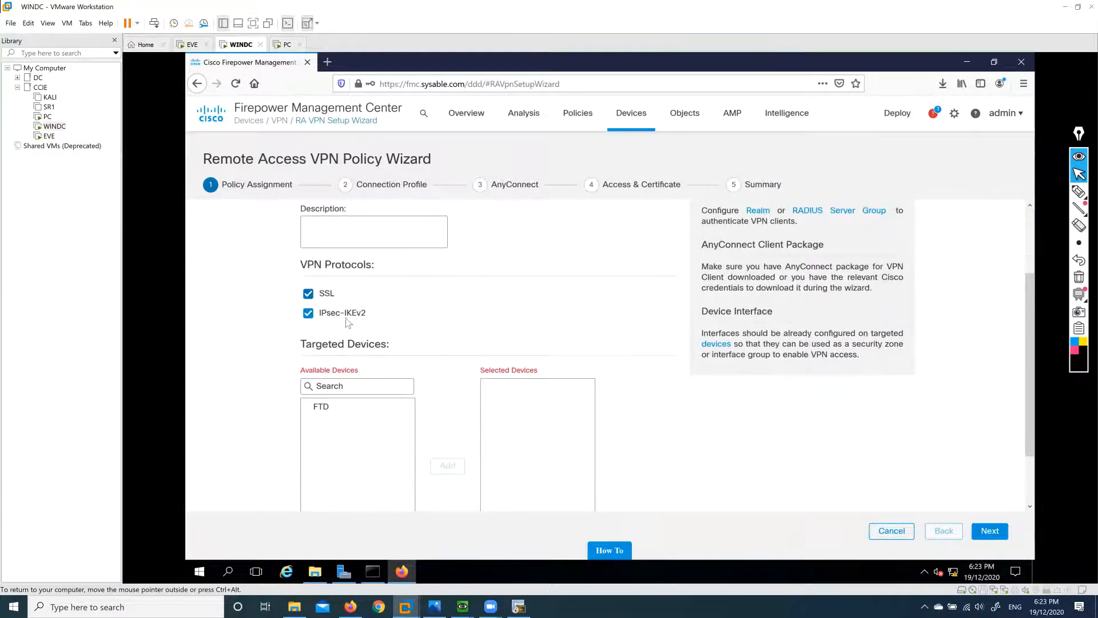
pyautogui.click(327, 293)
pyautogui.moveTo(366, 314); pyautogui.dragTo(304, 318)
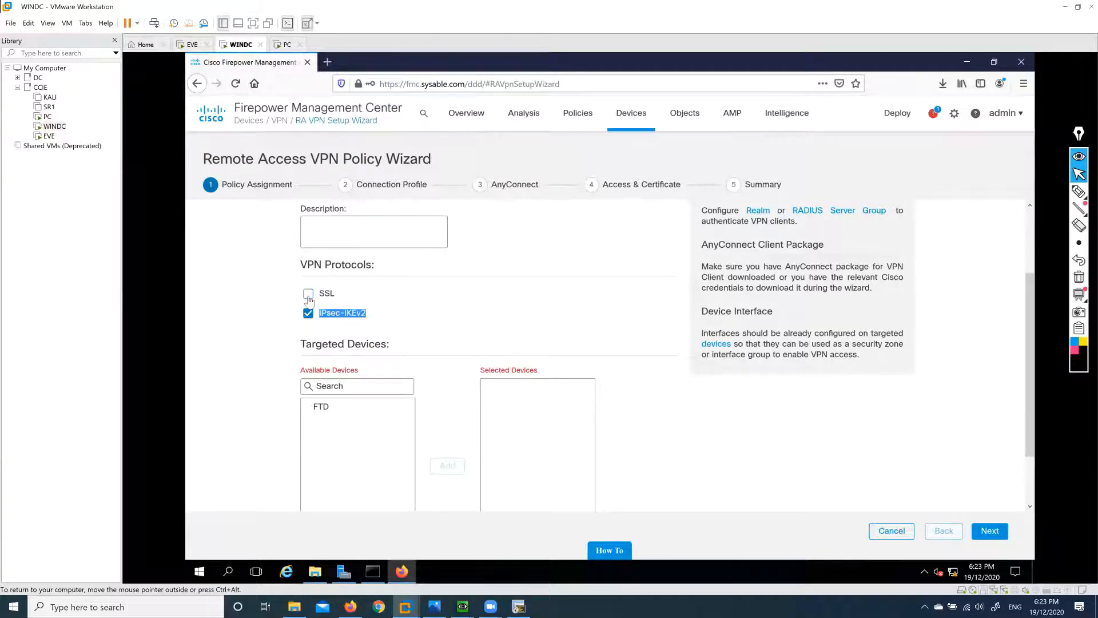
pyautogui.click(309, 294)
pyautogui.moveTo(329, 409); pyautogui.dragTo(380, 430)
pyautogui.click(447, 465)
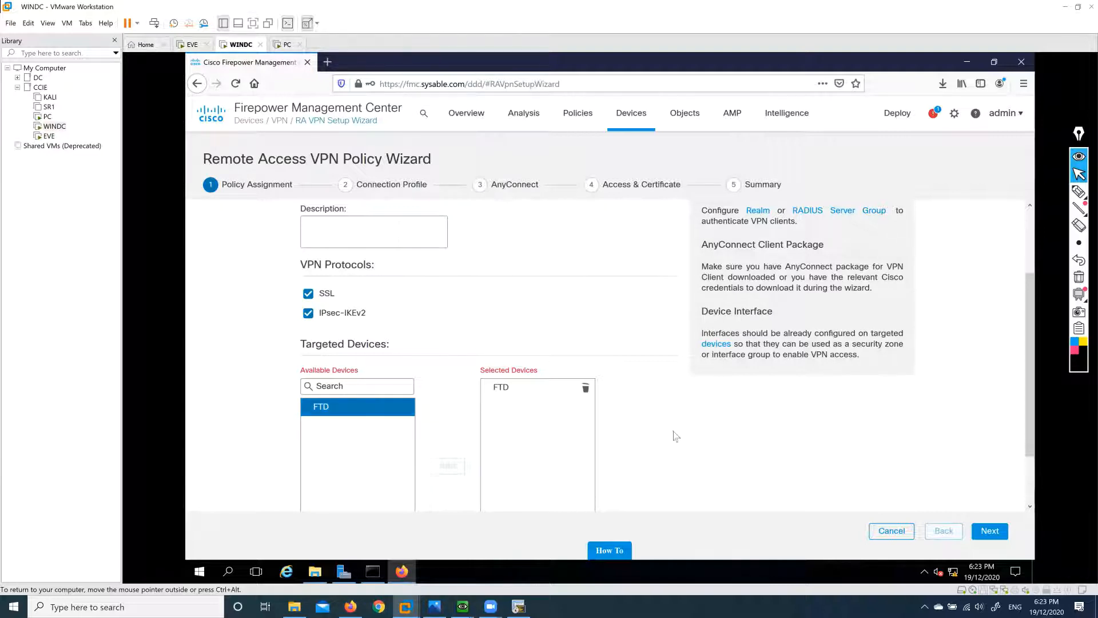
pyautogui.scroll(-2, 680, 422)
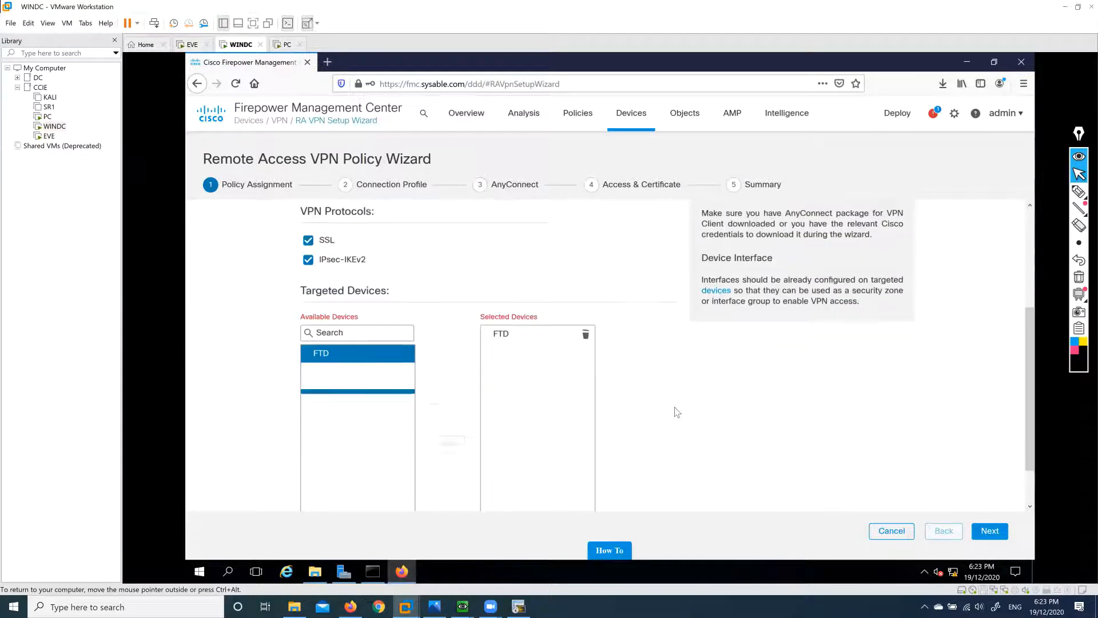
pyautogui.click(990, 532)
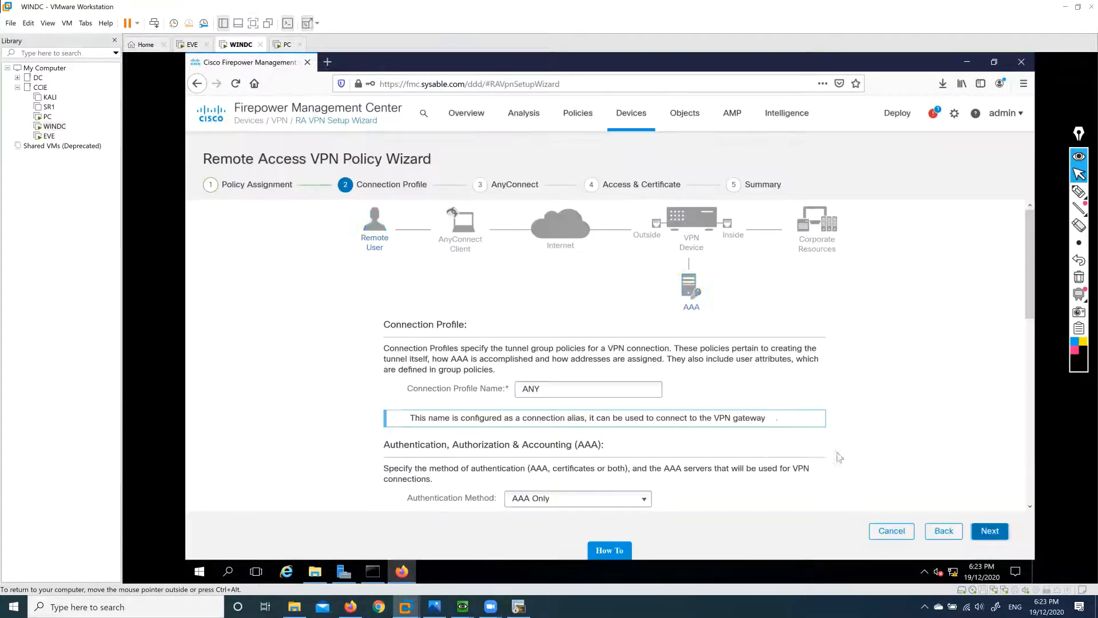
# Use AAA Only authentication with the Sysable server and leave the Authorization Server cleared.
pyautogui.scroll(-3, 685, 421)
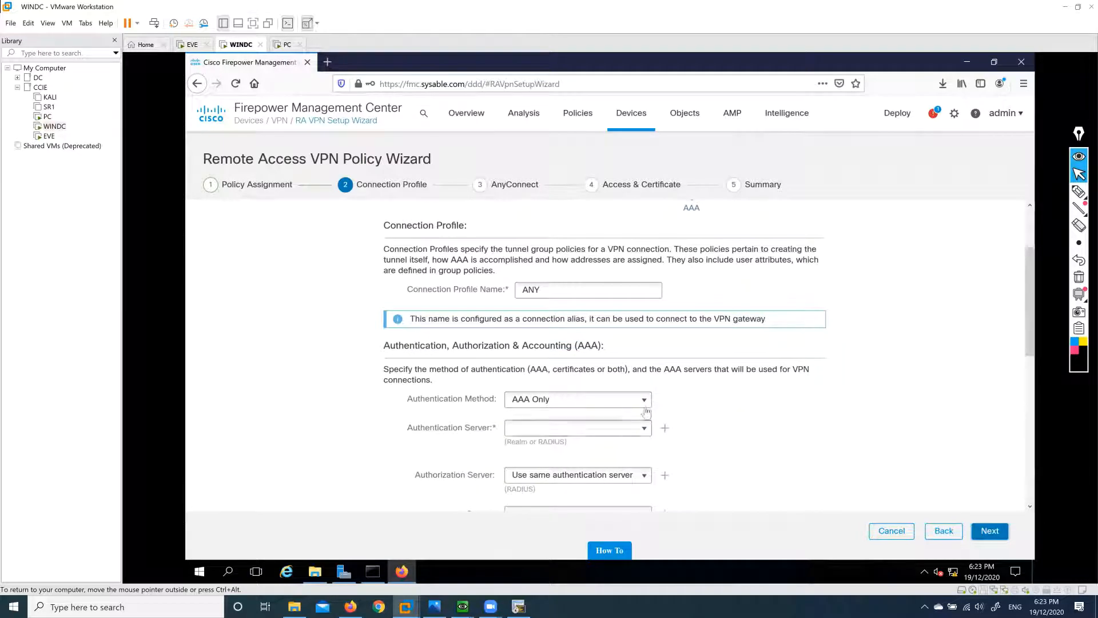
pyautogui.click(644, 400)
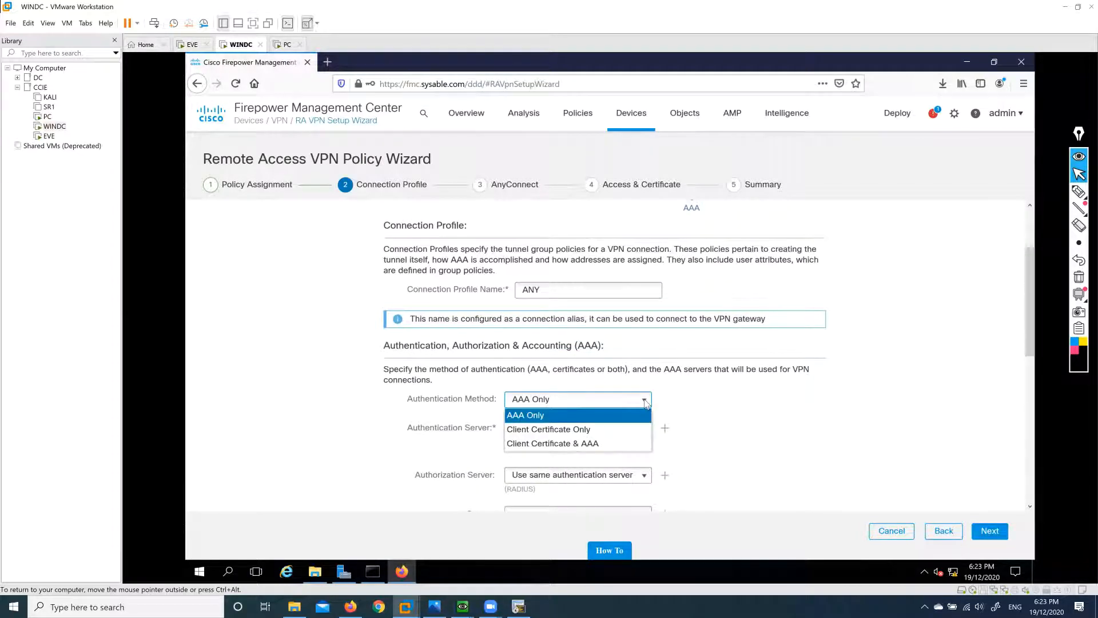
pyautogui.click(574, 417)
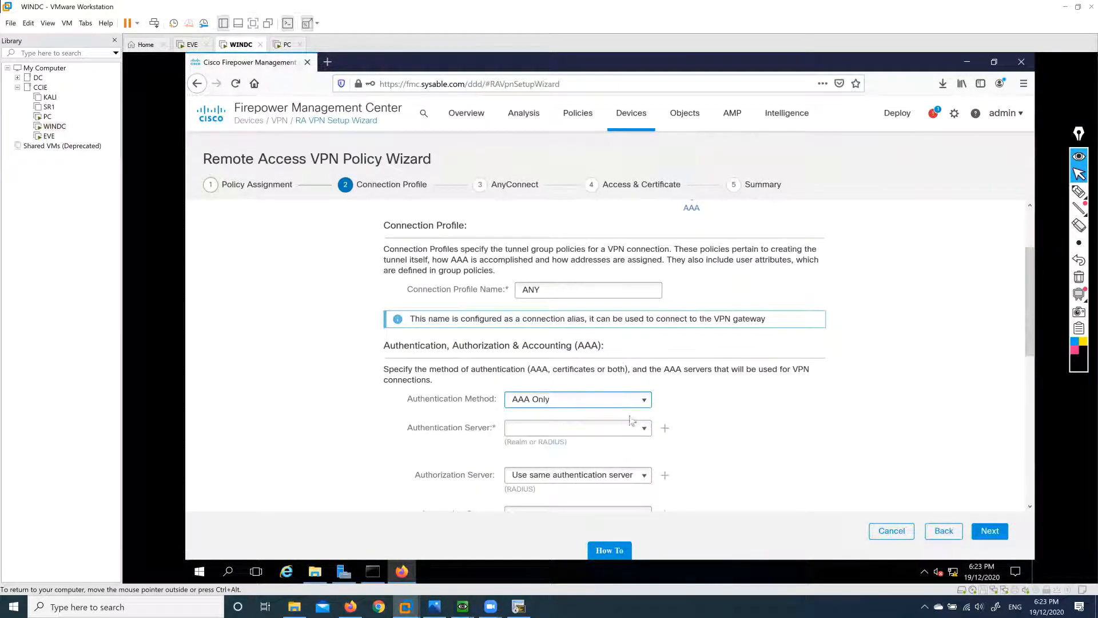
pyautogui.scroll(-2, 719, 412)
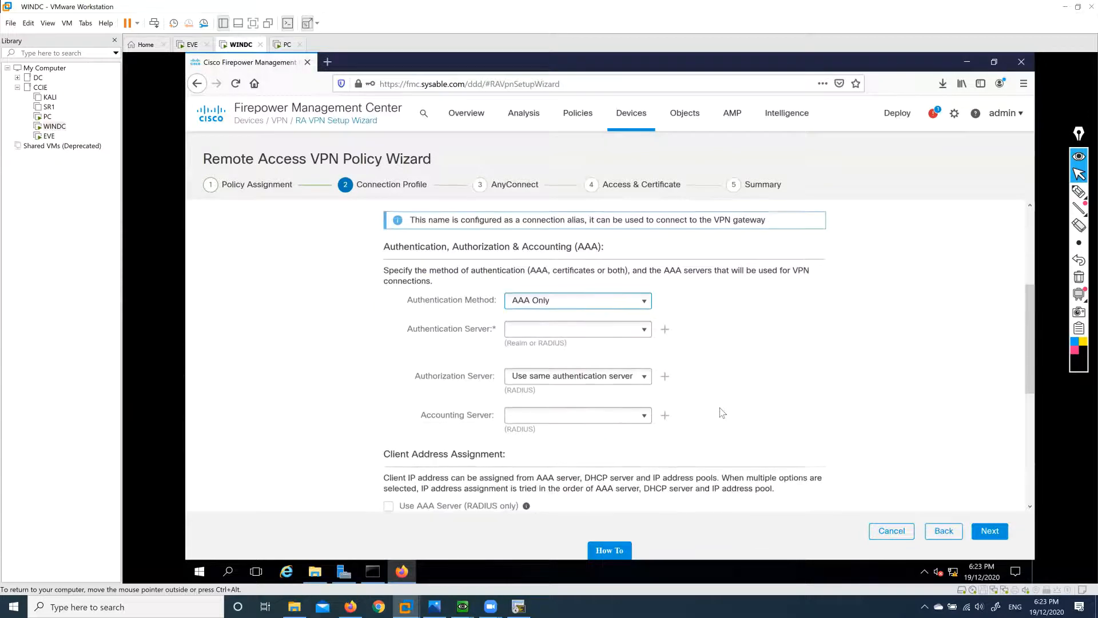
pyautogui.click(644, 332)
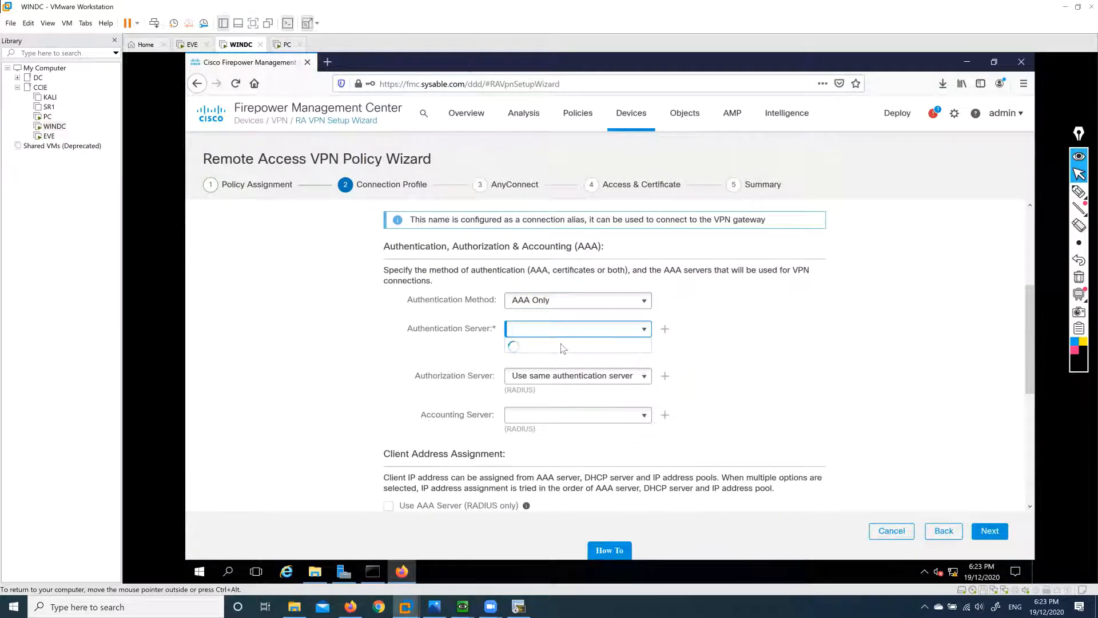
pyautogui.click(534, 344)
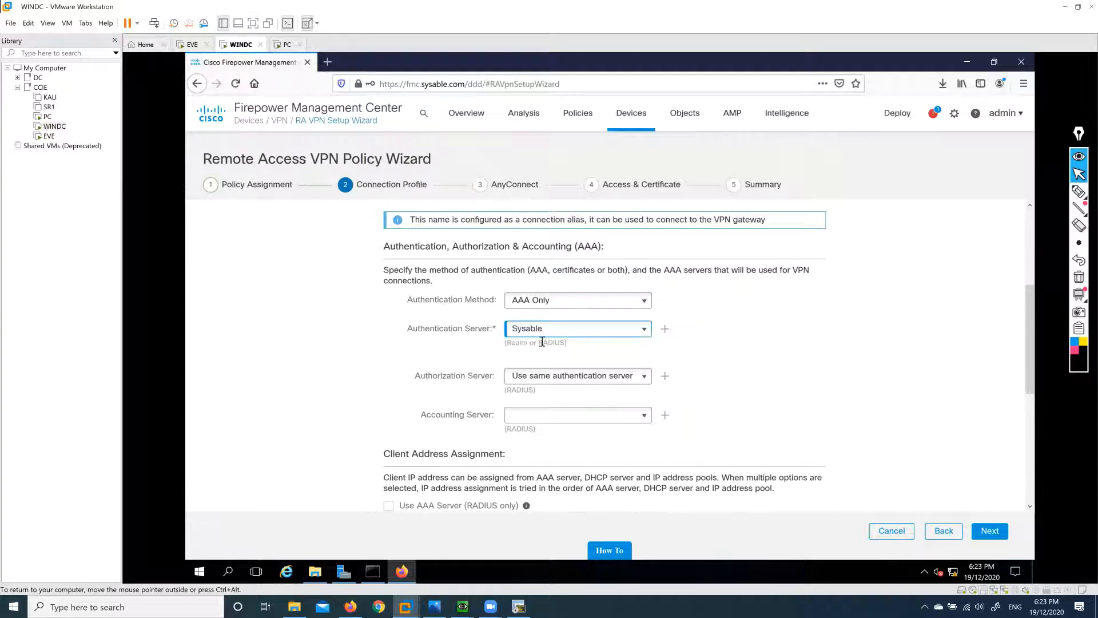
pyautogui.scroll(-2, 616, 367)
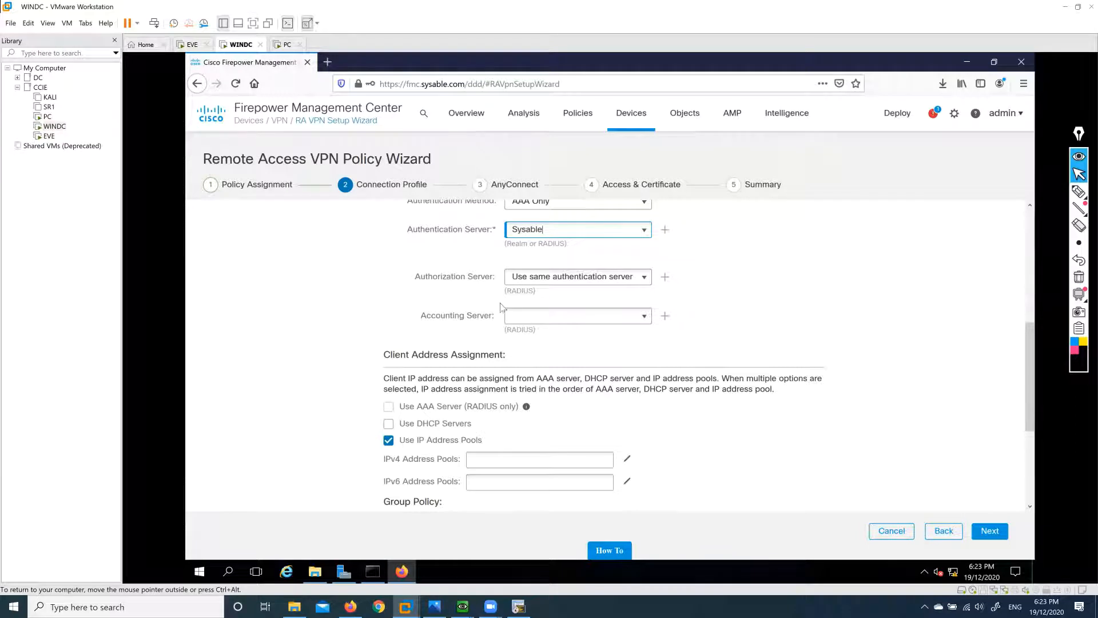
pyautogui.click(424, 288)
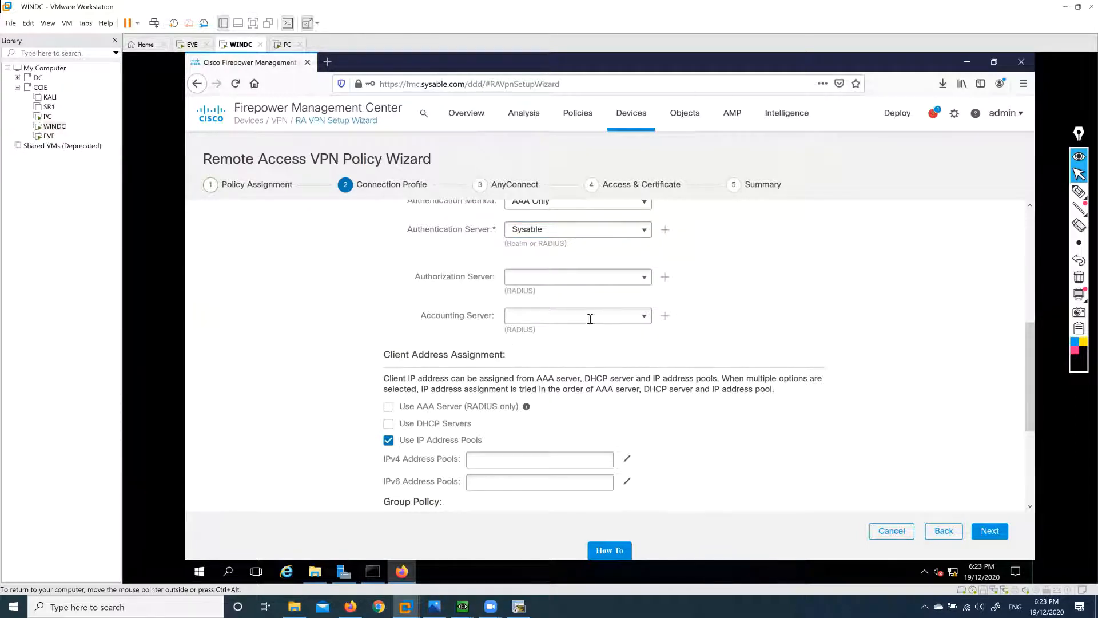
pyautogui.scroll(-3, 626, 350)
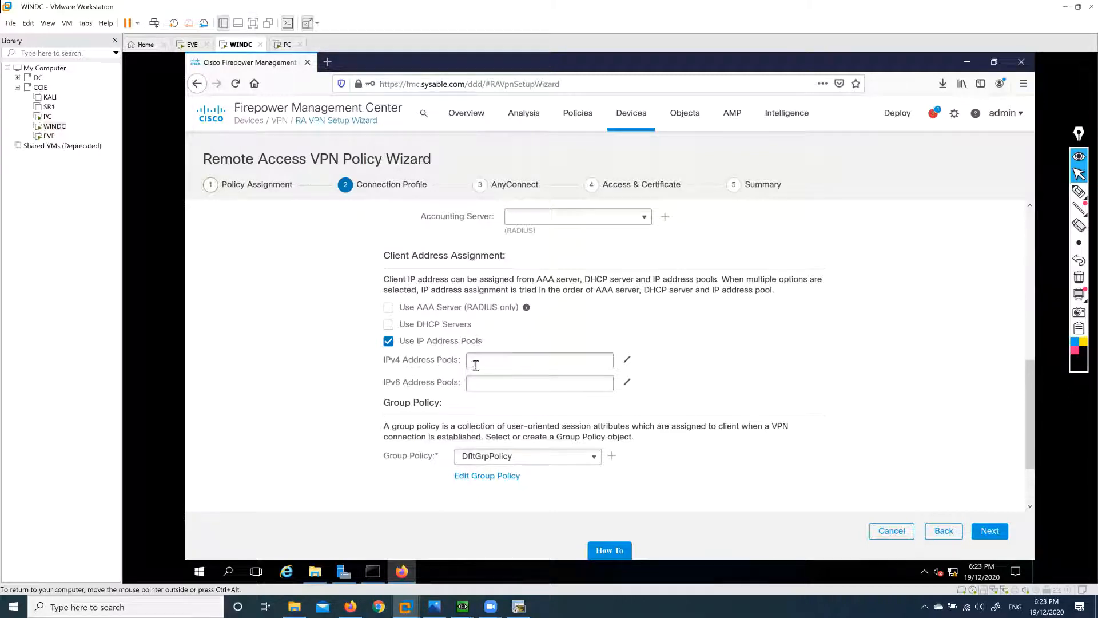
# Add IPv4 pool DHCP with range 172.16.1.1-172.16.1.10 and mask 255.255.255.0.
pyautogui.click(628, 364)
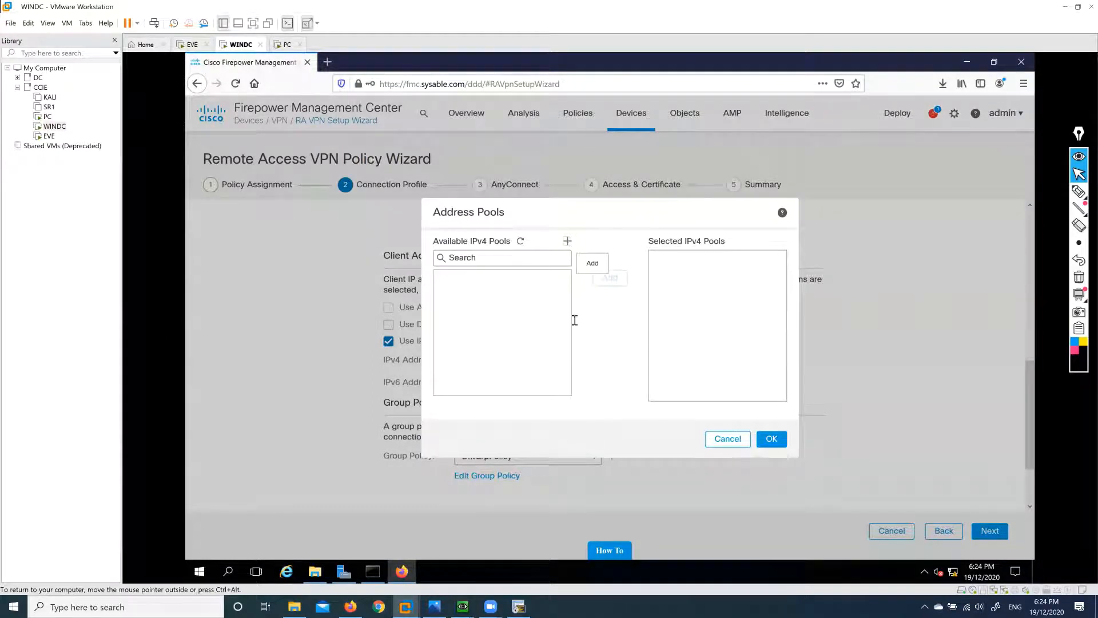
pyautogui.click(567, 241)
pyautogui.write('DHCP')
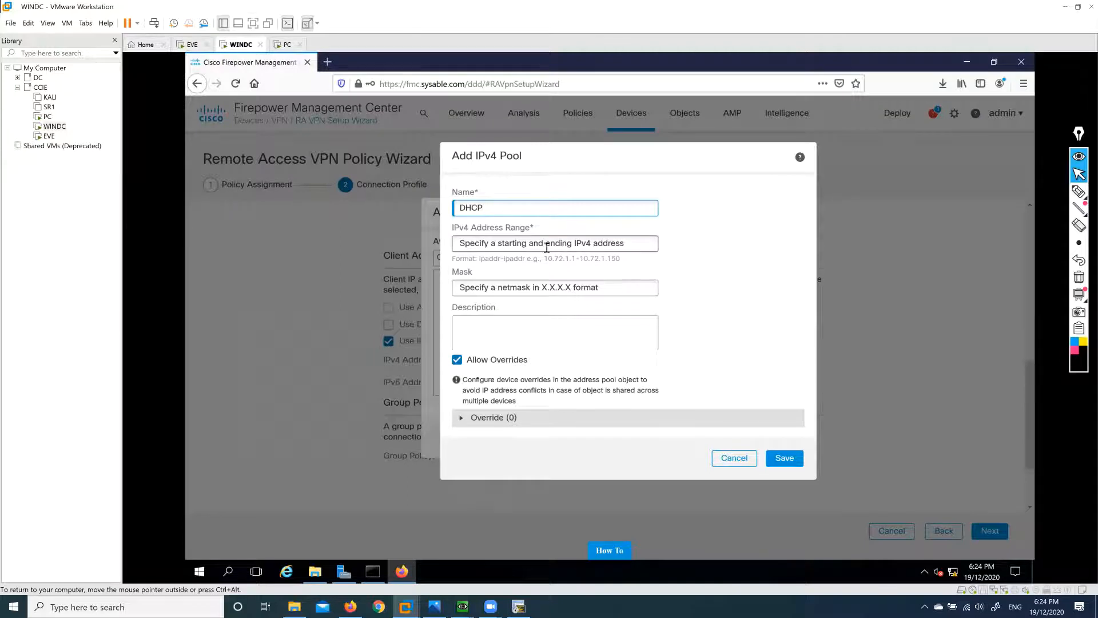
pyautogui.click(566, 238)
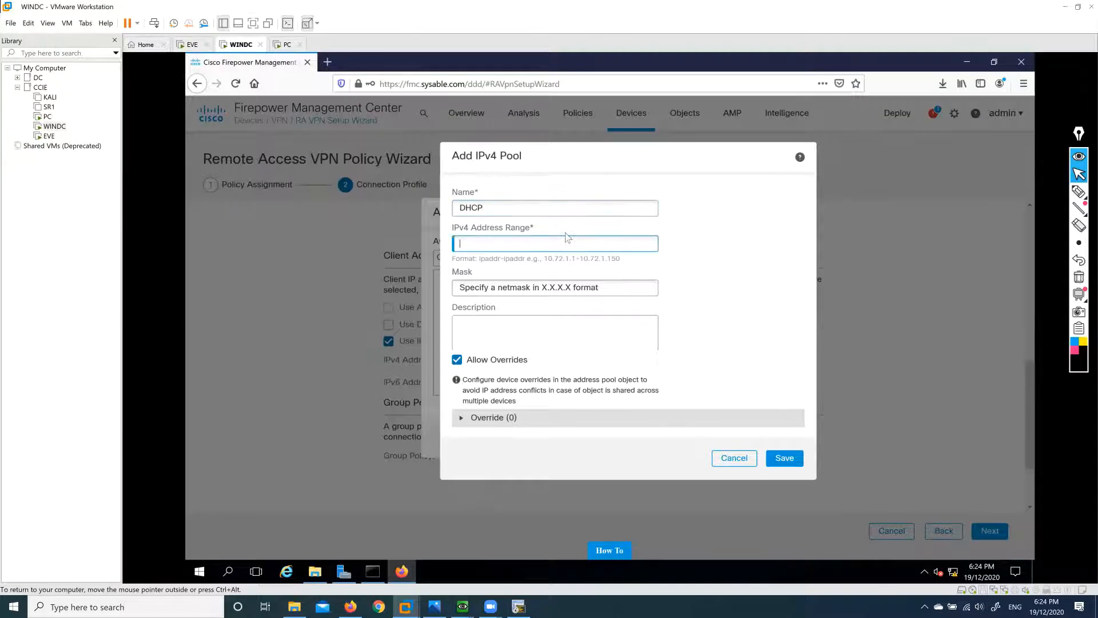
pyautogui.write('172.17')
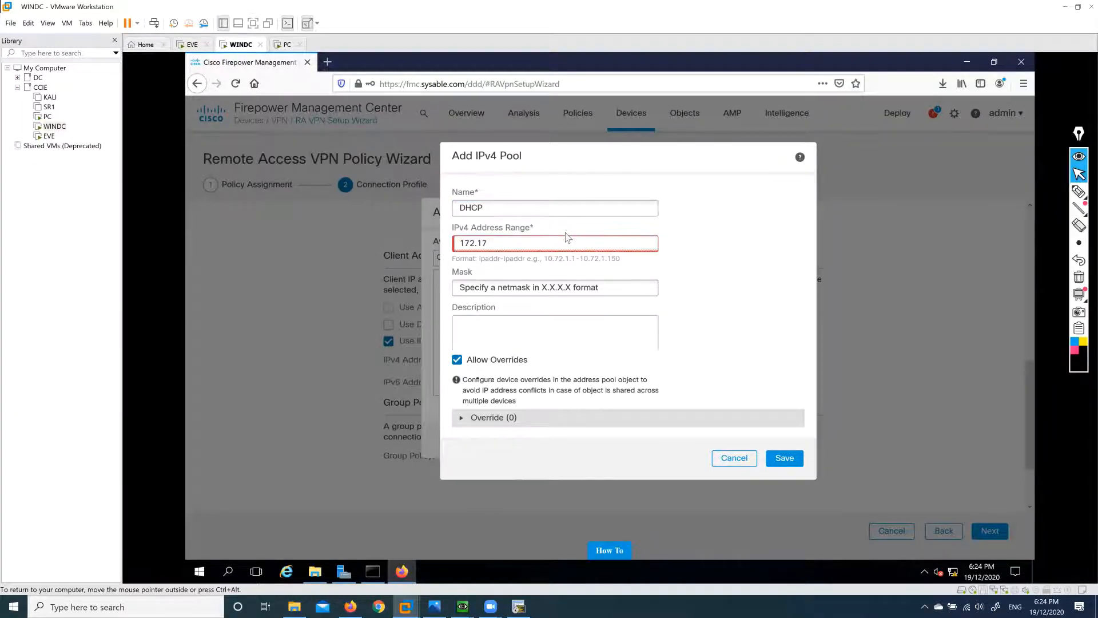
pyautogui.press('BackSpace')
pyautogui.write('6.1.1-172.16.1.10')
pyautogui.click(607, 285)
pyautogui.write('25')
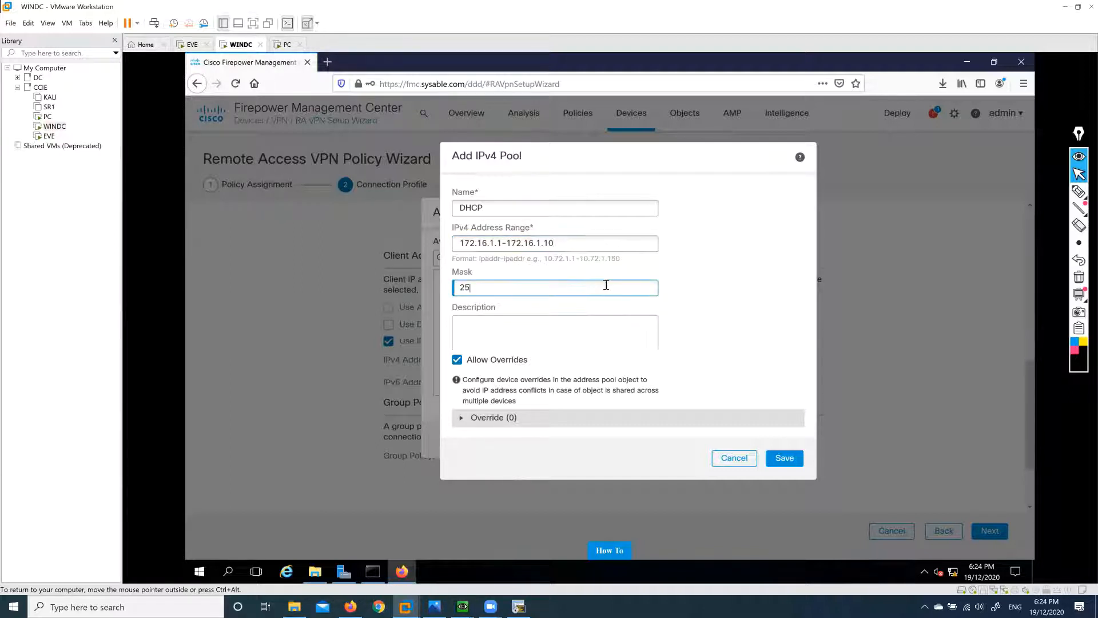
pyautogui.write('5.255.255.0')
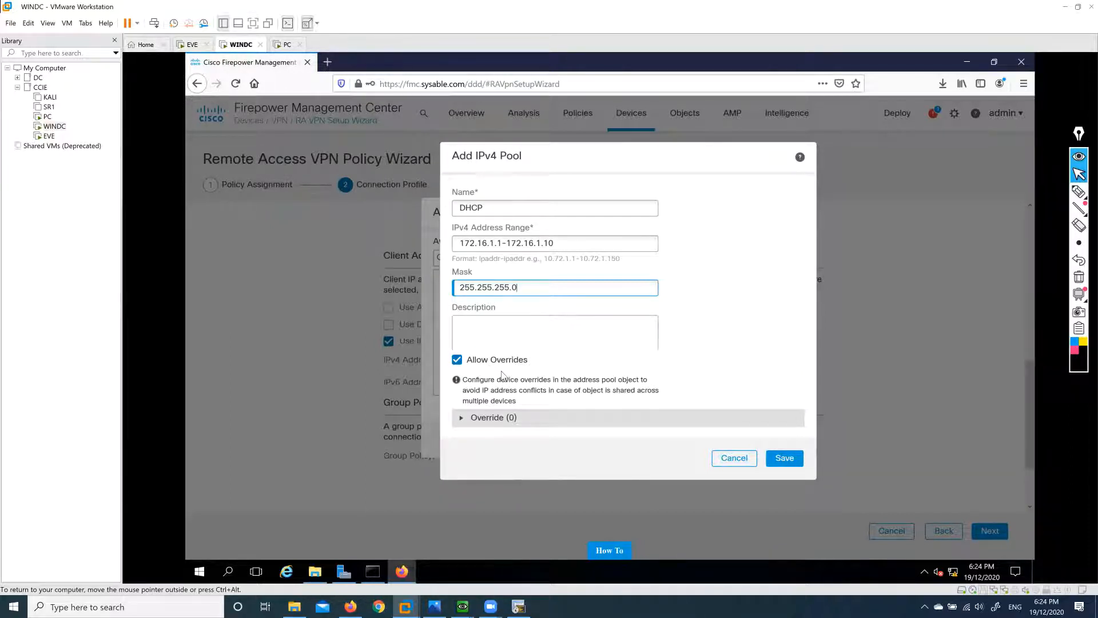
# Save the DHCP pool (172.16.1.1-172.16.1.10) and make it the connection profile's selected IPv4 pool.
pyautogui.click(783, 459)
pyautogui.click(782, 456)
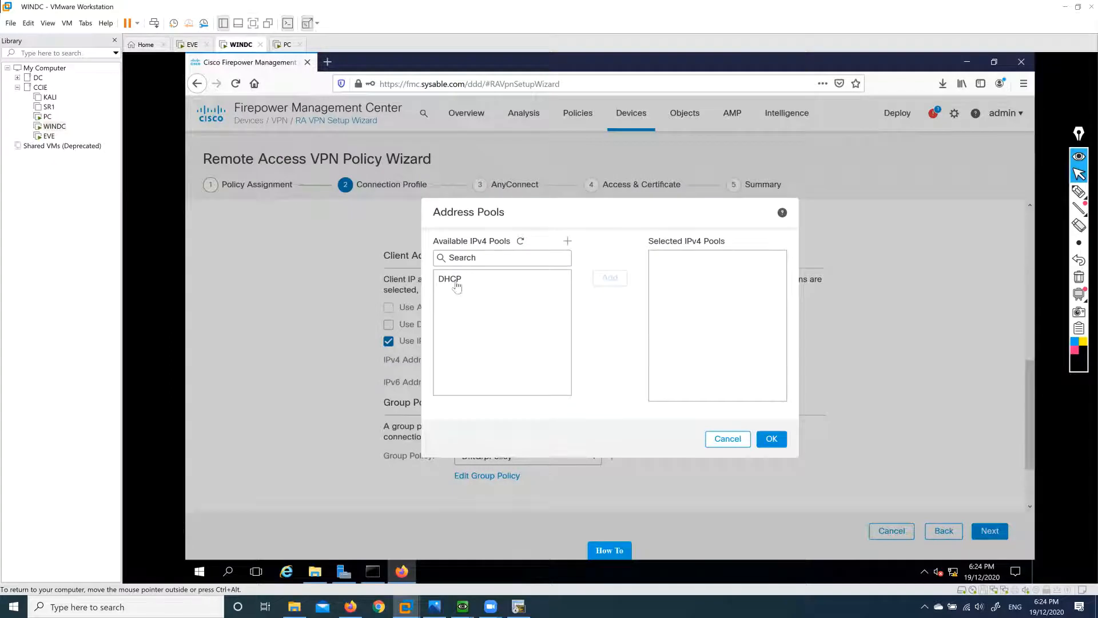
pyautogui.click(457, 286)
pyautogui.click(610, 278)
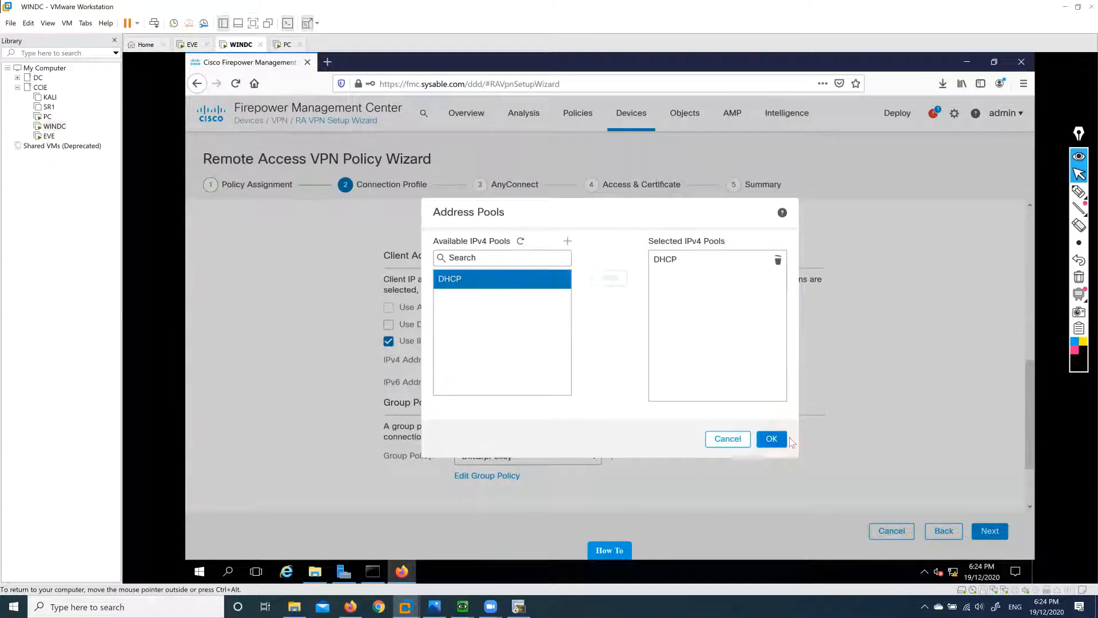
pyautogui.click(772, 439)
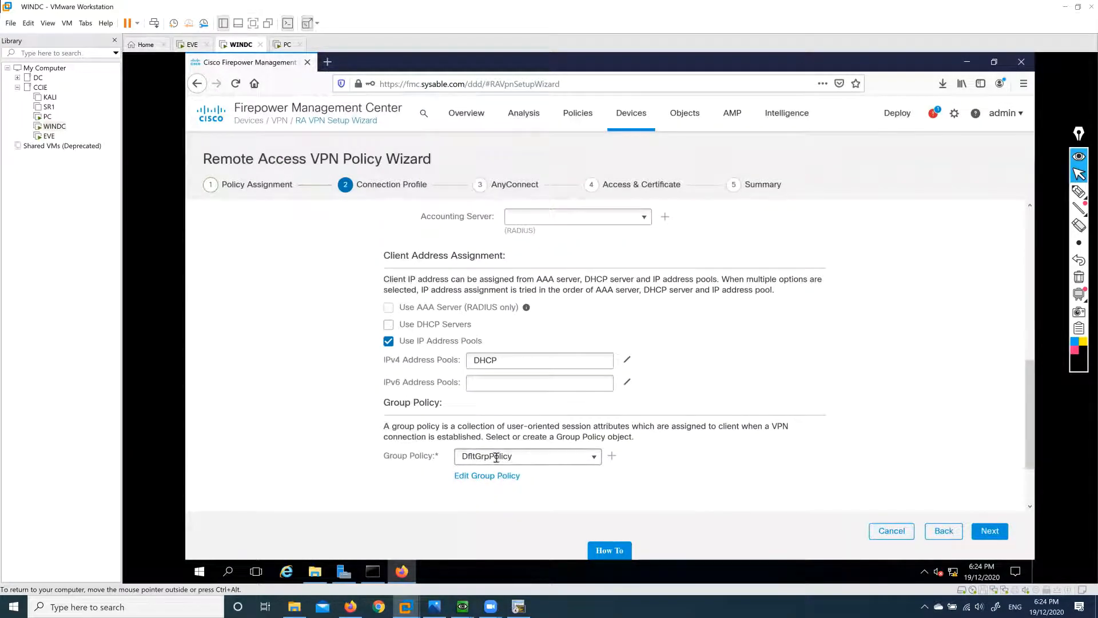
# Create group policy GRP1 with DHCP as its IPv4 address pool, then go to DNS/WINS.
pyautogui.click(612, 459)
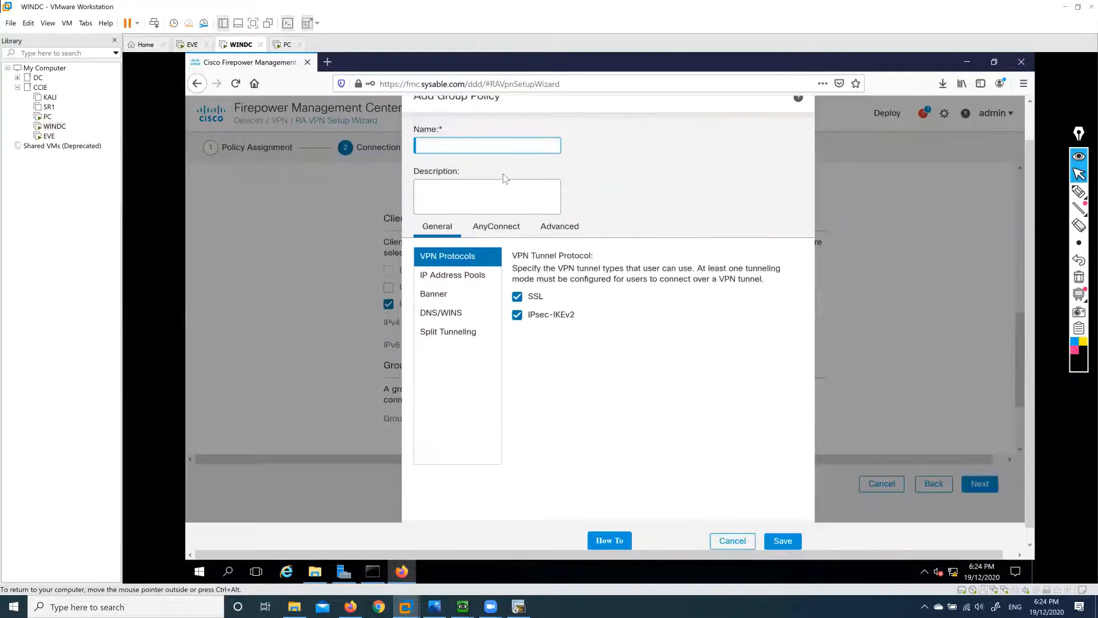
pyautogui.write('GRP1')
pyautogui.click(462, 281)
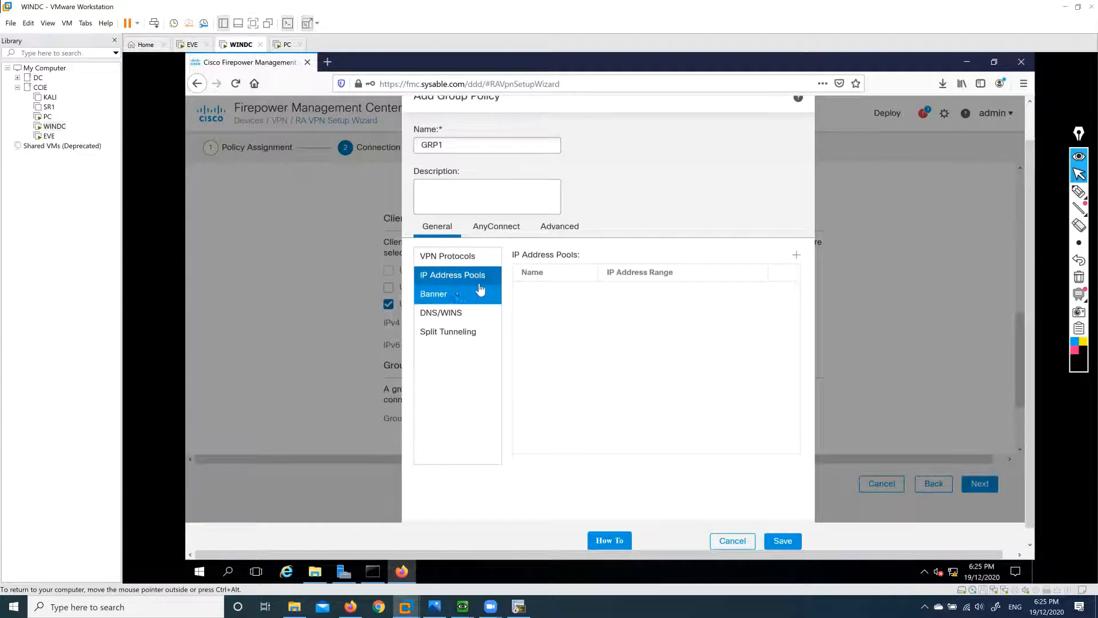
pyautogui.click(797, 256)
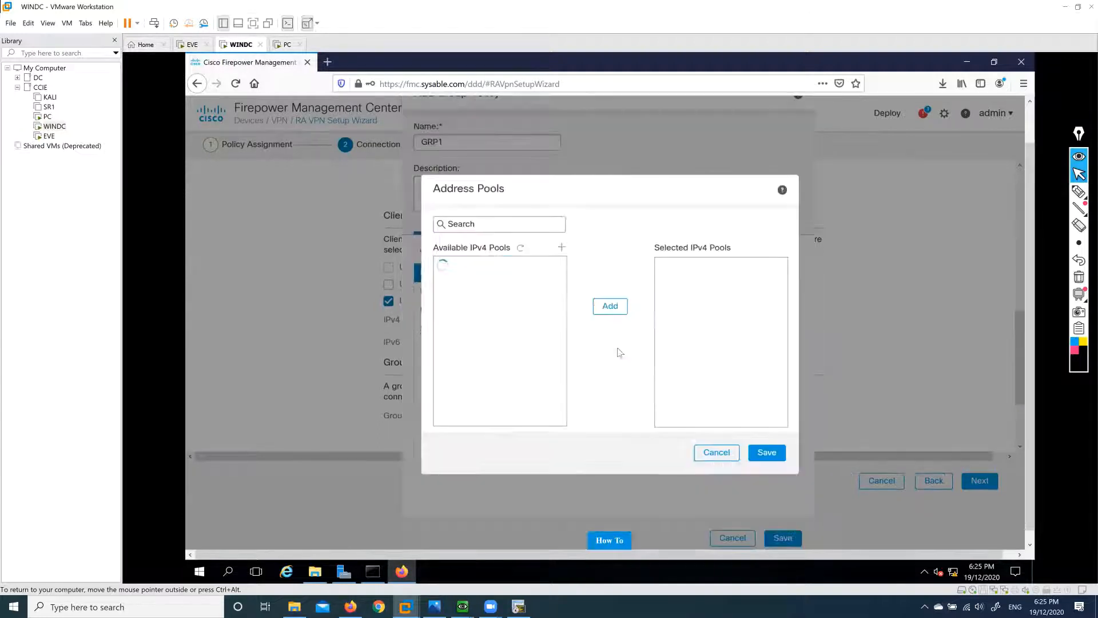
pyautogui.click(473, 269)
pyautogui.click(610, 306)
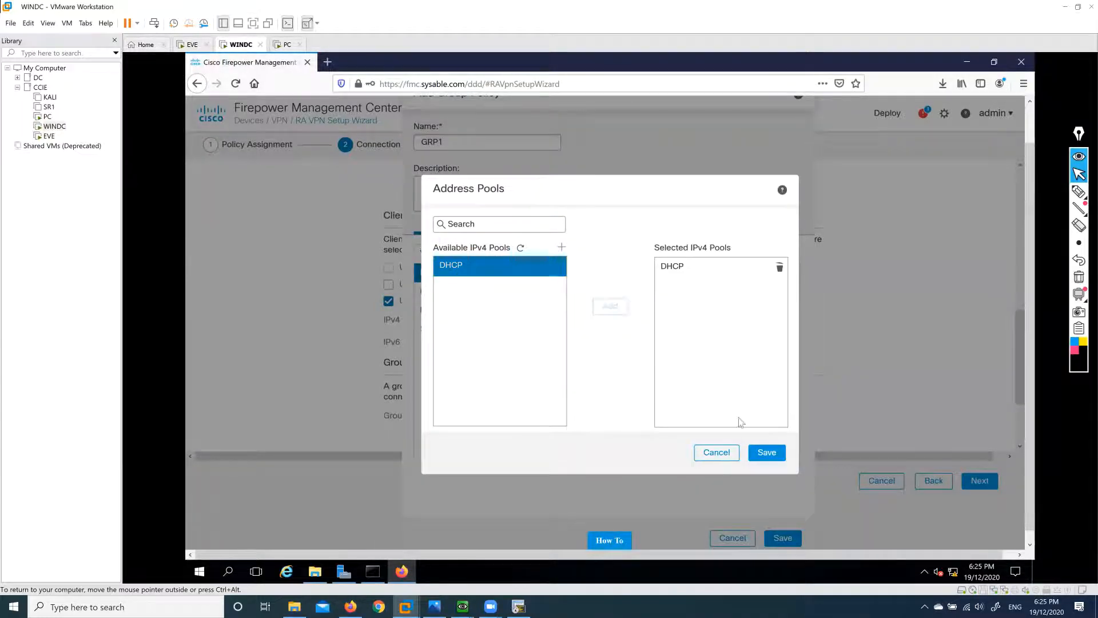
pyautogui.click(766, 452)
pyautogui.click(424, 293)
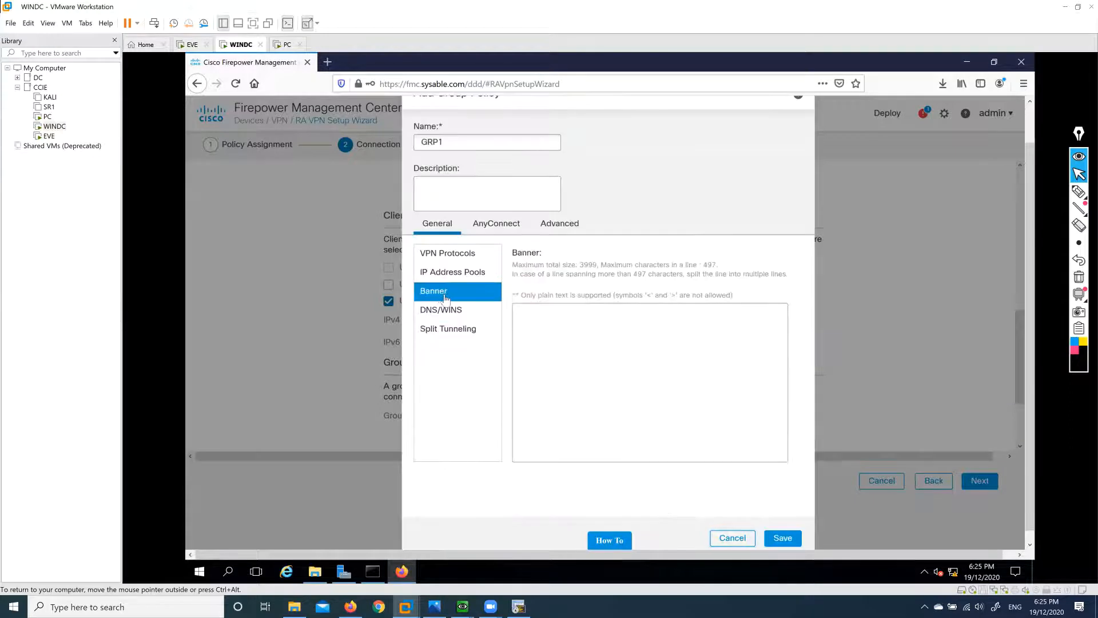
pyautogui.click(452, 310)
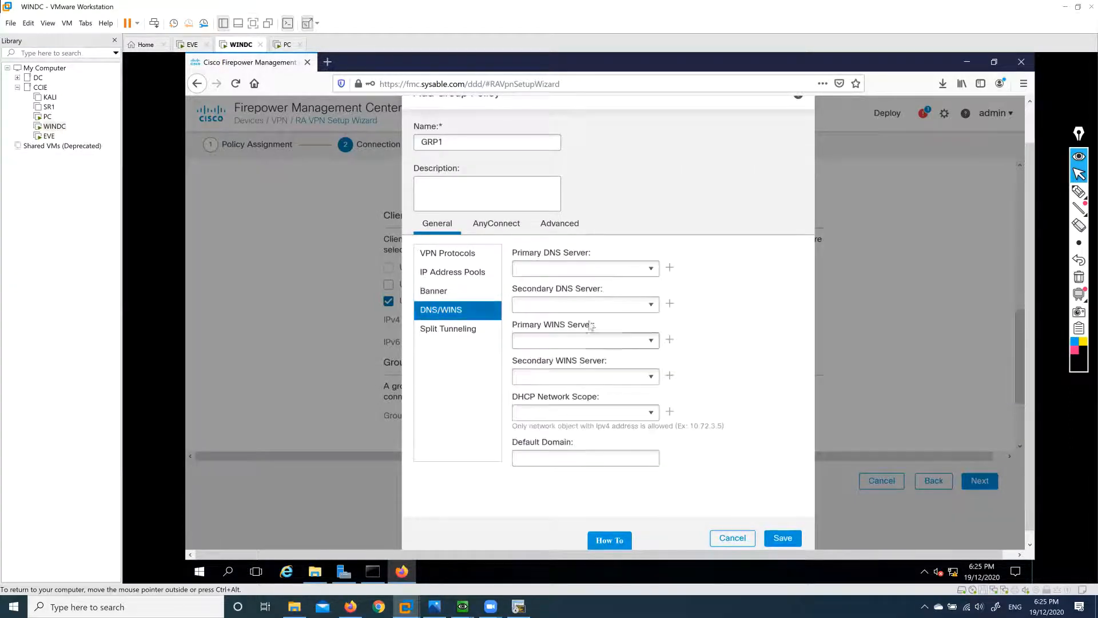
# Create host object sysable.com at 10.1.1.2 as GRP1's primary DNS server.
pyautogui.click(652, 268)
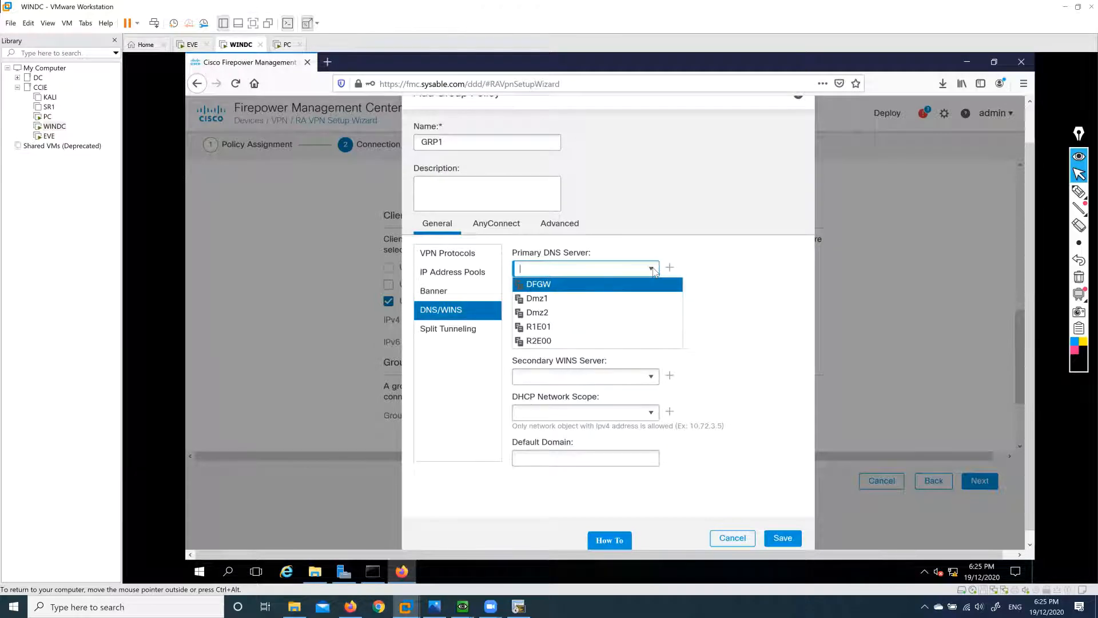
pyautogui.click(669, 267)
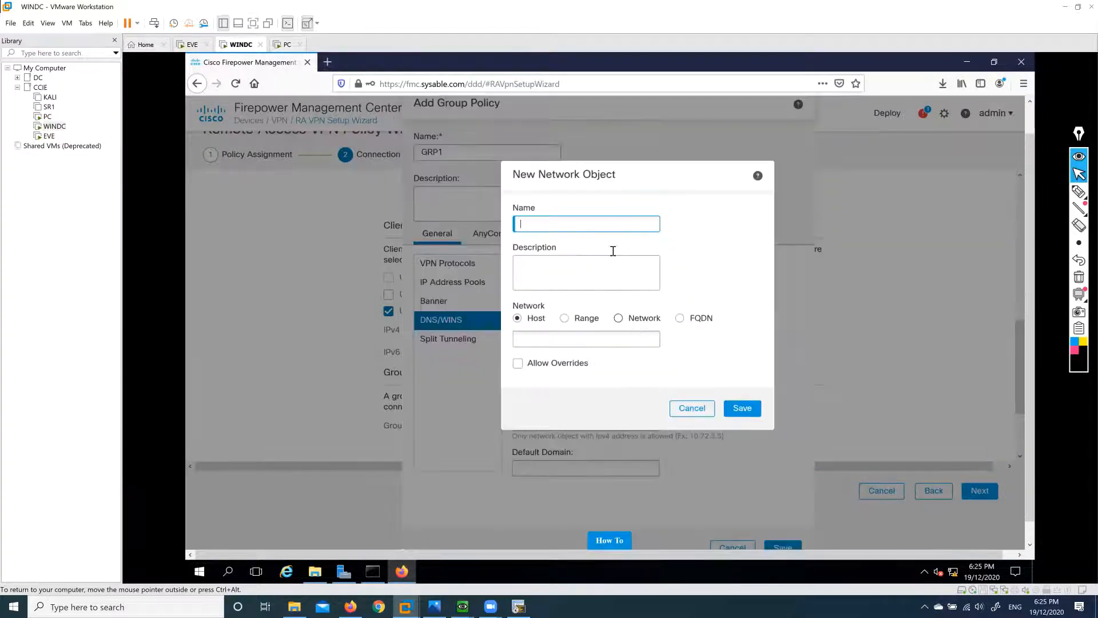
pyautogui.write('sysable.com')
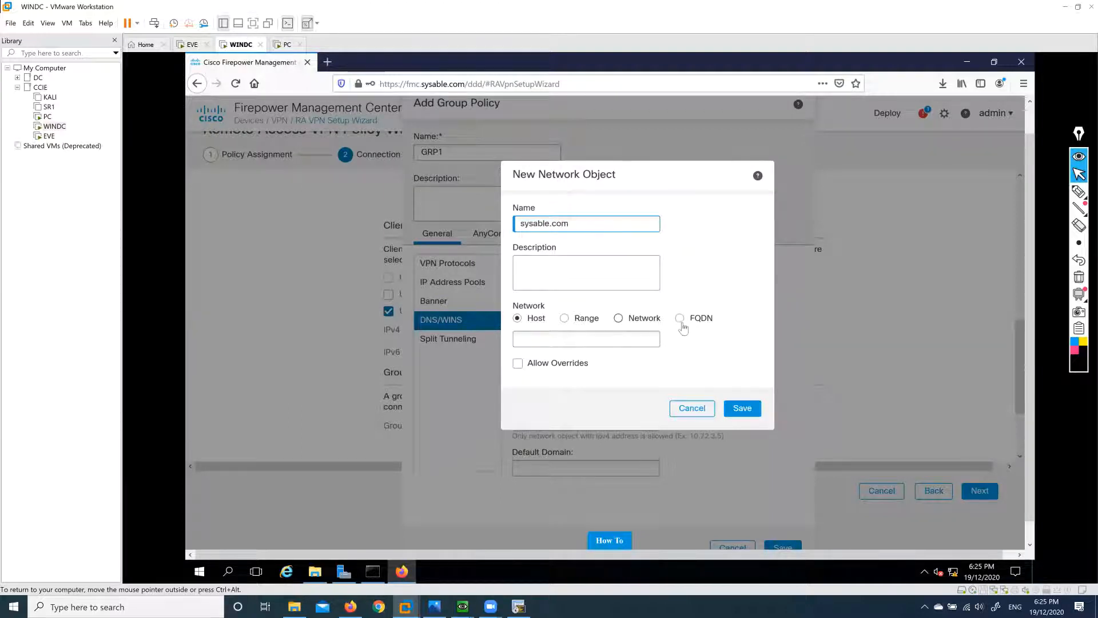
pyautogui.click(586, 341)
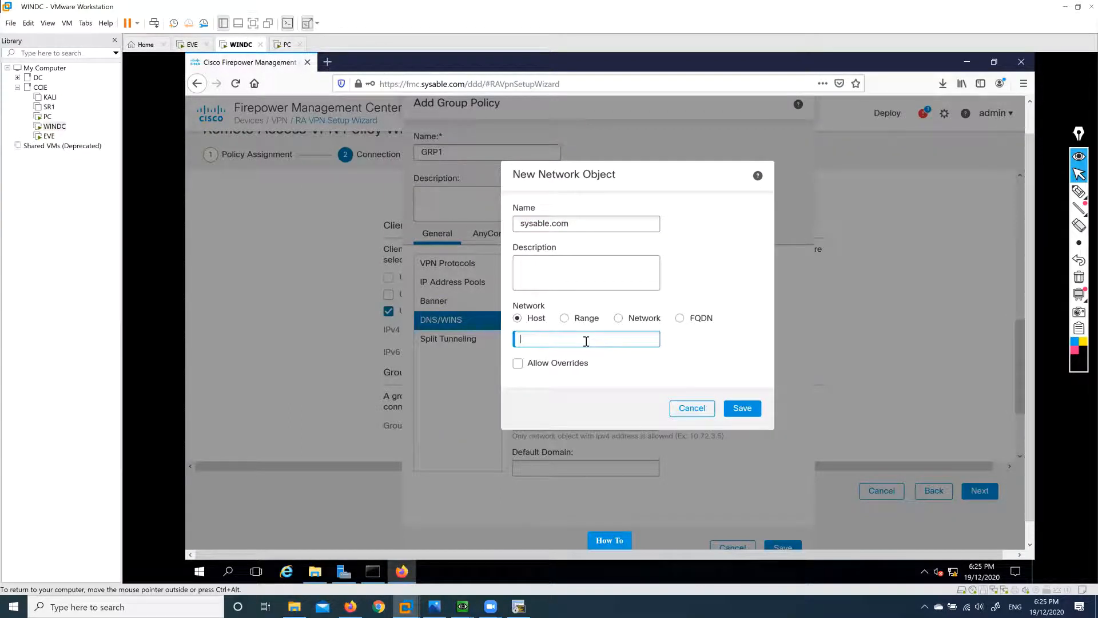
pyautogui.write('10.1.1.2')
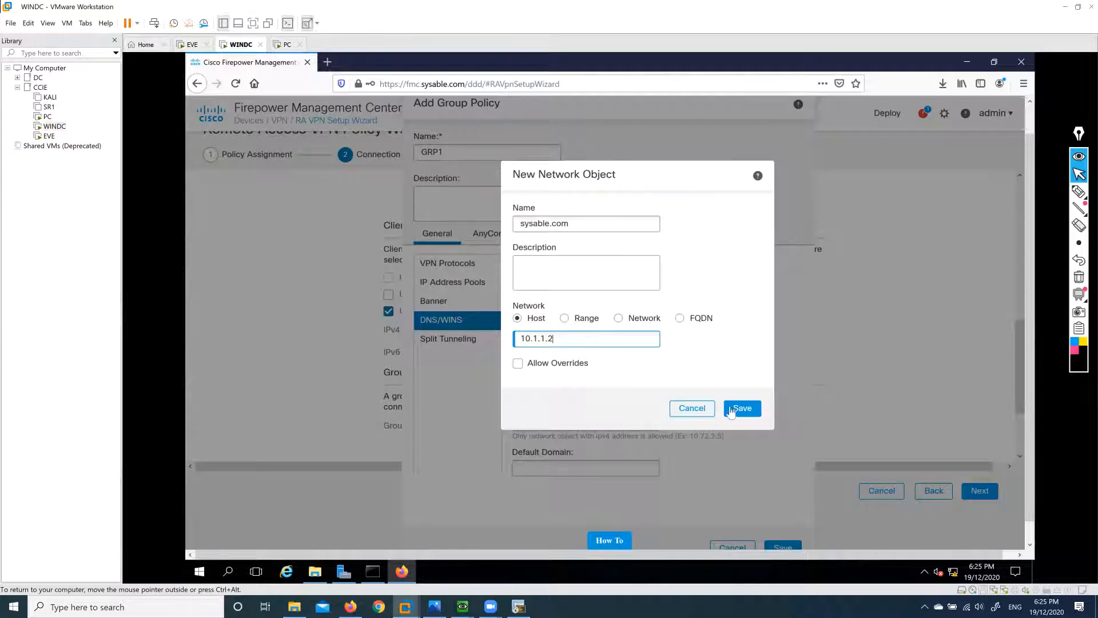
pyautogui.click(738, 413)
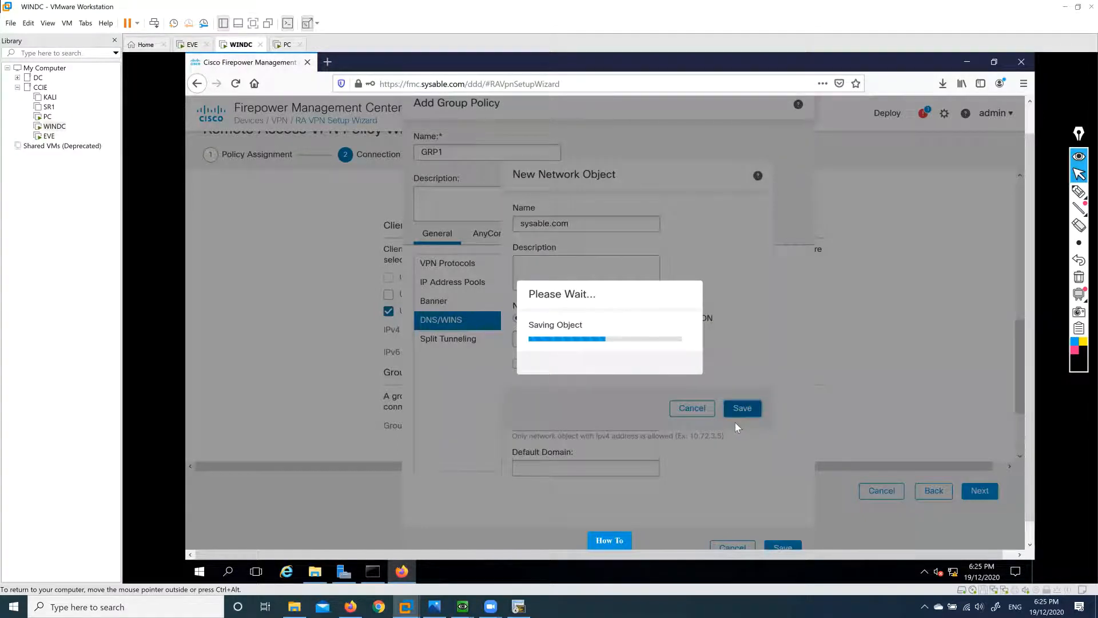
# Set the default domain to sysable.com and show the IPv4 split tunneling options.
pyautogui.scroll(-1, 642, 380)
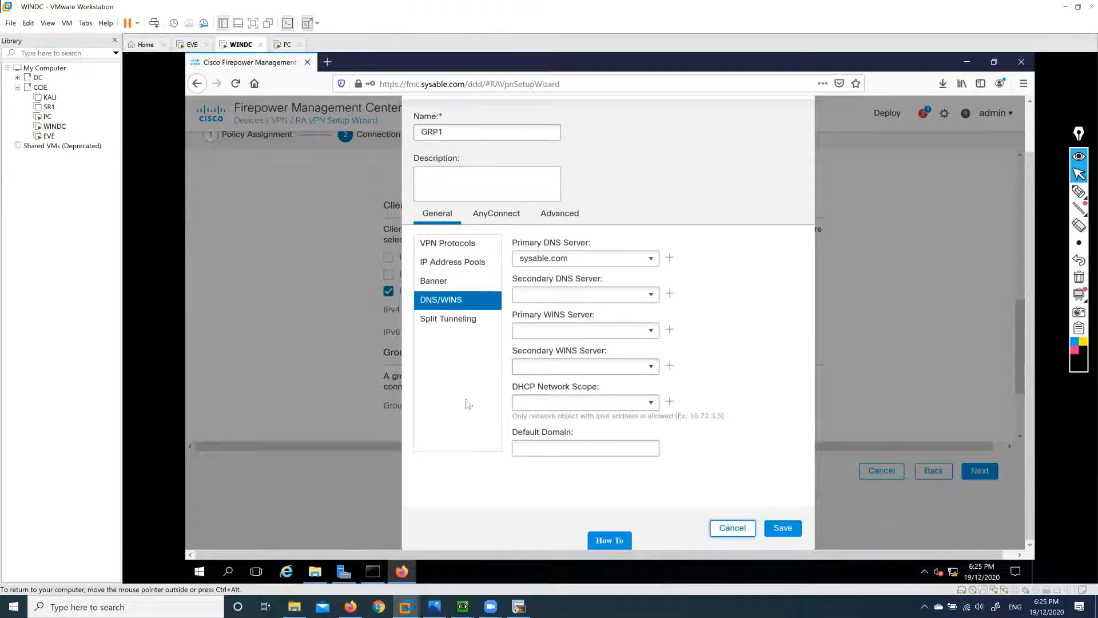
pyautogui.click(562, 448)
pyautogui.write('sysab')
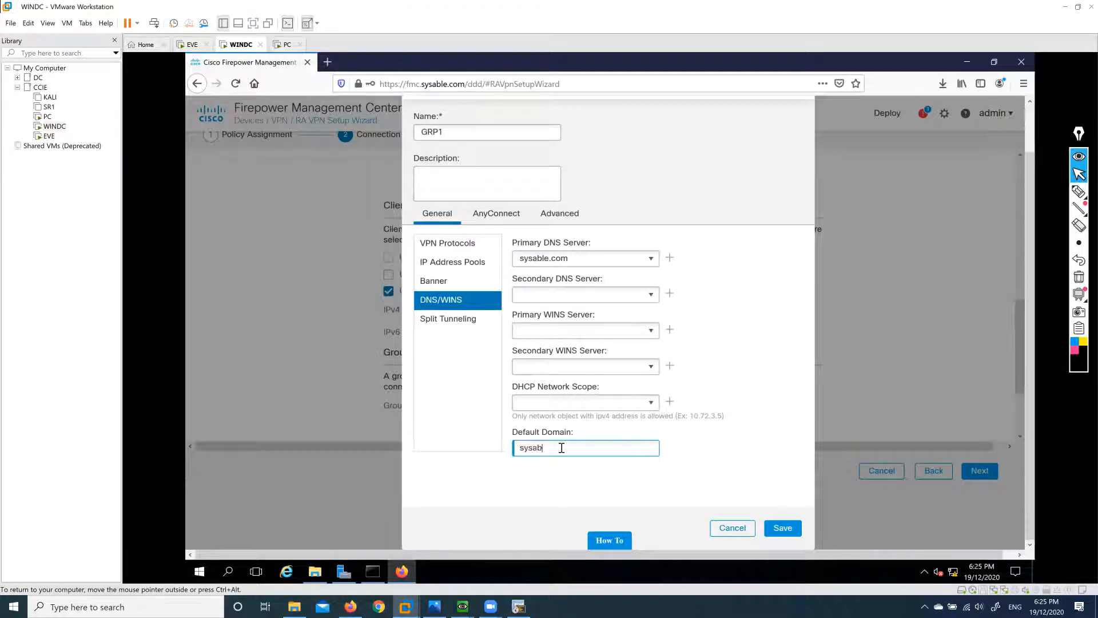
pyautogui.write('le.com')
pyautogui.click(461, 323)
pyautogui.click(650, 262)
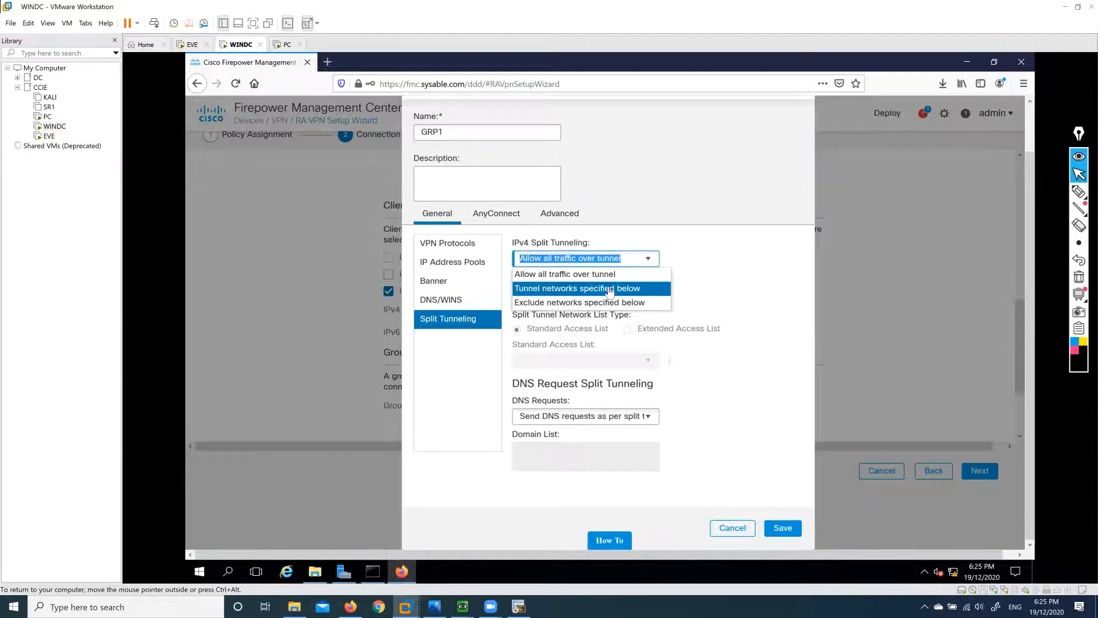
# Tunnel only specified networks using a new standard access list Servers allowing Dmz1 and Dmz2.
pyautogui.click(611, 289)
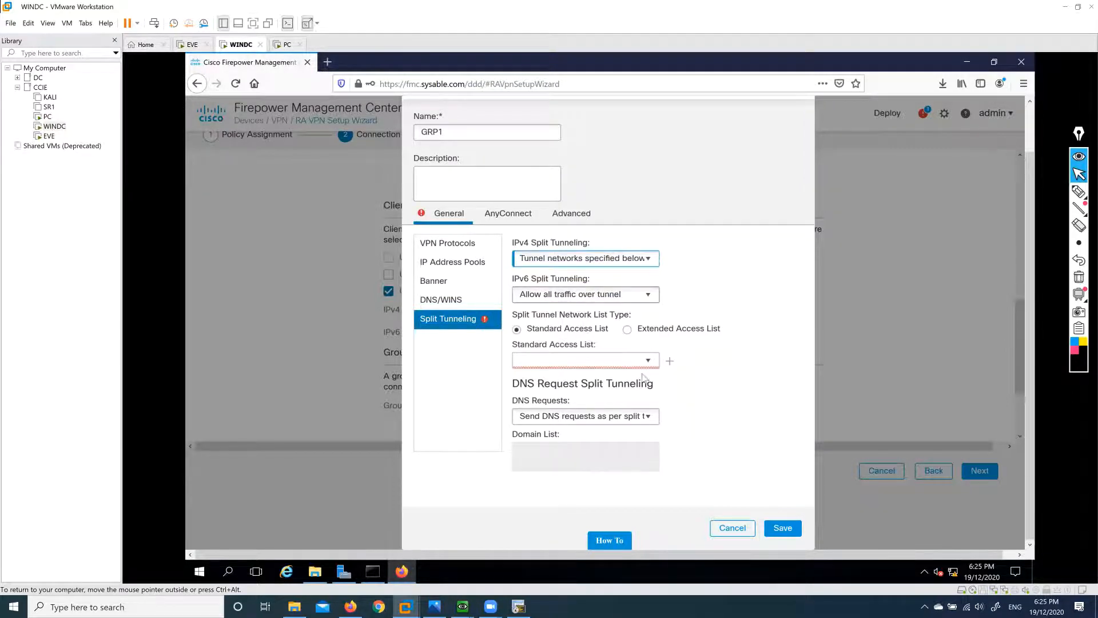
pyautogui.click(671, 367)
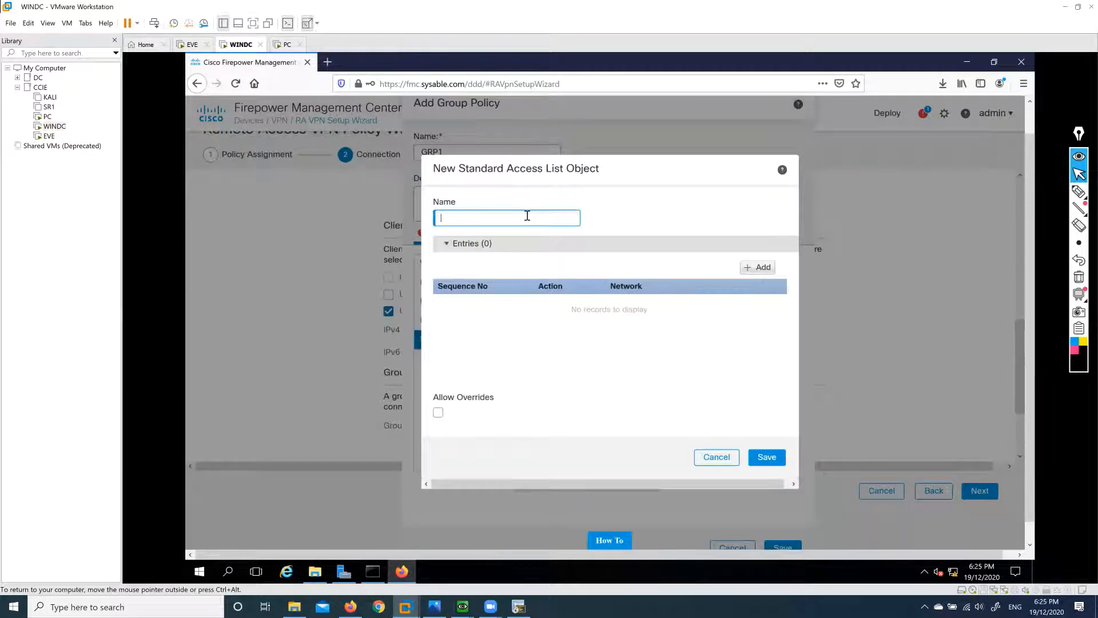
pyautogui.write('Servers')
pyautogui.click(763, 268)
pyautogui.click(479, 317)
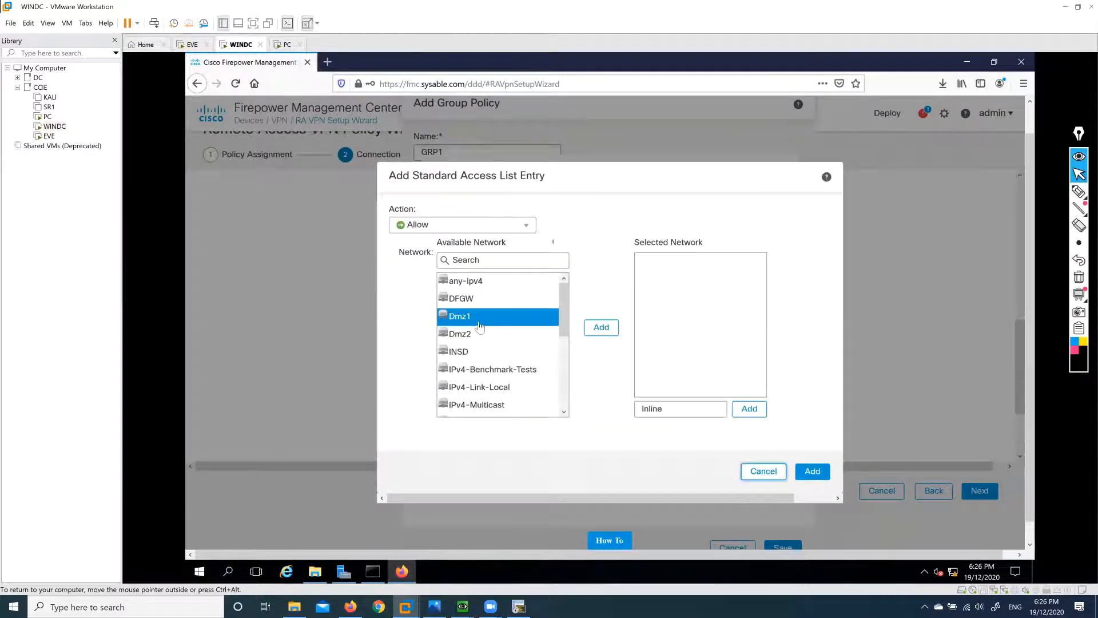
pyautogui.click(601, 327)
pyautogui.click(475, 334)
pyautogui.click(590, 328)
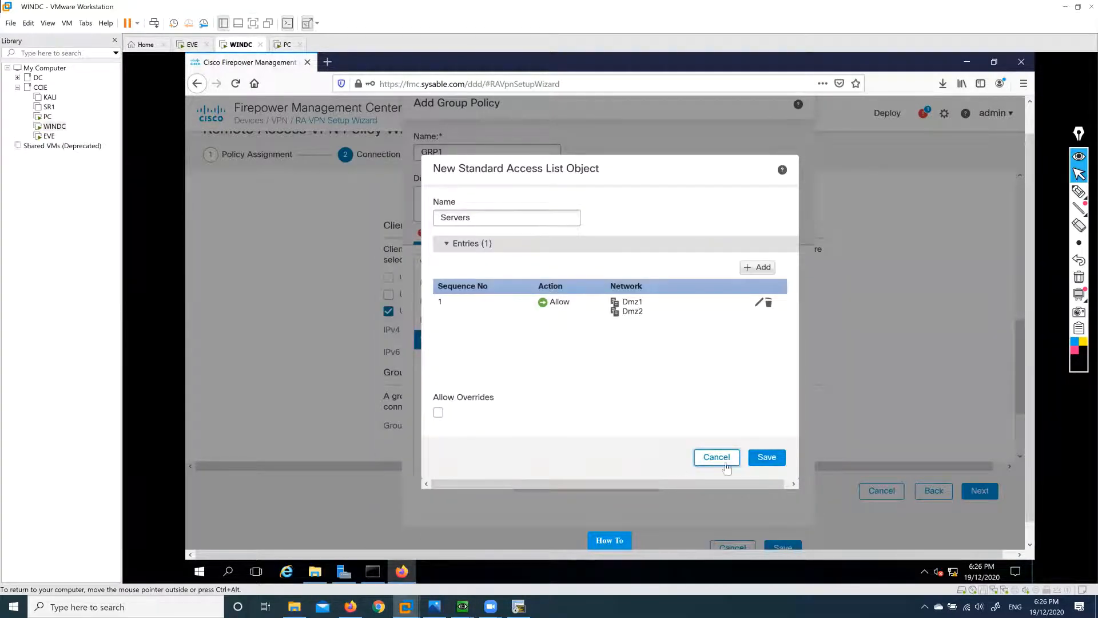
pyautogui.click(766, 458)
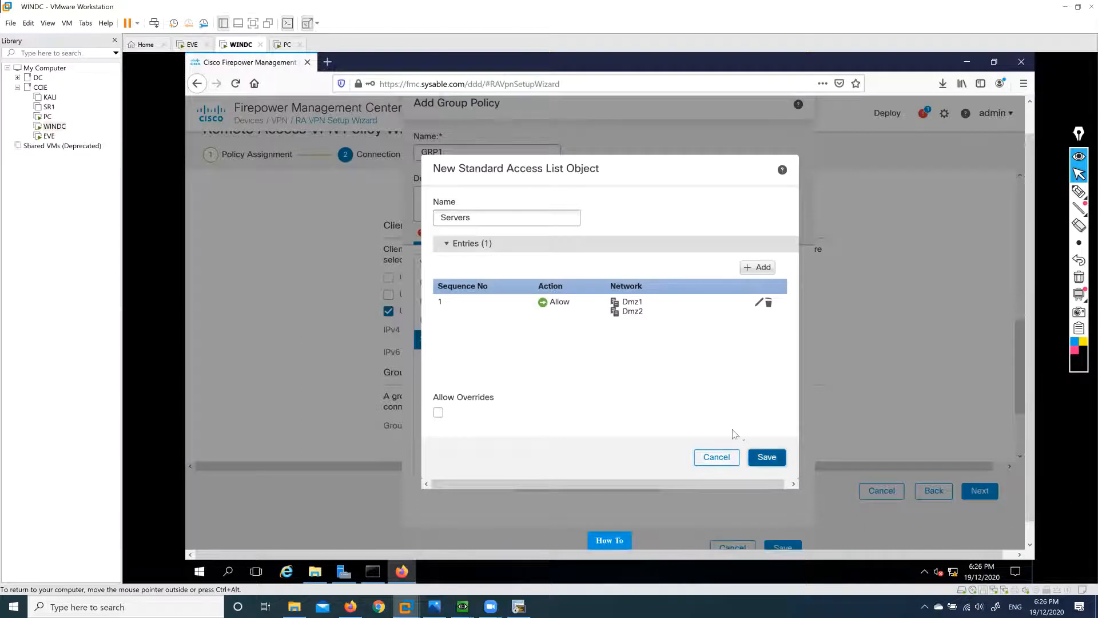
pyautogui.scroll(-1, 733, 430)
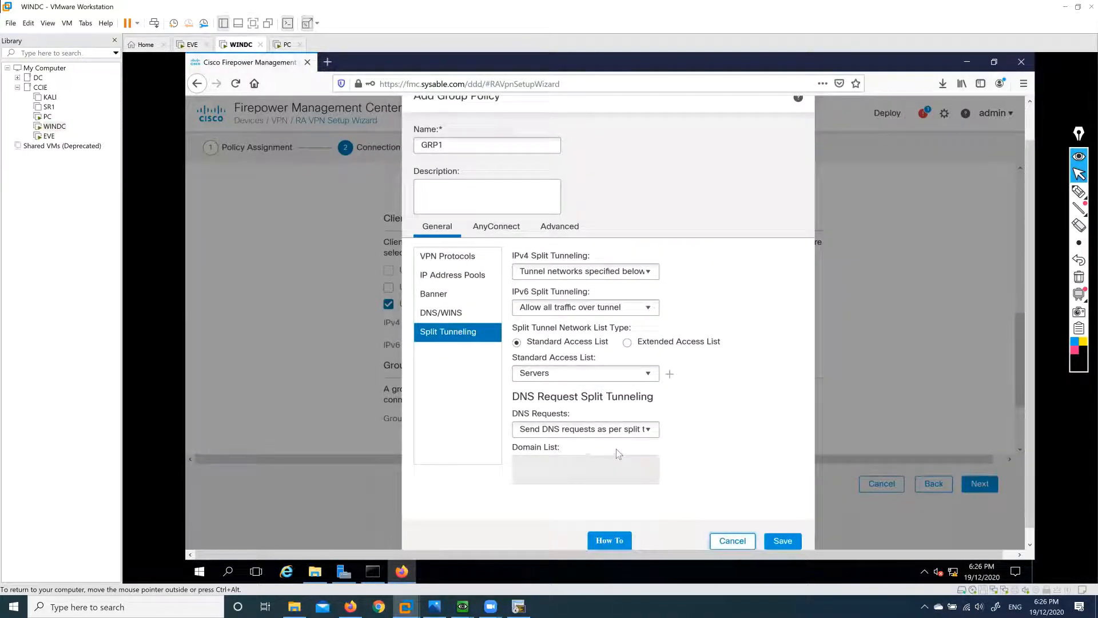
# Start adding a new AnyConnect client profile file under GRP1's Profiles, then minimize Firefox.
pyautogui.click(497, 227)
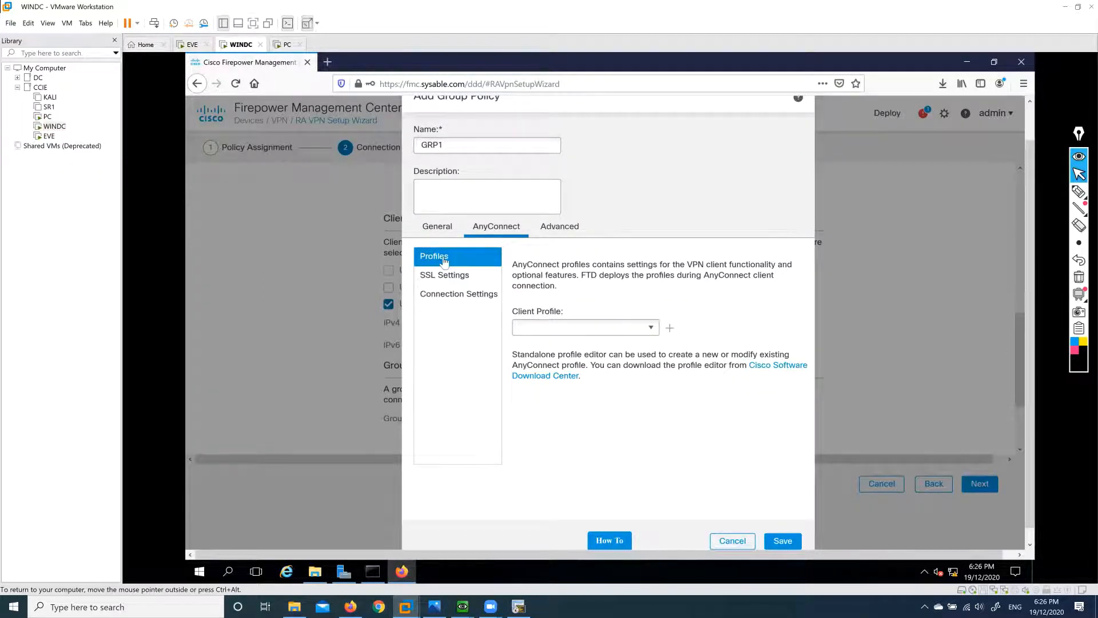
pyautogui.click(653, 331)
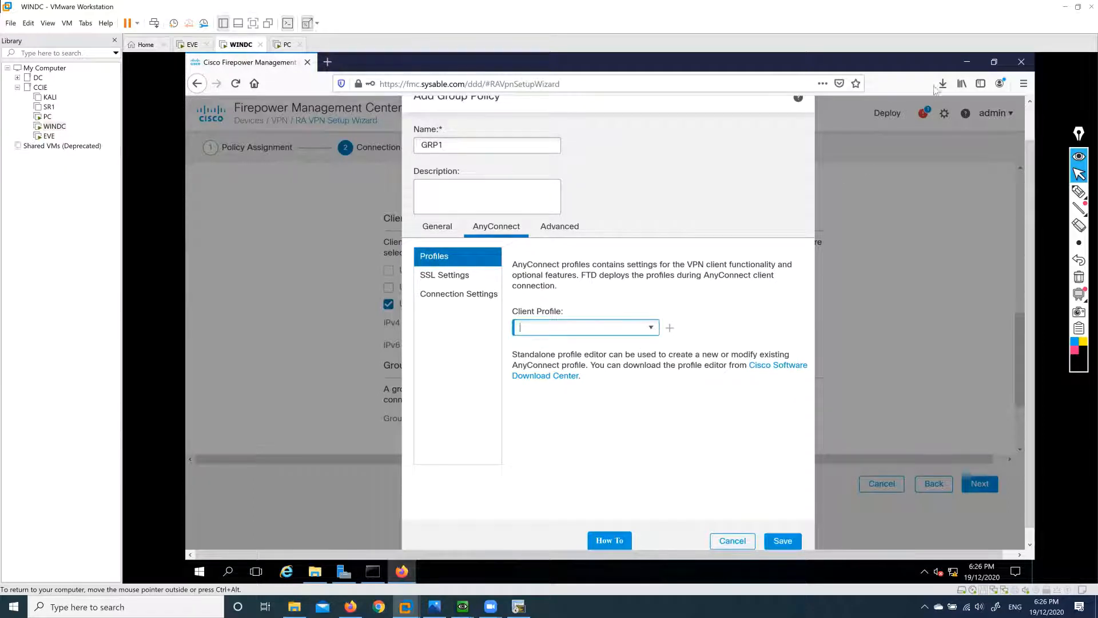
pyautogui.click(670, 328)
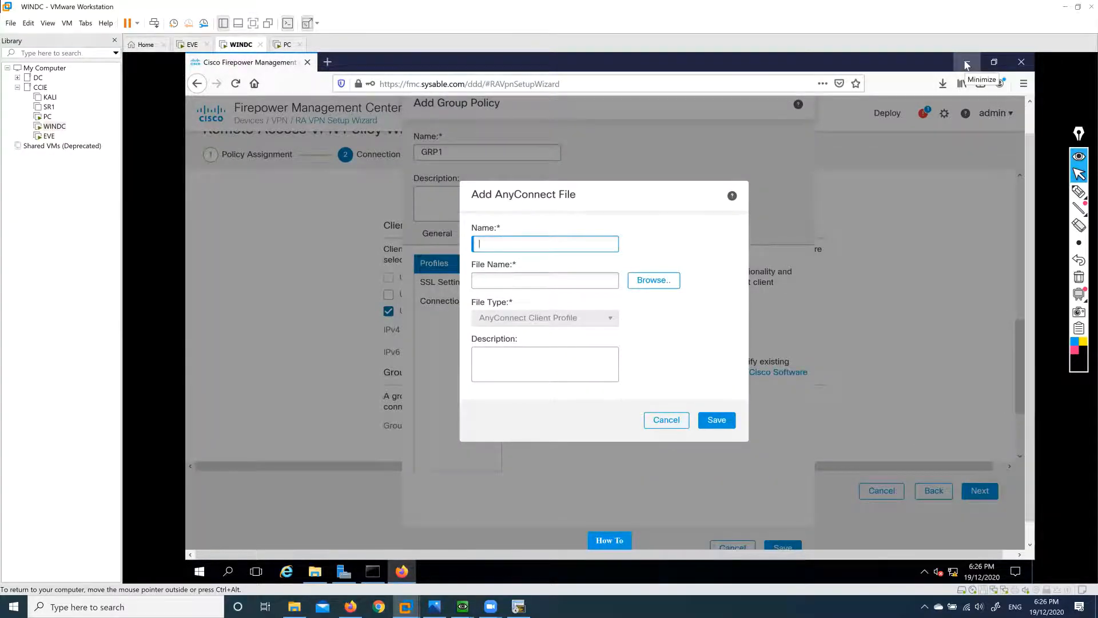
pyautogui.click(966, 61)
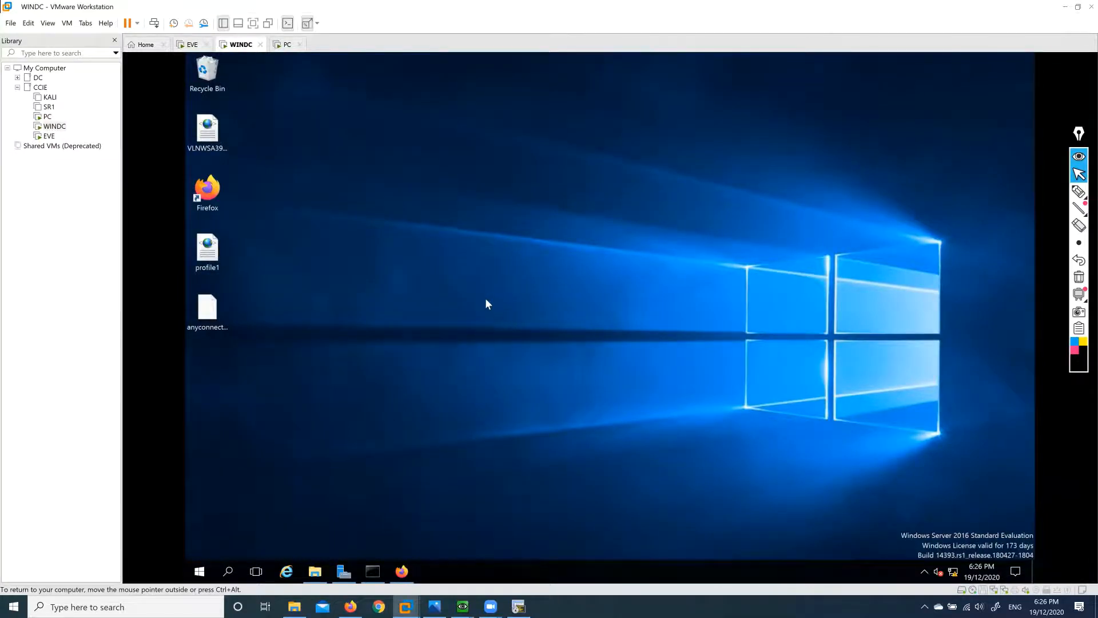
# Open profile1 in Notepad and scroll through its AnyConnect XML settings.
pyautogui.rightClick(208, 253)
pyautogui.moveTo(291, 307)
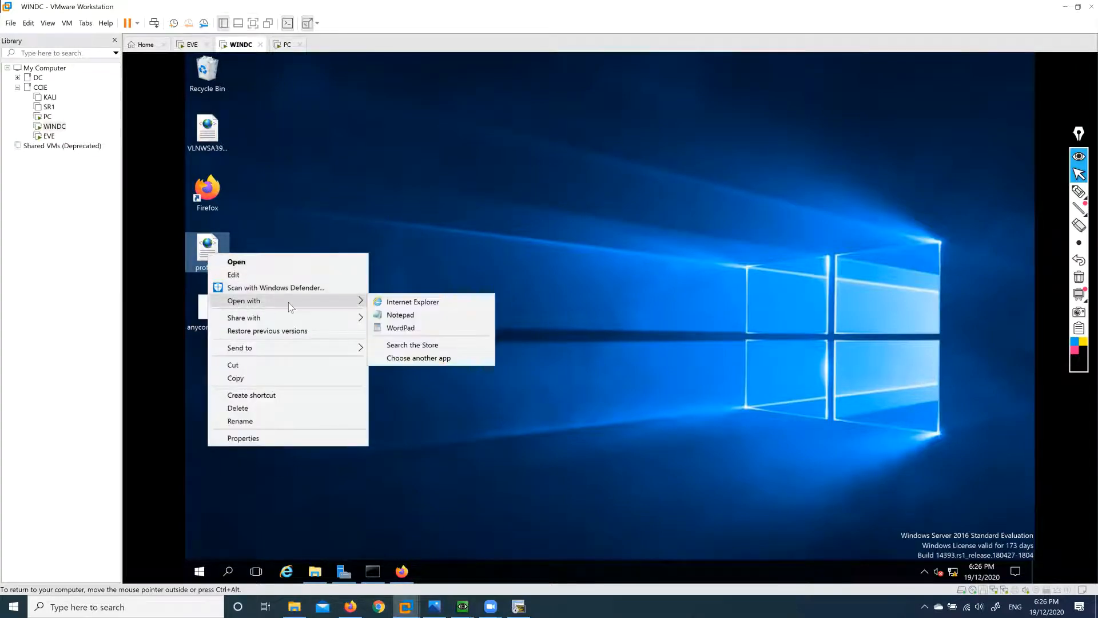
pyautogui.click(400, 314)
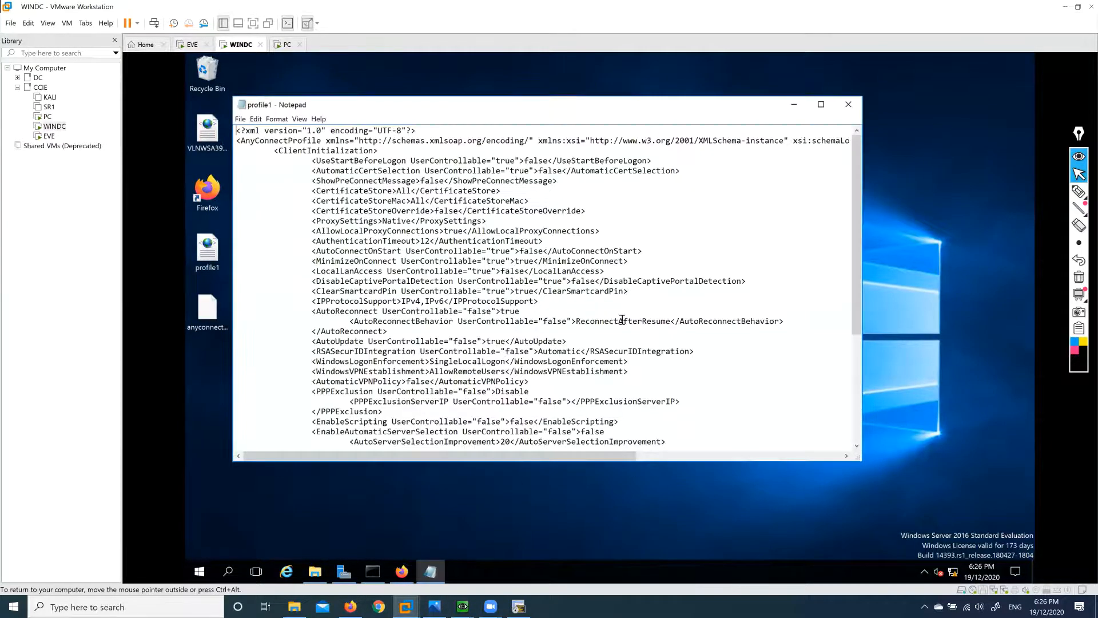
pyautogui.scroll(-6, 599, 300)
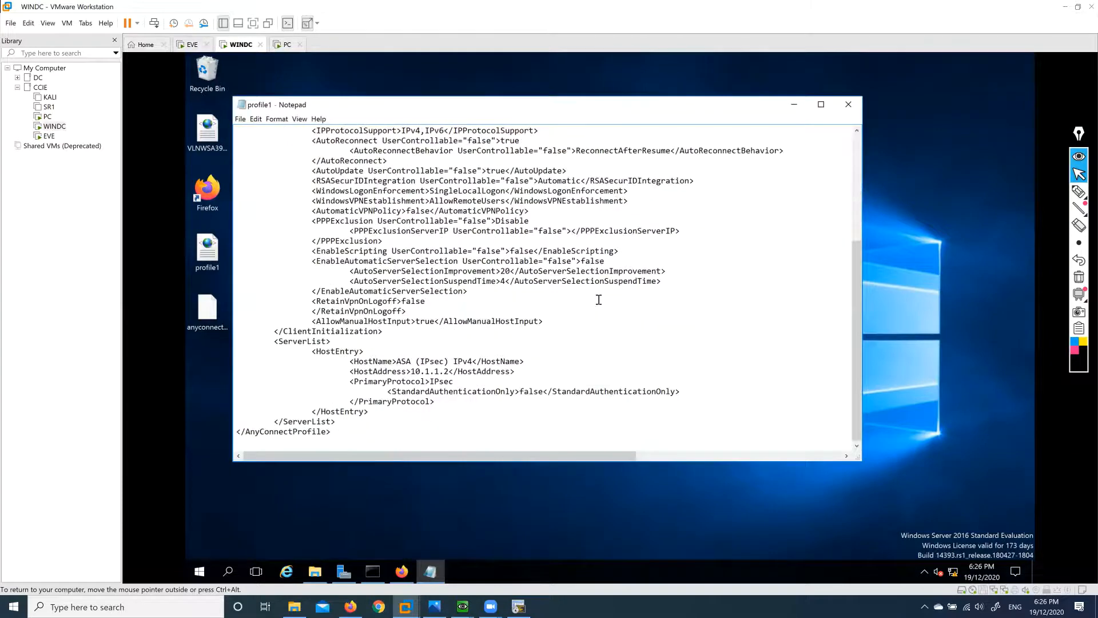
pyautogui.scroll(5, 598, 300)
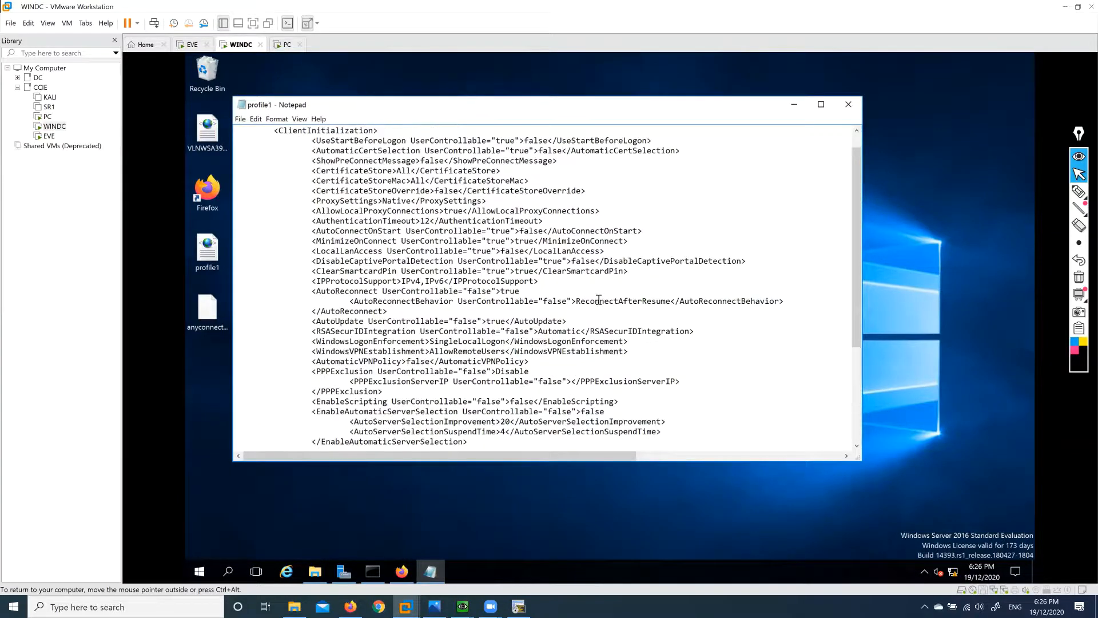
pyautogui.scroll(1, 598, 300)
pyautogui.scroll(-6, 598, 299)
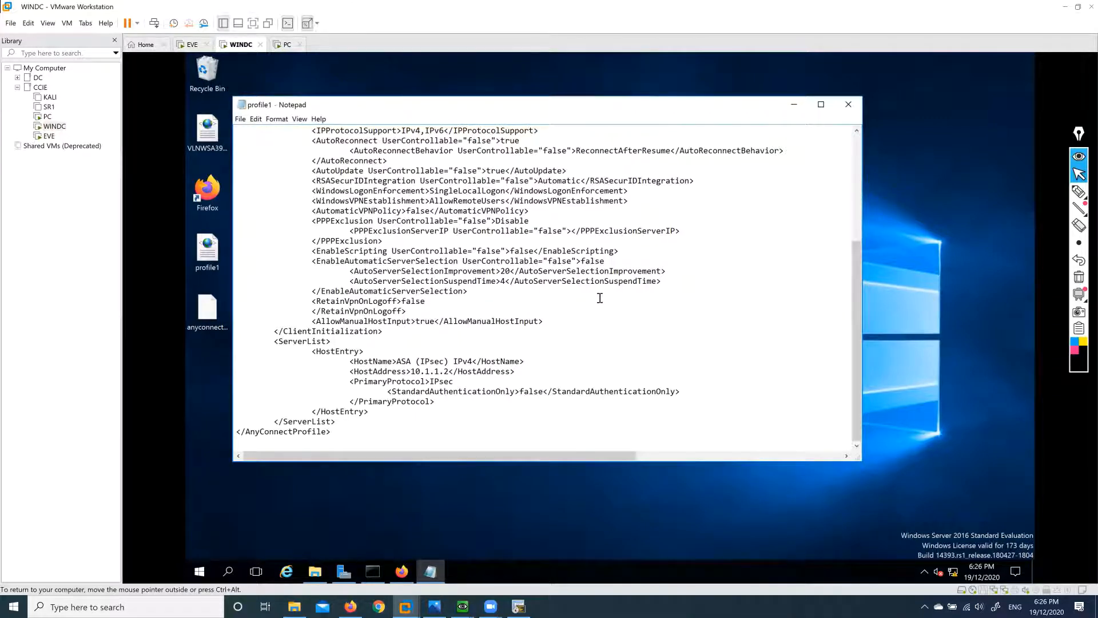
pyautogui.scroll(1, 599, 298)
# Highlight the WindowsVPNEstablishment and HostAddress 10.1.1.2 lines, then close Notepad.
pyautogui.moveTo(314, 231); pyautogui.dragTo(502, 230)
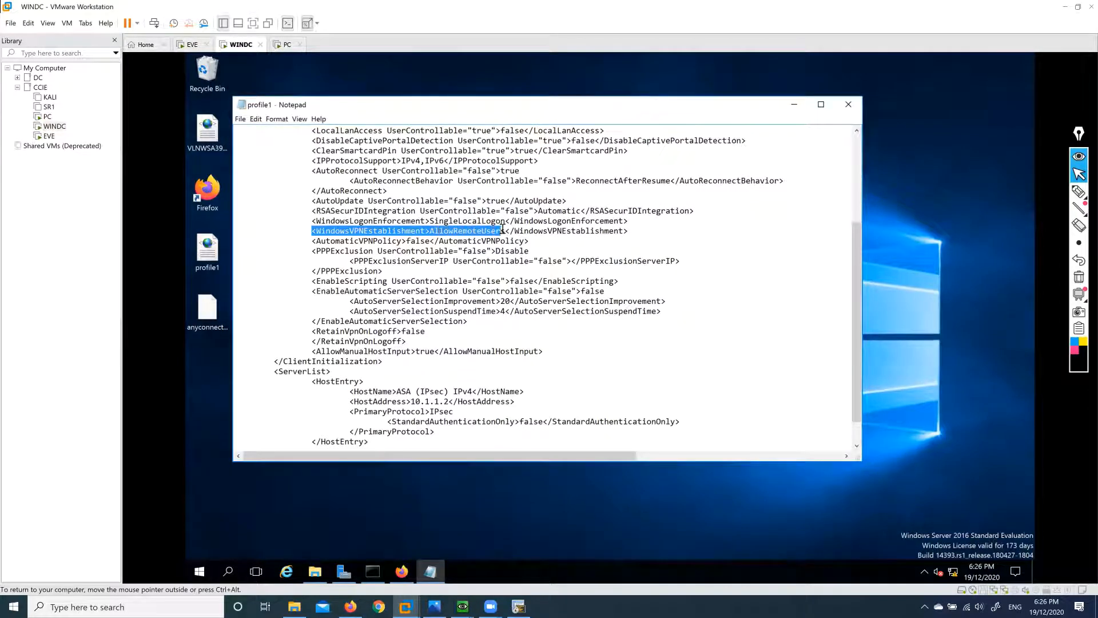
pyautogui.doubleClick(431, 230)
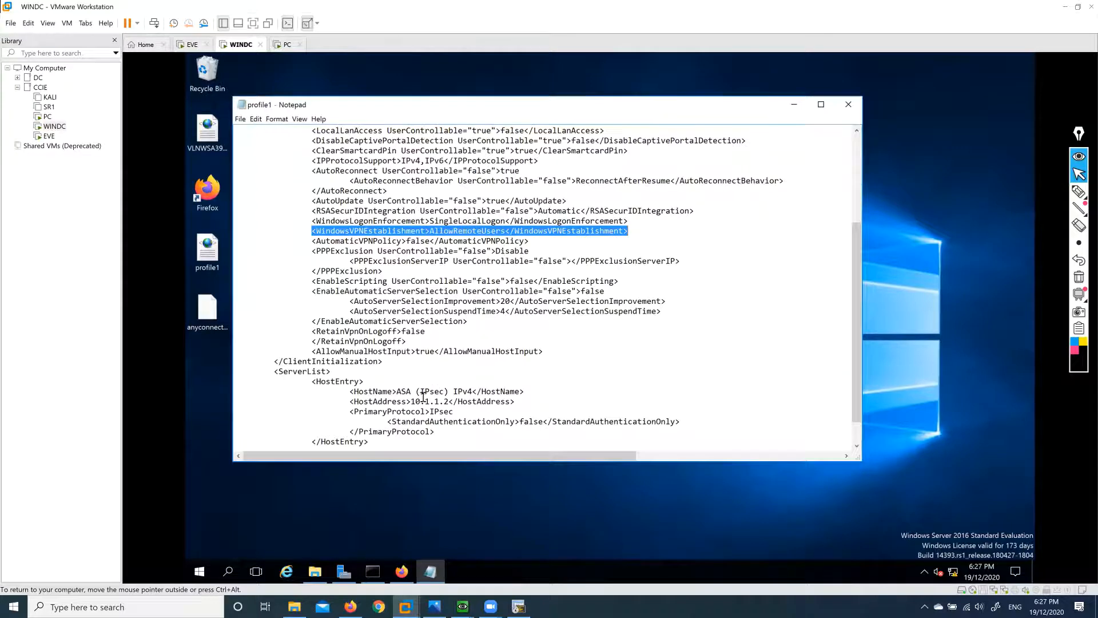
pyautogui.moveTo(349, 401); pyautogui.dragTo(517, 402)
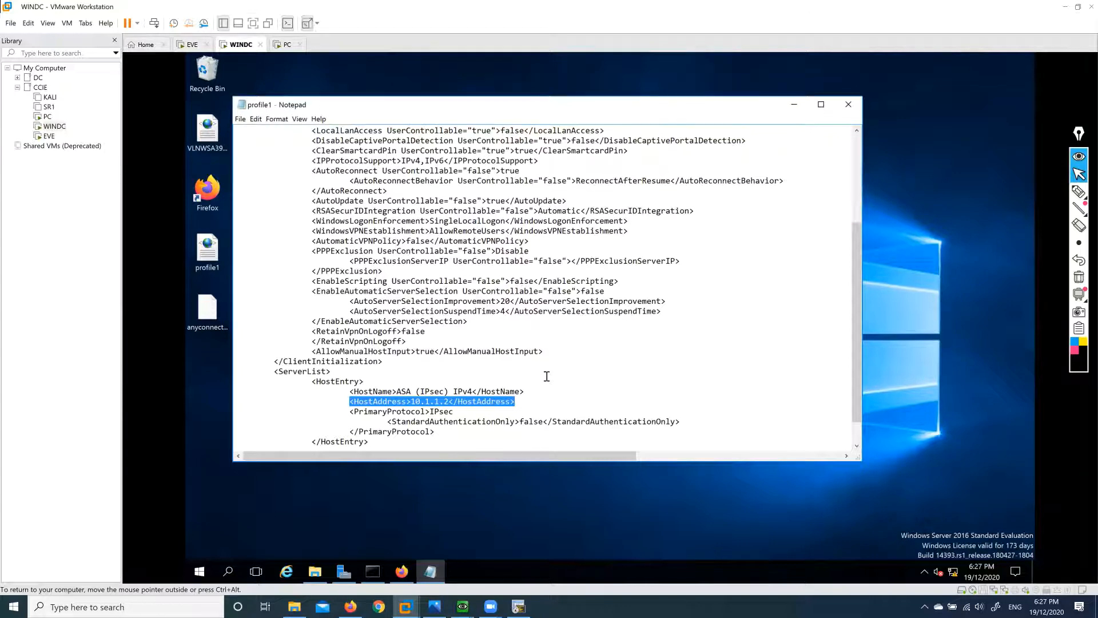
pyautogui.scroll(4, 546, 376)
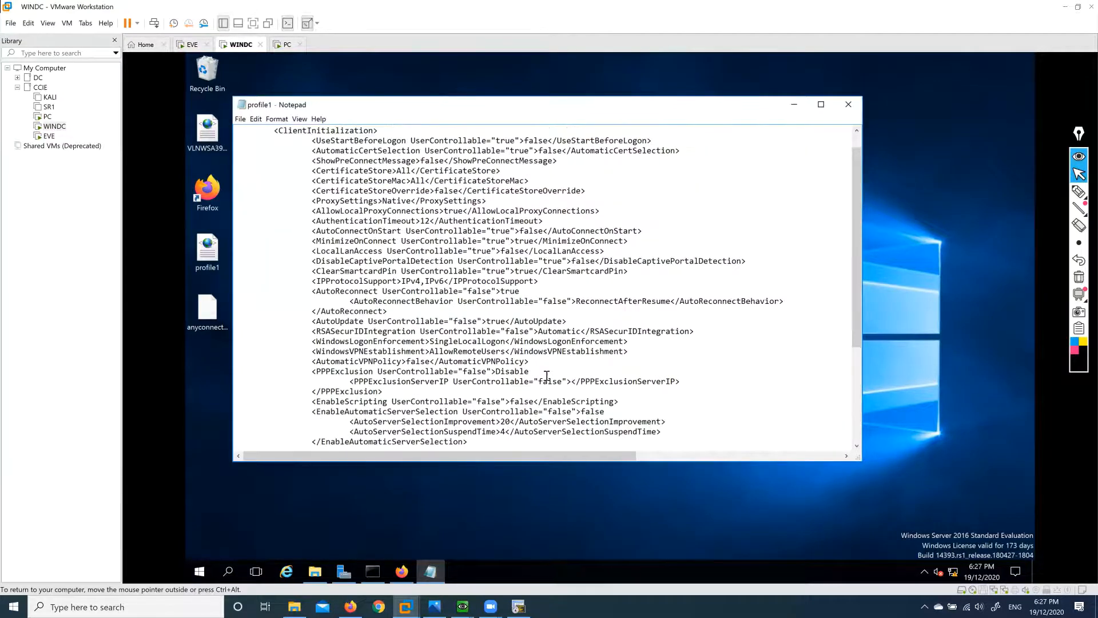
pyautogui.scroll(1, 546, 376)
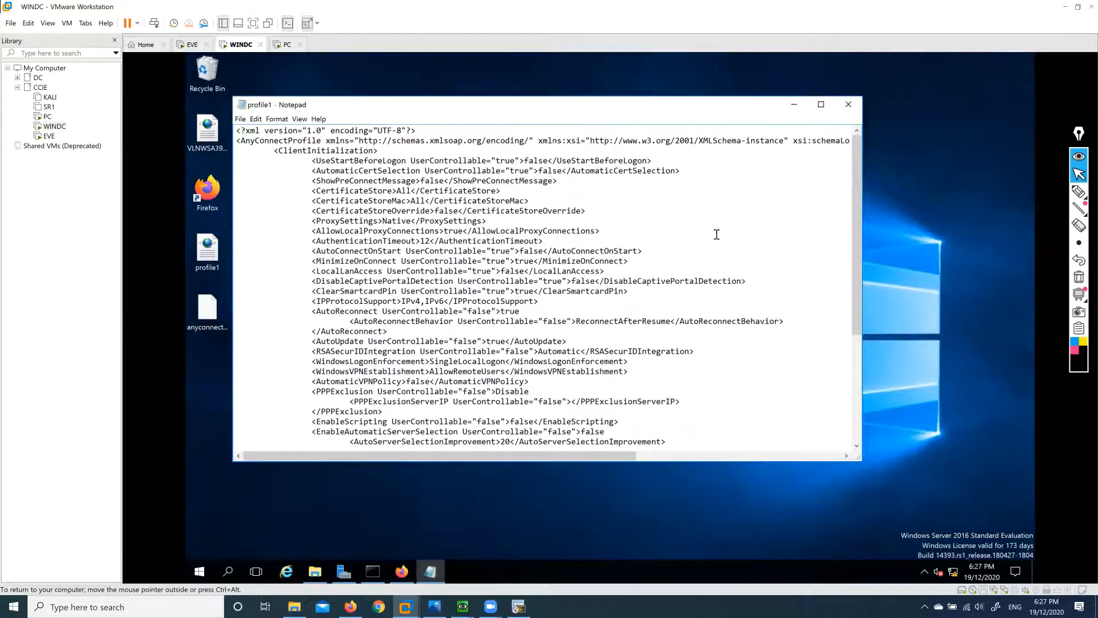
pyautogui.click(849, 105)
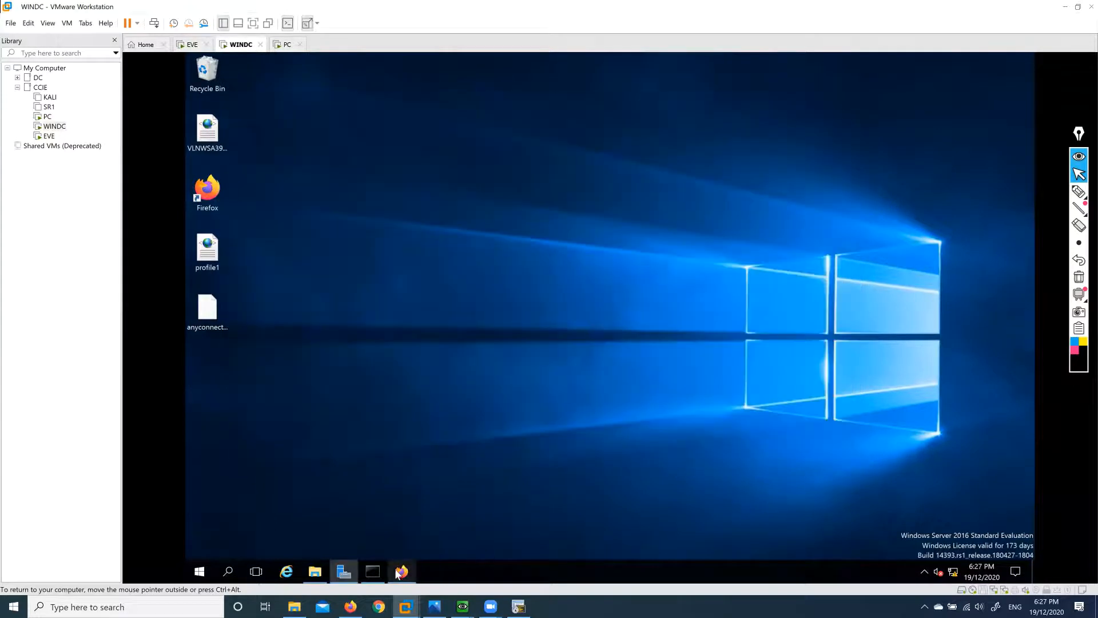
# Upload profile1.xml as an AnyConnect file named profile1, without the .xml extension.
pyautogui.click(400, 571)
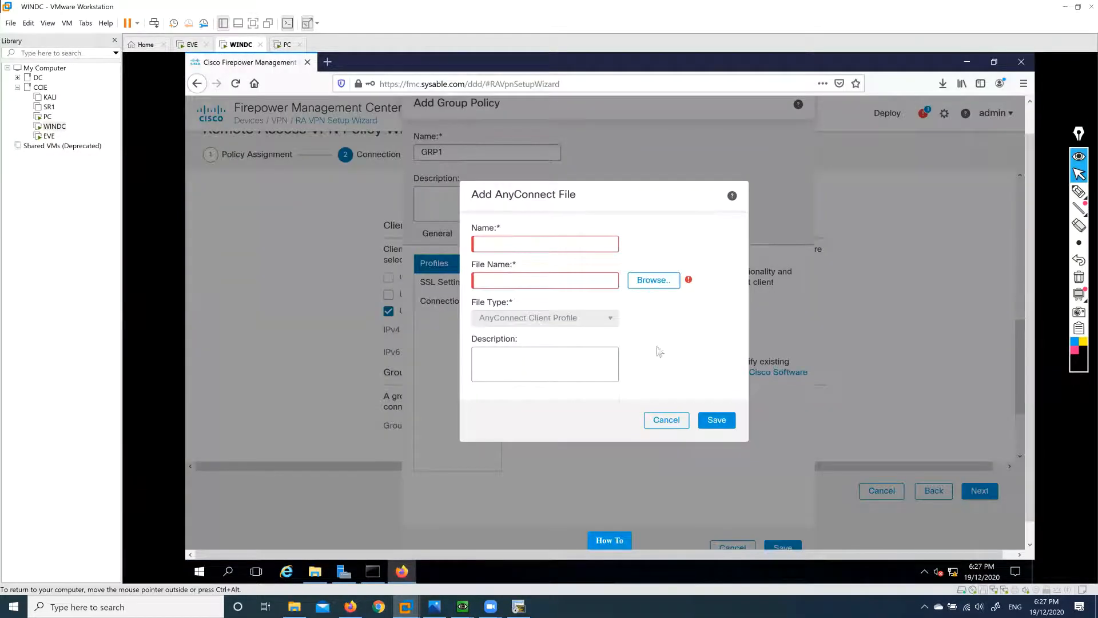
pyautogui.click(654, 280)
pyautogui.click(429, 146)
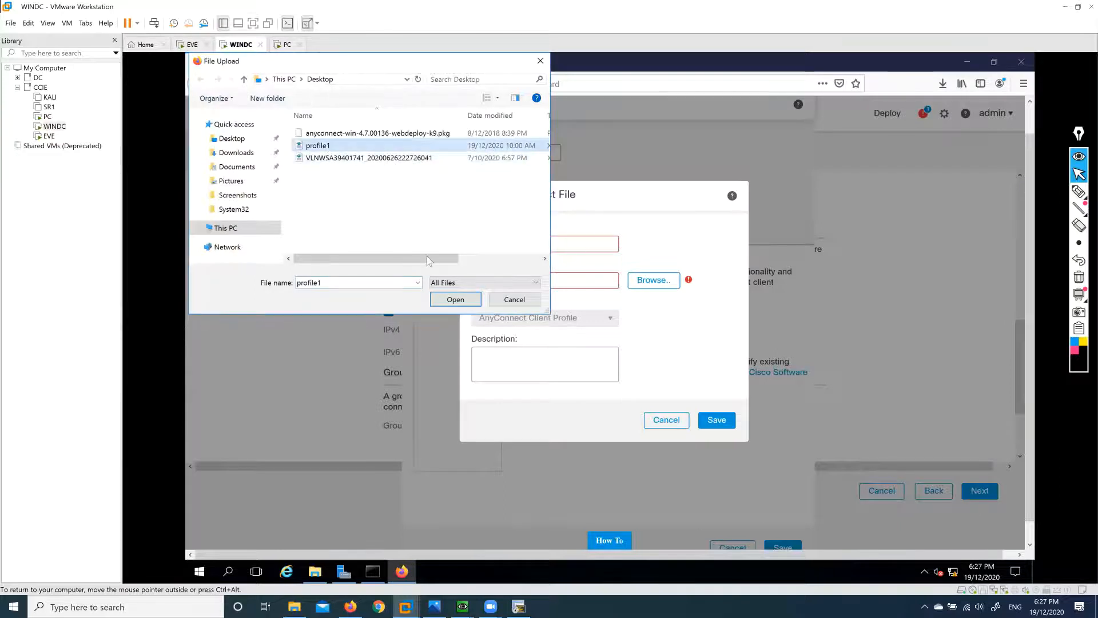
pyautogui.click(455, 299)
pyautogui.click(545, 246)
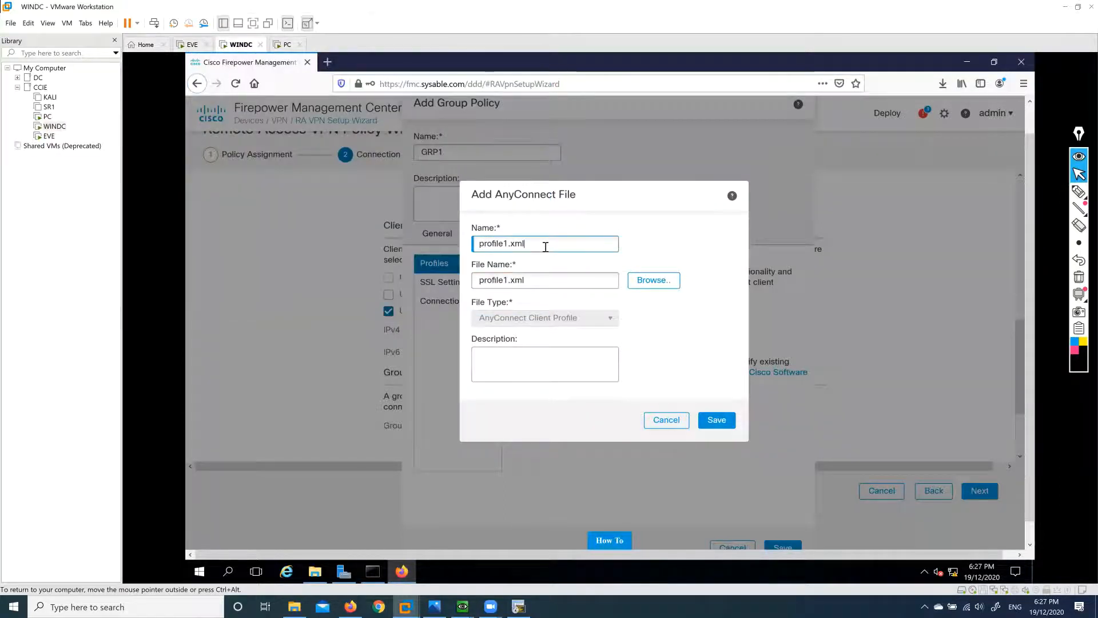
pyautogui.press('BackSpace')
pyautogui.press('BackSpace')
pyautogui.press('BackSpace')
pyautogui.press('BackSpace')
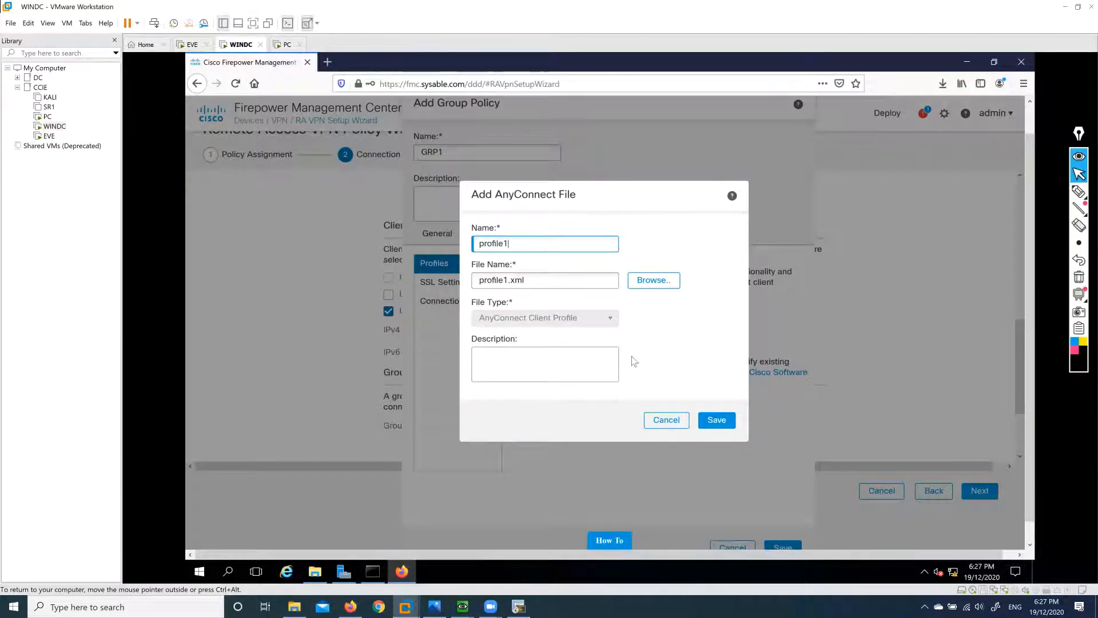
pyautogui.click(717, 420)
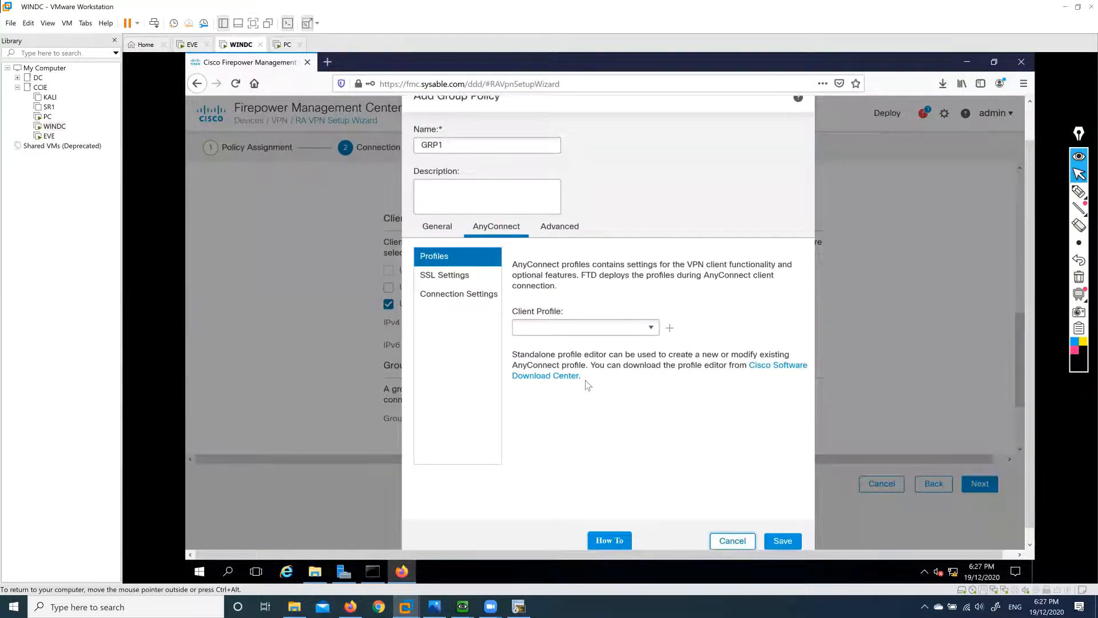
# Choose profile1 as GRP1's AnyConnect client profile.
pyautogui.click(648, 328)
pyautogui.click(565, 344)
pyautogui.click(650, 327)
pyautogui.click(585, 350)
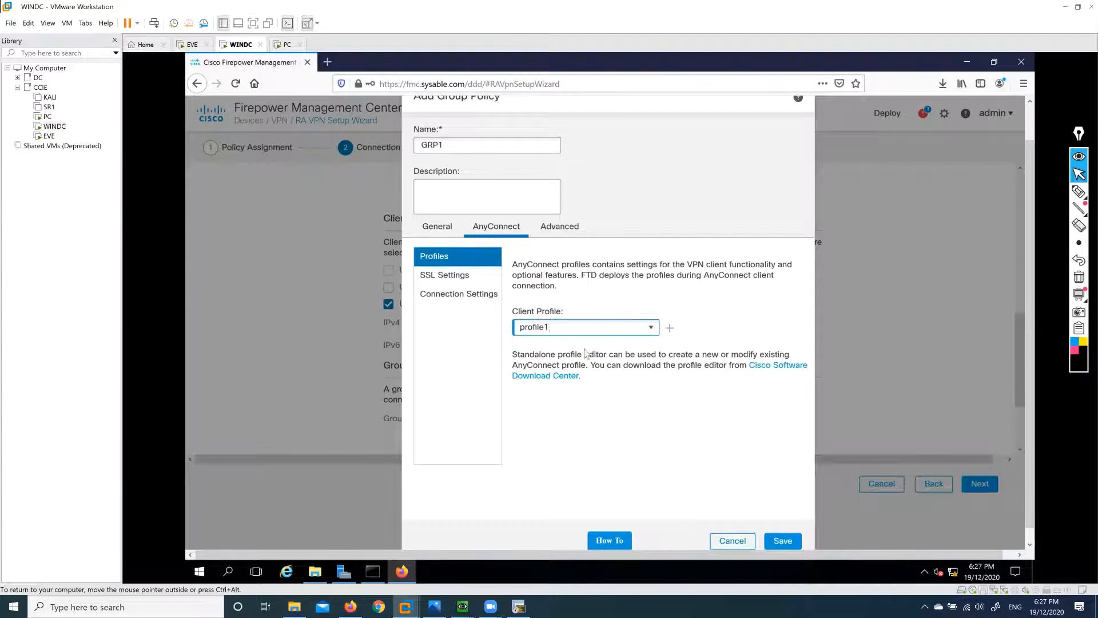
# Review GRP1's SSL settings, keeping SSL and DTLS compression Disabled, and view connection settings.
pyautogui.click(449, 282)
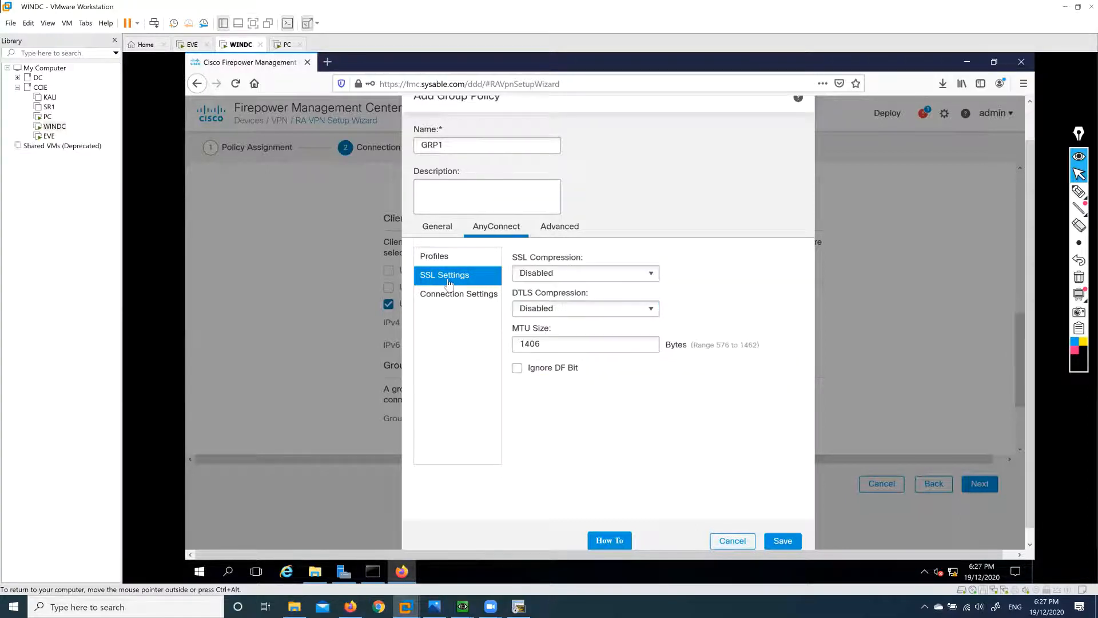
pyautogui.click(451, 265)
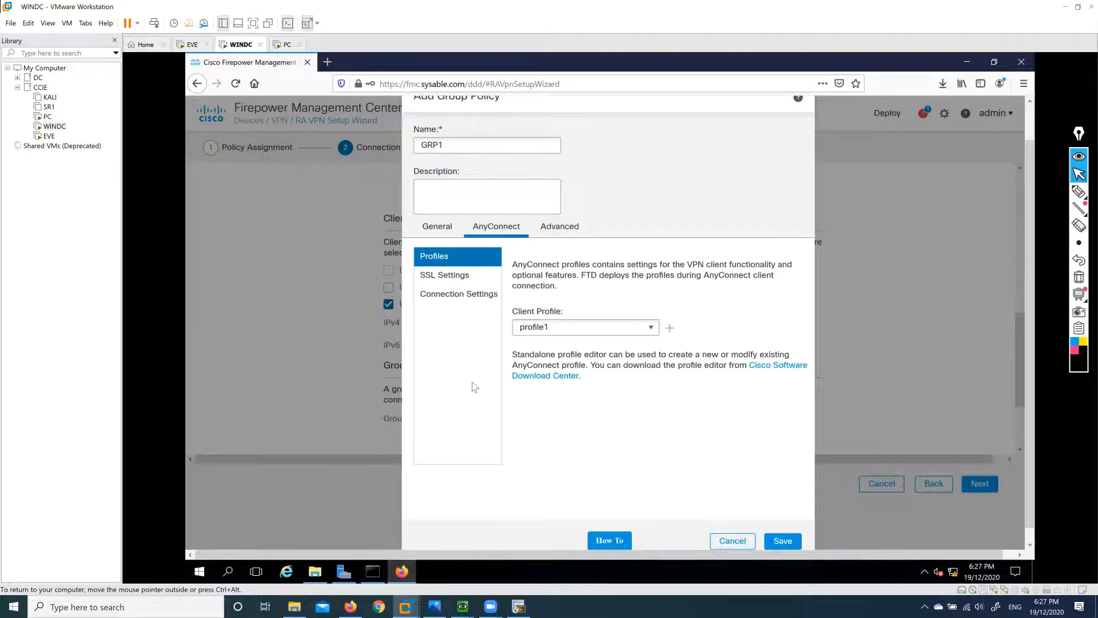
pyautogui.click(449, 283)
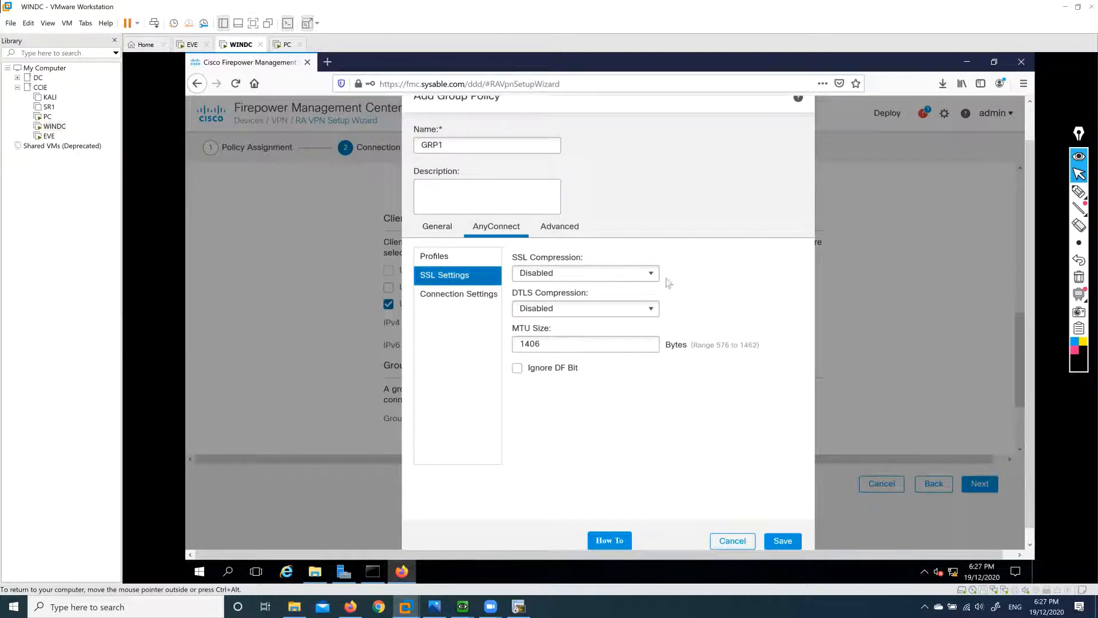
pyautogui.click(648, 274)
pyautogui.click(590, 279)
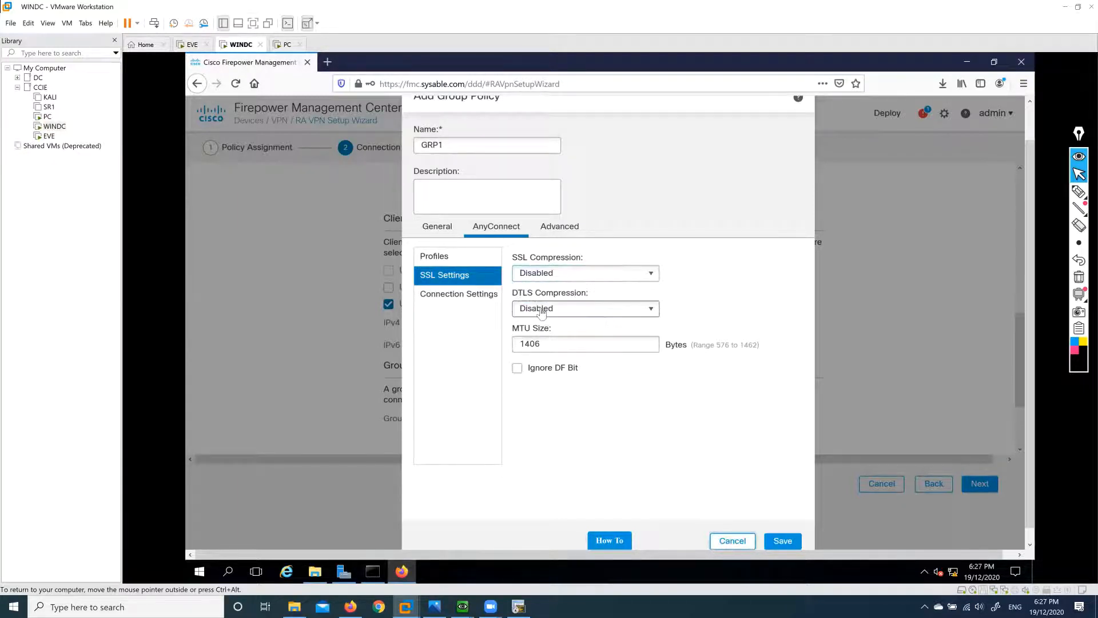
pyautogui.click(595, 280)
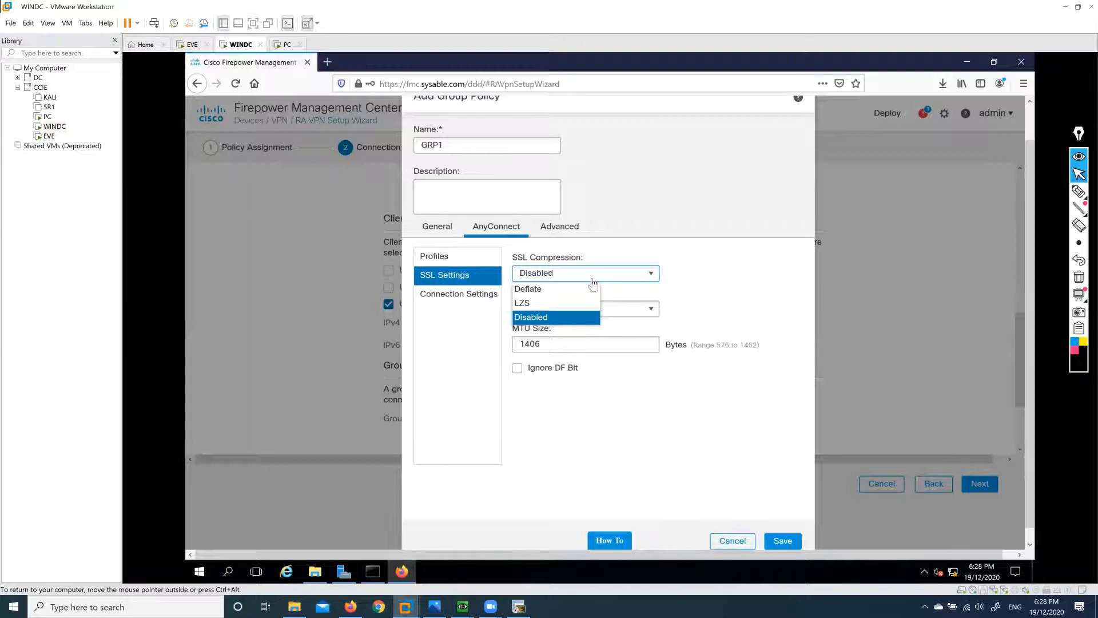
pyautogui.click(718, 289)
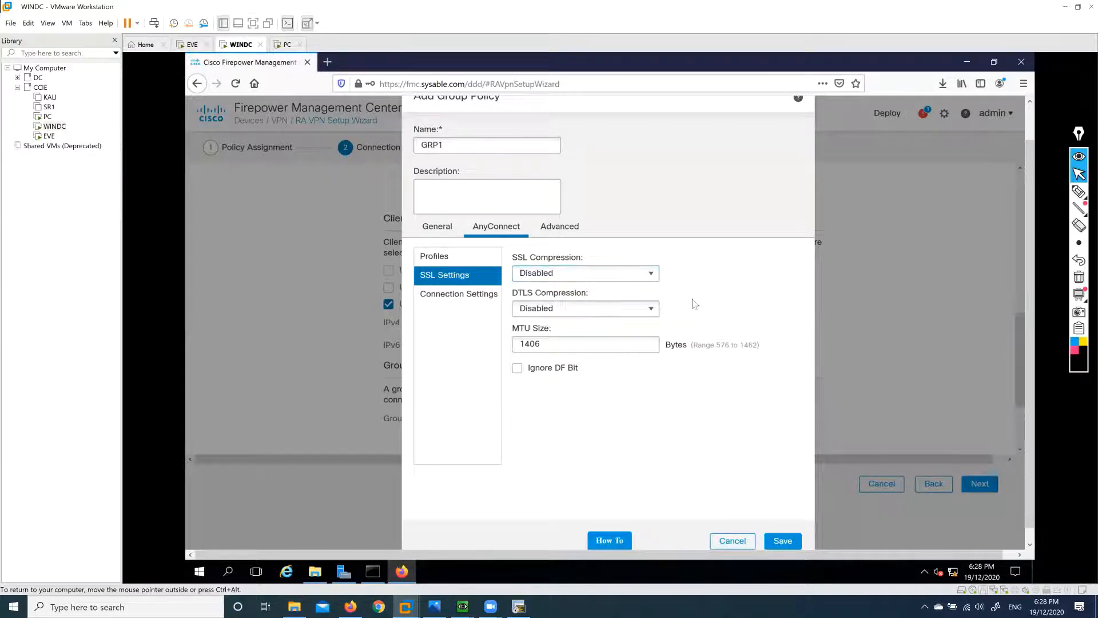
pyautogui.click(646, 311)
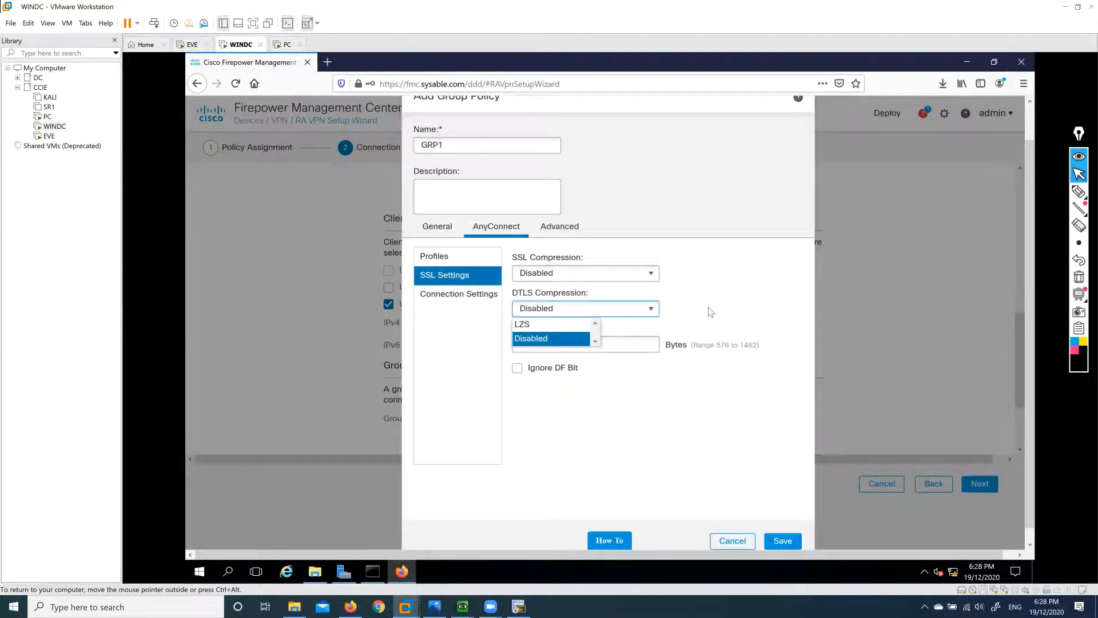
pyautogui.click(572, 309)
pyautogui.click(468, 295)
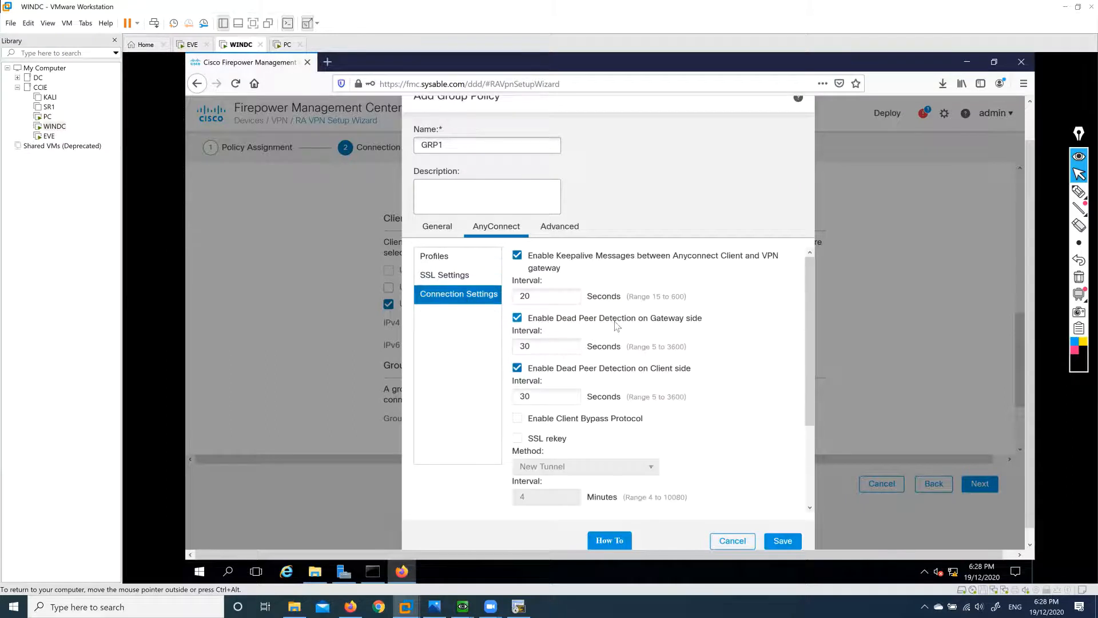
pyautogui.scroll(-3, 608, 371)
# Try LZS and Deflate SSL compression, then set it back to Disabled and go to Advanced.
pyautogui.click(568, 231)
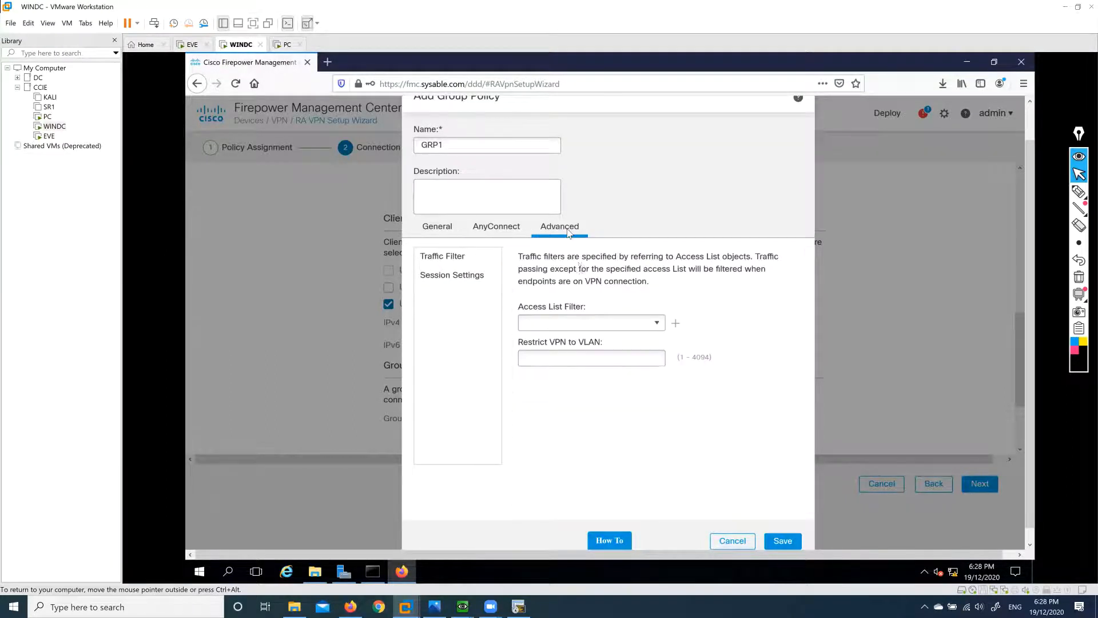
pyautogui.click(491, 232)
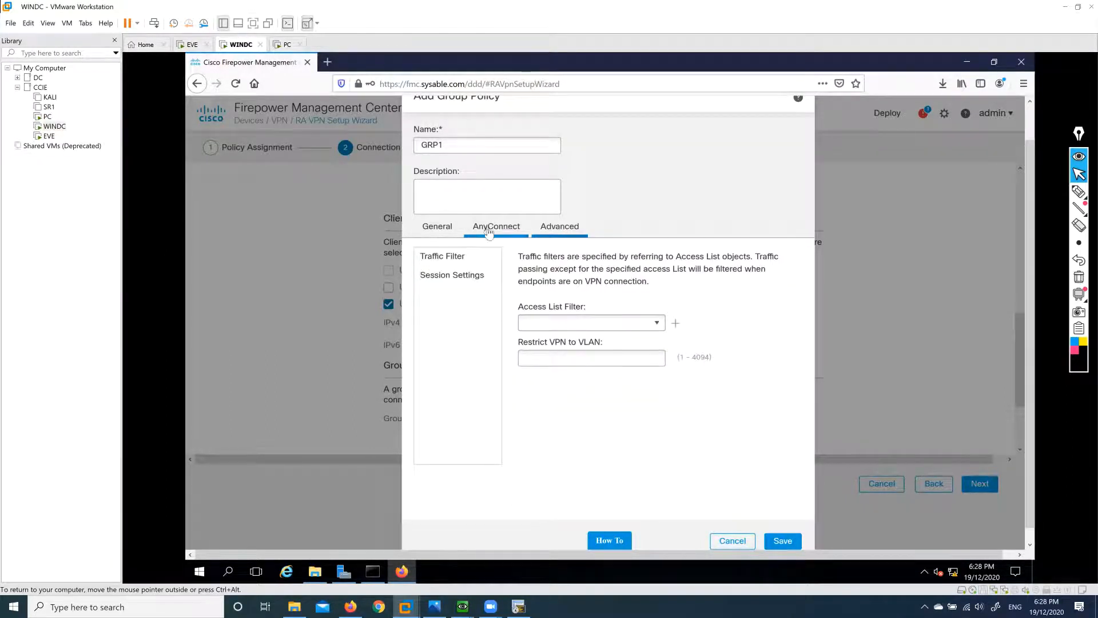
pyautogui.click(462, 281)
pyautogui.click(570, 274)
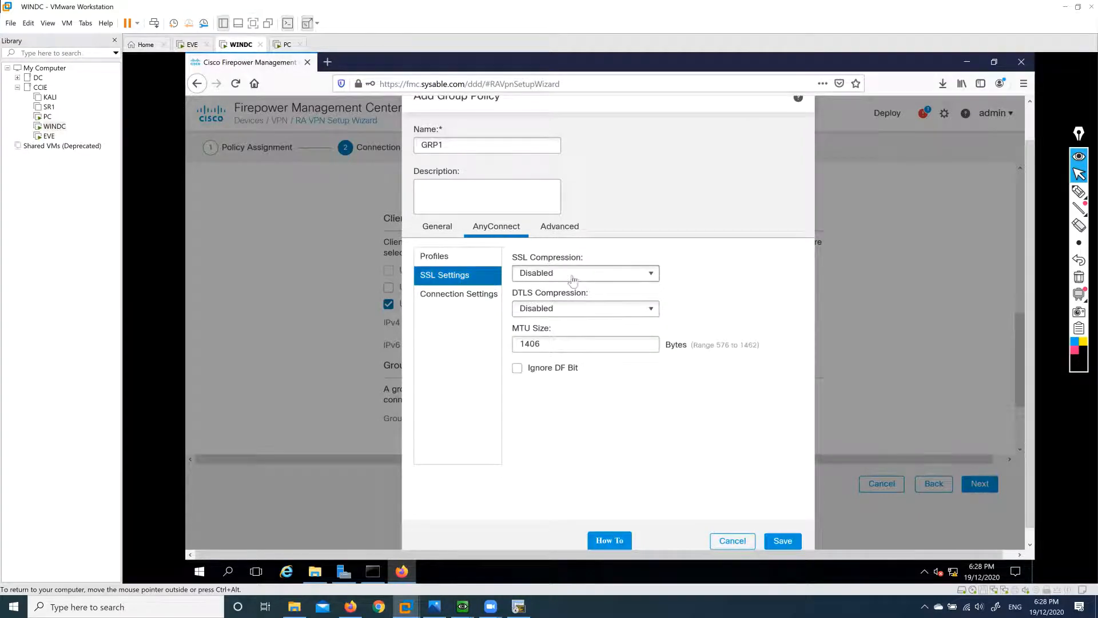
pyautogui.click(531, 304)
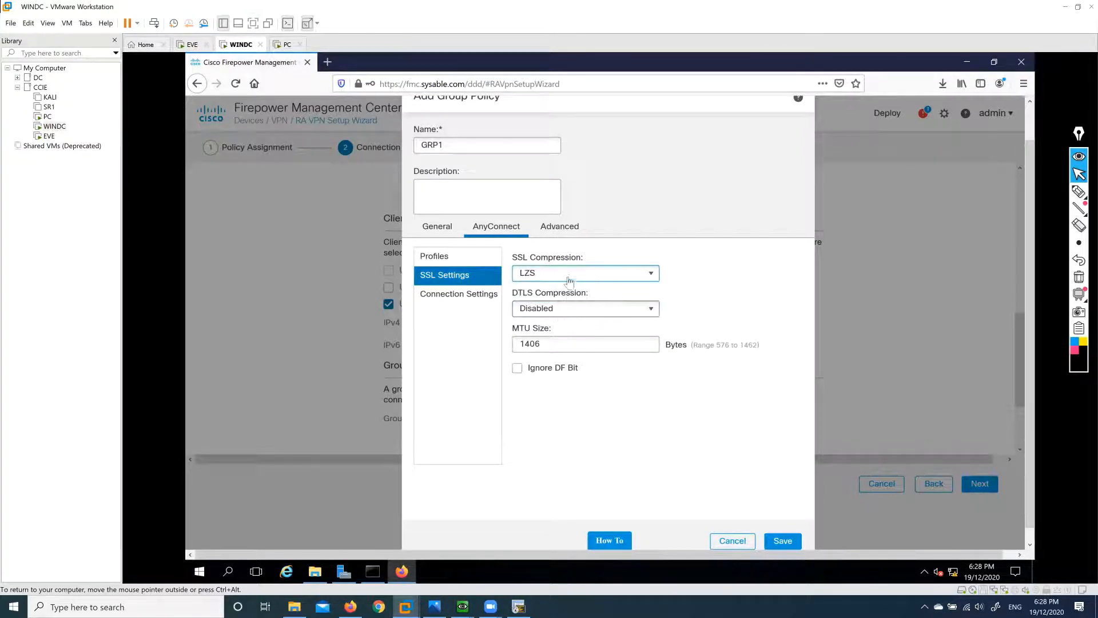
pyautogui.click(543, 296)
pyautogui.click(541, 295)
pyautogui.click(553, 280)
pyautogui.click(542, 294)
pyautogui.click(553, 279)
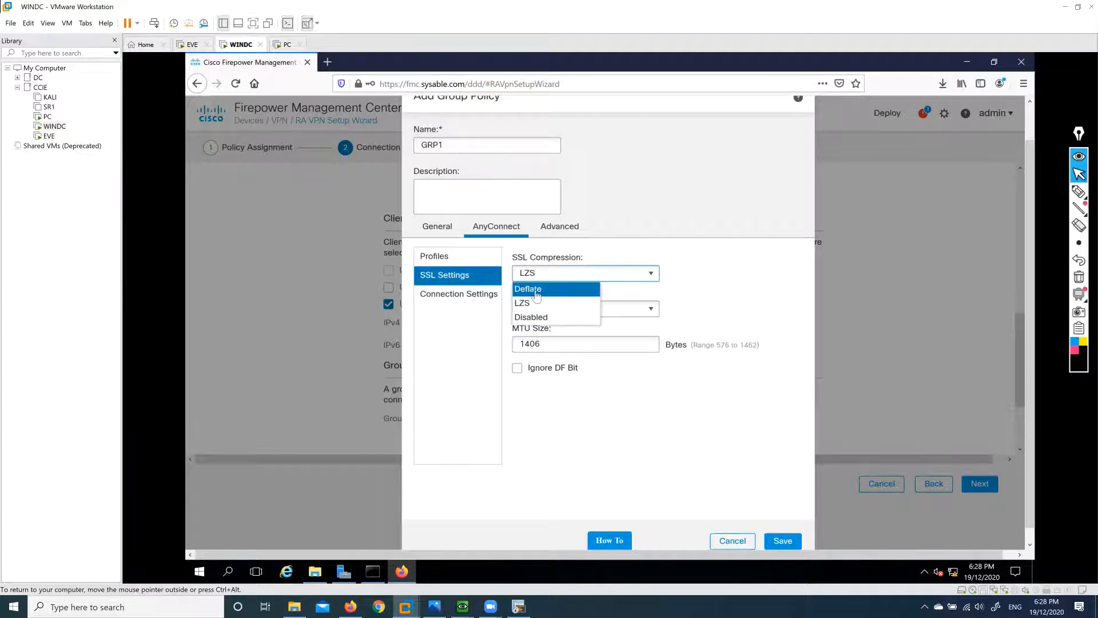
pyautogui.click(535, 289)
pyautogui.click(586, 275)
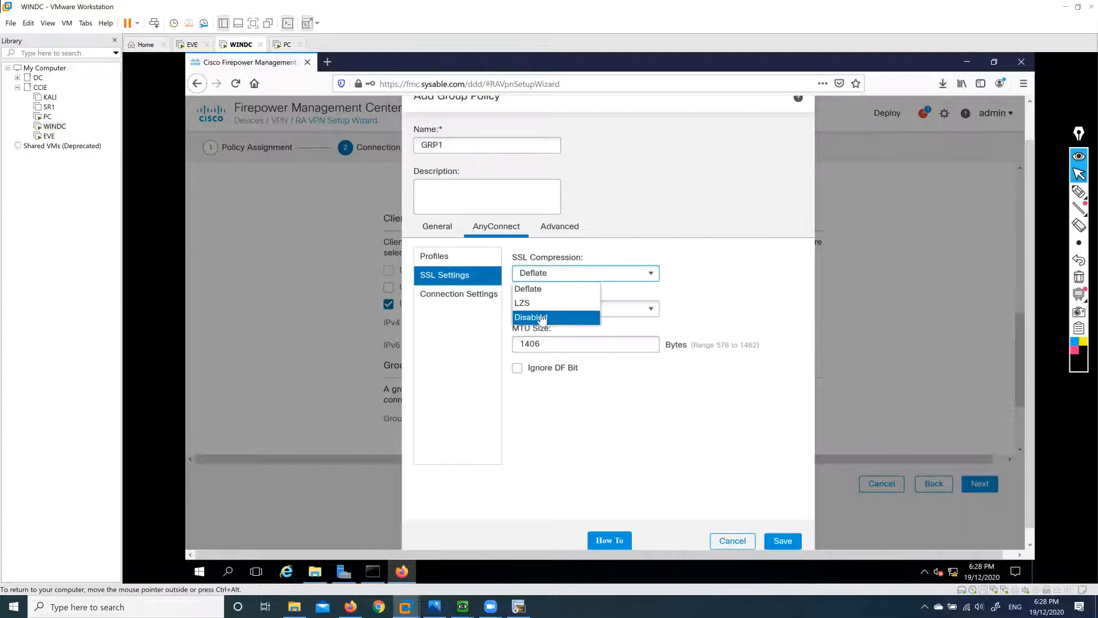
pyautogui.click(542, 317)
pyautogui.click(553, 237)
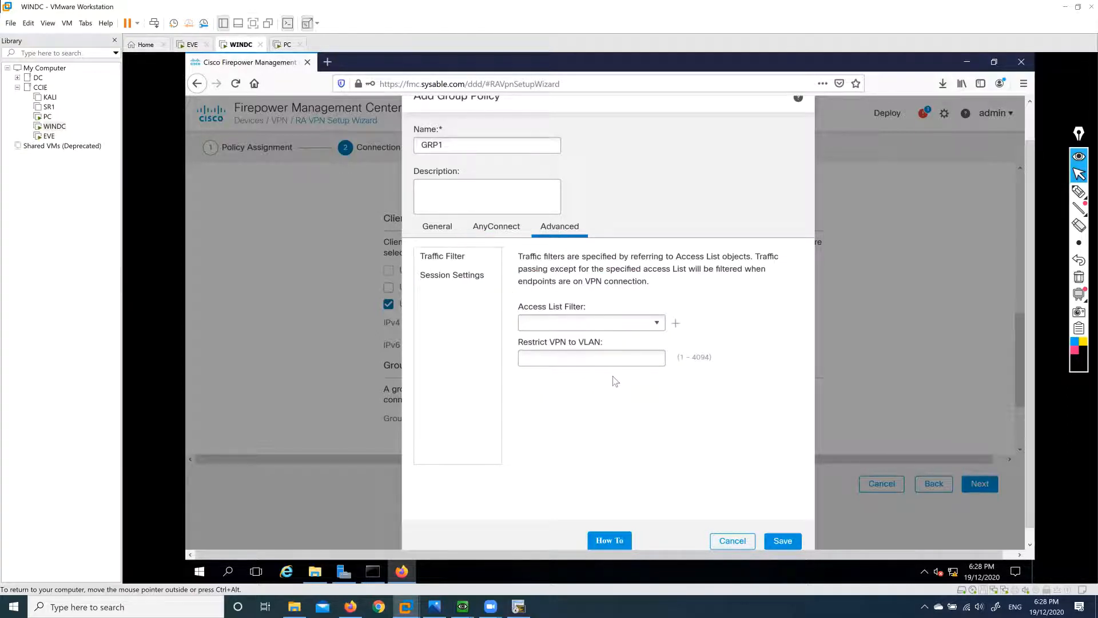
# Begin a new traffic-filter access list for GRP1, then cancel it, leaving no filter.
pyautogui.click(466, 259)
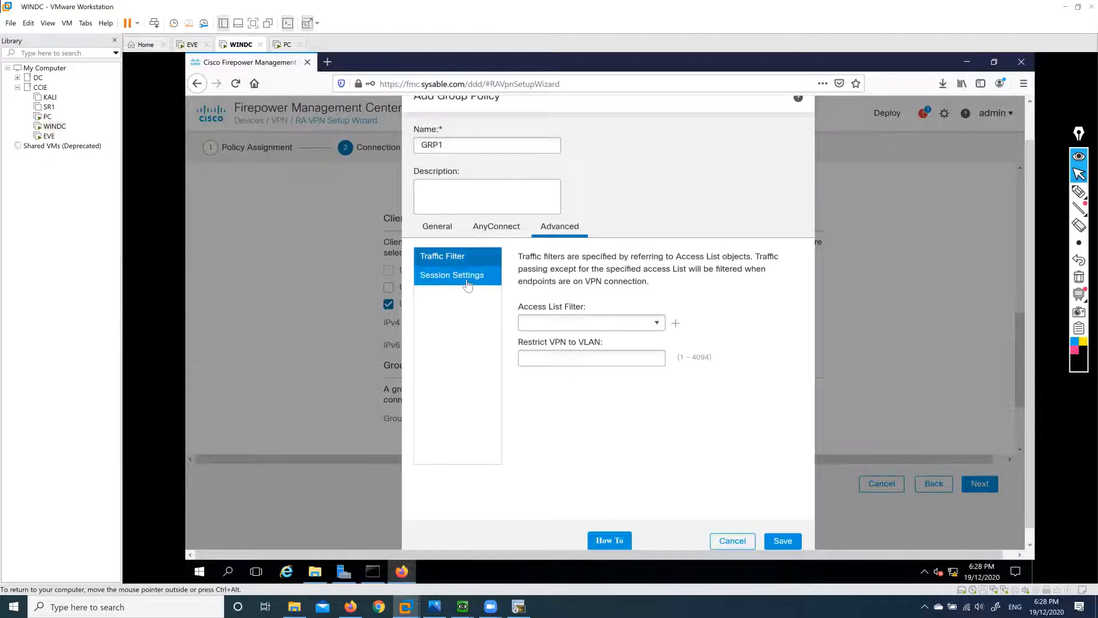
pyautogui.click(656, 324)
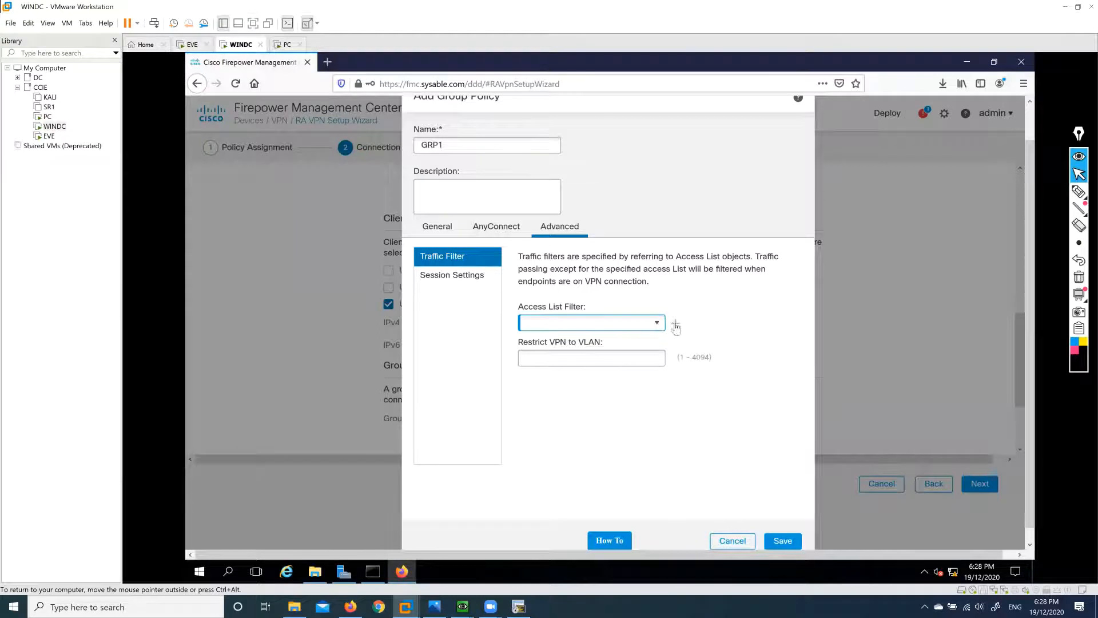
pyautogui.click(676, 326)
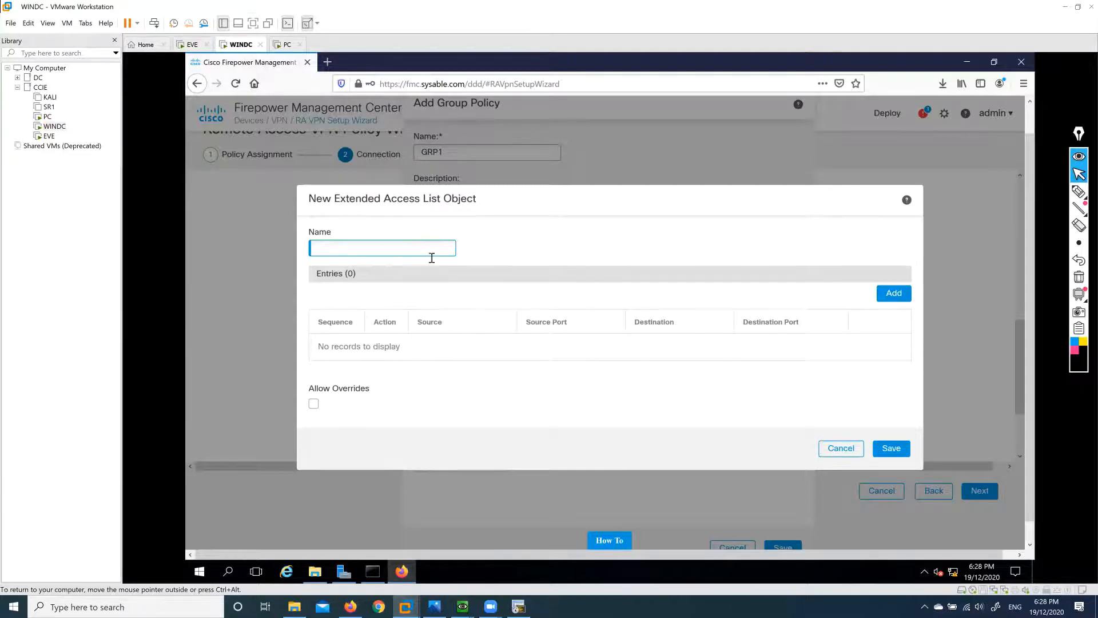
pyautogui.click(841, 448)
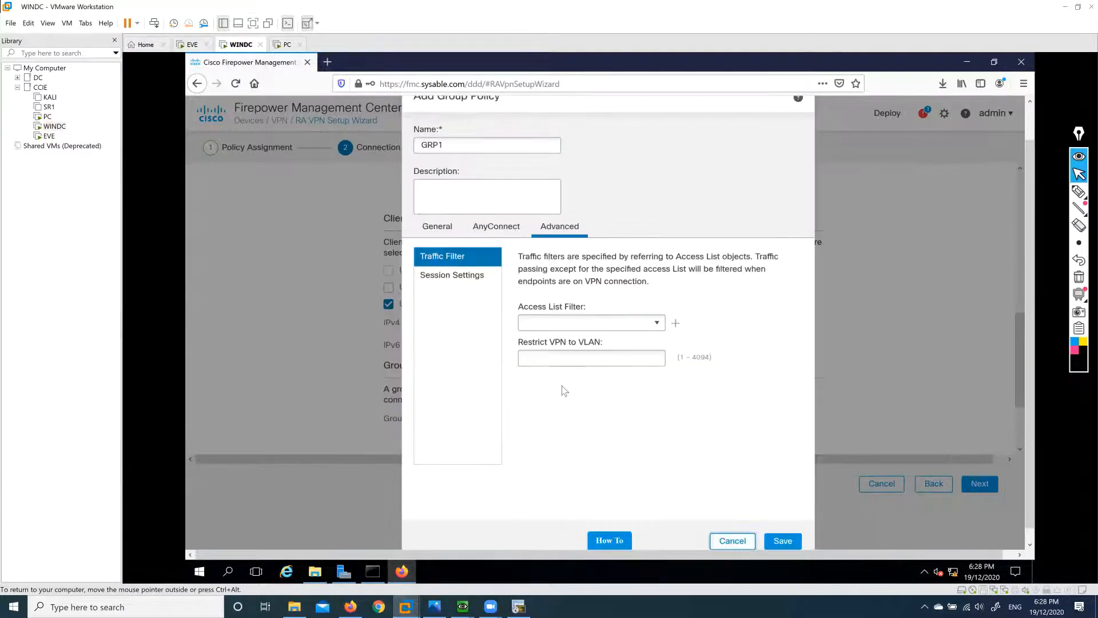
# Set access hours to Unrestricted, keep idle timeout 30, and save GRP1.
pyautogui.click(466, 275)
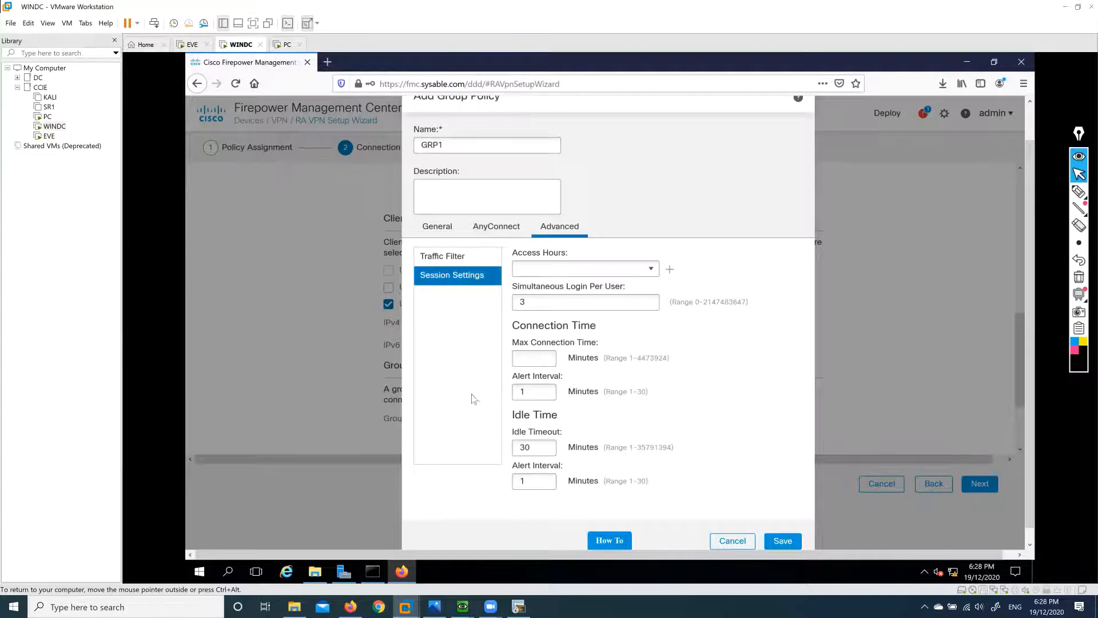
pyautogui.click(652, 271)
pyautogui.scroll(-1, 655, 346)
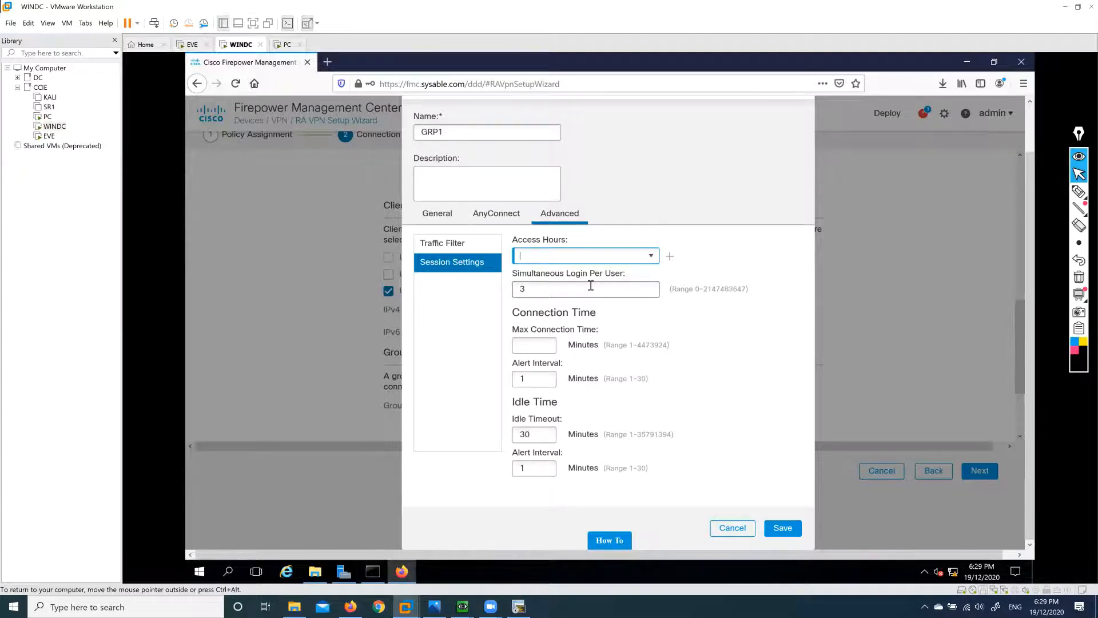
pyautogui.doubleClick(535, 433)
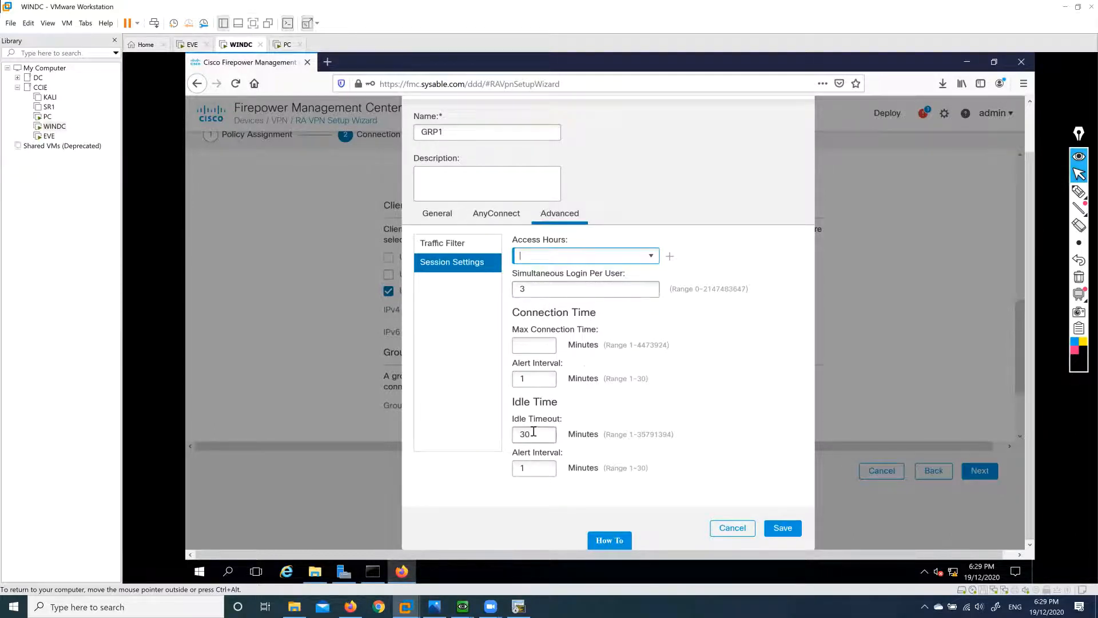
pyautogui.click(691, 408)
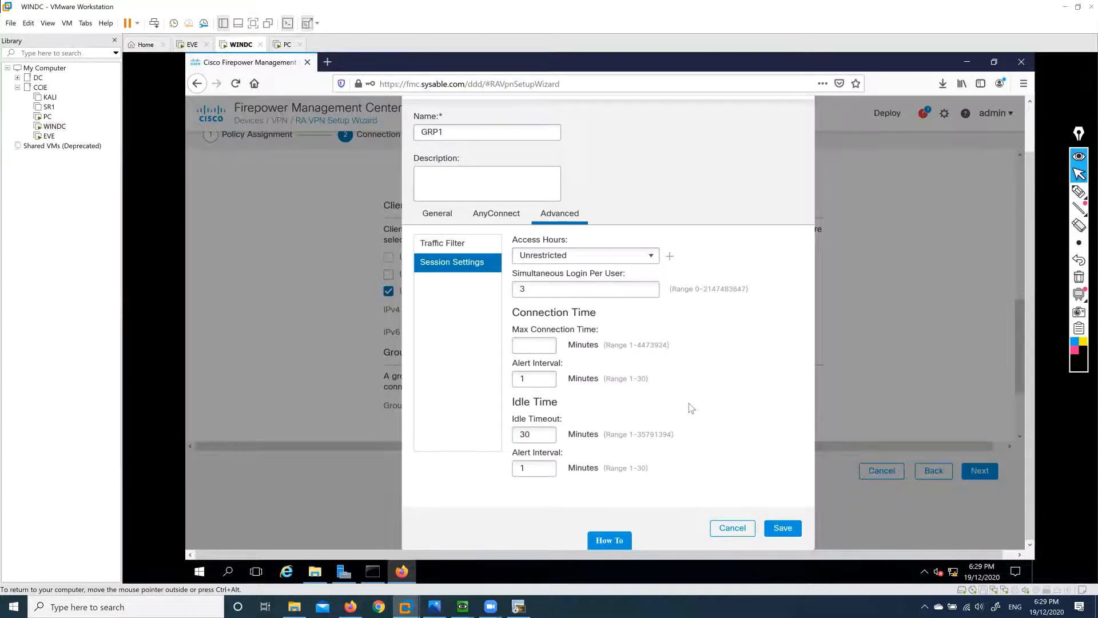
pyautogui.scroll(2, 692, 409)
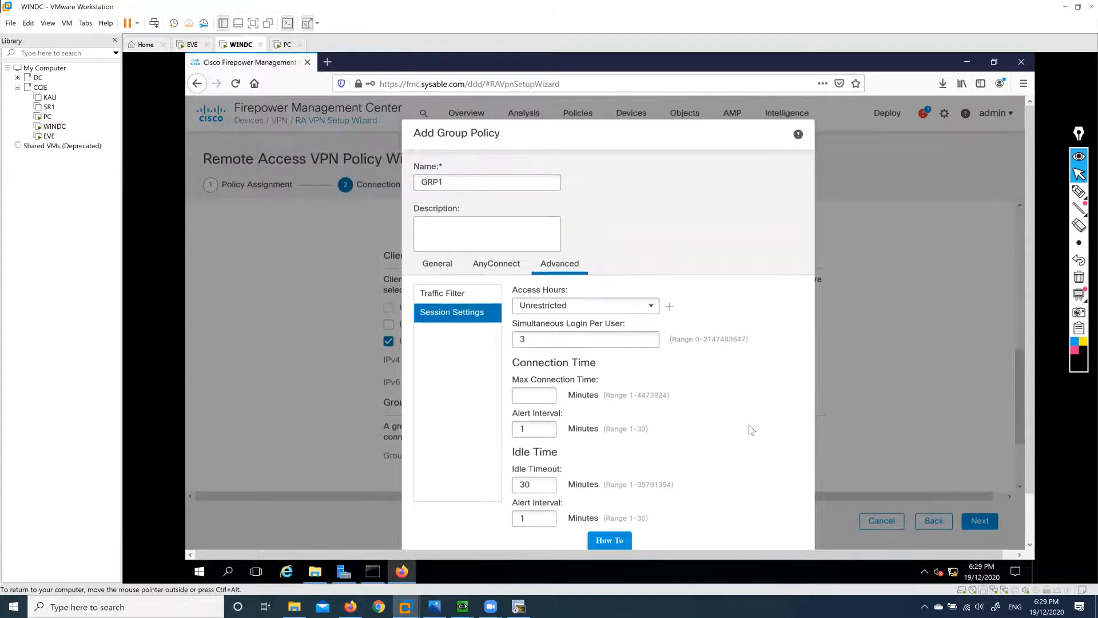
pyautogui.scroll(-2, 749, 423)
pyautogui.click(779, 528)
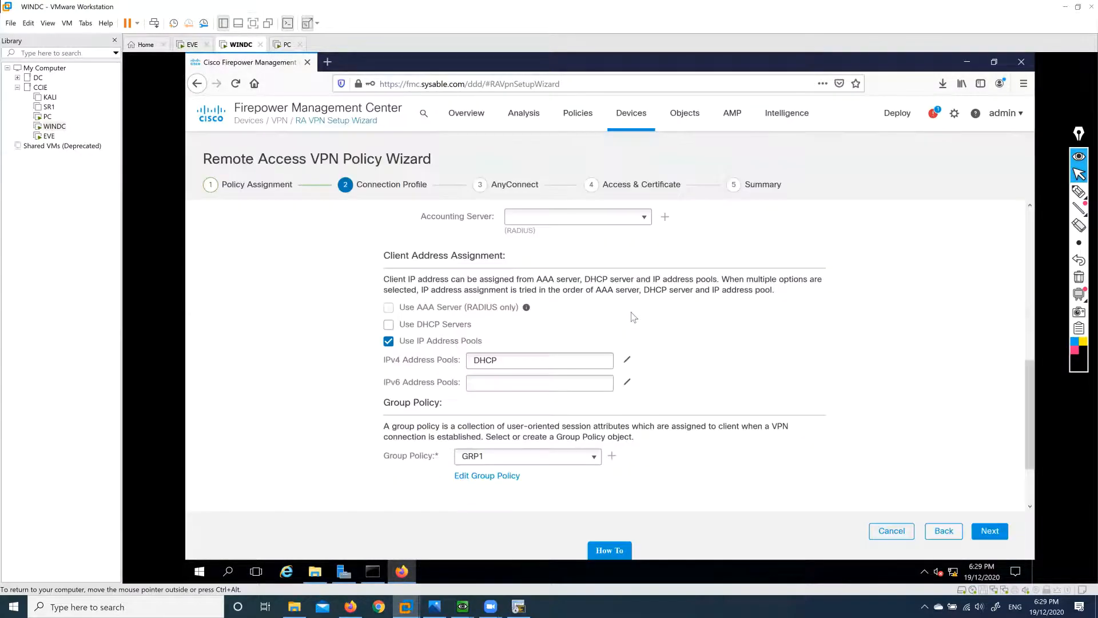
# Add anyconnect-win-4.7.00136-webdeploy-k9.pkg as AnyConnect client image ANY and save it.
pyautogui.click(990, 531)
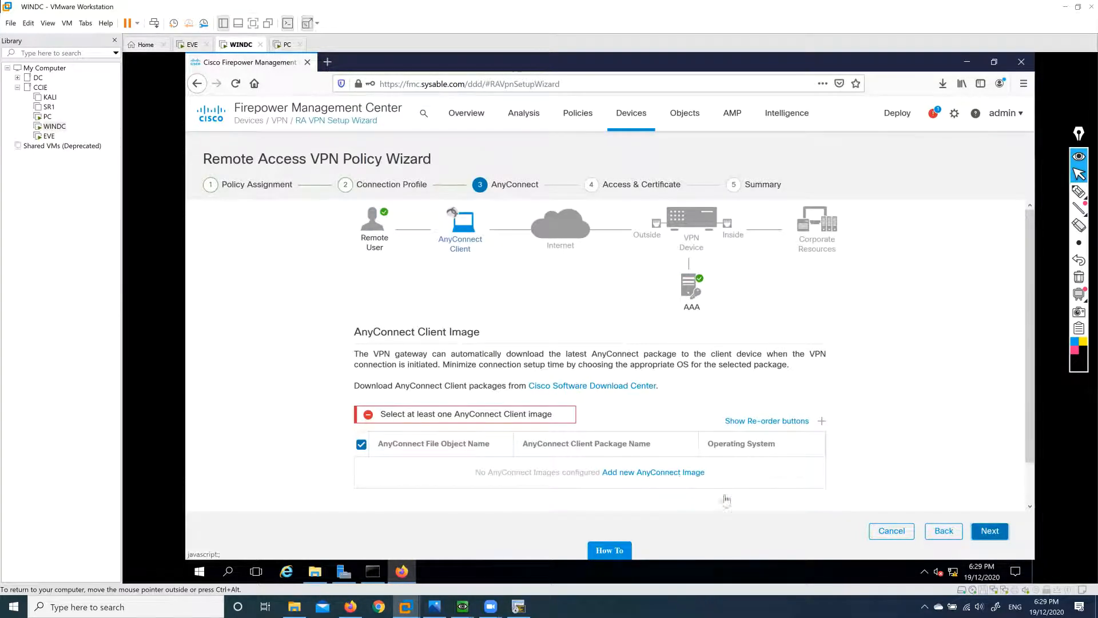
pyautogui.click(725, 497)
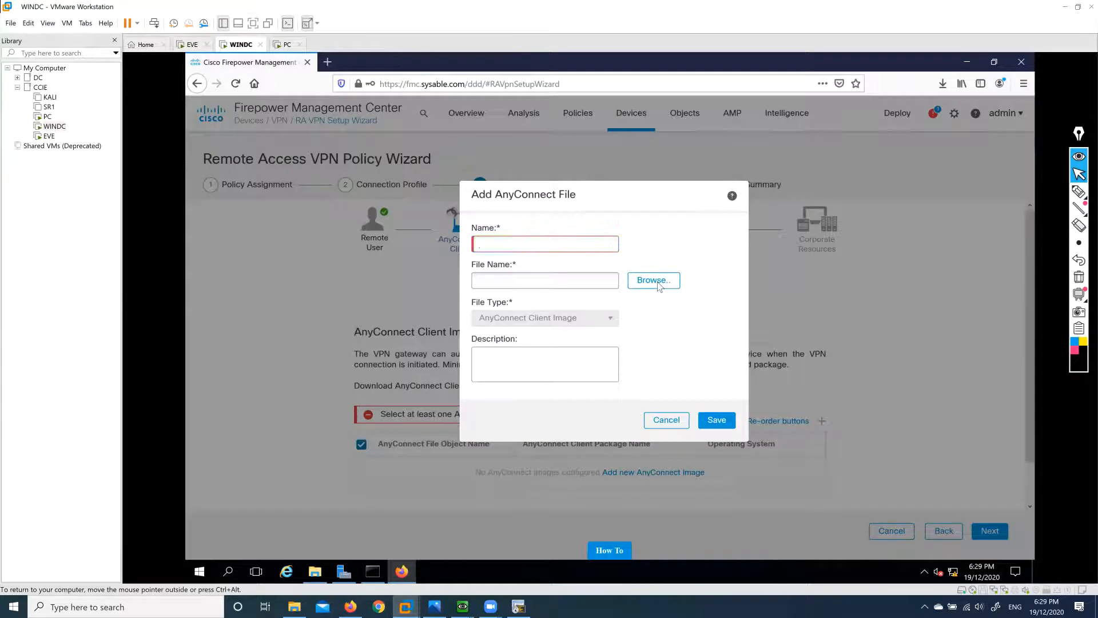
pyautogui.click(653, 280)
pyautogui.click(401, 133)
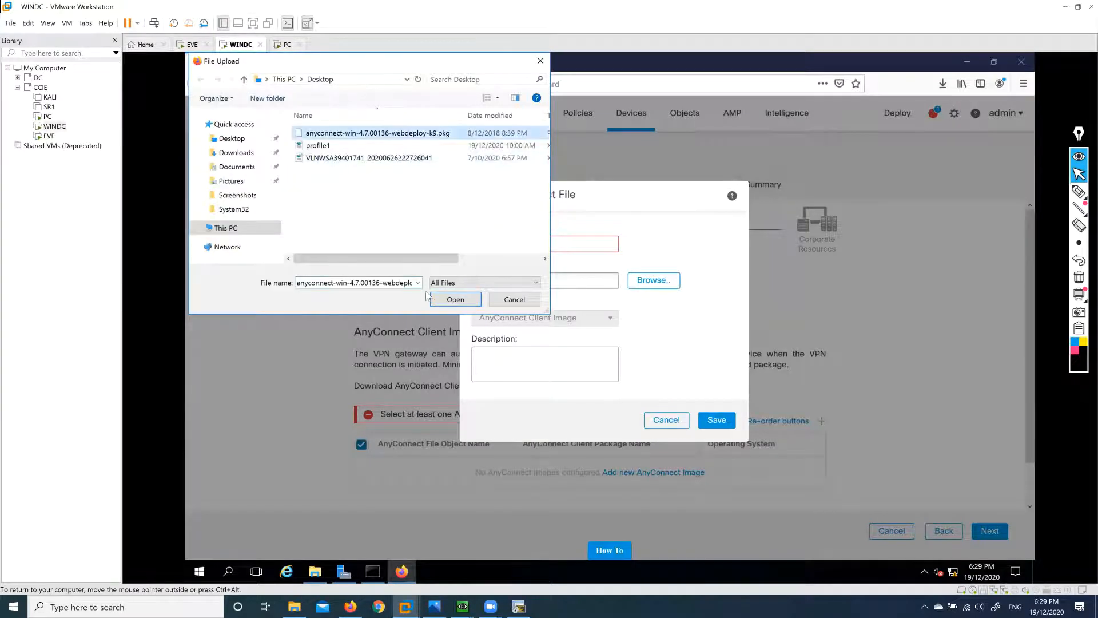
pyautogui.click(449, 299)
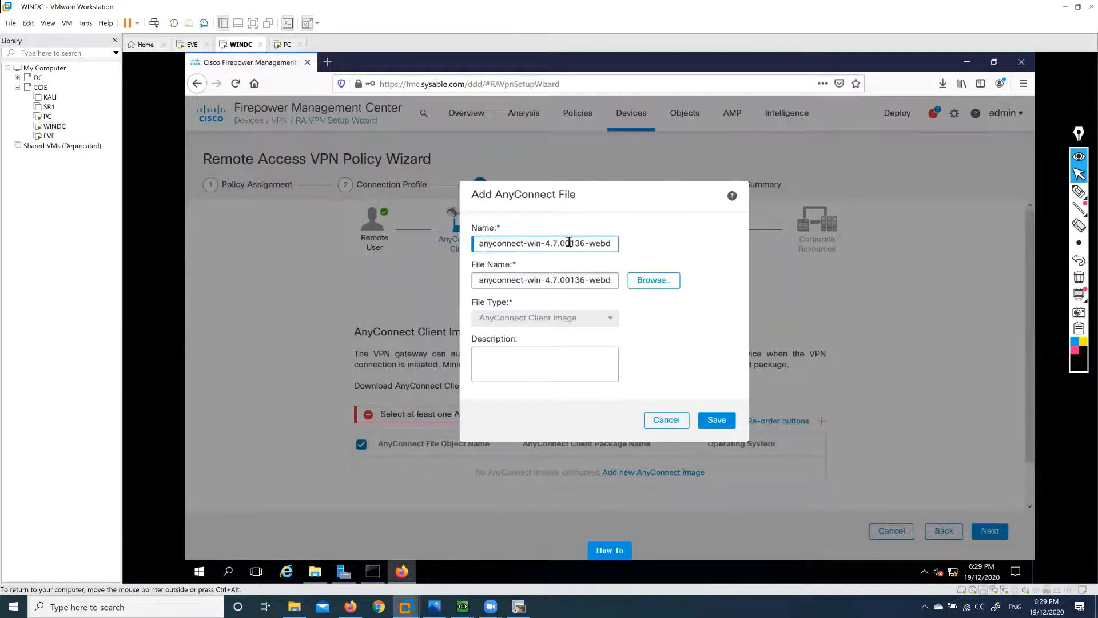
pyautogui.click(569, 244)
pyautogui.write('ANY')
pyautogui.hotkey('ctrl', 'a')
pyautogui.write('AN')
pyautogui.click(719, 423)
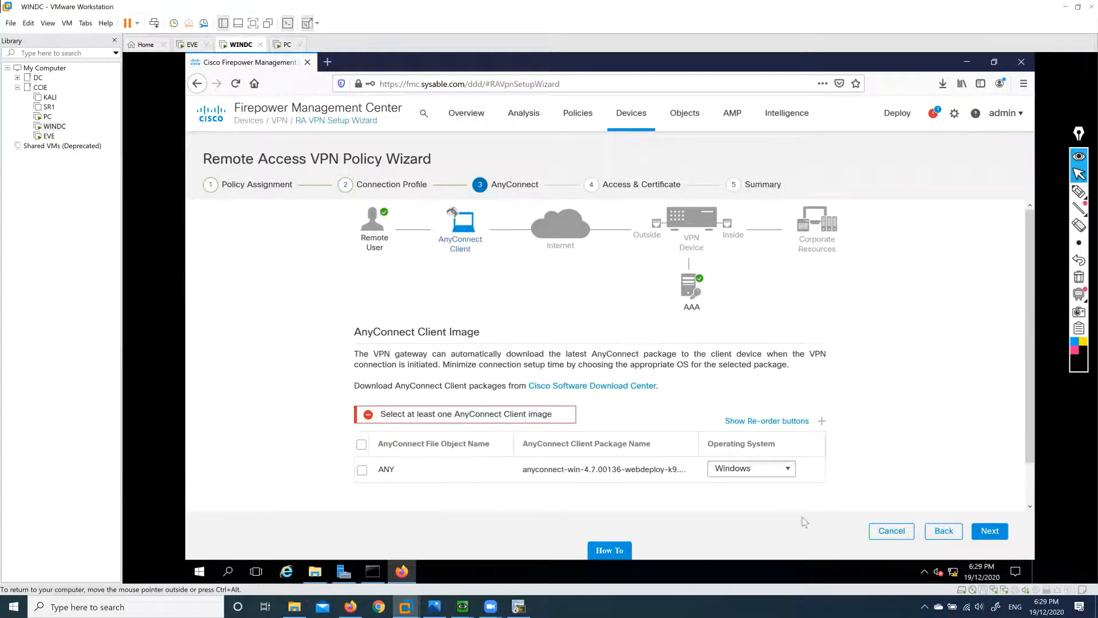
# Keep Windows as the ANY client image's OS, select that image, and advance to Access & Certificate.
pyautogui.click(746, 469)
pyautogui.moveTo(746, 469); pyautogui.dragTo(717, 467)
pyautogui.click(729, 495)
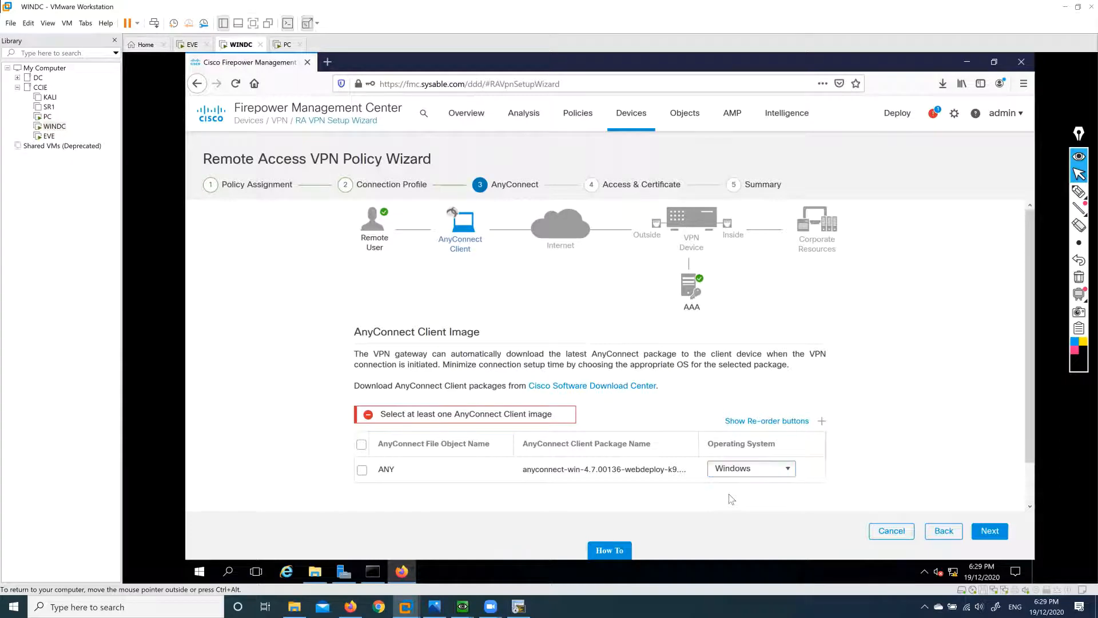
pyautogui.click(788, 469)
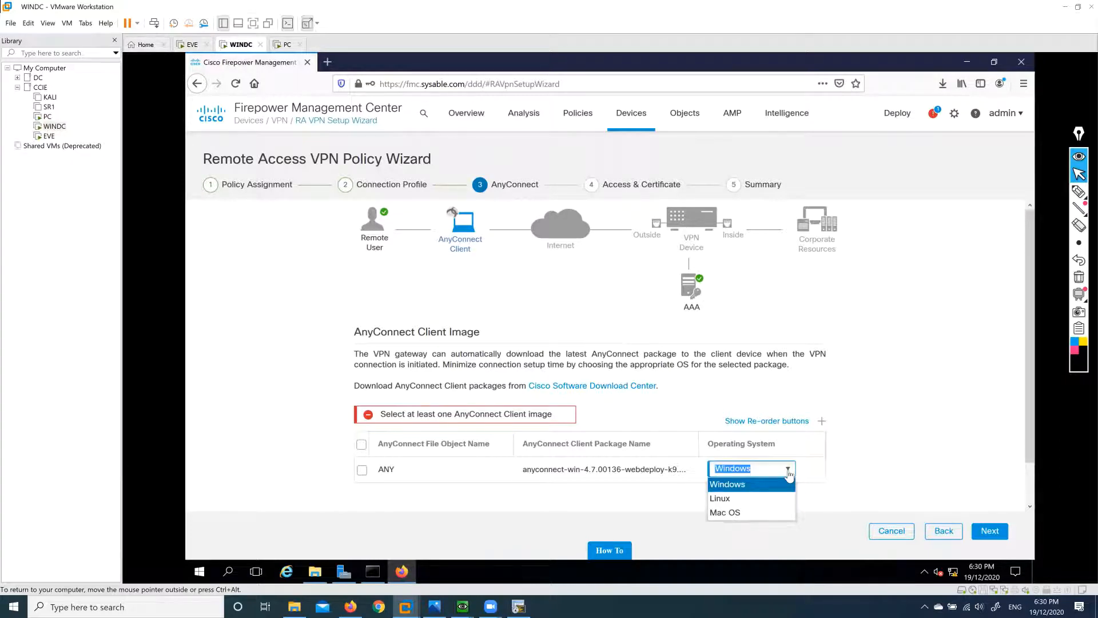
pyautogui.click(740, 490)
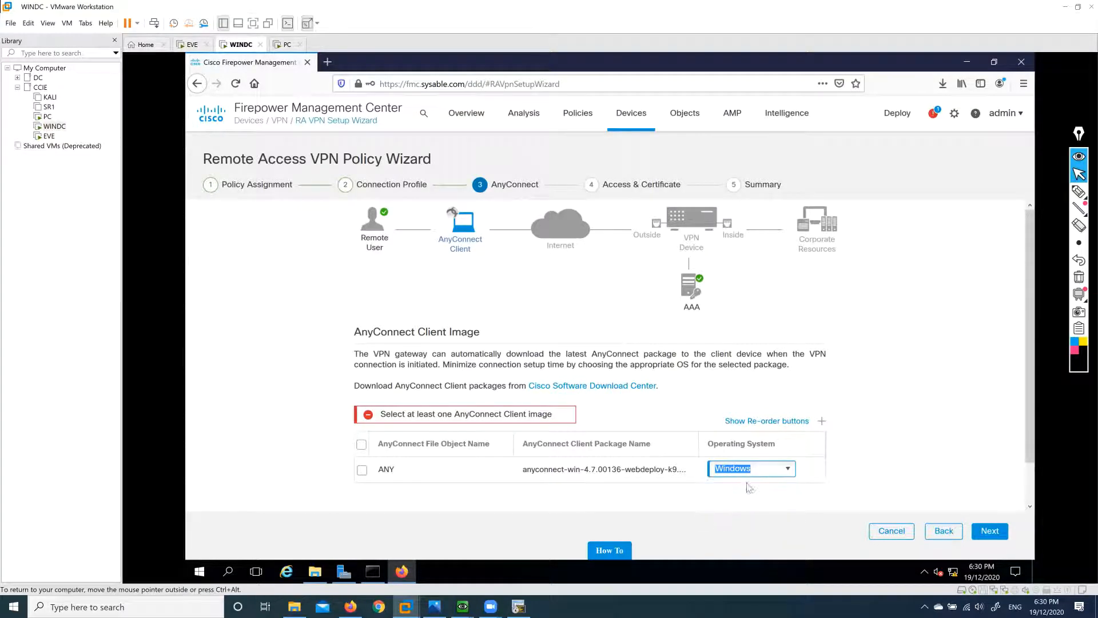
pyautogui.click(755, 493)
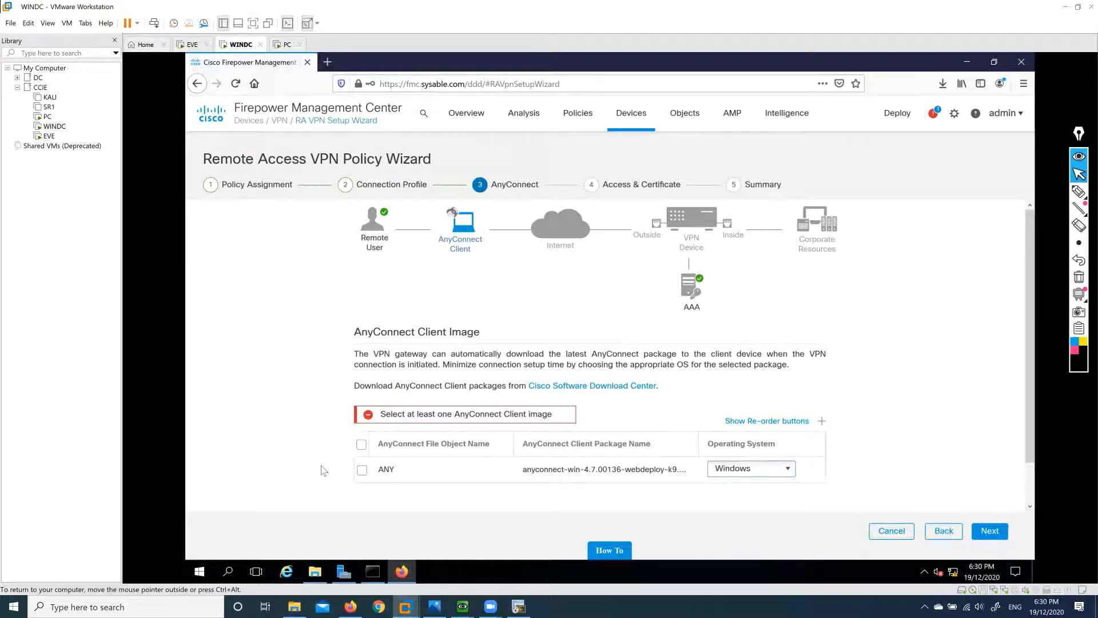
pyautogui.click(361, 469)
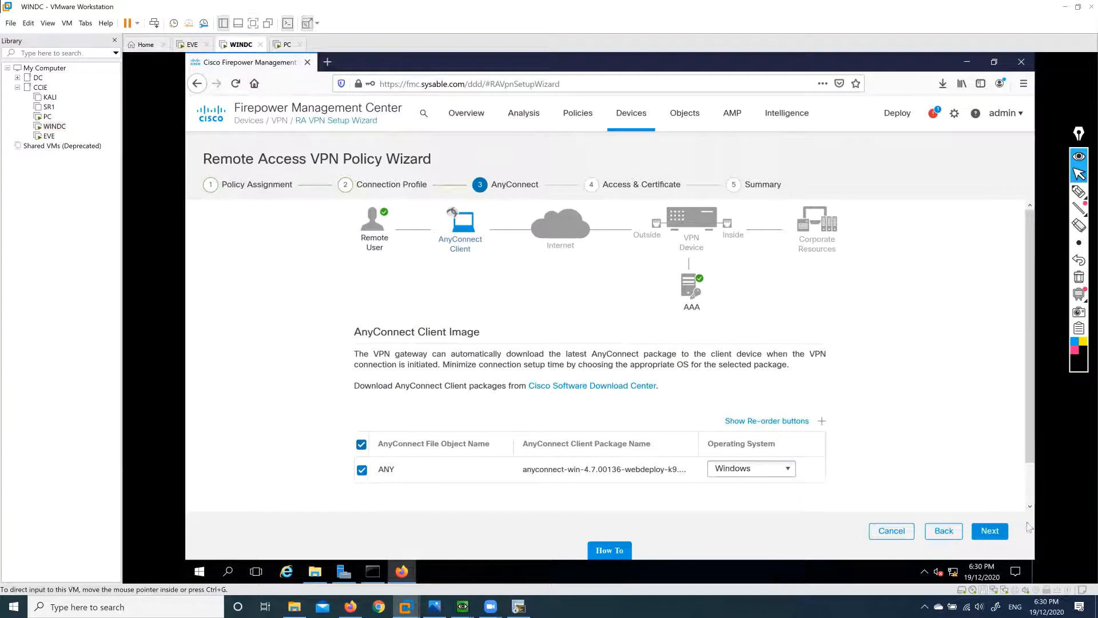
pyautogui.click(990, 532)
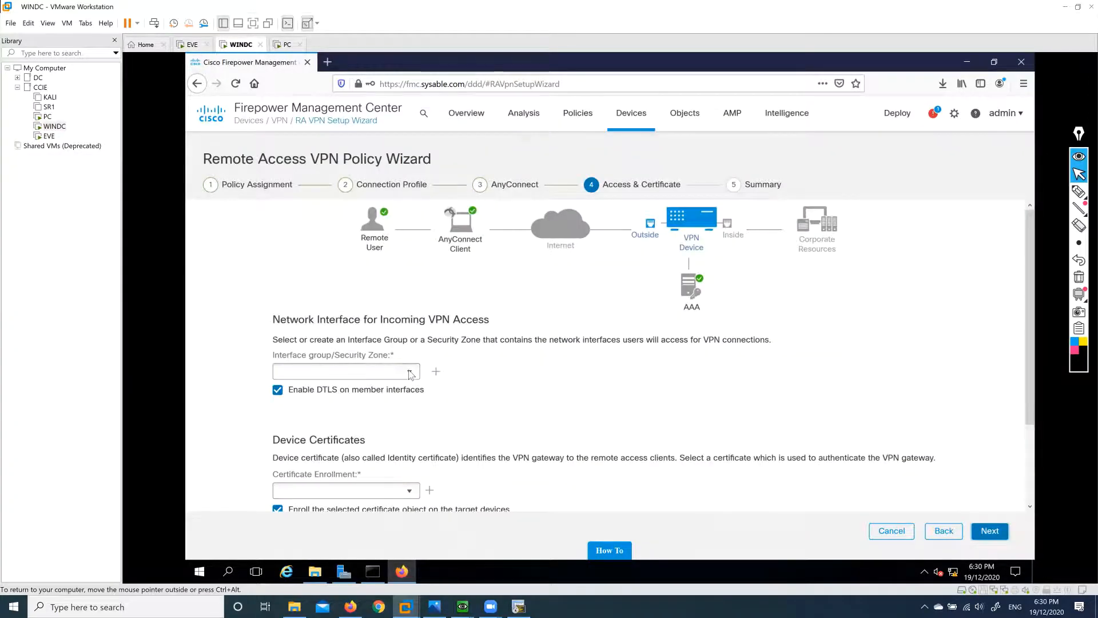
# Use the Outside zone for incoming VPN access and start a new certificate enrollment.
pyautogui.click(409, 371)
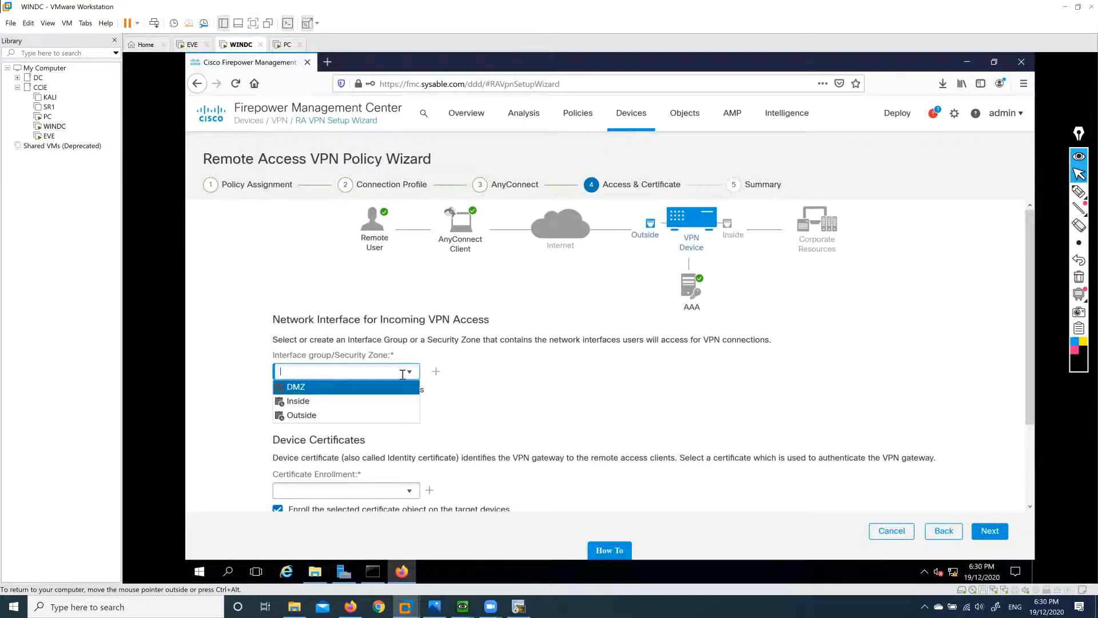
pyautogui.click(321, 415)
pyautogui.scroll(-2, 586, 385)
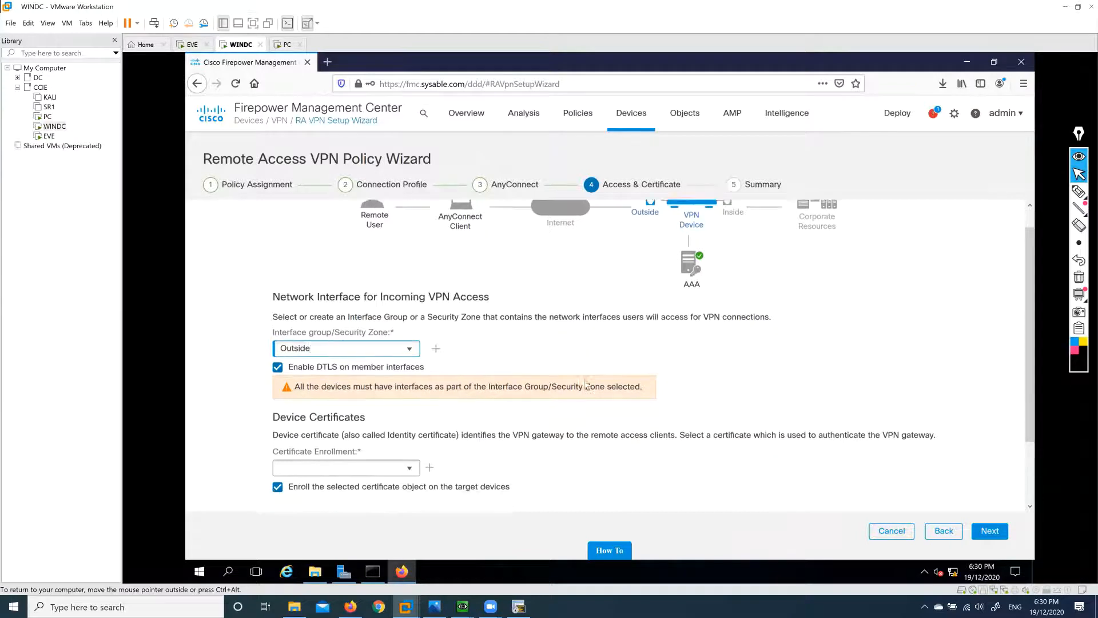
pyautogui.click(409, 445)
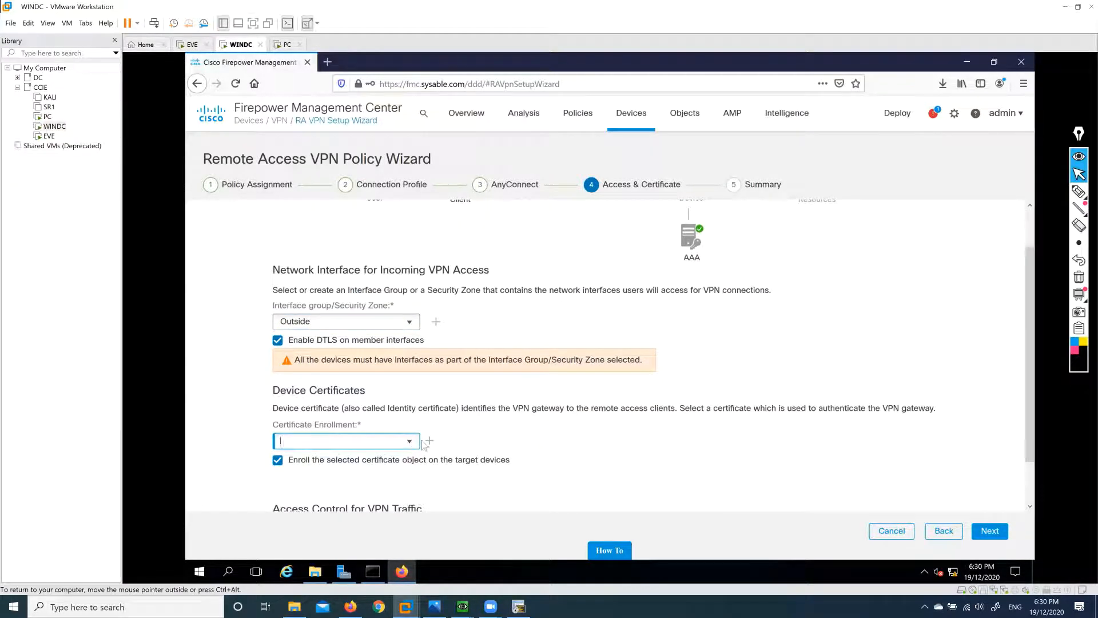
pyautogui.click(429, 441)
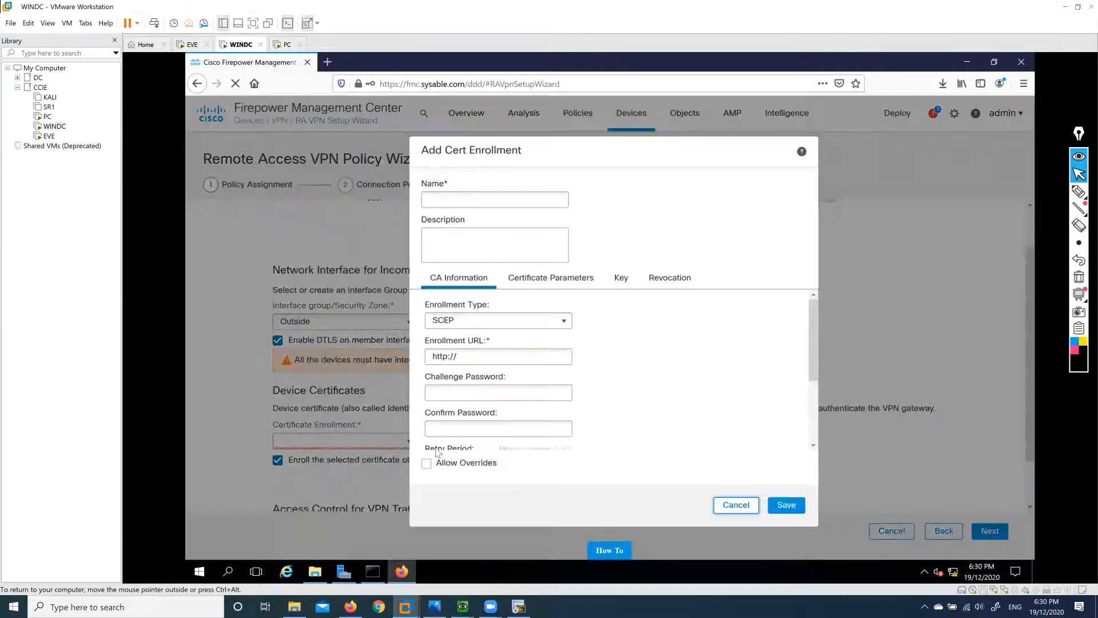
# Set the enrollment type to Self Signed Certificate, name it ccie, and show Certificate Parameters.
pyautogui.click(565, 322)
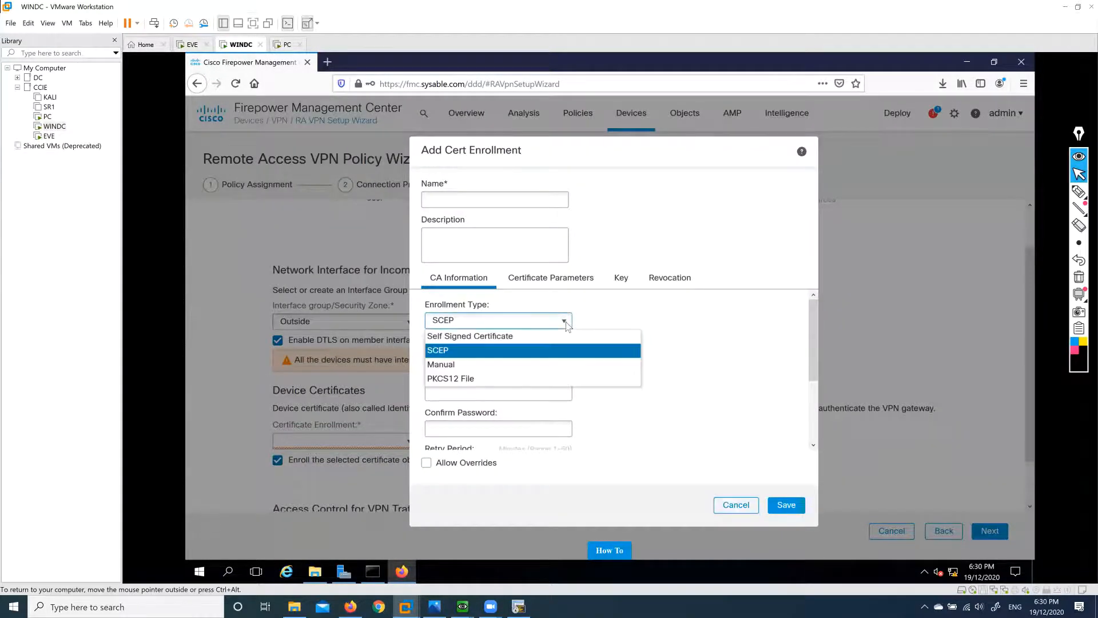
pyautogui.click(468, 337)
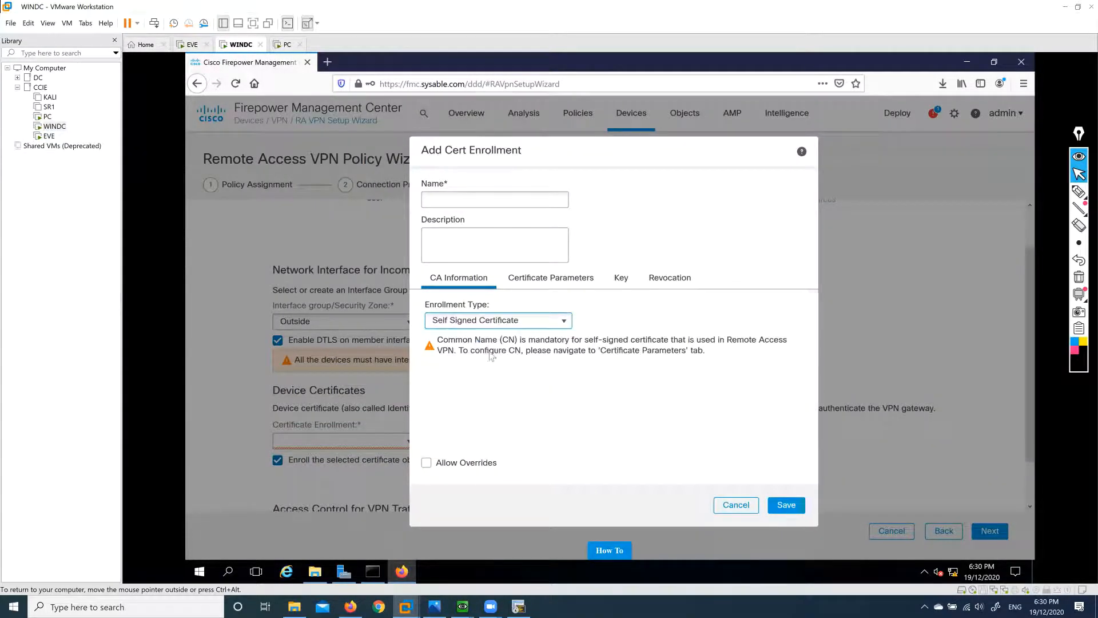
pyautogui.click(499, 198)
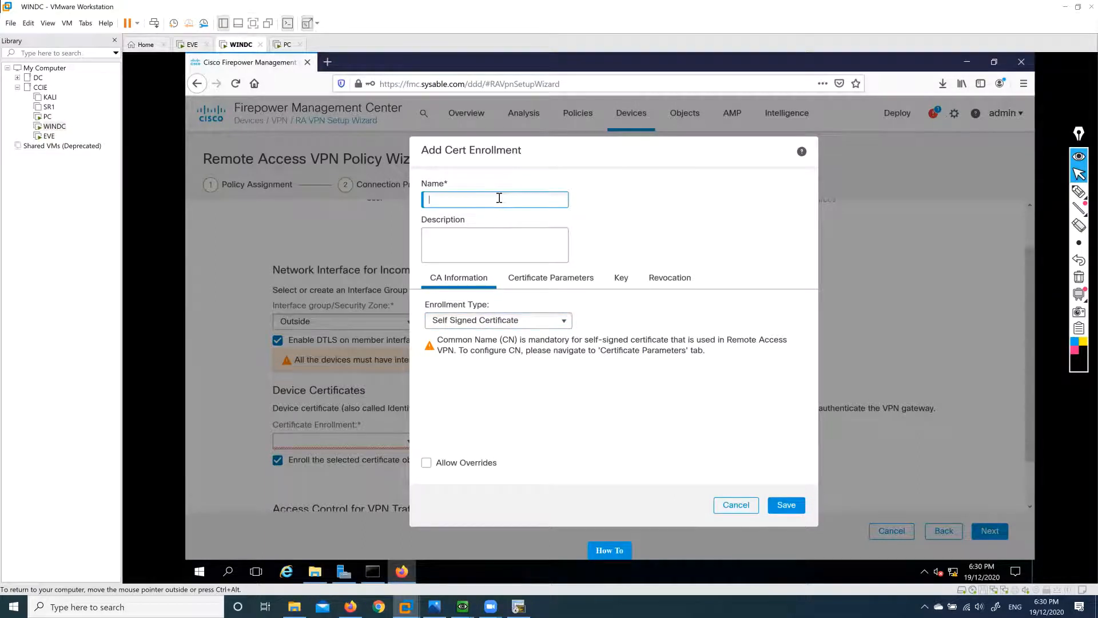
pyautogui.write('ccie')
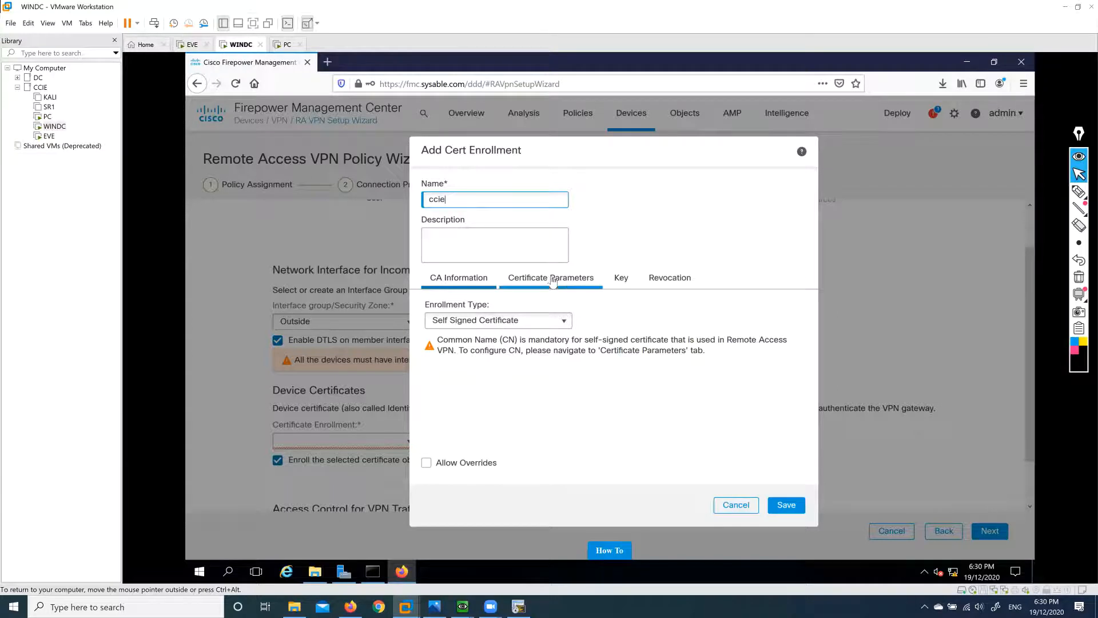
pyautogui.click(551, 279)
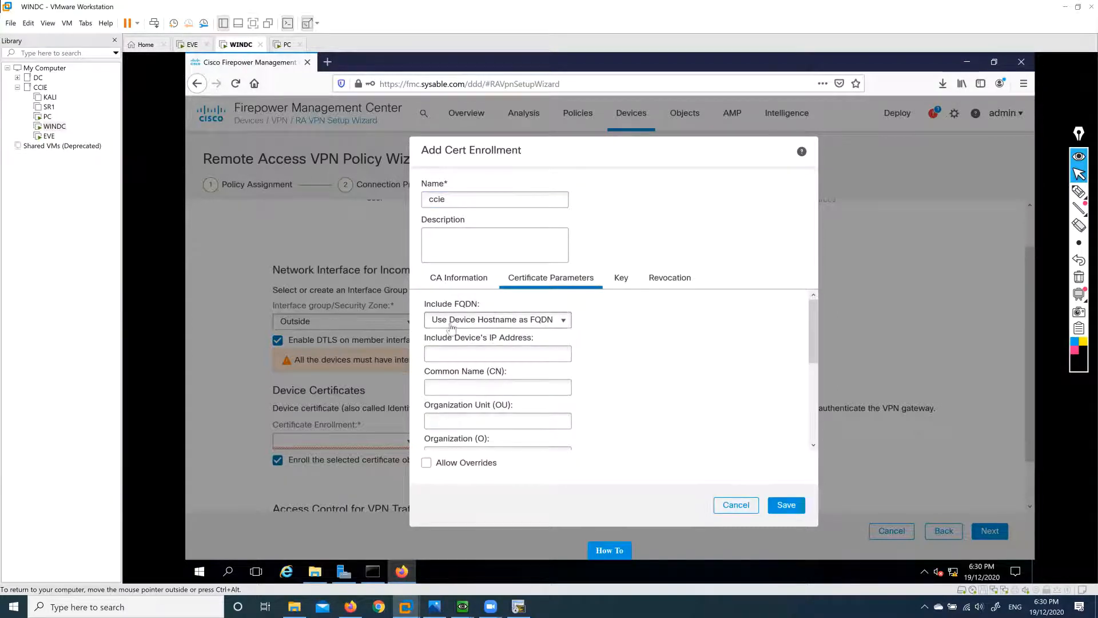
# Include custom FQDN ftd.sysable.com, IP 192.168.182.1, and common name ftd.sysable.com in the certificate.
pyautogui.click(561, 323)
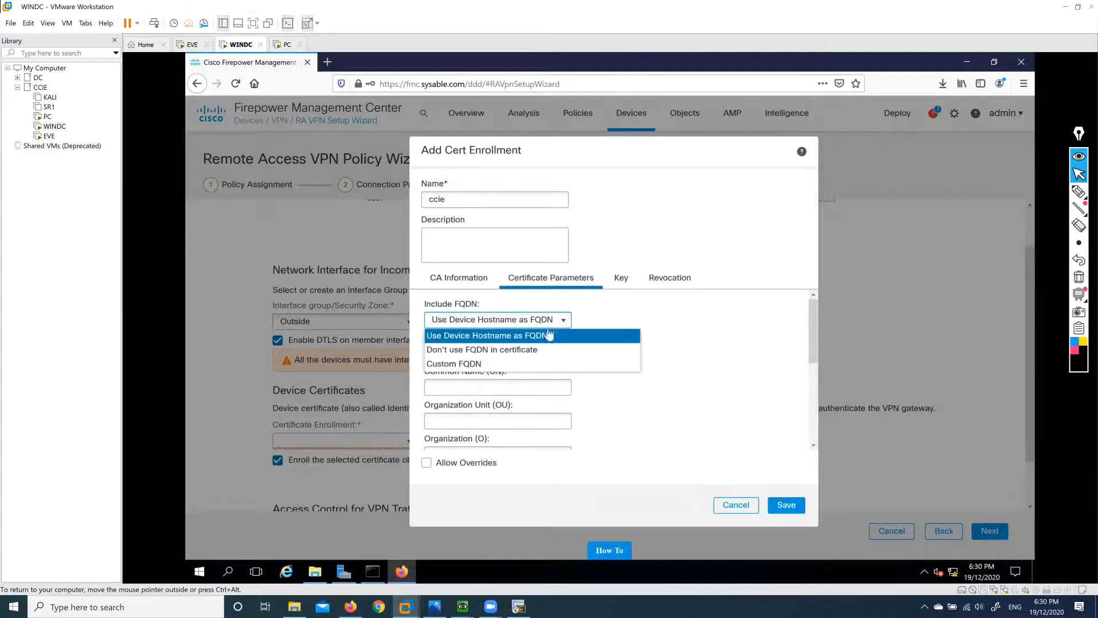
pyautogui.click(481, 363)
pyautogui.click(513, 352)
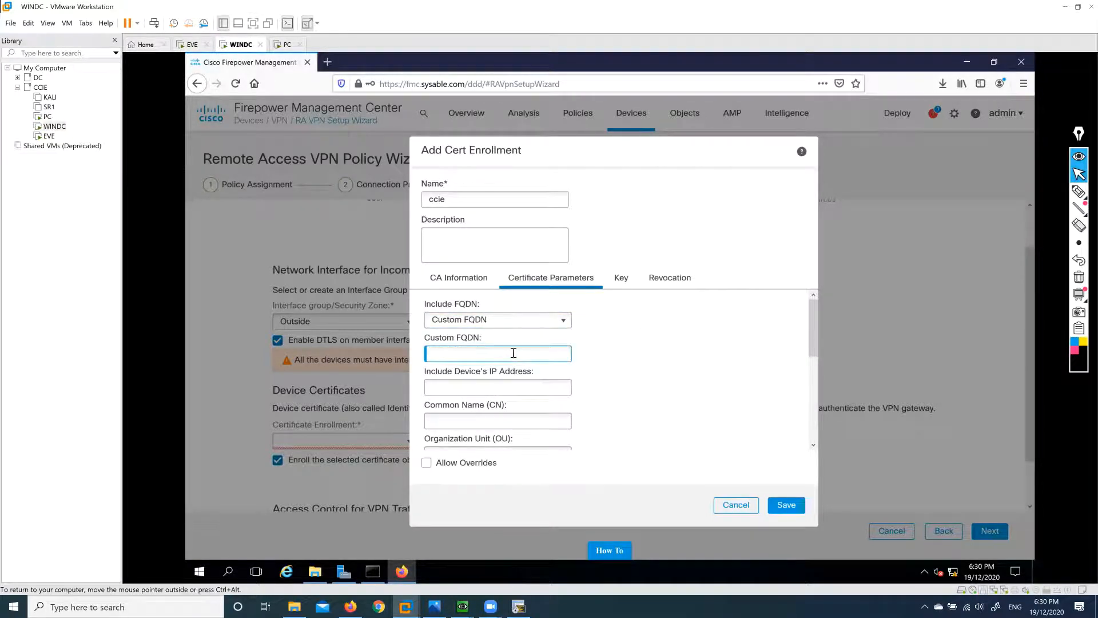
pyautogui.write('ftd.sysable.com')
pyautogui.click(514, 388)
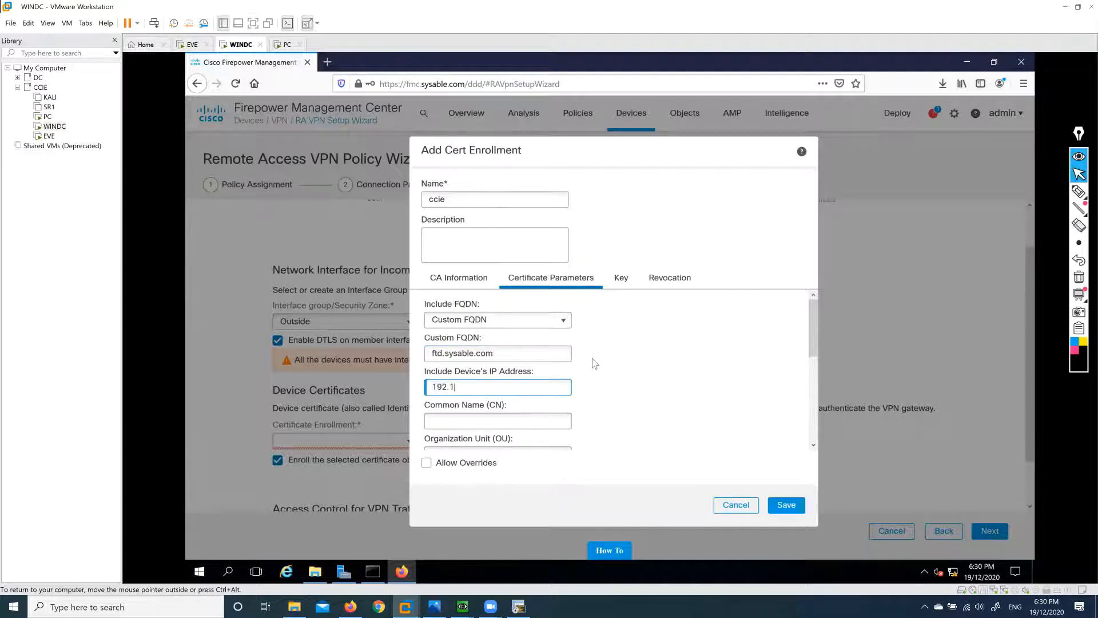
pyautogui.write('192.168.182.15')
pyautogui.click(528, 421)
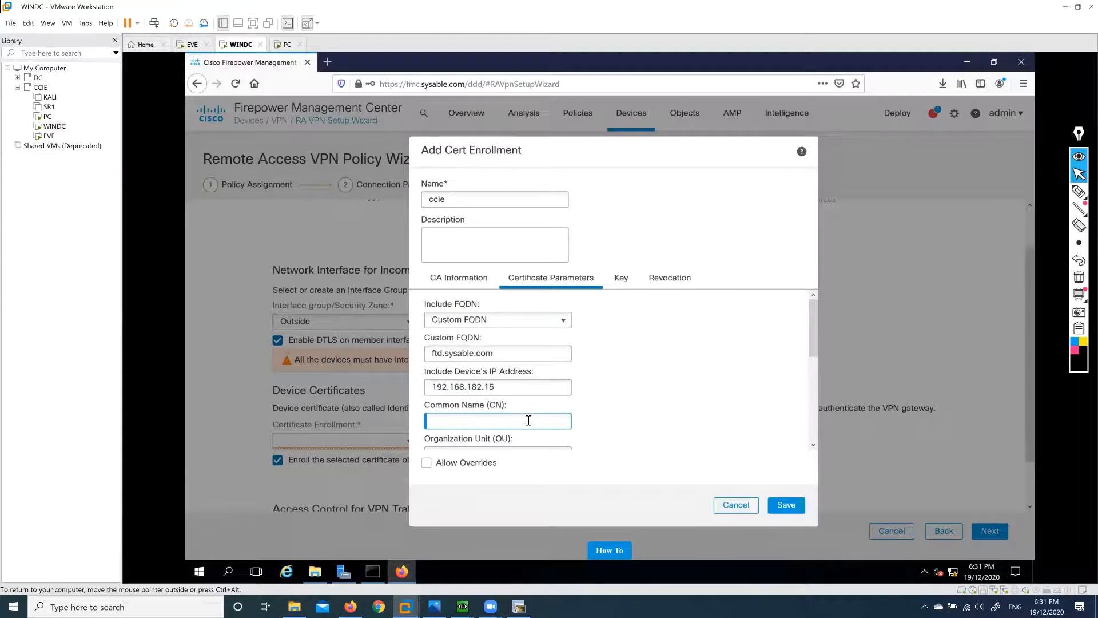
pyautogui.write('s')
pyautogui.press('BackSpace')
pyautogui.write('ftd.sysable.com')
pyautogui.scroll(-3, 594, 381)
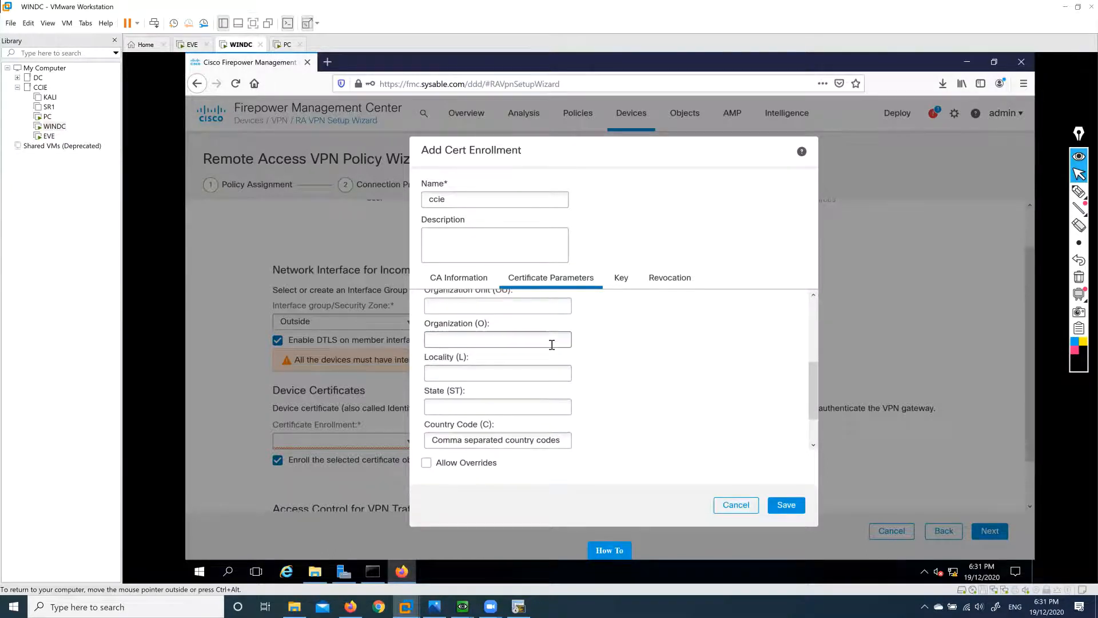
pyautogui.scroll(1, 538, 359)
# Set OU IT, organization sysable, locality MEL, state VIC, and country code AU.
pyautogui.click(524, 359)
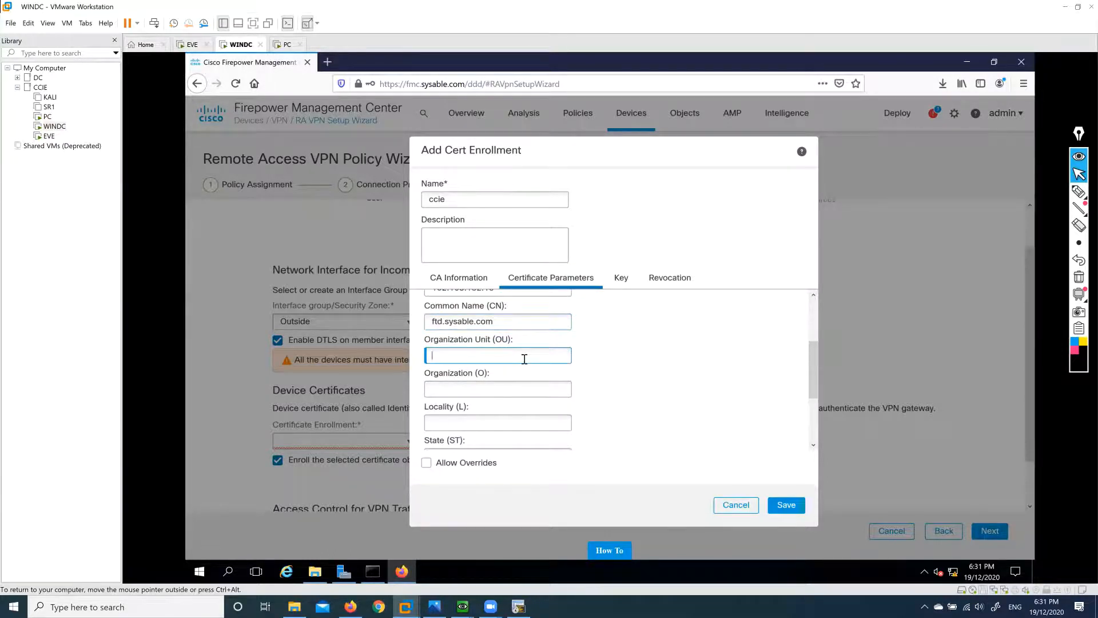
pyautogui.write('sysable')
pyautogui.press('Tab')
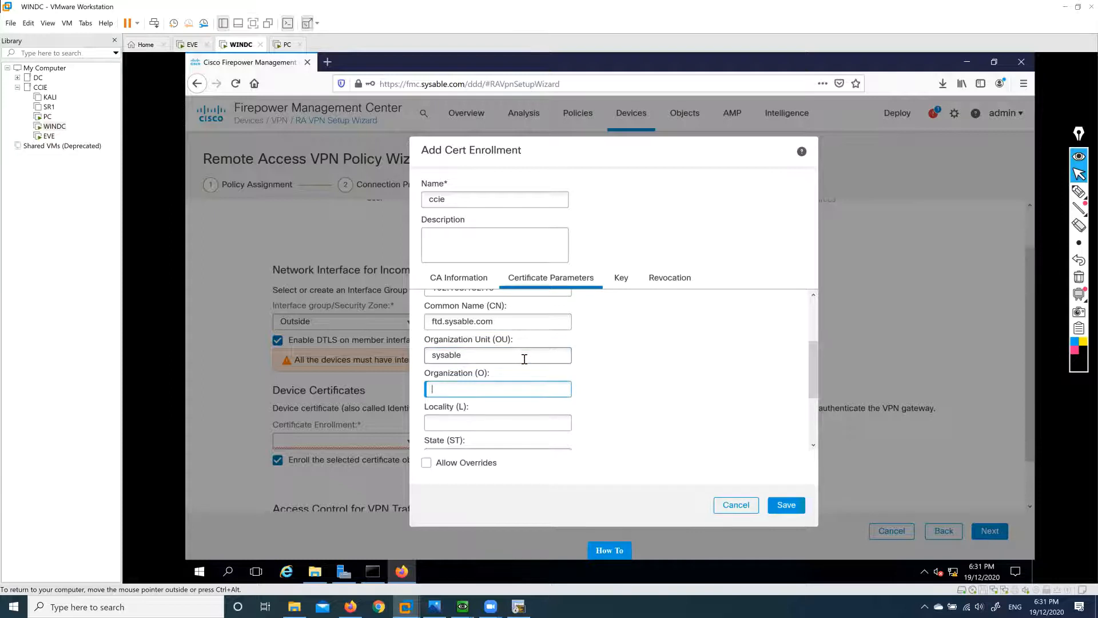
pyautogui.click(478, 358)
pyautogui.doubleClick(478, 358)
pyautogui.press('BackSpace')
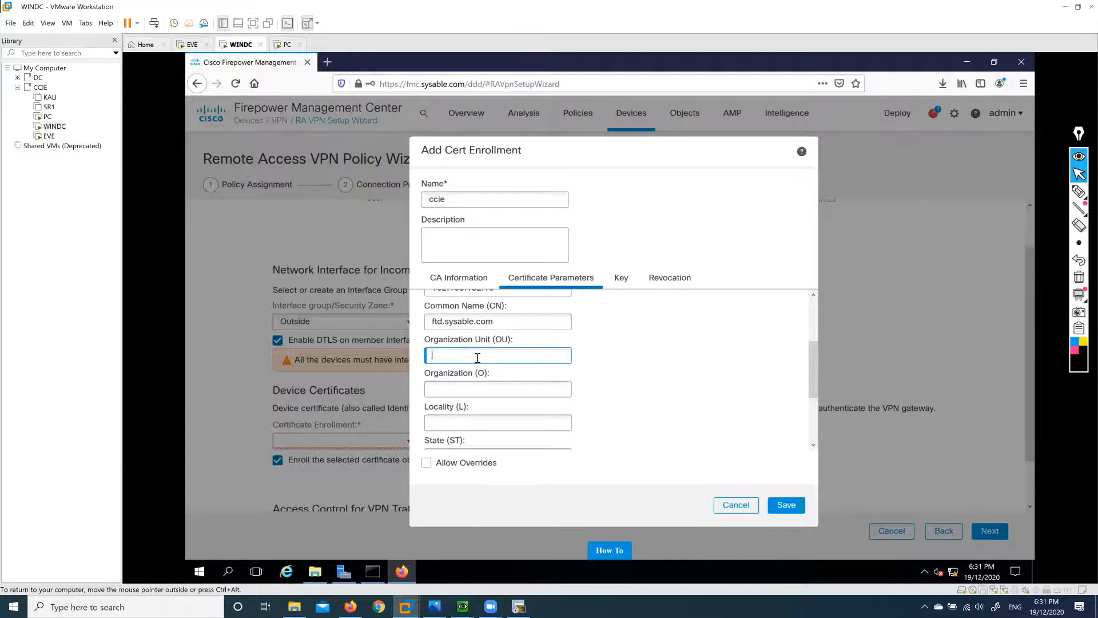
pyautogui.click(489, 383)
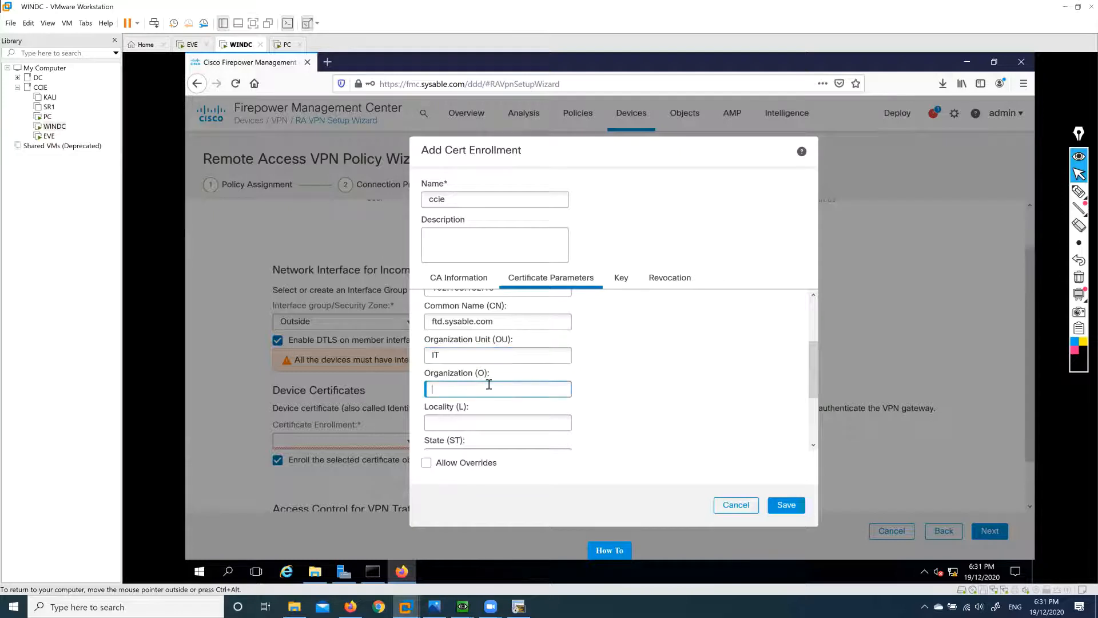
pyautogui.write('sysable')
pyautogui.click(502, 421)
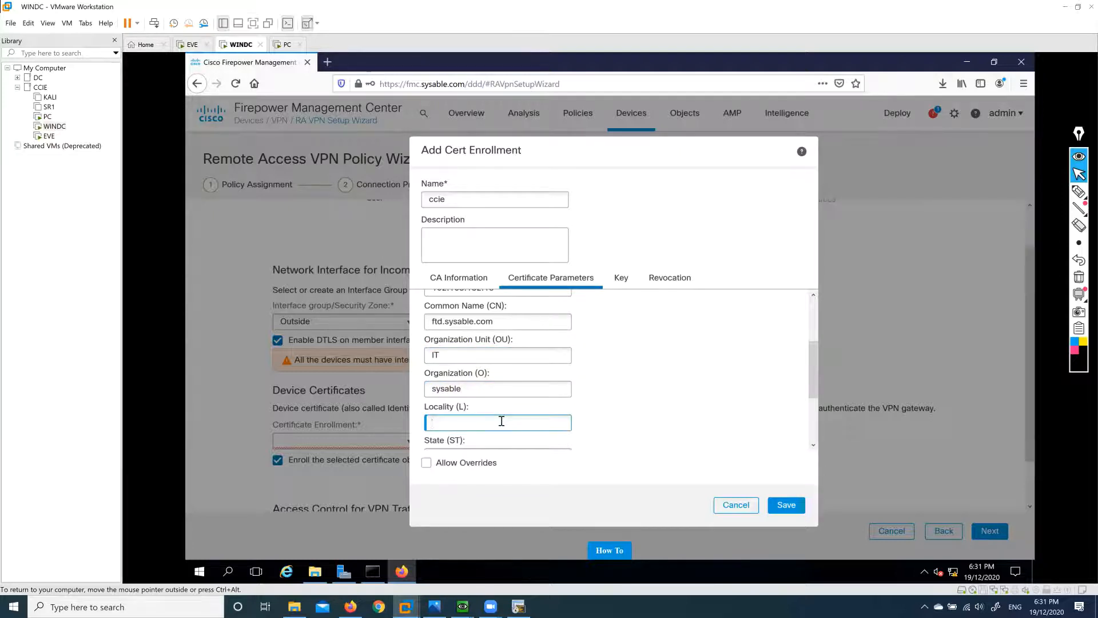
pyautogui.write('MEL')
pyautogui.press('Tab')
pyautogui.write('VIC')
pyautogui.press('Tab')
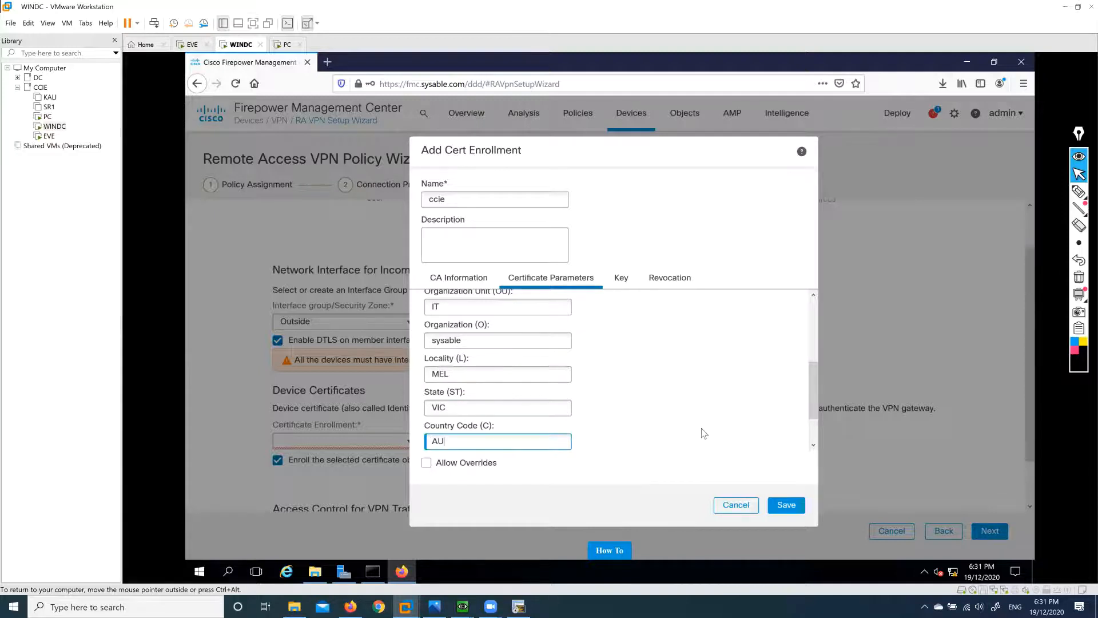
pyautogui.scroll(-2, 704, 433)
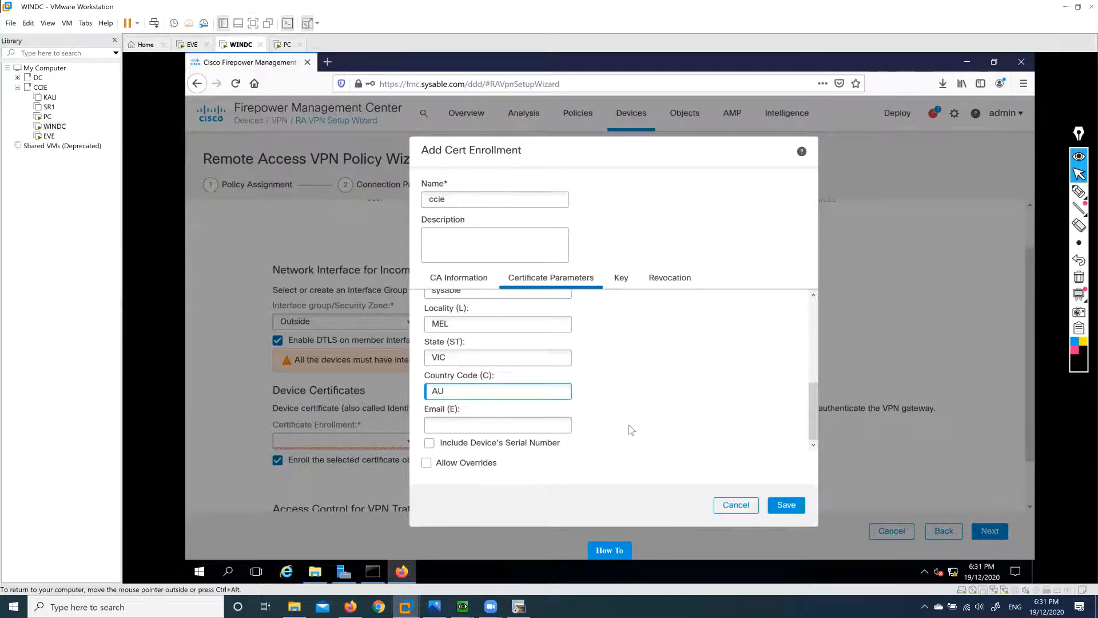
# Name the RSA key cciekey, keep the 2048 key size, and leave revocation checks disabled.
pyautogui.click(621, 278)
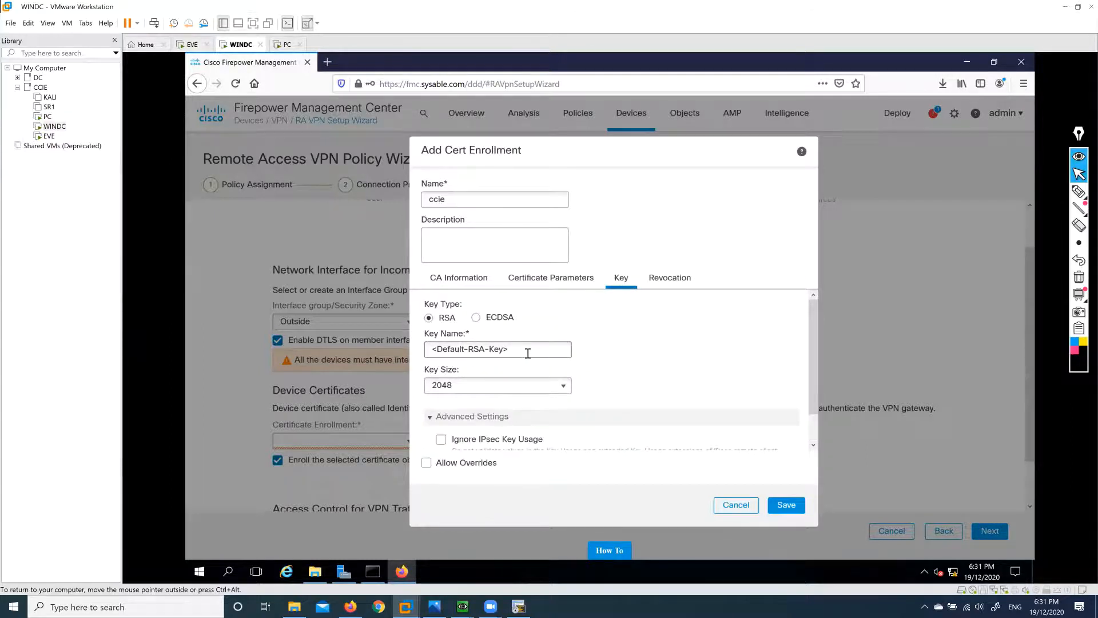
pyautogui.moveTo(528, 353); pyautogui.dragTo(428, 345)
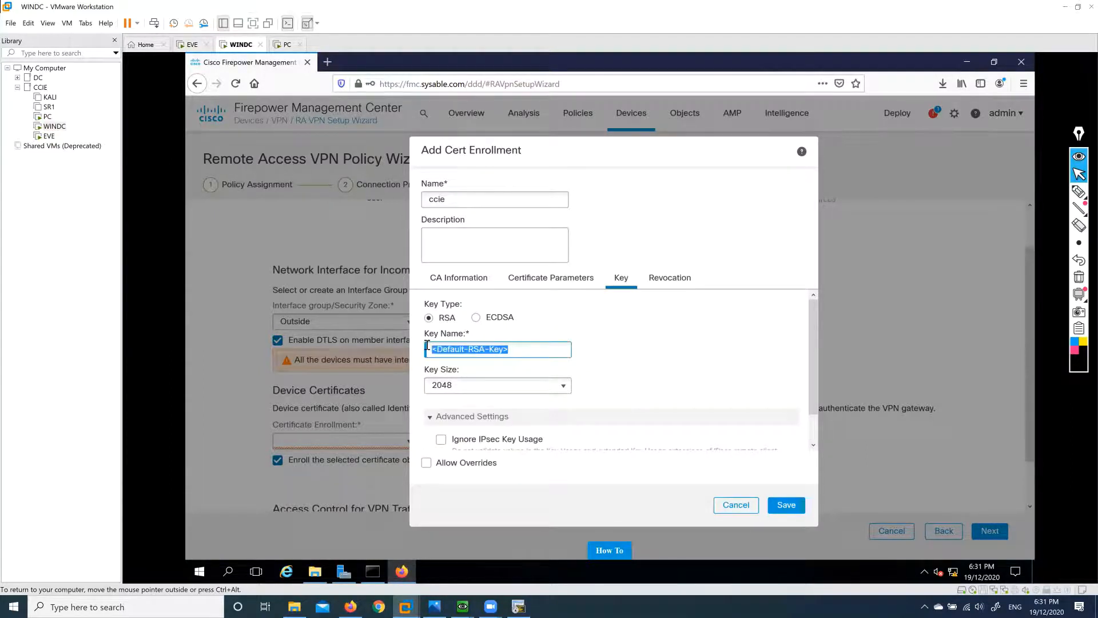
pyautogui.write('cciekey')
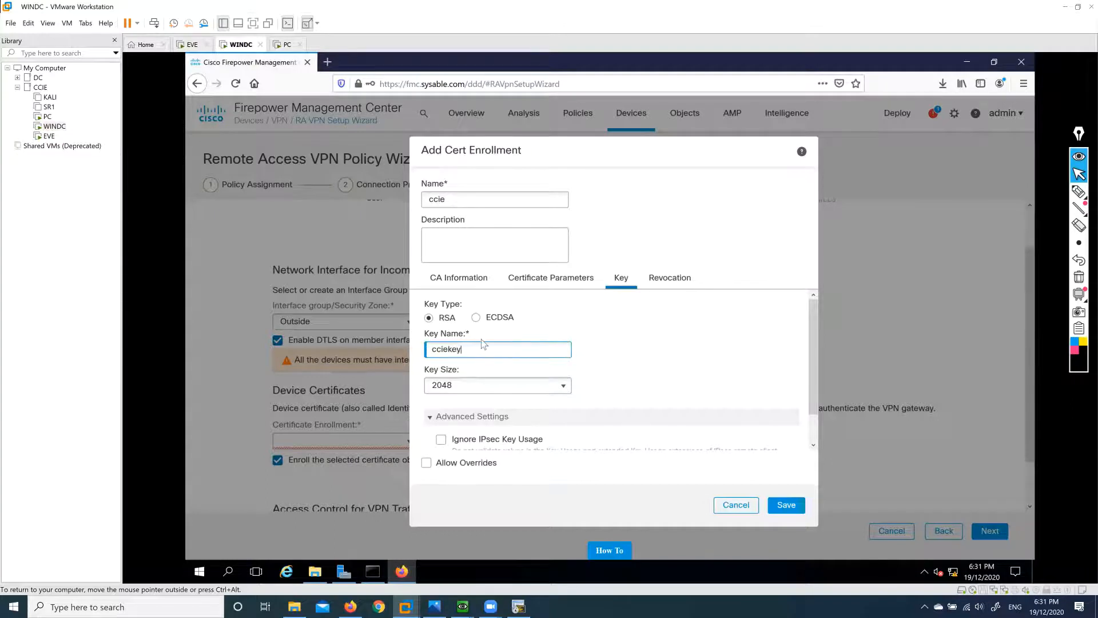
pyautogui.click(711, 357)
pyautogui.scroll(-1, 543, 364)
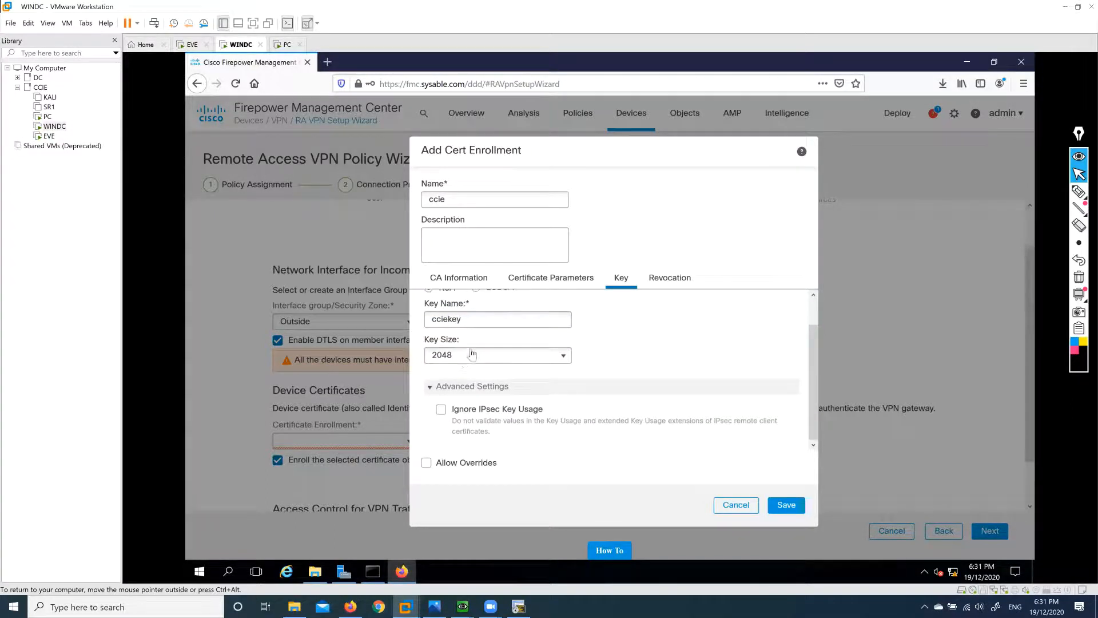
pyautogui.click(562, 358)
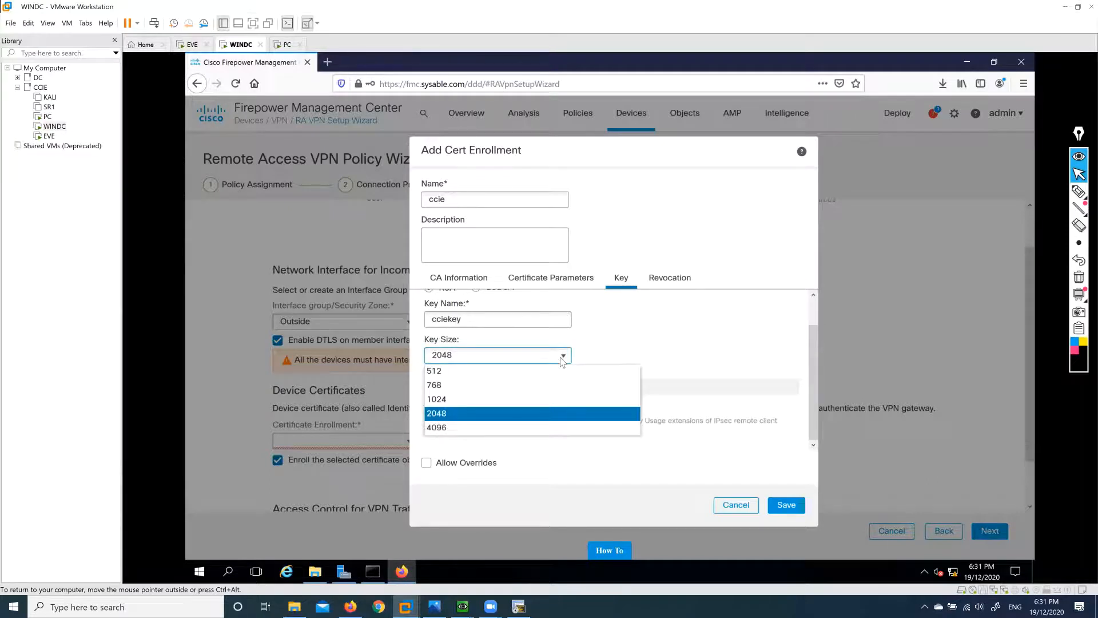
pyautogui.click(654, 355)
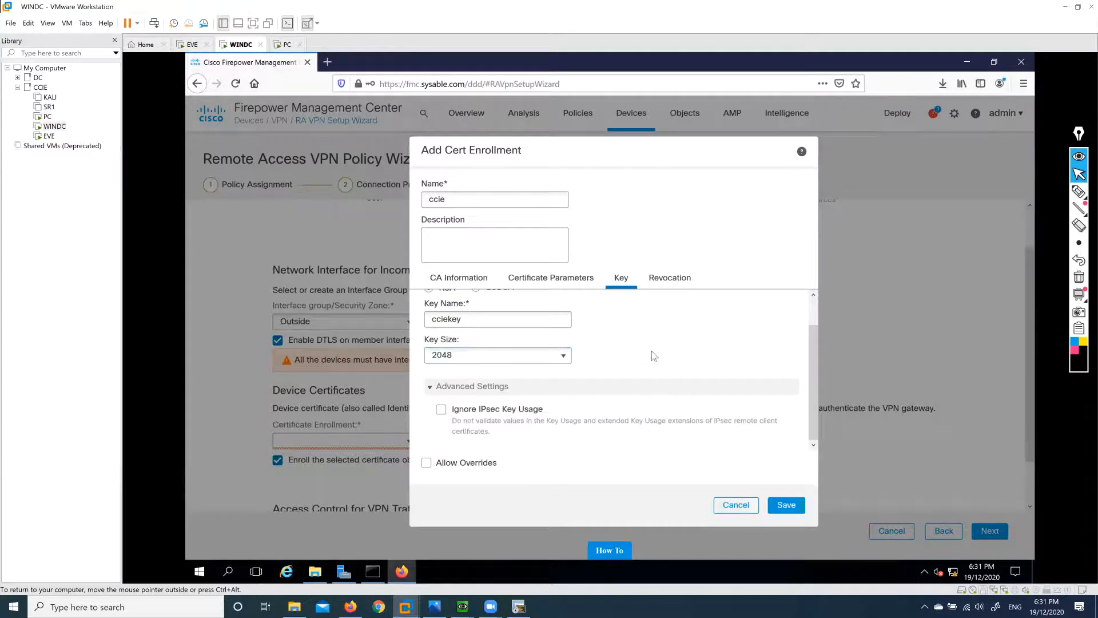
pyautogui.click(669, 281)
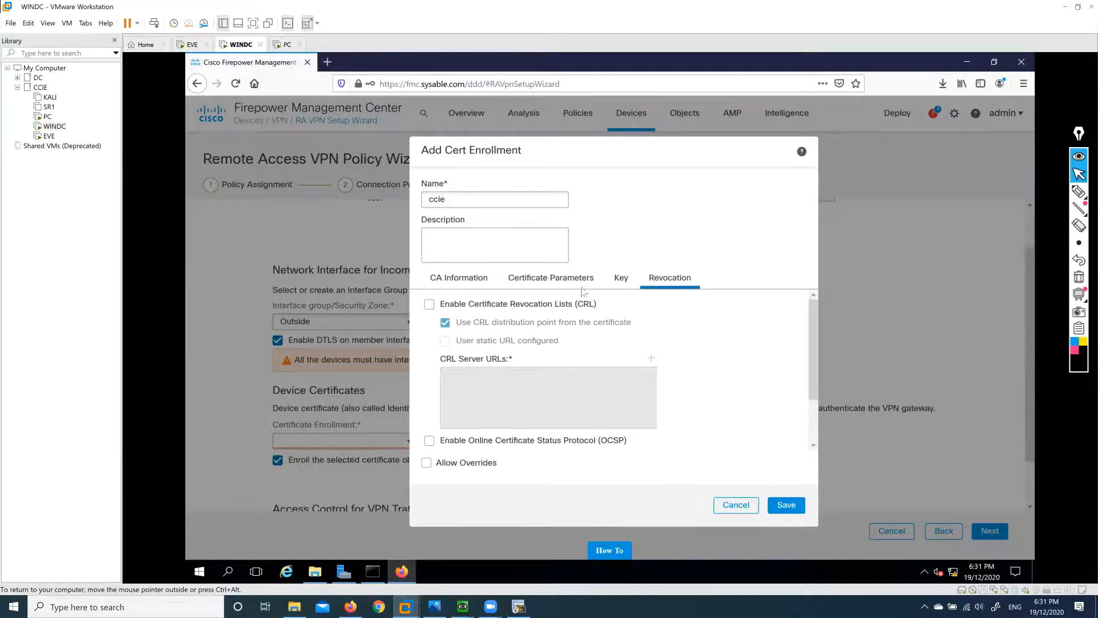
pyautogui.click(556, 280)
pyautogui.scroll(4, 543, 336)
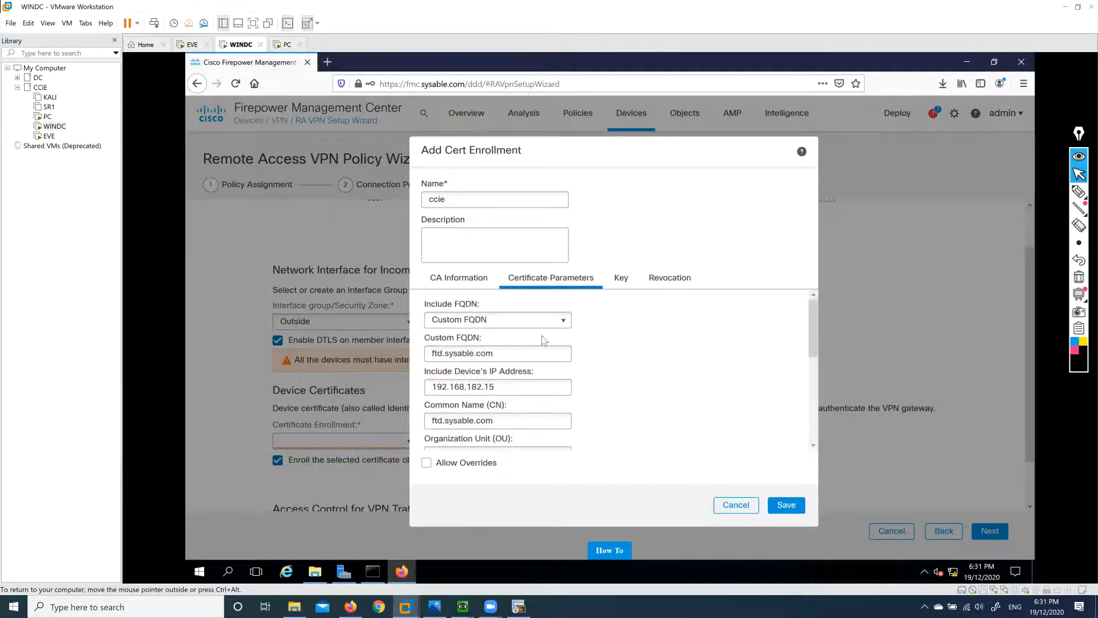
pyautogui.click(469, 281)
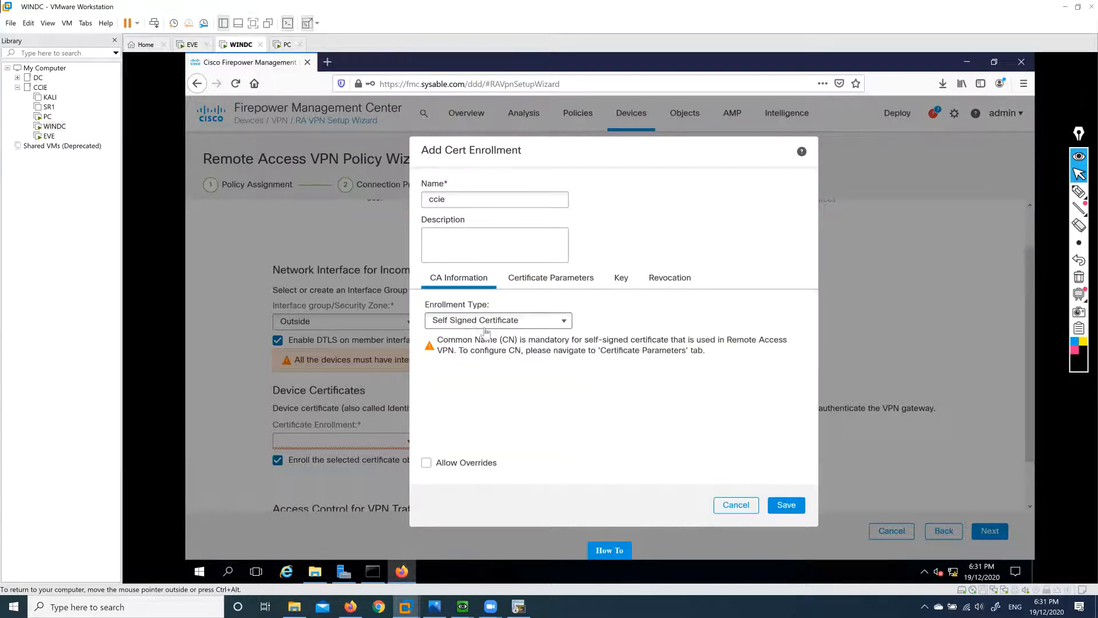
# Save the ccie enrollment so it is selected as the device certificate.
pyautogui.click(787, 509)
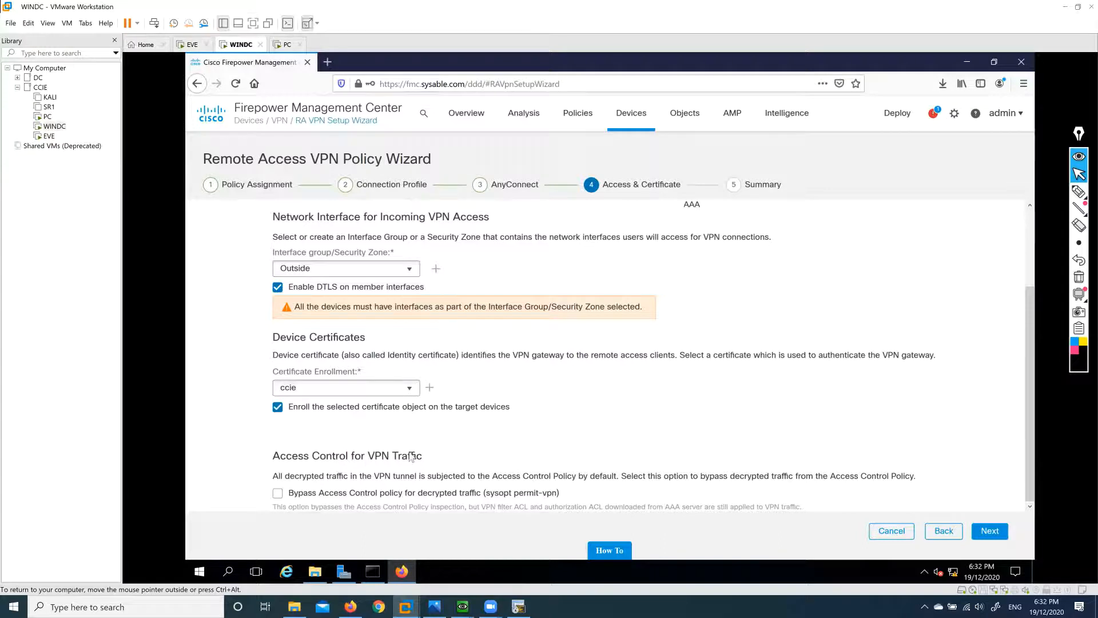
pyautogui.moveTo(409, 453); pyautogui.dragTo(422, 459)
pyautogui.click(435, 461)
# Sketch an on-screen diagram of SSL traffic flowing between the PC and FTD.
pyautogui.click(1080, 193)
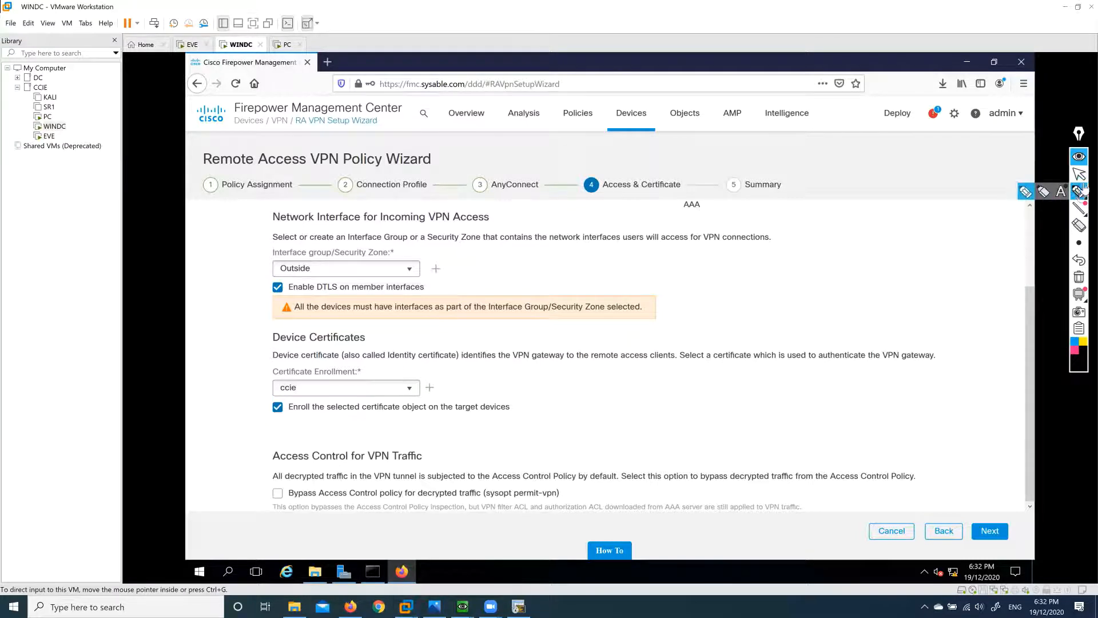
pyautogui.moveTo(485, 261); pyautogui.dragTo(485, 268)
pyautogui.moveTo(503, 259)
pyautogui.mouseDown()
pyautogui.moveTo(508, 267)
pyautogui.moveTo(480, 253)
pyautogui.moveTo(598, 268)
pyautogui.mouseUp()
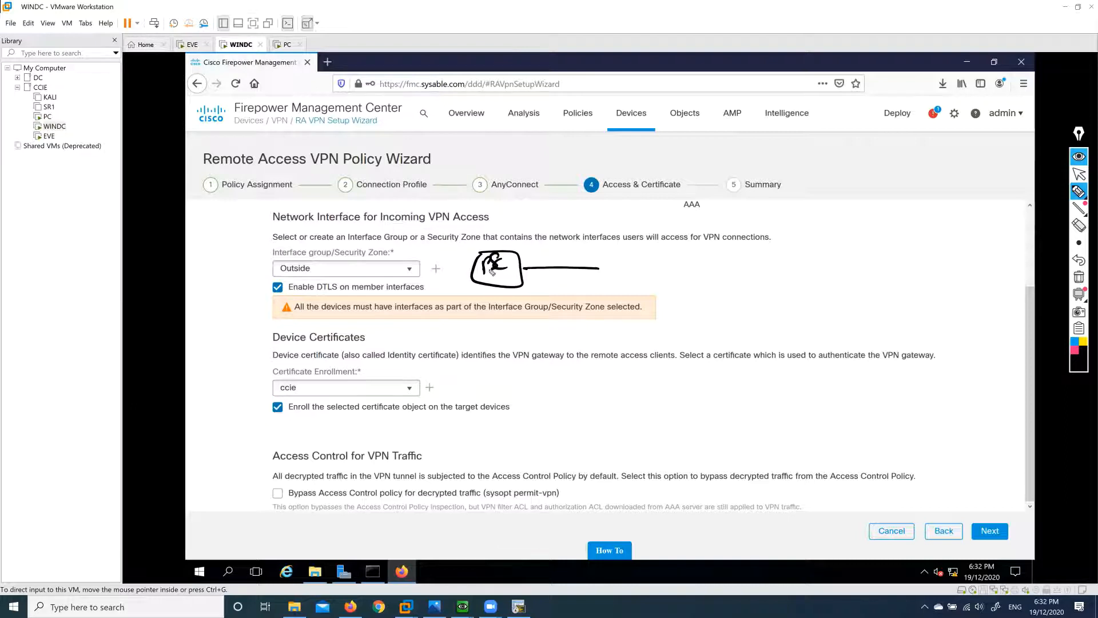
pyautogui.moveTo(492, 271)
pyautogui.mouseDown()
pyautogui.moveTo(603, 269)
pyautogui.moveTo(615, 283)
pyautogui.moveTo(616, 271)
pyautogui.moveTo(769, 277)
pyautogui.moveTo(824, 308)
pyautogui.moveTo(788, 277)
pyautogui.moveTo(810, 286)
pyautogui.moveTo(646, 269)
pyautogui.moveTo(621, 237)
pyautogui.moveTo(647, 255)
pyautogui.moveTo(701, 251)
pyautogui.mouseUp()
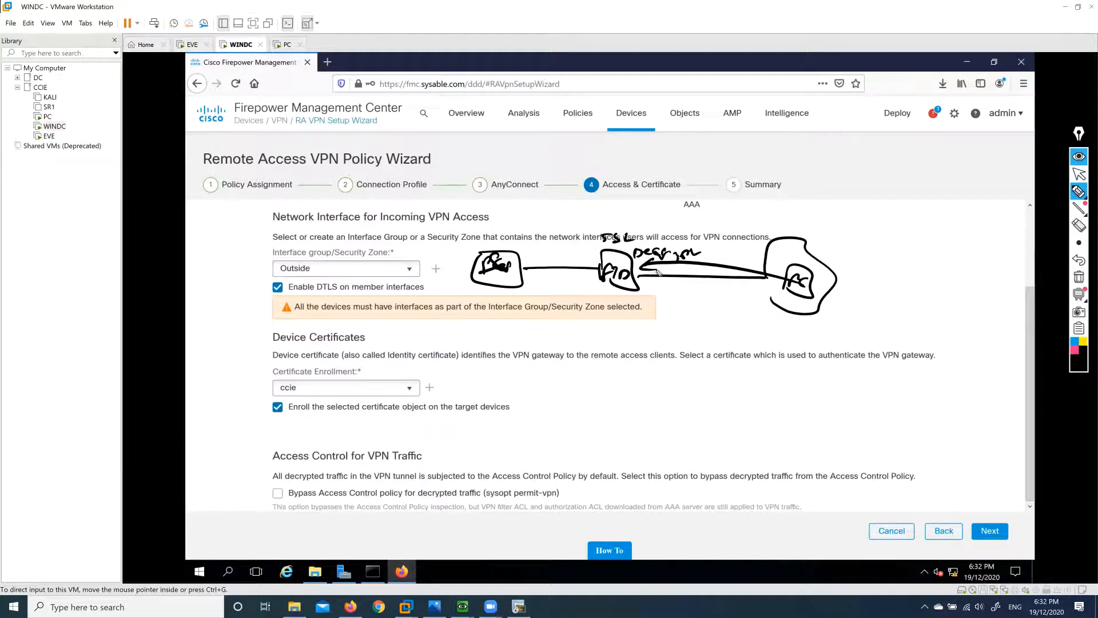
pyautogui.moveTo(590, 263)
pyautogui.mouseDown()
pyautogui.moveTo(522, 255)
pyautogui.moveTo(540, 249)
pyautogui.mouseUp()
pyautogui.moveTo(785, 208)
pyautogui.mouseDown()
pyautogui.moveTo(801, 224)
pyautogui.moveTo(815, 216)
pyautogui.moveTo(816, 231)
pyautogui.mouseUp()
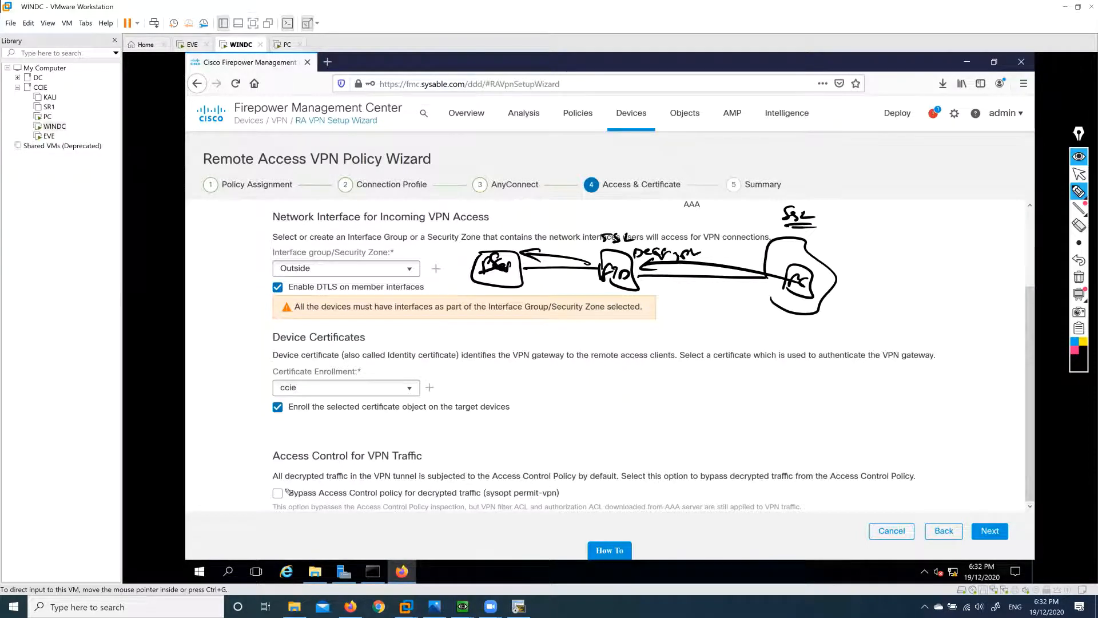
pyautogui.moveTo(274, 490); pyautogui.dragTo(299, 475)
pyautogui.moveTo(769, 276)
pyautogui.mouseDown()
pyautogui.moveTo(518, 256)
pyautogui.moveTo(535, 247)
pyautogui.mouseUp()
pyautogui.moveTo(517, 257); pyautogui.dragTo(550, 269)
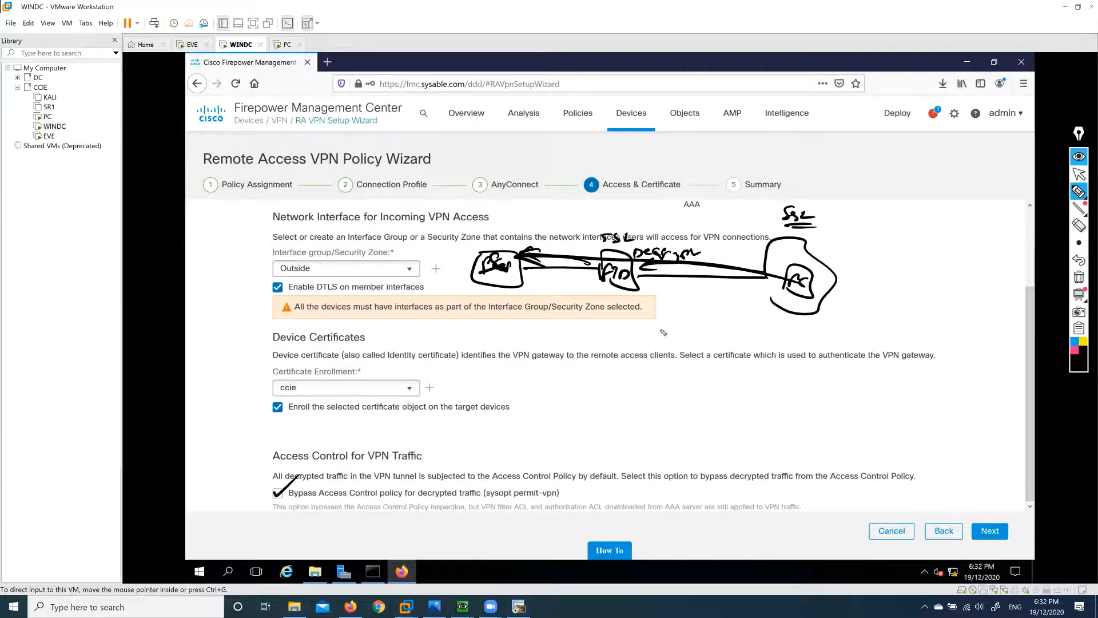
# Clear the sketches and enable bypassing access control for decrypted traffic (sysopt permit-vpn).
pyautogui.click(1079, 277)
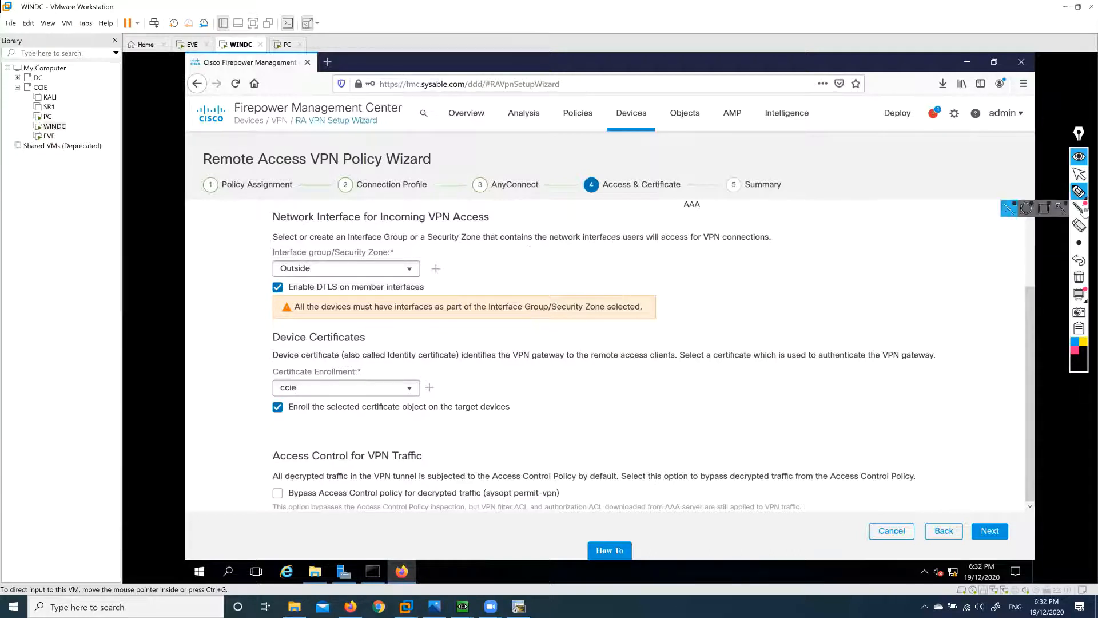
pyautogui.click(1079, 174)
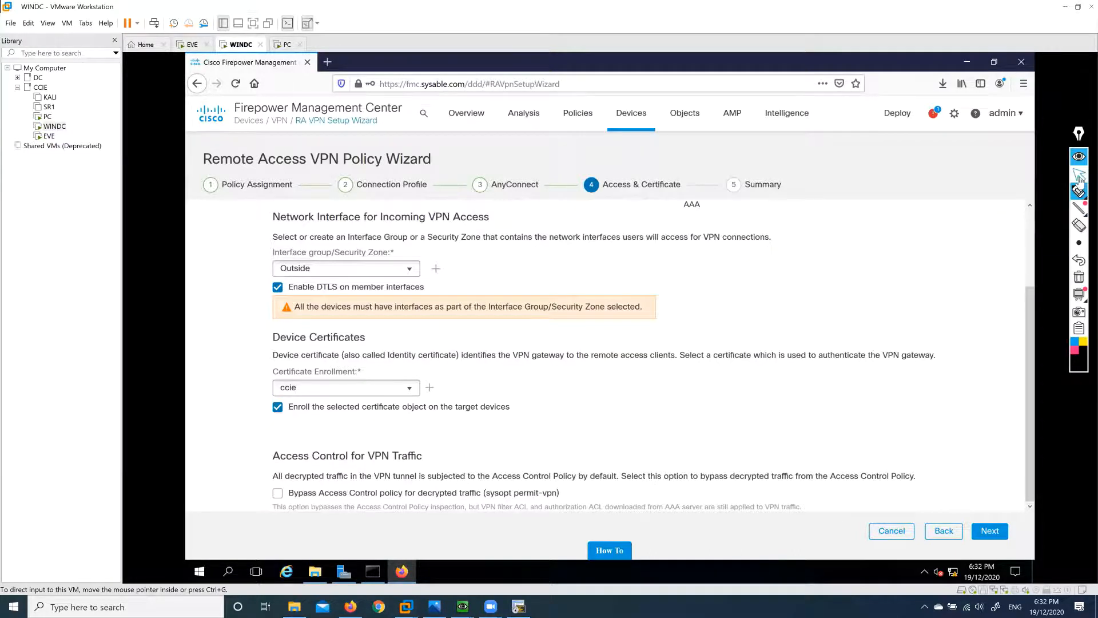
pyautogui.click(277, 493)
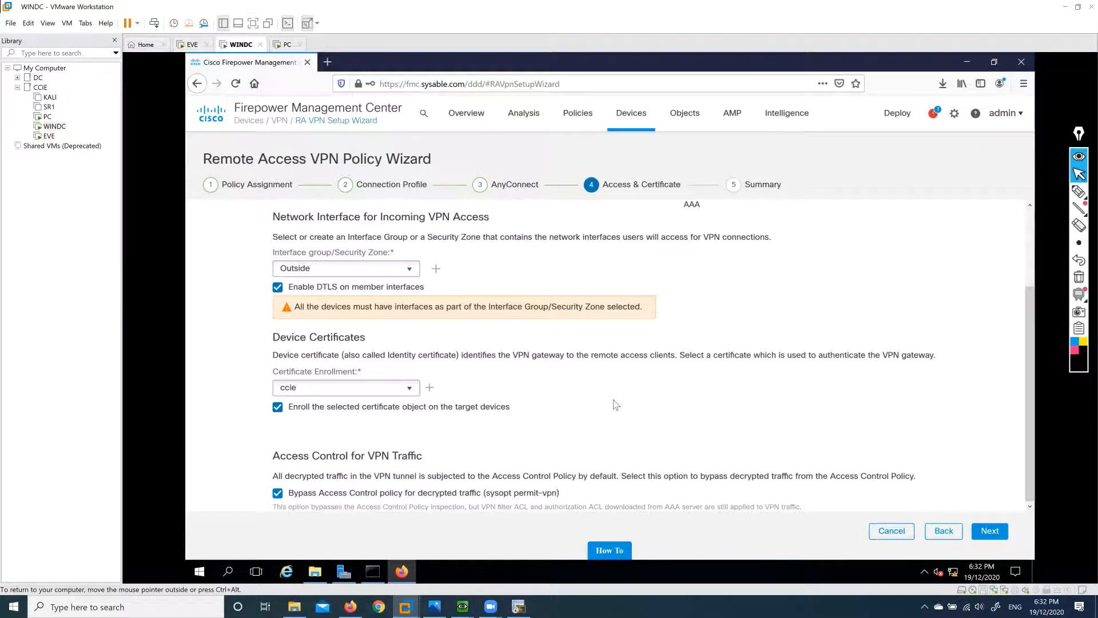
# Review the remote access VPN summary, then cancel and confirm exiting the wizard.
pyautogui.click(989, 532)
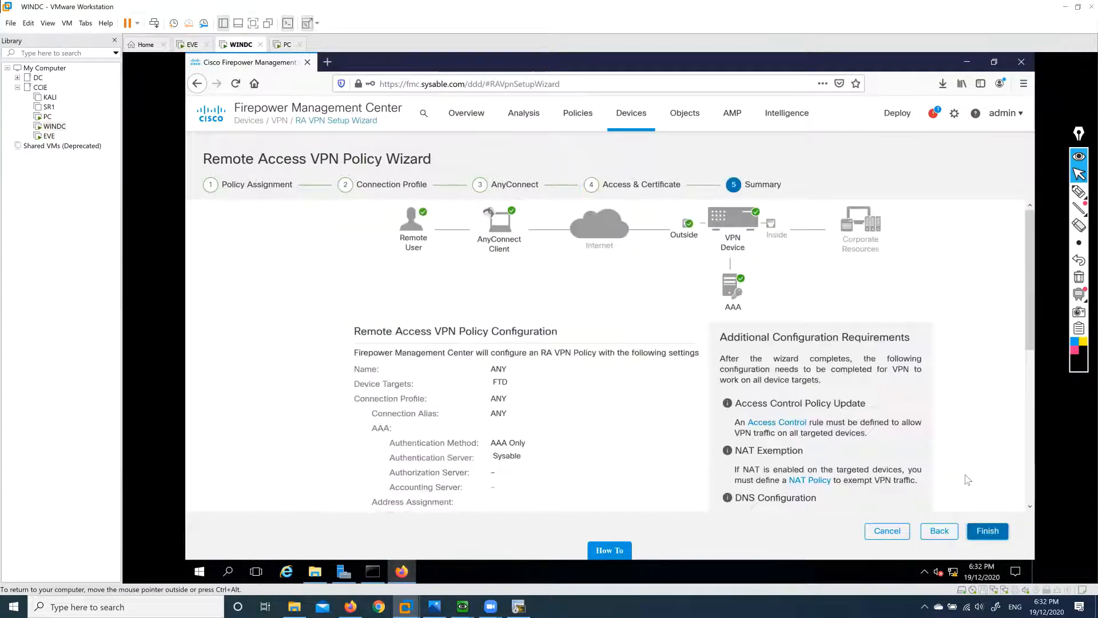
pyautogui.scroll(-1, 521, 408)
pyautogui.scroll(-5, 520, 408)
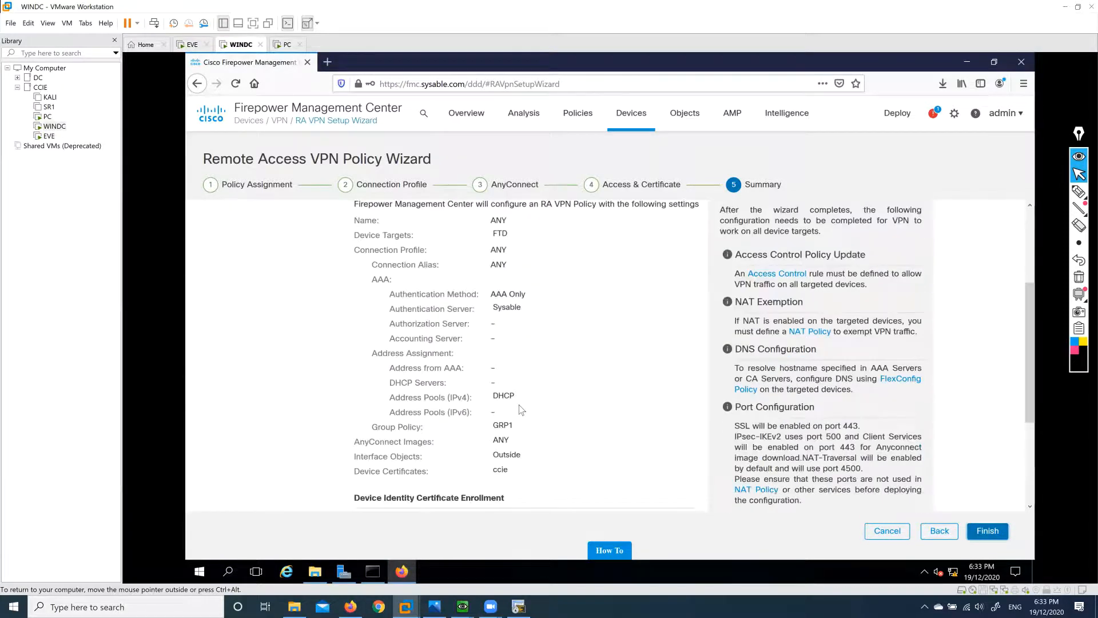
pyautogui.scroll(3, 521, 408)
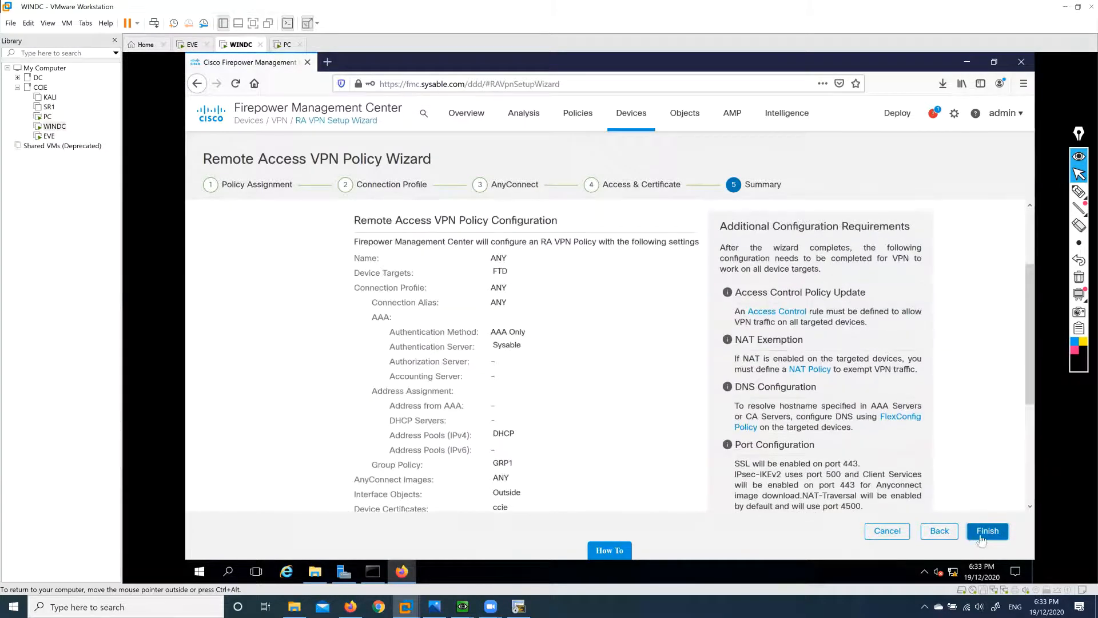
pyautogui.click(887, 531)
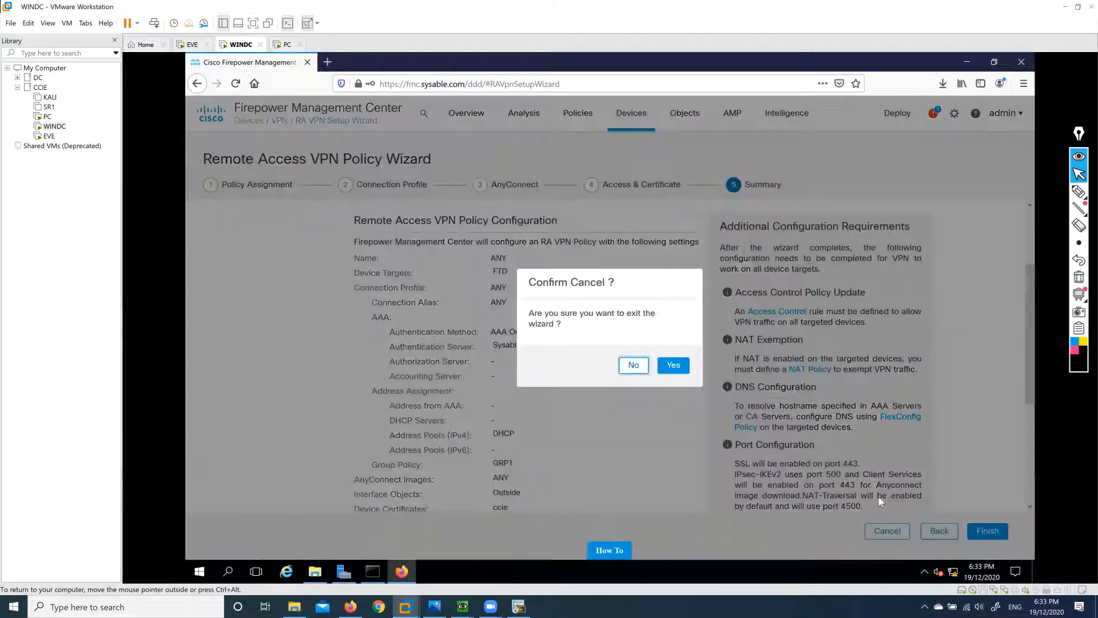
pyautogui.click(673, 366)
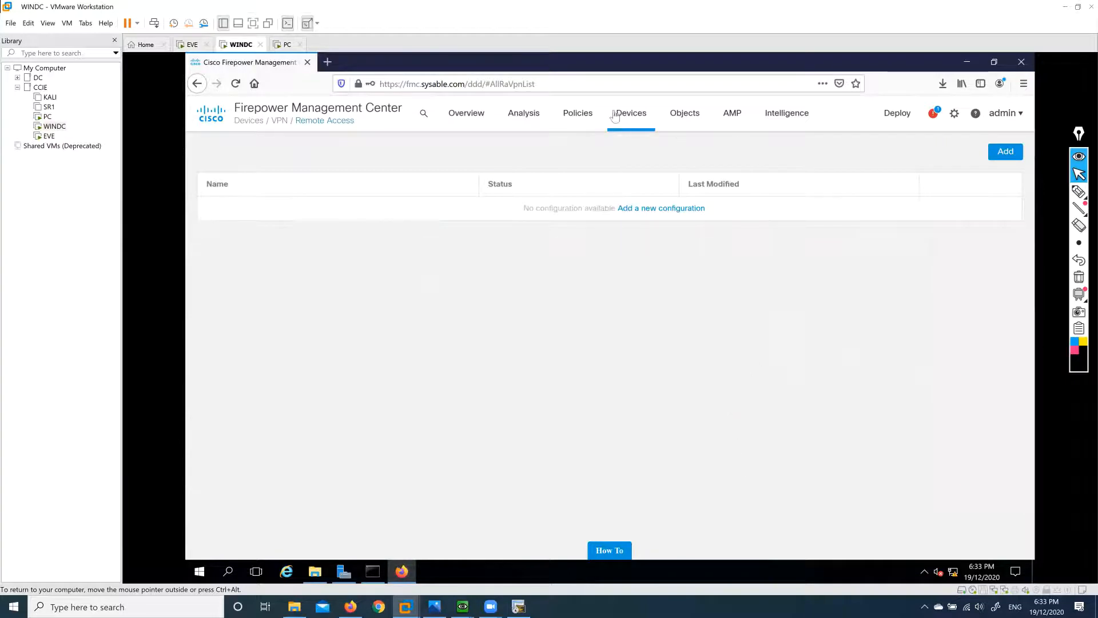
# Browse the Devices, Policies and Analysis menus, then go to Overview > Reporting.
pyautogui.click(624, 118)
pyautogui.click(685, 151)
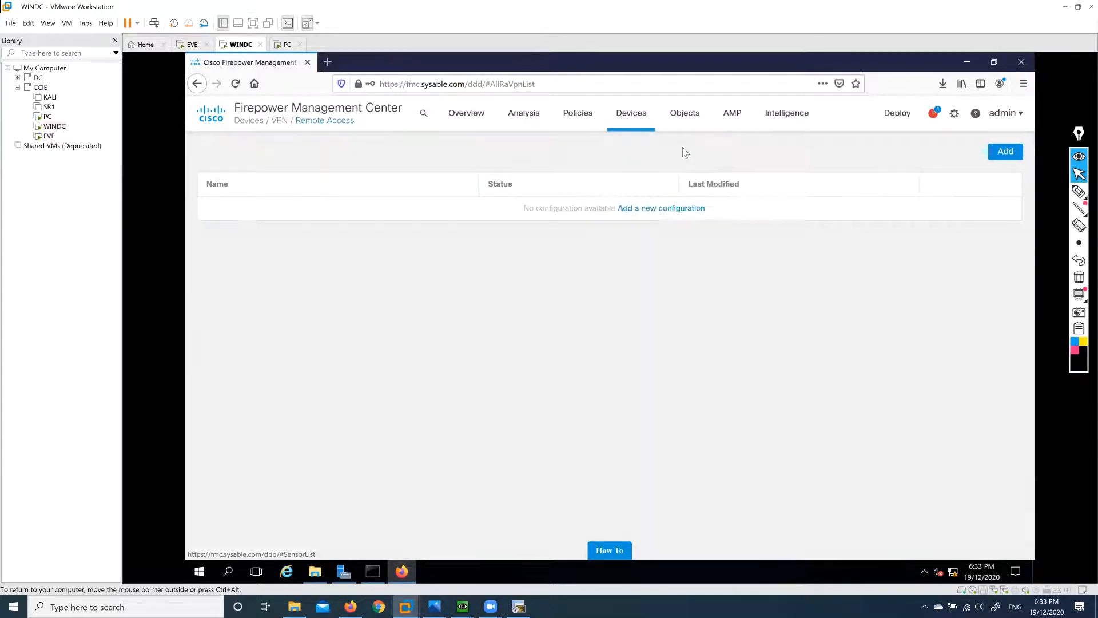
pyautogui.click(647, 122)
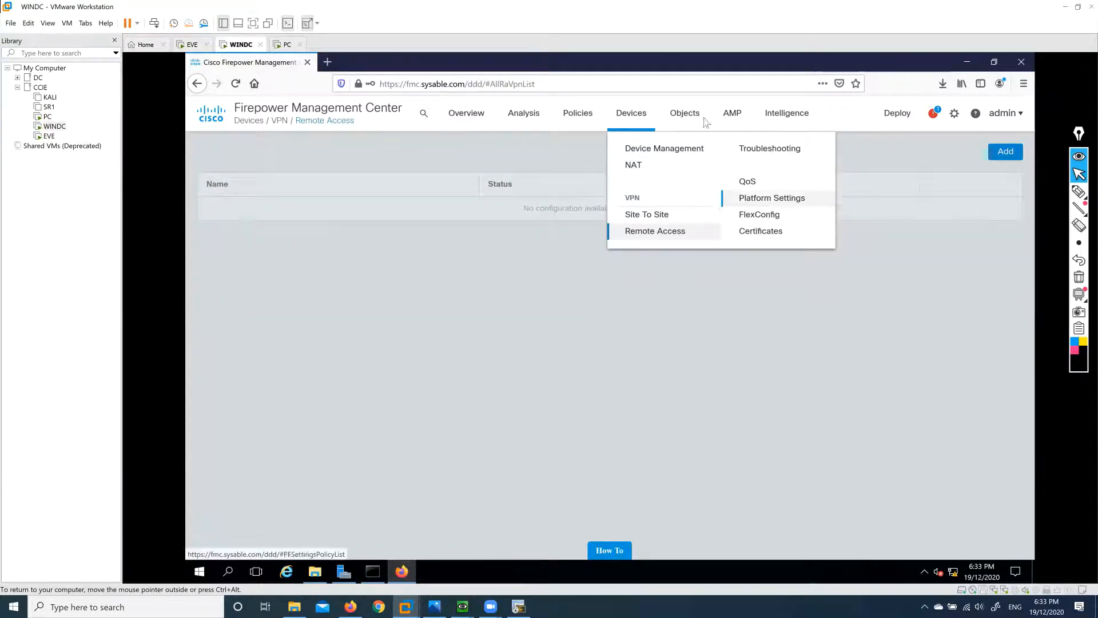
pyautogui.click(583, 121)
pyautogui.click(582, 121)
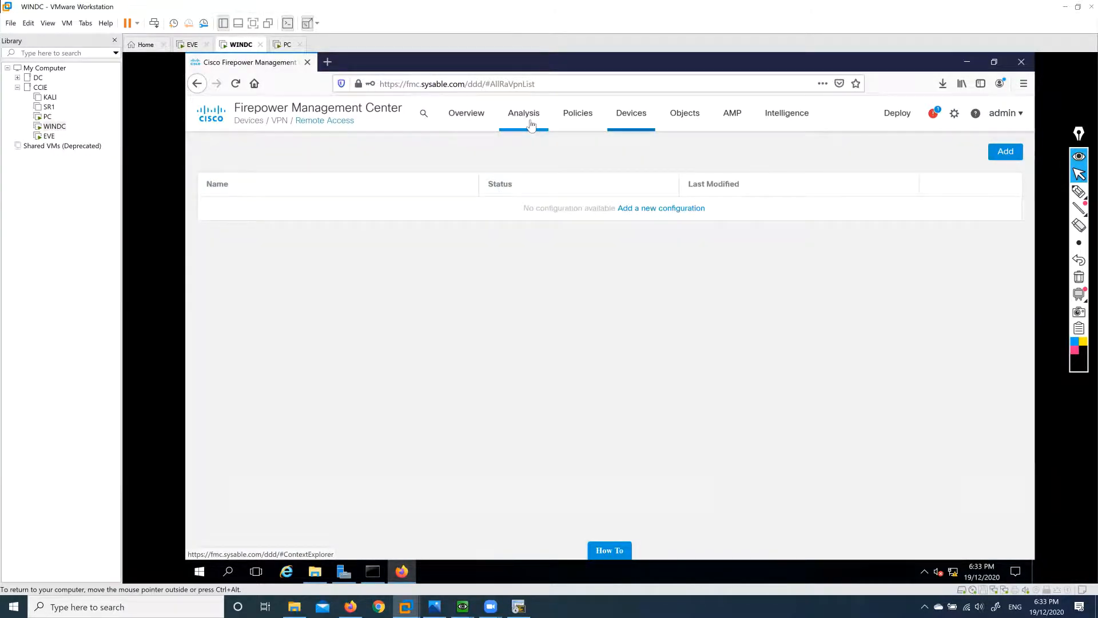
pyautogui.click(530, 124)
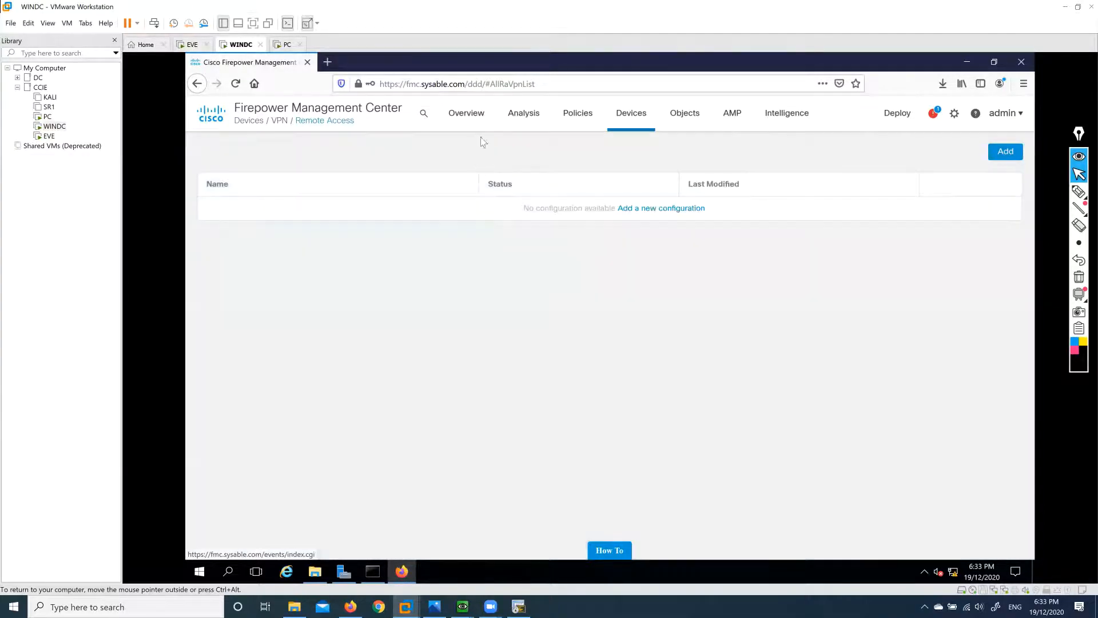
pyautogui.moveTo(464, 115)
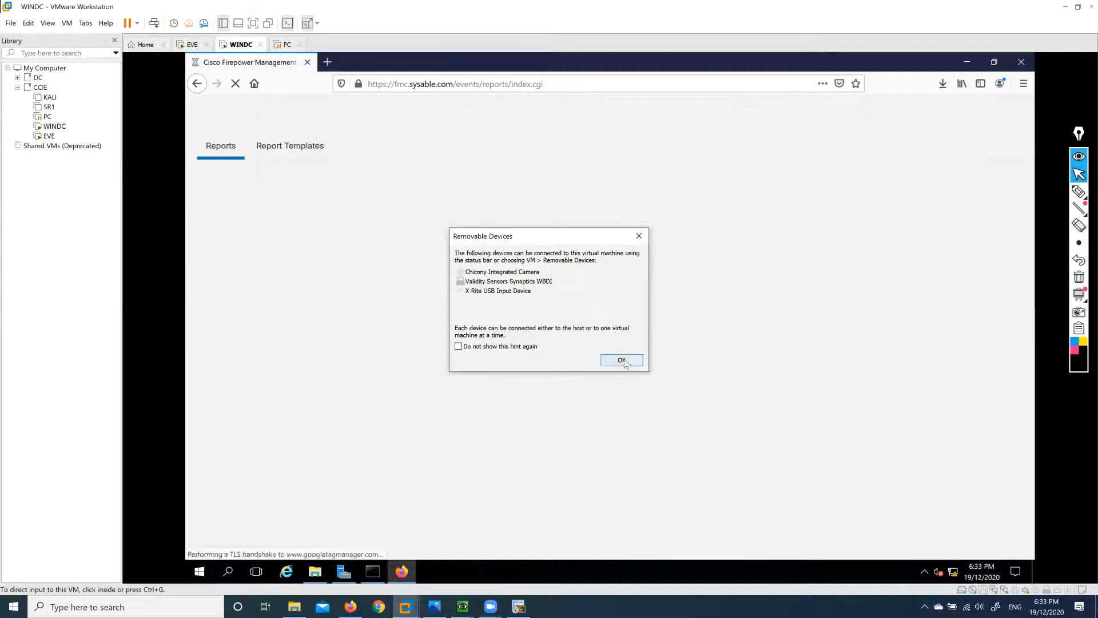
# Dismiss the removable devices notice, return to the WINDC browser, and show Report Templates.
pyautogui.click(622, 360)
pyautogui.click(286, 44)
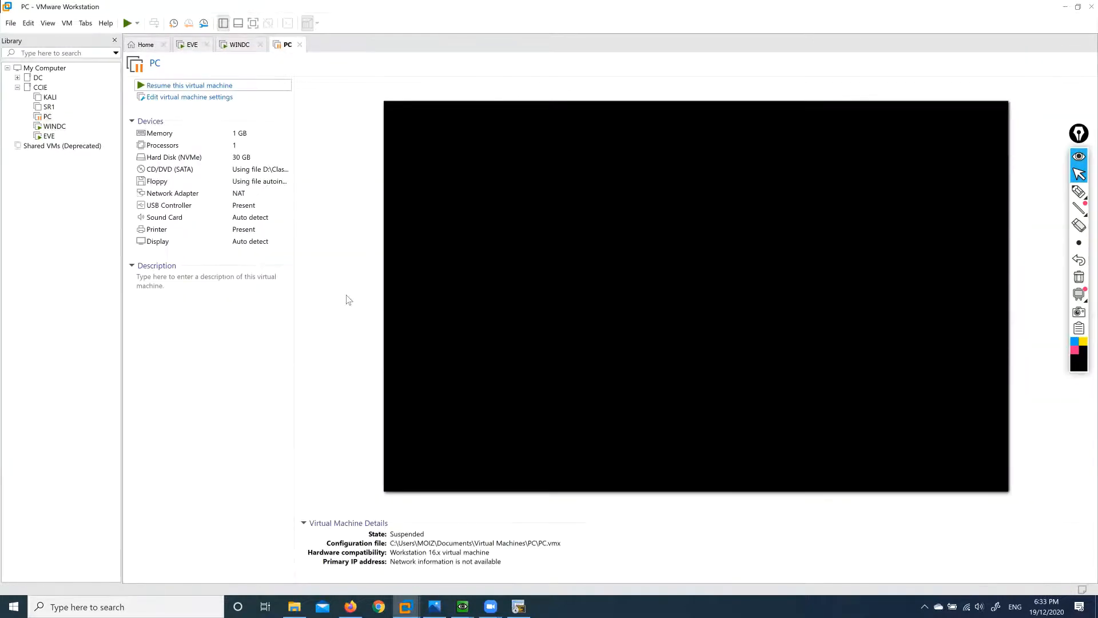
pyautogui.click(239, 45)
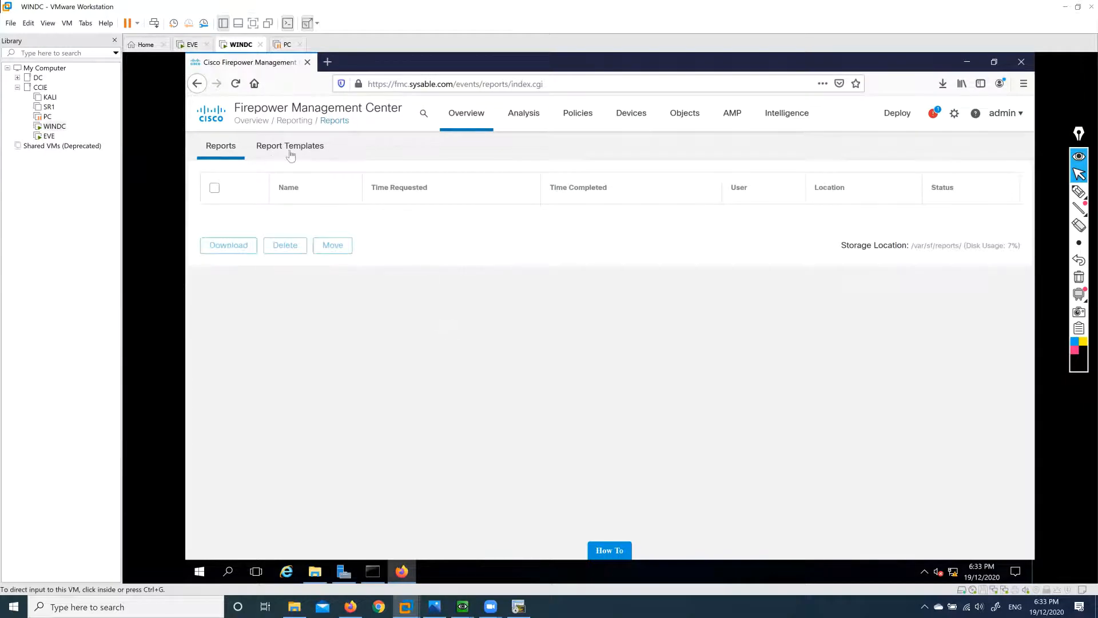
pyautogui.click(298, 149)
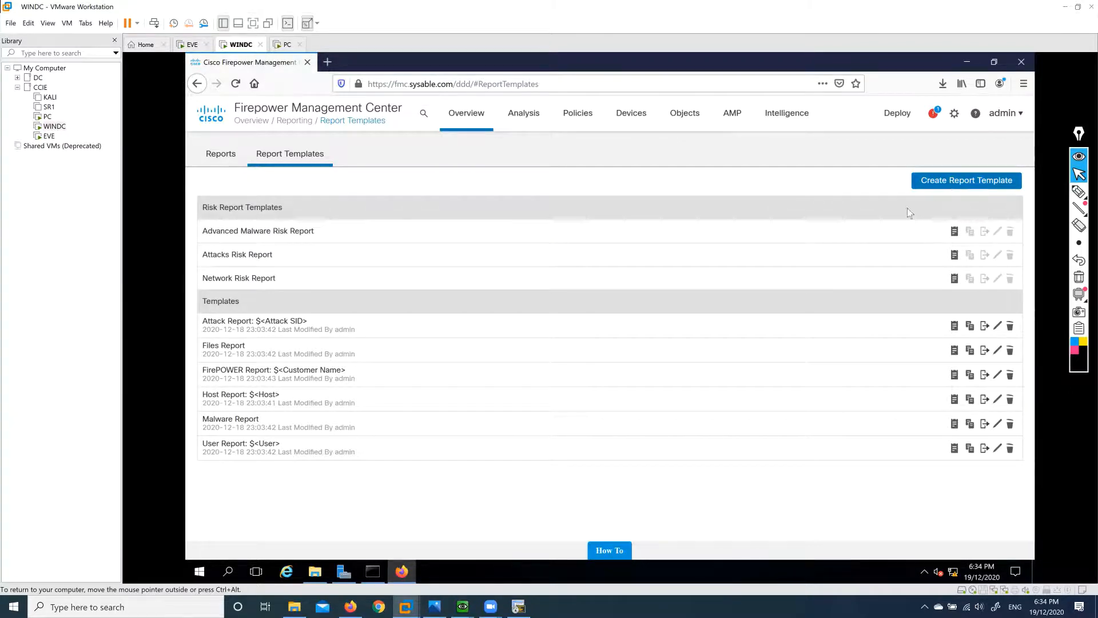
pyautogui.click(576, 119)
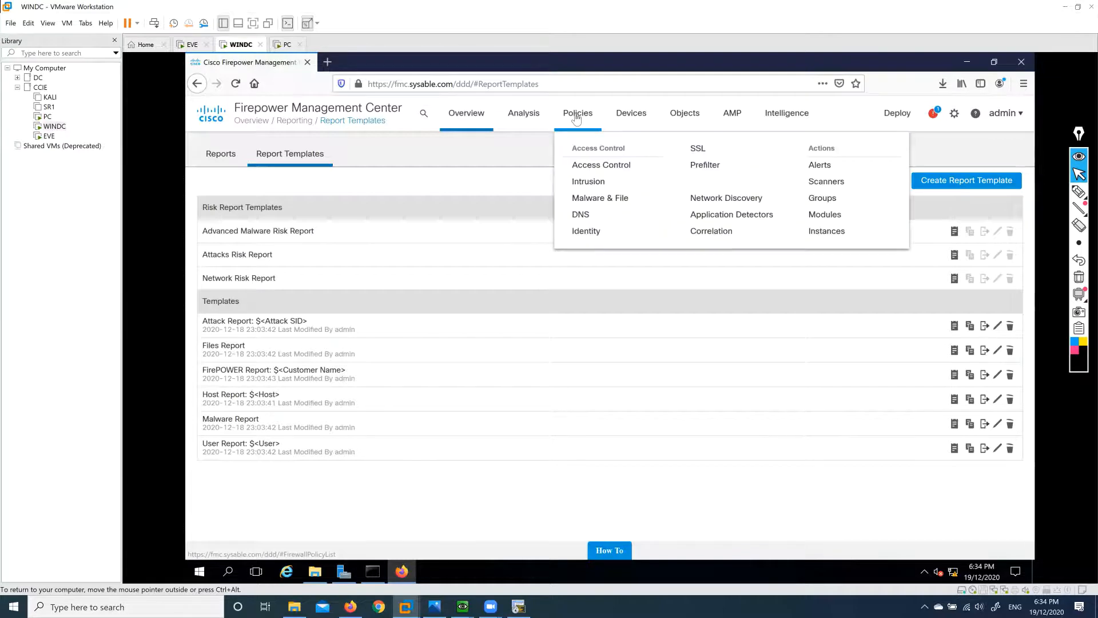
# Open the empty SSL policy list, then power on the SR1 virtual machine in VMware.
pyautogui.click(701, 149)
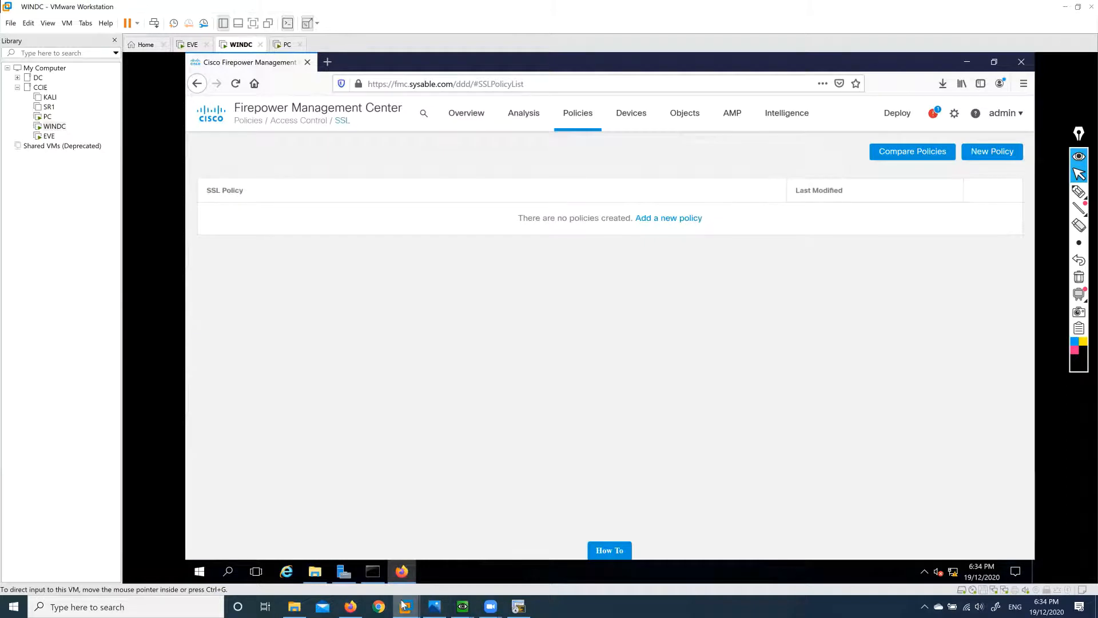
pyautogui.moveTo(403, 603)
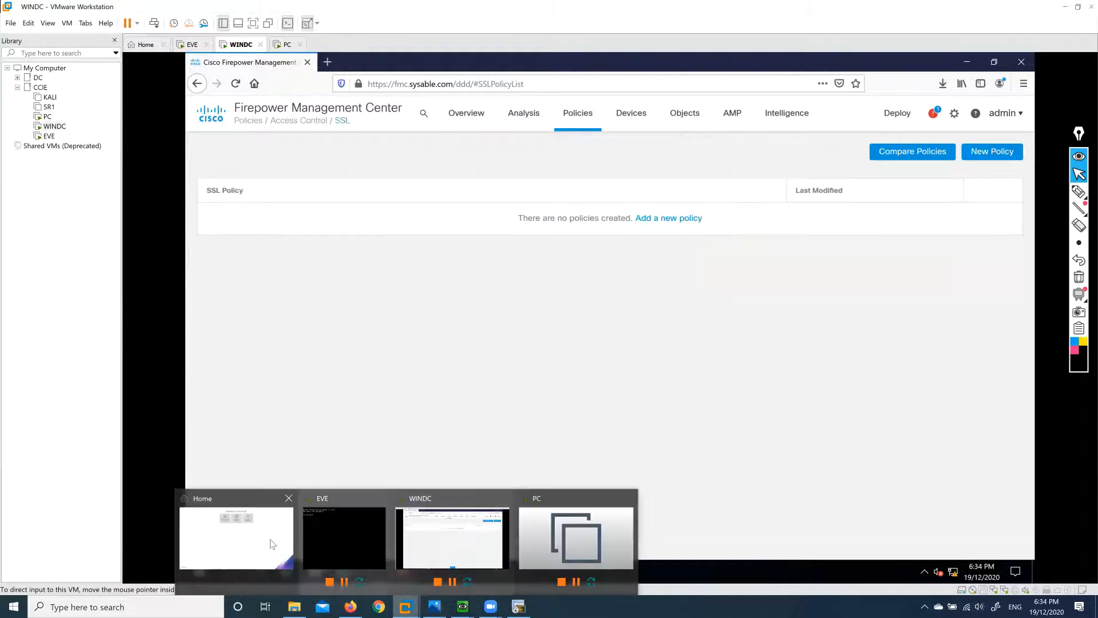
pyautogui.click(237, 532)
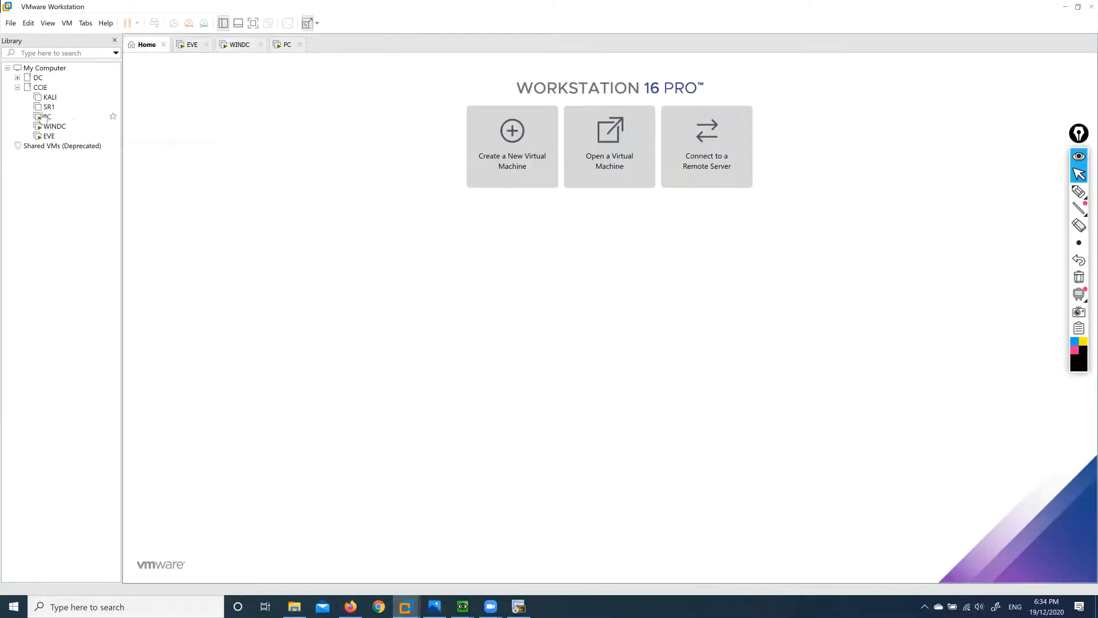
pyautogui.click(48, 107)
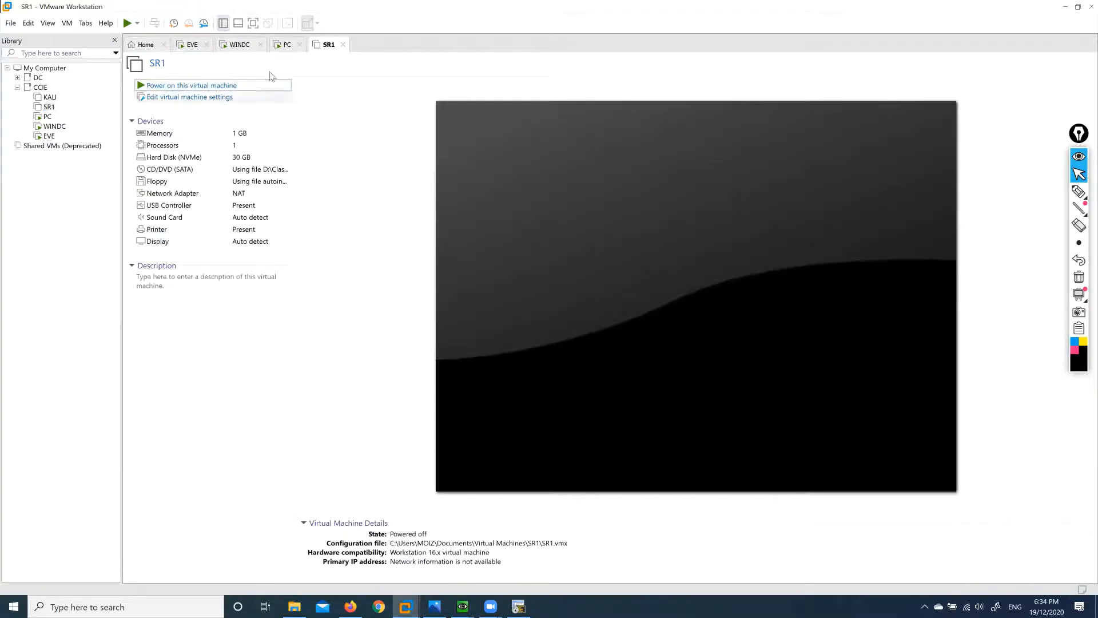
pyautogui.click(246, 84)
pyautogui.click(240, 45)
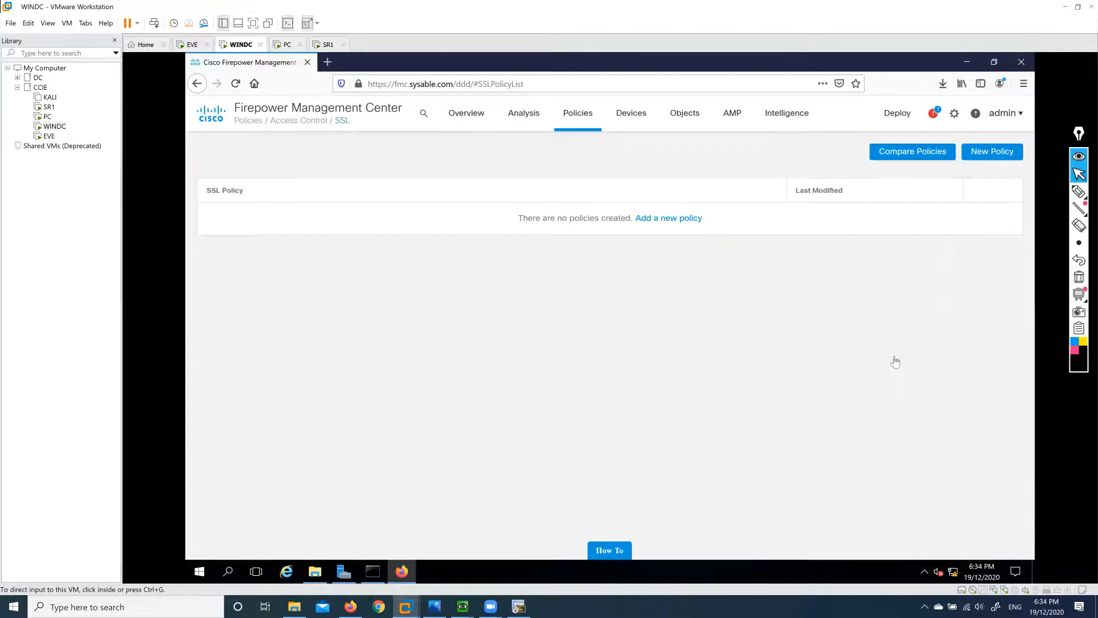
# Jot and clear an on-screen note, then bring up the EVE-NG lab topology.
pyautogui.click(1079, 192)
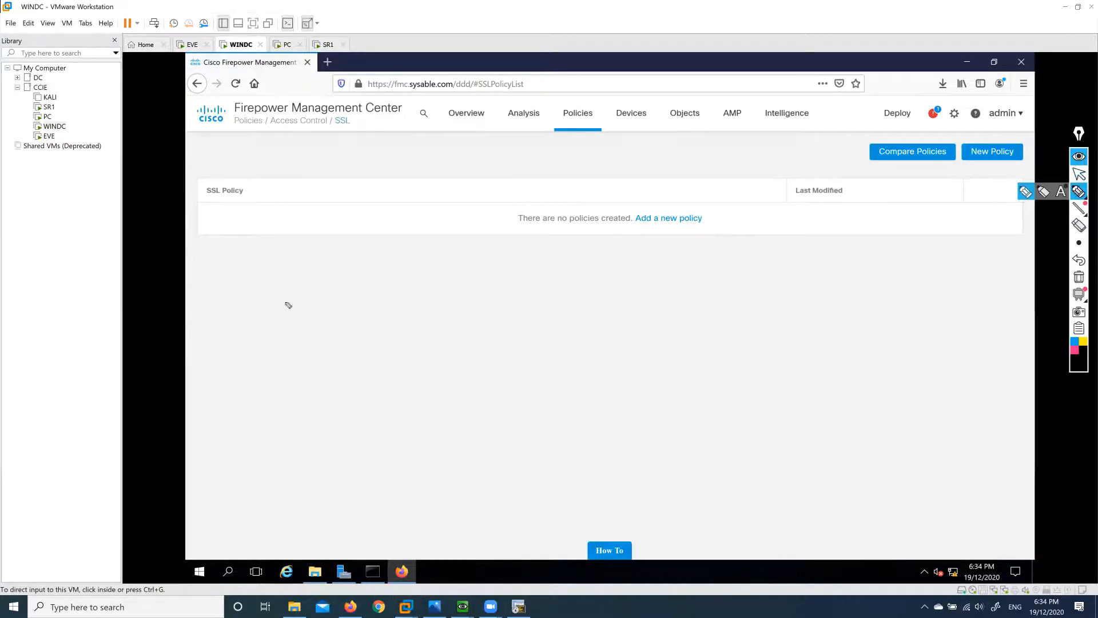
pyautogui.moveTo(293, 295)
pyautogui.mouseDown()
pyautogui.moveTo(326, 284)
pyautogui.moveTo(418, 302)
pyautogui.moveTo(411, 296)
pyautogui.moveTo(517, 292)
pyautogui.moveTo(575, 274)
pyautogui.moveTo(531, 309)
pyautogui.moveTo(707, 232)
pyautogui.moveTo(805, 374)
pyautogui.moveTo(677, 343)
pyautogui.moveTo(682, 300)
pyautogui.mouseUp()
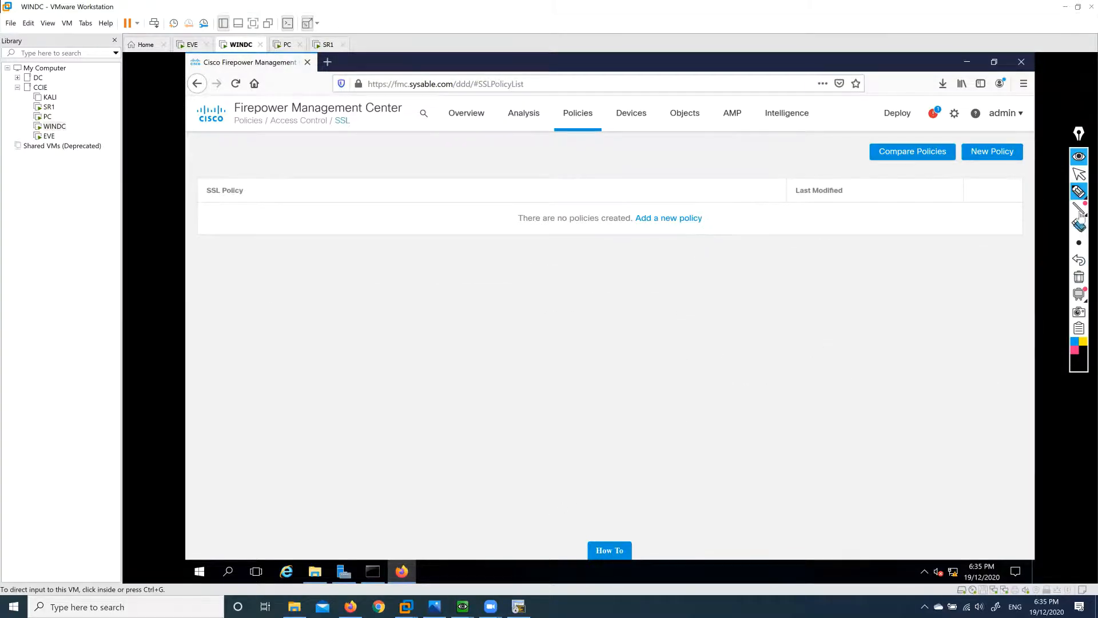
pyautogui.click(1079, 277)
pyautogui.click(1079, 173)
pyautogui.click(351, 607)
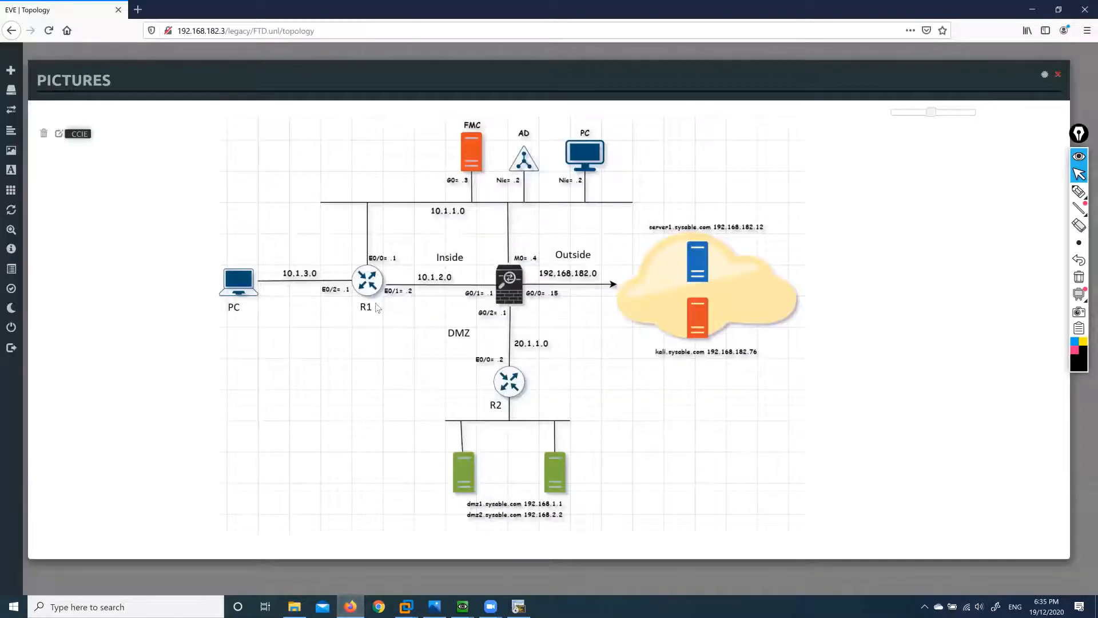
# Circle the firewall, draw the inside traffic arrow, and write a boxed 'Resign / Decrypt?' note.
pyautogui.click(1078, 192)
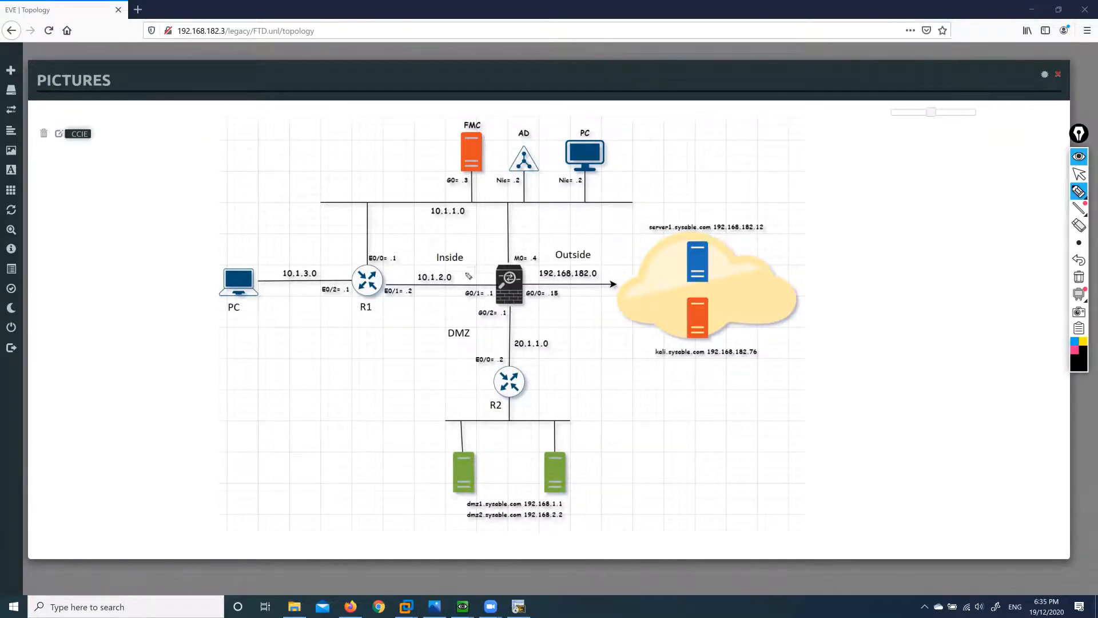
pyautogui.moveTo(463, 267)
pyautogui.mouseDown()
pyautogui.moveTo(541, 326)
pyautogui.moveTo(568, 305)
pyautogui.moveTo(565, 283)
pyautogui.mouseUp()
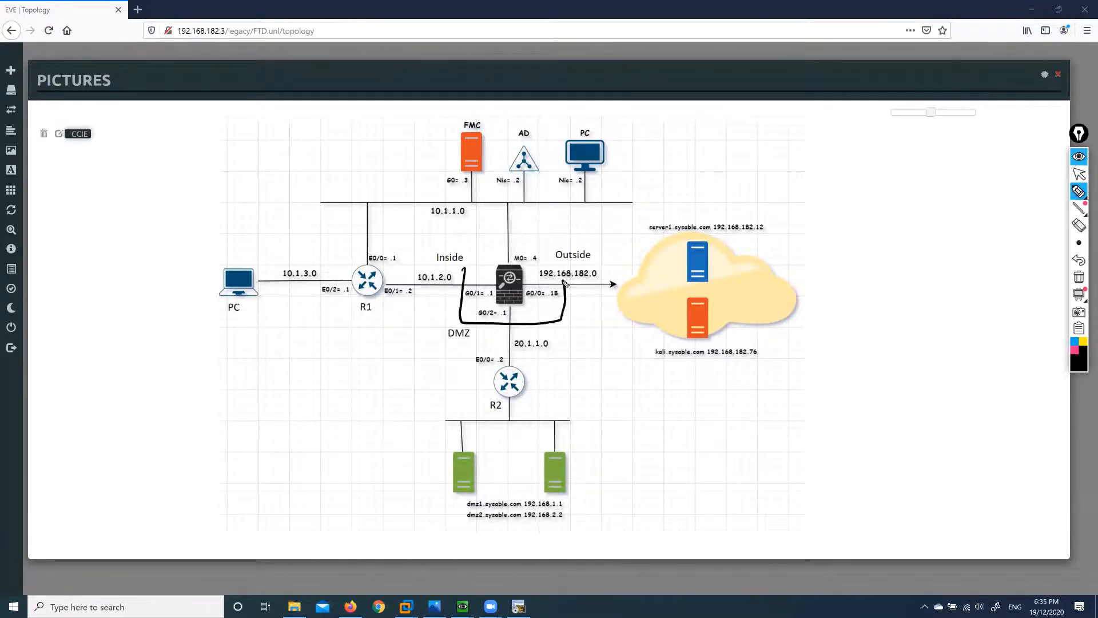
pyautogui.moveTo(249, 250); pyautogui.dragTo(480, 253)
pyautogui.moveTo(498, 245); pyautogui.dragTo(576, 235)
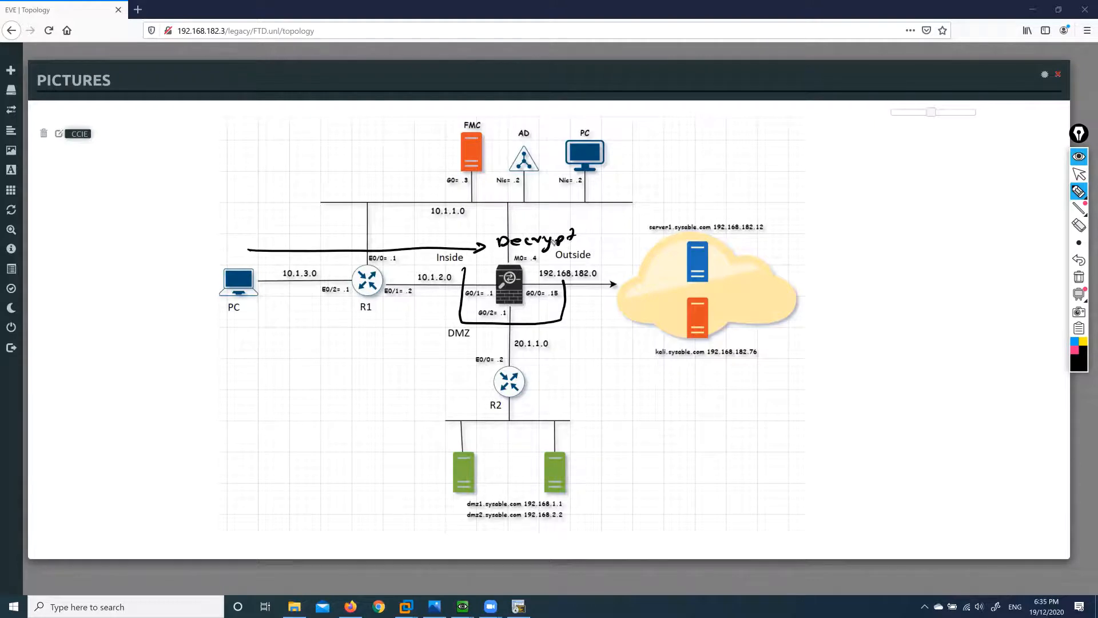
pyautogui.moveTo(509, 221)
pyautogui.mouseDown()
pyautogui.moveTo(569, 222)
pyautogui.moveTo(652, 246)
pyautogui.moveTo(641, 258)
pyautogui.mouseUp()
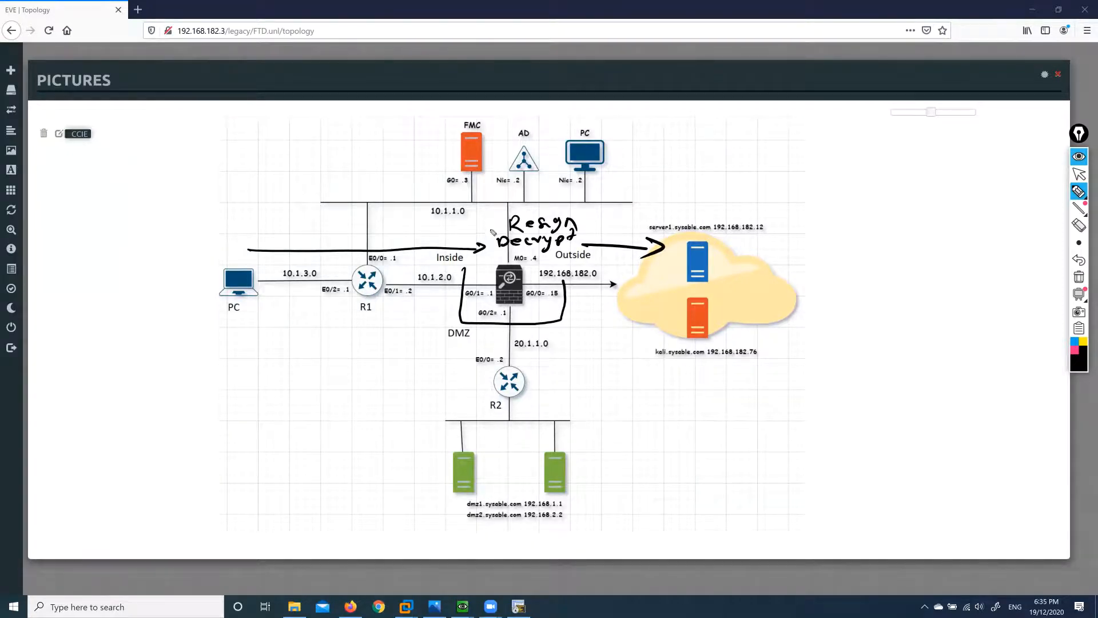
pyautogui.moveTo(490, 214)
pyautogui.mouseDown()
pyautogui.moveTo(484, 255)
pyautogui.moveTo(560, 252)
pyautogui.moveTo(594, 227)
pyautogui.moveTo(489, 211)
pyautogui.mouseUp()
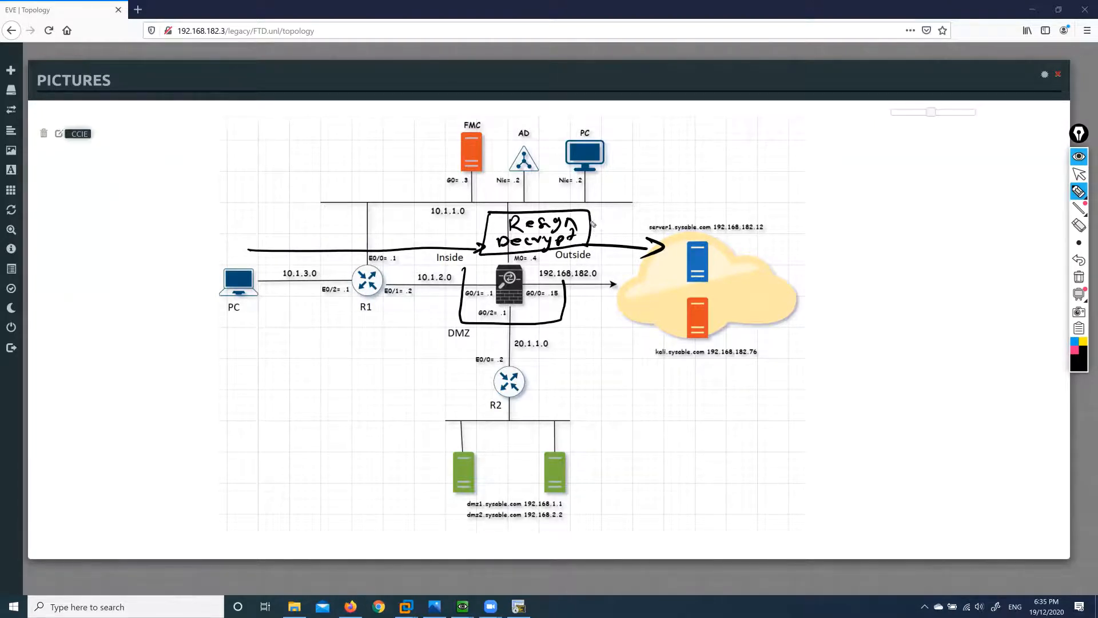
pyautogui.moveTo(584, 226)
pyautogui.mouseDown()
pyautogui.moveTo(658, 197)
pyautogui.moveTo(665, 225)
pyautogui.mouseUp()
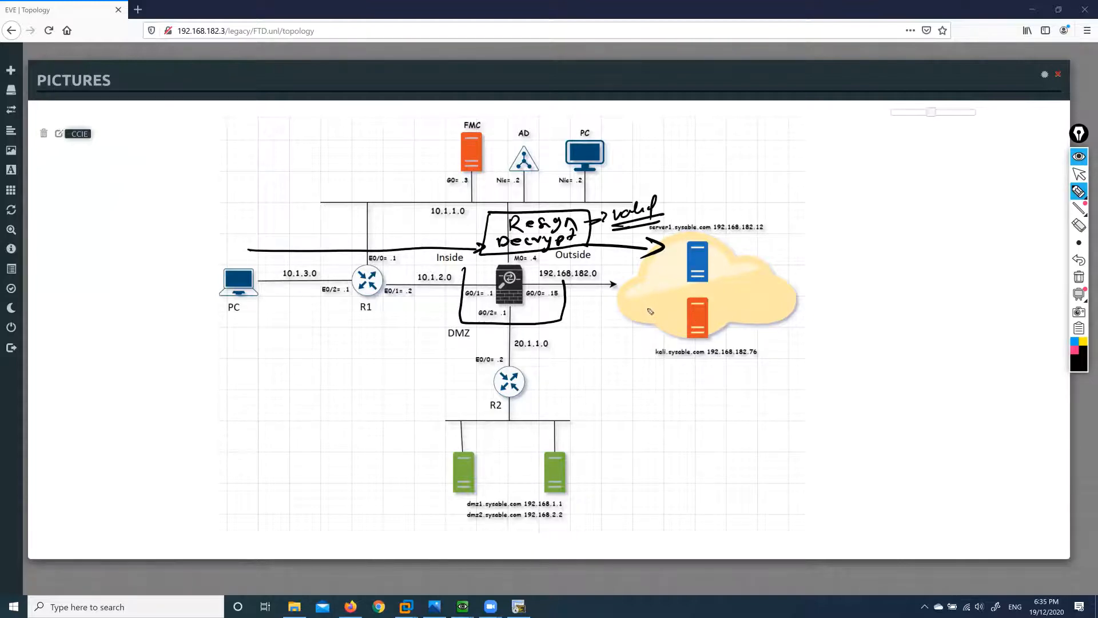
# Box the server1 icon in the cloud and label it https.
pyautogui.moveTo(680, 240)
pyautogui.mouseDown()
pyautogui.moveTo(667, 288)
pyautogui.moveTo(735, 268)
pyautogui.moveTo(670, 238)
pyautogui.mouseUp()
pyautogui.moveTo(748, 247); pyautogui.dragTo(776, 265)
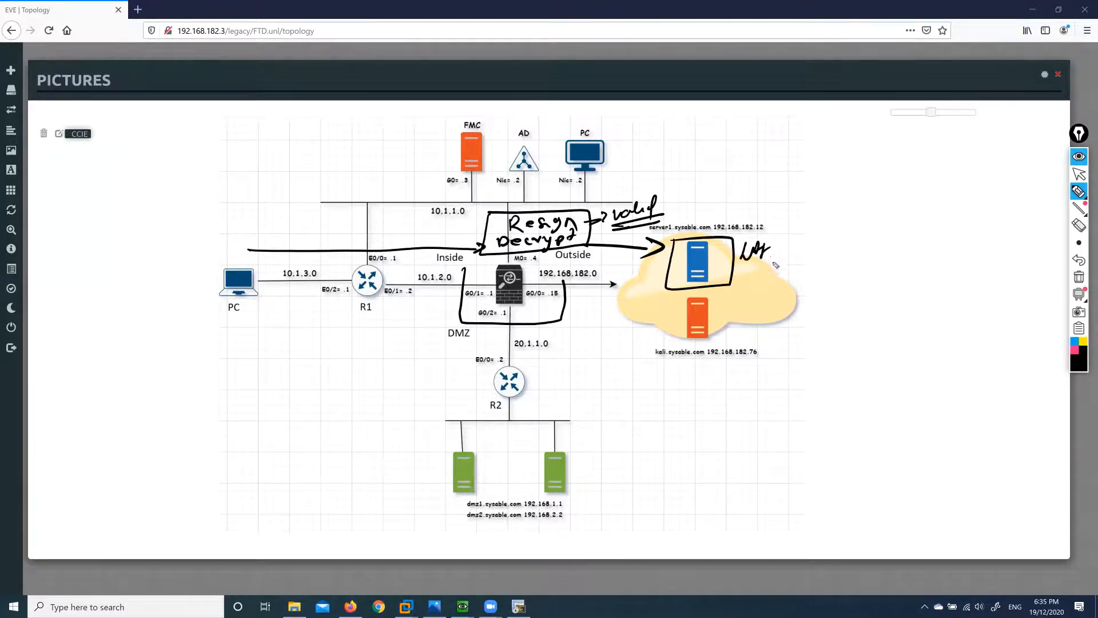
pyautogui.click(1078, 225)
pyautogui.click(1078, 192)
pyautogui.moveTo(742, 251)
pyautogui.mouseDown()
pyautogui.moveTo(772, 264)
pyautogui.moveTo(749, 277)
pyautogui.moveTo(753, 287)
pyautogui.mouseUp()
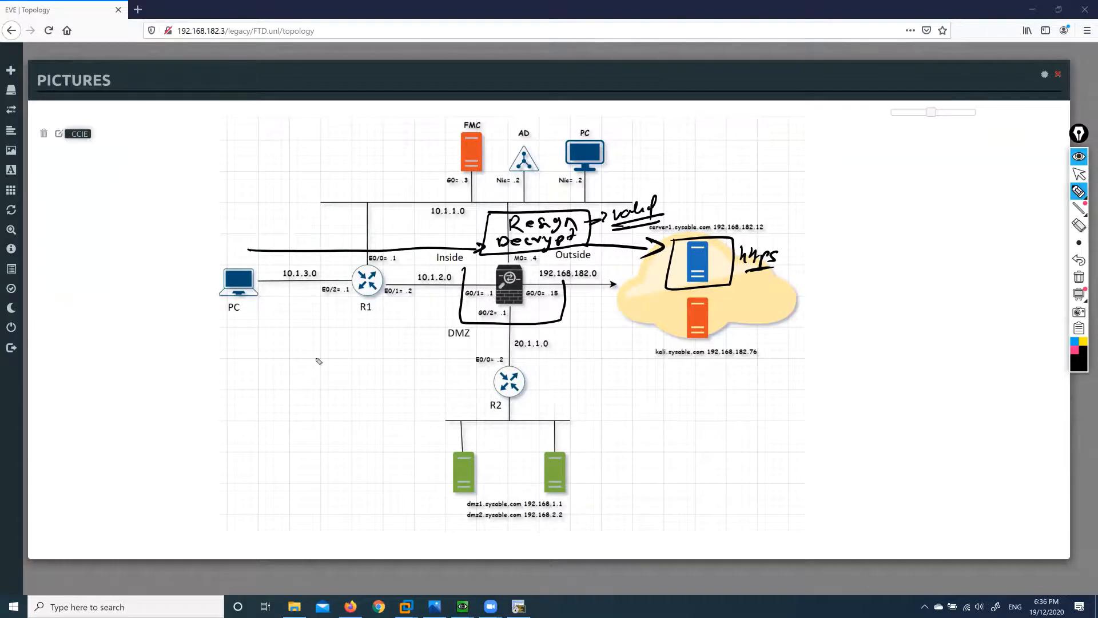
# Tick the Resign note and write an underlined 'Self Signed' note linked to the firewall.
pyautogui.moveTo(308, 357)
pyautogui.mouseDown()
pyautogui.moveTo(307, 373)
pyautogui.moveTo(315, 368)
pyautogui.moveTo(294, 403)
pyautogui.moveTo(326, 392)
pyautogui.mouseUp()
pyautogui.moveTo(324, 379); pyautogui.dragTo(348, 391)
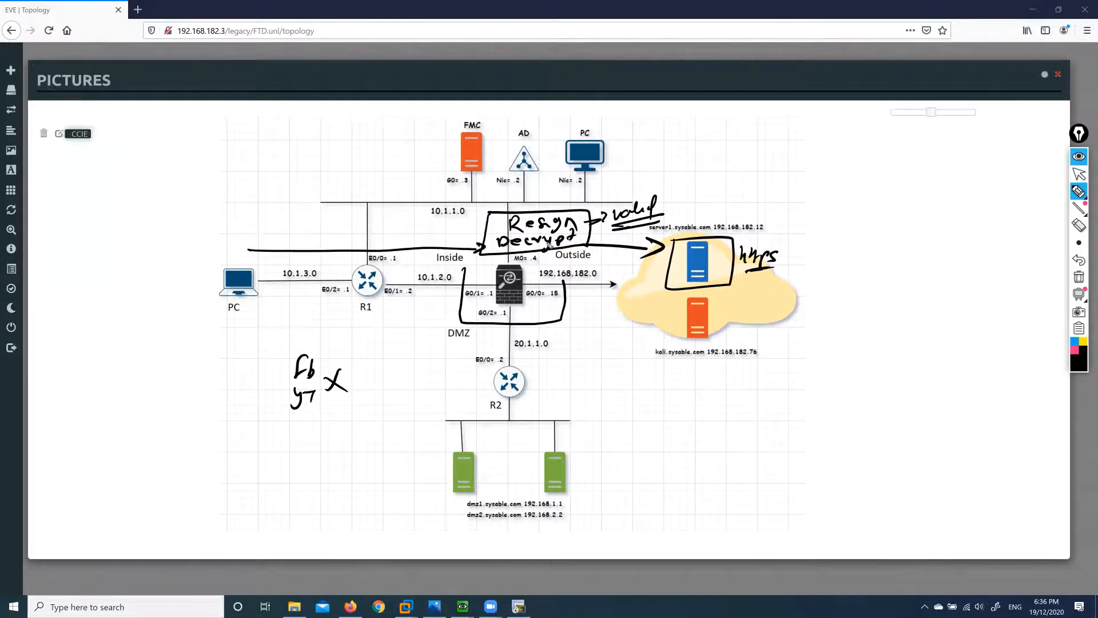
pyautogui.moveTo(497, 219); pyautogui.dragTo(502, 230)
pyautogui.moveTo(522, 301)
pyautogui.mouseDown()
pyautogui.moveTo(550, 343)
pyautogui.moveTo(566, 338)
pyautogui.mouseUp()
pyautogui.moveTo(570, 331); pyautogui.dragTo(580, 347)
pyautogui.moveTo(577, 338)
pyautogui.mouseDown()
pyautogui.moveTo(589, 338)
pyautogui.moveTo(558, 372)
pyautogui.mouseUp()
pyautogui.moveTo(581, 363)
pyautogui.mouseDown()
pyautogui.moveTo(576, 385)
pyautogui.moveTo(610, 373)
pyautogui.moveTo(619, 355)
pyautogui.moveTo(541, 374)
pyautogui.mouseUp()
pyautogui.moveTo(544, 350); pyautogui.dragTo(595, 350)
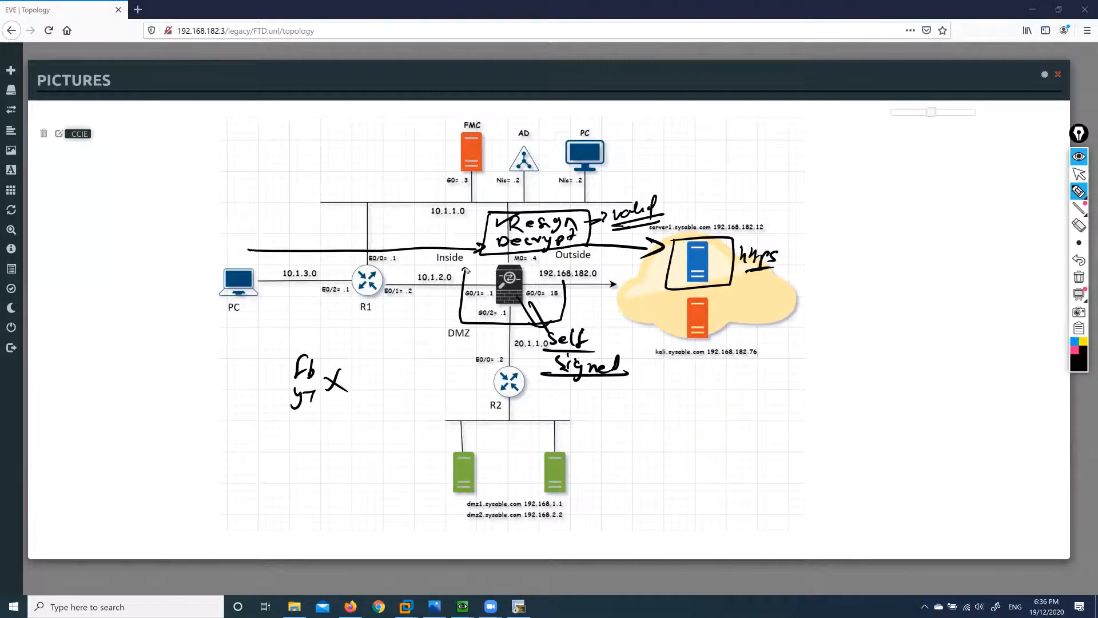
# Box the firewall, trace AD to the PC, and write a boxed 'Internet' beside kali.
pyautogui.moveTo(466, 270)
pyautogui.mouseDown()
pyautogui.moveTo(529, 328)
pyautogui.moveTo(563, 281)
pyautogui.mouseUp()
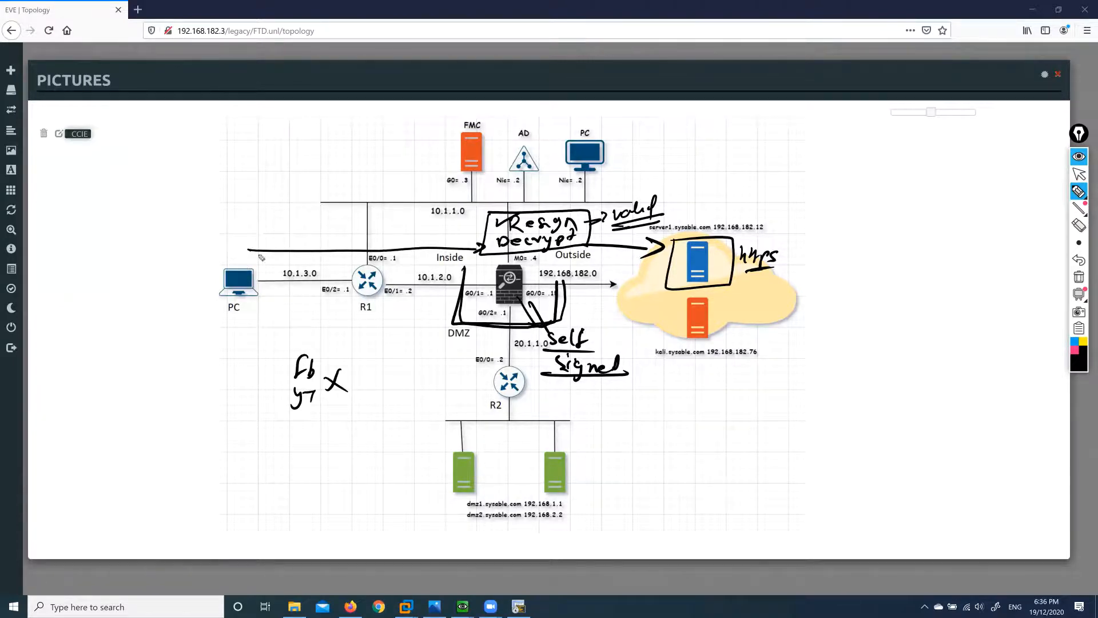
pyautogui.moveTo(524, 172)
pyautogui.mouseDown()
pyautogui.moveTo(397, 201)
pyautogui.moveTo(286, 247)
pyautogui.moveTo(257, 277)
pyautogui.moveTo(283, 265)
pyautogui.mouseUp()
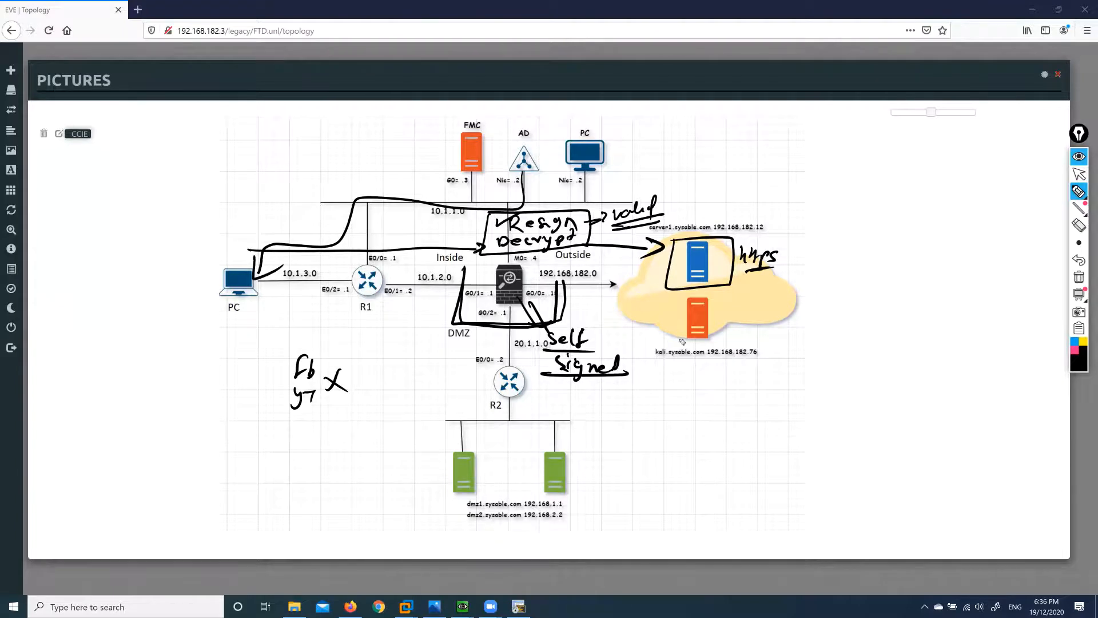
pyautogui.moveTo(722, 300)
pyautogui.mouseDown()
pyautogui.moveTo(767, 315)
pyautogui.moveTo(798, 306)
pyautogui.mouseUp()
pyautogui.moveTo(727, 326); pyautogui.dragTo(783, 322)
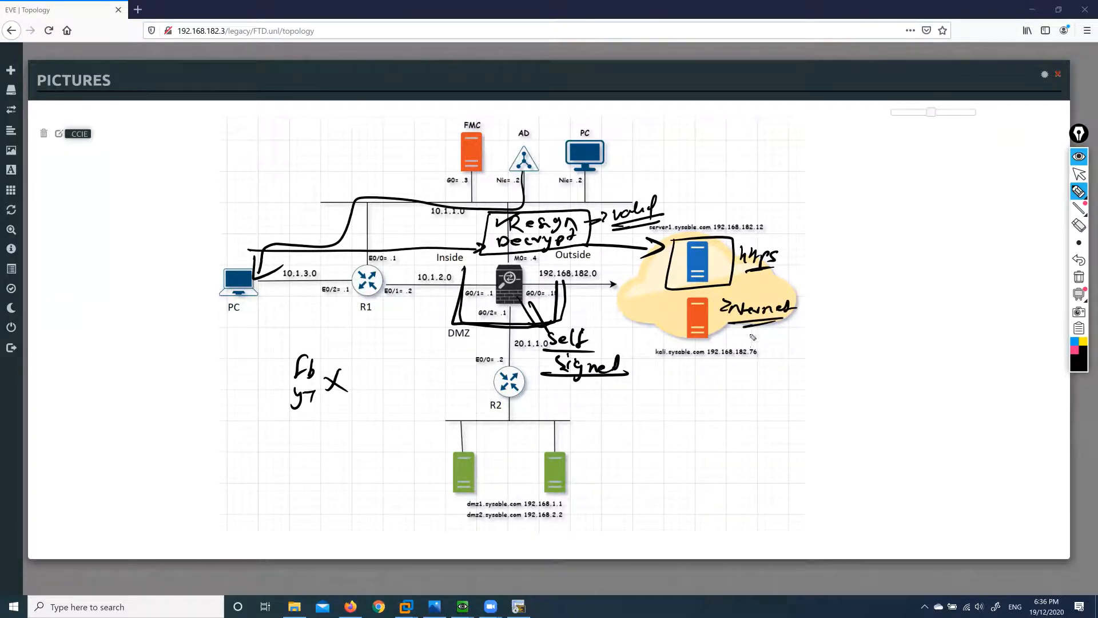
pyautogui.moveTo(722, 299); pyautogui.dragTo(715, 340)
pyautogui.moveTo(719, 297)
pyautogui.mouseDown()
pyautogui.moveTo(769, 293)
pyautogui.moveTo(796, 337)
pyautogui.moveTo(723, 334)
pyautogui.mouseUp()
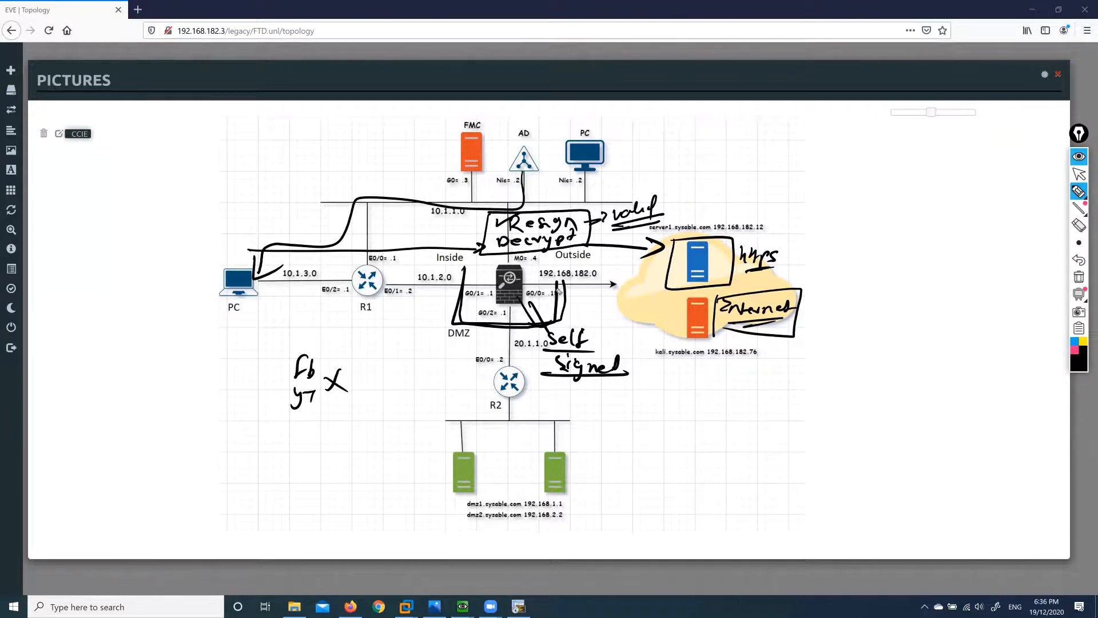
pyautogui.moveTo(529, 275)
pyautogui.mouseDown()
pyautogui.moveTo(491, 303)
pyautogui.moveTo(540, 314)
pyautogui.mouseUp()
# Tick the kali server, thicken the X over the firewall, and mark the Self note.
pyautogui.moveTo(668, 318); pyautogui.dragTo(689, 303)
pyautogui.moveTo(486, 282); pyautogui.dragTo(509, 304)
pyautogui.moveTo(611, 315); pyautogui.dragTo(609, 330)
# Sketch traffic arrows from R1 through the firewall to kali, then clear all ink.
pyautogui.moveTo(267, 314)
pyautogui.mouseDown()
pyautogui.moveTo(262, 323)
pyautogui.moveTo(422, 308)
pyautogui.moveTo(428, 318)
pyautogui.moveTo(256, 329)
pyautogui.mouseUp()
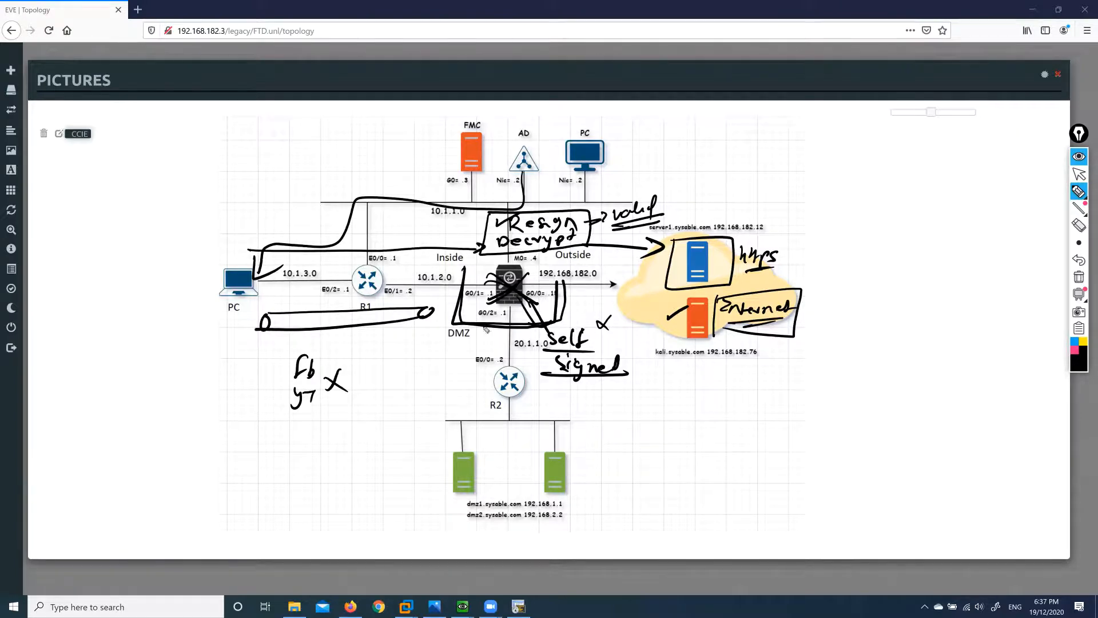
pyautogui.moveTo(515, 314); pyautogui.dragTo(616, 308)
pyautogui.moveTo(681, 302)
pyautogui.mouseDown()
pyautogui.moveTo(608, 303)
pyautogui.moveTo(629, 312)
pyautogui.mouseUp()
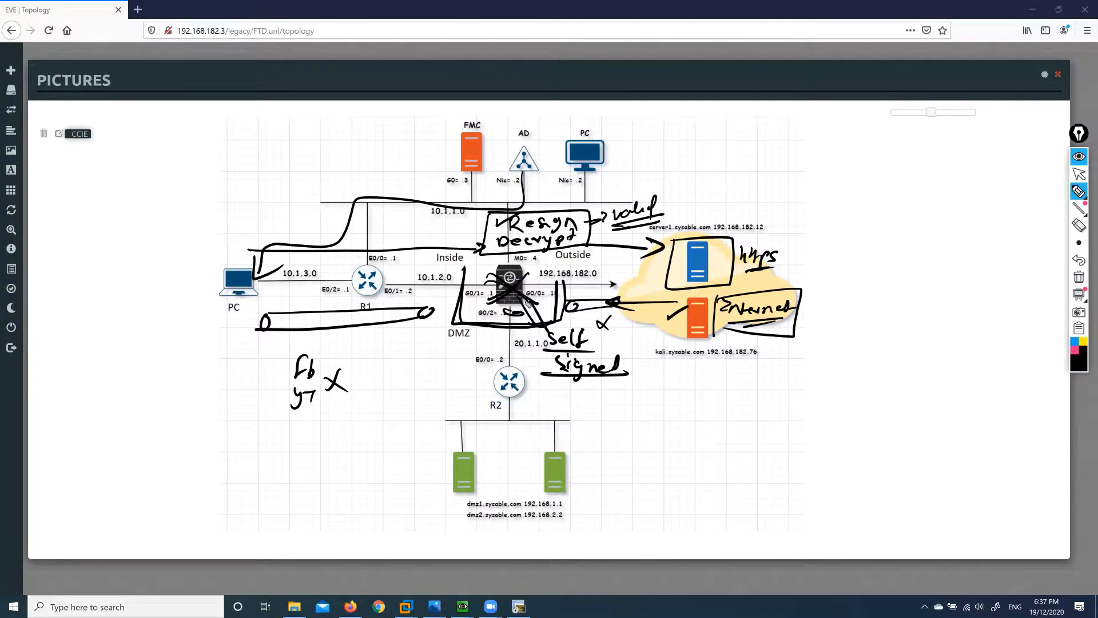
pyautogui.moveTo(433, 311)
pyautogui.mouseDown()
pyautogui.moveTo(316, 318)
pyautogui.moveTo(312, 330)
pyautogui.moveTo(395, 313)
pyautogui.mouseUp()
pyautogui.moveTo(395, 315); pyautogui.dragTo(355, 331)
pyautogui.moveTo(574, 306); pyautogui.dragTo(615, 302)
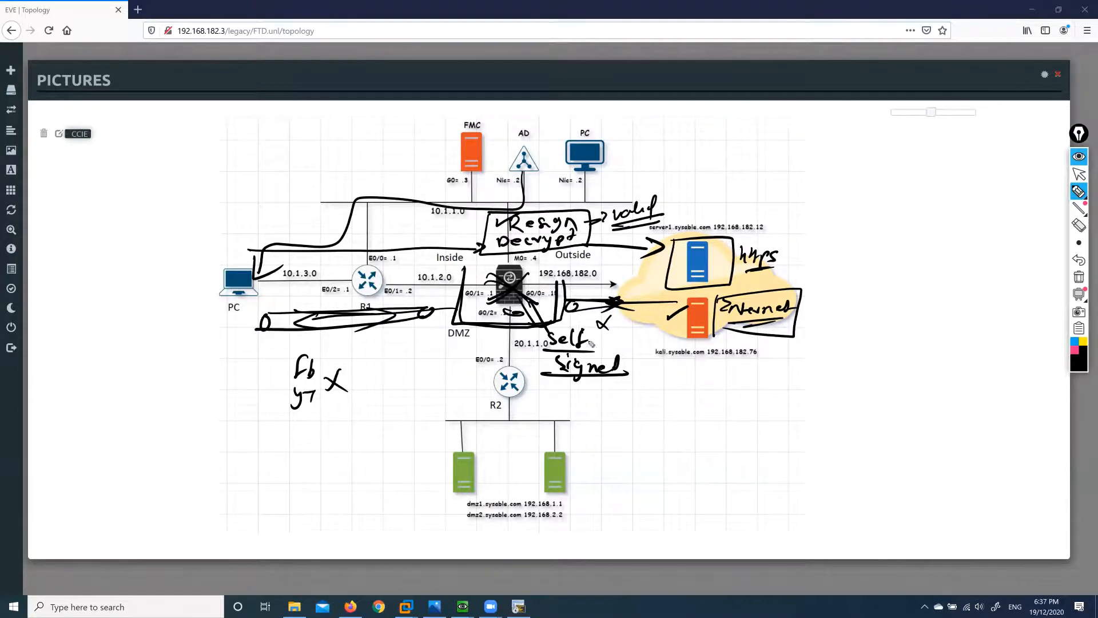
pyautogui.moveTo(1080, 243)
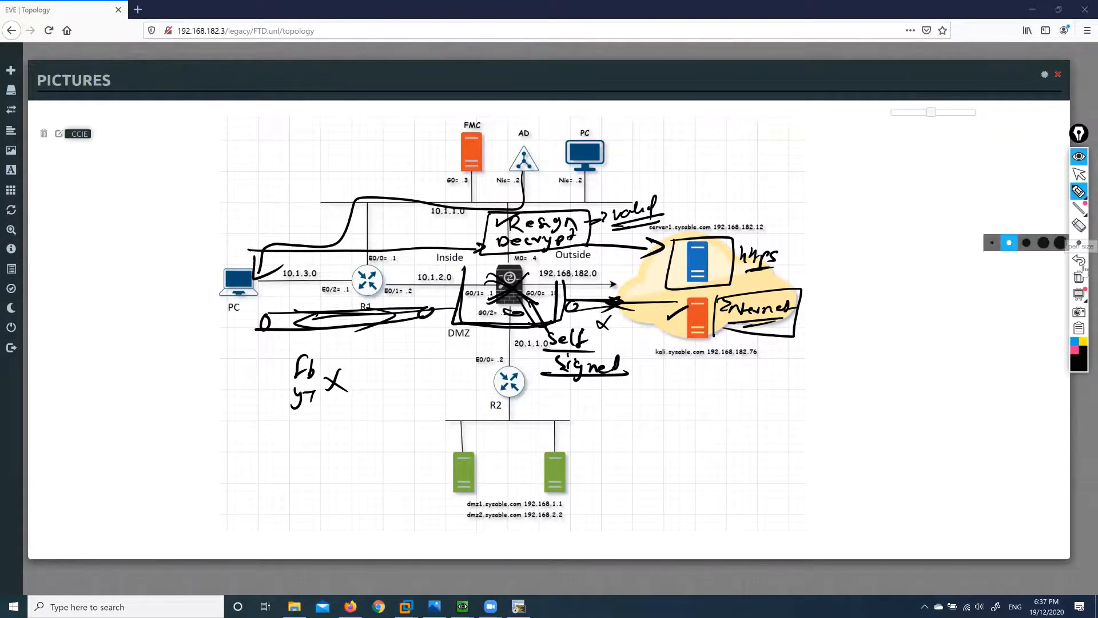
pyautogui.click(1078, 277)
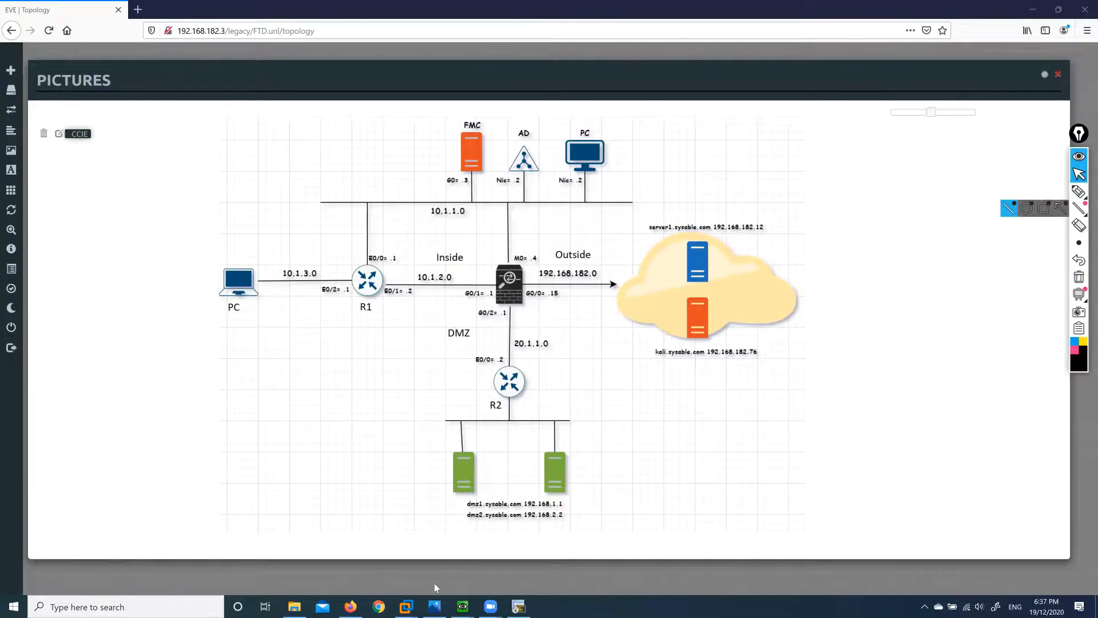
# On WINDC, add and save an SSL policy named SSL with default action Do not decrypt.
pyautogui.moveTo(406, 607)
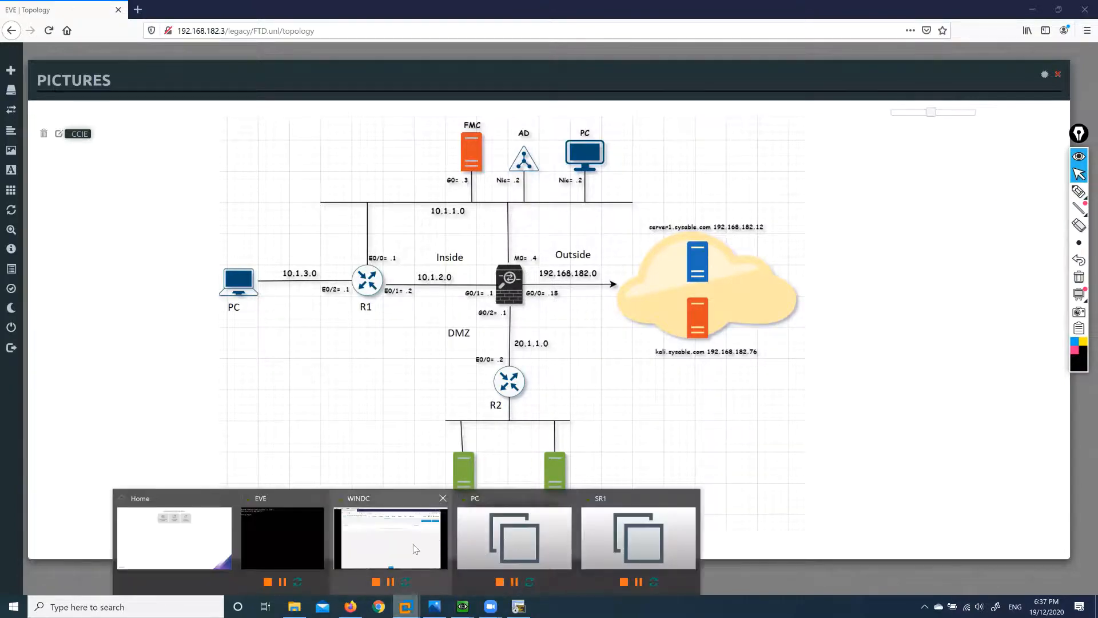
pyautogui.click(416, 549)
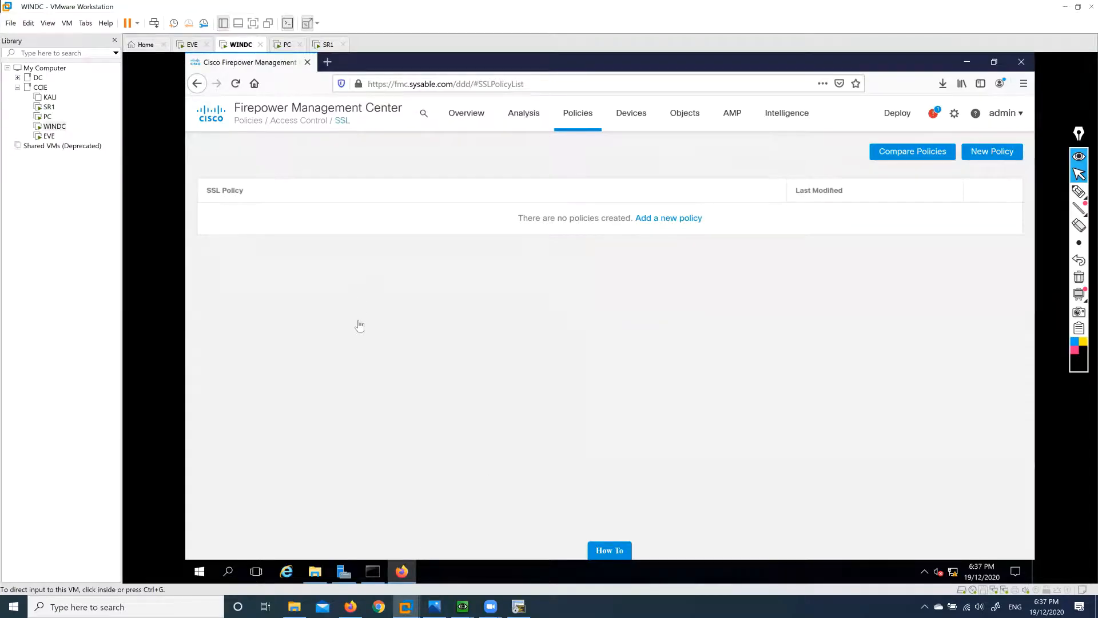
pyautogui.click(666, 219)
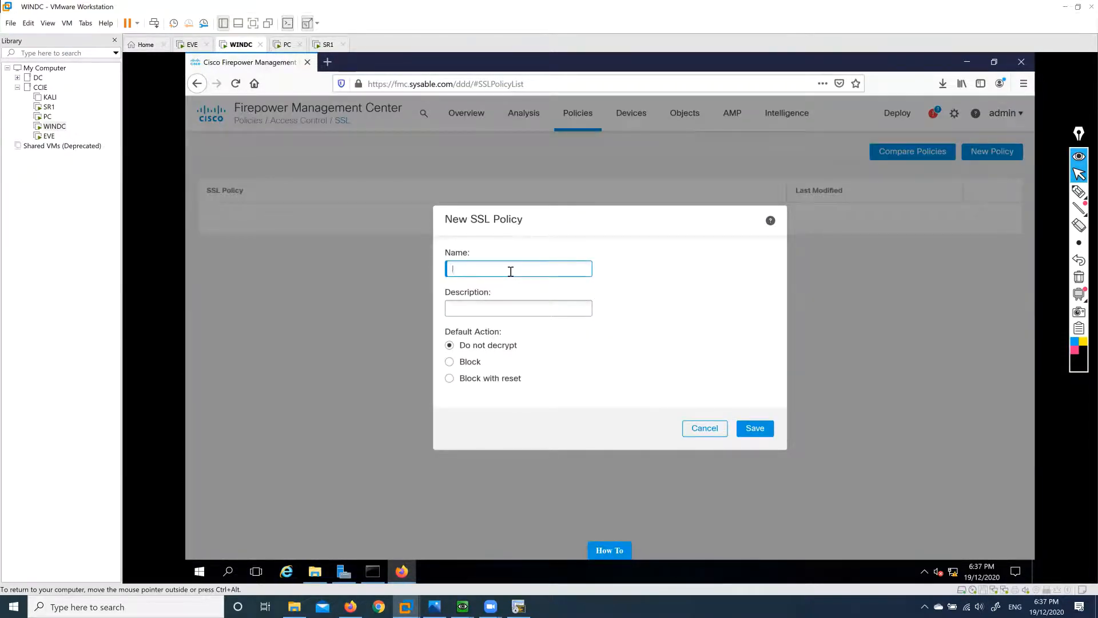
pyautogui.write('SSL')
pyautogui.click(760, 431)
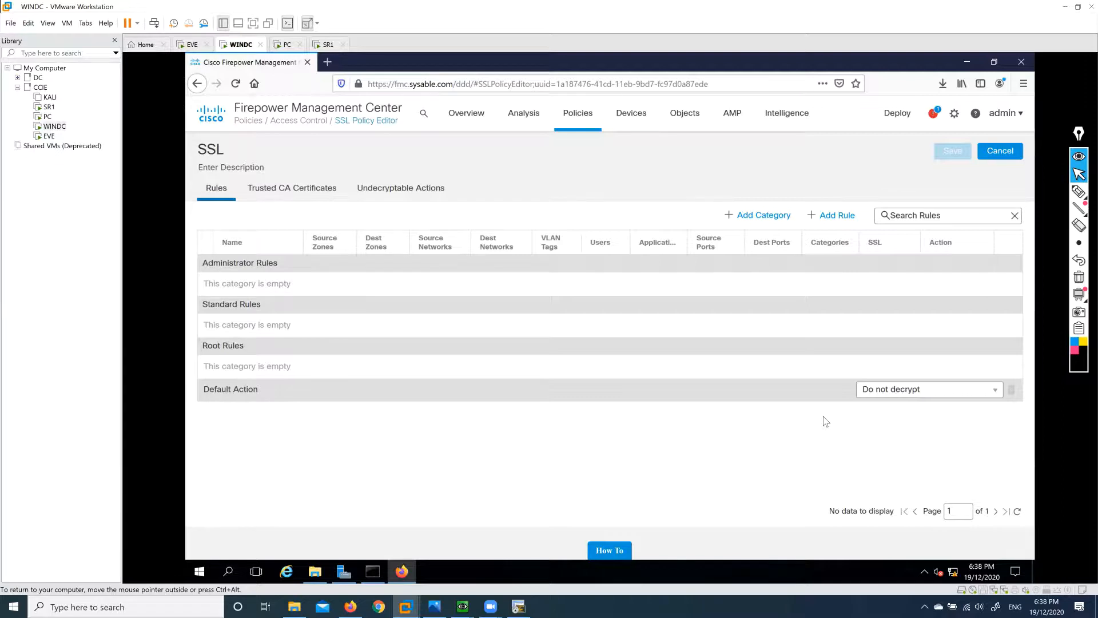
pyautogui.click(1076, 190)
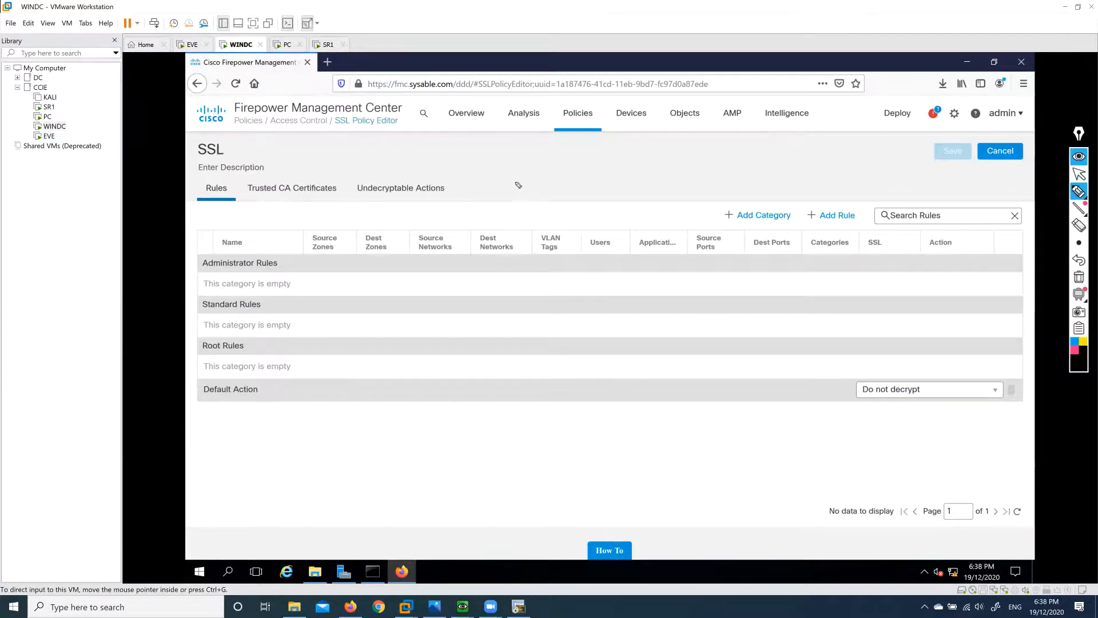
pyautogui.moveTo(530, 171); pyautogui.dragTo(532, 187)
pyautogui.moveTo(538, 187)
pyautogui.mouseDown()
pyautogui.moveTo(545, 171)
pyautogui.moveTo(550, 184)
pyautogui.mouseUp()
pyautogui.moveTo(538, 180)
pyautogui.mouseDown()
pyautogui.moveTo(565, 197)
pyautogui.moveTo(572, 153)
pyautogui.moveTo(577, 197)
pyautogui.moveTo(593, 182)
pyautogui.mouseUp()
pyautogui.moveTo(601, 178); pyautogui.dragTo(625, 180)
pyautogui.moveTo(636, 172); pyautogui.dragTo(645, 193)
pyautogui.moveTo(591, 187); pyautogui.dragTo(657, 186)
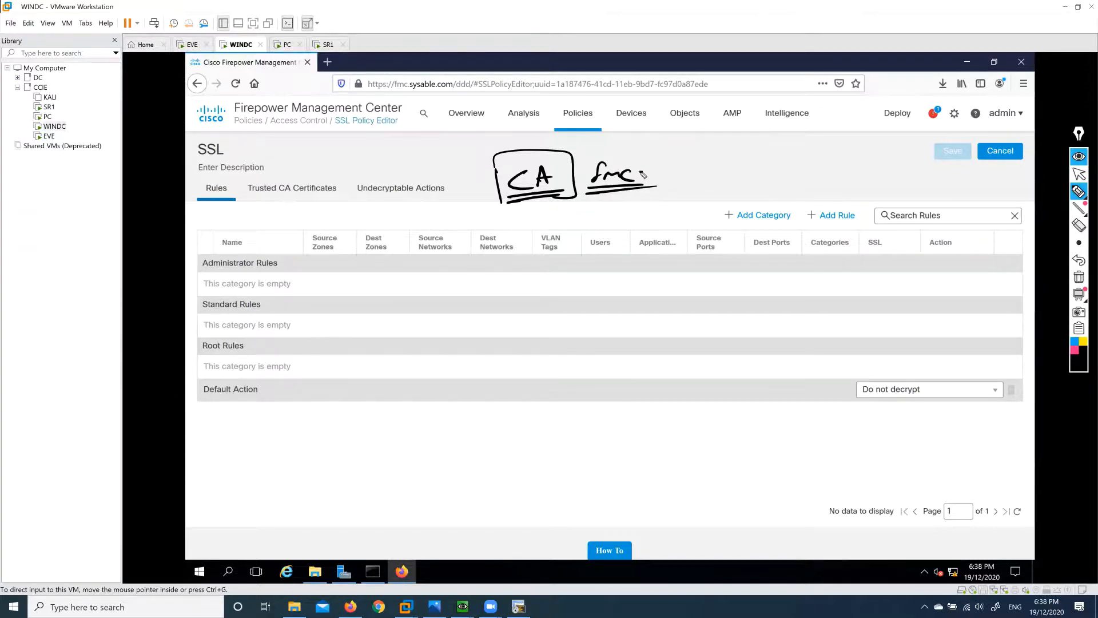
pyautogui.moveTo(639, 172); pyautogui.dragTo(707, 182)
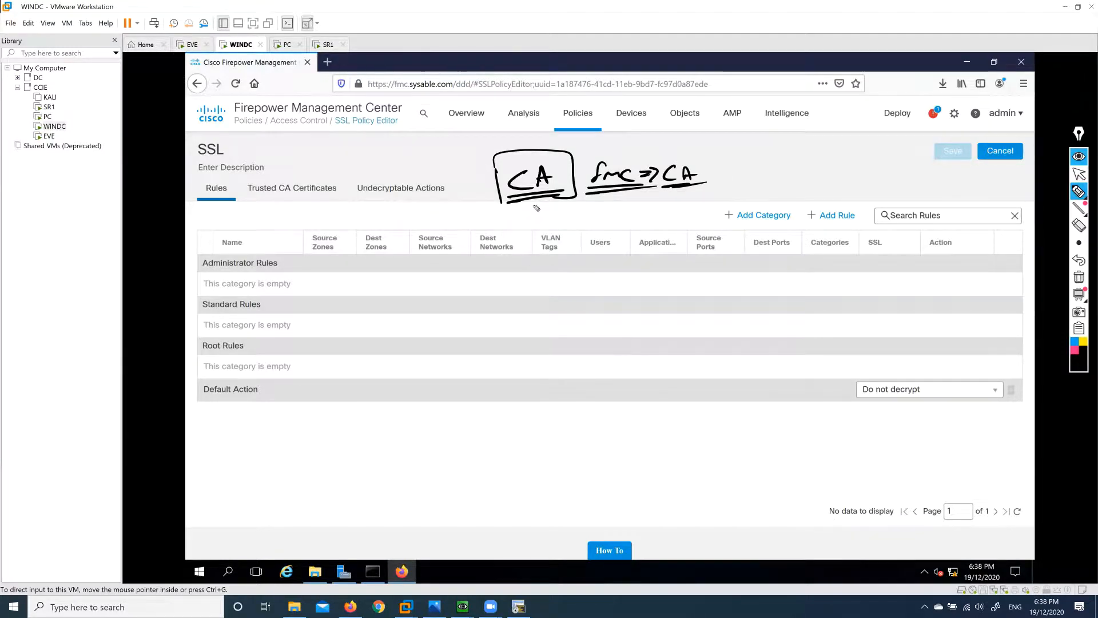
pyautogui.moveTo(532, 199)
pyautogui.mouseDown()
pyautogui.moveTo(535, 246)
pyautogui.moveTo(545, 235)
pyautogui.mouseUp()
pyautogui.moveTo(506, 274); pyautogui.dragTo(581, 290)
pyautogui.moveTo(516, 299); pyautogui.dragTo(572, 297)
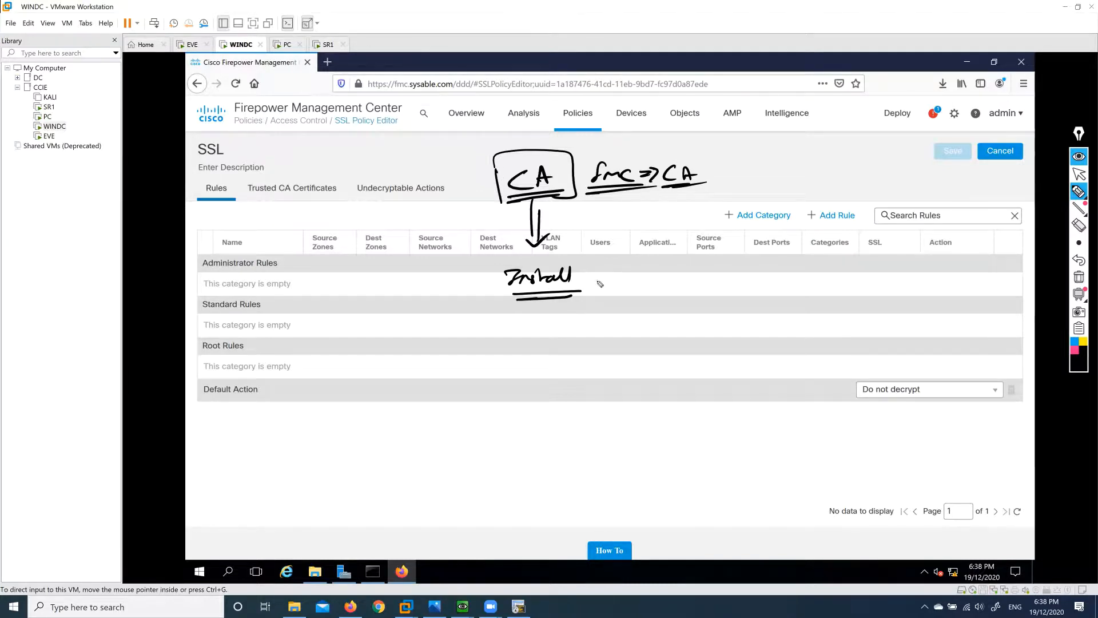
pyautogui.moveTo(598, 281)
pyautogui.mouseDown()
pyautogui.moveTo(678, 290)
pyautogui.moveTo(701, 223)
pyautogui.moveTo(716, 234)
pyautogui.moveTo(702, 216)
pyautogui.moveTo(718, 232)
pyautogui.mouseUp()
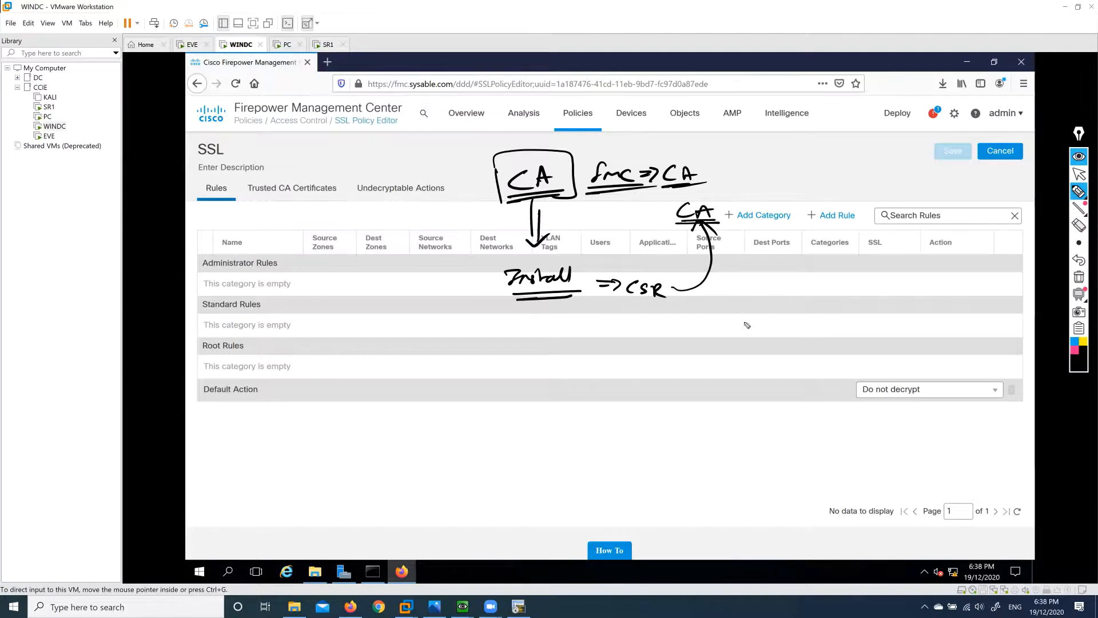
pyautogui.click(1080, 278)
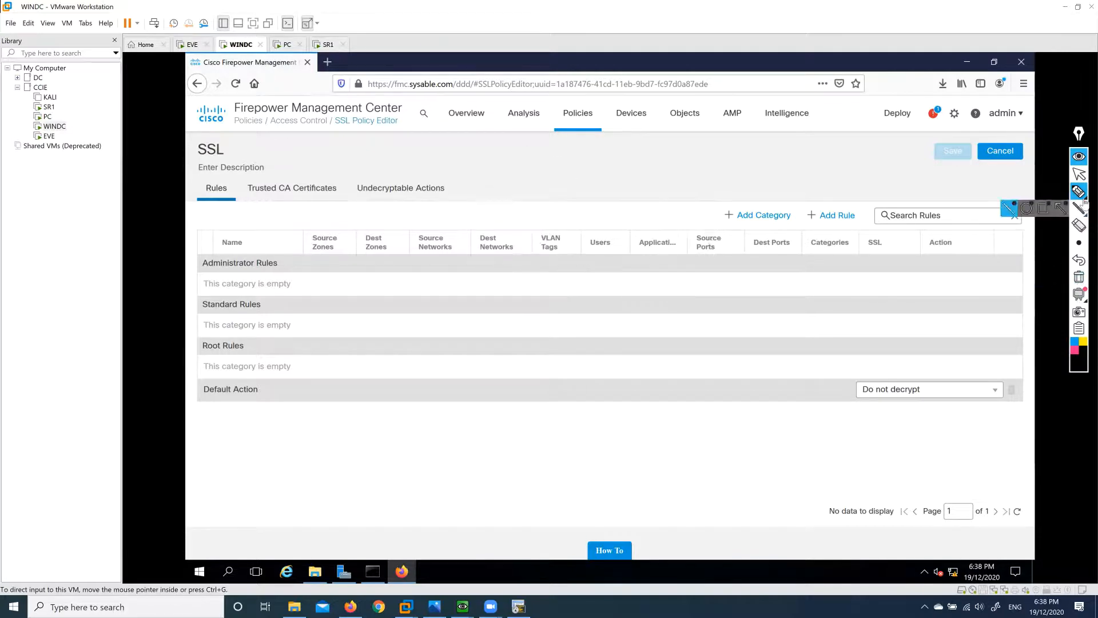
# Leave annotation mode and go to Objects > Object Management, landing on Network objects.
pyautogui.click(1079, 173)
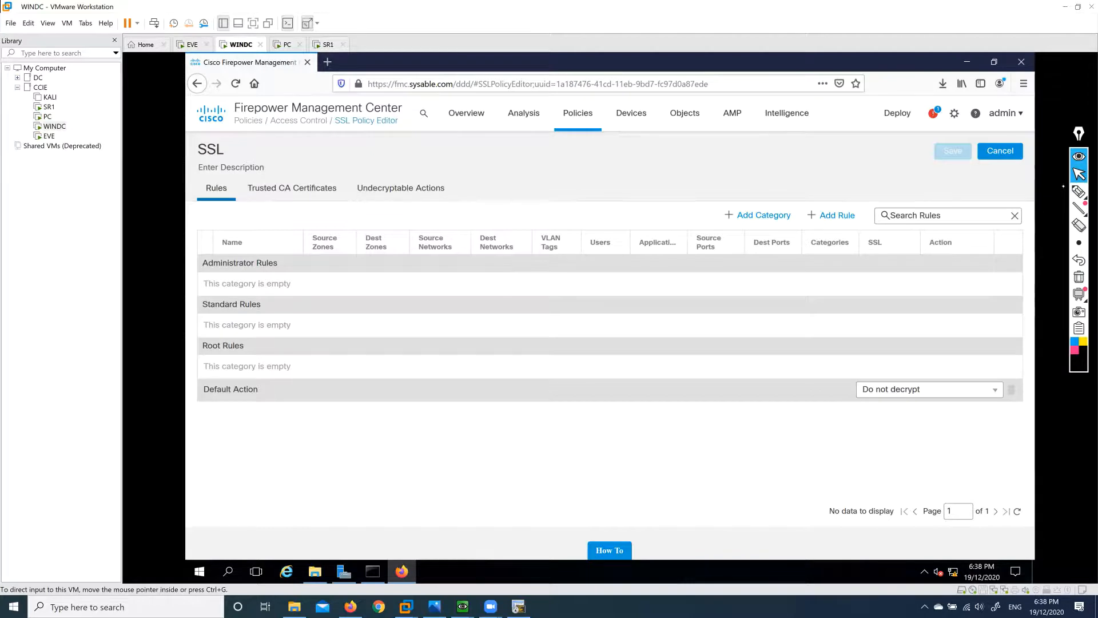
pyautogui.click(701, 173)
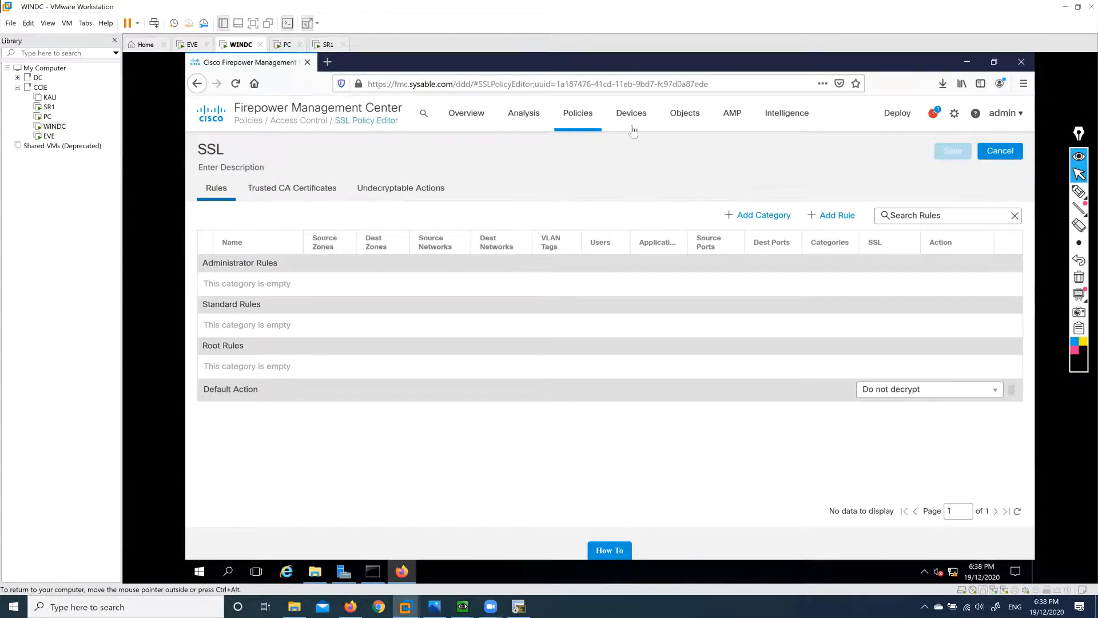
pyautogui.moveTo(684, 120)
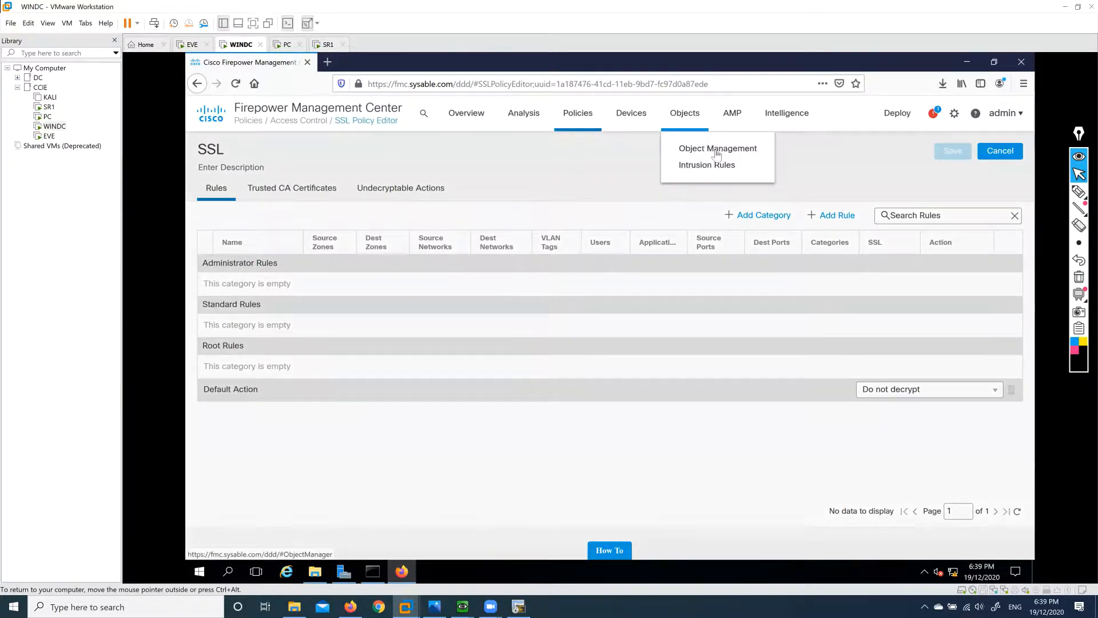
pyautogui.click(718, 149)
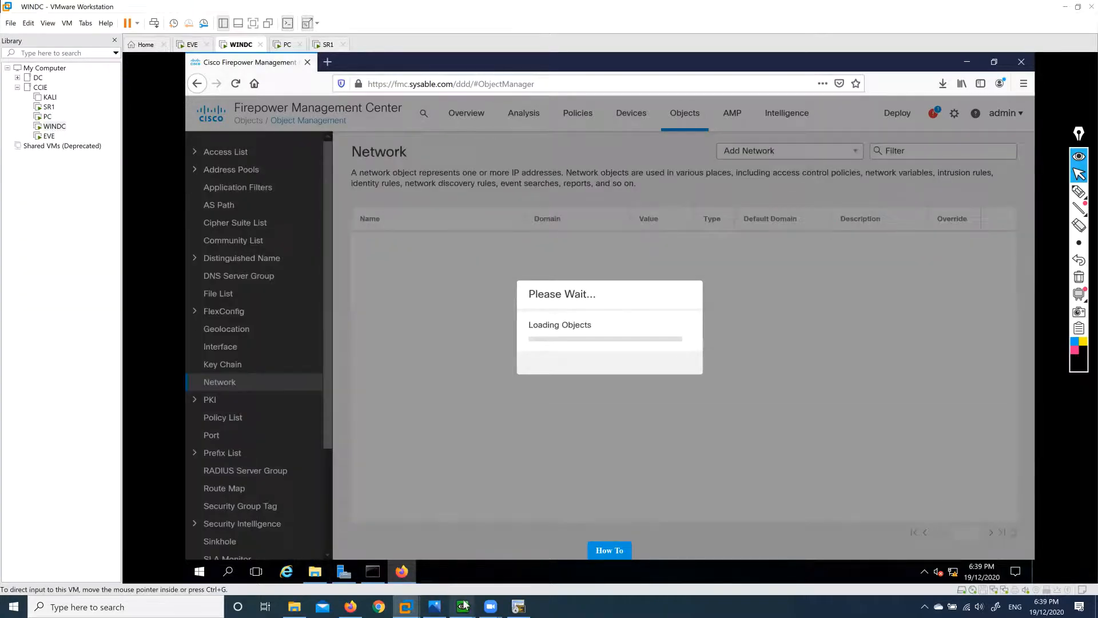
# Switch to the PC virtual machine and sign in with the account password.
pyautogui.click(409, 605)
pyautogui.click(637, 537)
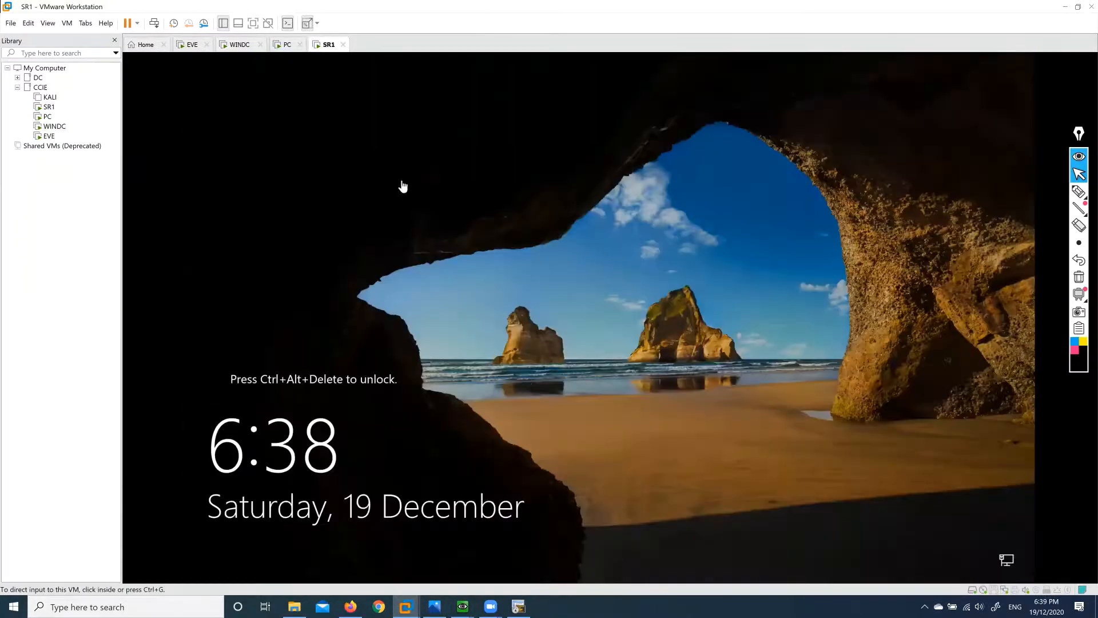
pyautogui.click(291, 44)
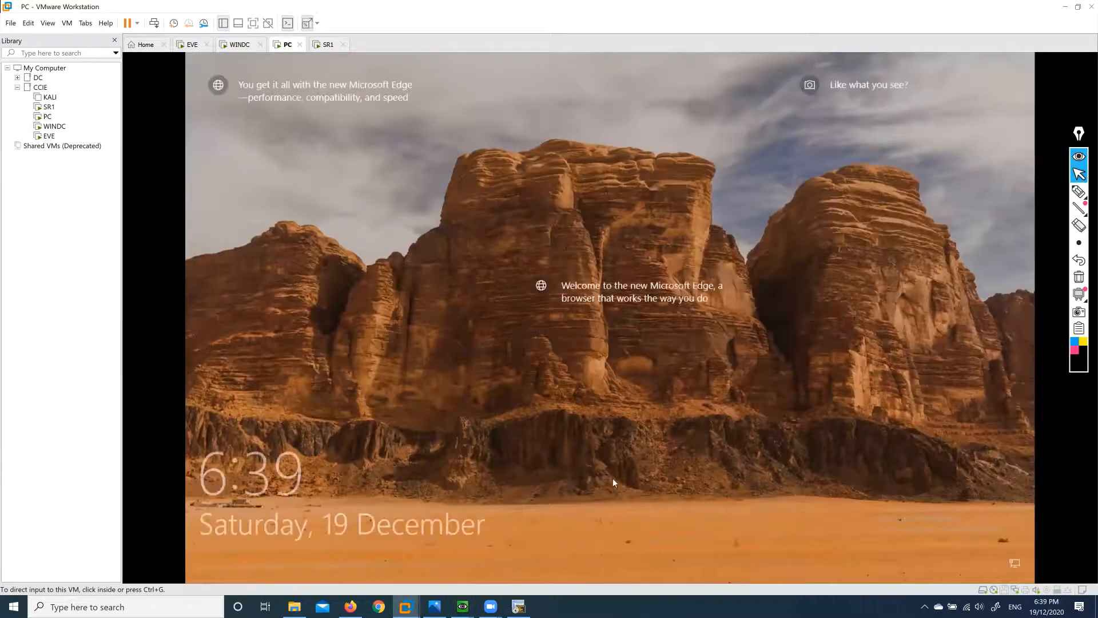
pyautogui.click(613, 479)
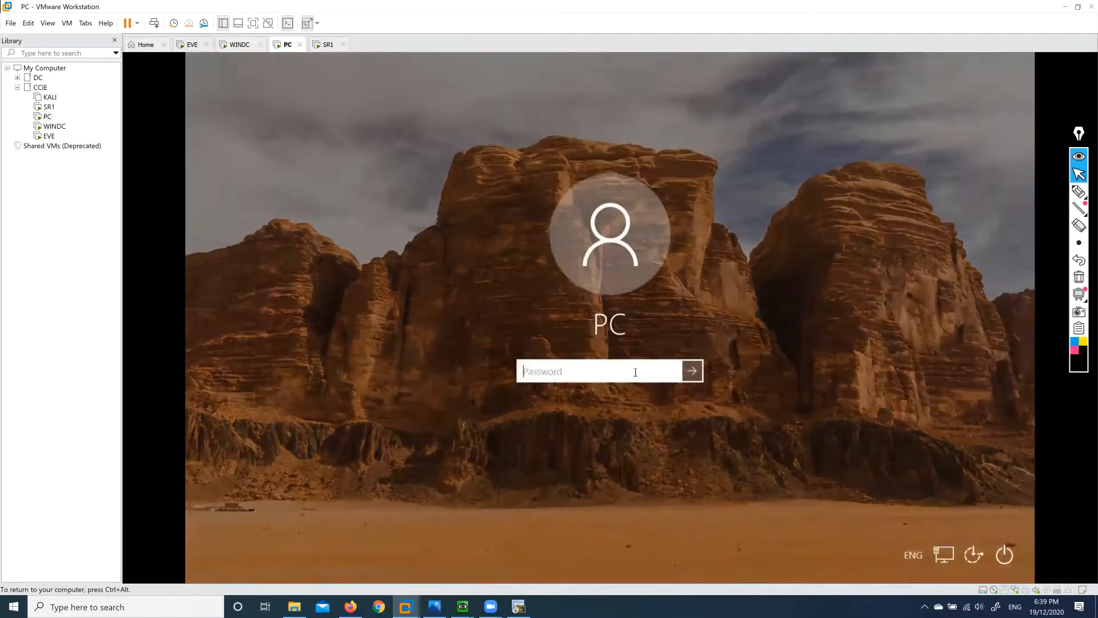
pyautogui.write('•••')
pyautogui.press('Return')
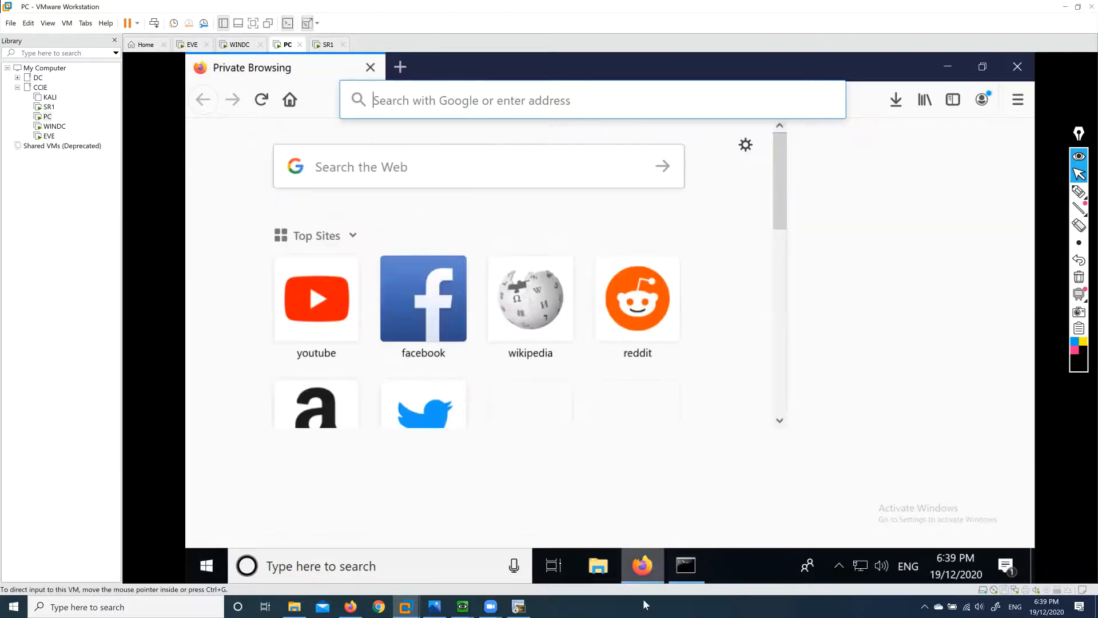
# Lower Windows display scaling from 175% to 125%, then bring Firefox back up.
pyautogui.click(642, 565)
pyautogui.rightClick(429, 274)
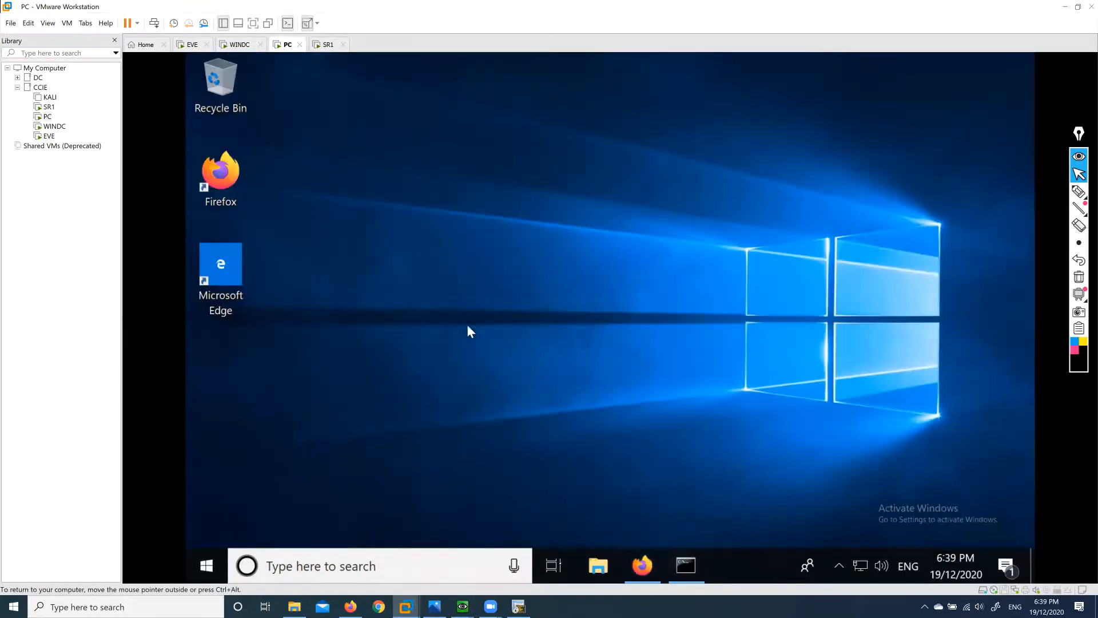
pyautogui.click(499, 424)
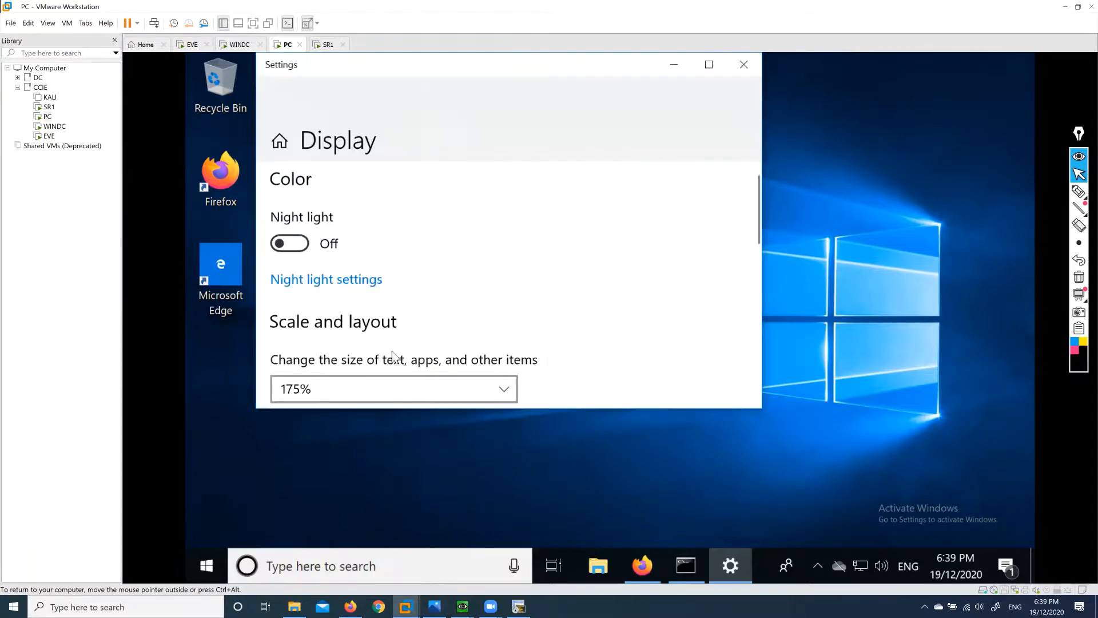
pyautogui.click(502, 385)
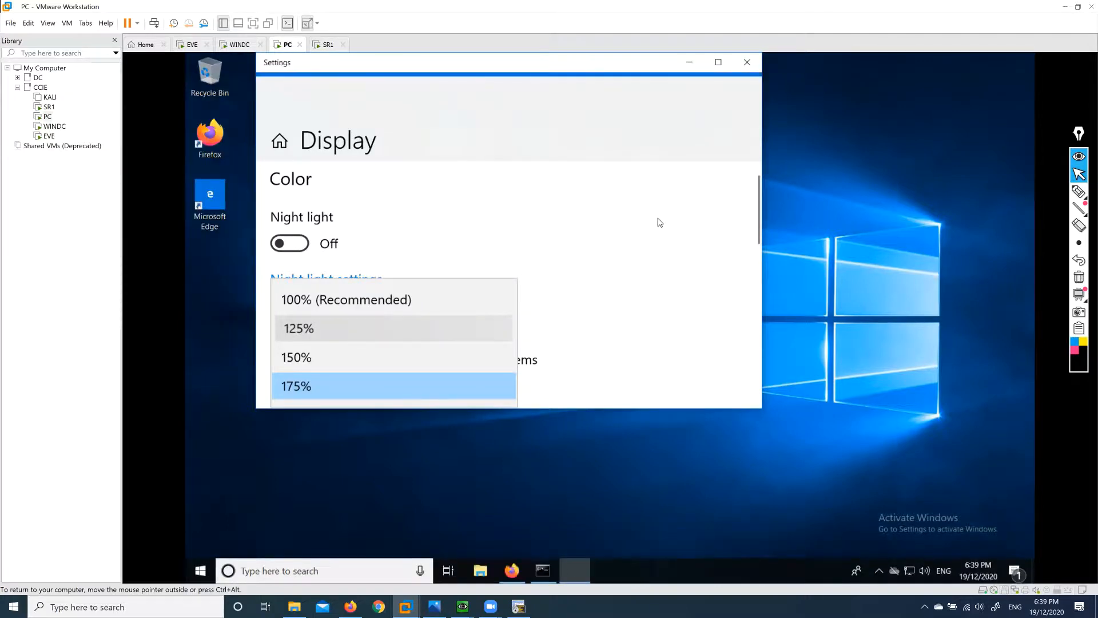
pyautogui.click(749, 68)
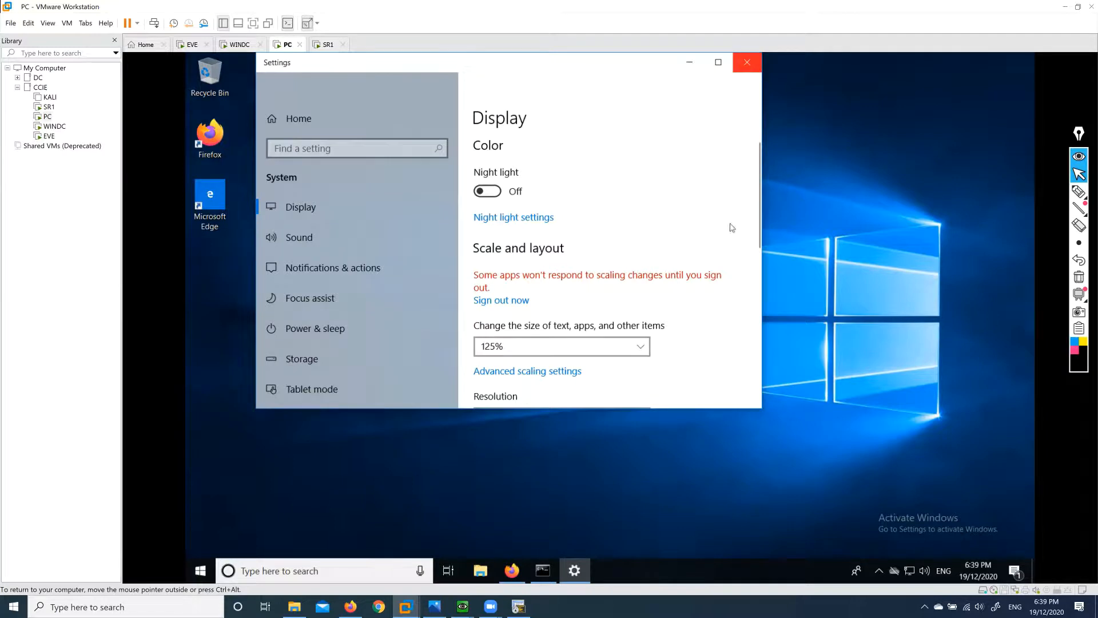
pyautogui.click(512, 570)
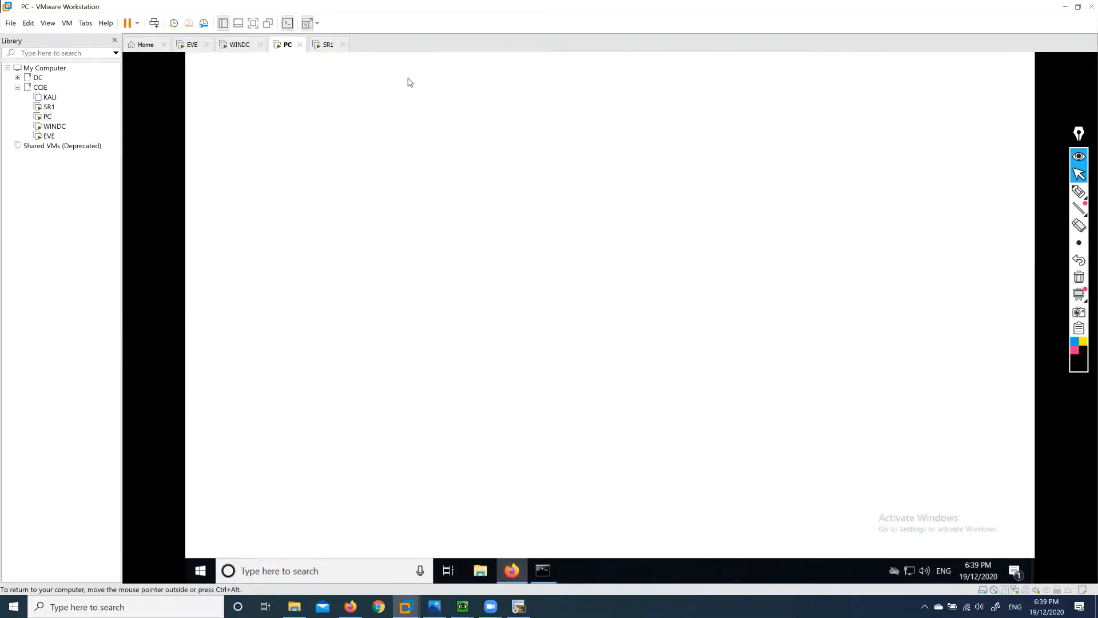
pyautogui.click(444, 87)
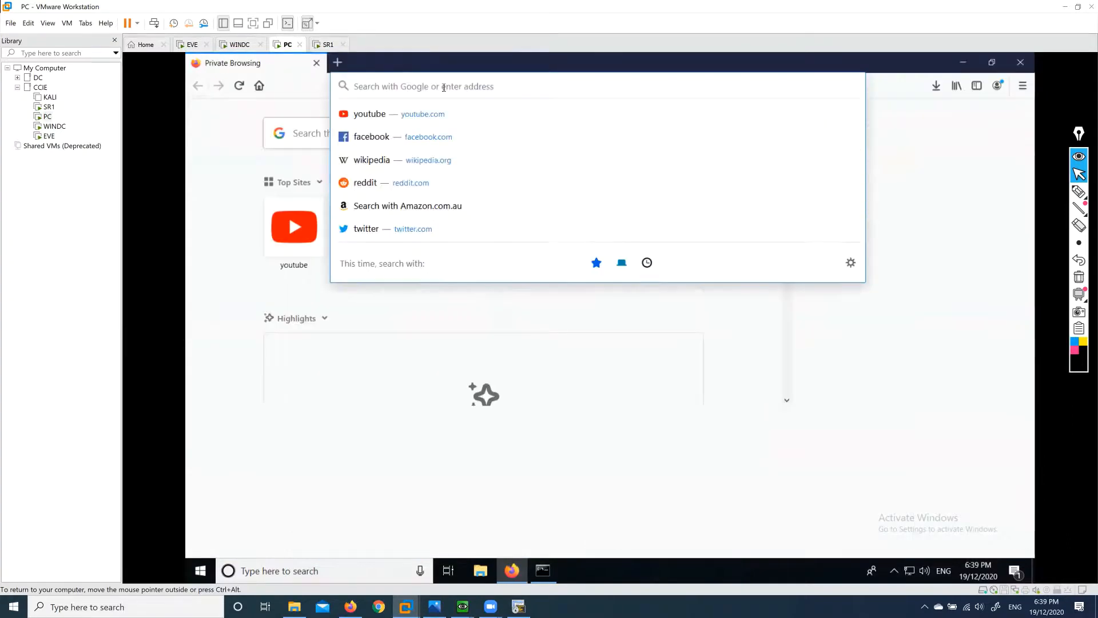
pyautogui.write('https://server1')
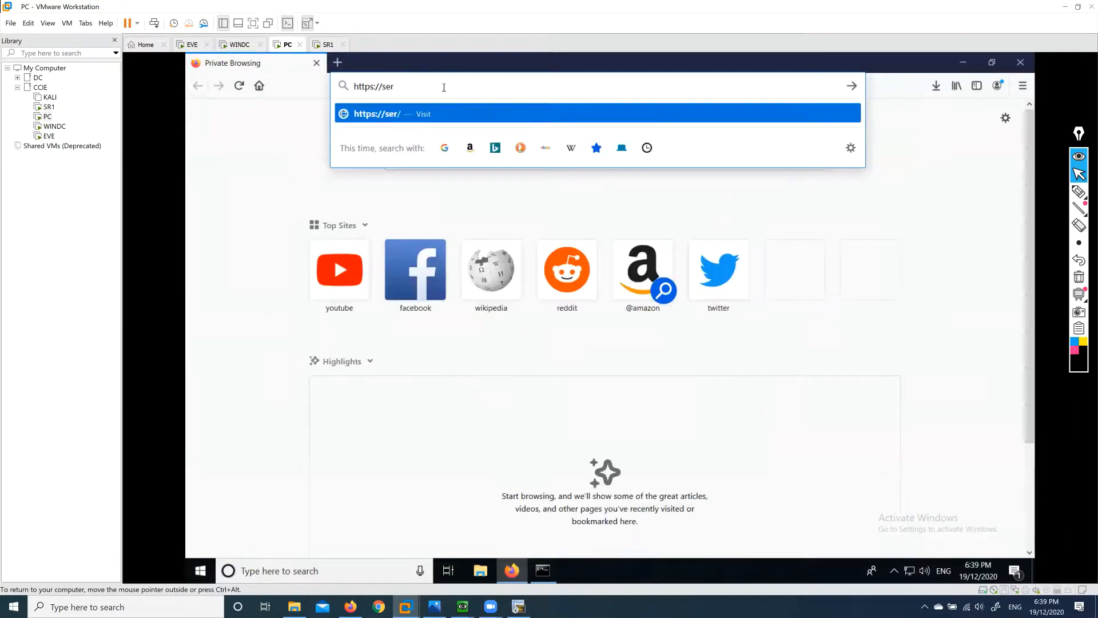
pyautogui.write('.sysable.com')
pyautogui.press('Return')
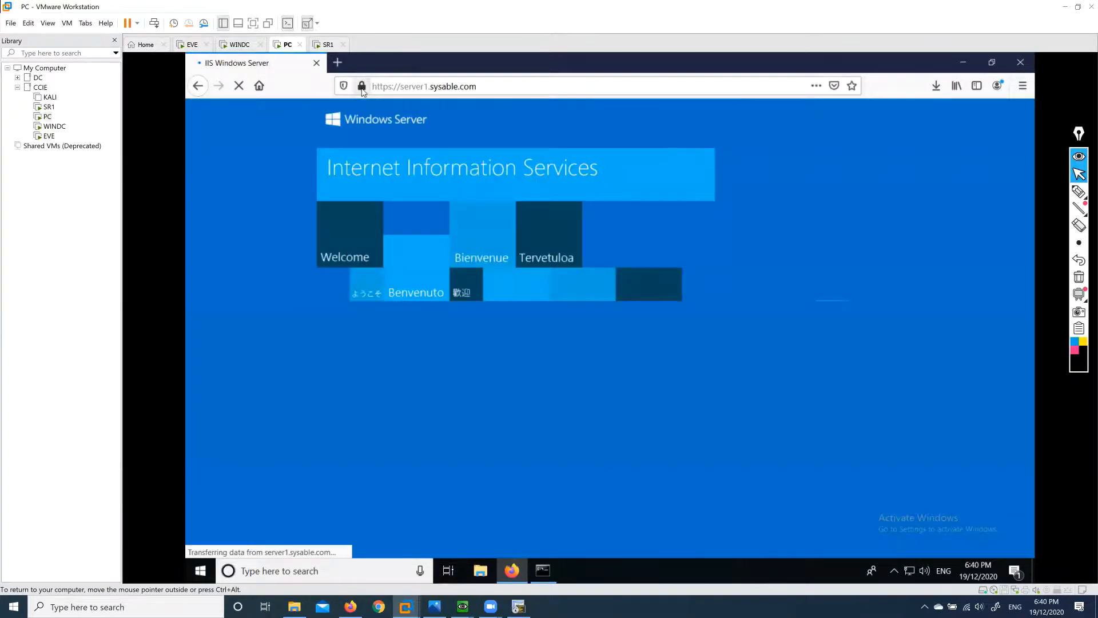
# View the site certificate and confirm CN server1.sysable.com is issued by Sysable.
pyautogui.click(362, 87)
pyautogui.click(616, 164)
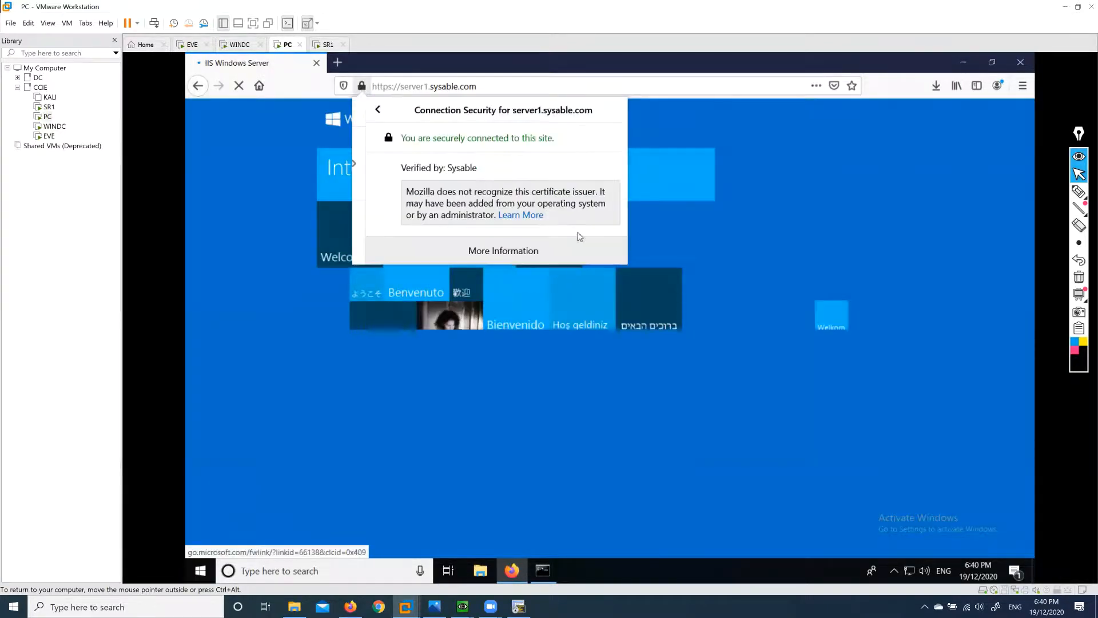
pyautogui.click(484, 252)
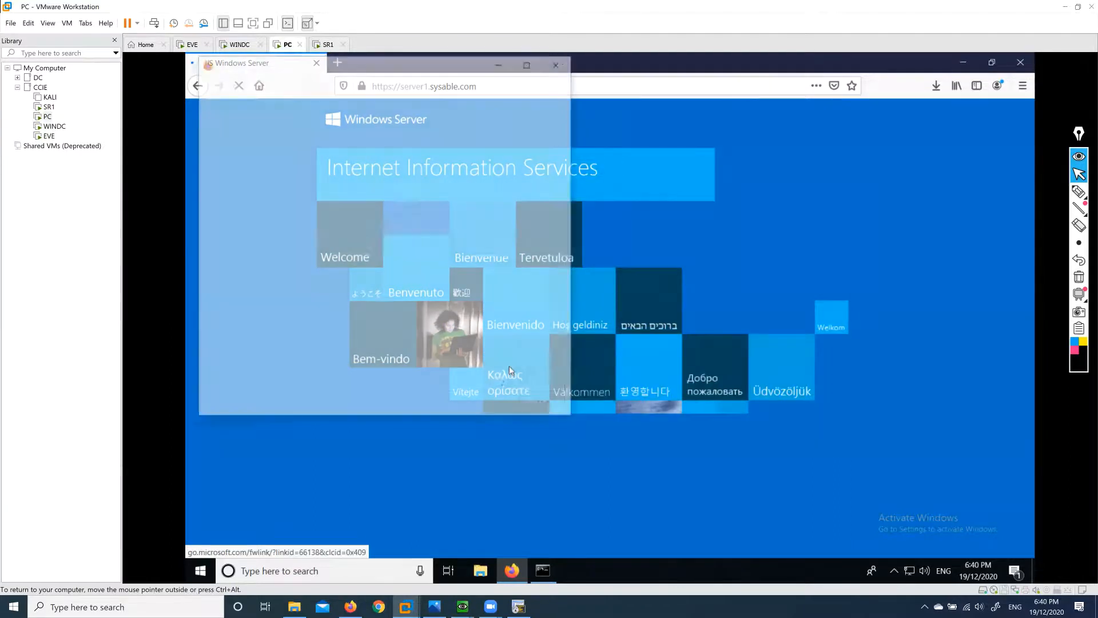
pyautogui.click(313, 88)
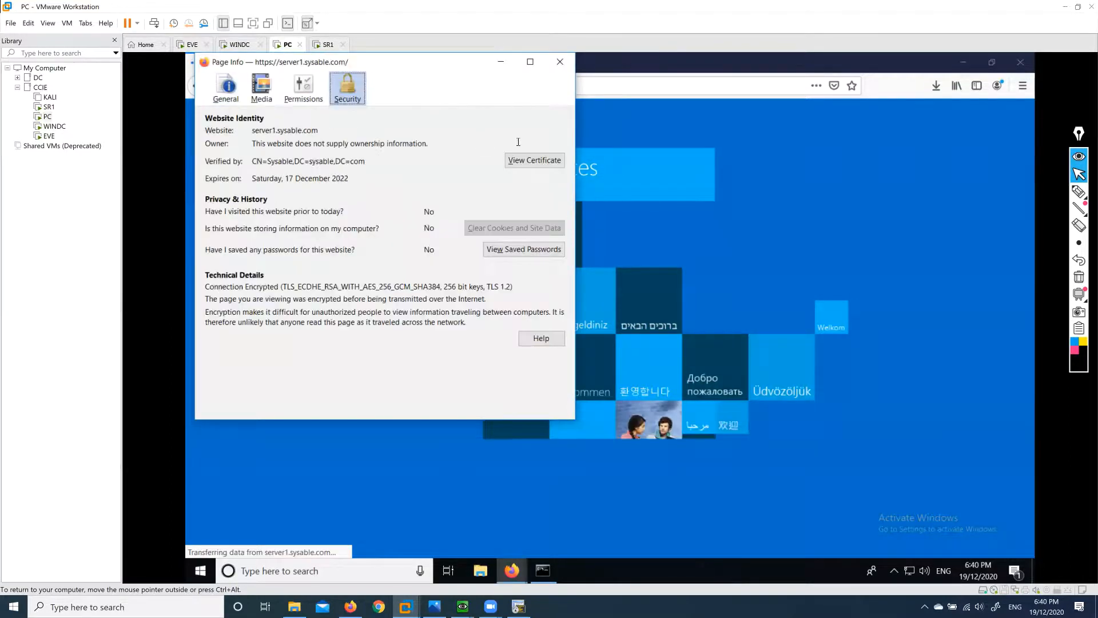
pyautogui.click(535, 161)
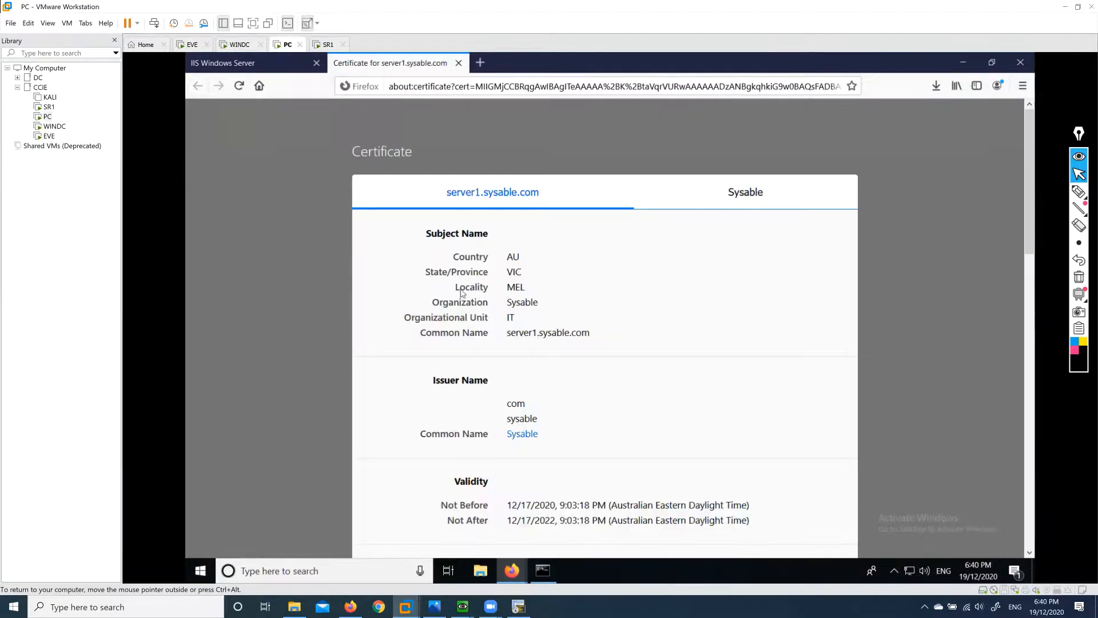
pyautogui.scroll(-2, 528, 408)
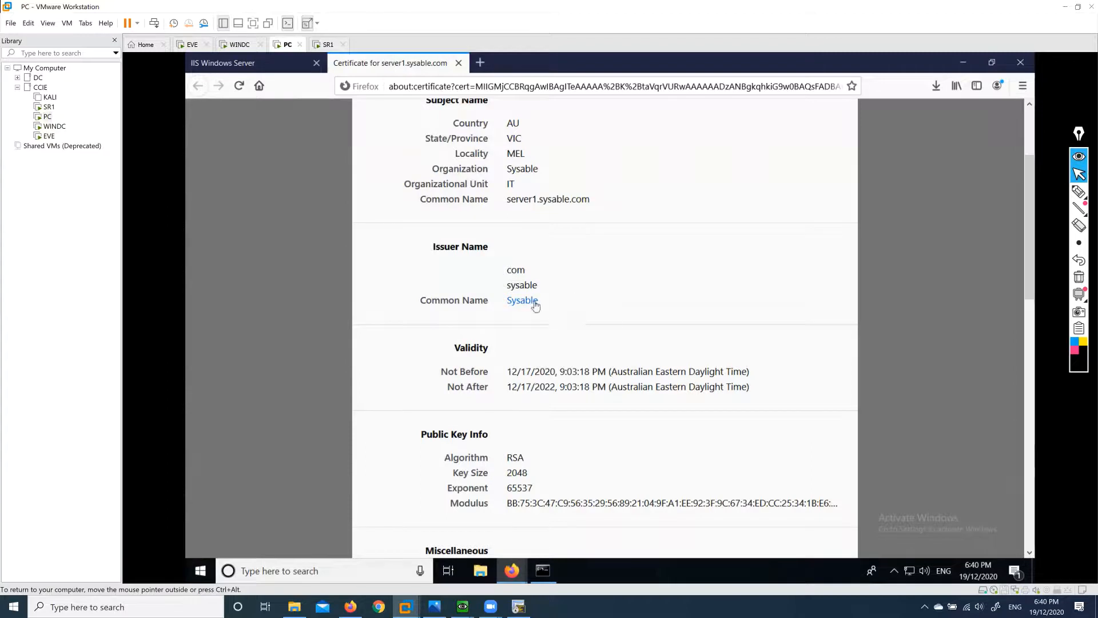
pyautogui.scroll(2, 582, 270)
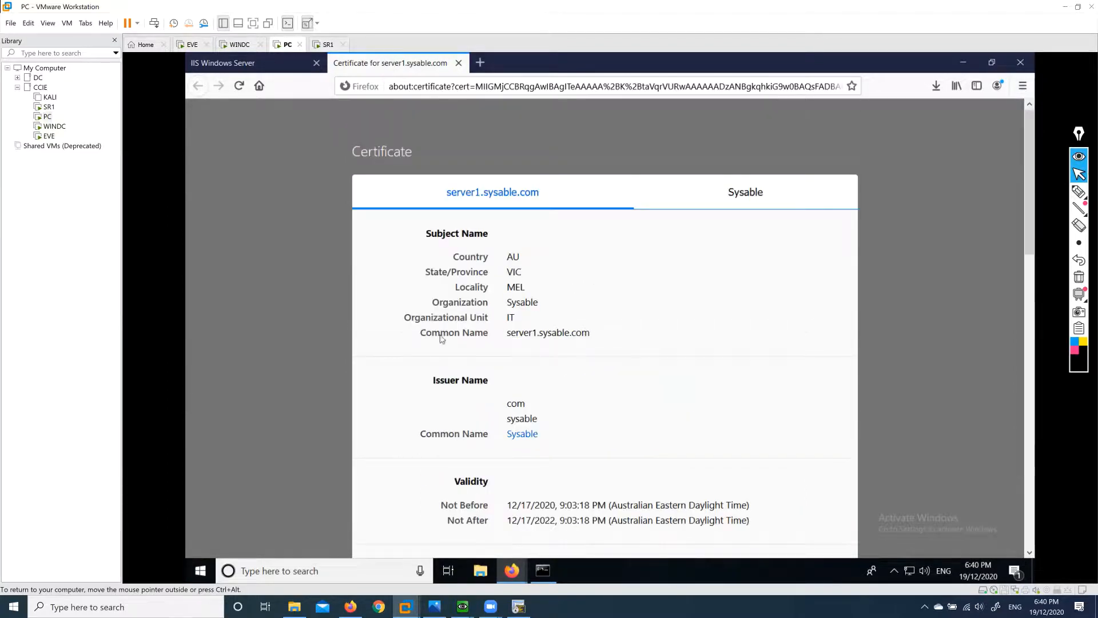
pyautogui.moveTo(509, 336); pyautogui.dragTo(598, 338)
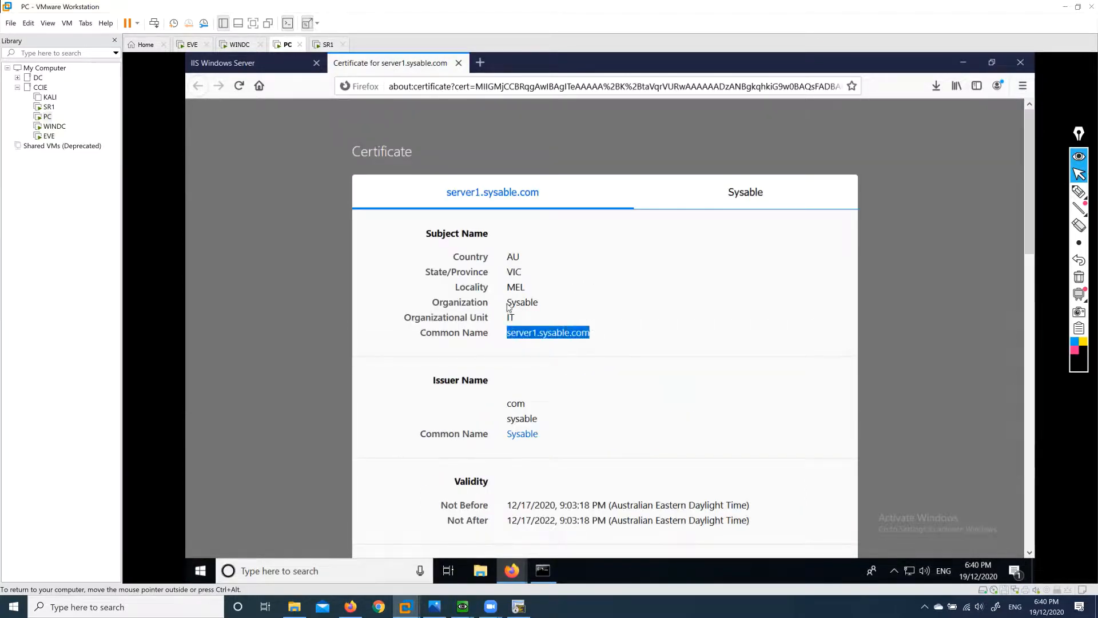
pyautogui.moveTo(508, 307); pyautogui.dragTo(592, 333)
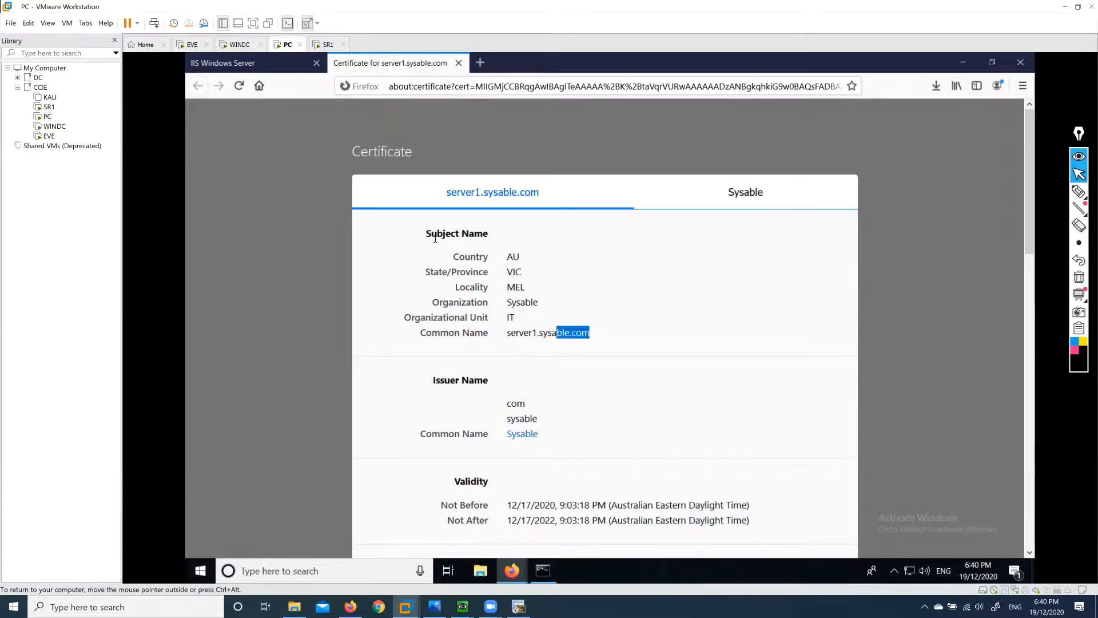
pyautogui.click(682, 319)
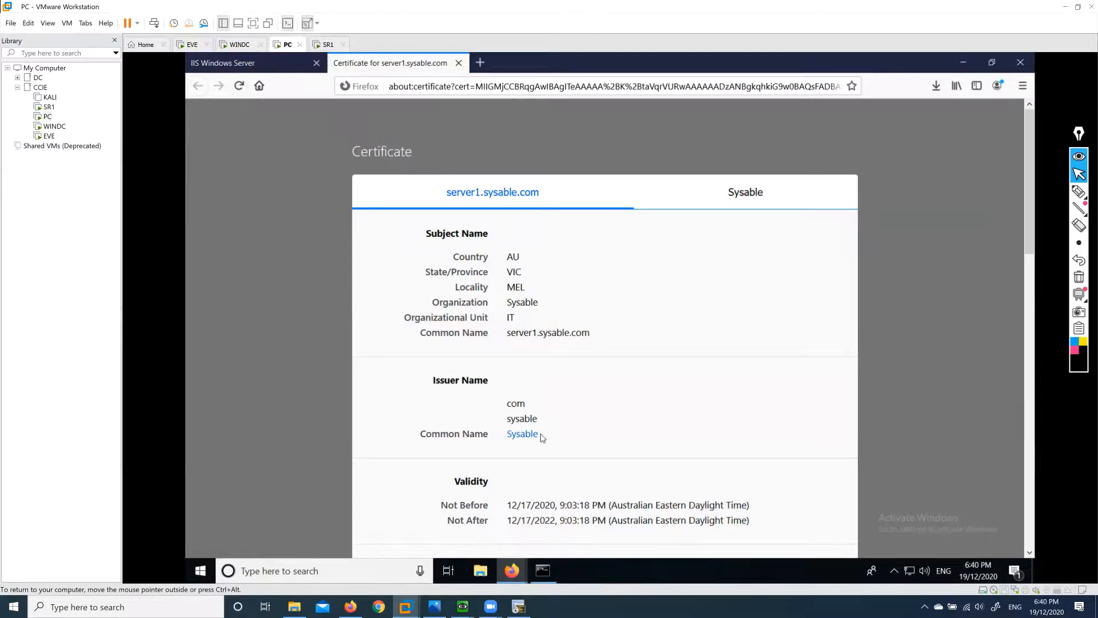
# Close the certificate and IIS tabs, minimize Firefox, and close Page Info.
pyautogui.click(458, 63)
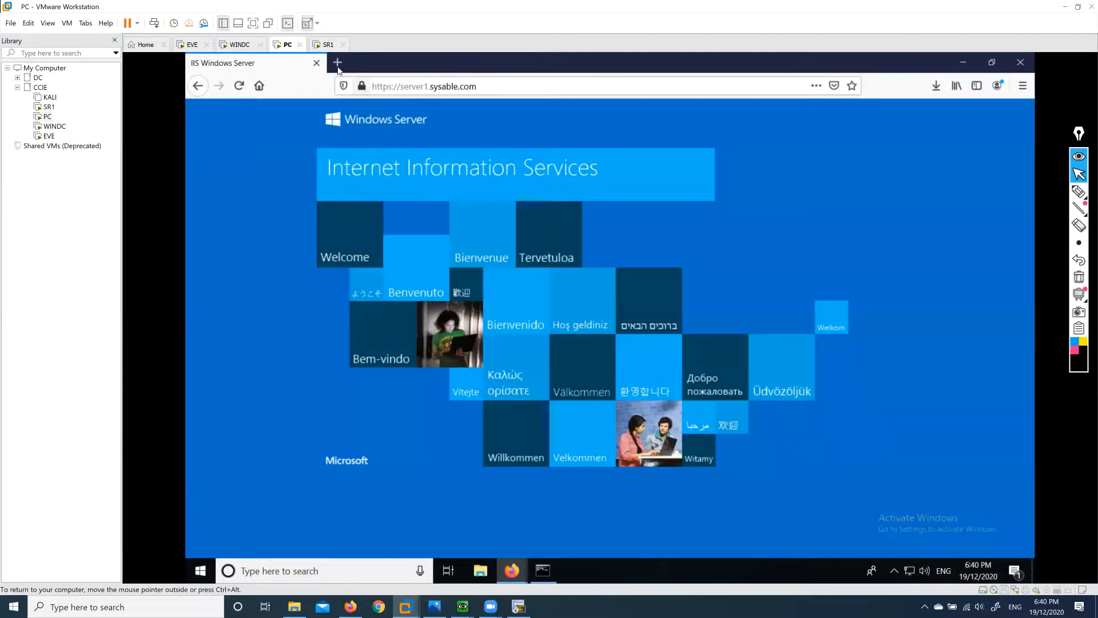
pyautogui.click(316, 63)
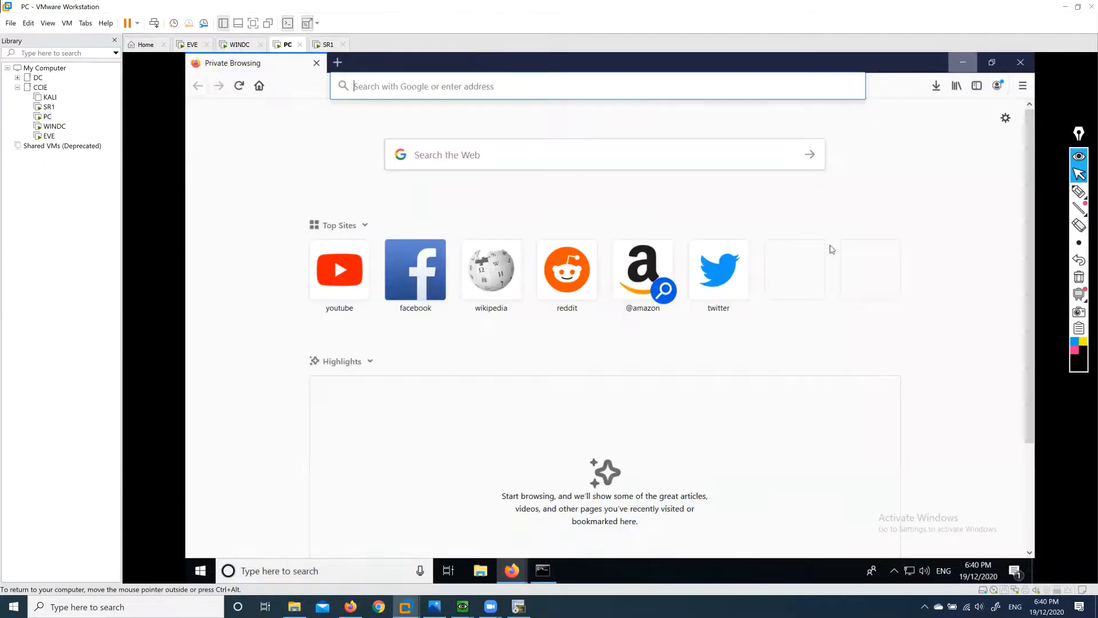
pyautogui.click(963, 62)
pyautogui.click(563, 65)
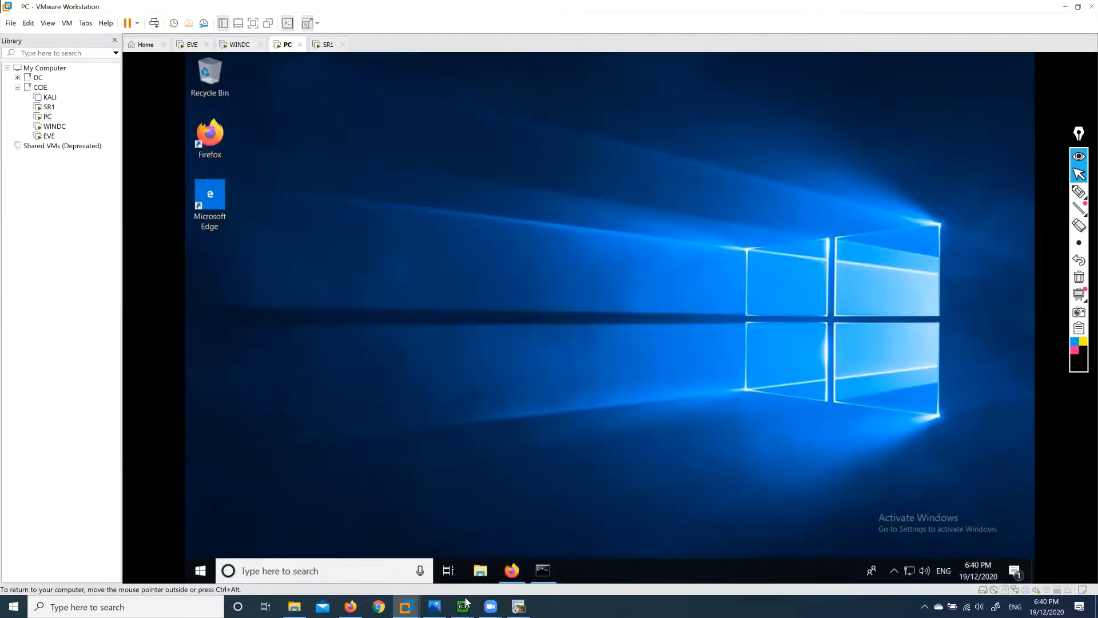
# On WINDC, expand PKI in Object Management and show the empty Internal CAs list.
pyautogui.moveTo(406, 604)
pyautogui.click(410, 536)
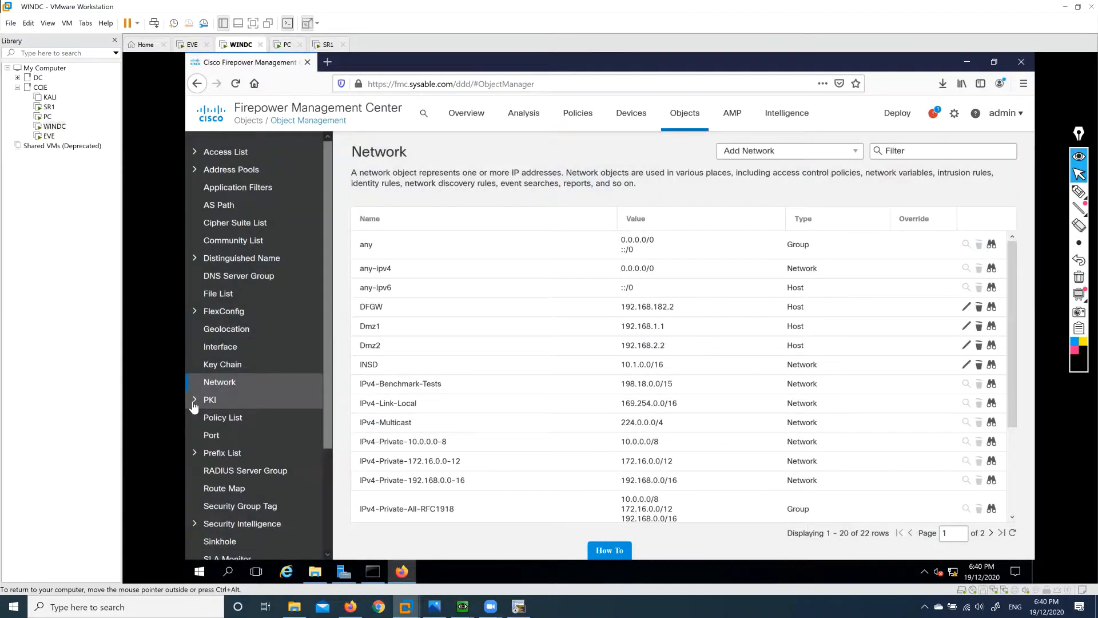
pyautogui.click(194, 401)
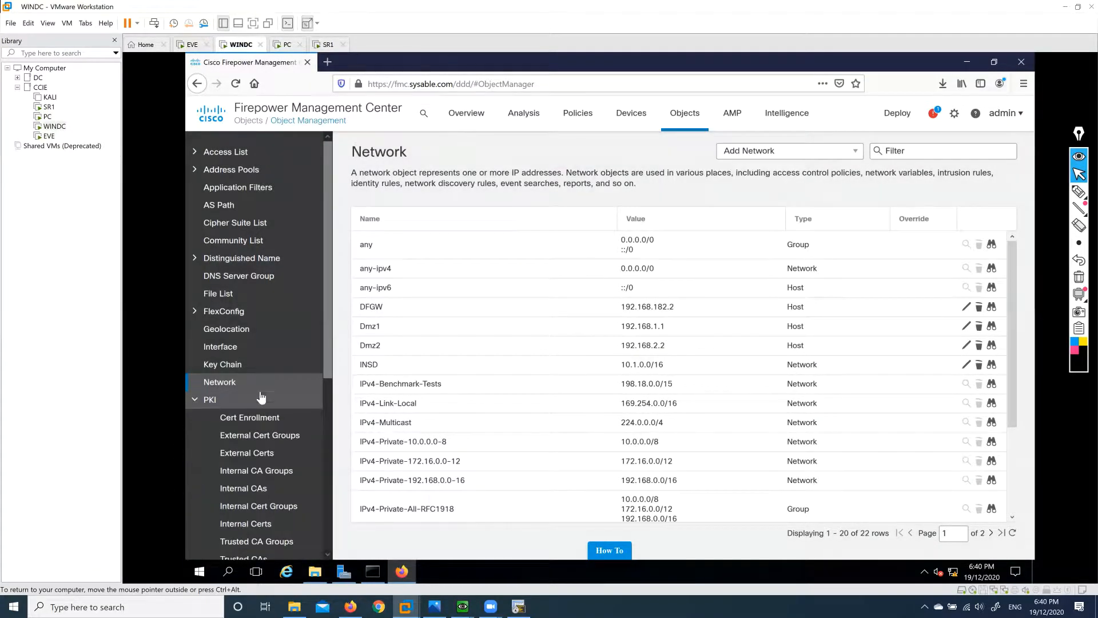
pyautogui.scroll(-3, 257, 395)
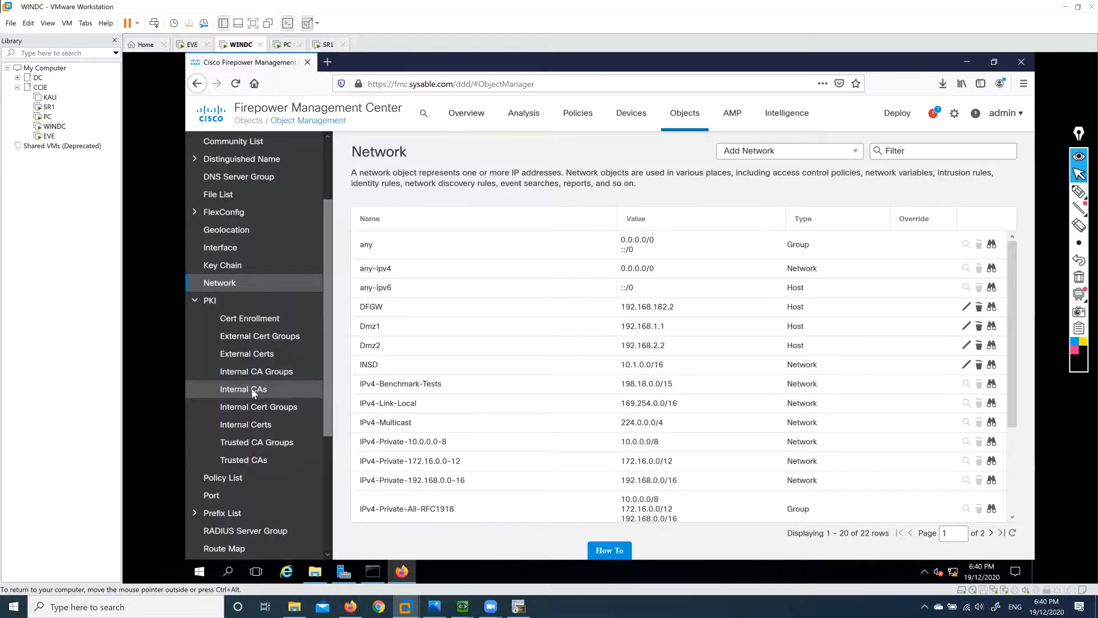
pyautogui.click(252, 390)
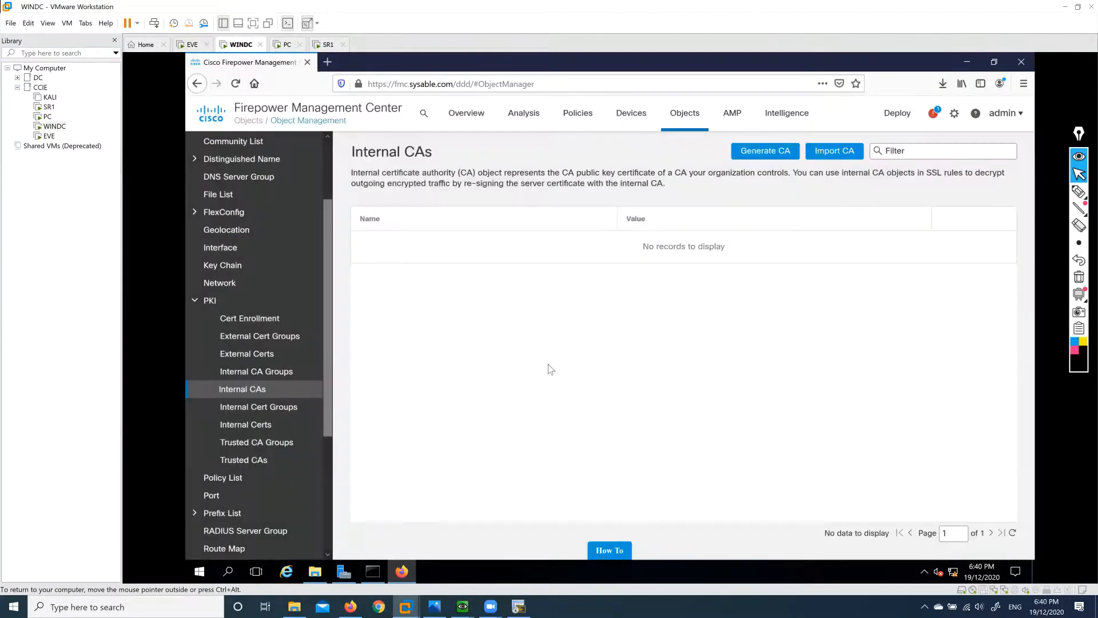
# Cancel an Import CA attempt, then start generating a CA named FMC with country AU.
pyautogui.click(839, 156)
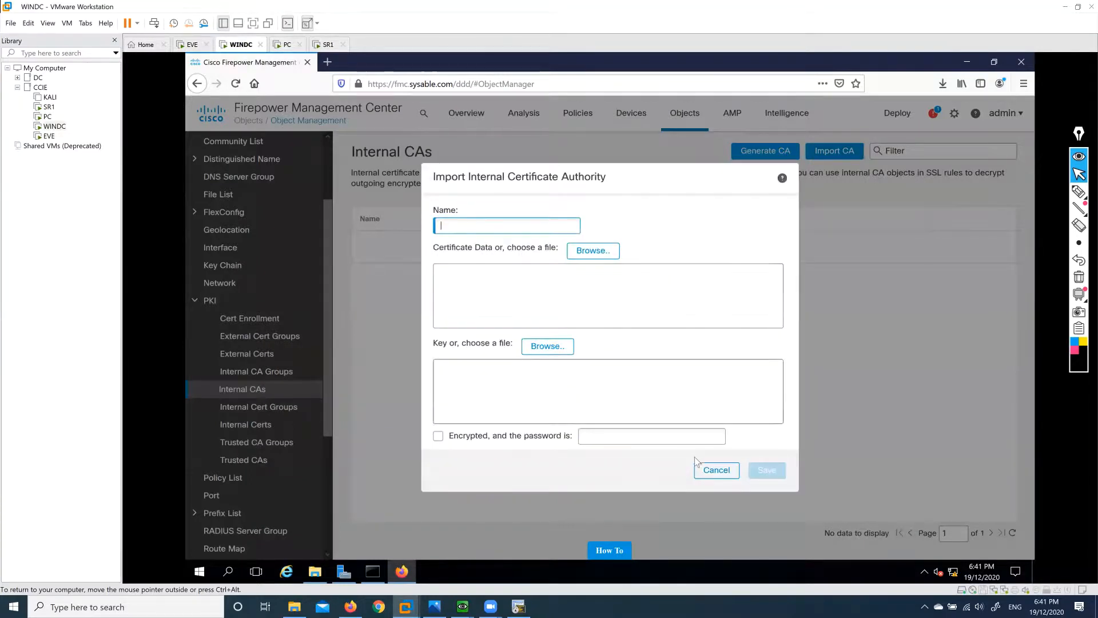
pyautogui.click(715, 470)
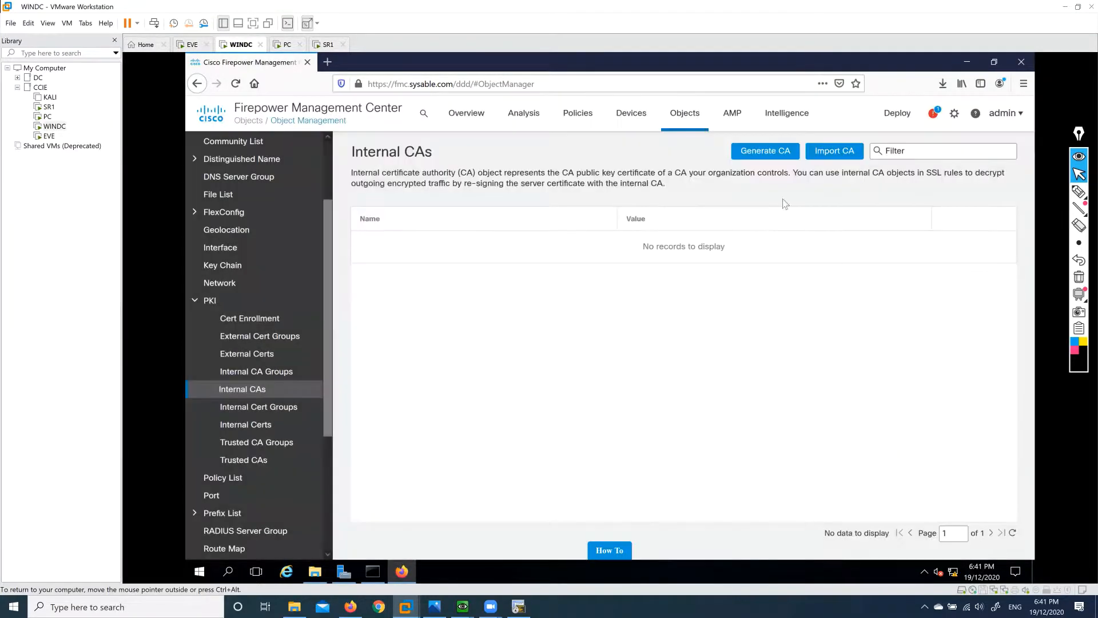
pyautogui.click(769, 157)
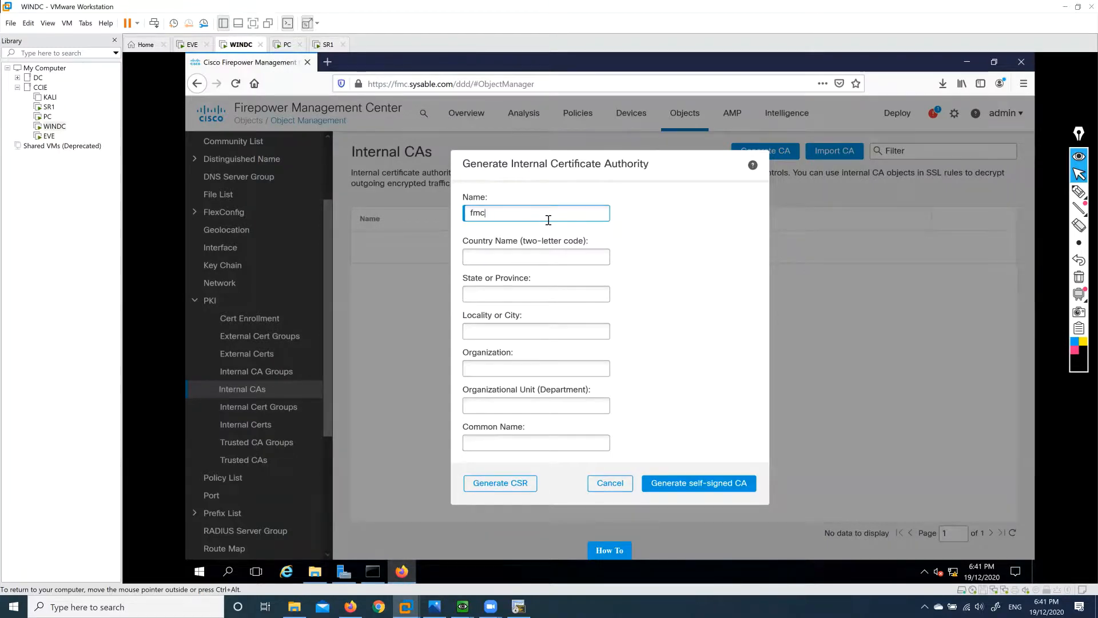
pyautogui.write('FMC')
pyautogui.click(553, 258)
pyautogui.write('AU')
# Complete subject VIC, MEL, Sysable, IT, fmc.sysable.com and generate the self-signed CA.
pyautogui.press('Tab')
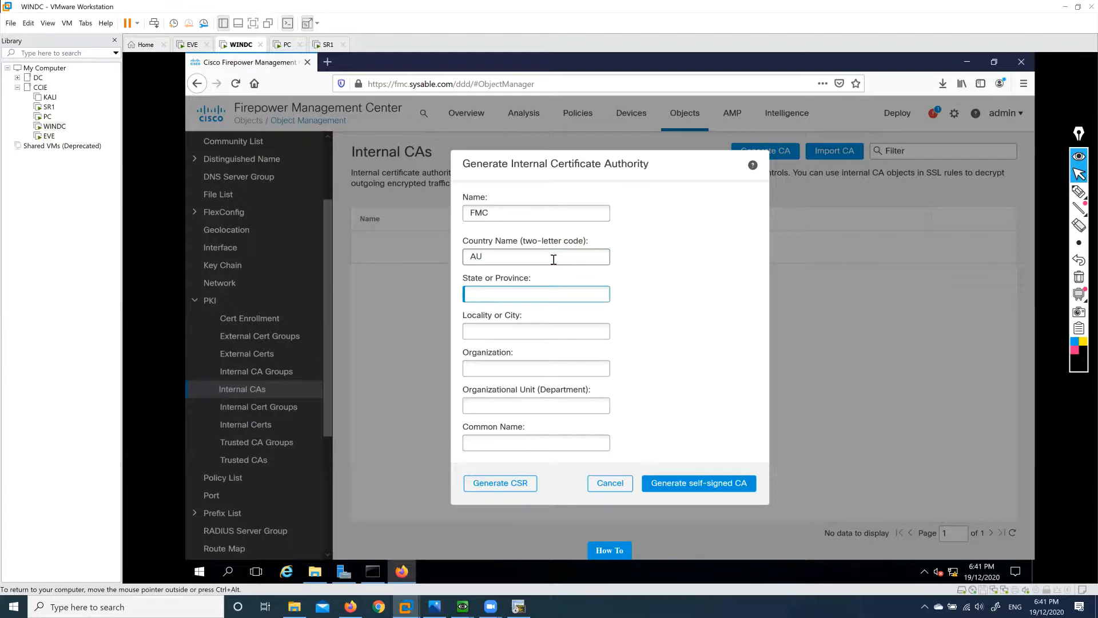
pyautogui.press('Tab')
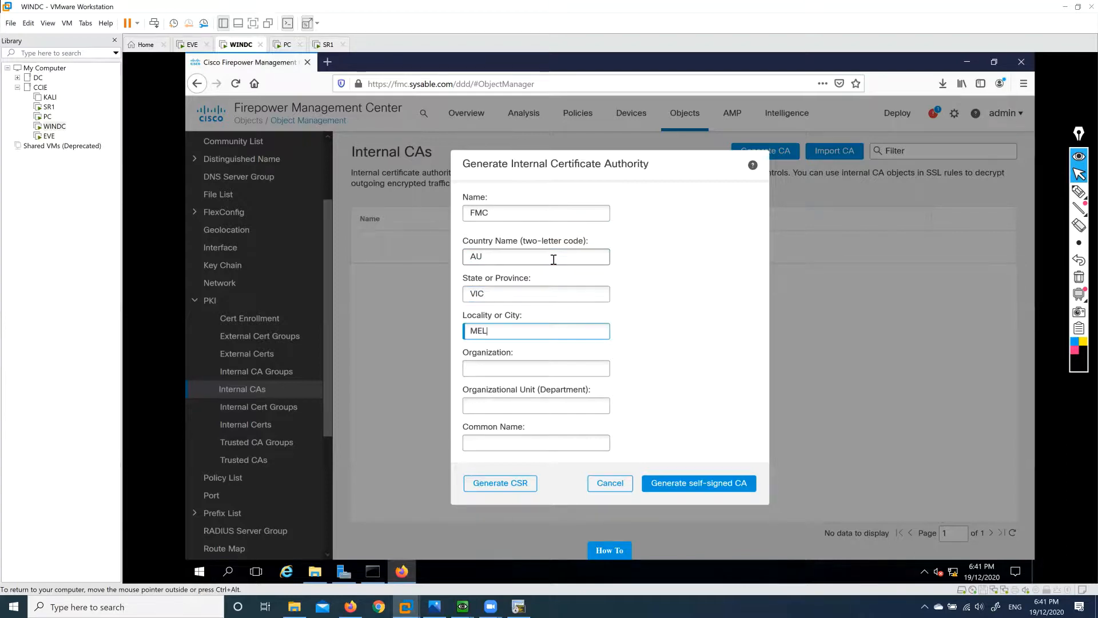
pyautogui.press('Tab')
pyautogui.write('Sysable')
pyautogui.press('Tab')
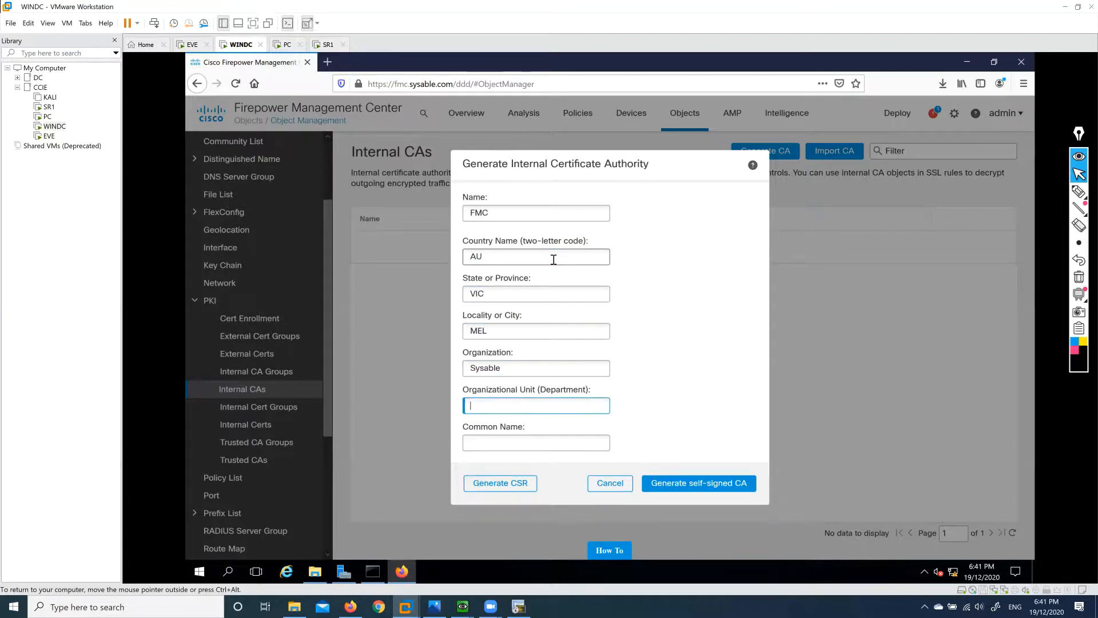
pyautogui.press('Tab')
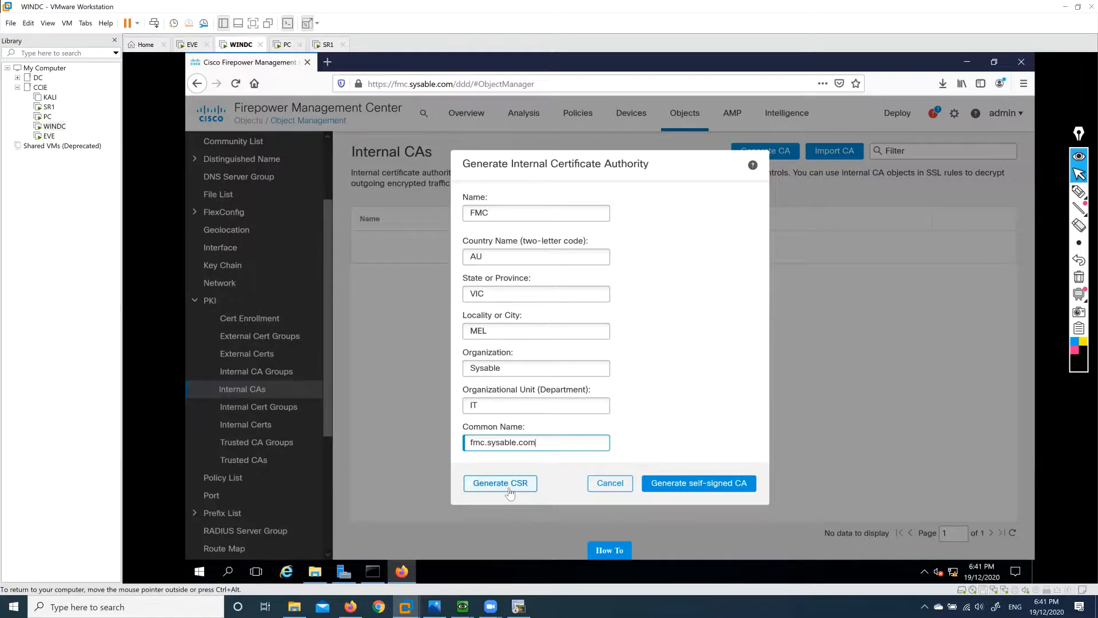
pyautogui.click(684, 488)
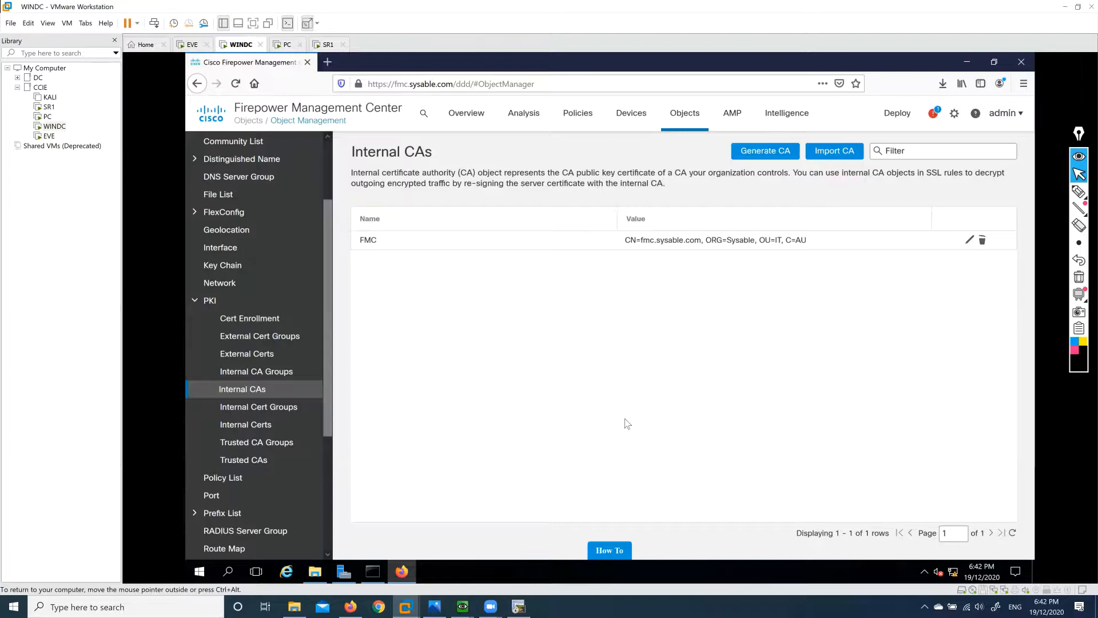
# After glancing at the EVE topology, open the SSL policy named SSL from Policies > SSL for editing.
pyautogui.click(351, 606)
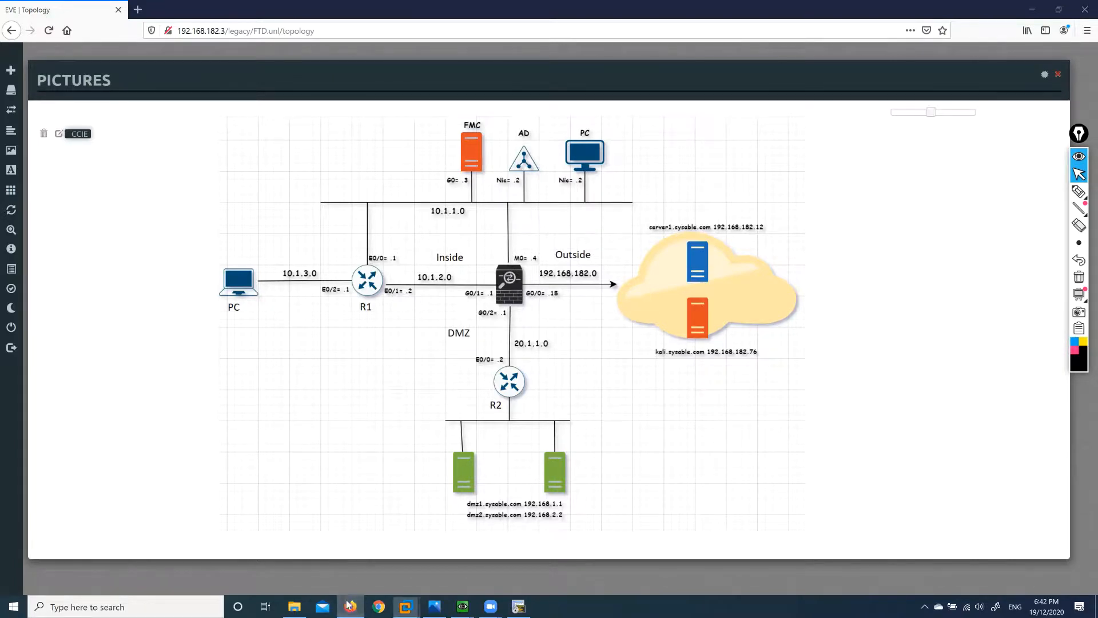
pyautogui.click(405, 607)
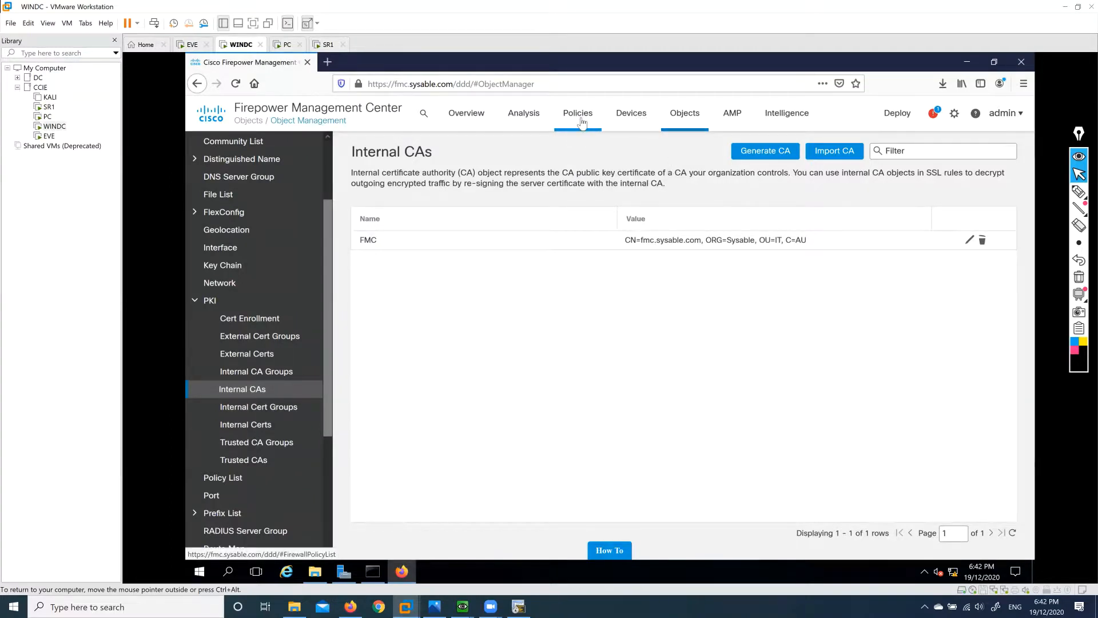
pyautogui.moveTo(579, 117)
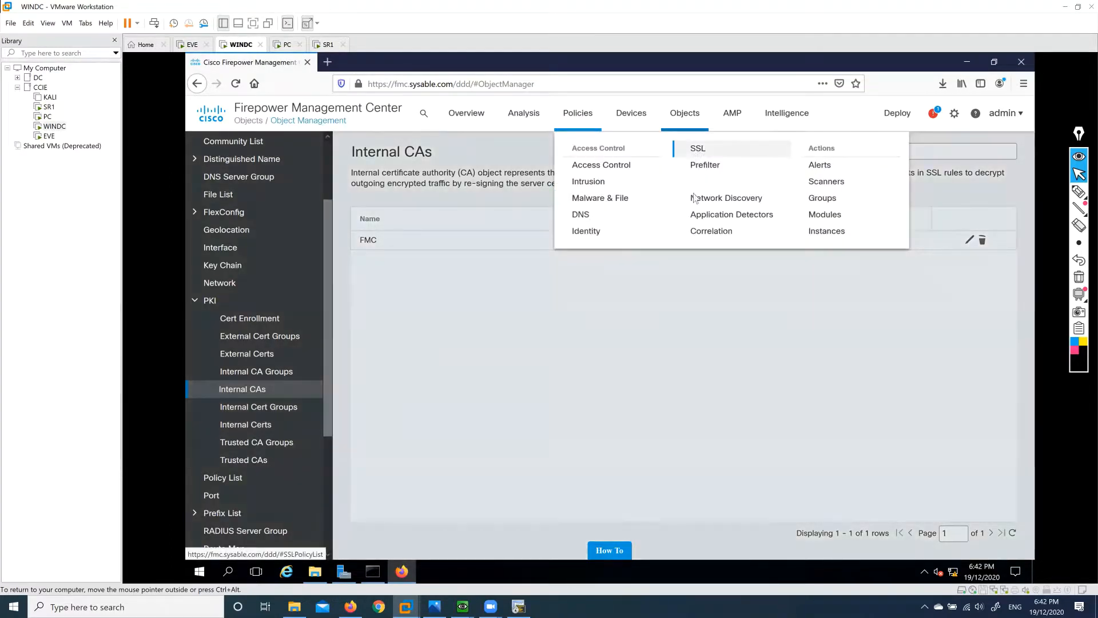
pyautogui.click(697, 148)
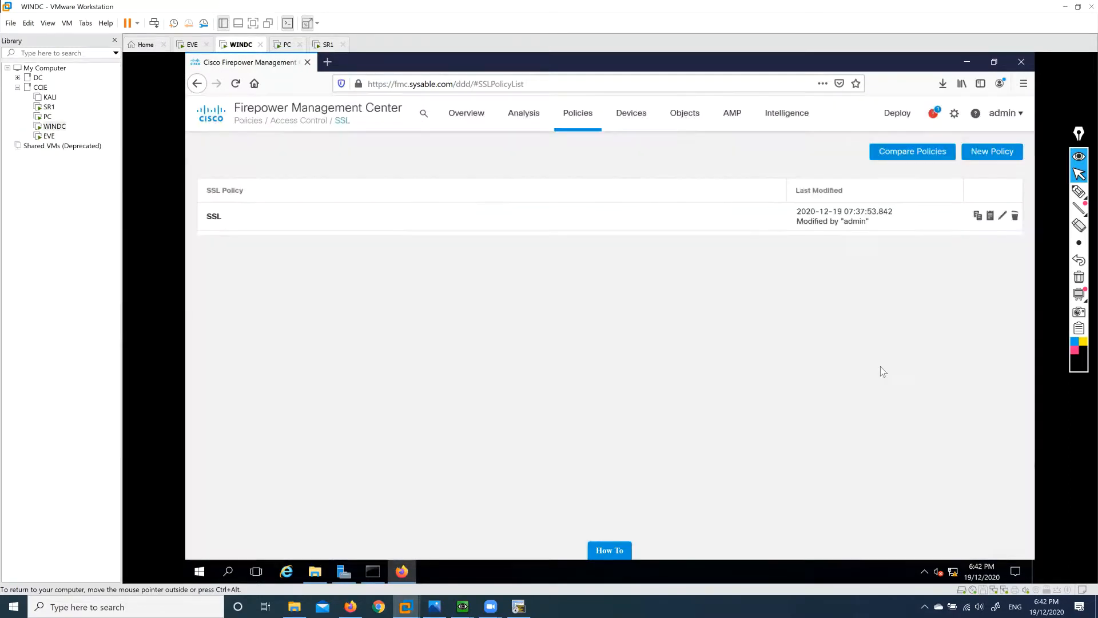
pyautogui.click(1004, 217)
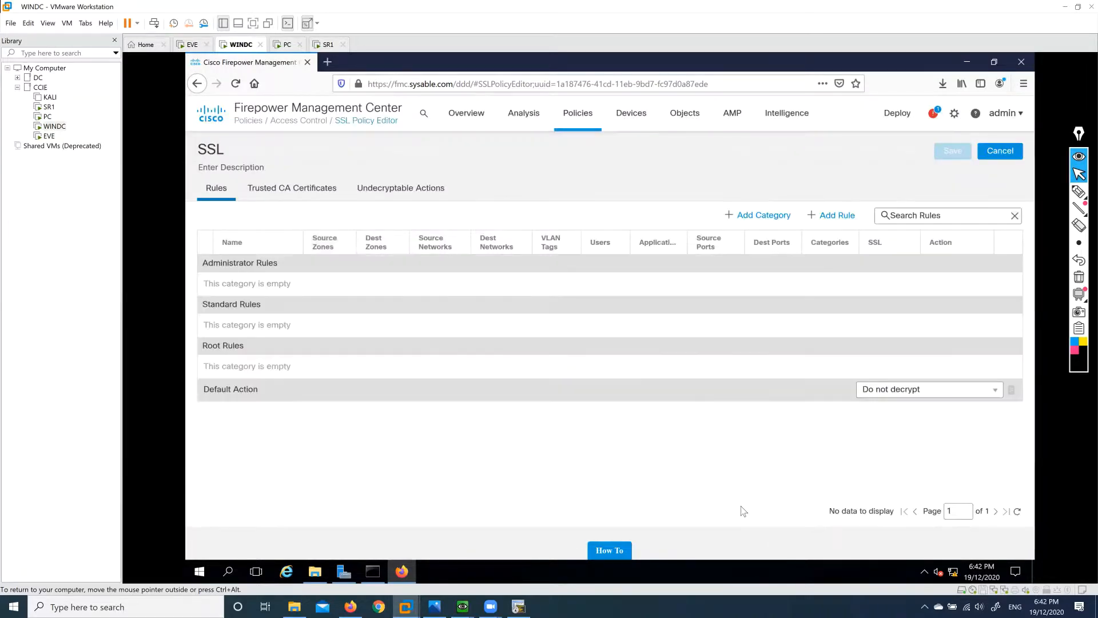
# Start a new SSL rule with action Decrypt - Resign, re-signing with the FMC internal CA.
pyautogui.click(832, 216)
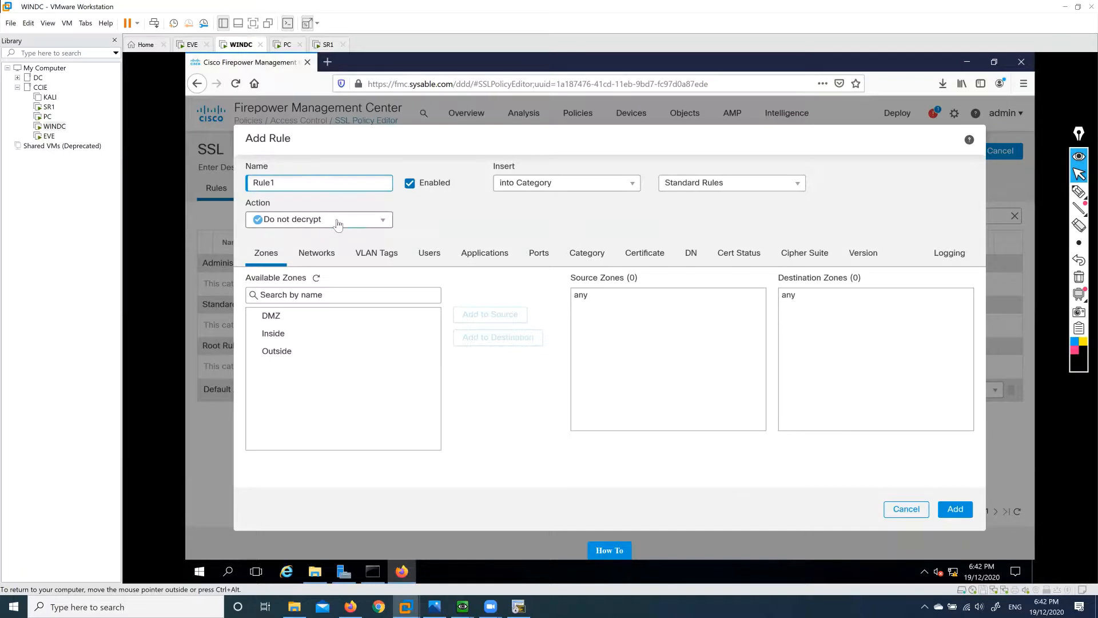
pyautogui.click(332, 223)
pyautogui.click(329, 236)
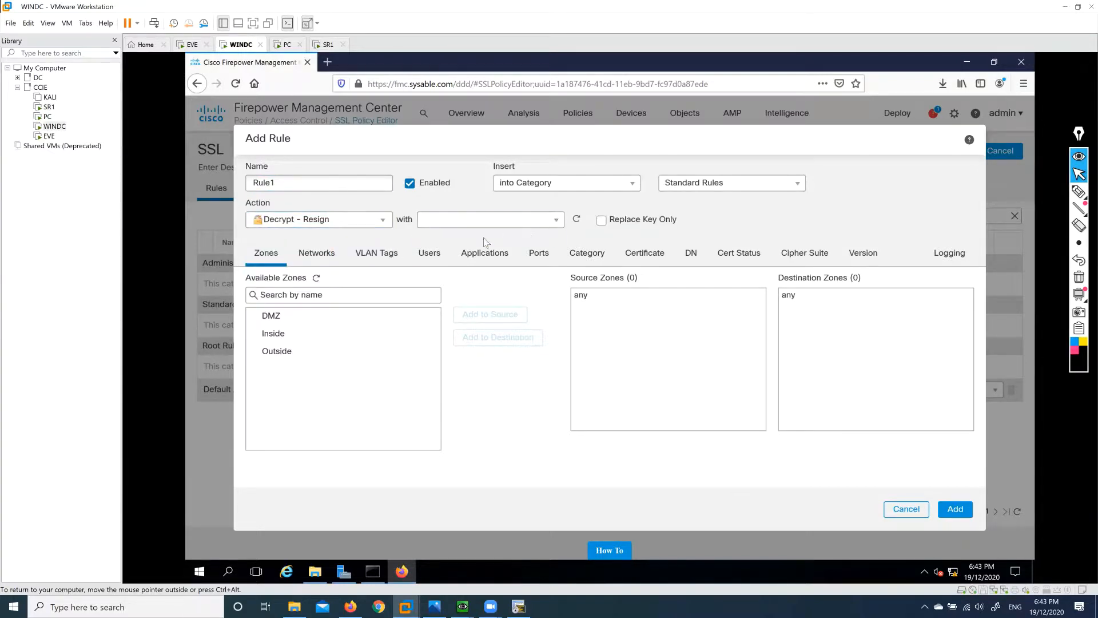
pyautogui.click(463, 220)
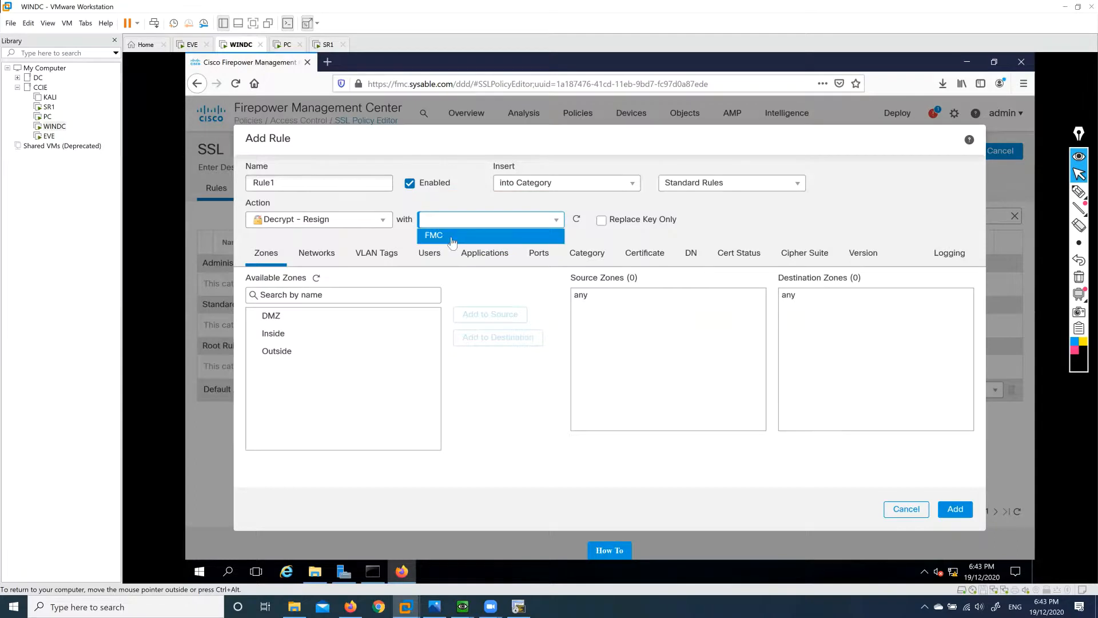
pyautogui.click(453, 238)
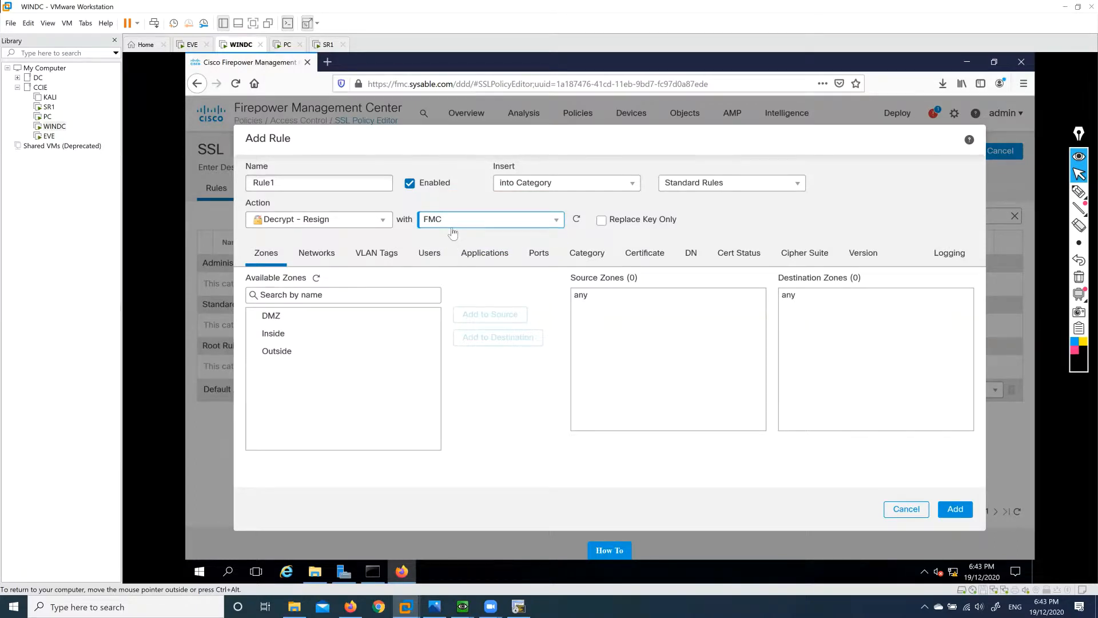
# Set the rule's source zone to Inside and destination zone to Outside.
pyautogui.click(331, 334)
pyautogui.click(474, 315)
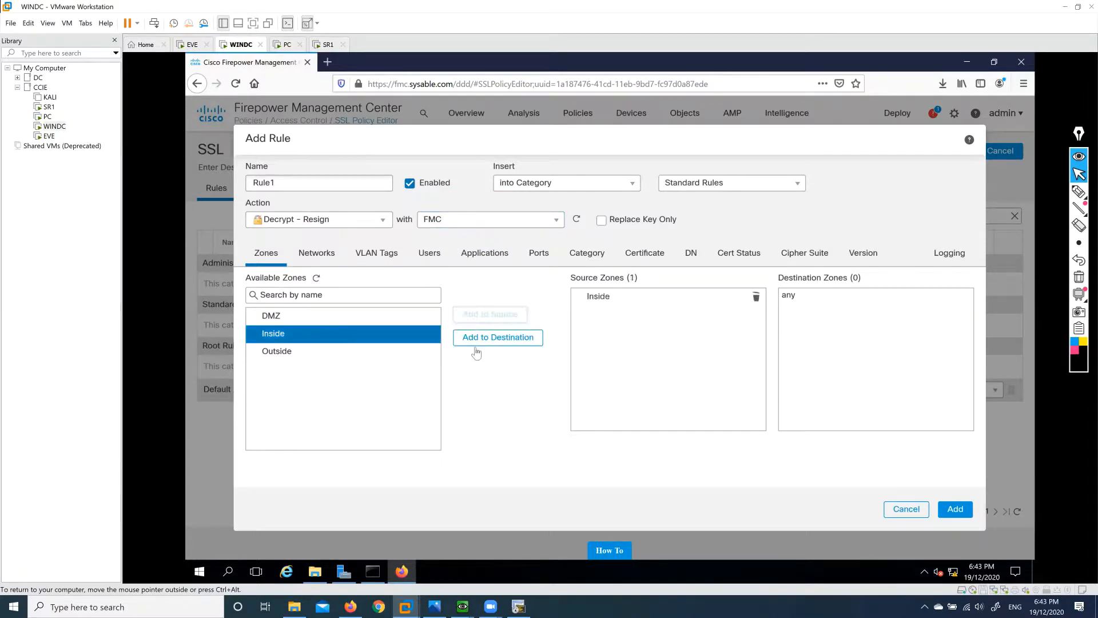
pyautogui.click(356, 353)
pyautogui.click(482, 338)
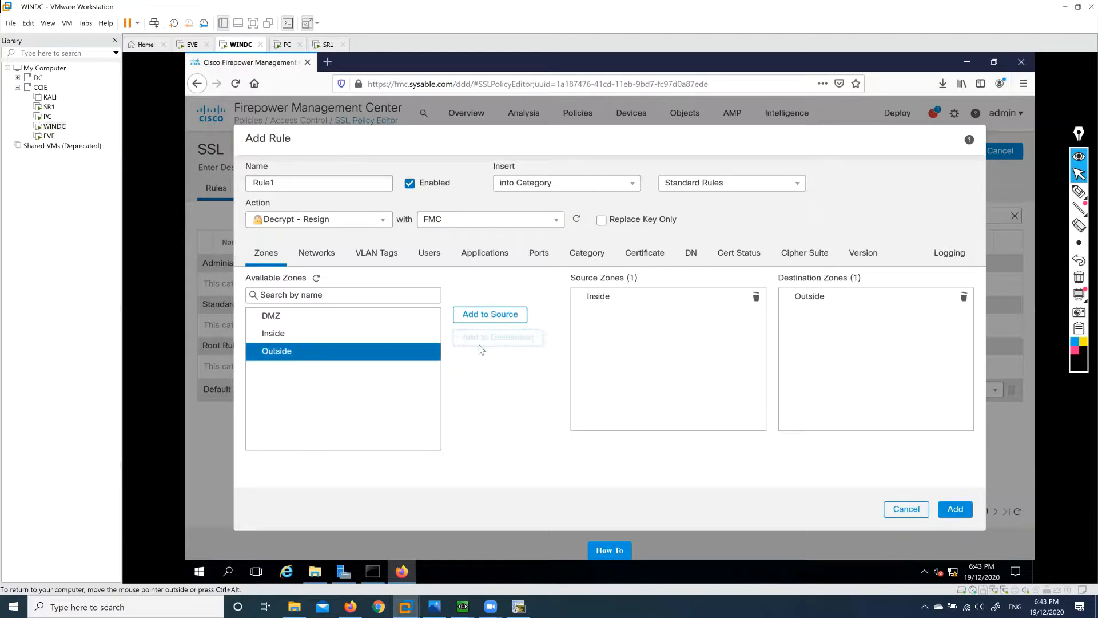
# Set the rule's source network to INSD and destination network to any.
pyautogui.click(321, 258)
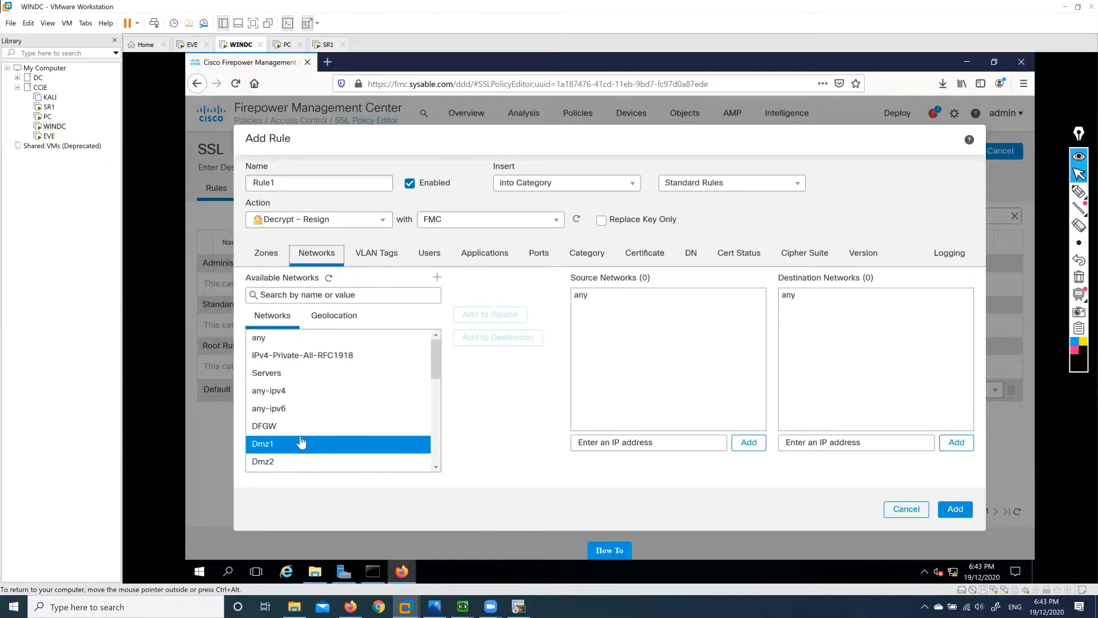
pyautogui.scroll(-2, 294, 445)
pyautogui.click(334, 429)
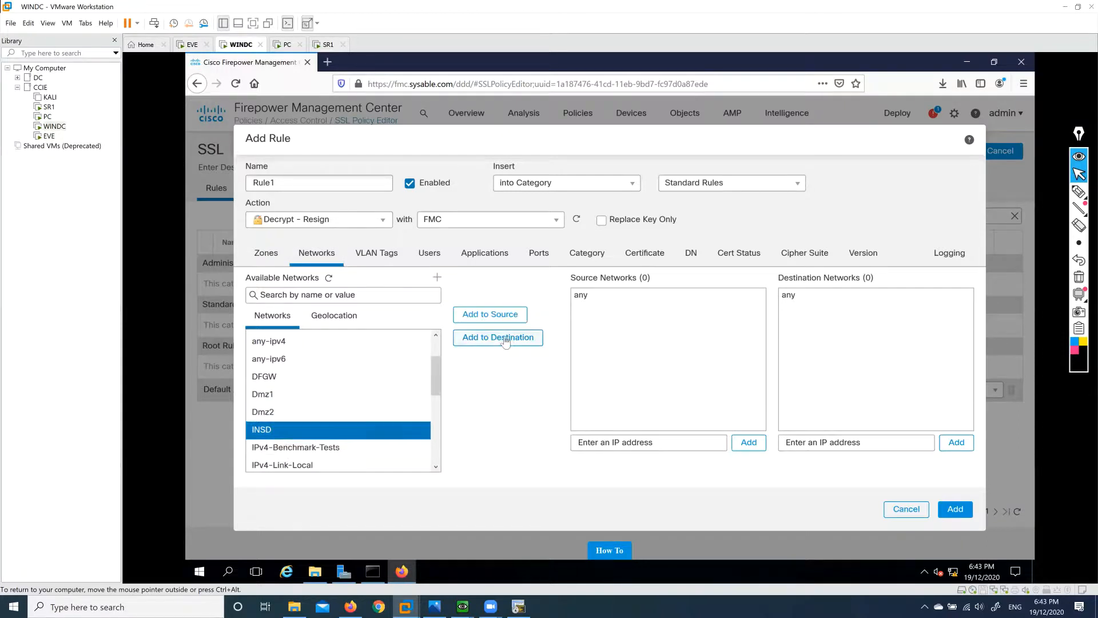
pyautogui.click(495, 314)
pyautogui.scroll(2, 314, 368)
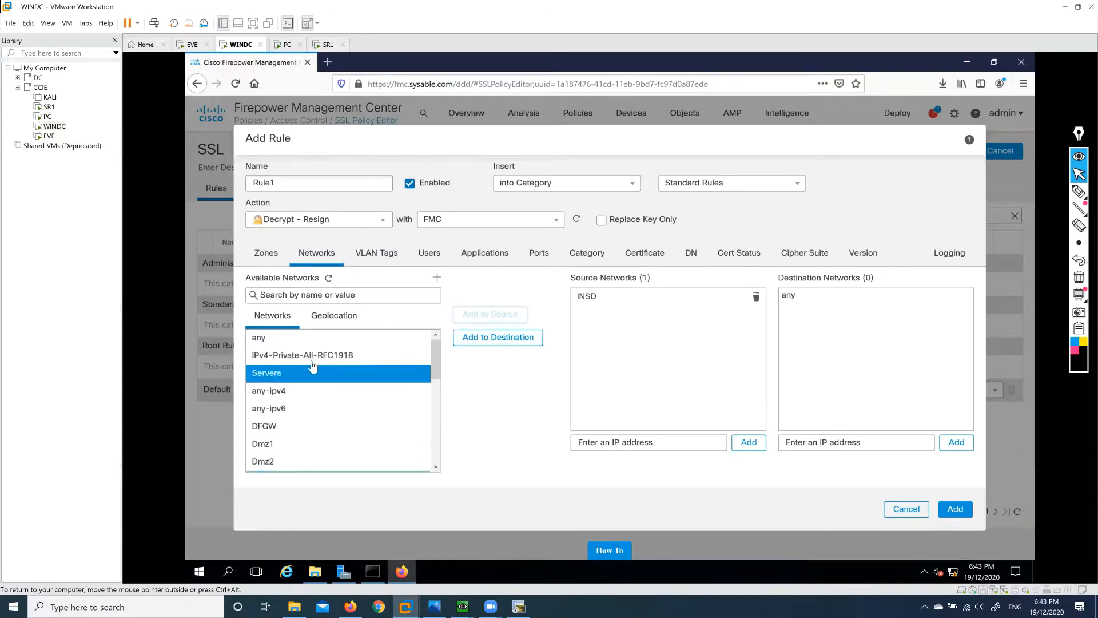
pyautogui.click(298, 338)
pyautogui.click(478, 337)
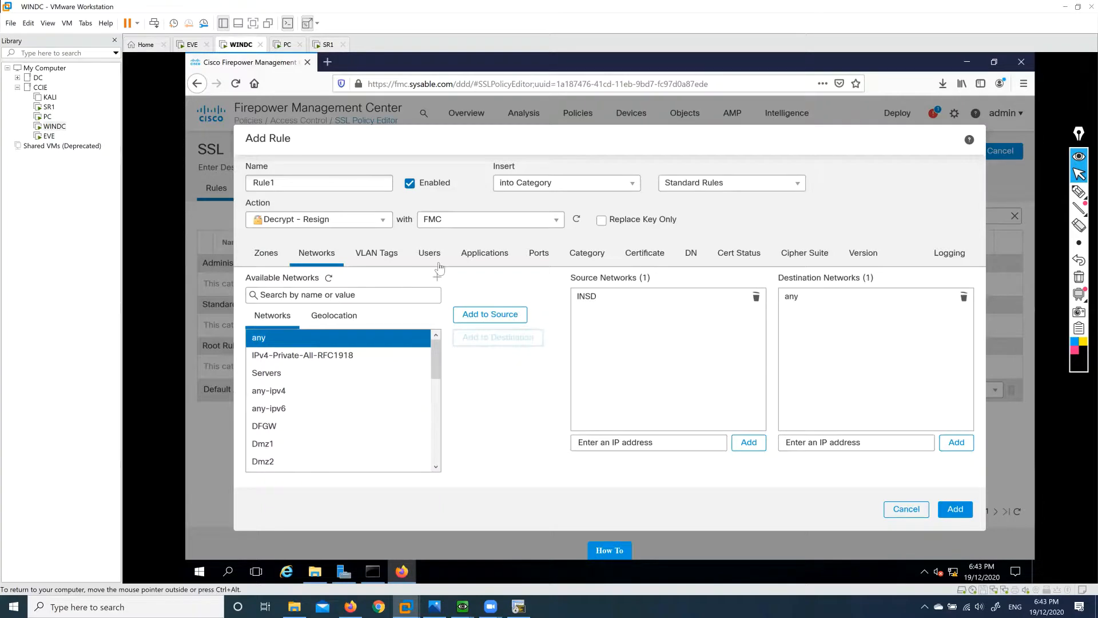
# Enable logging at the end of each connection for the rule.
pyautogui.click(539, 253)
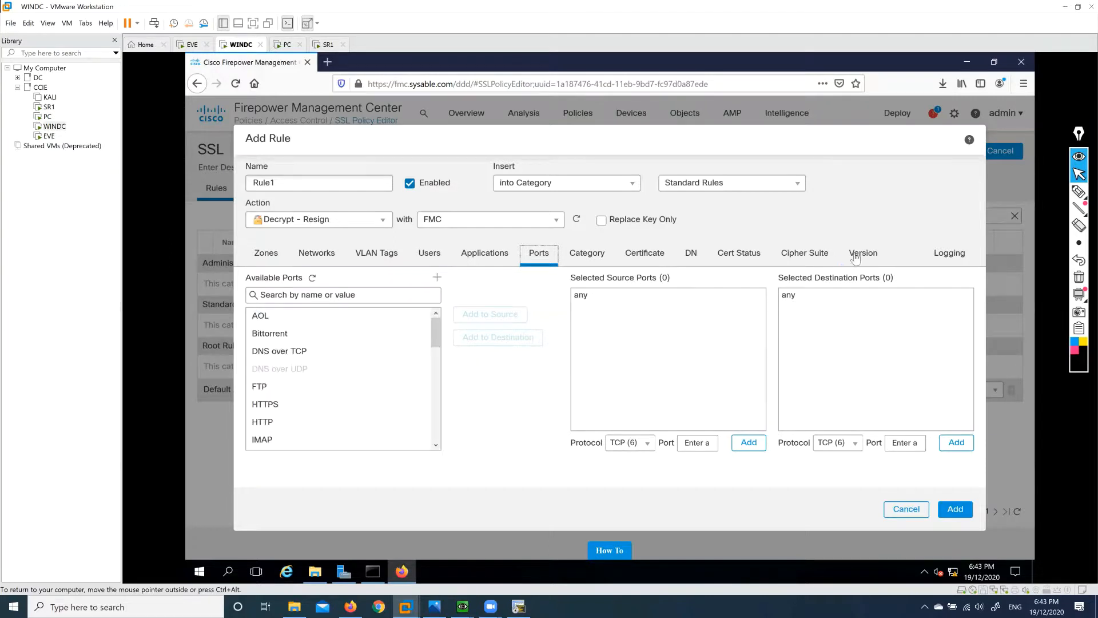
pyautogui.click(949, 260)
pyautogui.click(251, 279)
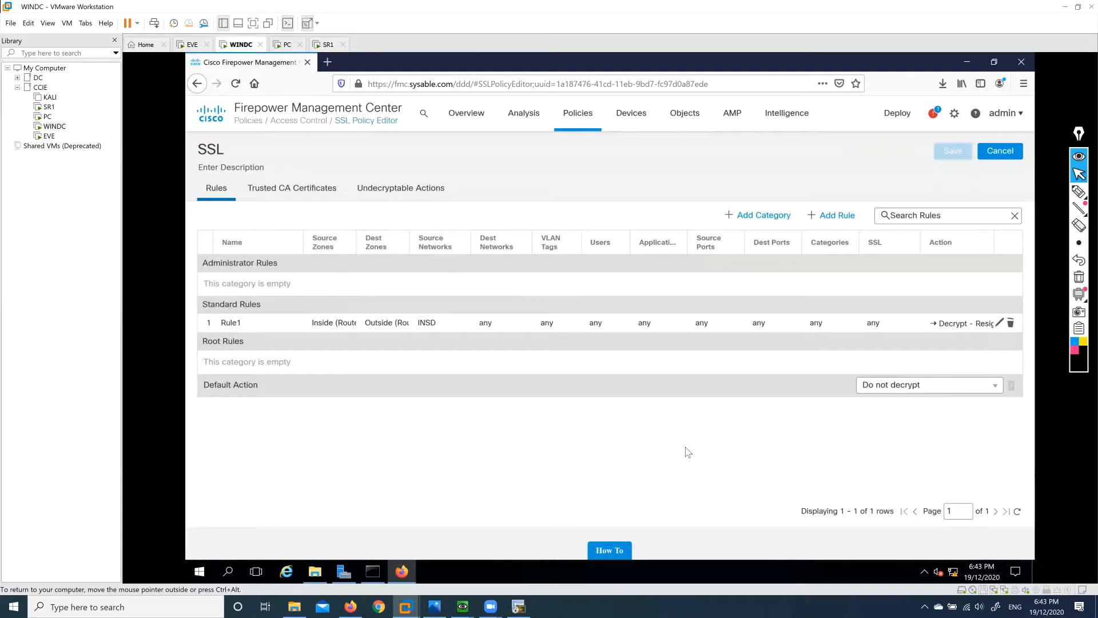
# Open the Block access control policy for editing.
pyautogui.moveTo(579, 121)
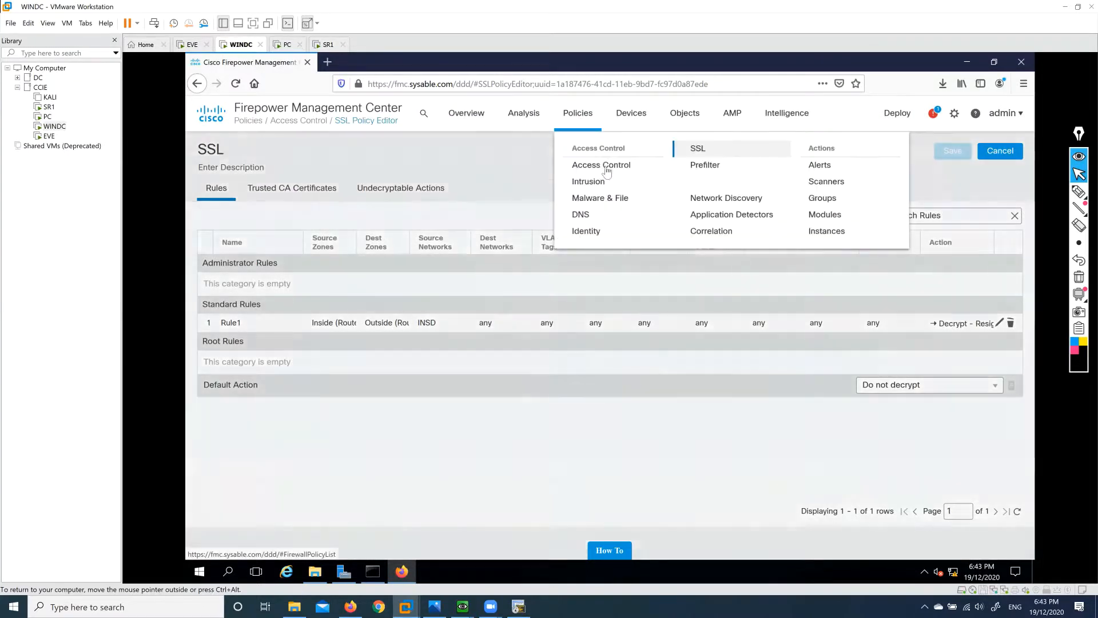
pyautogui.click(608, 171)
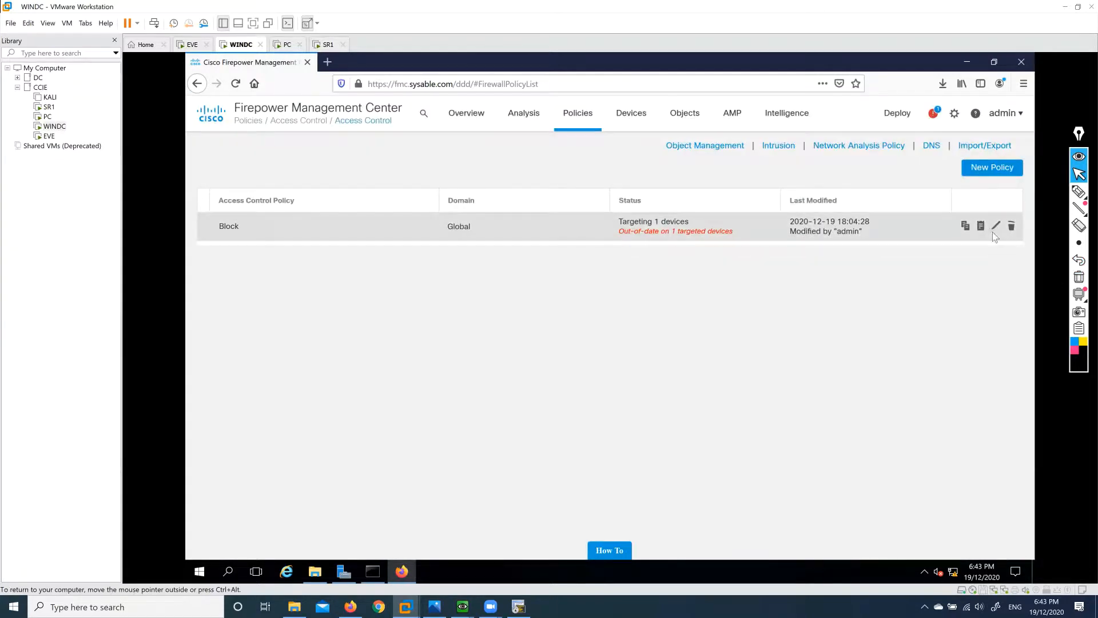
pyautogui.click(993, 231)
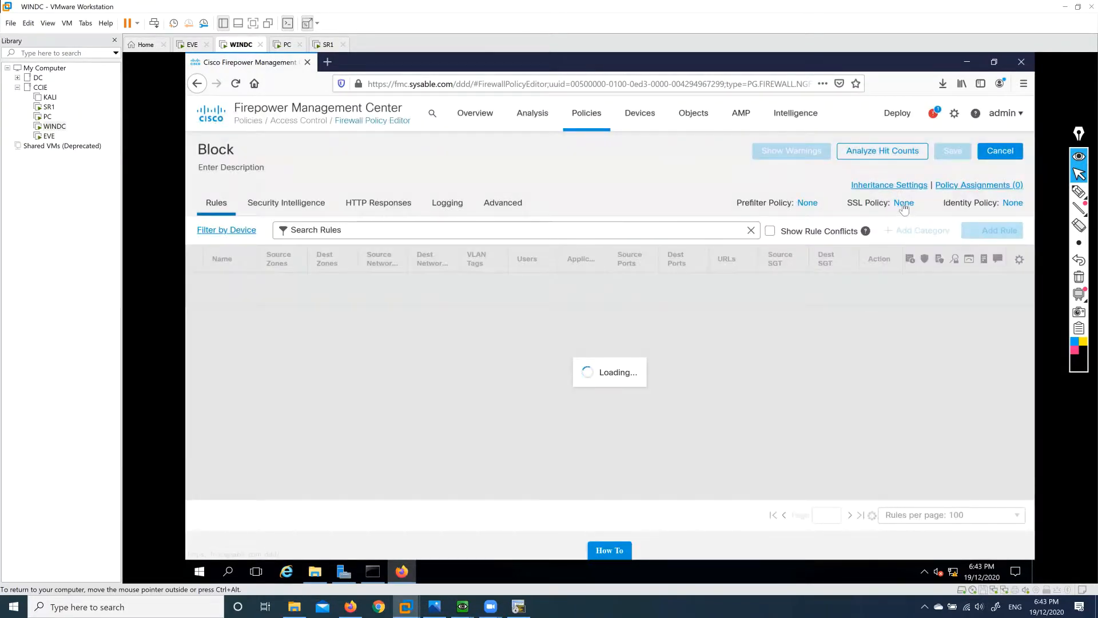
# Set the Block policy's SSL Policy to SSL and save the access control policy.
pyautogui.click(903, 203)
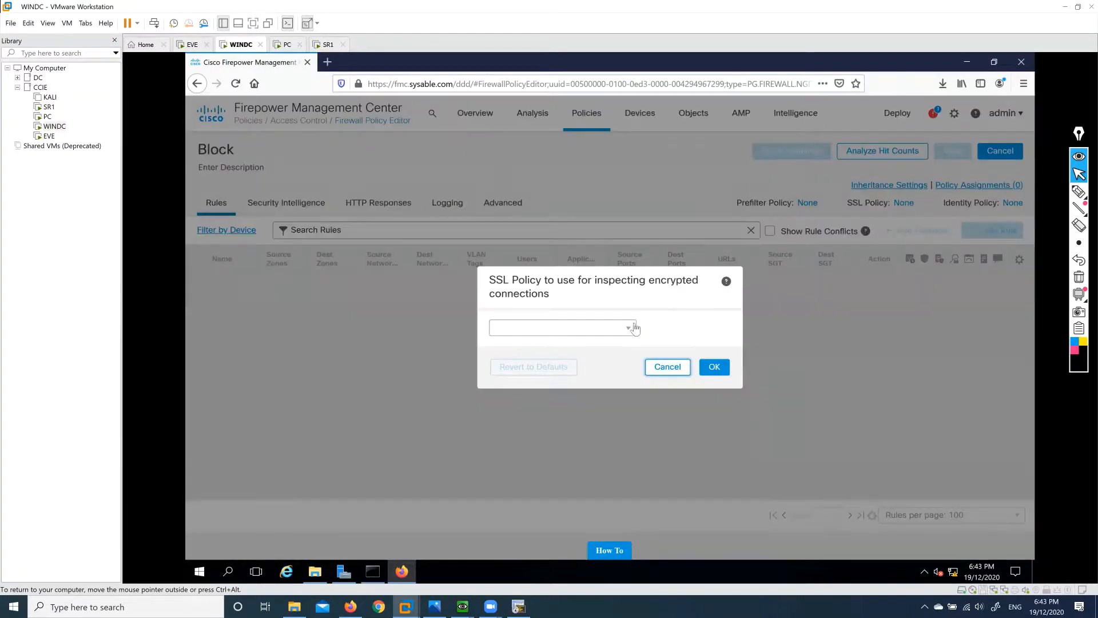
pyautogui.click(628, 330)
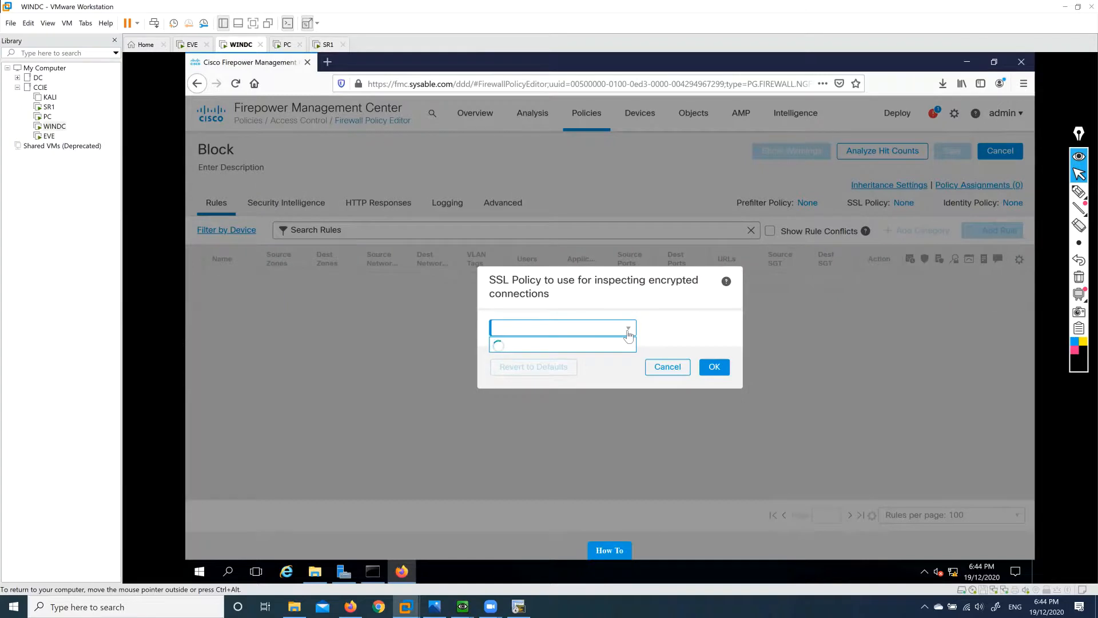
pyautogui.click(668, 367)
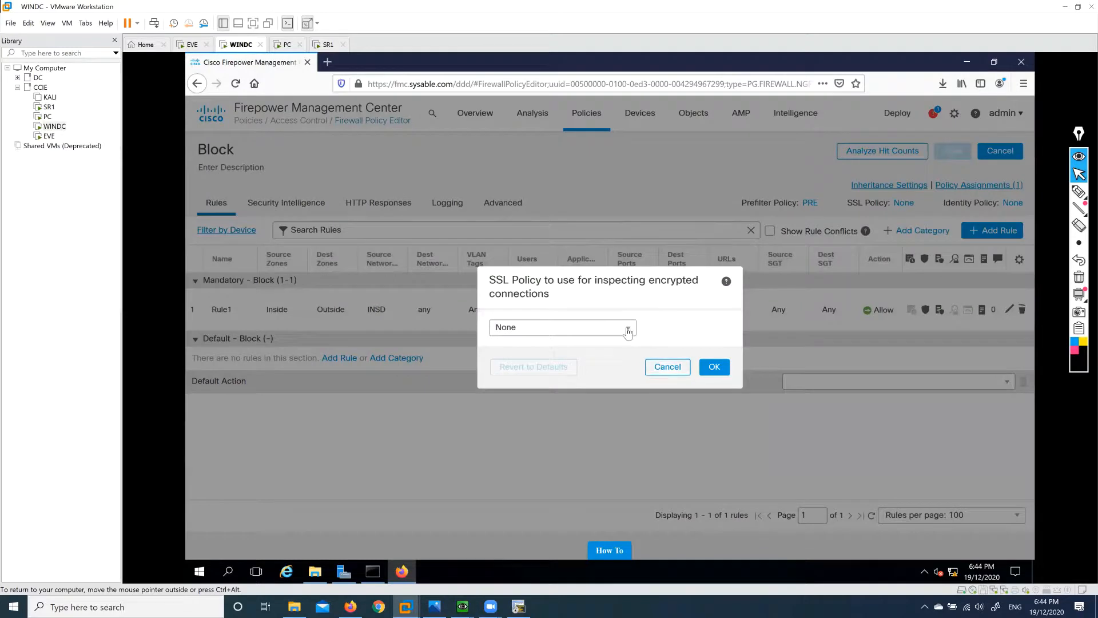
pyautogui.click(629, 329)
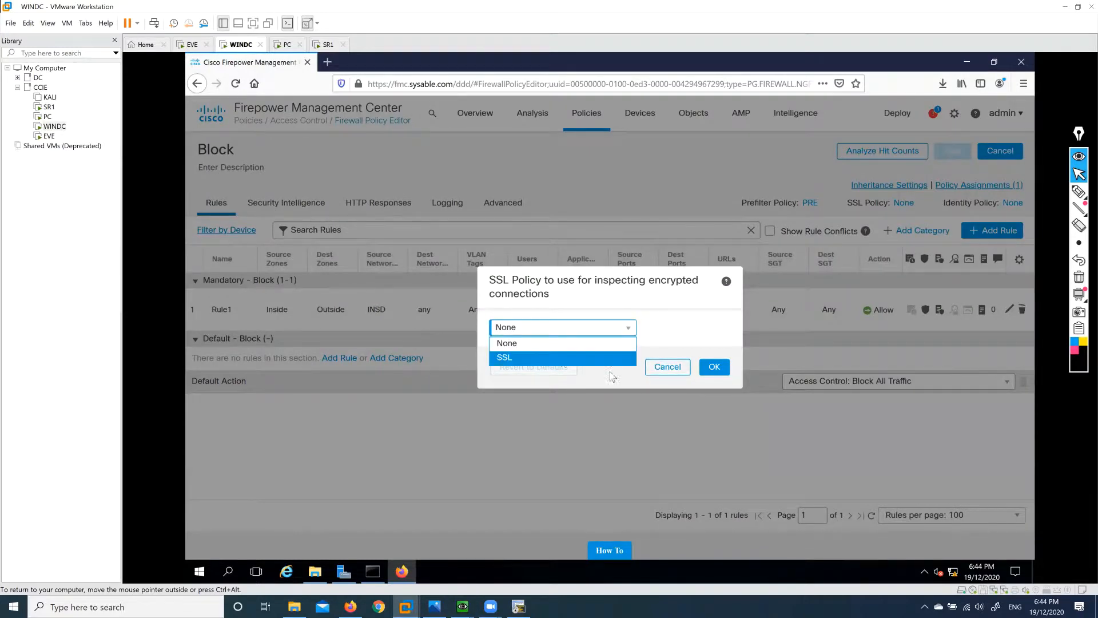
pyautogui.click(615, 358)
pyautogui.click(714, 367)
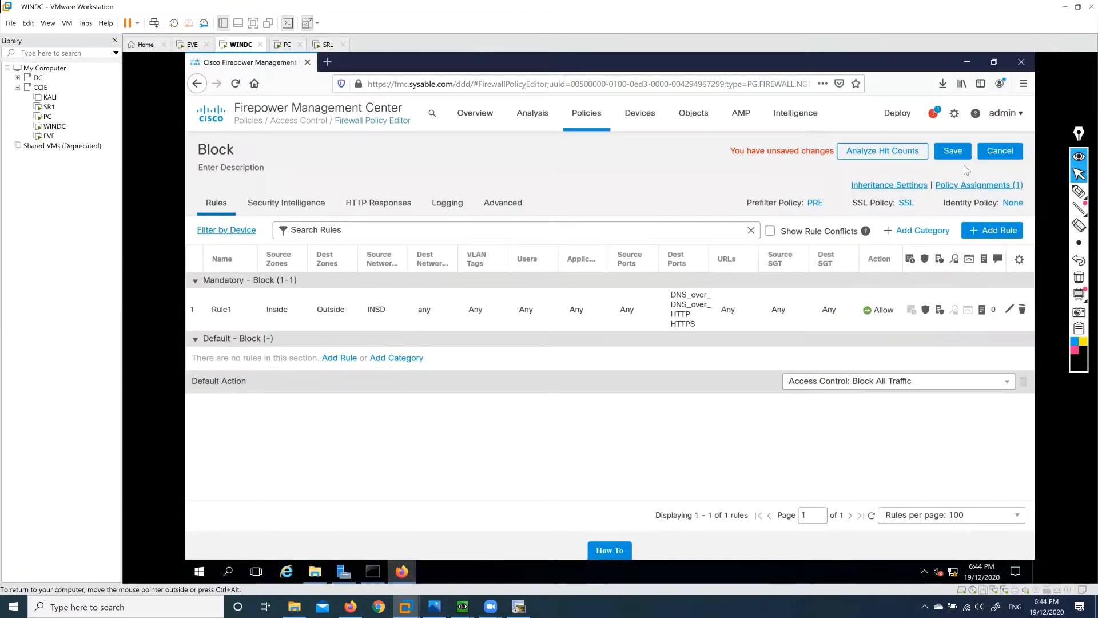
pyautogui.click(953, 153)
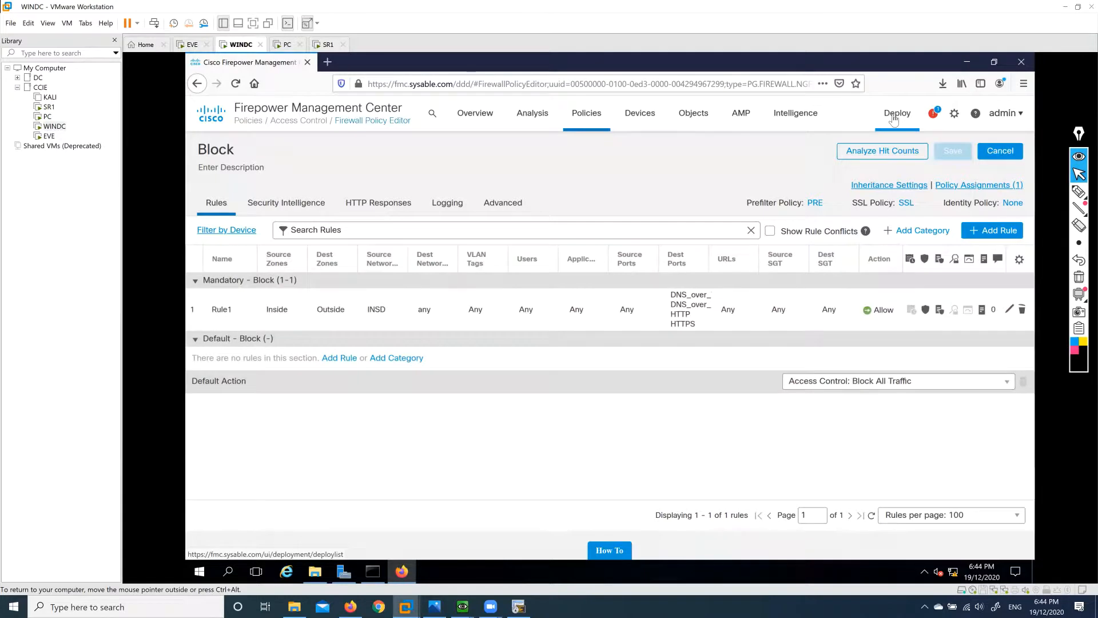
# Deploy the pending Block and SSL changes to the FTD device, then bring up the EVE topology.
pyautogui.click(895, 118)
pyautogui.click(900, 152)
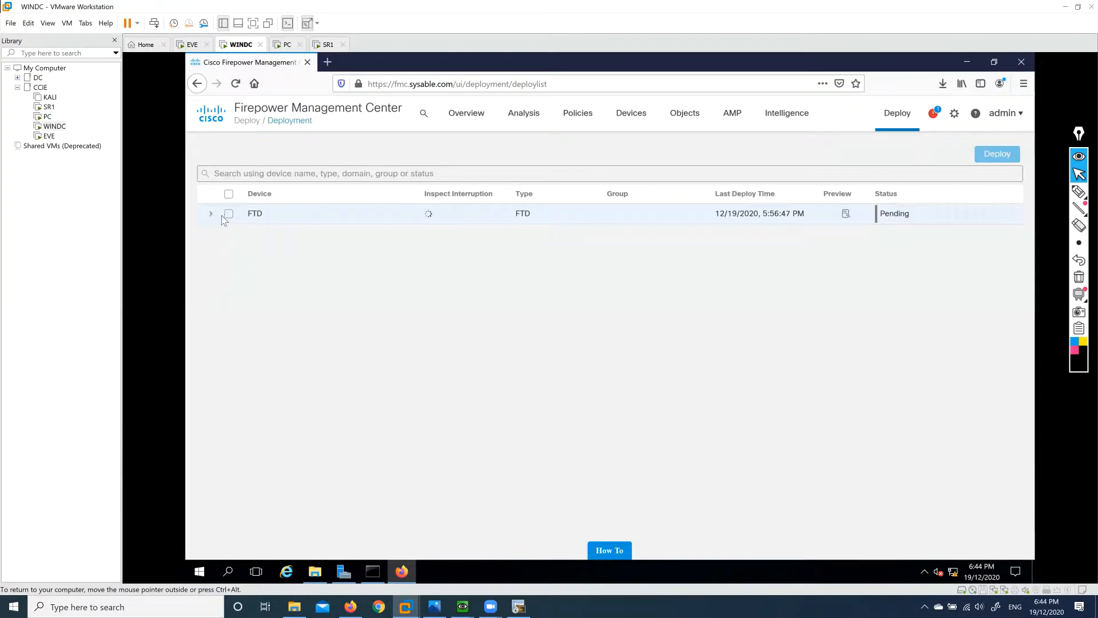
pyautogui.click(228, 215)
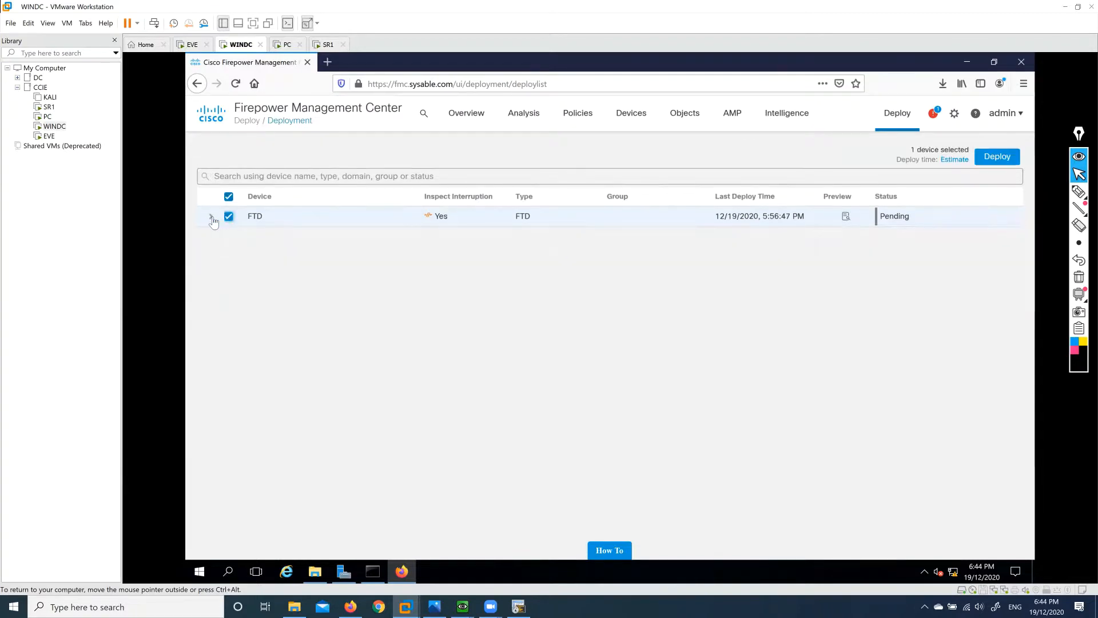
pyautogui.click(211, 217)
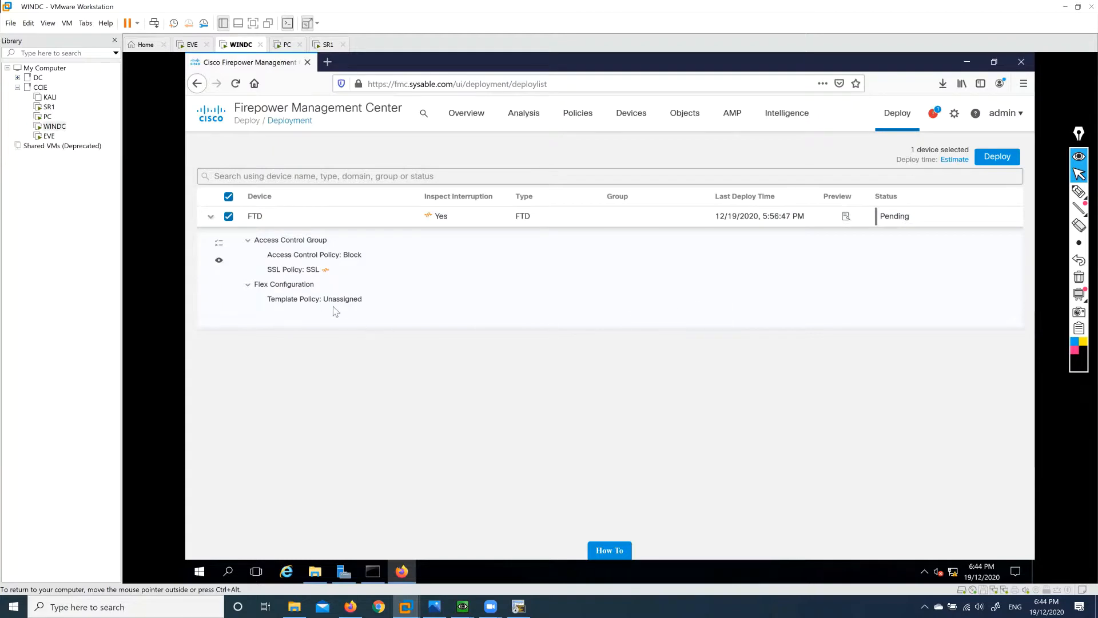
pyautogui.click(997, 156)
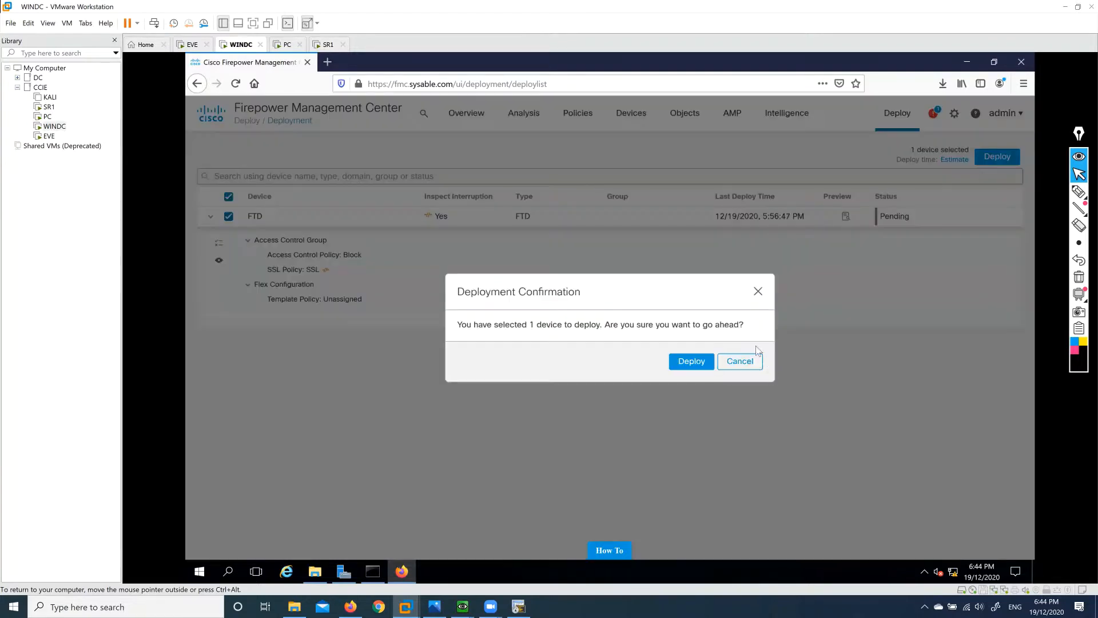
pyautogui.click(699, 362)
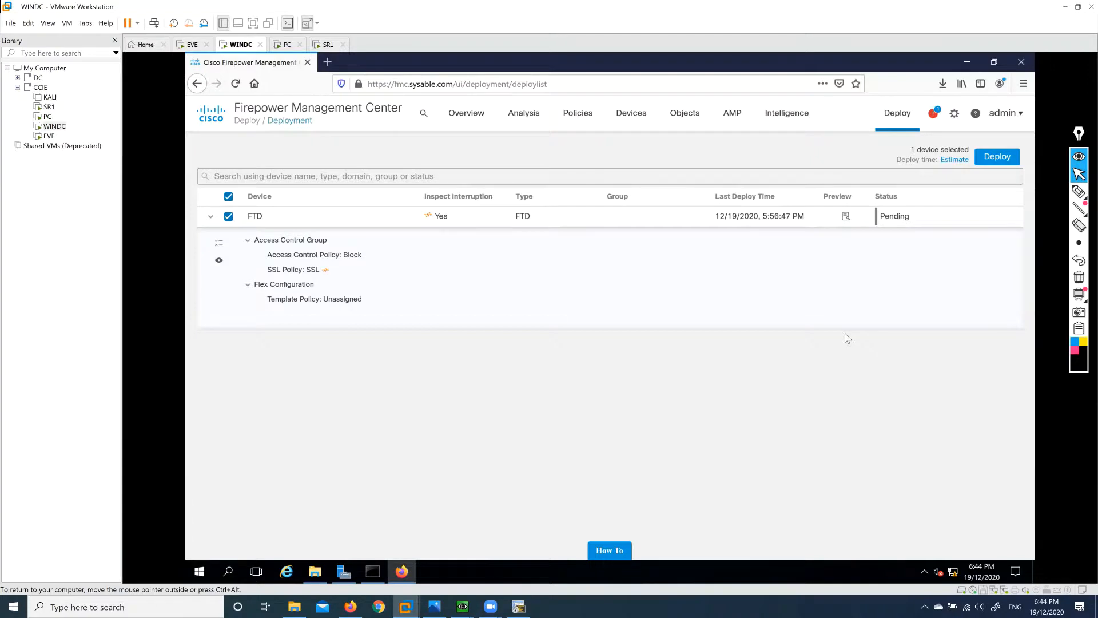
pyautogui.click(351, 607)
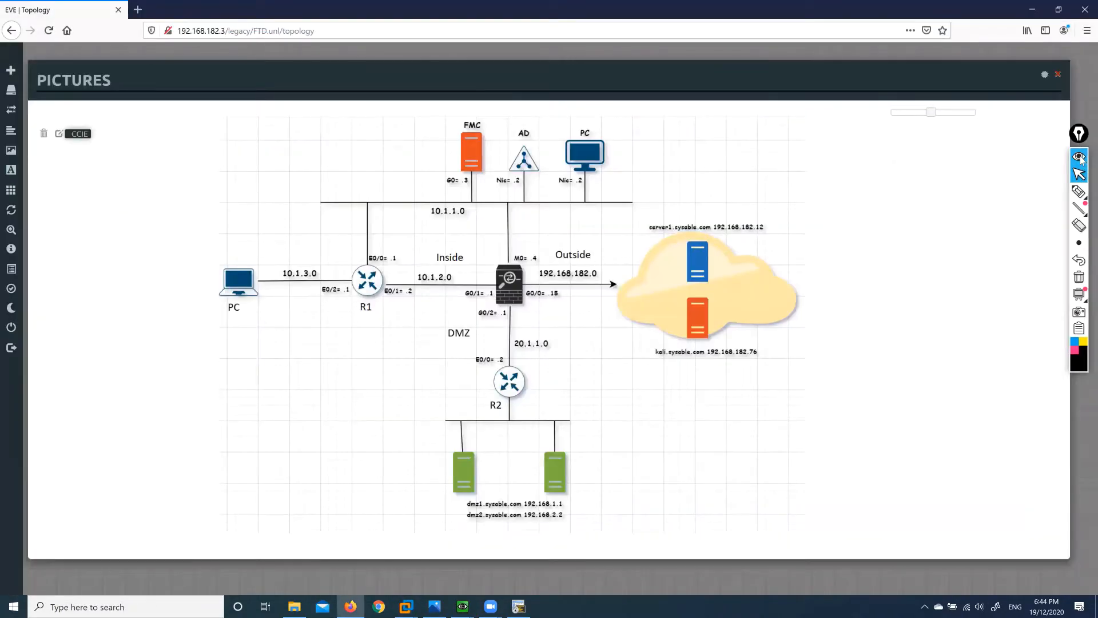
# Sketch the traffic path from the PC through the firewall, labelled D/R, to the server.
pyautogui.click(1079, 193)
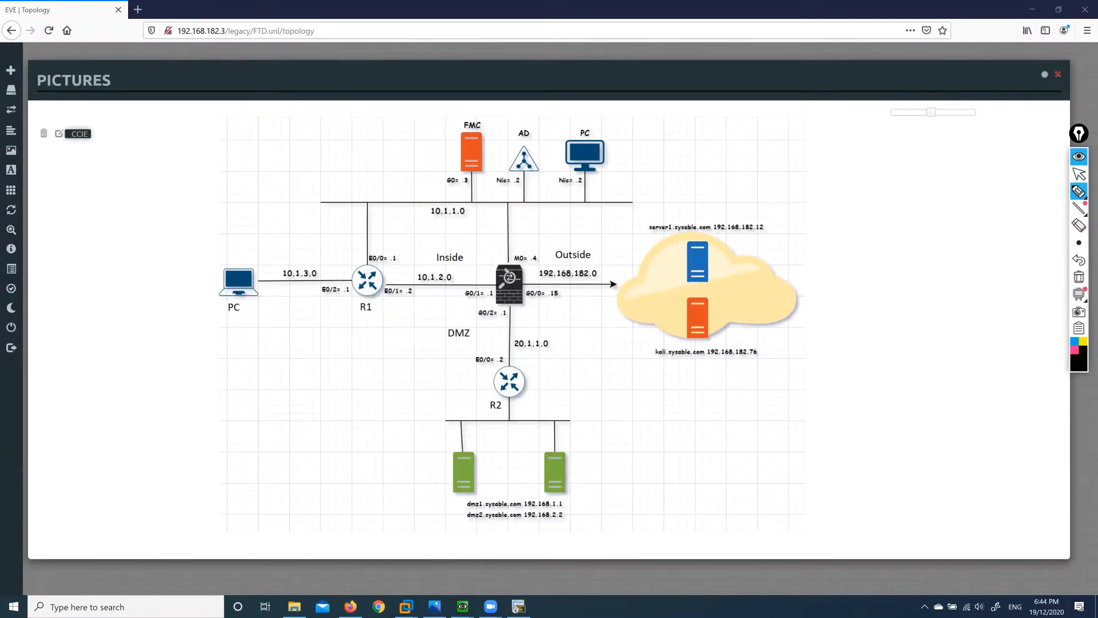
pyautogui.moveTo(262, 262)
pyautogui.mouseDown()
pyautogui.moveTo(460, 267)
pyautogui.moveTo(505, 248)
pyautogui.moveTo(506, 260)
pyautogui.mouseUp()
pyautogui.click(510, 241)
pyautogui.moveTo(519, 241); pyautogui.dragTo(515, 252)
pyautogui.moveTo(516, 241)
pyautogui.mouseDown()
pyautogui.moveTo(528, 250)
pyautogui.moveTo(636, 244)
pyautogui.mouseUp()
pyautogui.moveTo(639, 239)
pyautogui.mouseDown()
pyautogui.moveTo(653, 244)
pyautogui.moveTo(632, 251)
pyautogui.moveTo(710, 222)
pyautogui.mouseUp()
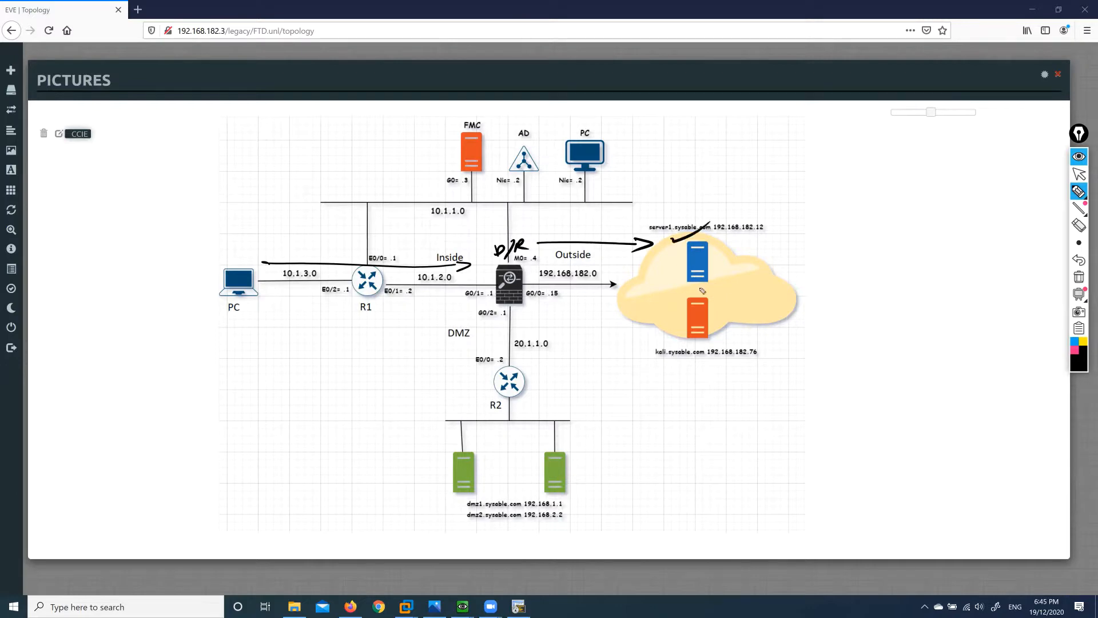
# Annotate the cloud with FB, arrowed notes, an x mark and a crossed-out path before Go.
pyautogui.moveTo(663, 296); pyautogui.dragTo(655, 308)
pyautogui.moveTo(654, 294)
pyautogui.mouseDown()
pyautogui.moveTo(670, 291)
pyautogui.moveTo(665, 301)
pyautogui.mouseUp()
pyautogui.moveTo(668, 292)
pyautogui.mouseDown()
pyautogui.moveTo(678, 299)
pyautogui.moveTo(668, 308)
pyautogui.moveTo(635, 298)
pyautogui.moveTo(638, 307)
pyautogui.mouseUp()
pyautogui.moveTo(572, 293)
pyautogui.mouseDown()
pyautogui.moveTo(558, 302)
pyautogui.moveTo(581, 308)
pyautogui.mouseUp()
pyautogui.moveTo(614, 322)
pyautogui.mouseDown()
pyautogui.moveTo(640, 320)
pyautogui.moveTo(634, 329)
pyautogui.mouseUp()
pyautogui.moveTo(649, 322); pyautogui.dragTo(652, 342)
pyautogui.moveTo(667, 327); pyautogui.dragTo(663, 336)
pyautogui.moveTo(578, 314)
pyautogui.mouseDown()
pyautogui.moveTo(595, 329)
pyautogui.moveTo(576, 328)
pyautogui.moveTo(646, 350)
pyautogui.moveTo(591, 349)
pyautogui.mouseUp()
pyautogui.moveTo(576, 338)
pyautogui.mouseDown()
pyautogui.moveTo(562, 355)
pyautogui.moveTo(590, 361)
pyautogui.mouseUp()
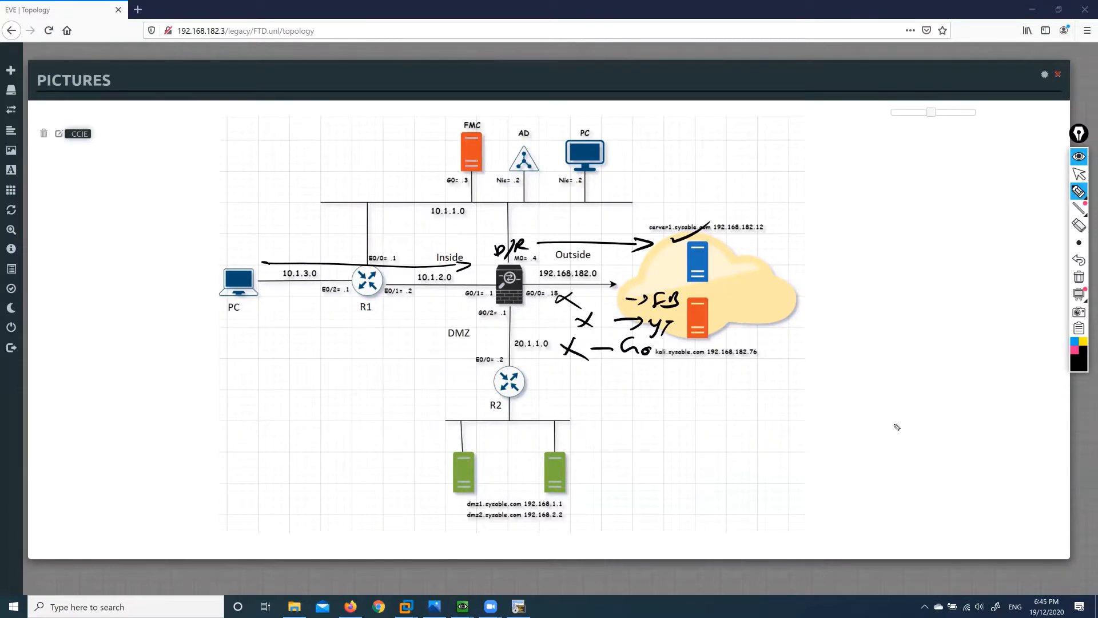
# Clear all the sketches and return to the WINDC VM's FMC deployment page.
pyautogui.click(1078, 277)
pyautogui.click(1079, 174)
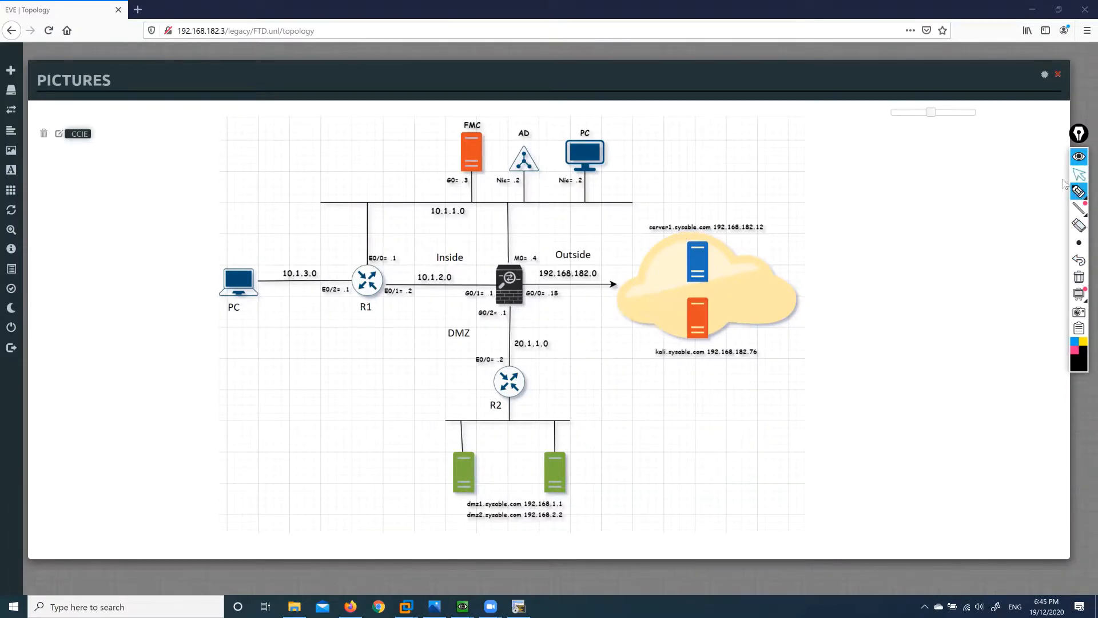
pyautogui.moveTo(407, 606)
pyautogui.click(425, 559)
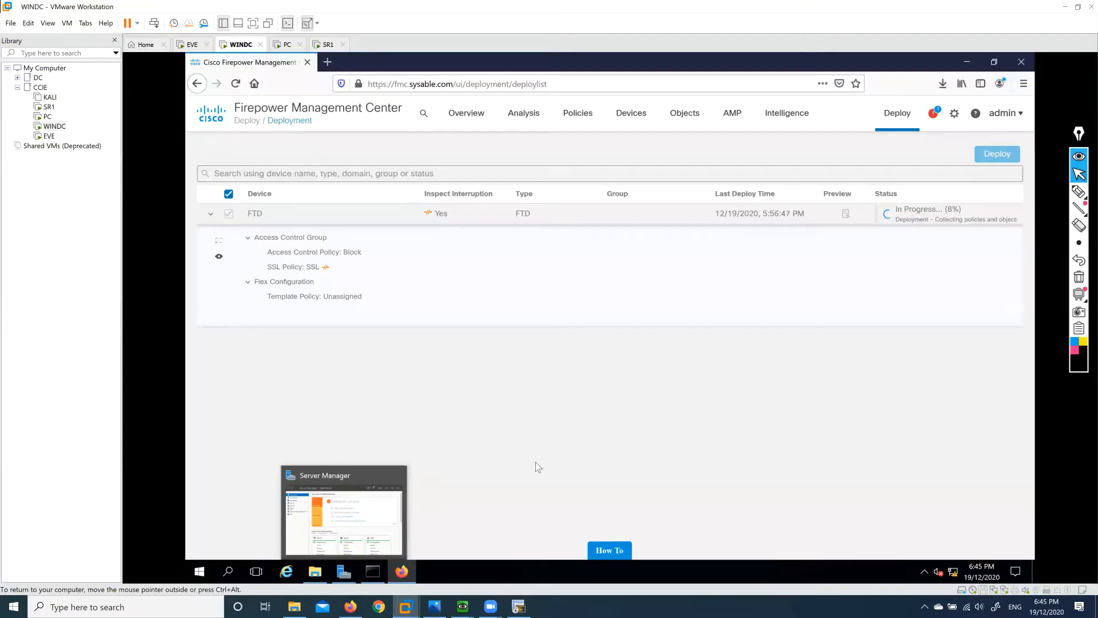
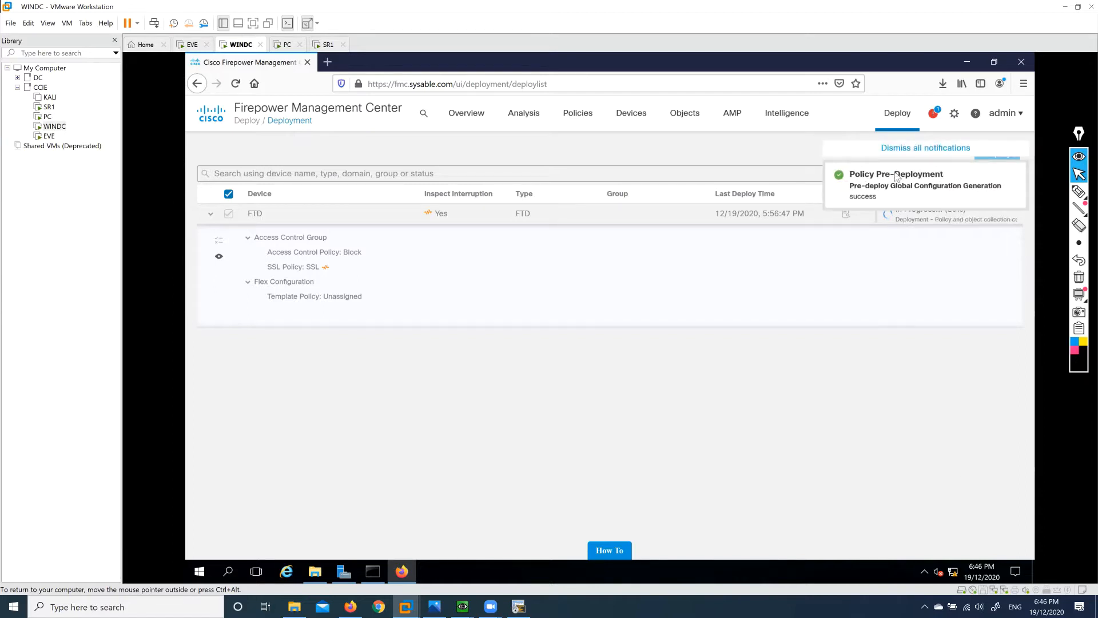
# Dismiss the Policy Pre-Deployment notice and go to the Access Control policy list.
pyautogui.click(890, 152)
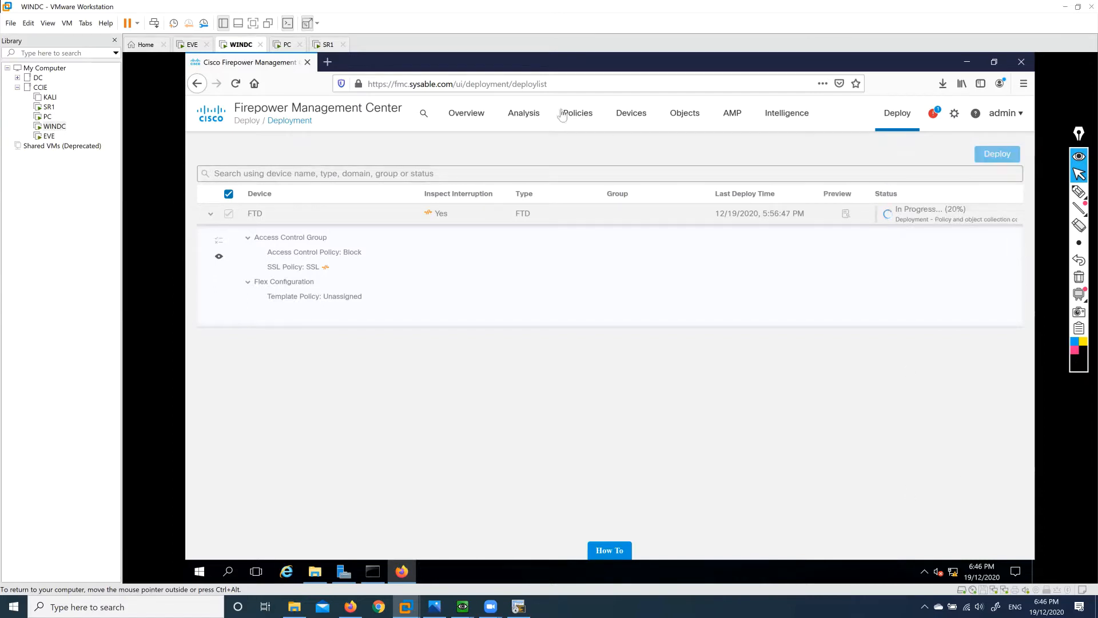
pyautogui.moveTo(527, 119)
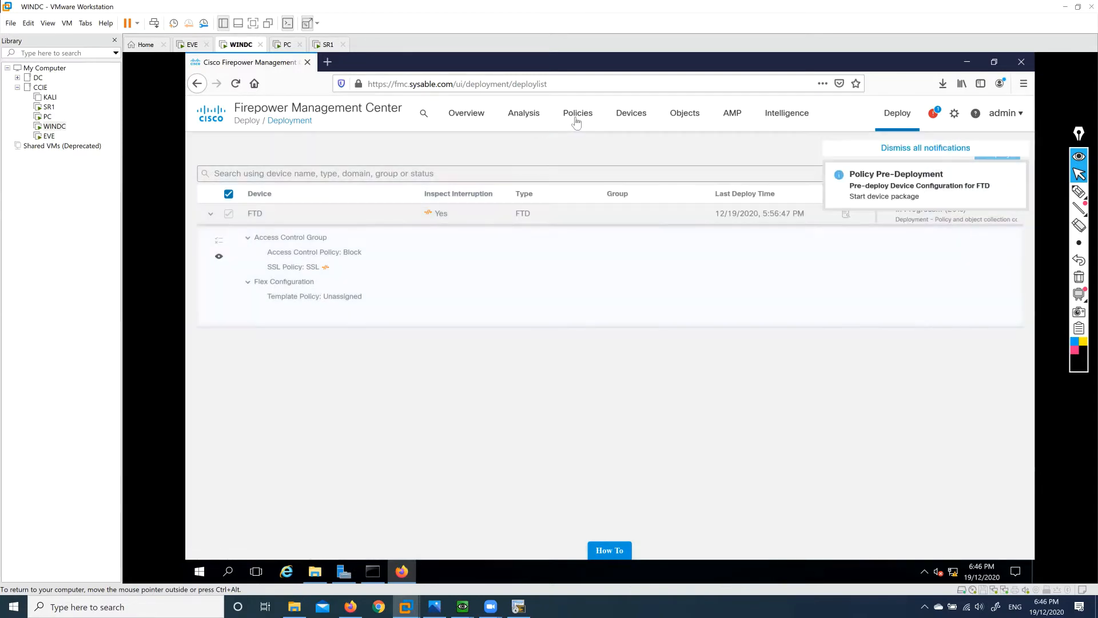
pyautogui.moveTo(578, 115)
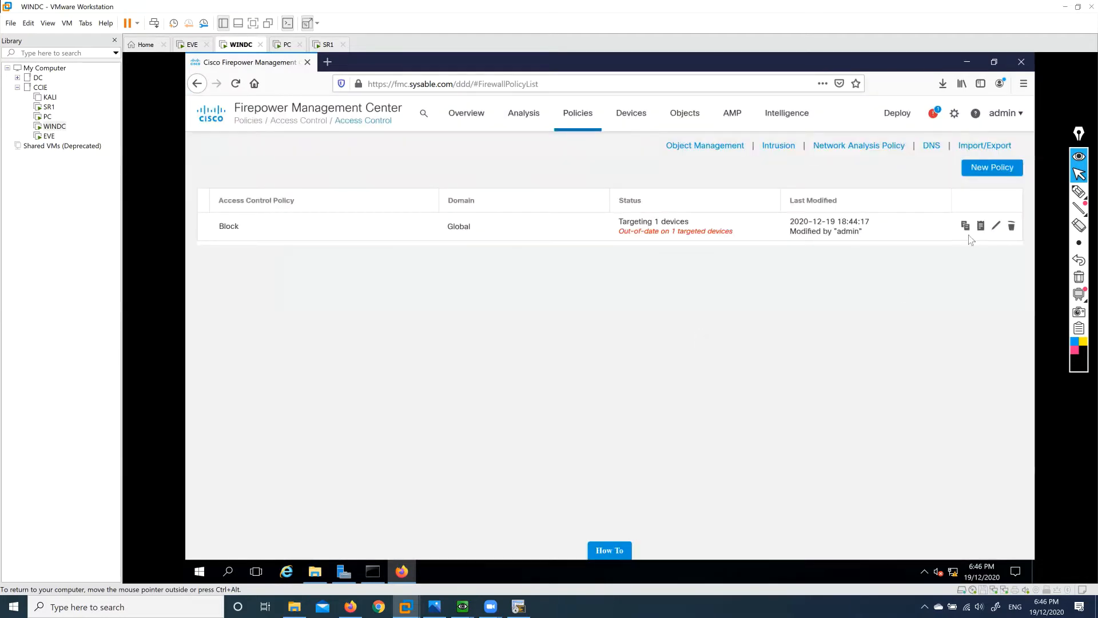
# Edit the Block policy, try fetching FTD hit counts, then check the deployment status.
pyautogui.click(996, 226)
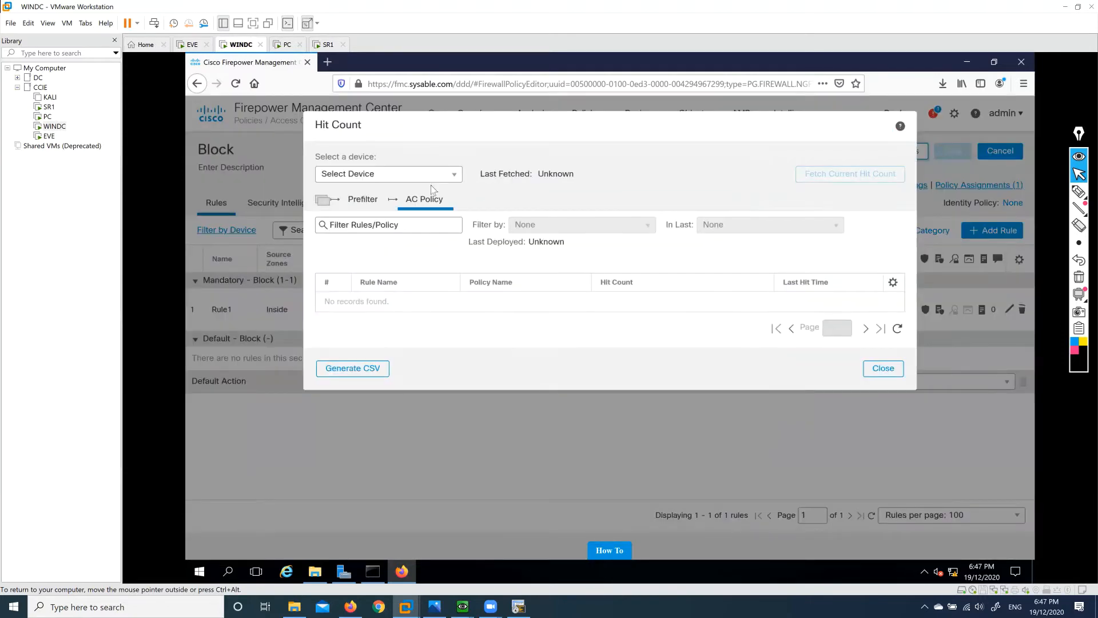
pyautogui.click(369, 175)
pyautogui.click(367, 185)
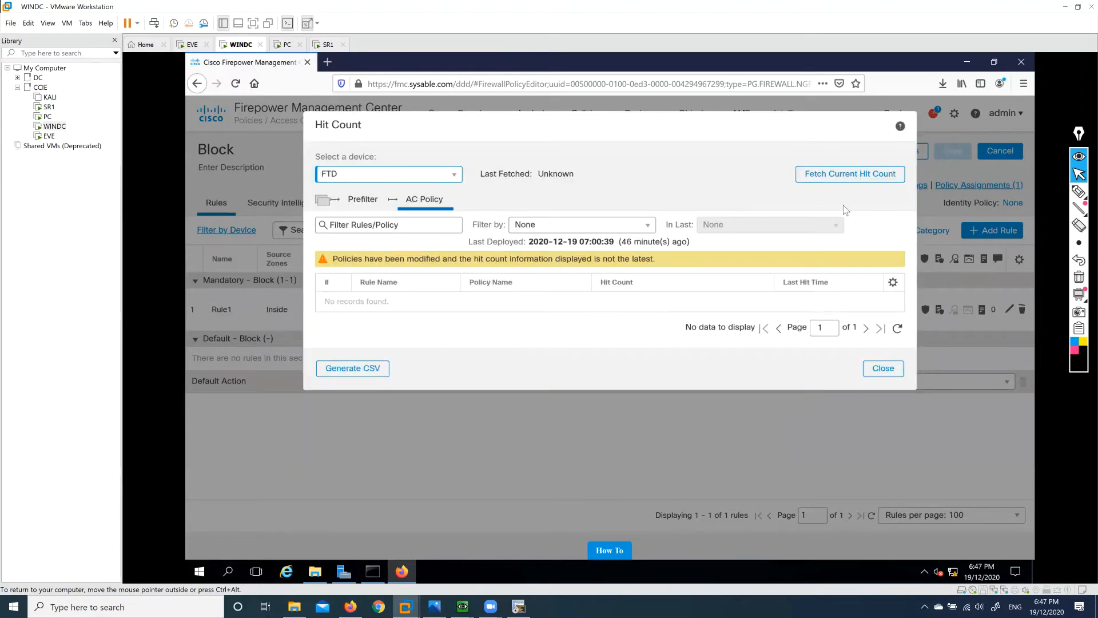
pyautogui.click(847, 174)
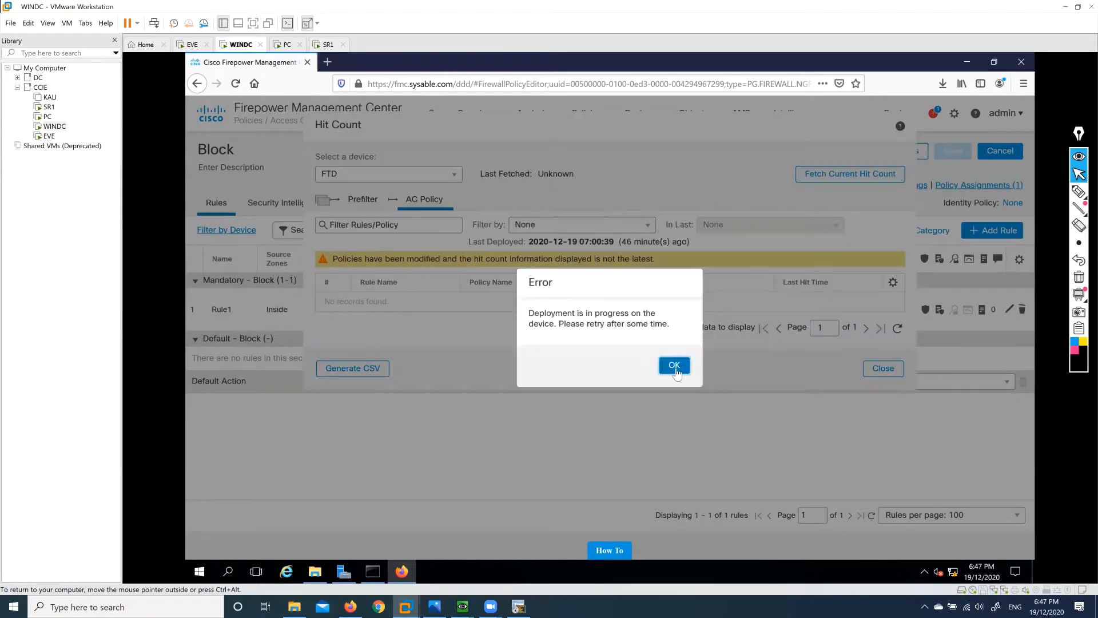
pyautogui.click(674, 369)
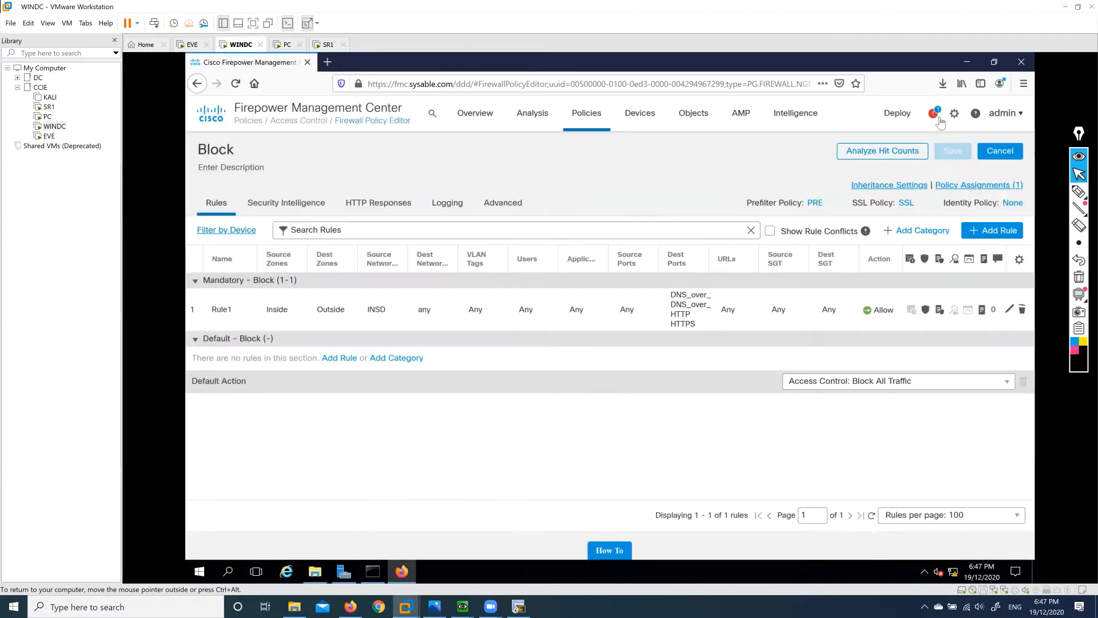
pyautogui.click(935, 114)
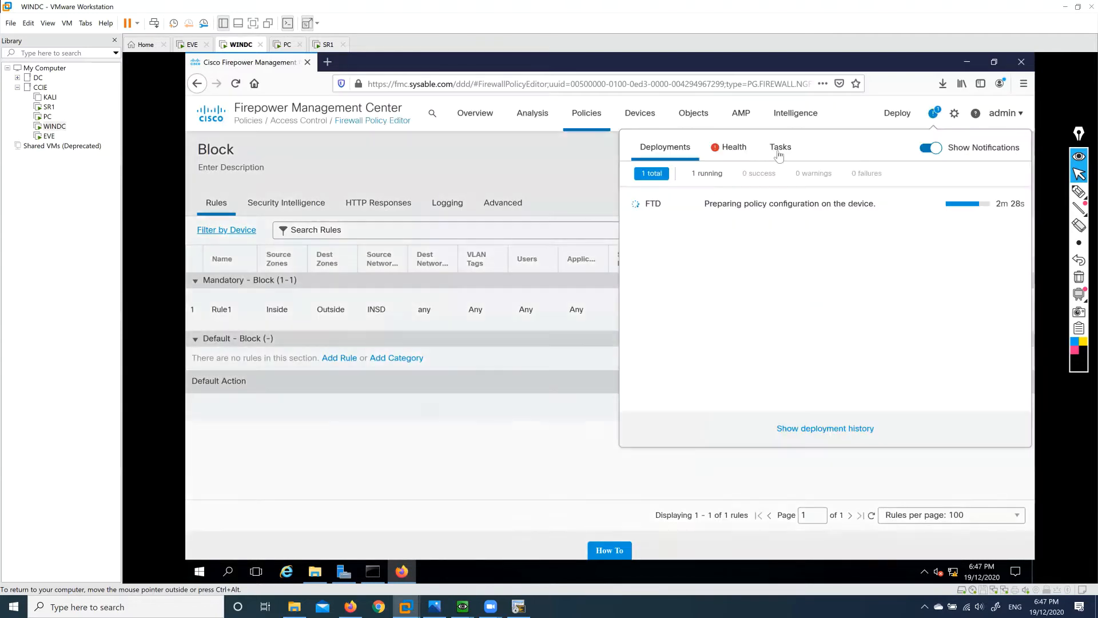
# Review the running FTD deployment in the task list, then switch to the PC VM.
pyautogui.click(779, 150)
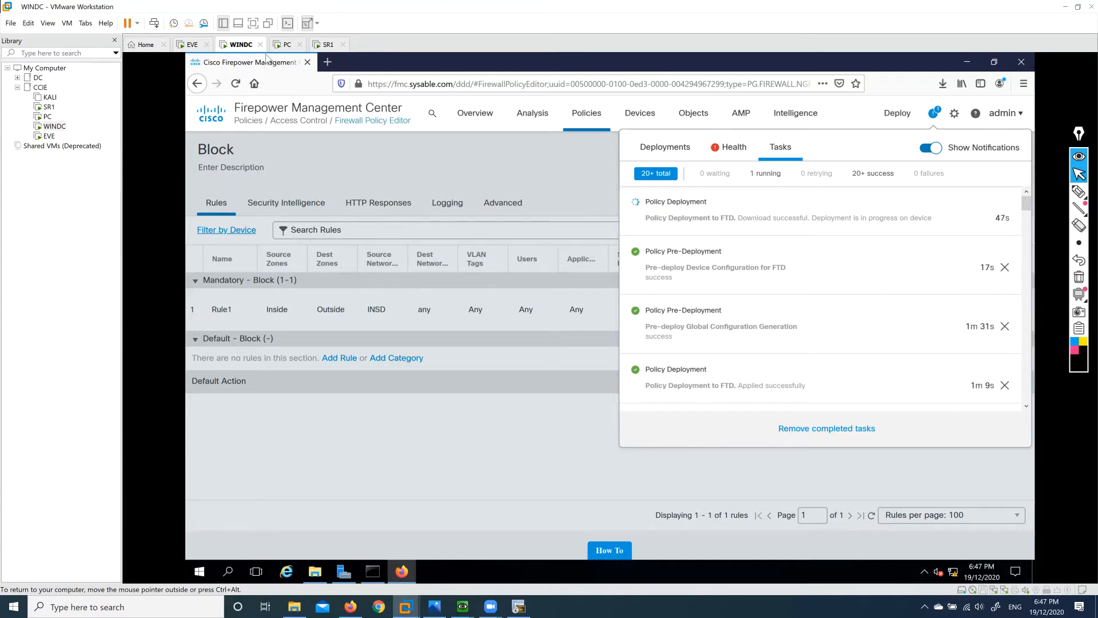
pyautogui.click(285, 45)
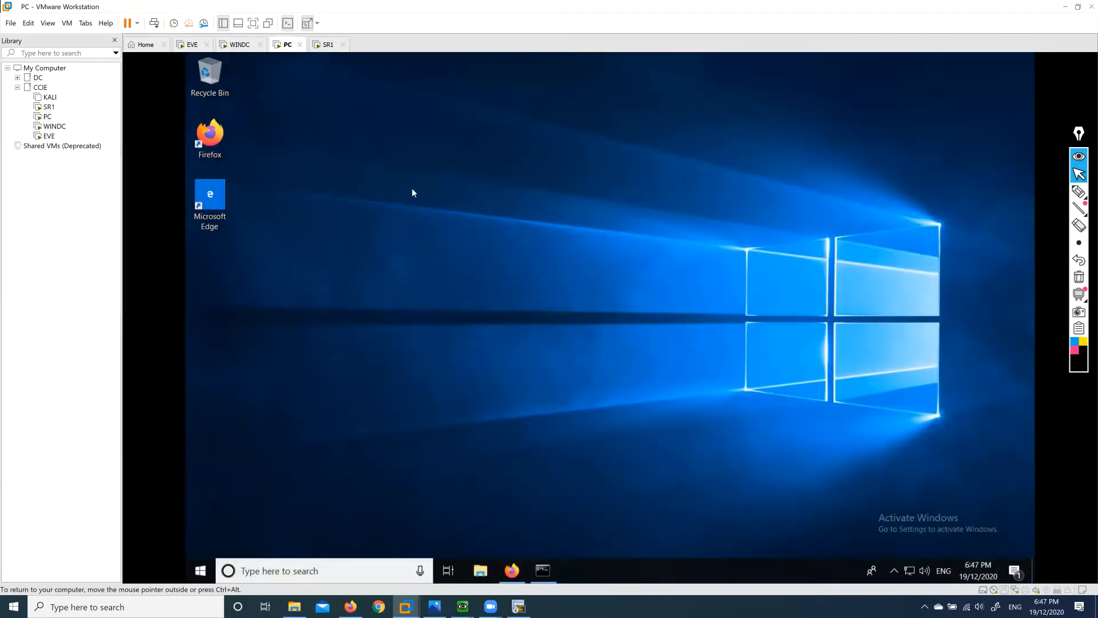
pyautogui.click(240, 45)
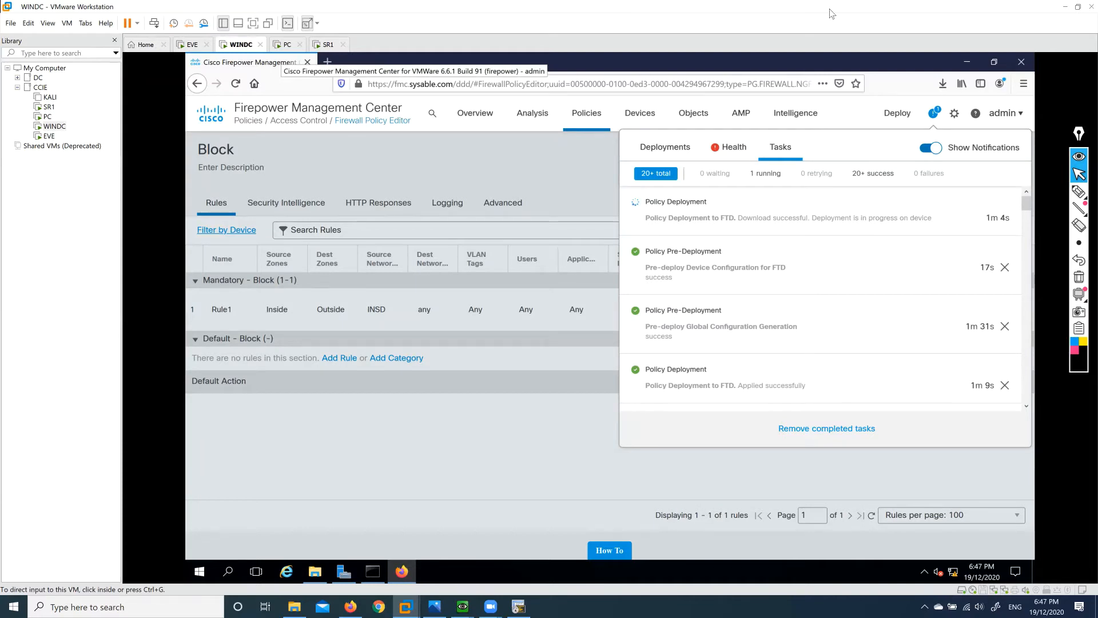
pyautogui.click(285, 44)
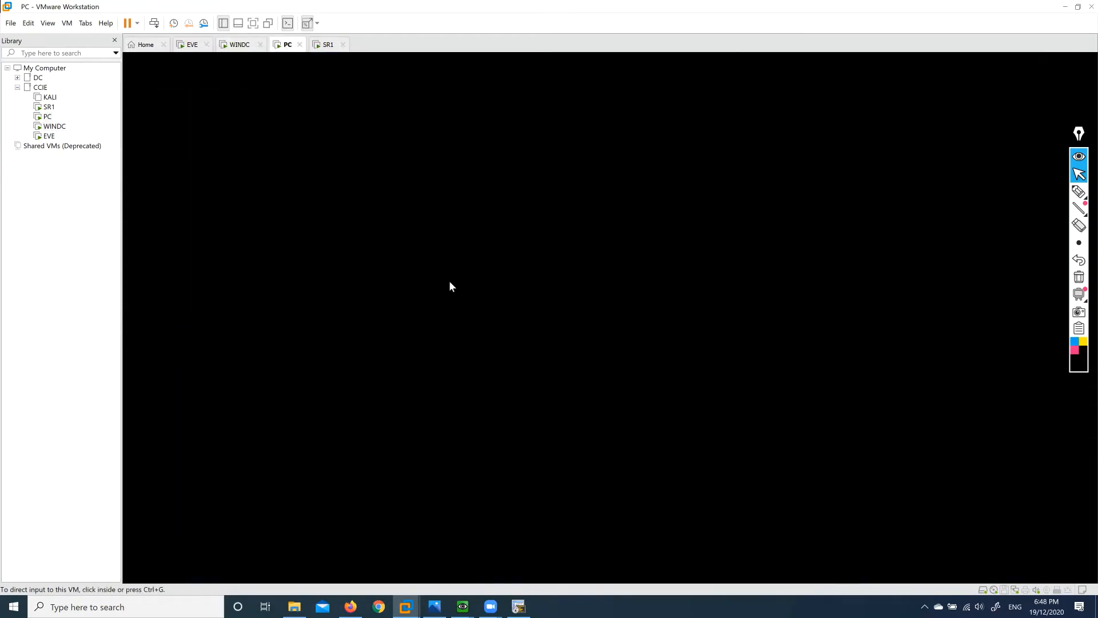
pyautogui.click(512, 570)
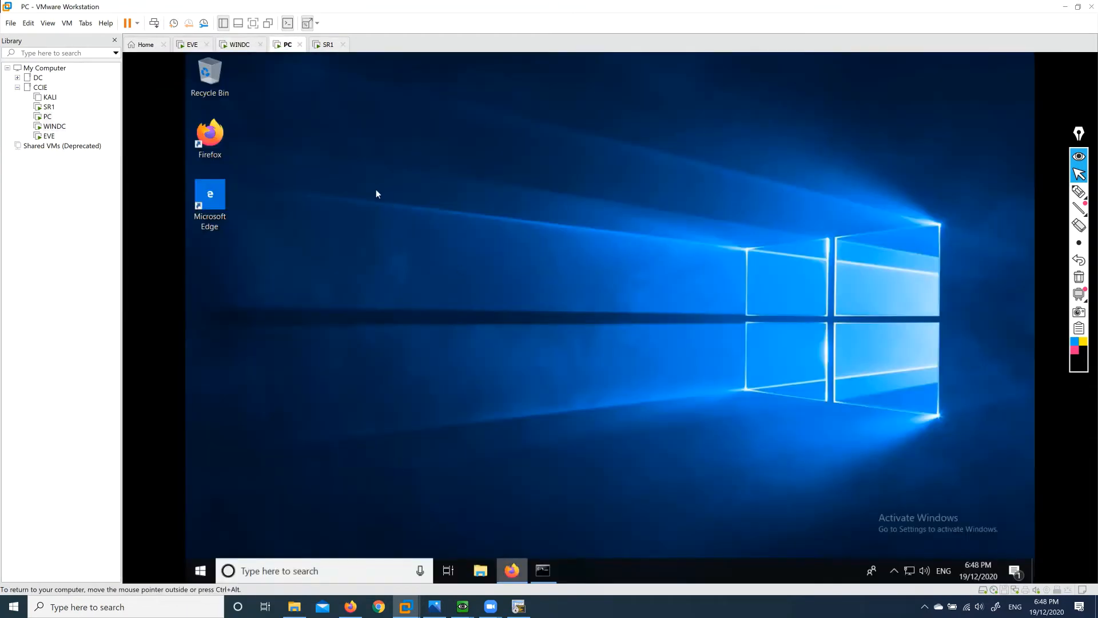
pyautogui.click(377, 85)
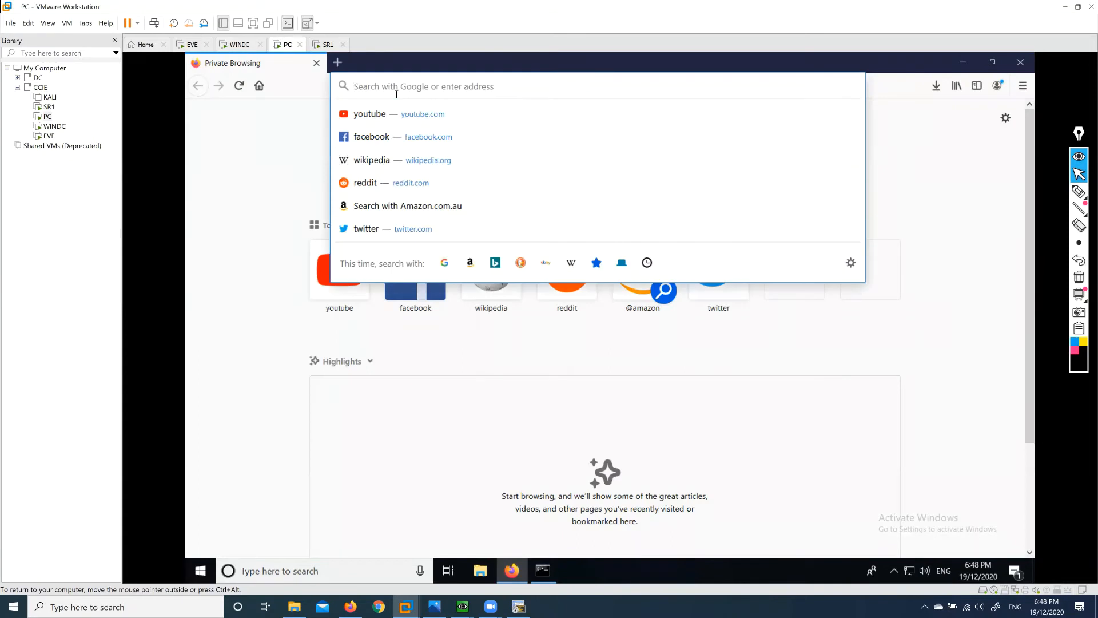
pyautogui.write('https://ser')
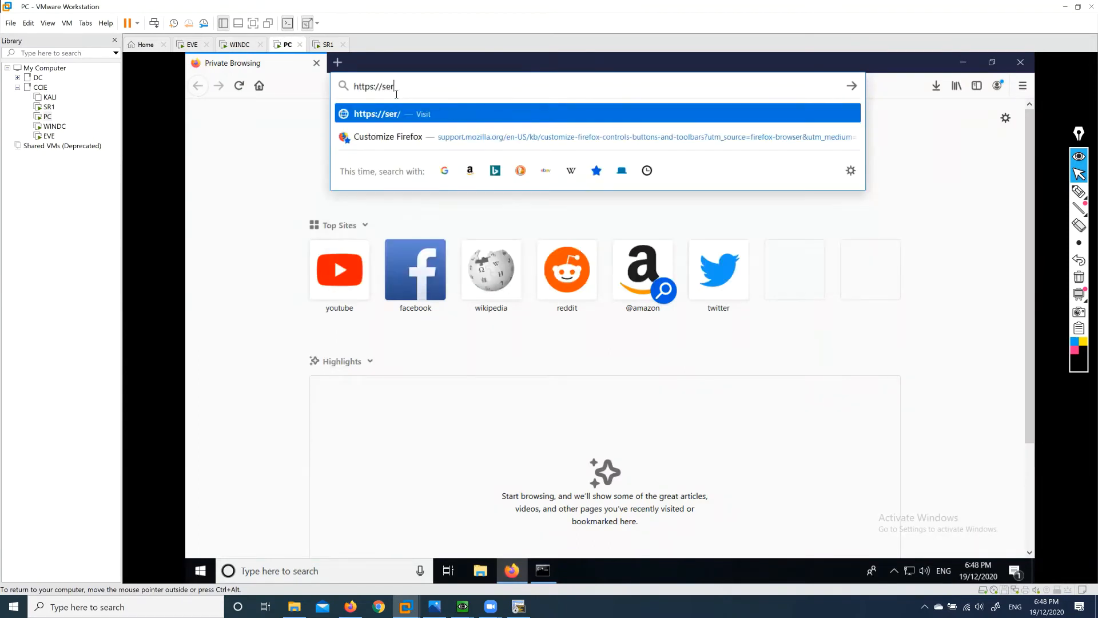
pyautogui.write('ver1.sysable.com')
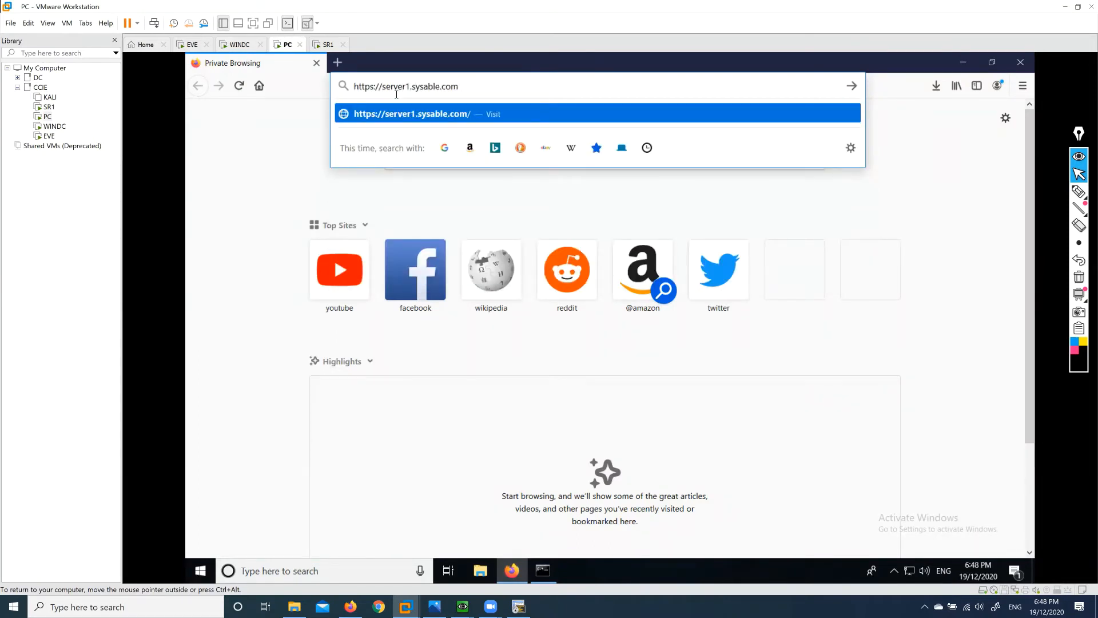
pyautogui.press('Return')
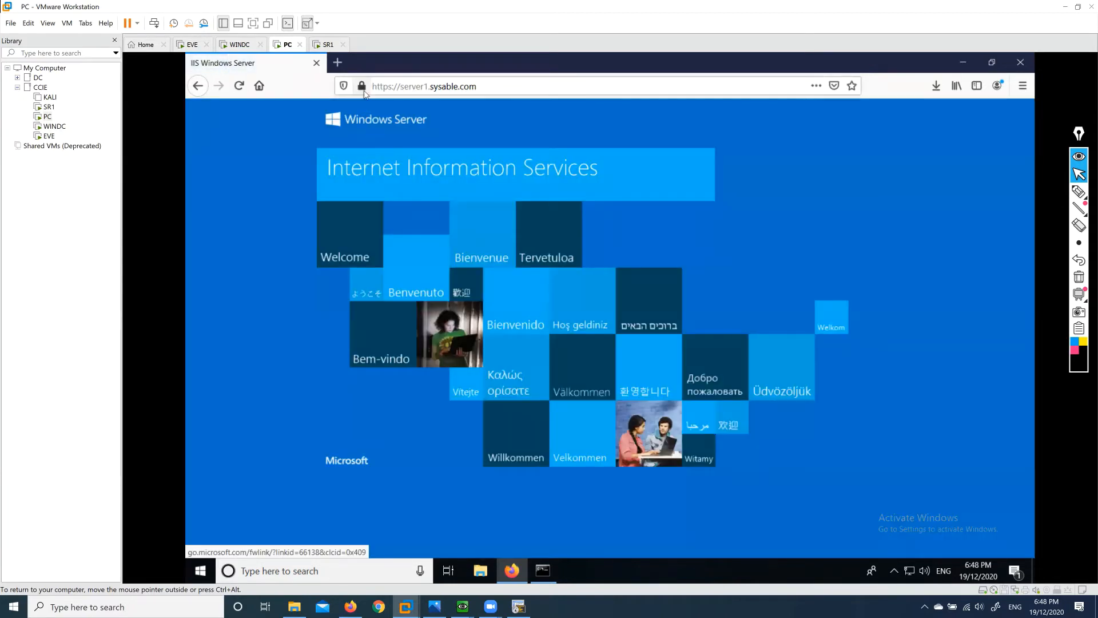
pyautogui.hotkey('ctrl', 't')
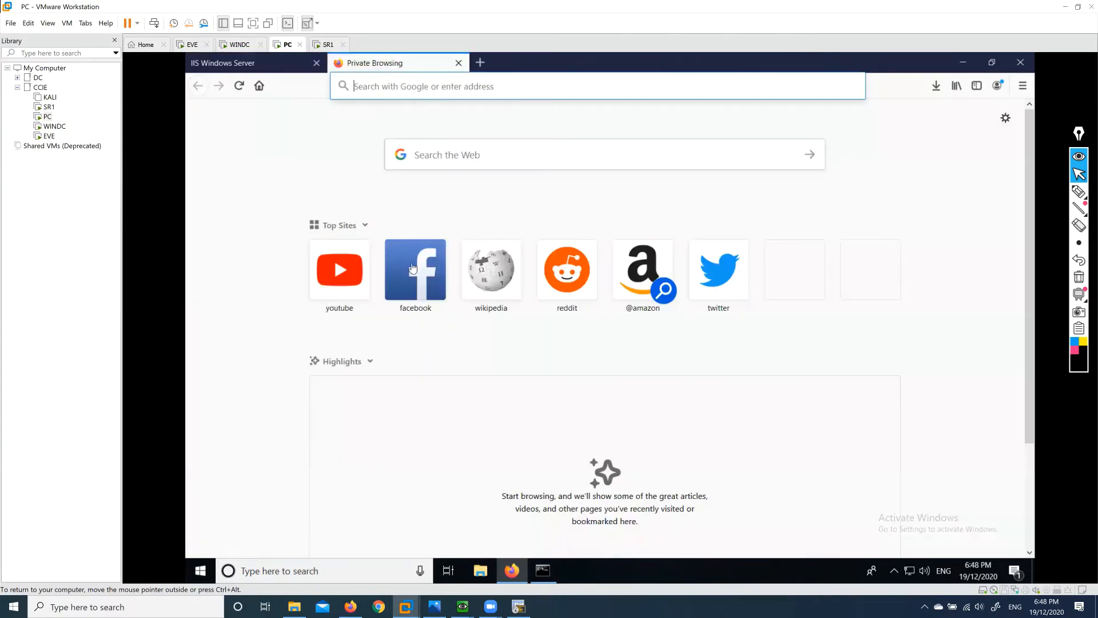
pyautogui.click(417, 293)
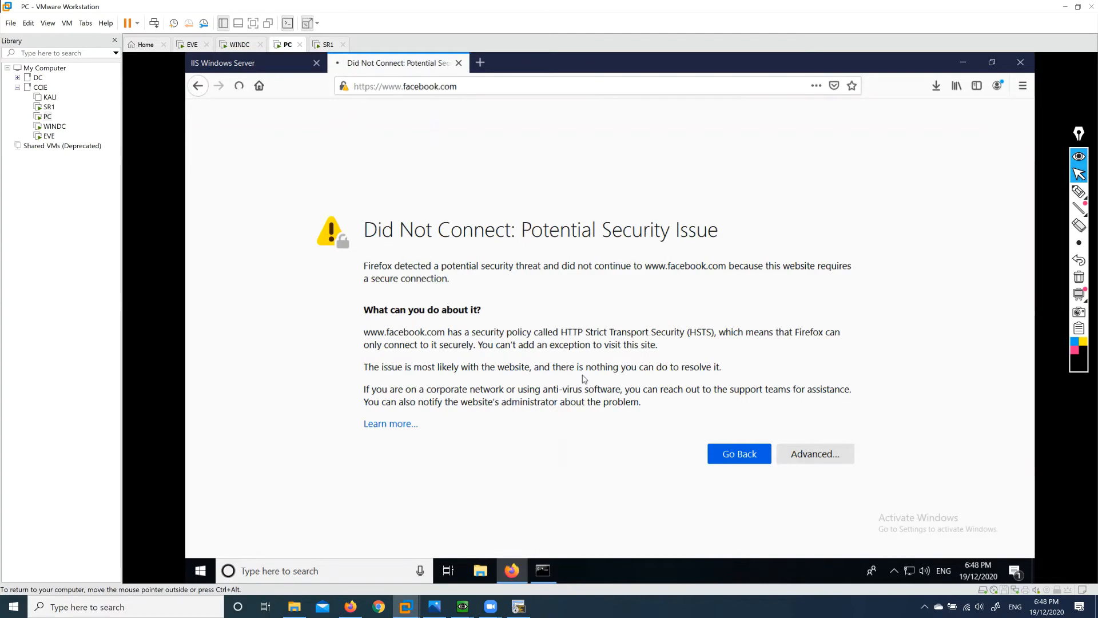
pyautogui.click(344, 87)
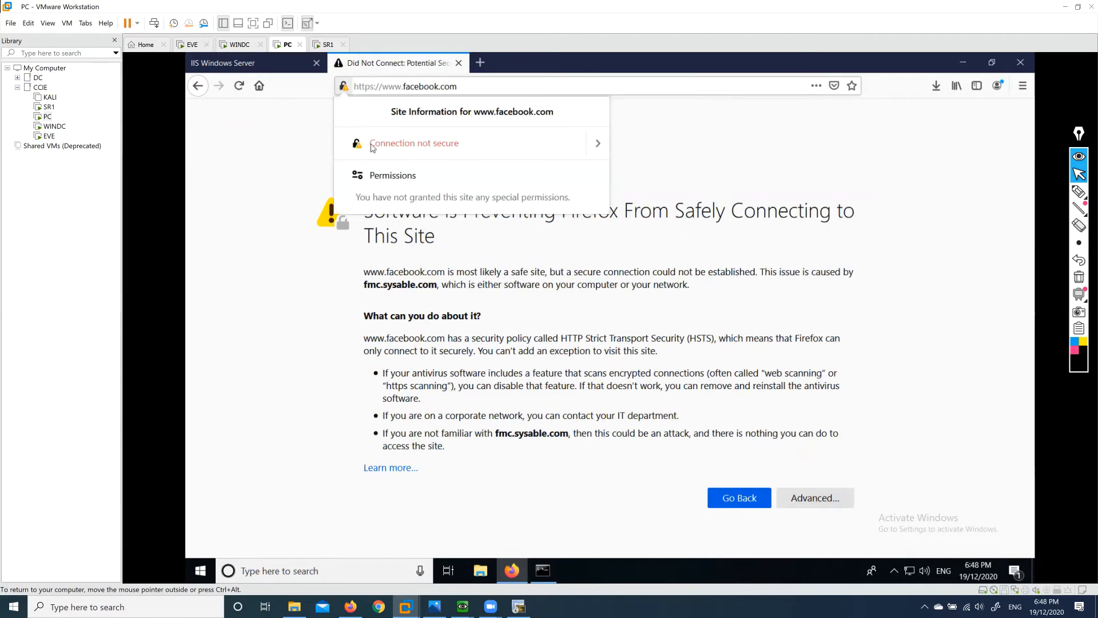
pyautogui.click(596, 143)
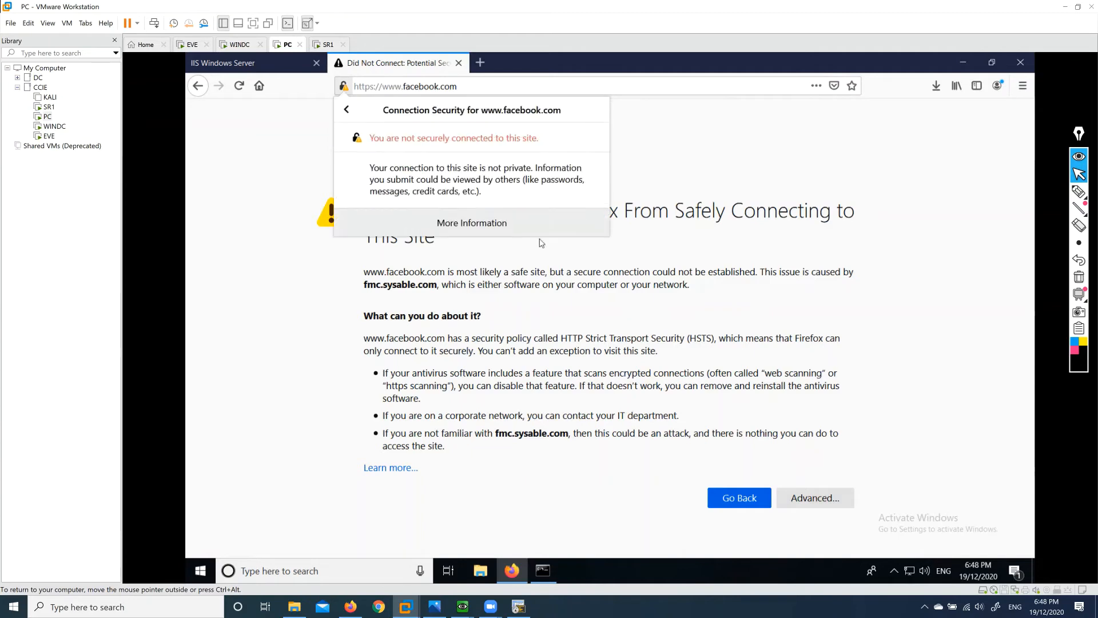
pyautogui.click(499, 225)
pyautogui.click(312, 88)
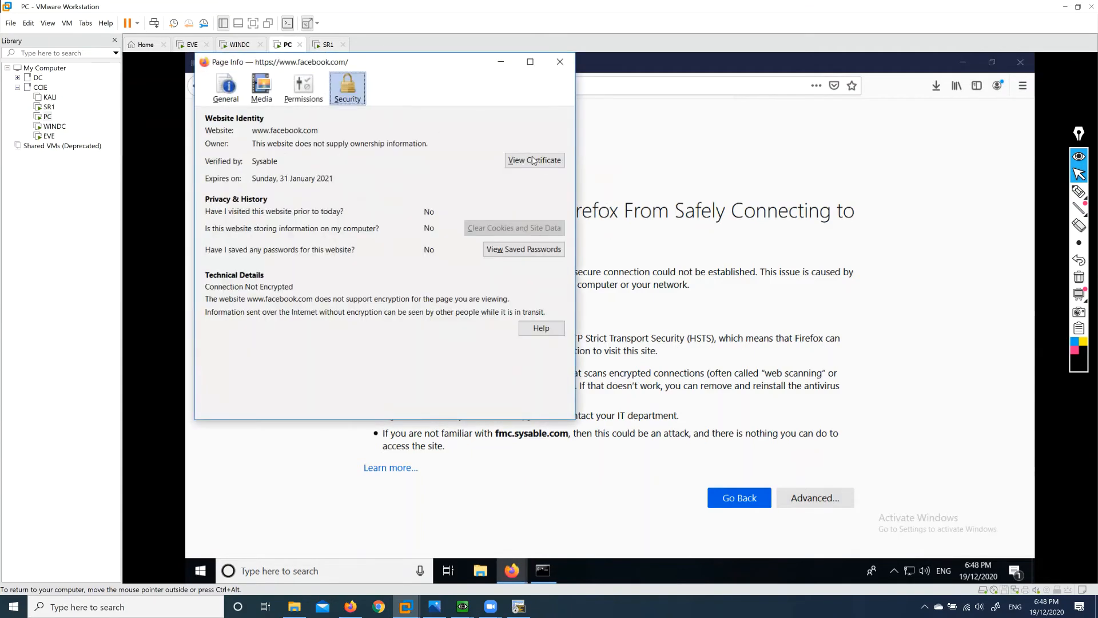
pyautogui.click(534, 159)
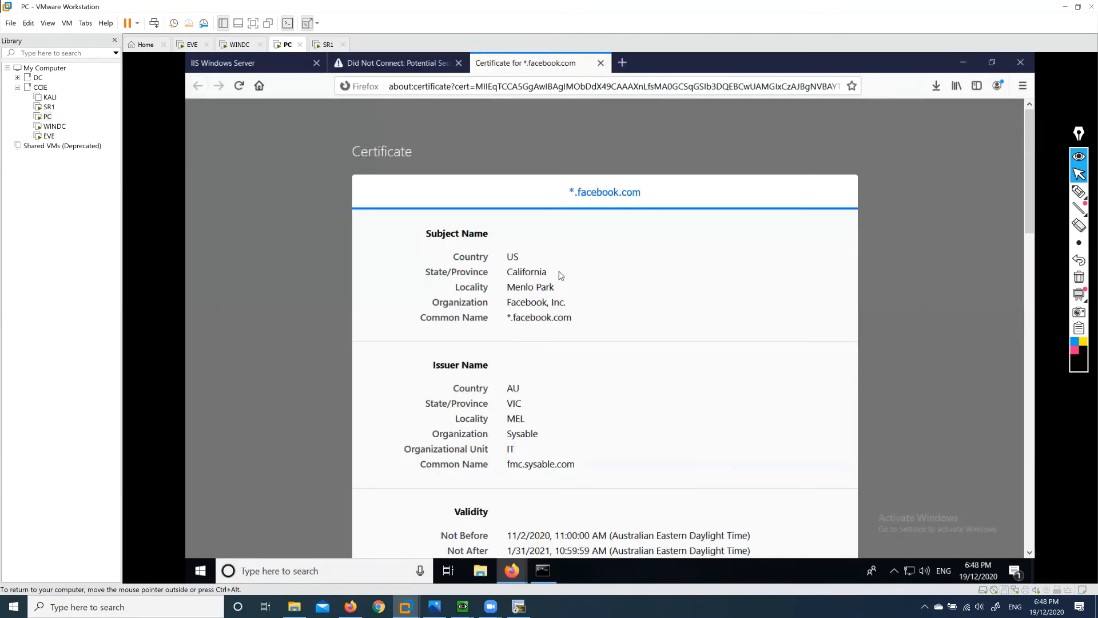
pyautogui.moveTo(576, 464); pyautogui.dragTo(497, 470)
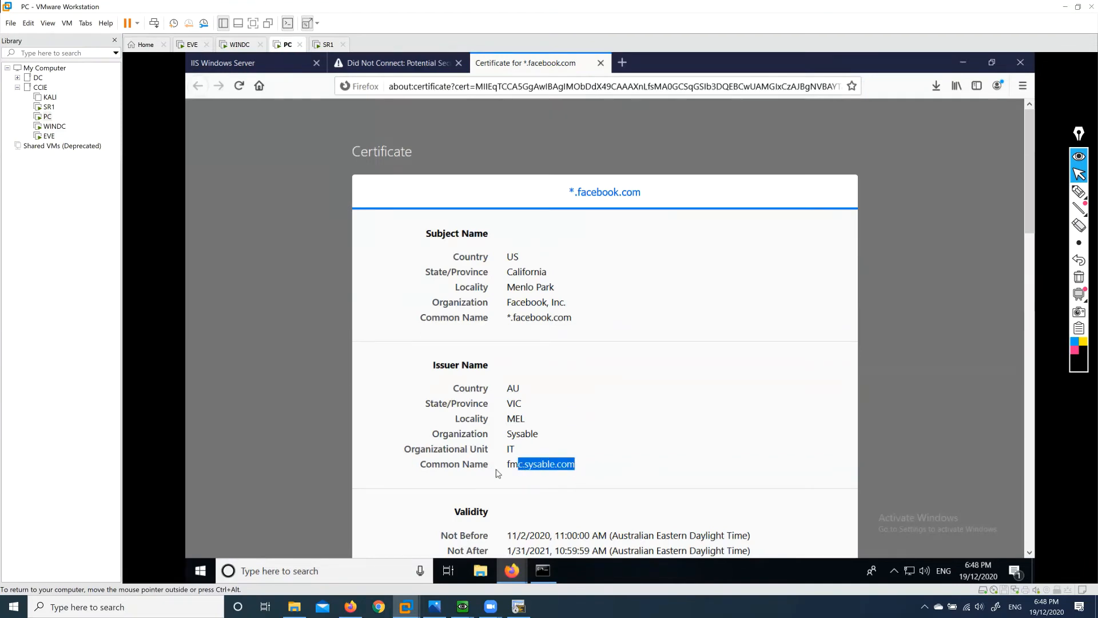
pyautogui.click(447, 365)
pyautogui.moveTo(433, 365); pyautogui.dragTo(489, 364)
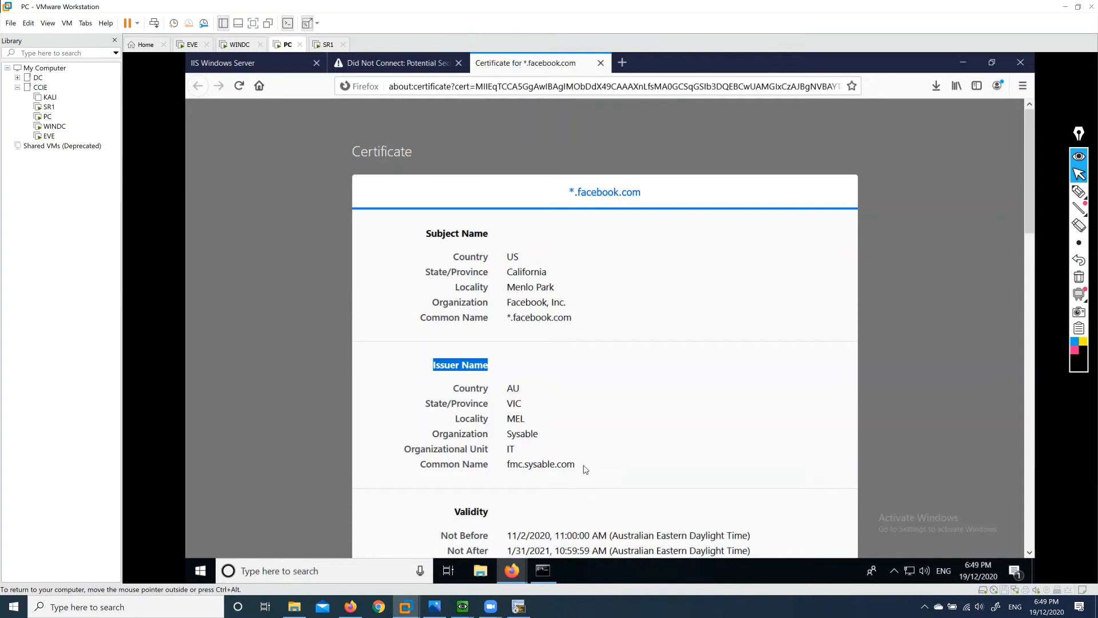
pyautogui.moveTo(576, 464); pyautogui.dragTo(507, 479)
pyautogui.click(508, 478)
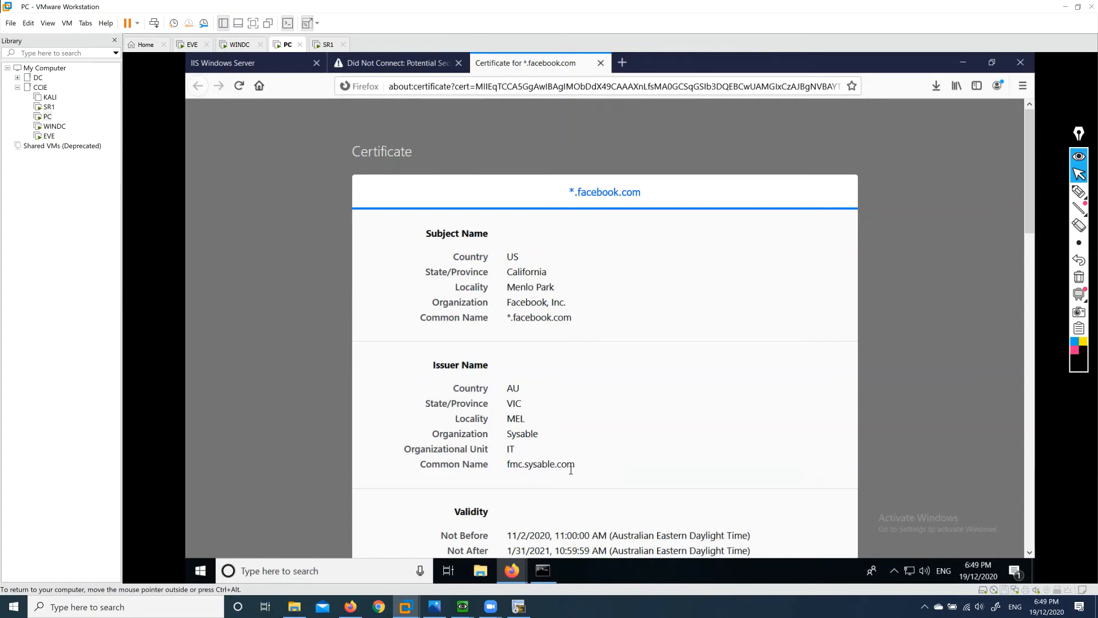
pyautogui.moveTo(577, 464); pyautogui.dragTo(501, 471)
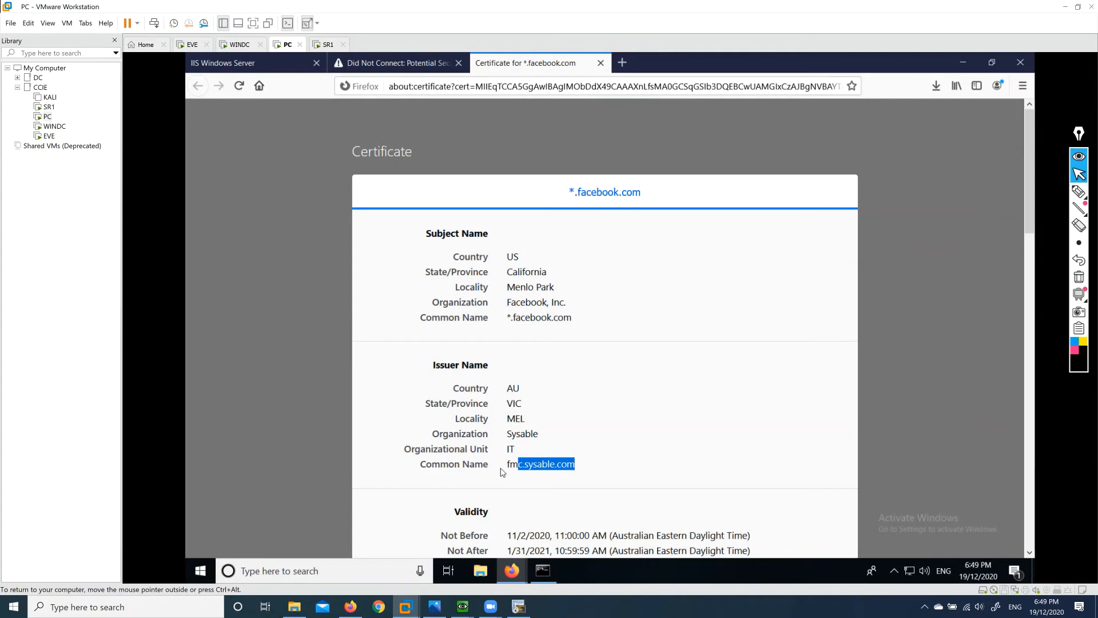
pyautogui.click(596, 472)
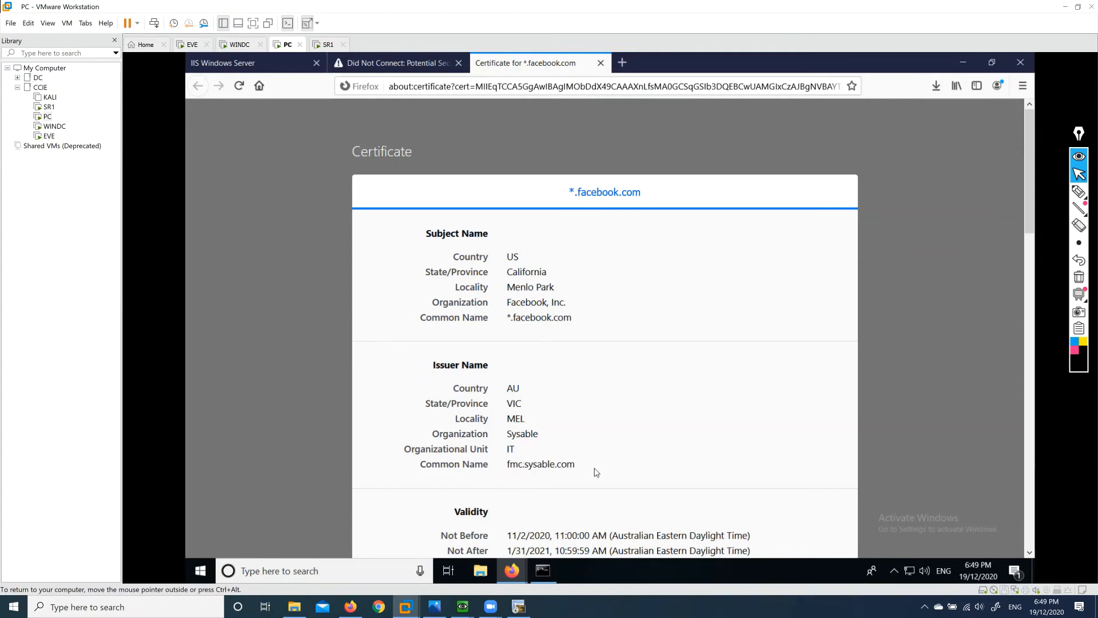
pyautogui.moveTo(596, 471); pyautogui.dragTo(556, 470)
pyautogui.click(601, 63)
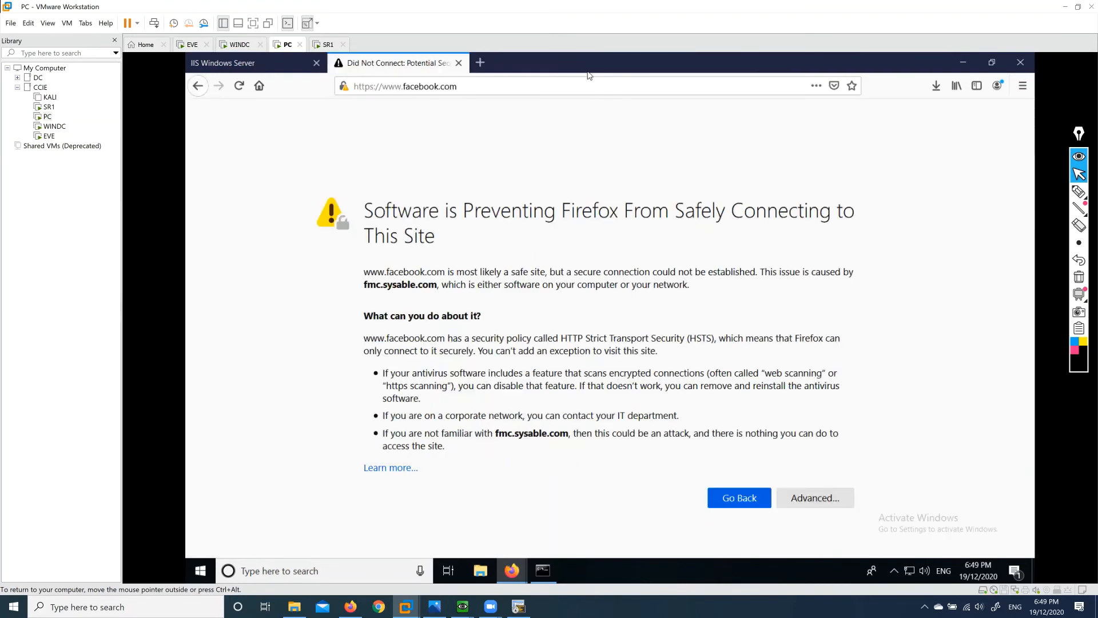
# Close the facebook.com warning and view server1.sysable.com's certificate, confirming Sysable as issuer.
pyautogui.click(459, 64)
pyautogui.click(362, 86)
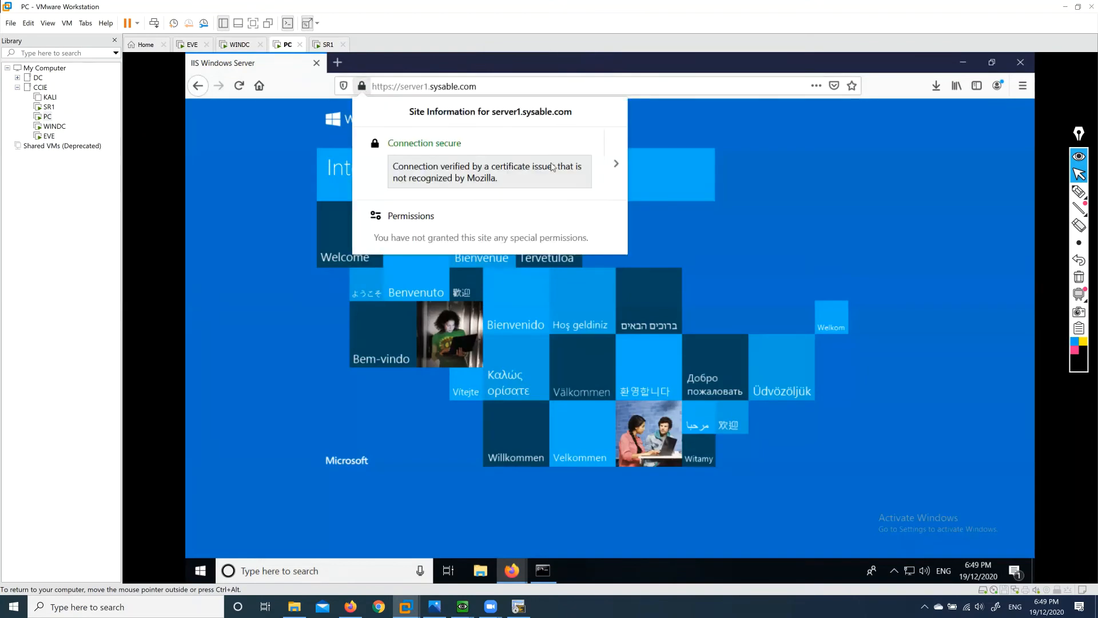
pyautogui.click(617, 166)
pyautogui.click(506, 250)
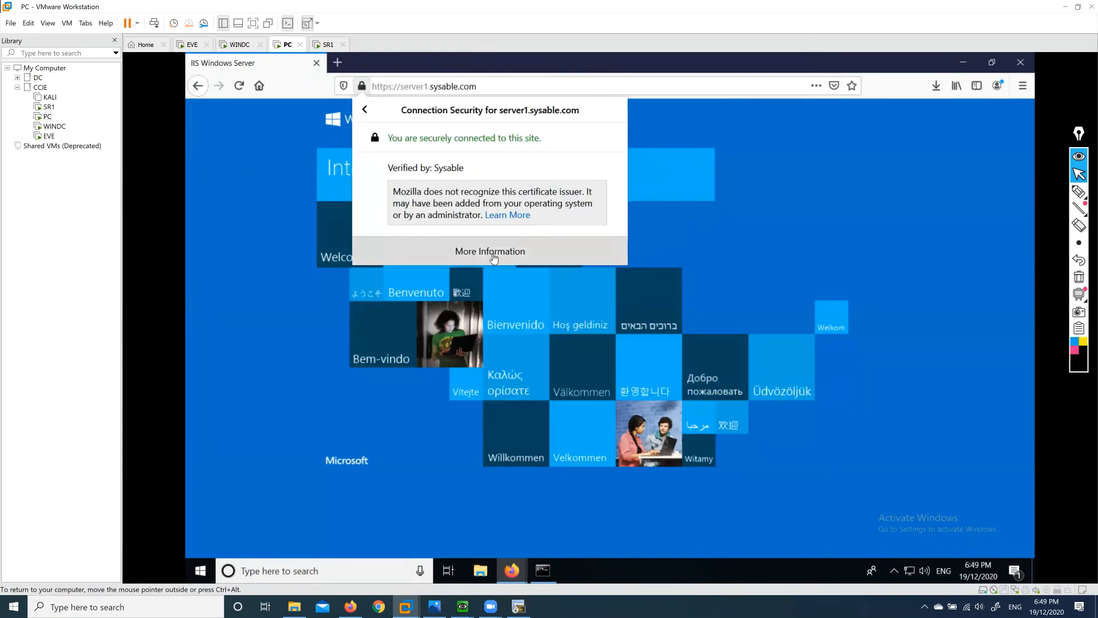
pyautogui.click(555, 175)
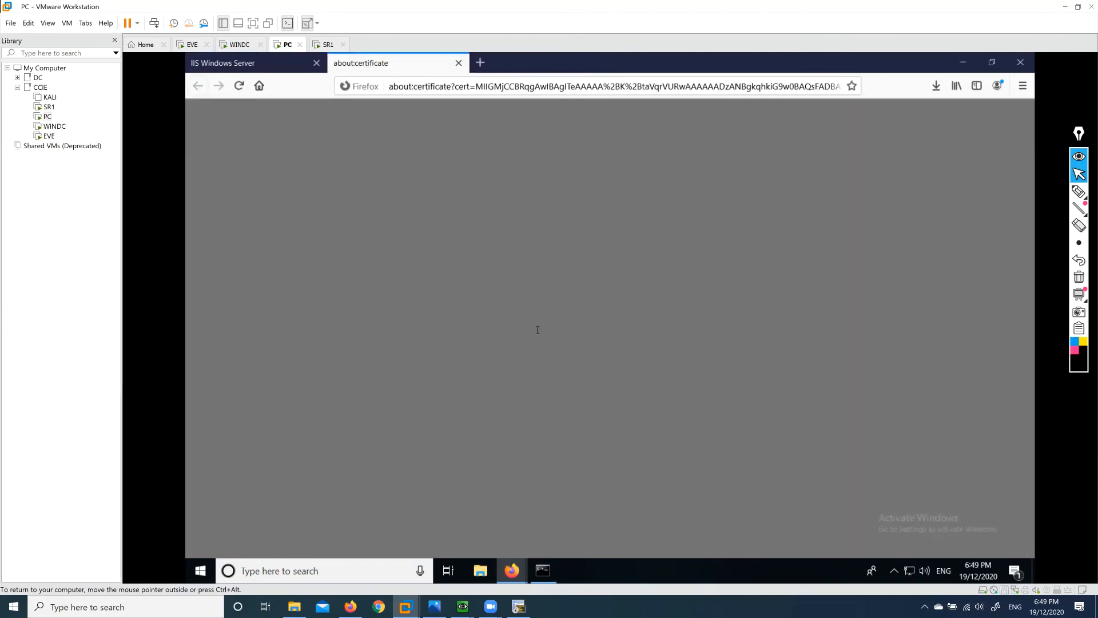
pyautogui.scroll(-5, 518, 246)
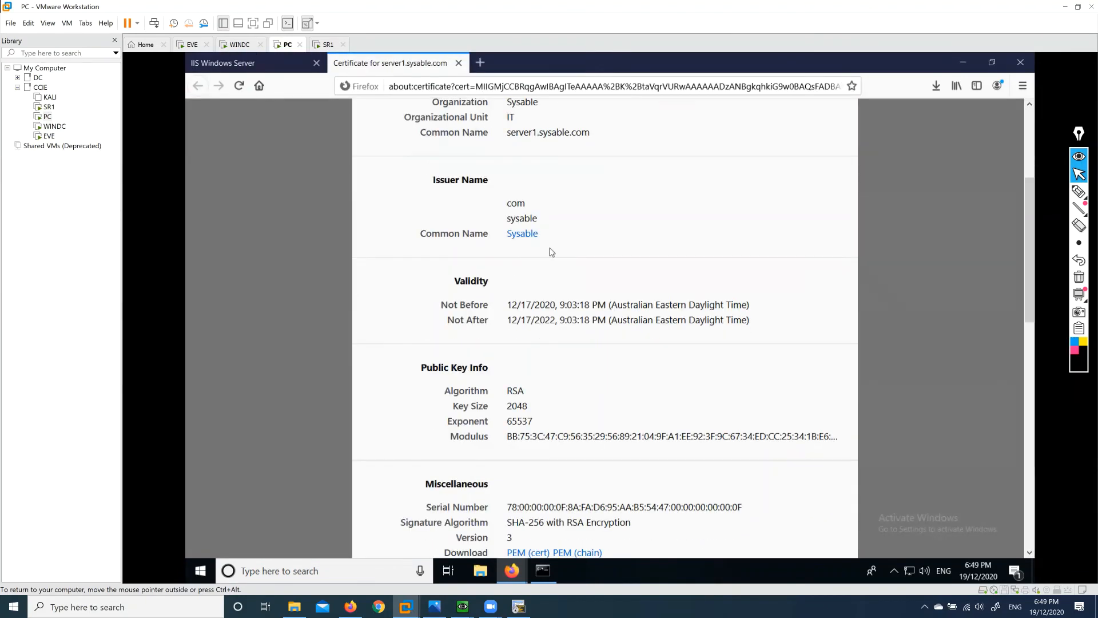
pyautogui.scroll(3, 549, 274)
pyautogui.scroll(5, 554, 304)
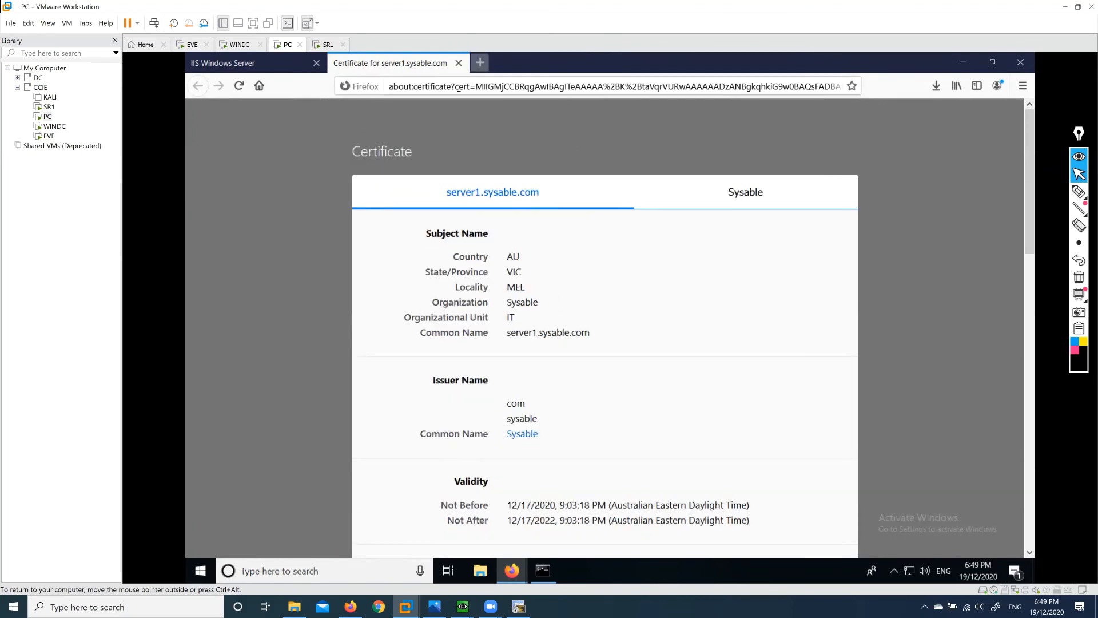
# Close Firefox and the Page Info windows, then return to the WINDC VM's Block policy.
pyautogui.click(1021, 61)
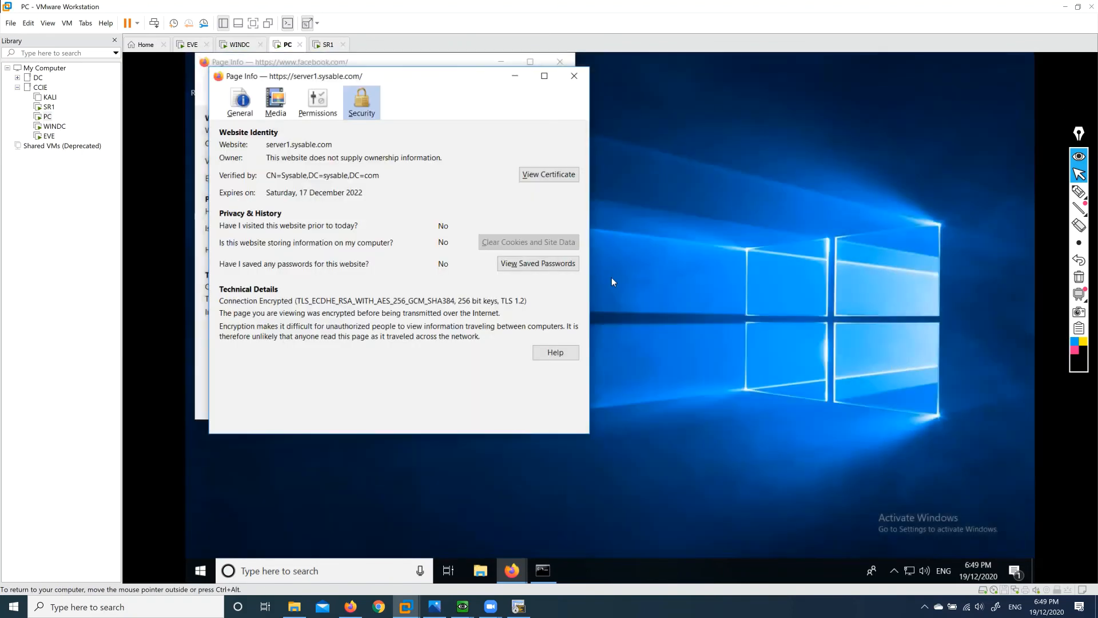
pyautogui.click(575, 75)
pyautogui.click(560, 63)
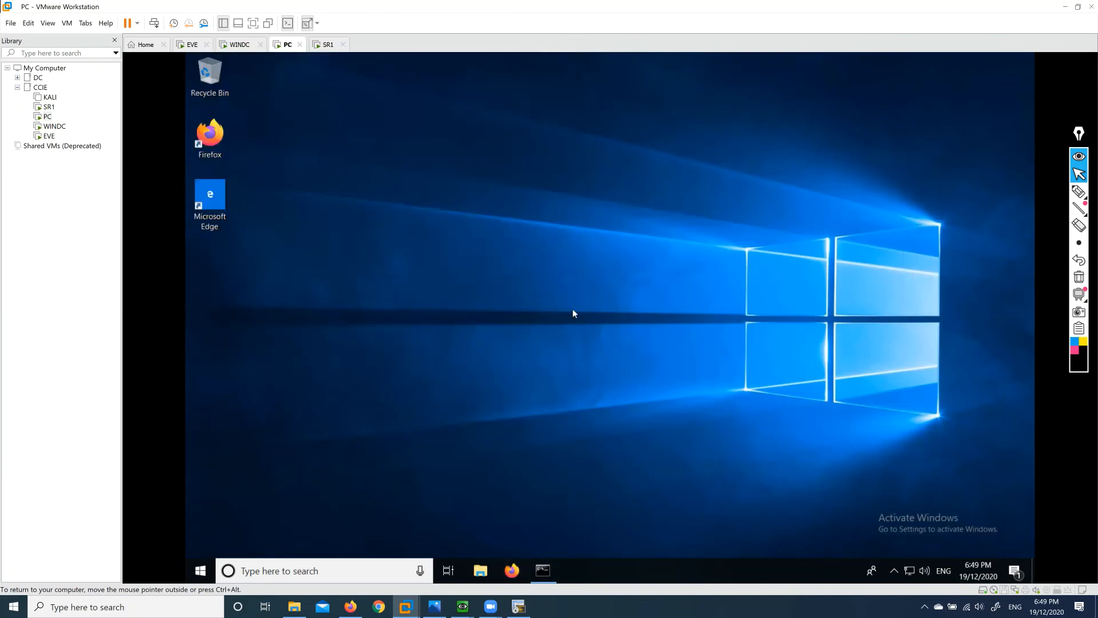
pyautogui.click(240, 44)
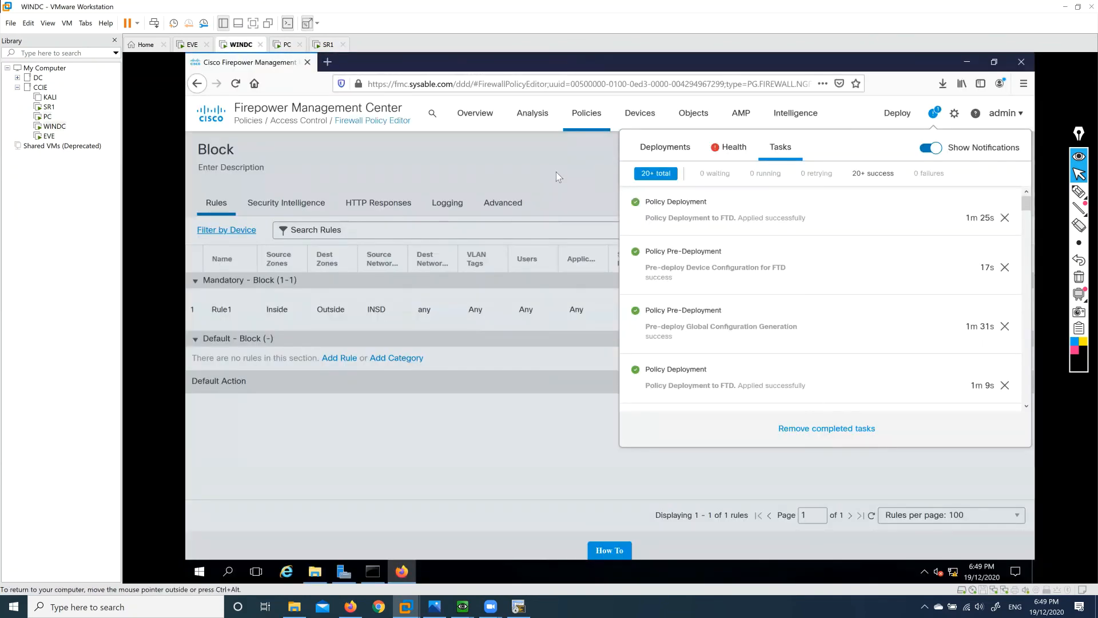
pyautogui.click(556, 171)
pyautogui.moveTo(587, 118)
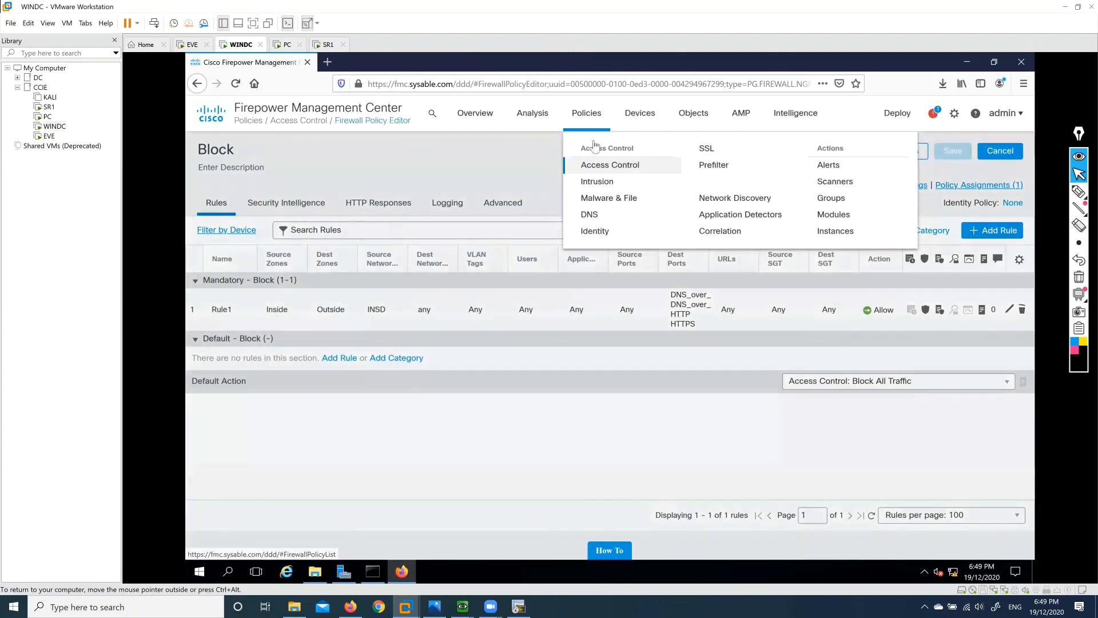